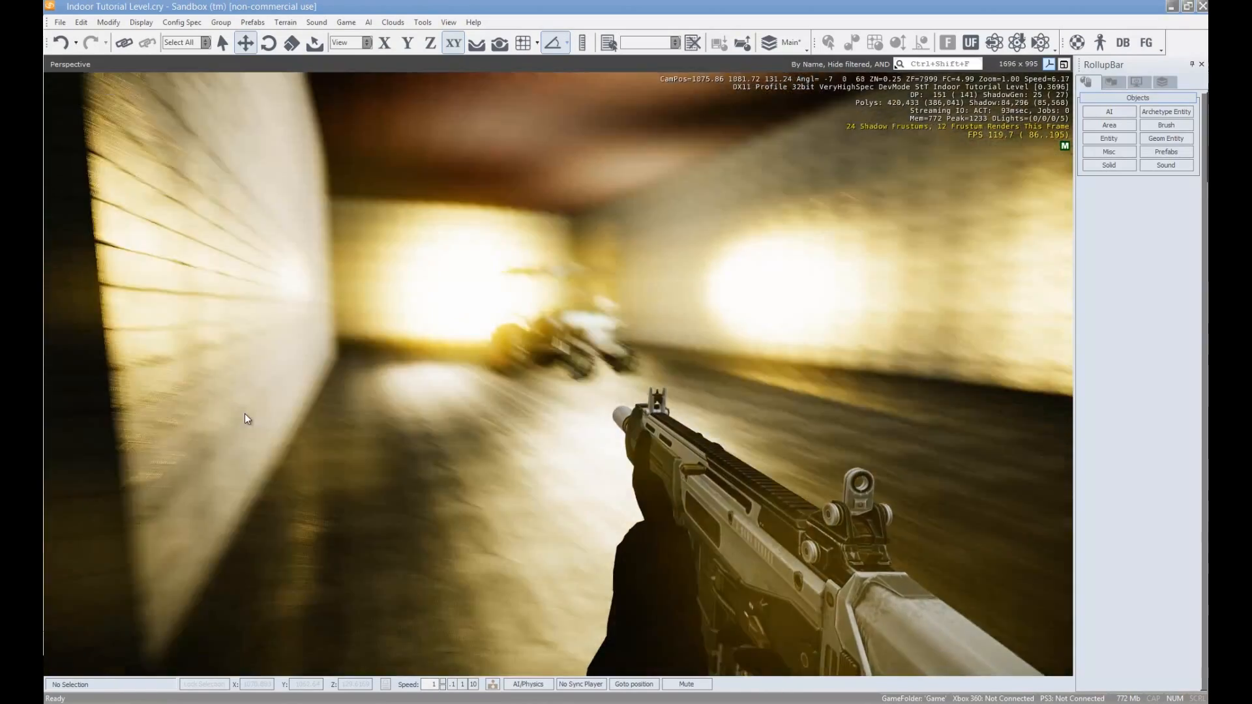
# Leave game mode and move the camera up to the tractor
pyautogui.press('Escape')
pyautogui.moveTo(655, 442); pyautogui.dragTo(654, 442, button='right')
pyautogui.press('w')
pyautogui.press('s')
pyautogui.press('w')
pyautogui.press('s')
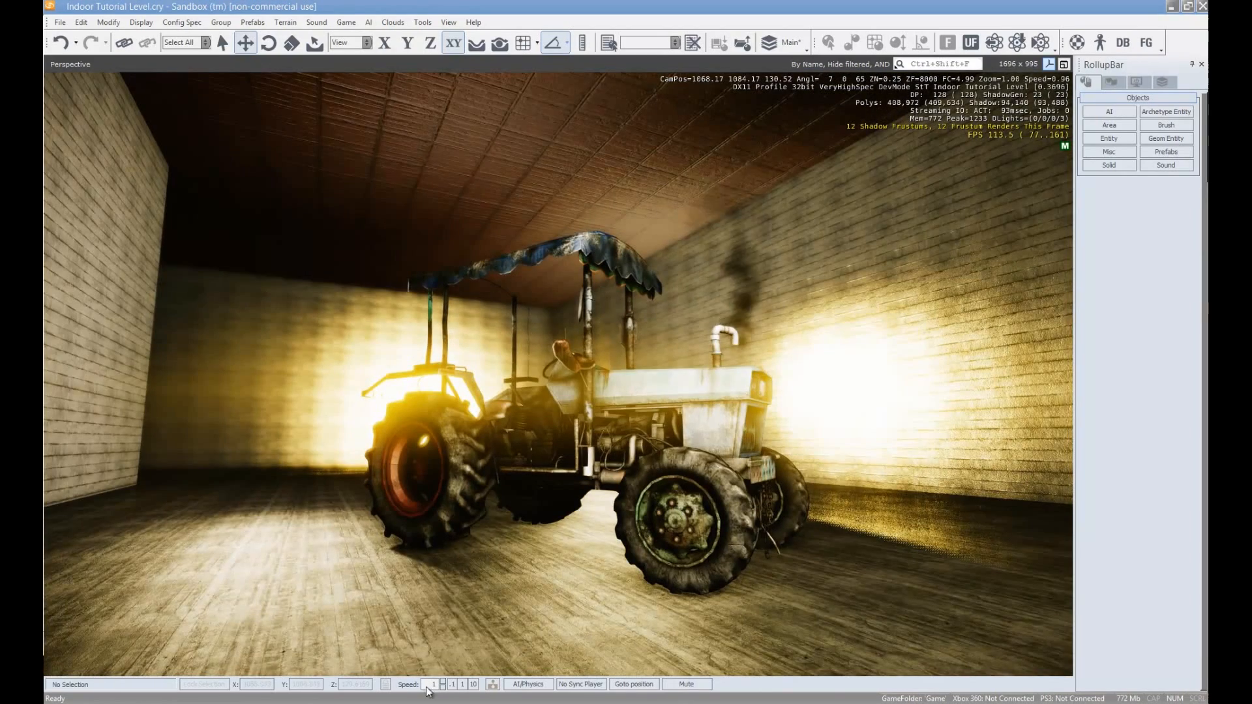
# Set the camera speed to 0.1 and examine the lit room around the tractor from several sides
pyautogui.click(452, 687)
pyautogui.moveTo(629, 585)
pyautogui.mouseDown(button='right')
pyautogui.moveTo(642, 585)
pyautogui.moveTo(623, 584)
pyautogui.moveTo(638, 598)
pyautogui.moveTo(629, 586)
pyautogui.moveTo(643, 582)
pyautogui.moveTo(591, 582)
pyautogui.moveTo(629, 585)
pyautogui.mouseUp(button='right')
pyautogui.press('w')
pyautogui.press('s')
pyautogui.press('d')
pyautogui.press('a')
pyautogui.press('d')
pyautogui.press('w')
pyautogui.press('w')
pyautogui.press('w')
pyautogui.press('w')
pyautogui.press('s')
# Inspect the properties of the tractor and of the light beside it
pyautogui.click(697, 384)
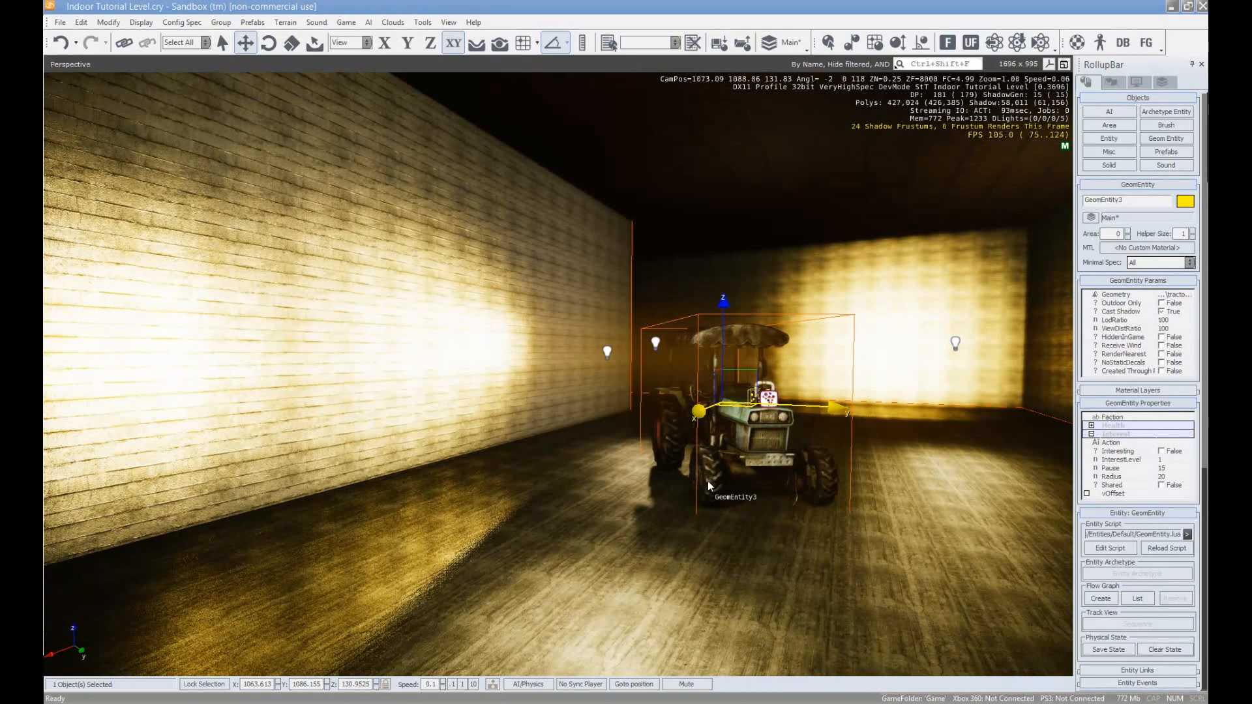
pyautogui.click(608, 352)
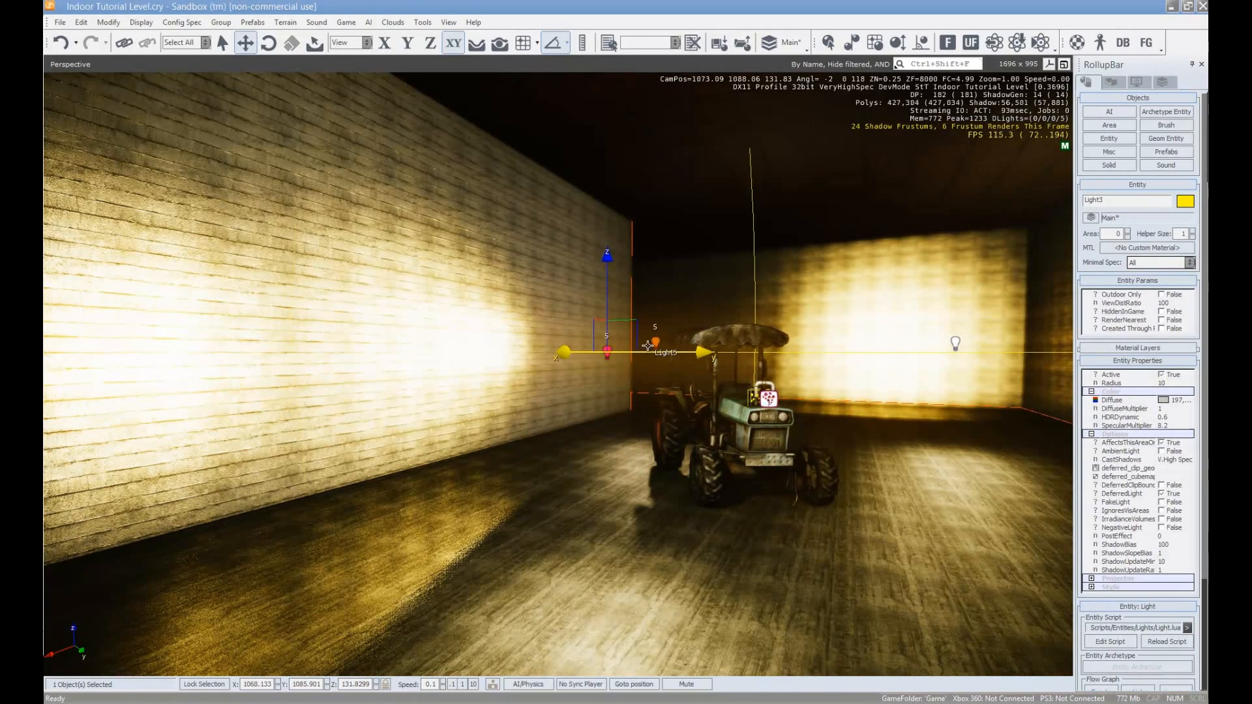
pyautogui.moveTo(829, 479); pyautogui.dragTo(827, 477, button='right')
pyautogui.press('w')
pyautogui.click(566, 242)
# Slide the concrete barrier in the neighbouring room along the wall, away from the doorway
pyautogui.moveTo(566, 242); pyautogui.dragTo(627, 323, button='right')
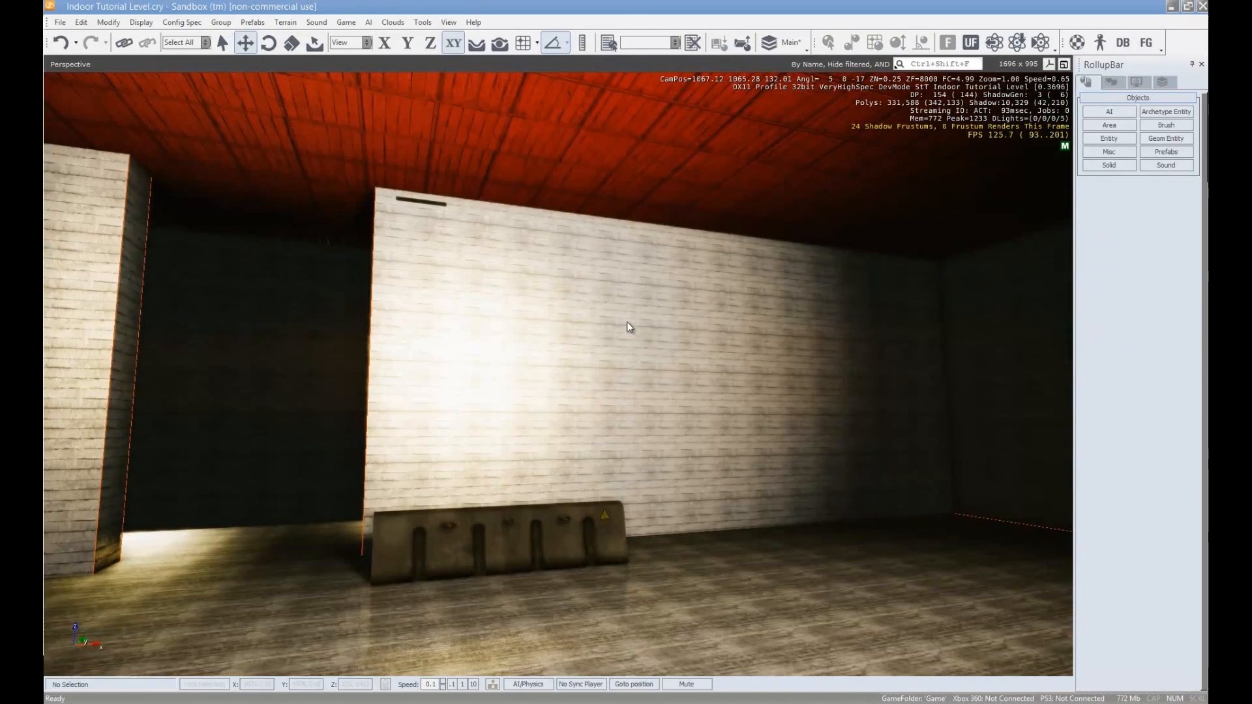
pyautogui.moveTo(621, 366); pyautogui.dragTo(684, 394, button='right')
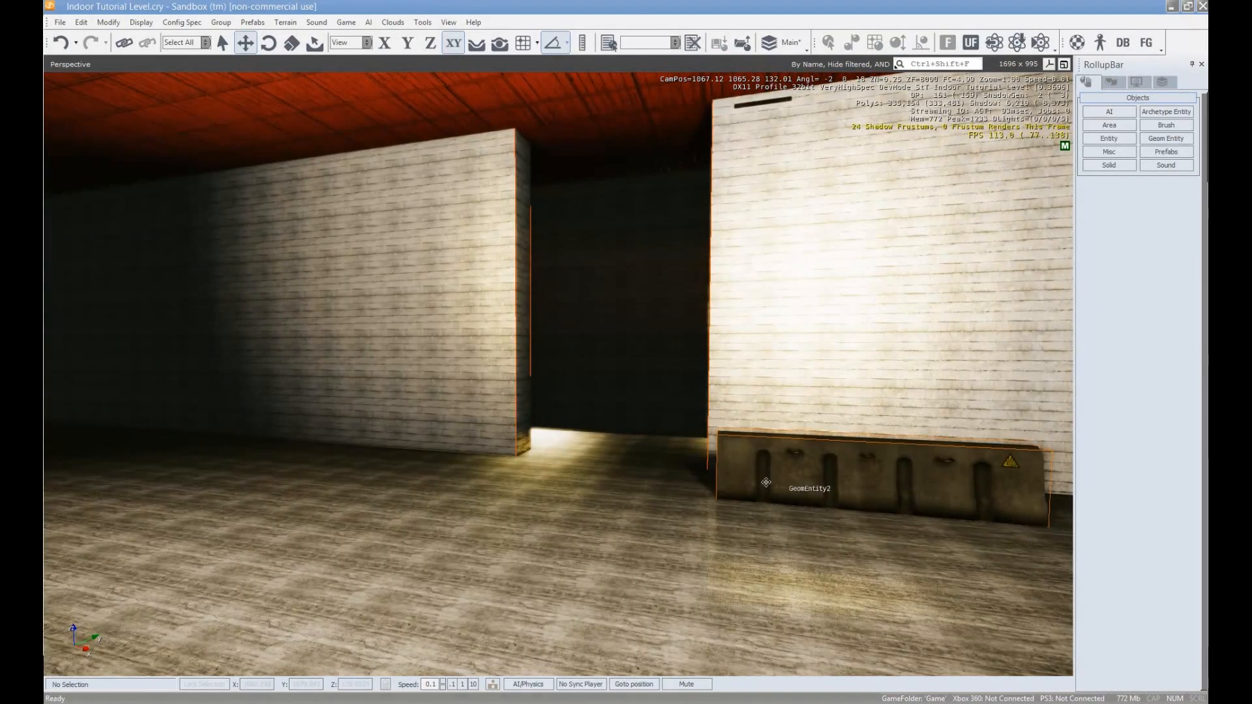
pyautogui.click(811, 479)
pyautogui.moveTo(906, 511); pyautogui.dragTo(1069, 514)
# Examine the building's layout from inside and outside and check the Time of Day parameters
pyautogui.moveTo(578, 458)
pyautogui.mouseDown(button='right')
pyautogui.moveTo(605, 463)
pyautogui.moveTo(562, 452)
pyautogui.mouseUp(button='right')
pyautogui.moveTo(700, 335); pyautogui.dragTo(702, 340, button='right')
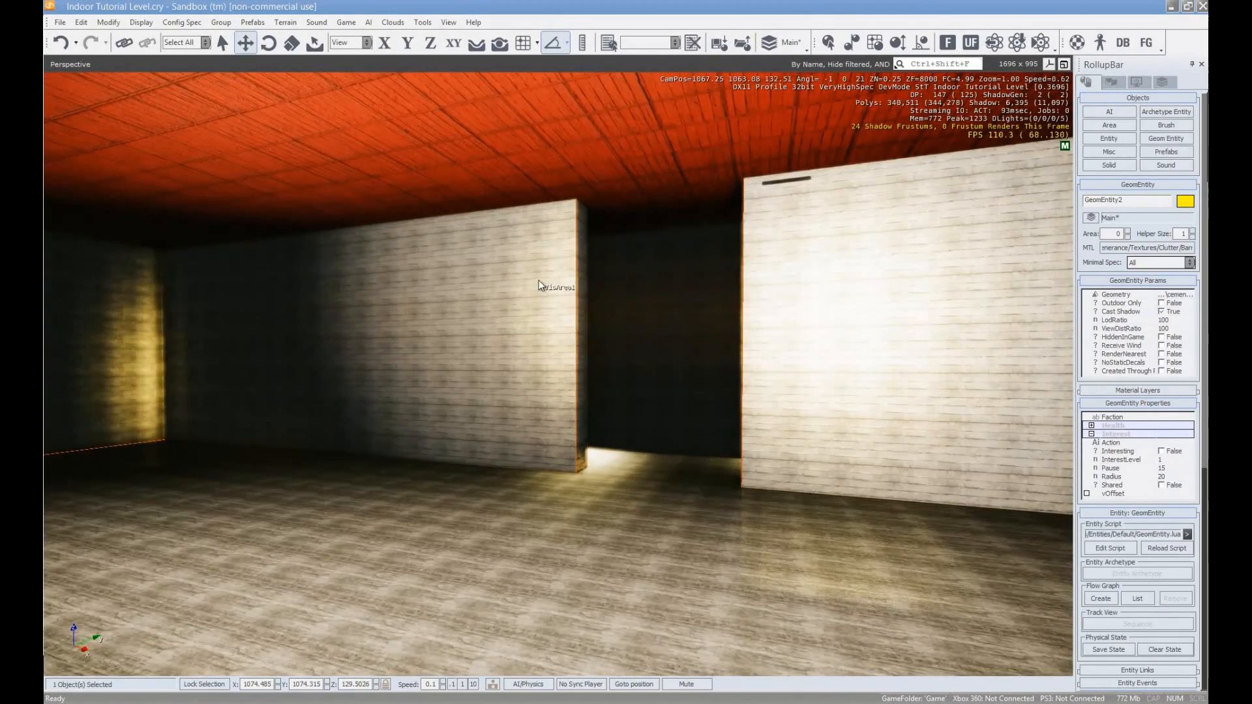
pyautogui.moveTo(628, 288); pyautogui.dragTo(628, 289, button='right')
pyautogui.moveTo(721, 289); pyautogui.dragTo(721, 291, button='right')
pyautogui.moveTo(646, 500); pyautogui.dragTo(646, 499, button='right')
pyautogui.press('w')
pyautogui.moveTo(484, 425); pyautogui.dragTo(495, 295, button='right')
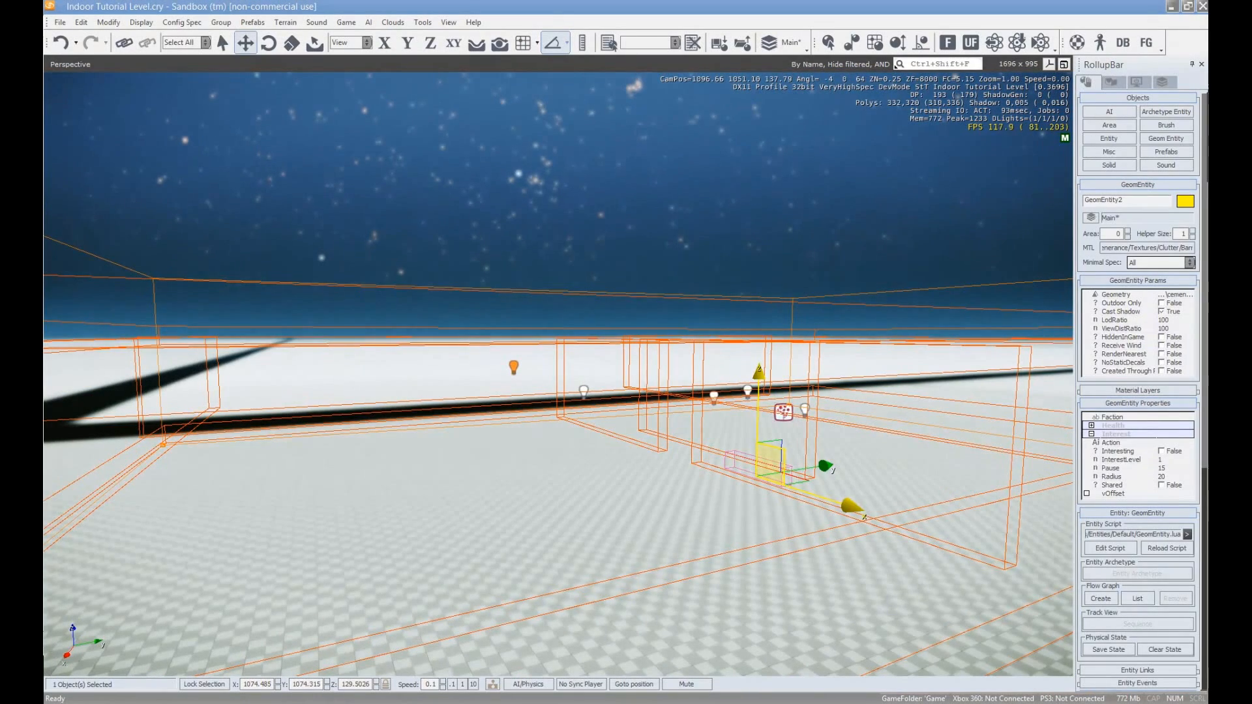
pyautogui.moveTo(1208, 184); pyautogui.dragTo(539, 157)
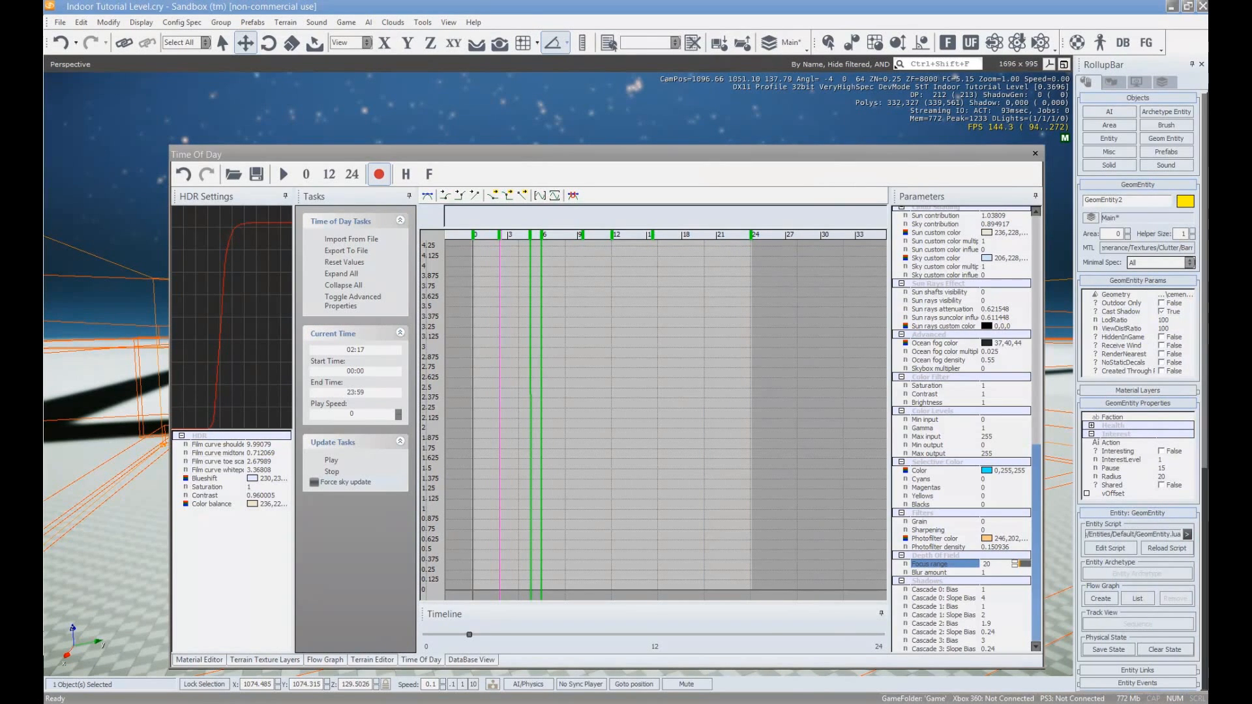
pyautogui.click(1035, 154)
# Examine the rooms and the barrier's surroundings from a raised camera position
pyautogui.moveTo(654, 284); pyautogui.dragTo(629, 411, button='right')
pyautogui.press('w')
pyautogui.press('w')
pyautogui.press('d')
pyautogui.press('w')
pyautogui.press('w')
pyautogui.press('s')
pyautogui.press('w')
pyautogui.press('s')
# Try to create a new level with a 1024x1024 heightmap, discarding the changes to Indoor Tutorial Level
pyautogui.click(59, 22)
pyautogui.click(85, 36)
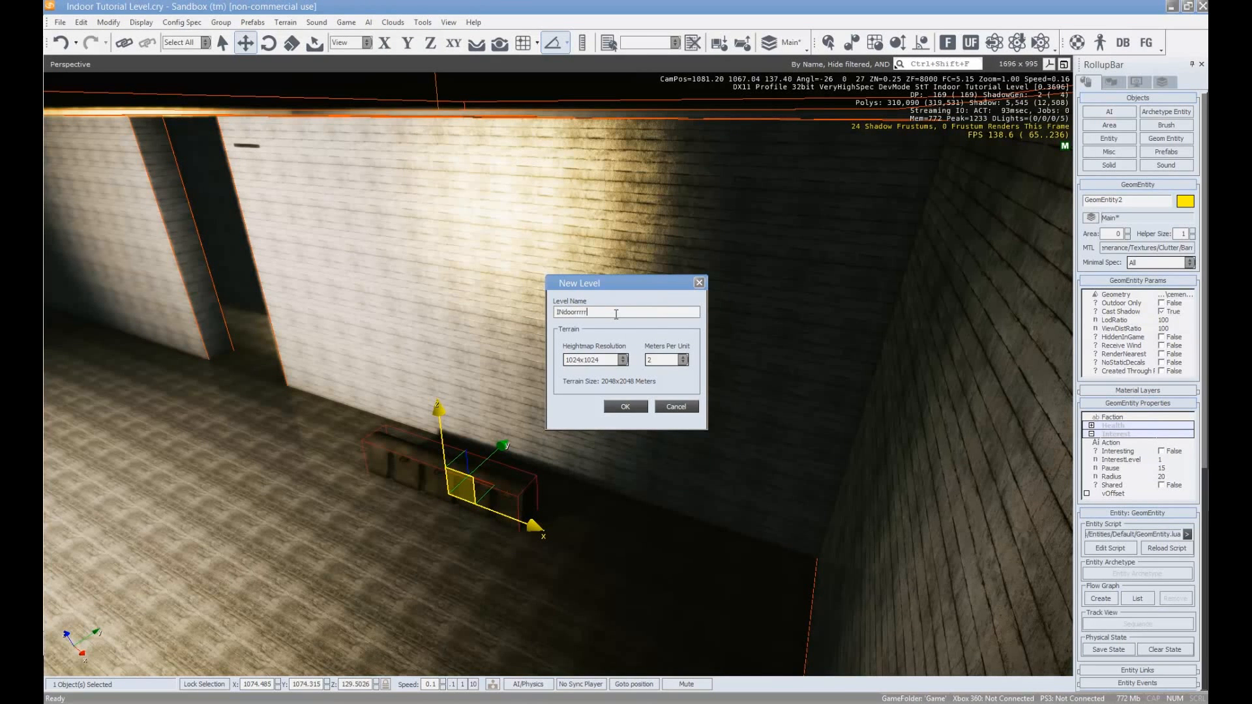
pyautogui.press('Return')
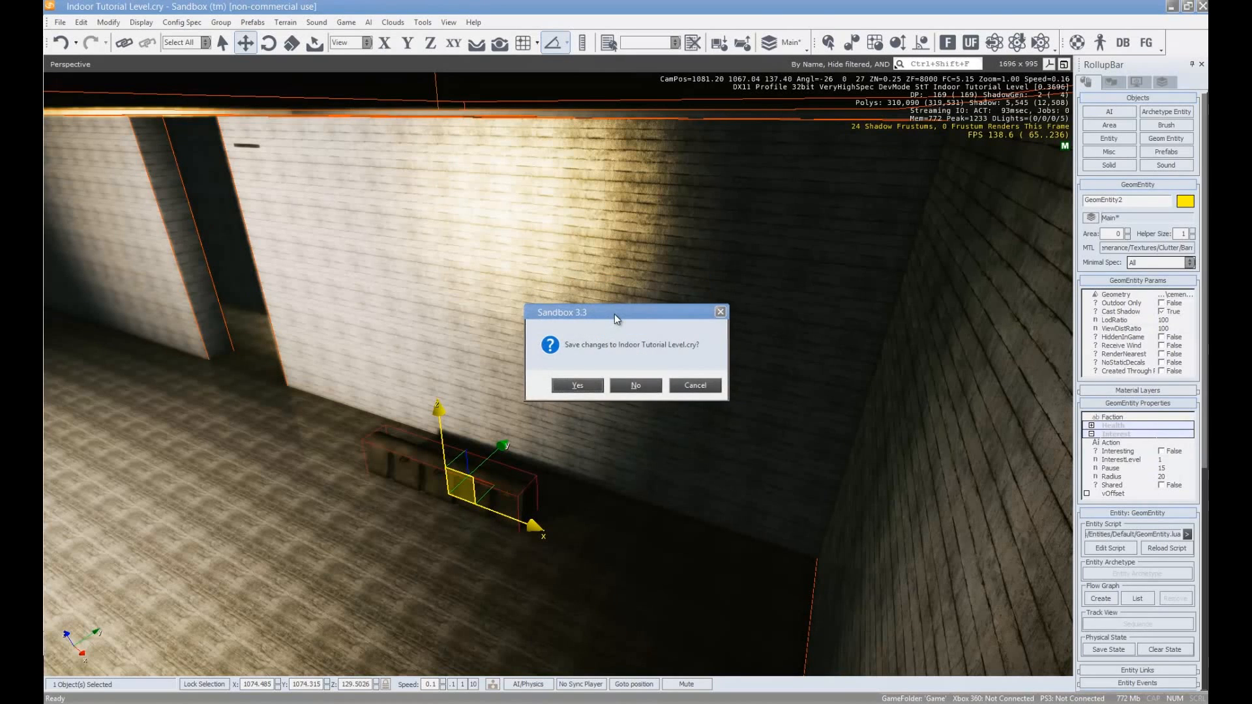
pyautogui.click(628, 382)
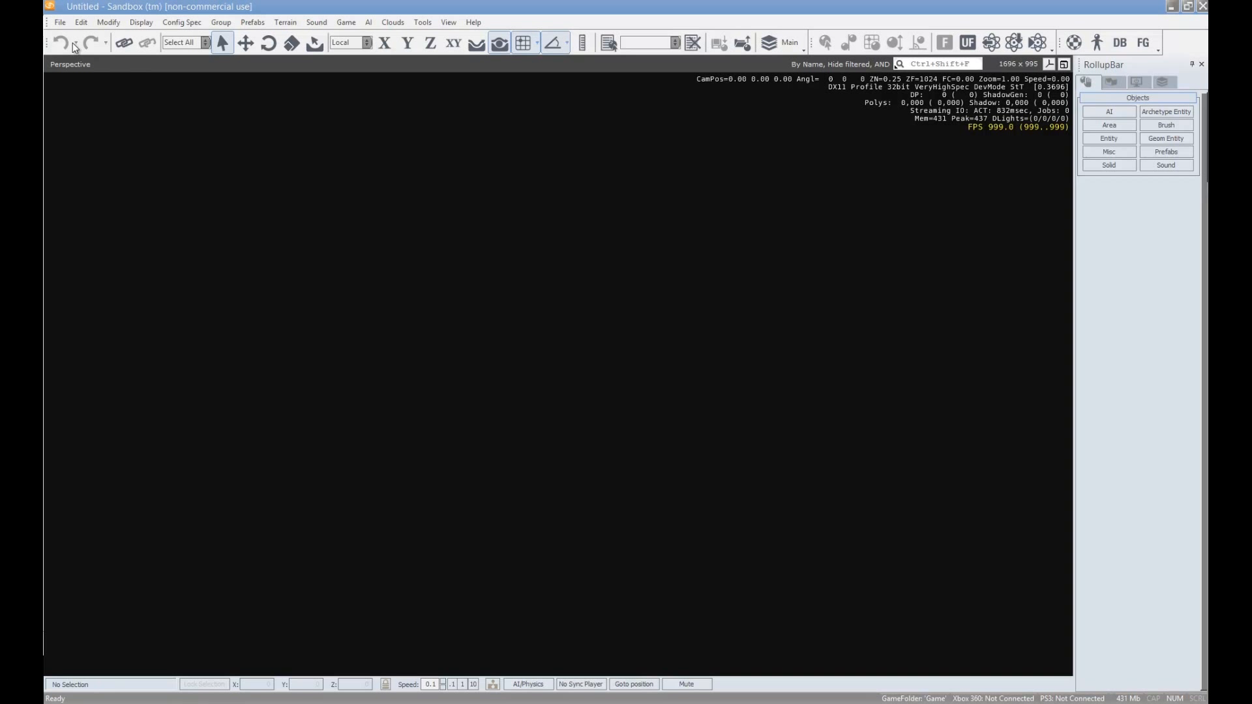
# Try to create another new level, keeping the 1024x1024 heightmap and 2 meters per unit
pyautogui.click(60, 23)
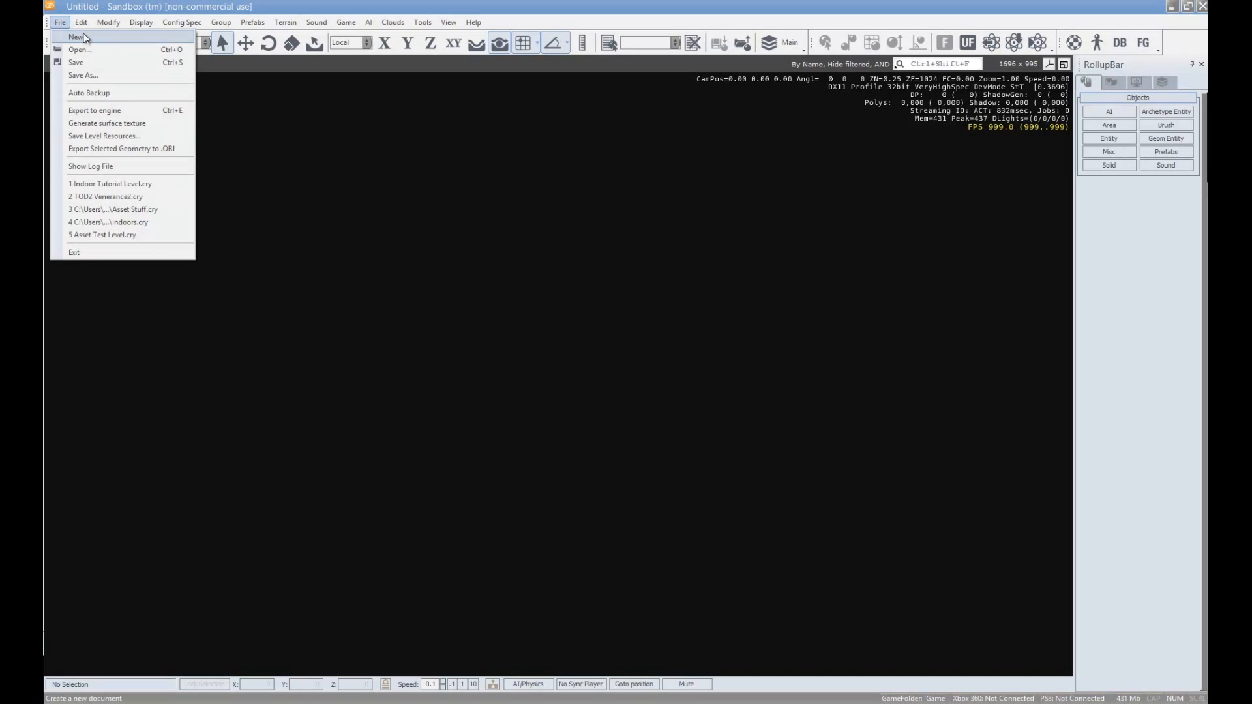
pyautogui.click(84, 37)
pyautogui.write('testing')
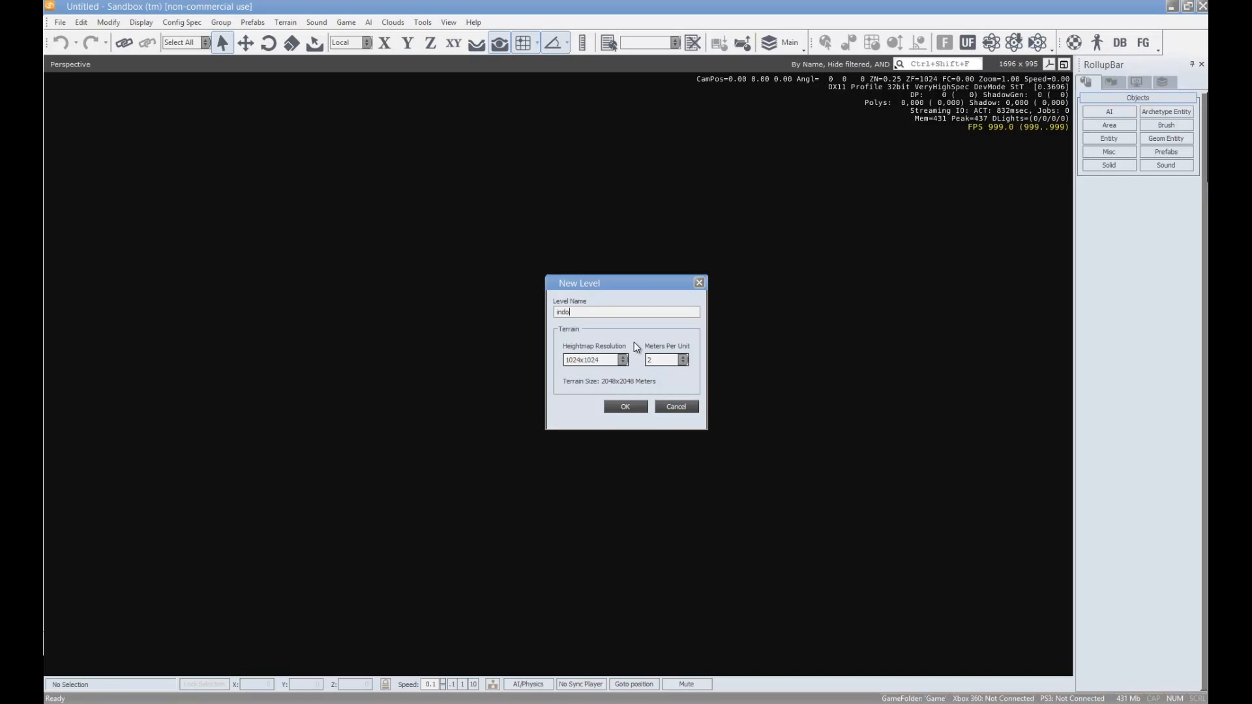
pyautogui.press('Return')
pyautogui.click(717, 385)
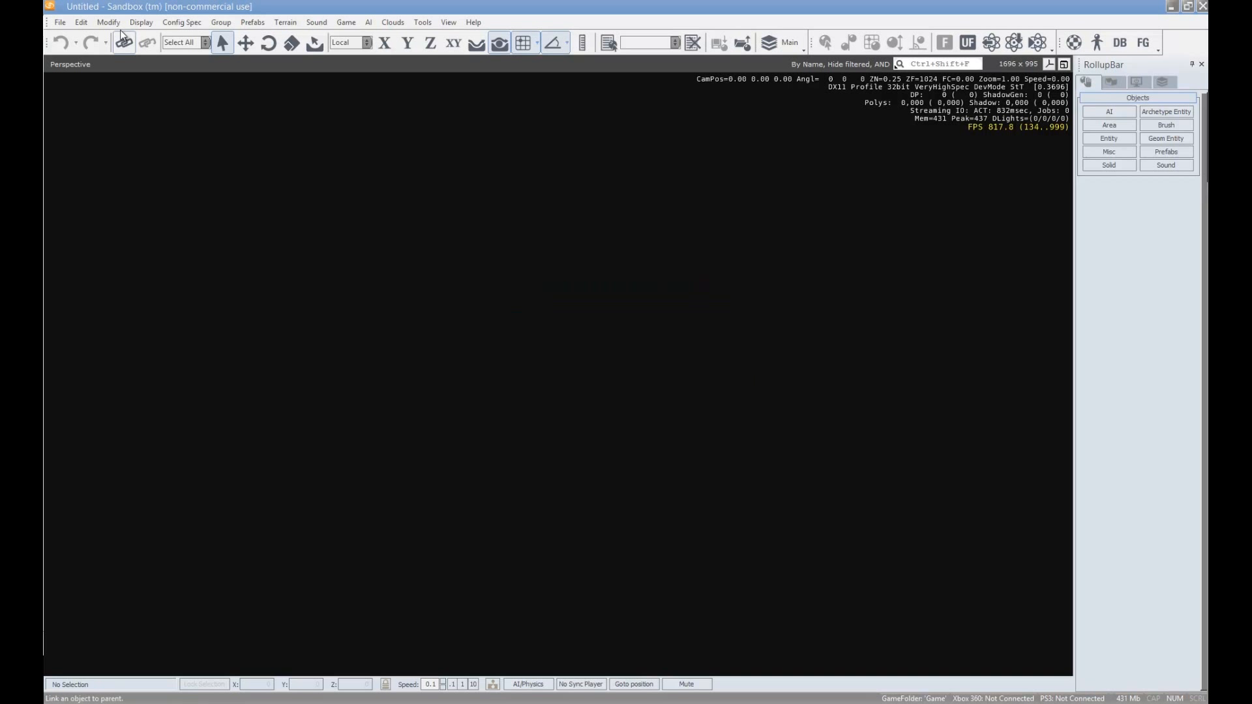
# Create a new level named dsfbv with a 1024x1024 heightmap, 2 meters per unit and no project assigned
pyautogui.click(60, 22)
pyautogui.click(72, 36)
pyautogui.write('dsfbv')
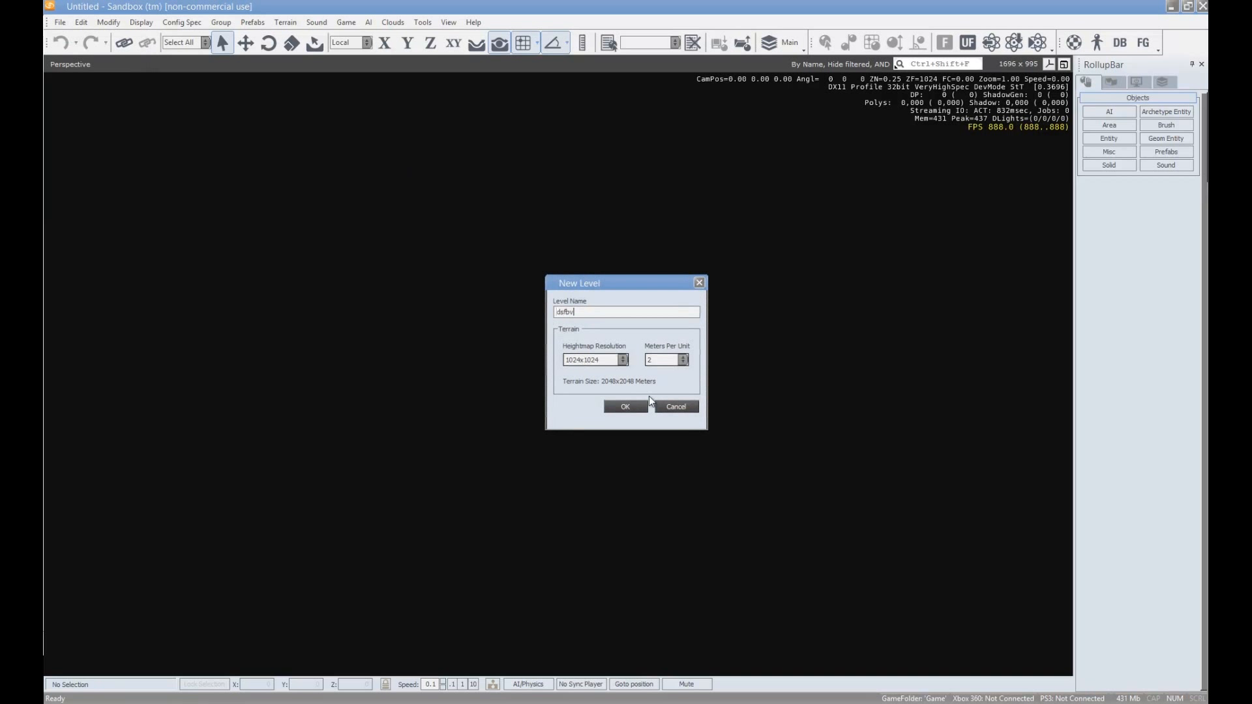
pyautogui.click(627, 404)
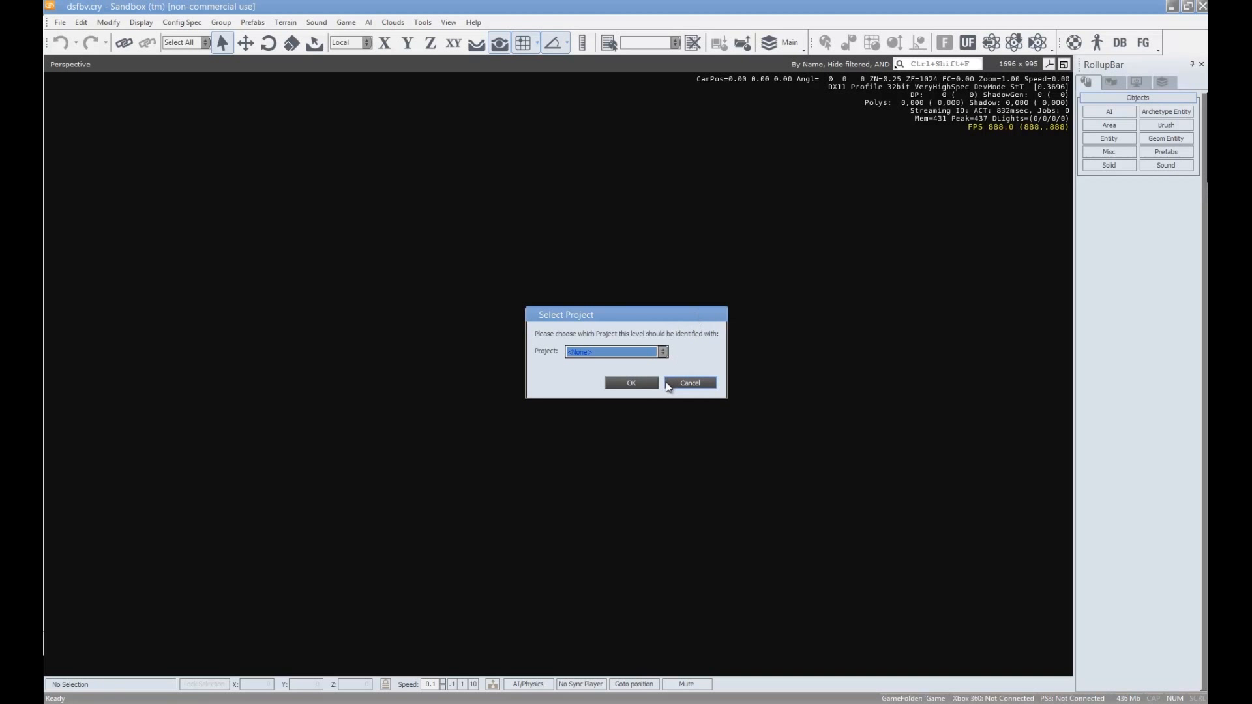
pyautogui.click(654, 384)
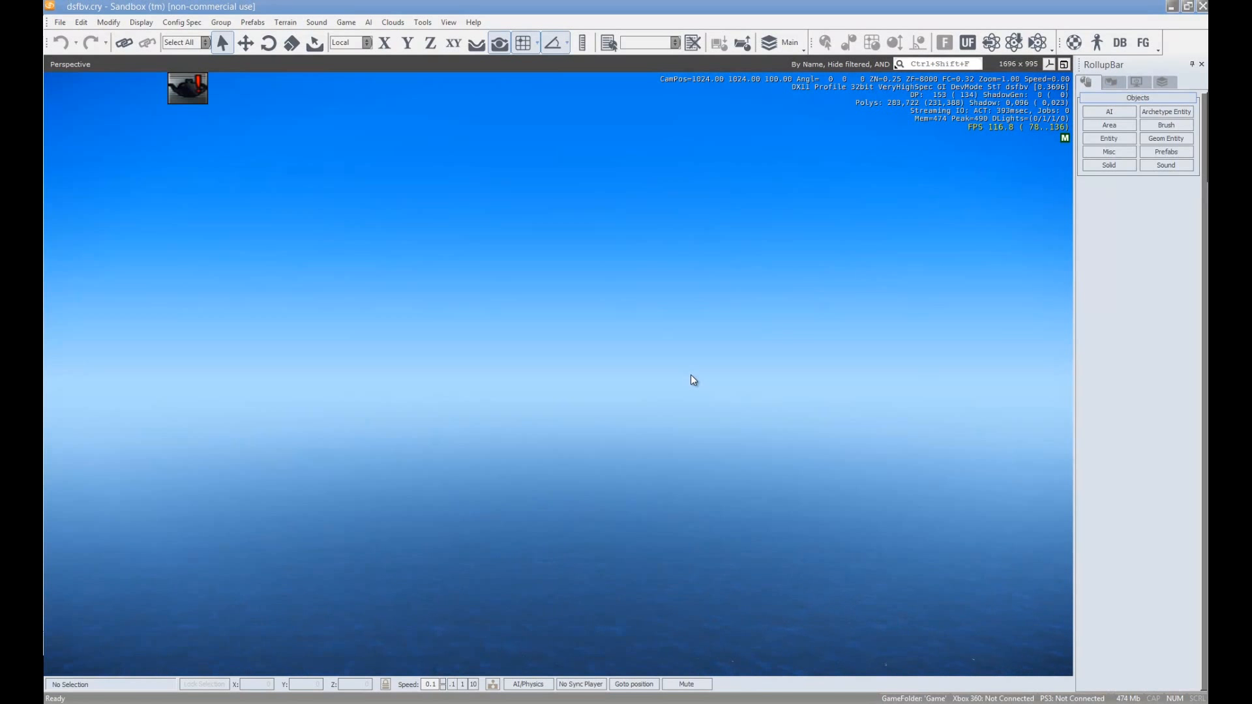
# Open the terrain editor and set the Flatten brush to outside radius 199.52, inside radius 194.98, hardness 1 and height 55
pyautogui.moveTo(704, 318)
pyautogui.mouseDown(button='right')
pyautogui.moveTo(699, 424)
pyautogui.moveTo(659, 389)
pyautogui.moveTo(712, 299)
pyautogui.mouseUp(button='right')
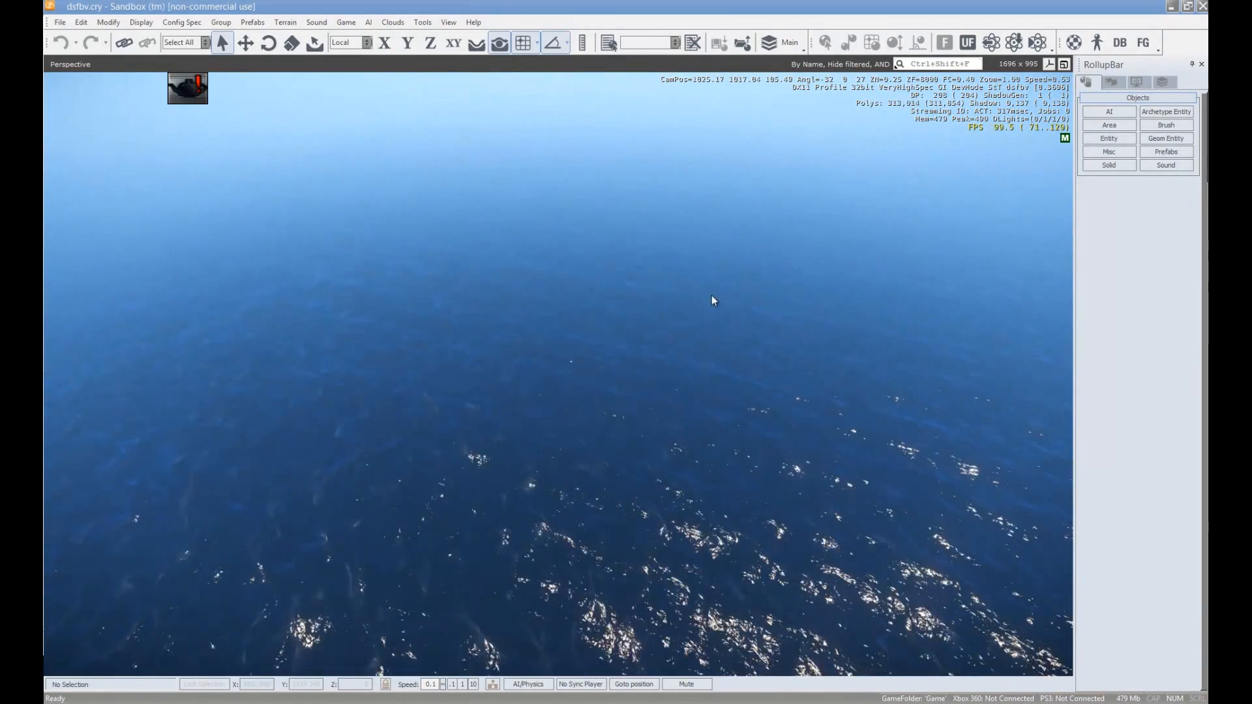
pyautogui.click(299, 23)
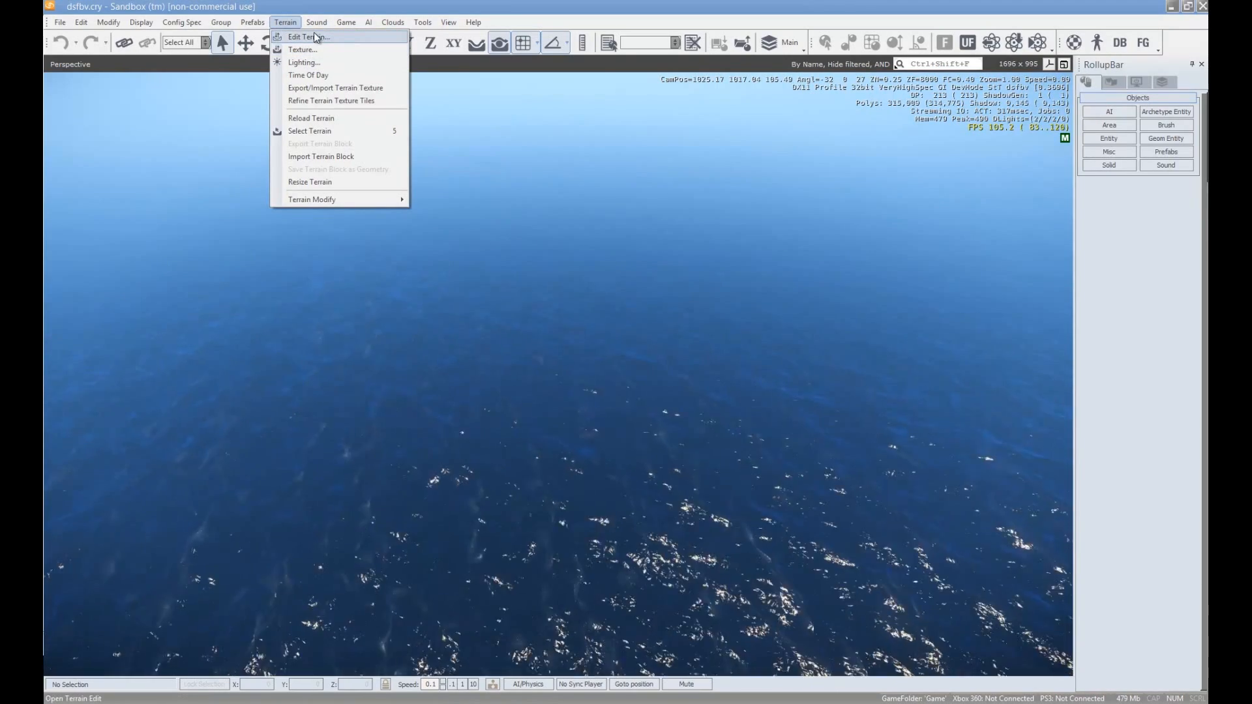
pyautogui.click(311, 39)
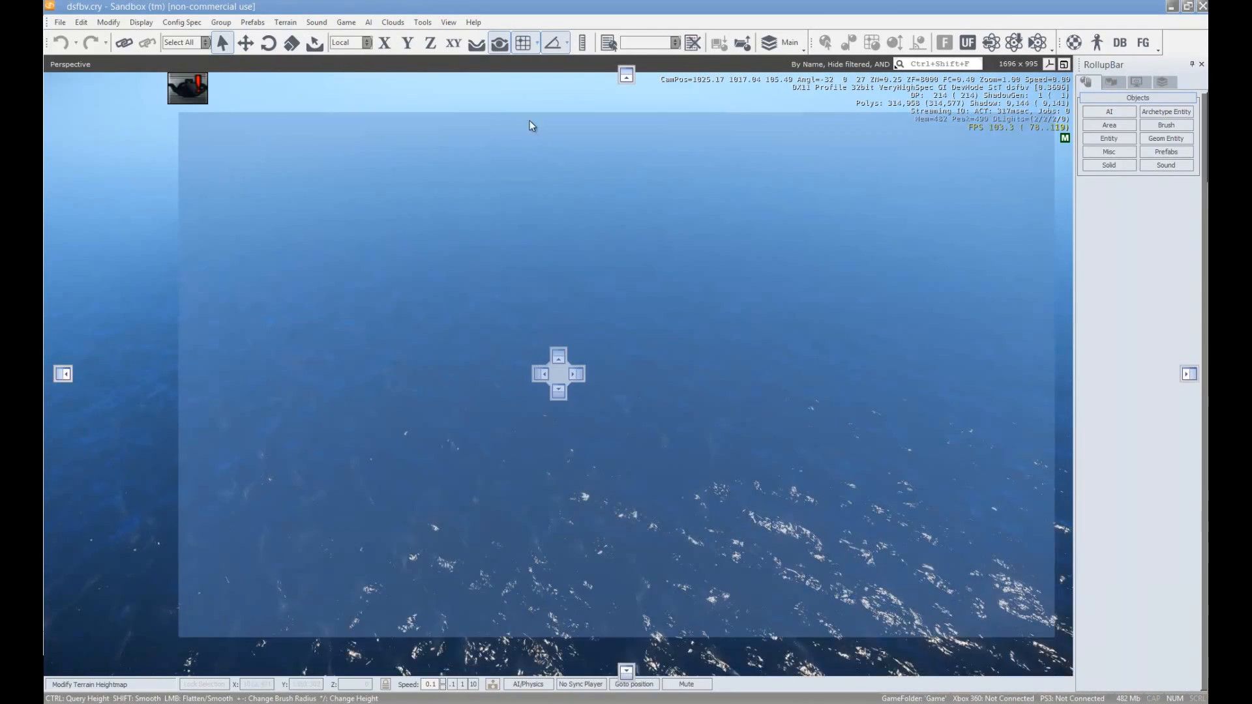
pyautogui.click(285, 23)
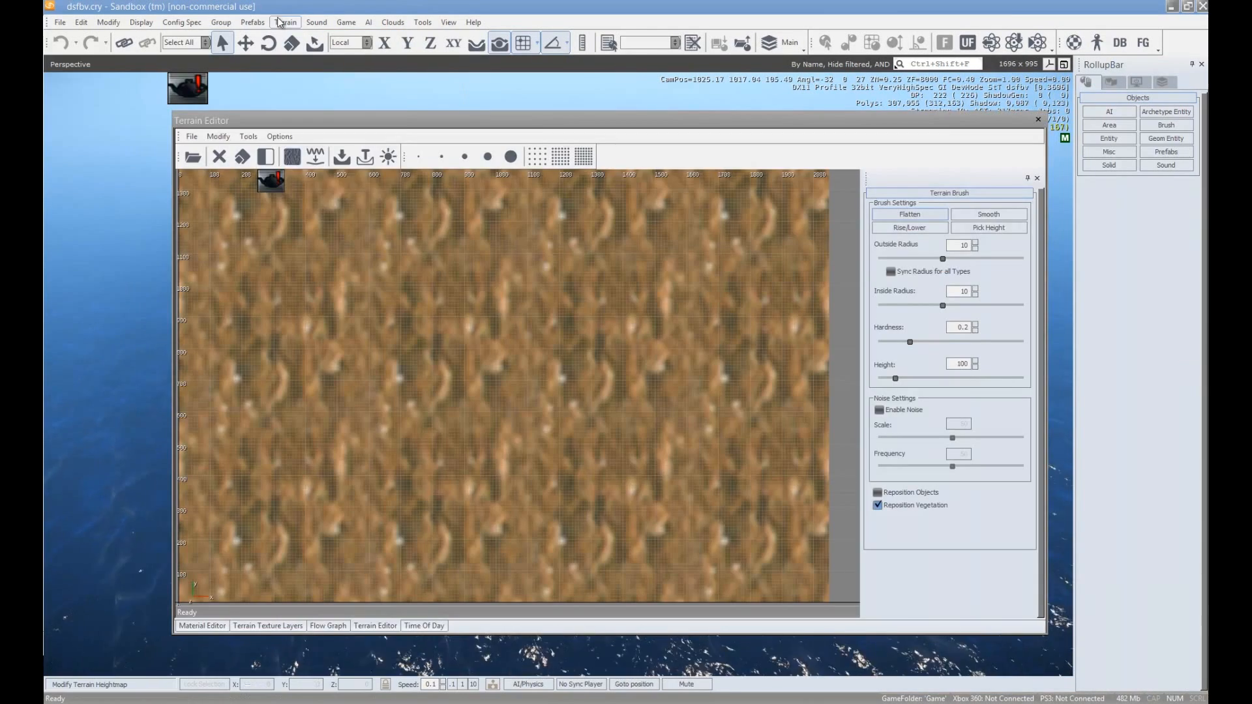
pyautogui.click(664, 158)
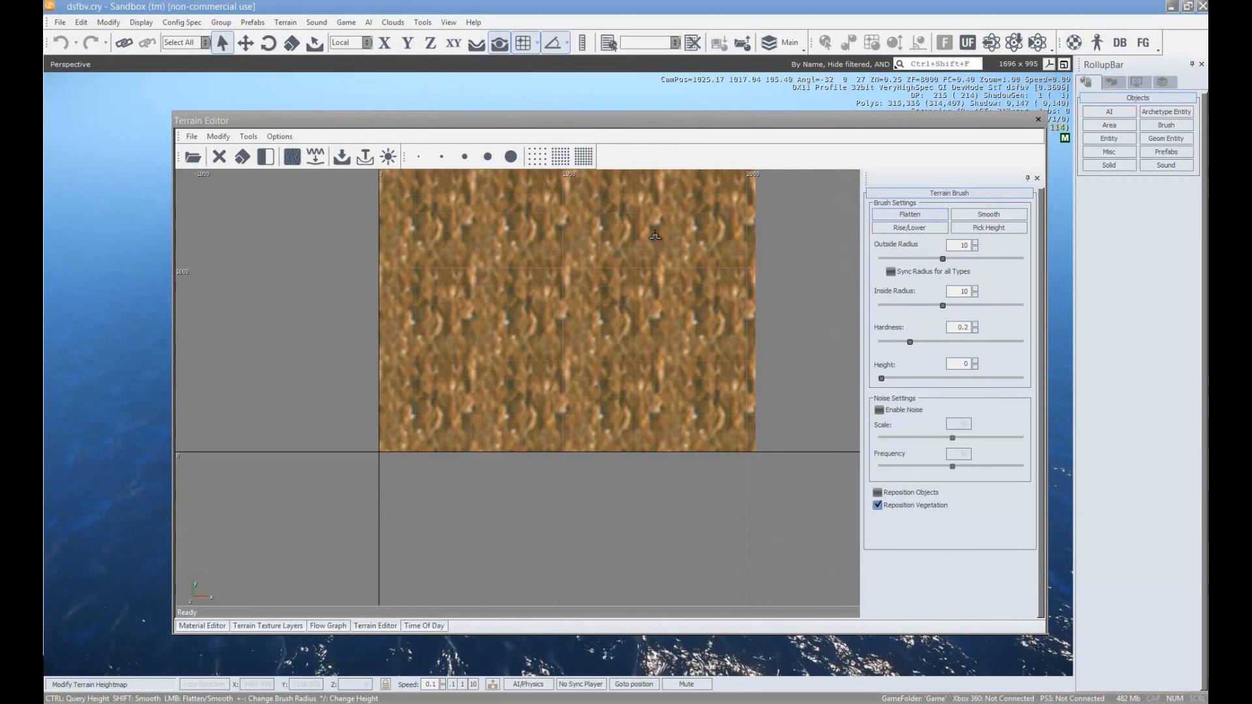
pyautogui.moveTo(647, 231)
pyautogui.mouseDown(button='middle')
pyautogui.moveTo(653, 363)
pyautogui.moveTo(628, 360)
pyautogui.mouseUp(button='middle')
pyautogui.moveTo(946, 260); pyautogui.dragTo(1039, 261)
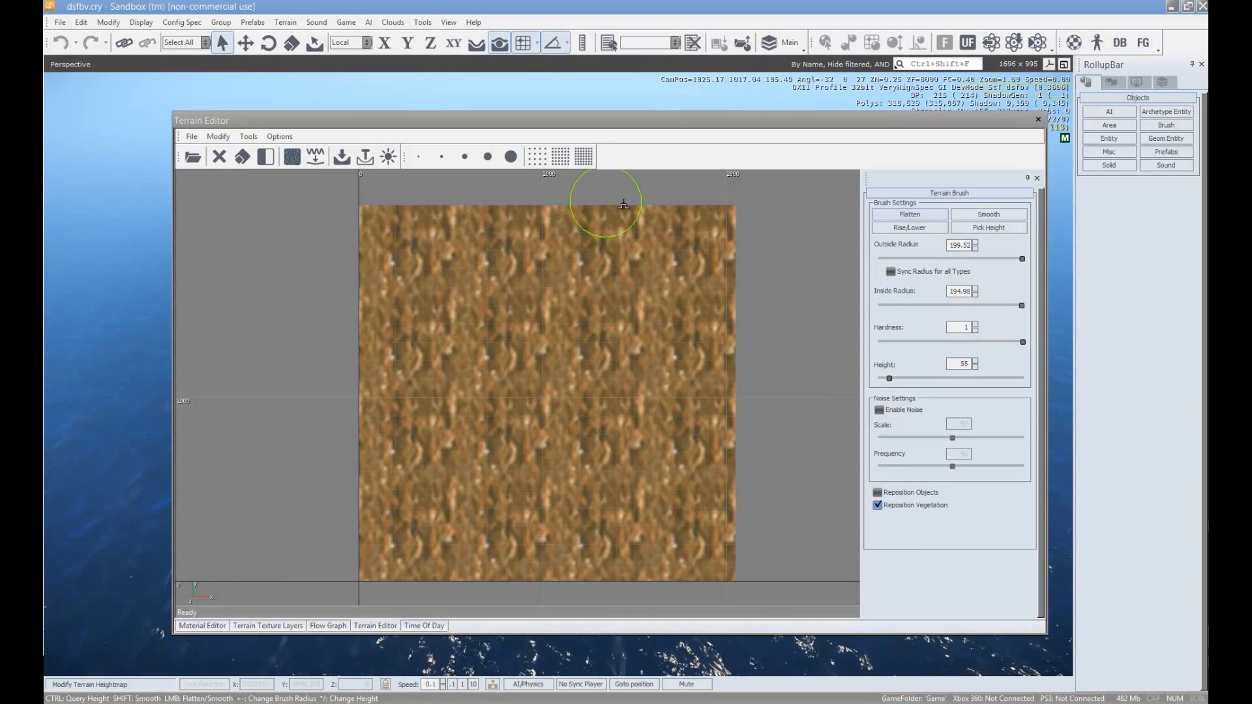
# Flatten the terrain across the whole heightmap and close the terrain editor
pyautogui.moveTo(750, 224)
pyautogui.mouseDown()
pyautogui.moveTo(620, 231)
pyautogui.moveTo(363, 207)
pyautogui.moveTo(601, 291)
pyautogui.moveTo(556, 330)
pyautogui.moveTo(324, 338)
pyautogui.moveTo(824, 414)
pyautogui.moveTo(728, 416)
pyautogui.moveTo(679, 456)
pyautogui.moveTo(402, 474)
pyautogui.mouseUp()
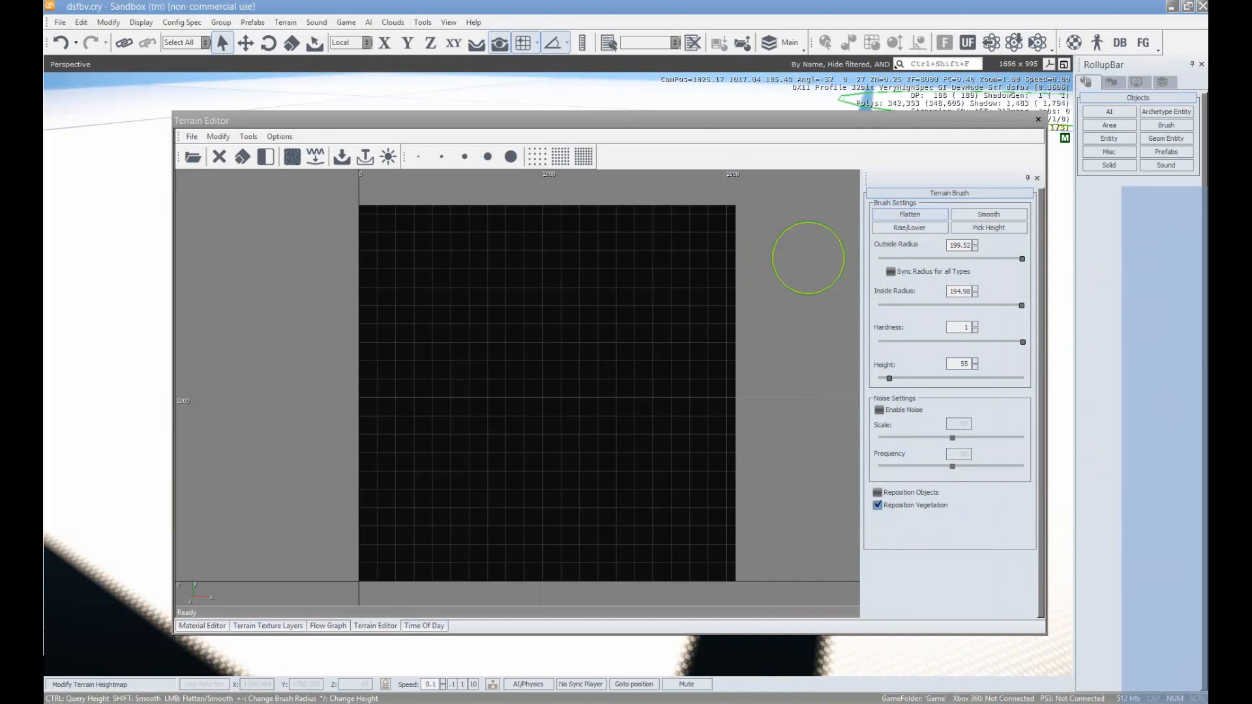
pyautogui.click(1038, 120)
pyautogui.moveTo(643, 300); pyautogui.dragTo(639, 300, button='right')
pyautogui.press('s')
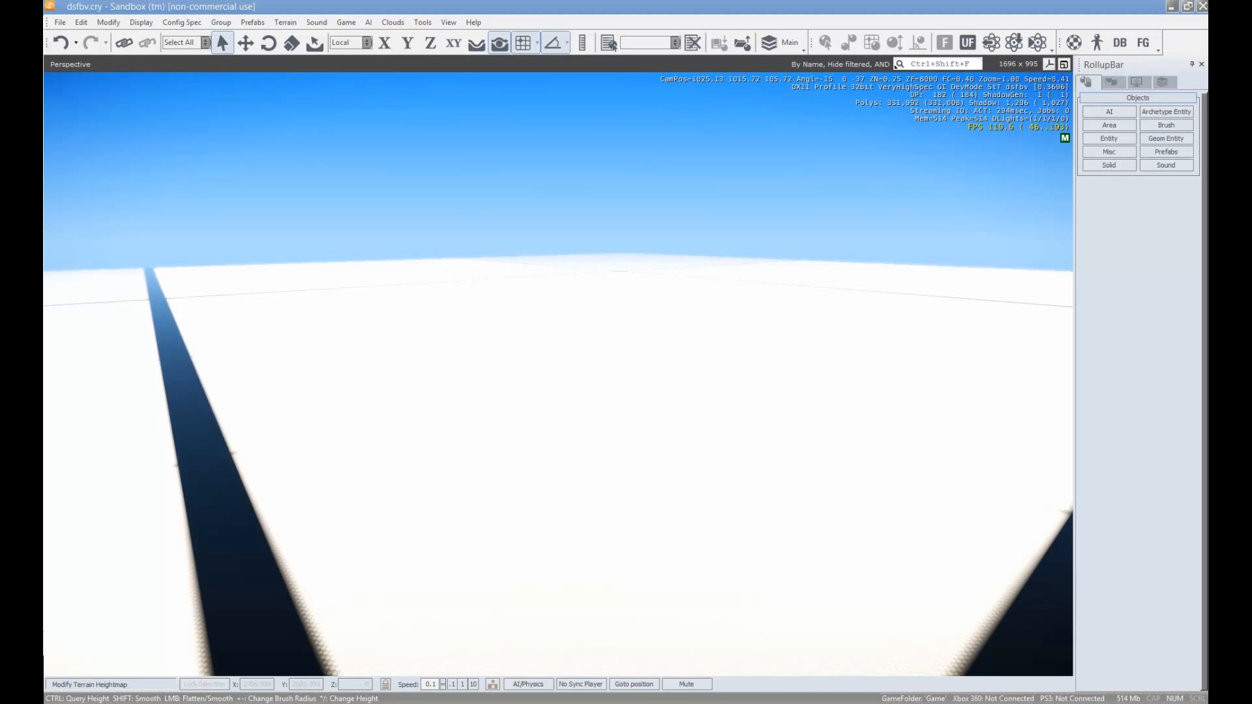
# Set the camera speed to 1 and fly down close to the flattened terrain
pyautogui.moveTo(817, 304); pyautogui.dragTo(825, 307, button='right')
pyautogui.press('d')
pyautogui.click(462, 684)
pyautogui.press('w')
pyautogui.moveTo(726, 388); pyautogui.dragTo(727, 390, button='right')
pyautogui.press('w')
pyautogui.press('d')
pyautogui.press('w')
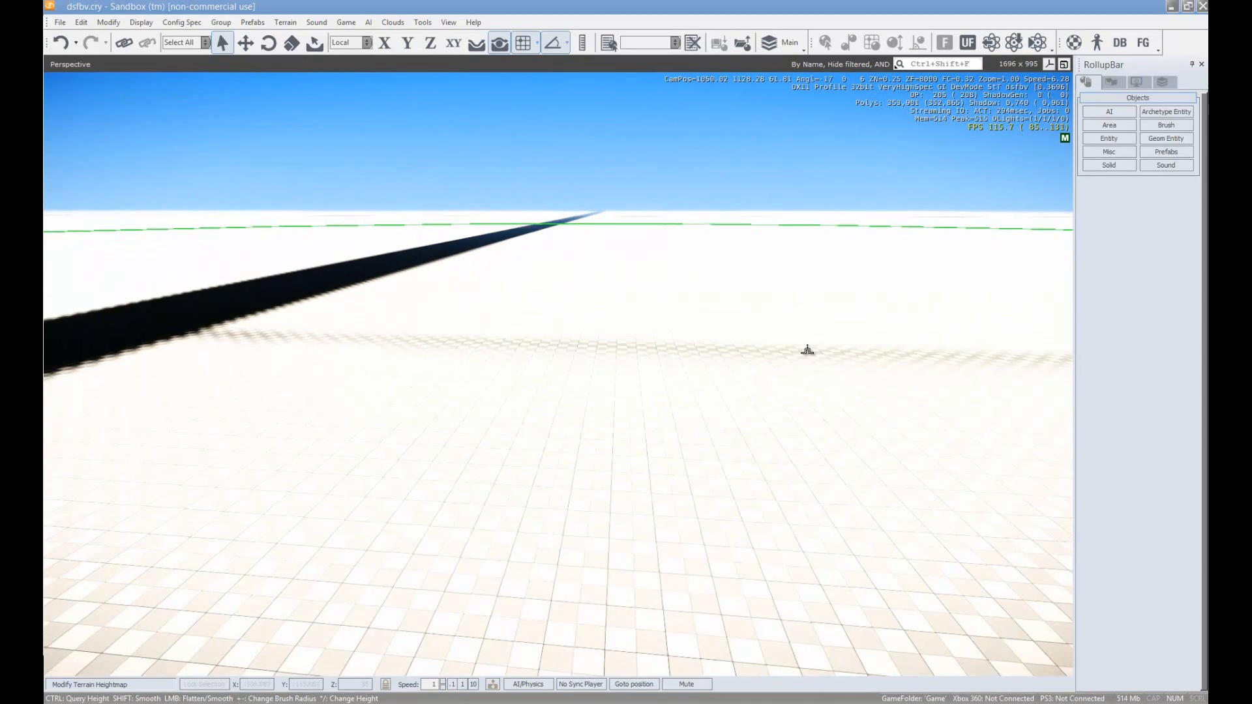
# Draw a four-cornered VisArea shape on the flattened terrain beside the dark strip
pyautogui.click(1103, 150)
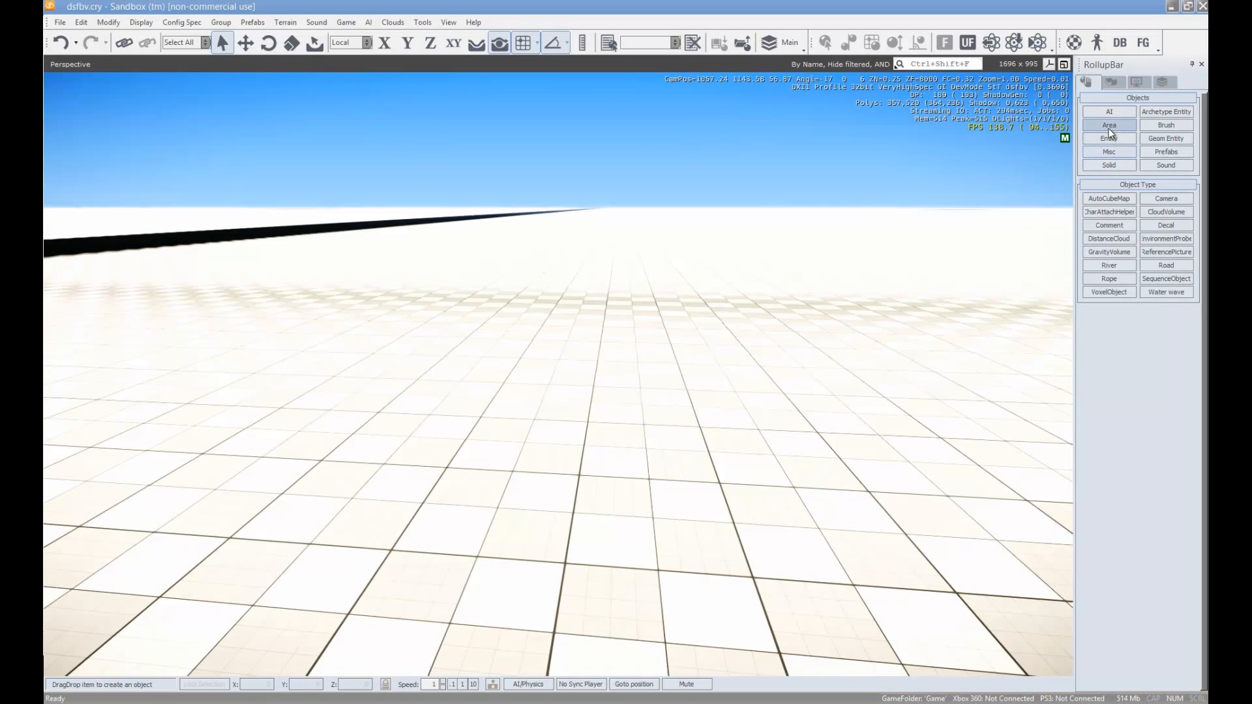
pyautogui.click(1108, 128)
pyautogui.click(1108, 265)
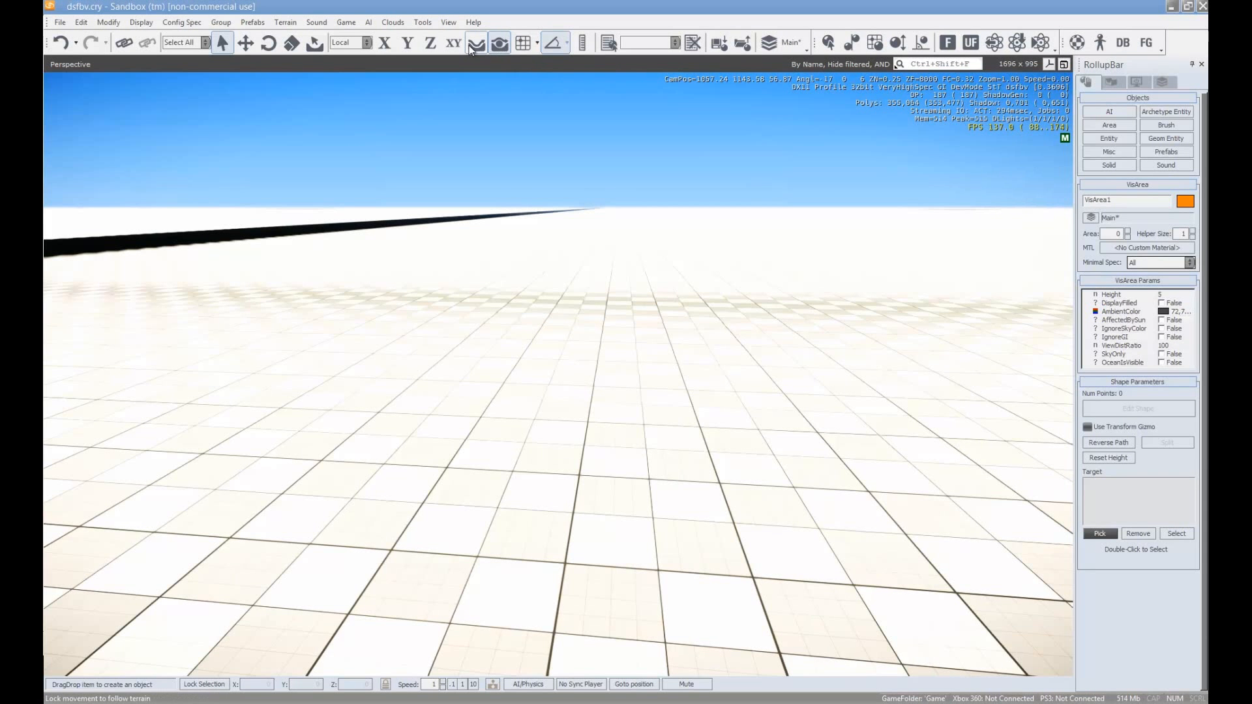
pyautogui.press('s')
pyautogui.moveTo(598, 391); pyautogui.dragTo(589, 389, button='right')
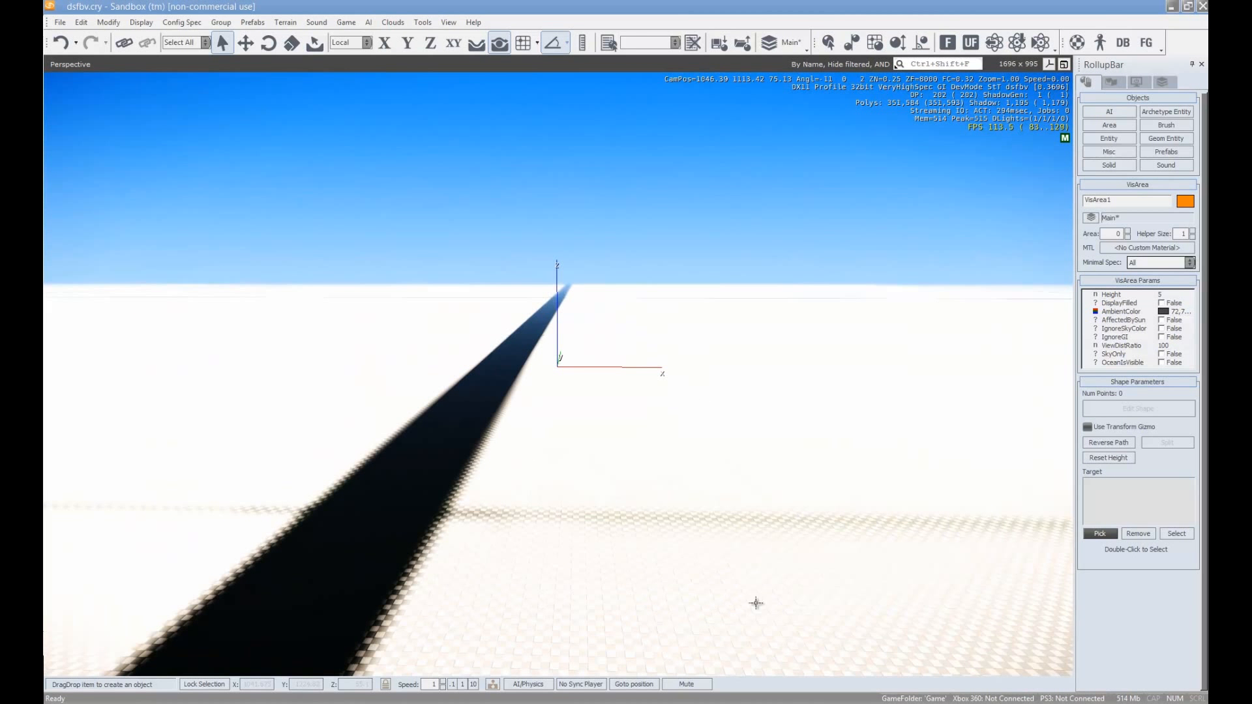
pyautogui.press('d')
pyautogui.press('s')
pyautogui.moveTo(562, 608); pyautogui.dragTo(563, 608, button='right')
pyautogui.moveTo(459, 509); pyautogui.dragTo(458, 509, button='right')
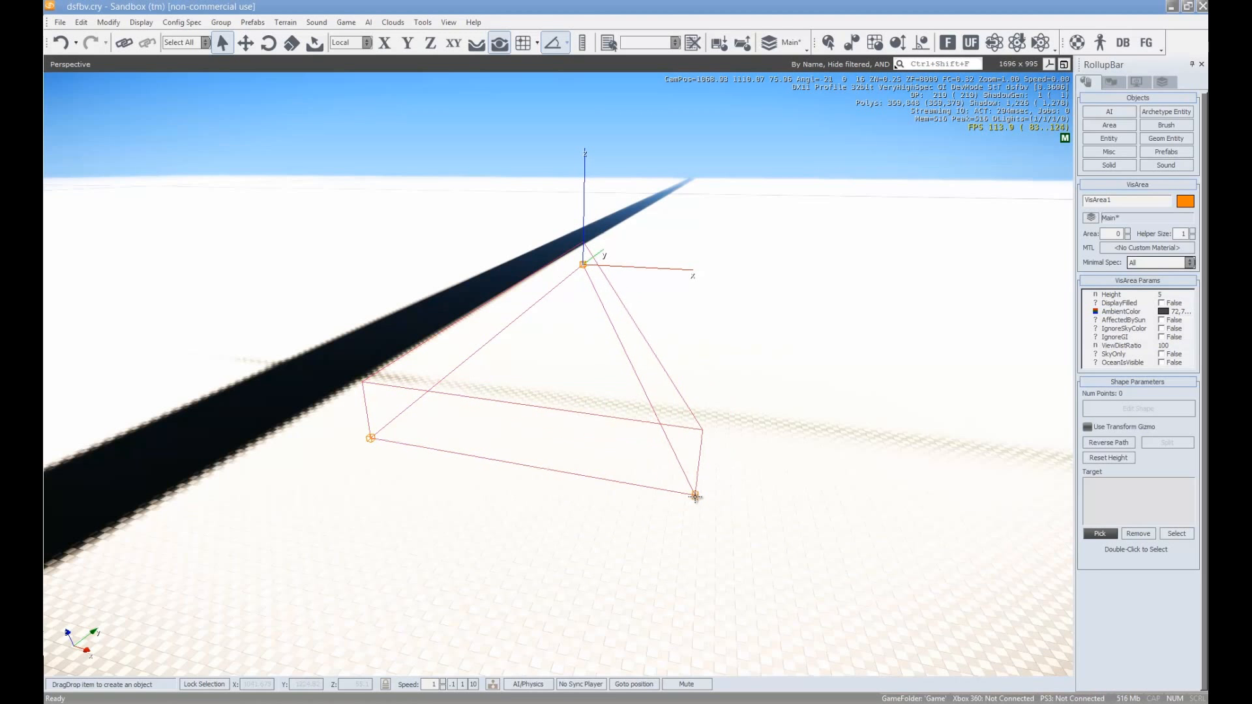
pyautogui.press('Escape')
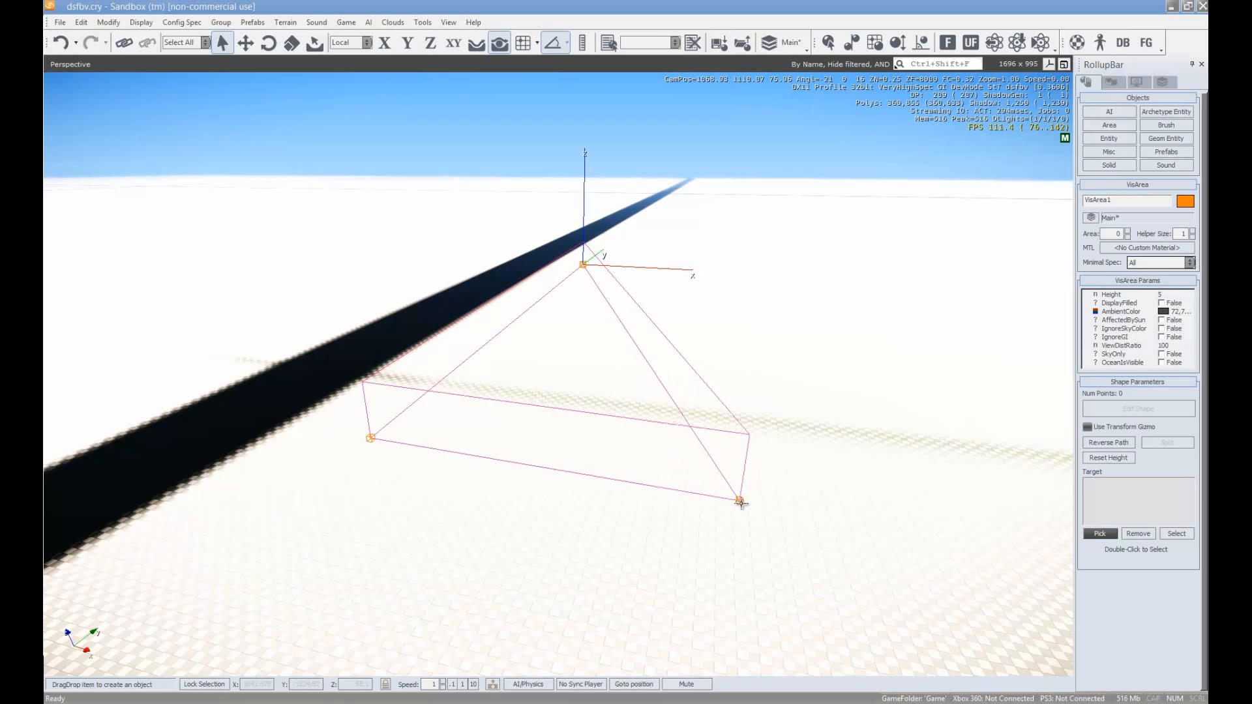
pyautogui.click(955, 553)
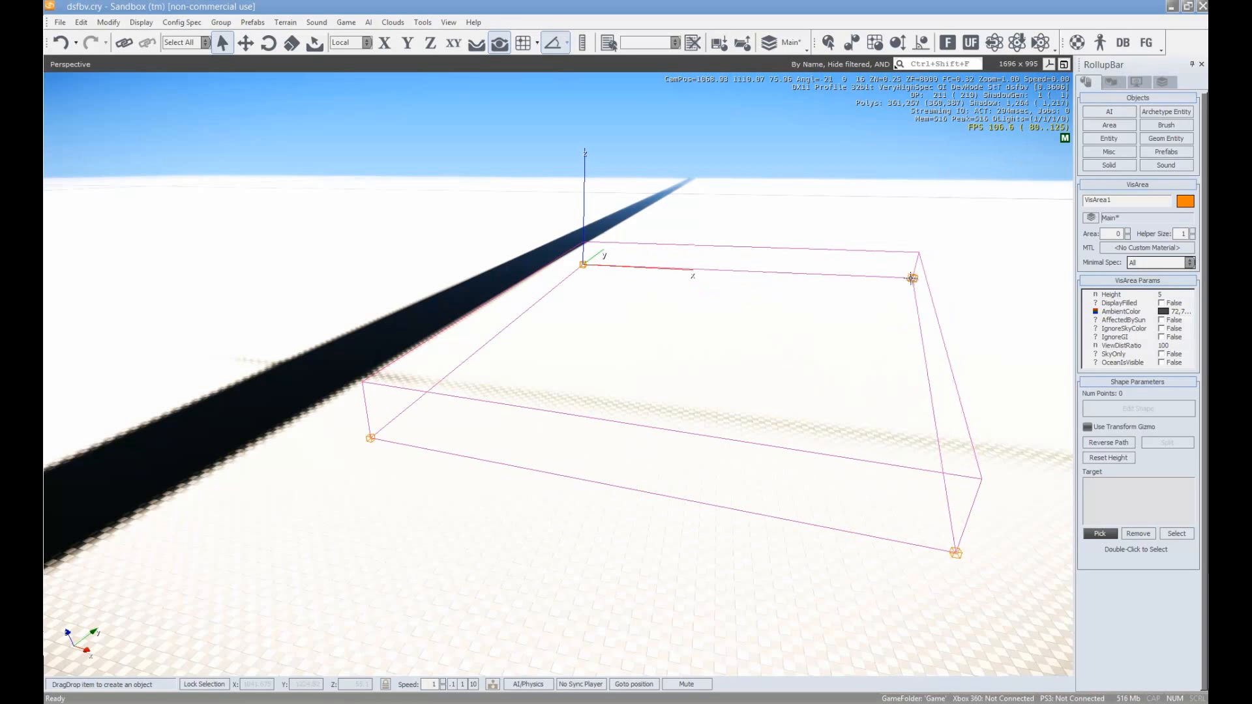
# Edit the VisArea's shape points with the transform gizmo enabled and move the nearest short-side corner outward along X
pyautogui.moveTo(839, 429); pyautogui.dragTo(781, 437, button='right')
pyautogui.press('d')
pyautogui.press('s')
pyautogui.press('a')
pyautogui.press('w')
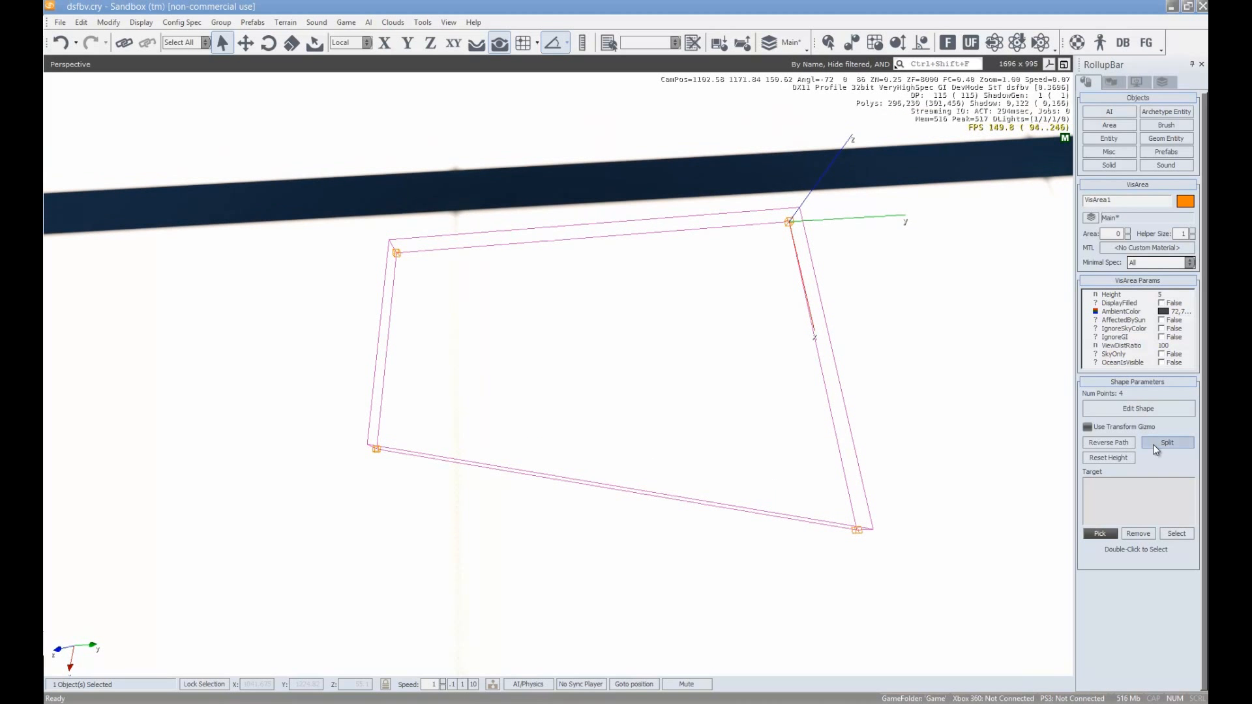
pyautogui.click(1120, 409)
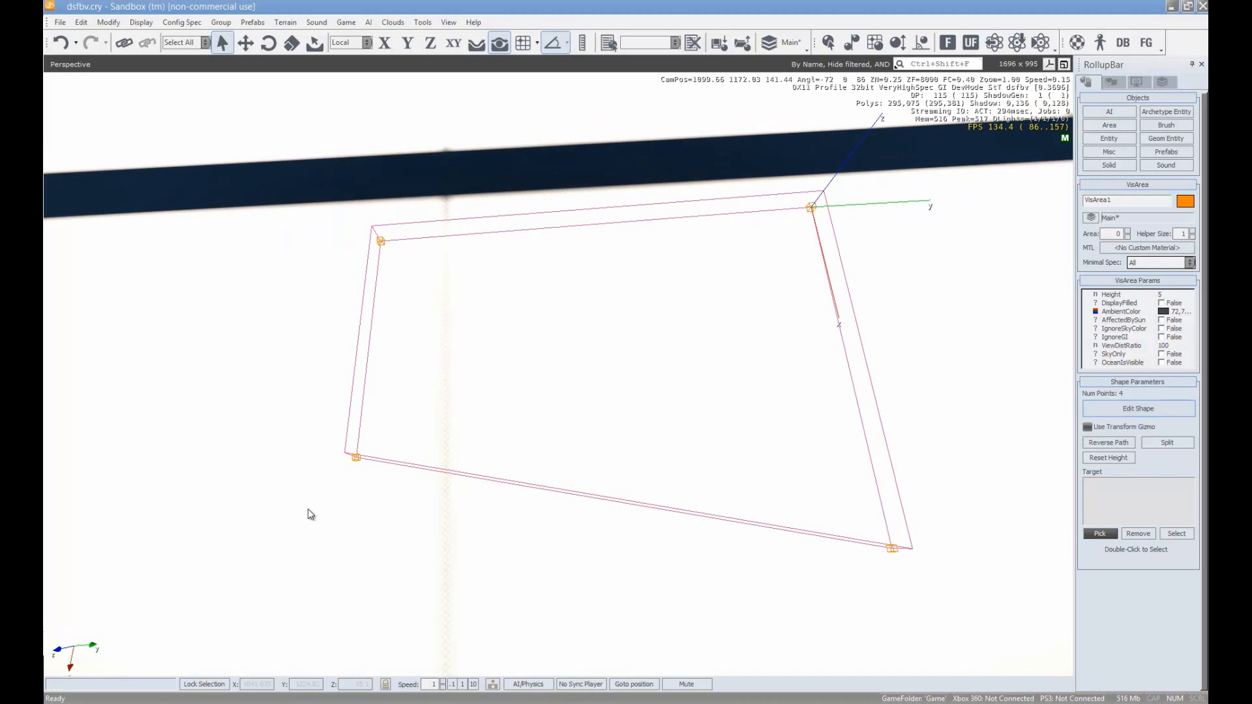
pyautogui.click(1109, 408)
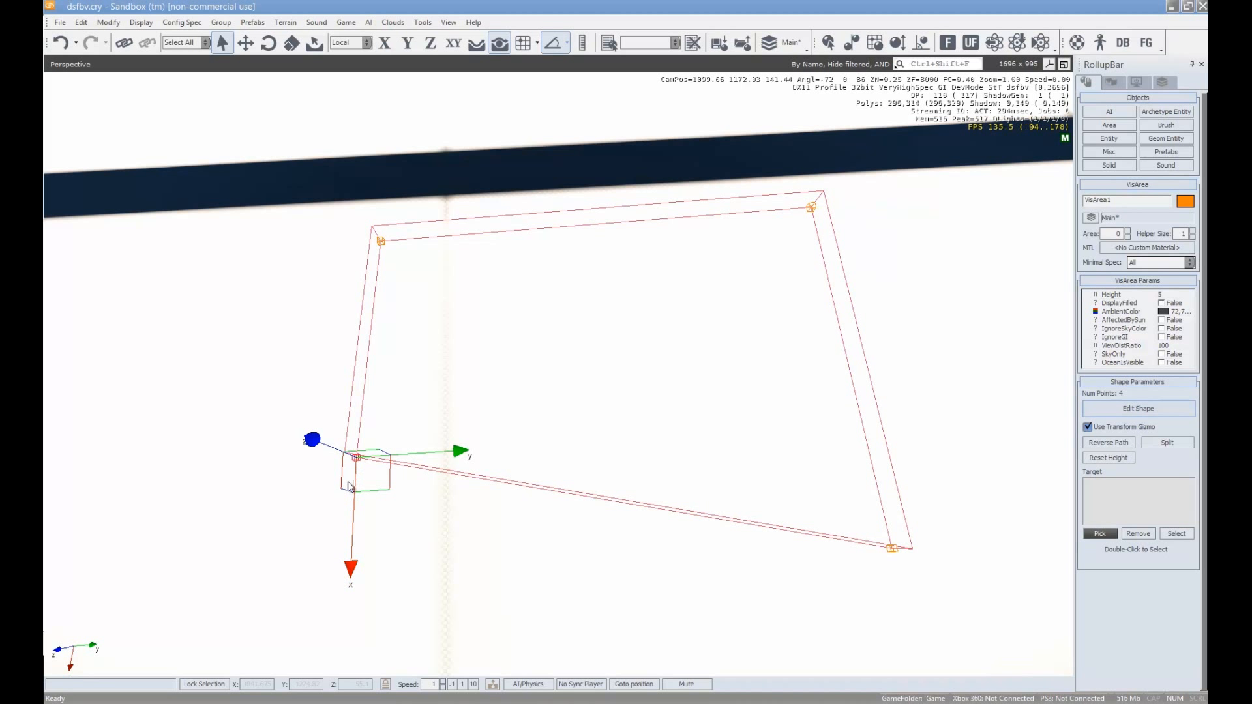
pyautogui.moveTo(355, 482); pyautogui.dragTo(343, 620)
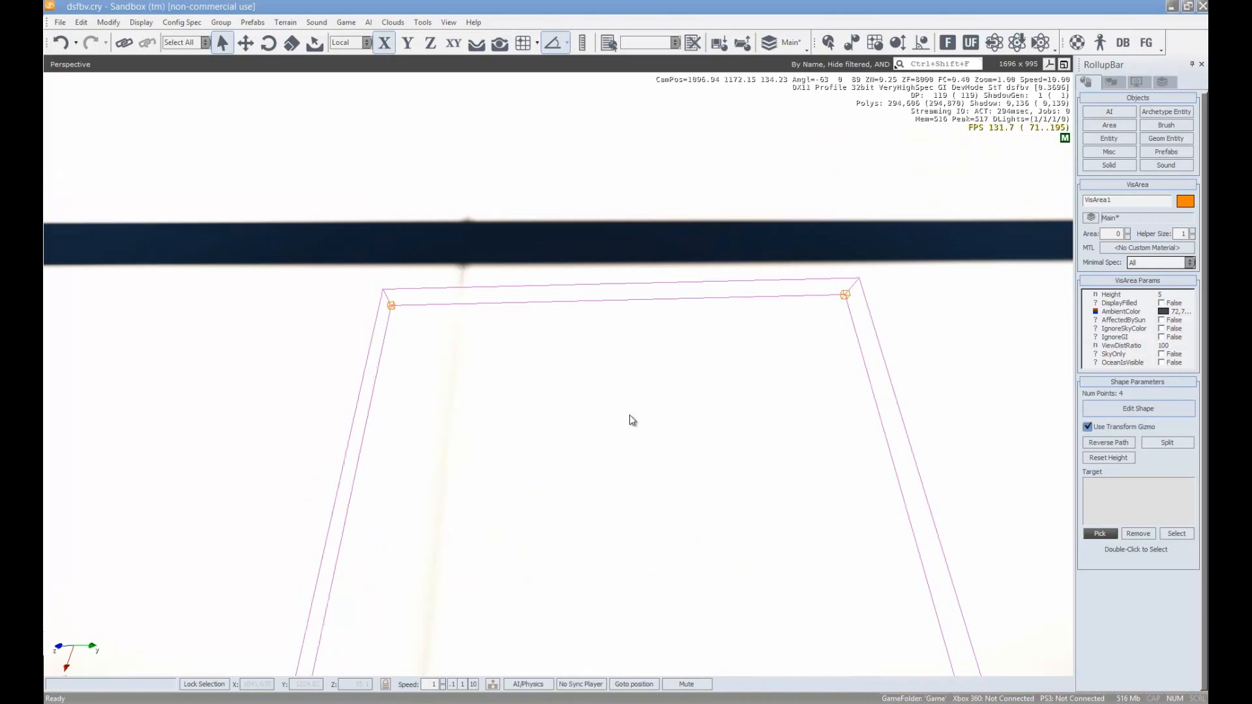
# Shift the other near corner along Y to square up the VisArea and finish editing its shape
pyautogui.moveTo(630, 416); pyautogui.dragTo(630, 416, button='right')
pyautogui.press('s')
pyautogui.moveTo(800, 491); pyautogui.dragTo(801, 481)
pyautogui.moveTo(746, 530); pyautogui.dragTo(746, 531, button='right')
pyautogui.press('w')
pyautogui.press('s')
pyautogui.hotkey('ctrl', 'g')
pyautogui.click(1120, 409)
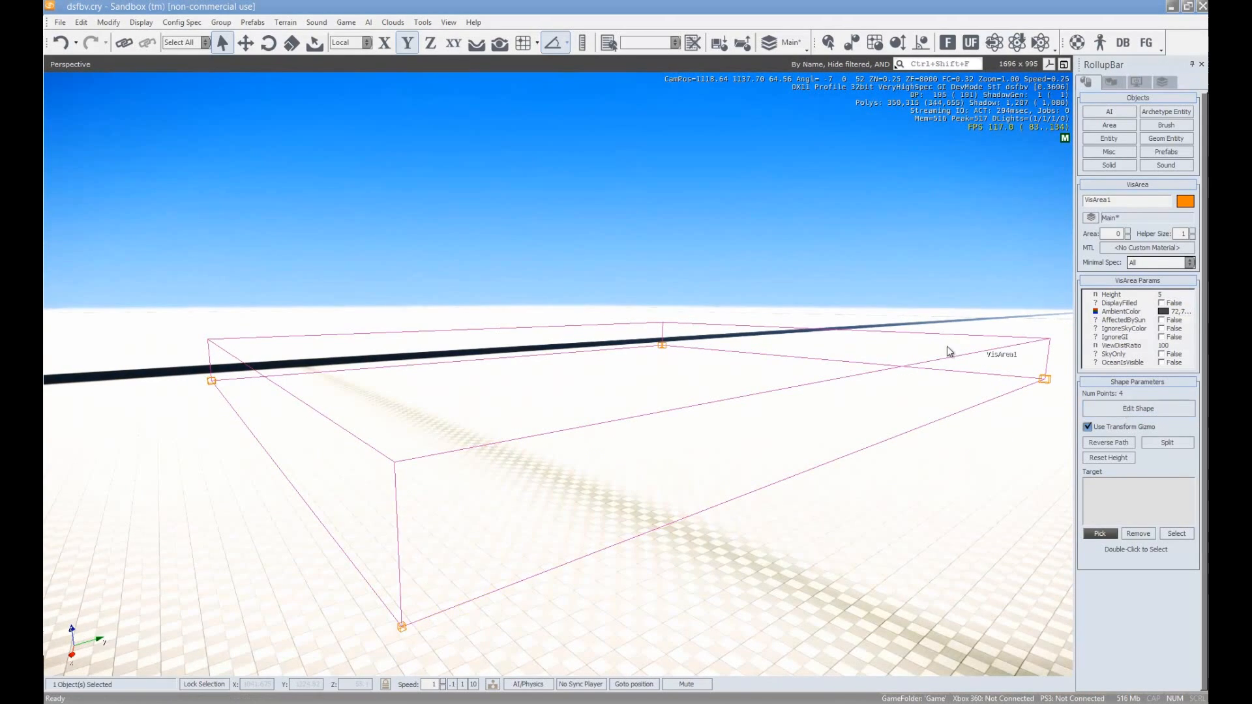
# Raise the VisArea's height to 15.2
pyautogui.moveTo(1193, 298); pyautogui.dragTo(1197, 249)
pyautogui.press('s')
pyautogui.moveTo(820, 416); pyautogui.dragTo(843, 377, button='right')
pyautogui.press('w')
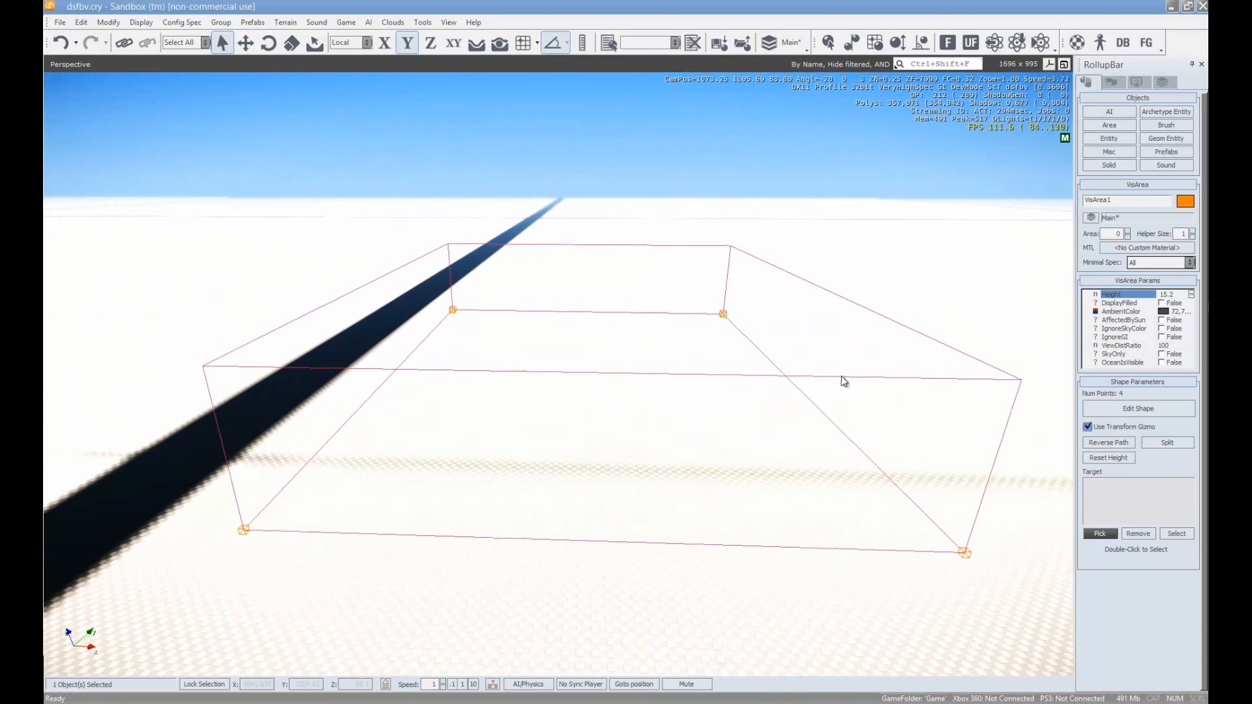
pyautogui.moveTo(929, 277); pyautogui.dragTo(923, 272, button='right')
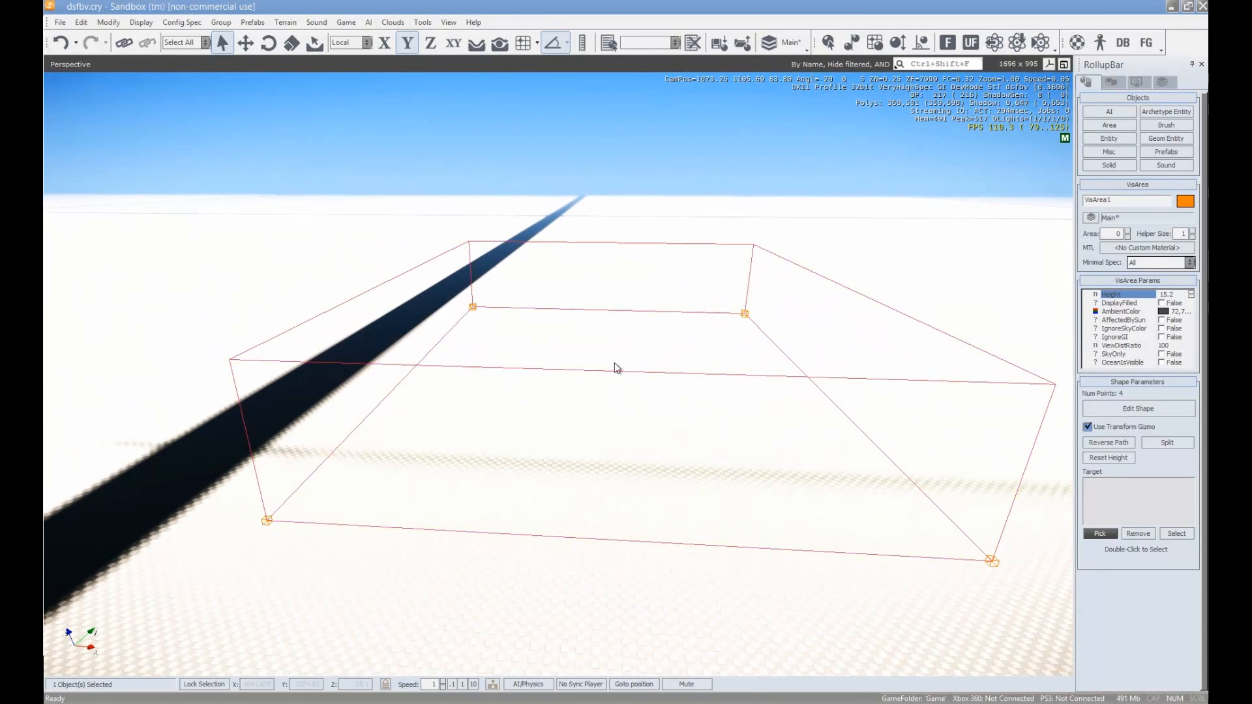
# Create a thin box solid about 72.1 by 93.5 covering the VisArea's footprint as the floor
pyautogui.click(1098, 166)
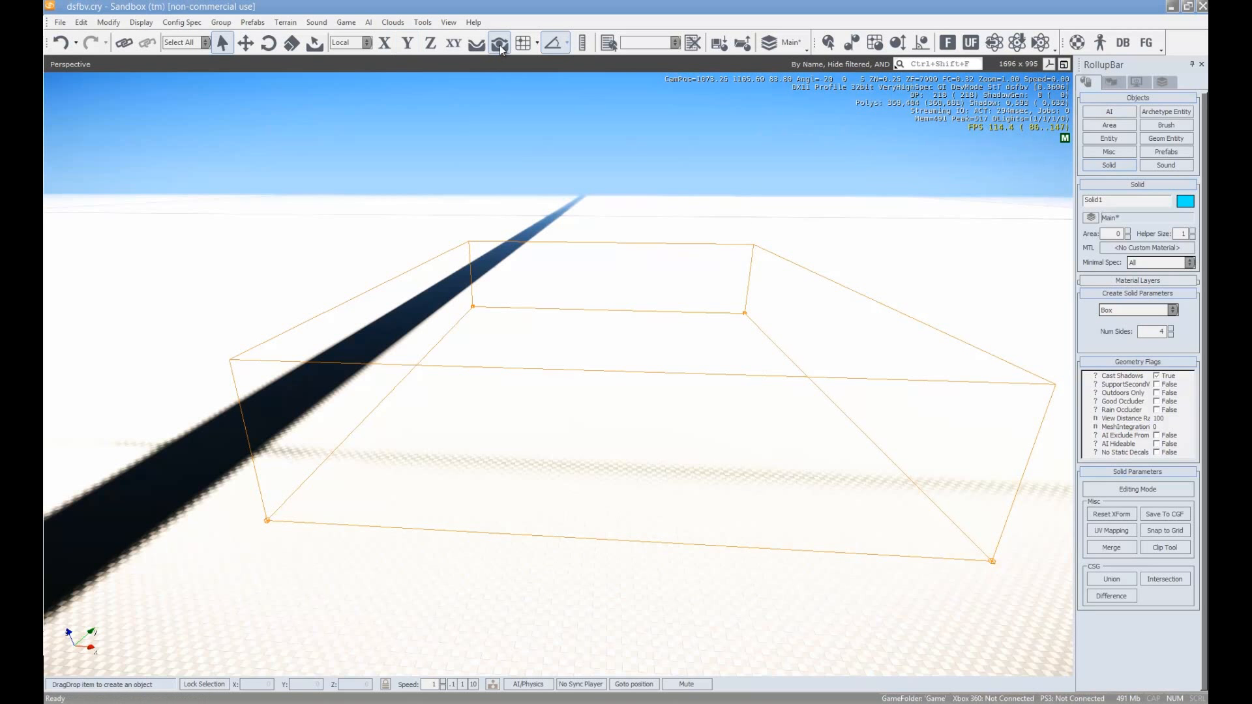
pyautogui.moveTo(457, 299); pyautogui.dragTo(1046, 580)
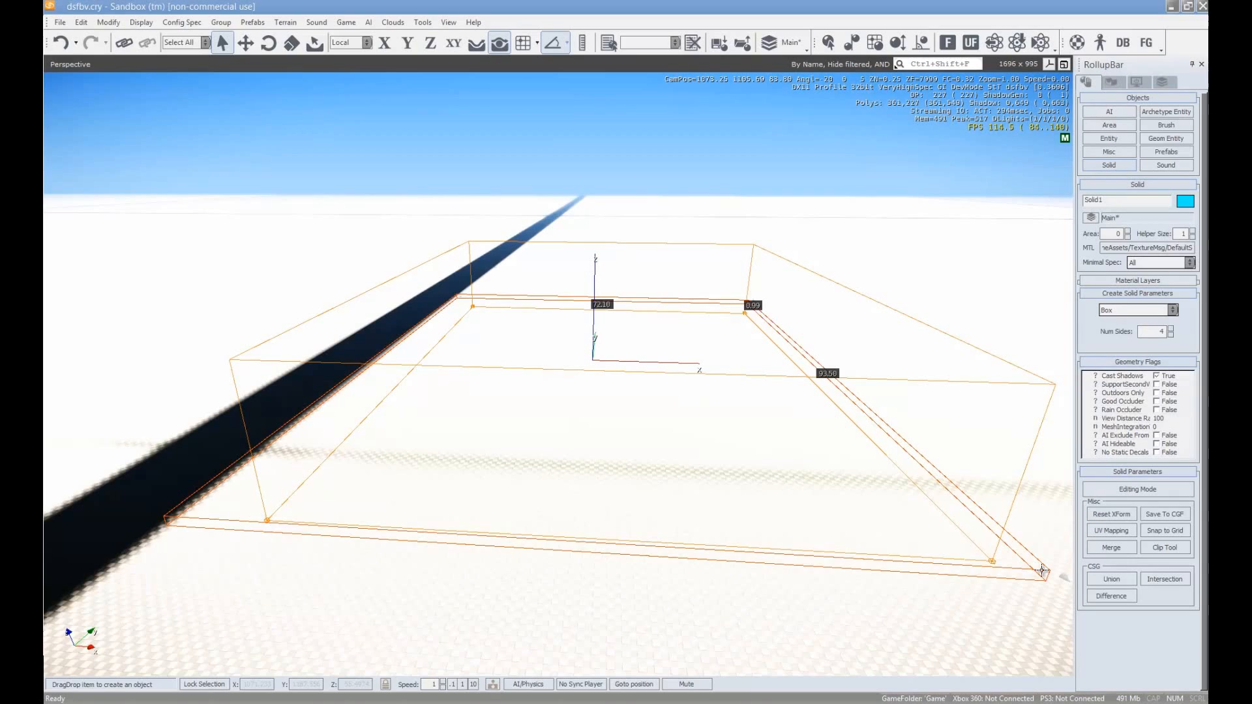
pyautogui.click(1051, 556)
pyautogui.moveTo(764, 517)
pyautogui.mouseDown(button='right')
pyautogui.moveTo(776, 526)
pyautogui.moveTo(762, 517)
pyautogui.mouseUp(button='right')
pyautogui.press('w')
pyautogui.press('w')
pyautogui.press('s')
pyautogui.press('s')
pyautogui.press('w')
# Raise the floor solid to about Z 55.63 and clone it up to about Z 68 as the ceiling
pyautogui.press('2')
pyautogui.moveTo(667, 393); pyautogui.dragTo(663, 393, button='right')
pyautogui.press('d')
pyautogui.press('w')
pyautogui.press('a')
pyautogui.press('d')
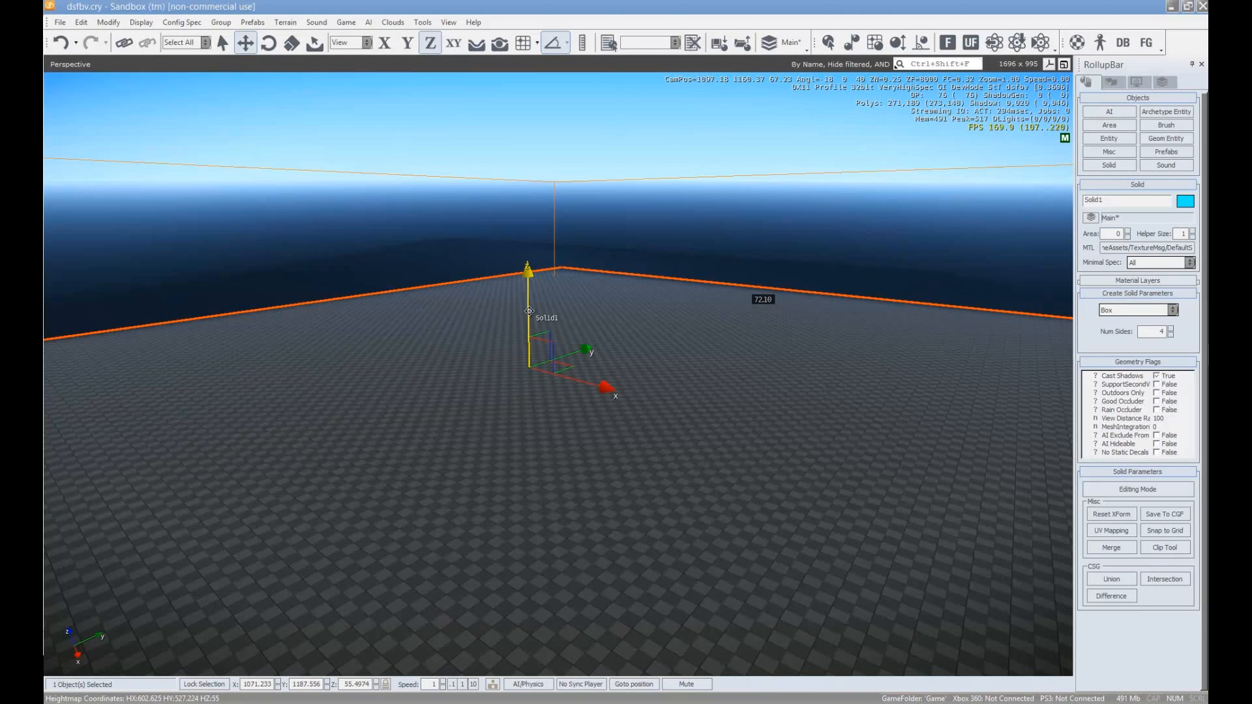
pyautogui.moveTo(529, 311); pyautogui.dragTo(529, 309)
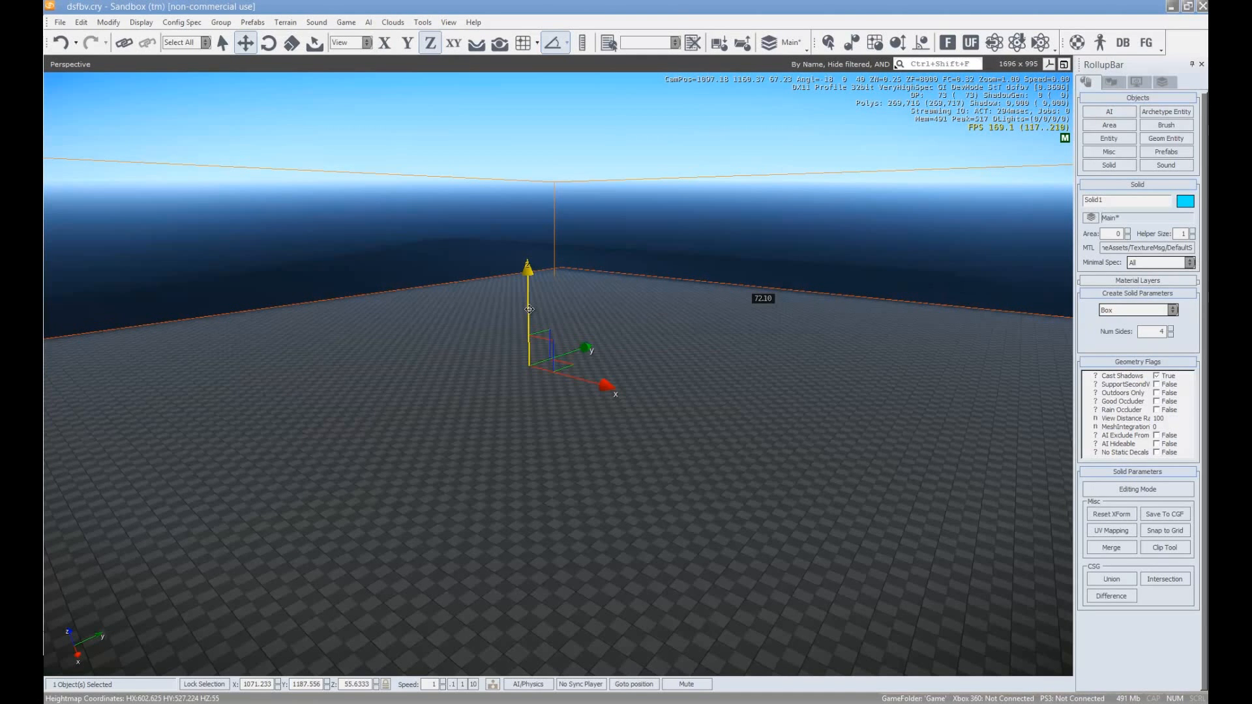
pyautogui.moveTo(529, 309); pyautogui.dragTo(524, 191)
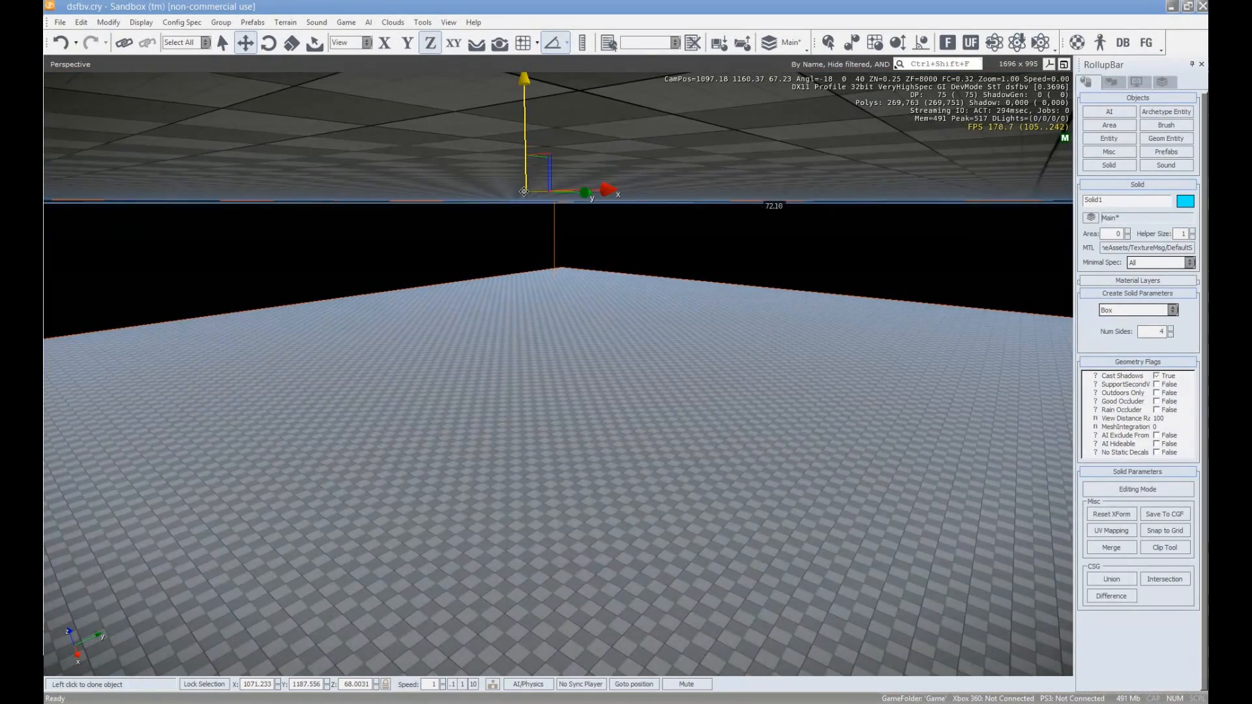
pyautogui.click(524, 193)
pyautogui.press('w')
pyautogui.moveTo(524, 236)
pyautogui.mouseDown(button='right')
pyautogui.moveTo(530, 391)
pyautogui.moveTo(546, 261)
pyautogui.mouseUp(button='right')
pyautogui.press('s')
pyautogui.press('a')
pyautogui.press('a')
pyautogui.press('s')
pyautogui.press('w')
pyautogui.click(1112, 167)
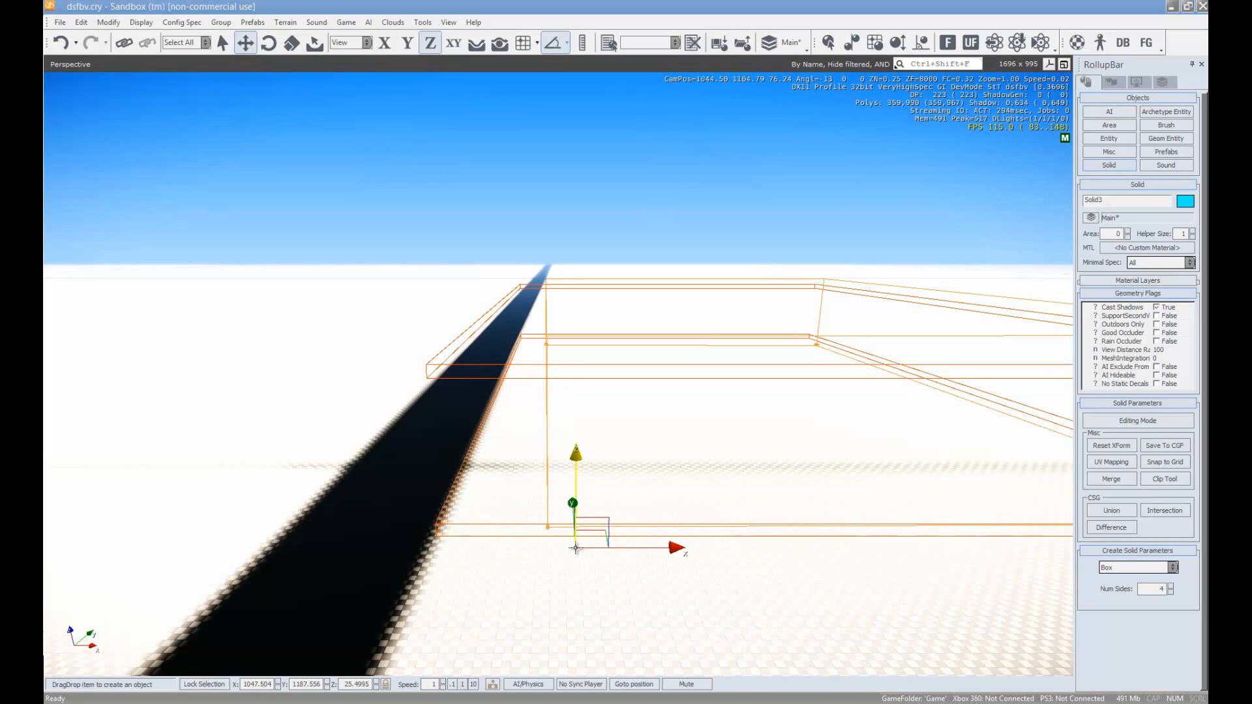
pyautogui.rightClick(544, 311)
pyautogui.click(607, 294)
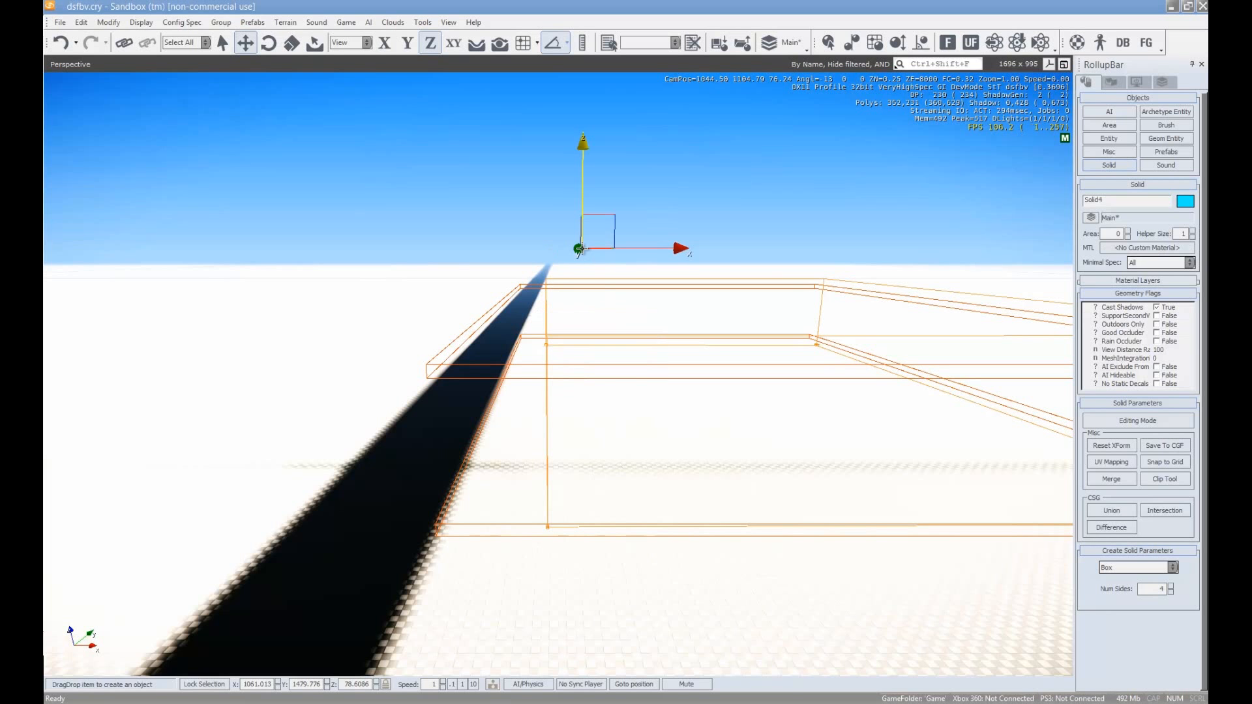
pyautogui.press('Delete')
pyautogui.press('Return')
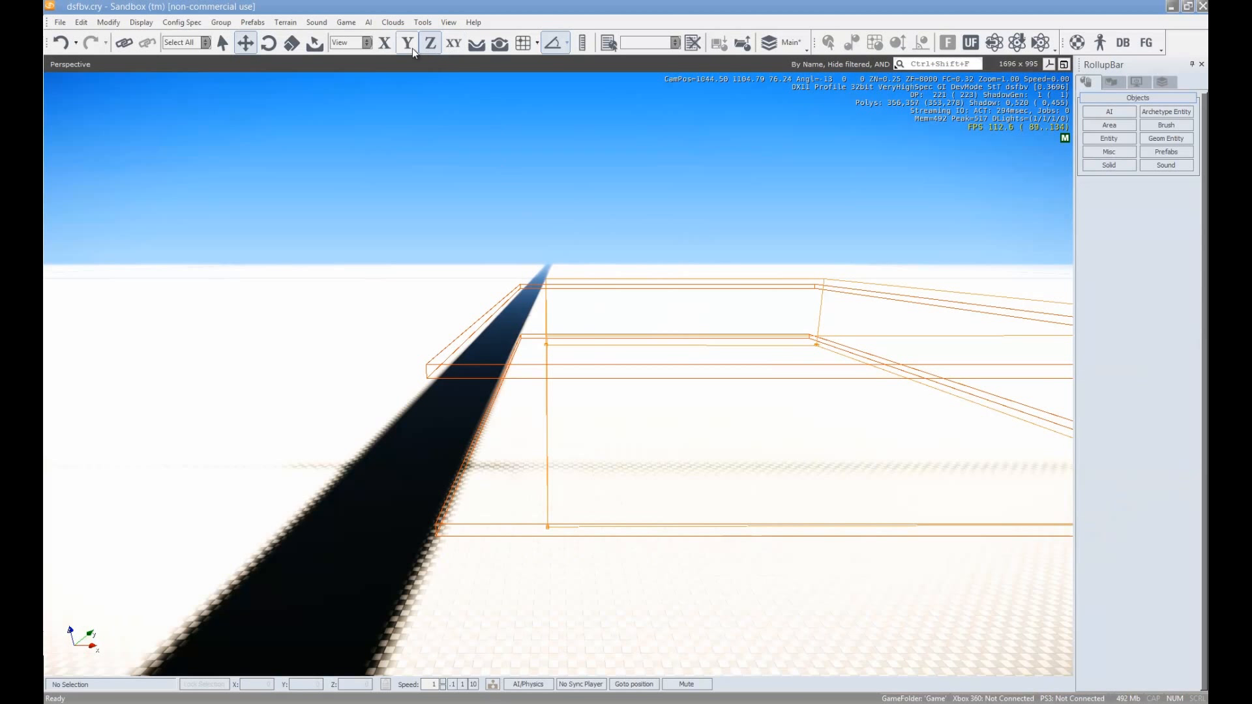
# Create a box solid wall about 2.6 by 117.56 and 13.6 high along the room's side next to the dark strip
pyautogui.click(1109, 165)
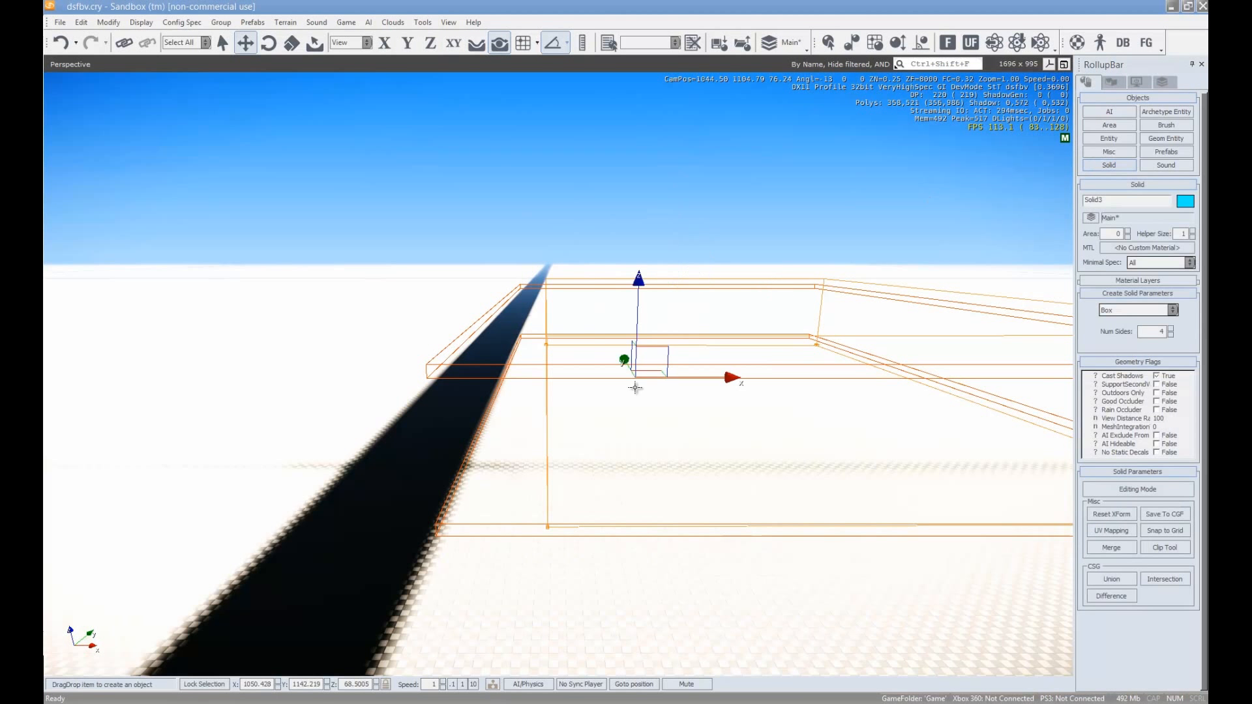
pyautogui.moveTo(575, 551)
pyautogui.mouseDown()
pyautogui.moveTo(555, 541)
pyautogui.moveTo(556, 329)
pyautogui.mouseUp()
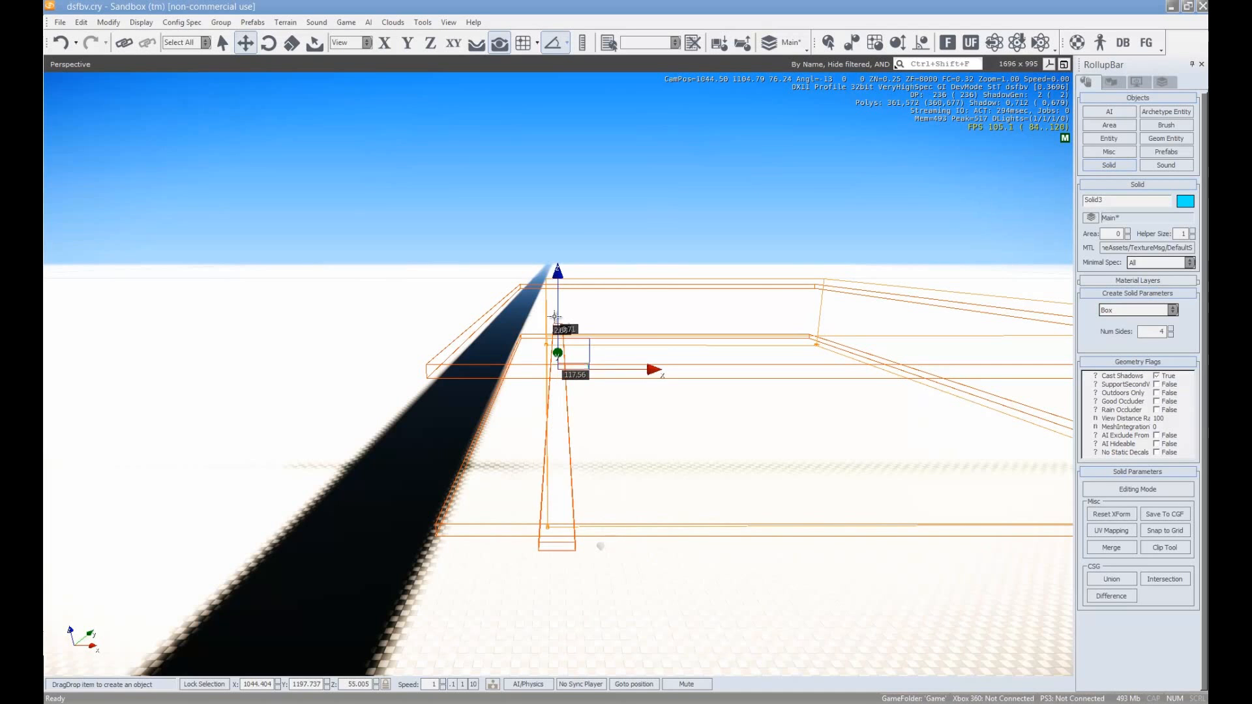
pyautogui.click(555, 282)
pyautogui.press('a')
pyautogui.press('d')
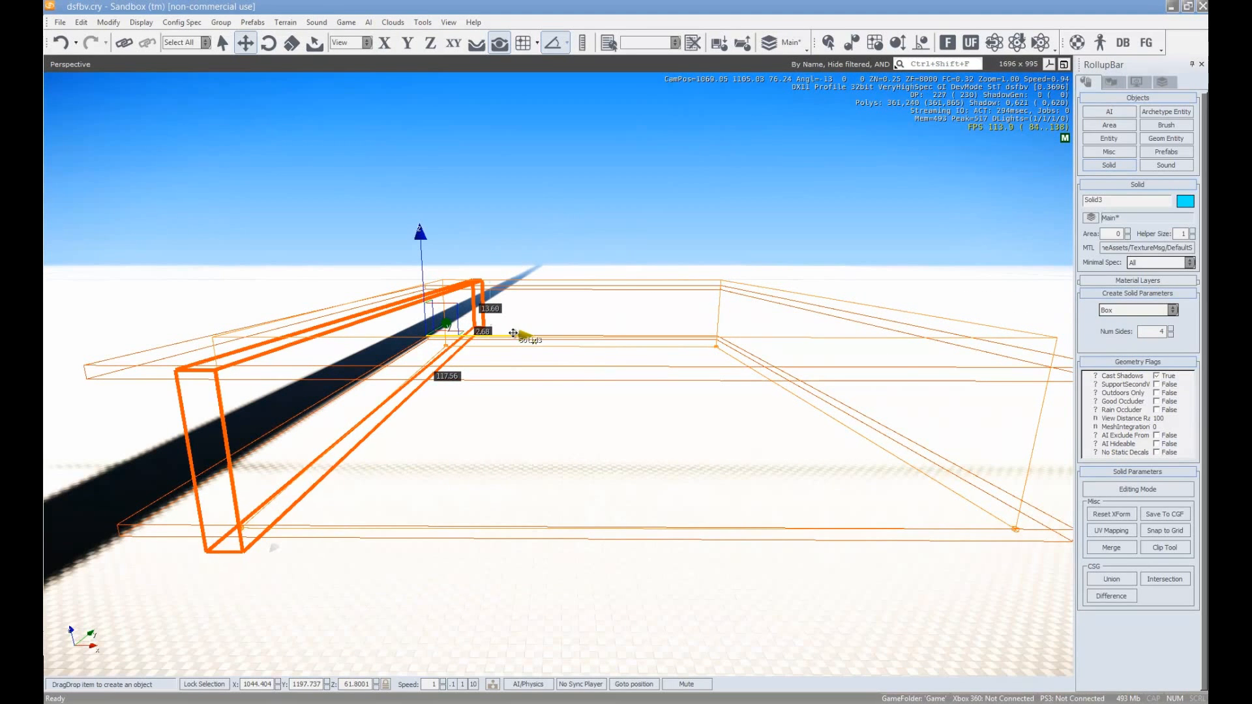
# Clone the side wall along X to the opposite side of the room at about X 1102.79
pyautogui.click(513, 333)
pyautogui.press('Escape')
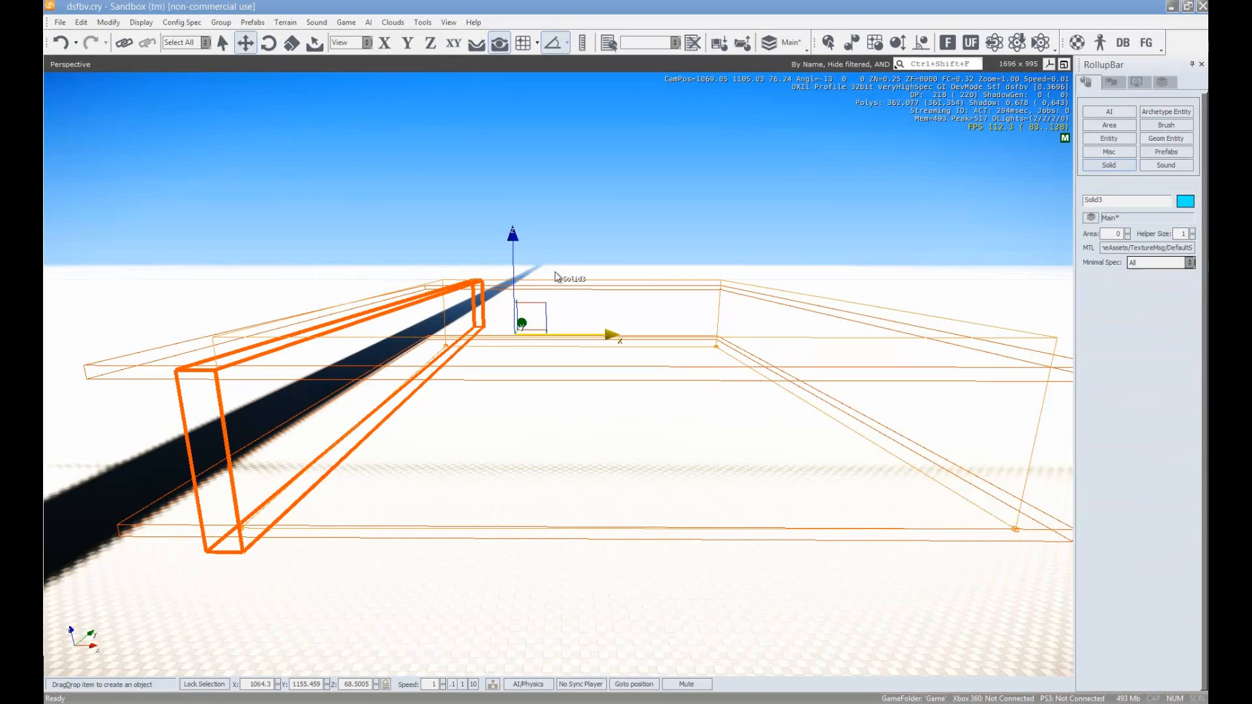
pyautogui.click(432, 305)
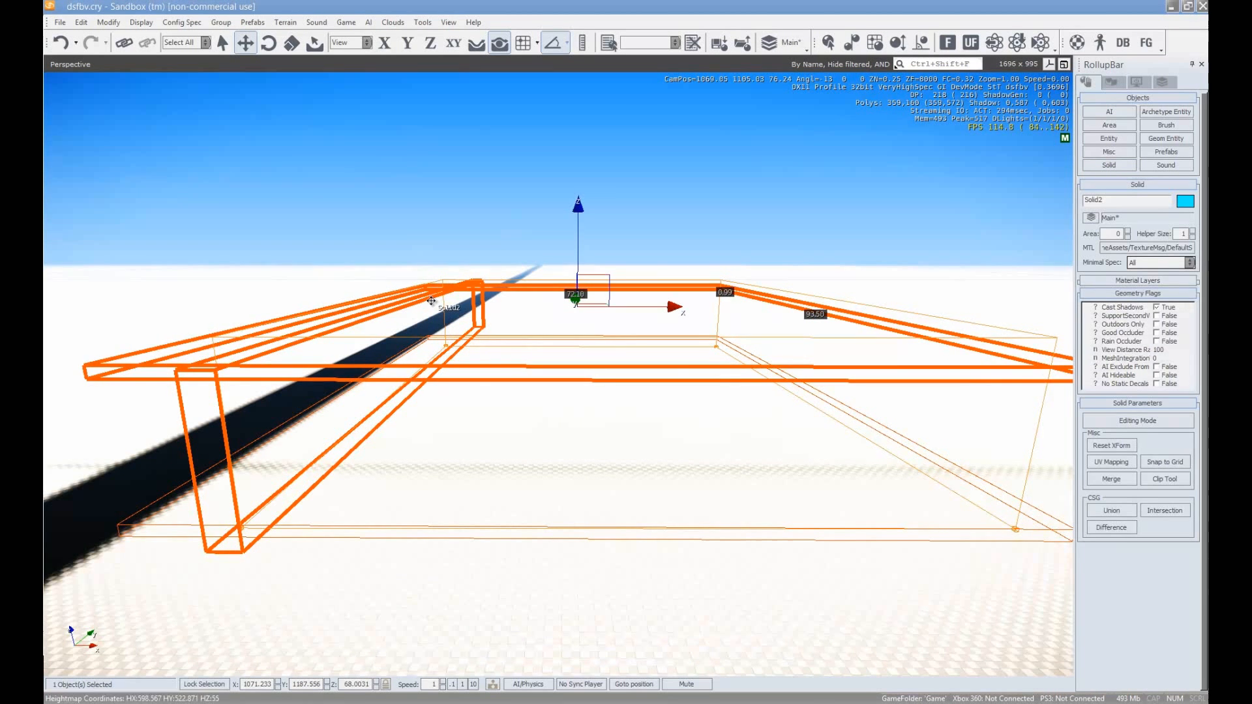
pyautogui.click(272, 501)
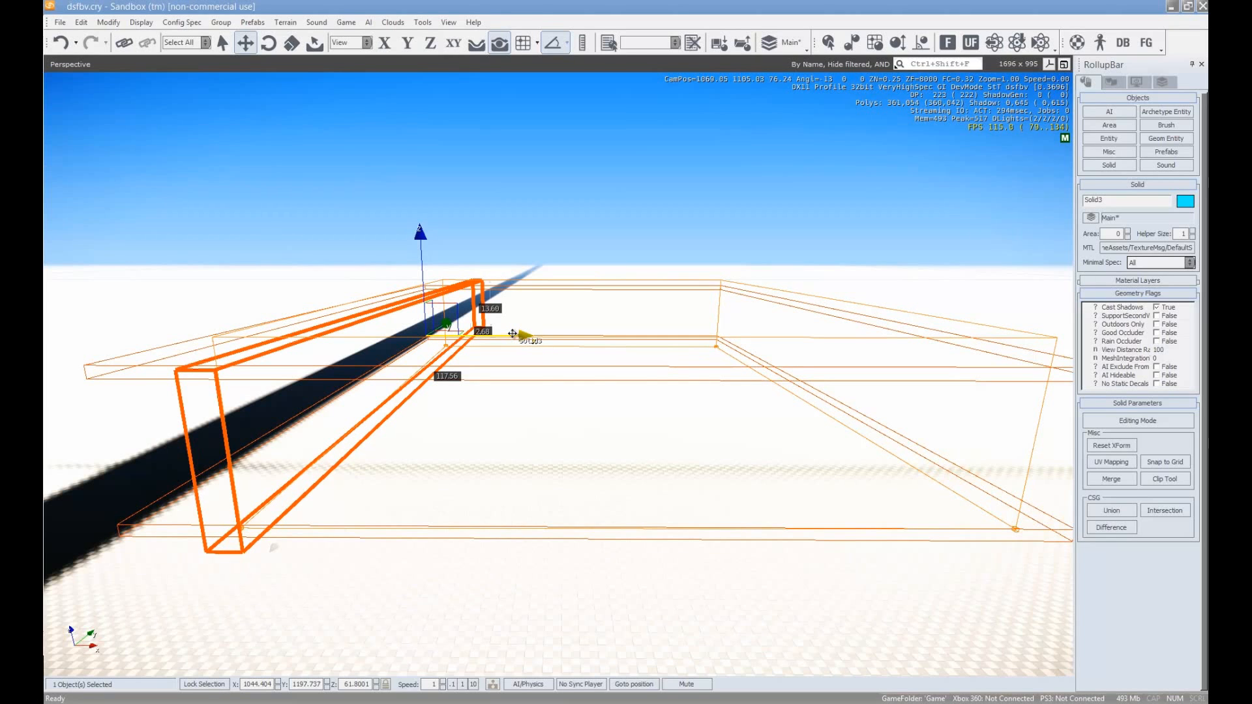
pyautogui.keyDown('shift'); pyautogui.moveTo(513, 334); pyautogui.dragTo(841, 336); pyautogui.keyUp('shift')
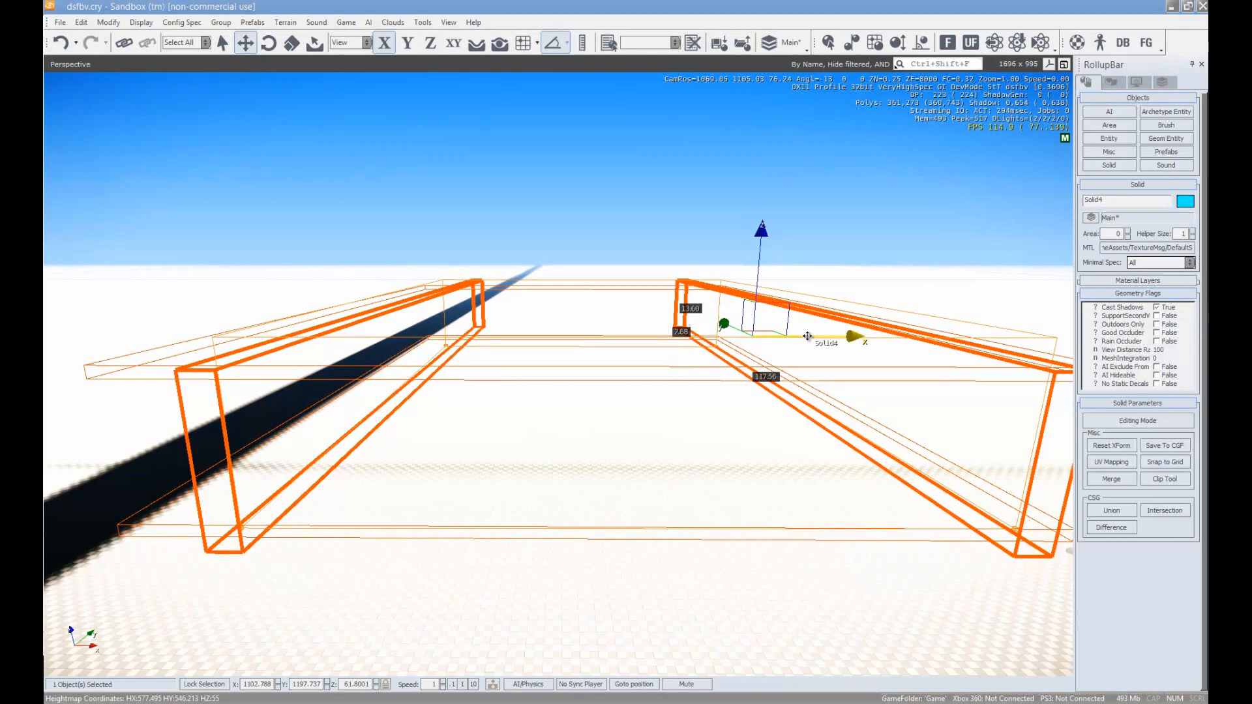
# Clone the new side wall to the middle of the room and rotate the copy crosswise about Z
pyautogui.keyDown('shift'); pyautogui.moveTo(807, 335); pyautogui.dragTo(651, 335); pyautogui.keyUp('shift')
pyautogui.press('2')
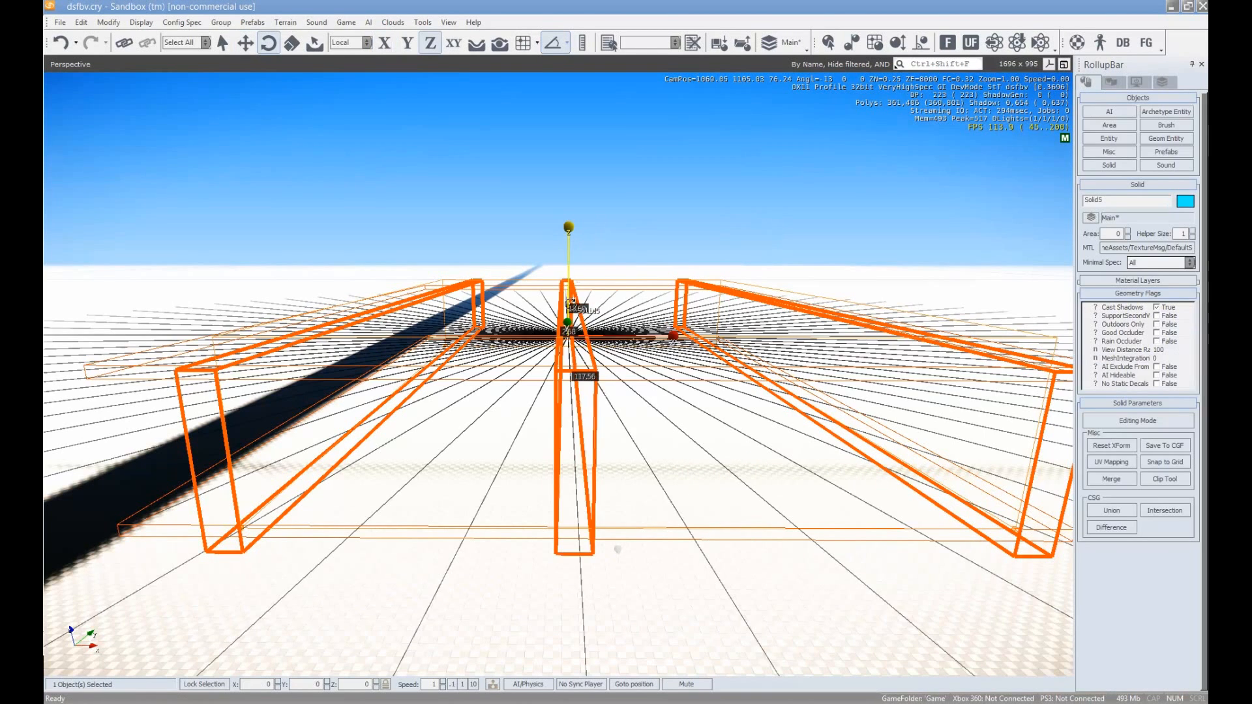
pyautogui.moveTo(571, 254); pyautogui.dragTo(587, 324)
# Move the crosswise wall along Y to close the far end of the room at about Y 1219.7
pyautogui.press('1')
pyautogui.moveTo(629, 339); pyautogui.dragTo(628, 340, button='right')
pyautogui.press('d')
pyautogui.press('s')
pyautogui.moveTo(785, 331); pyautogui.dragTo(838, 308)
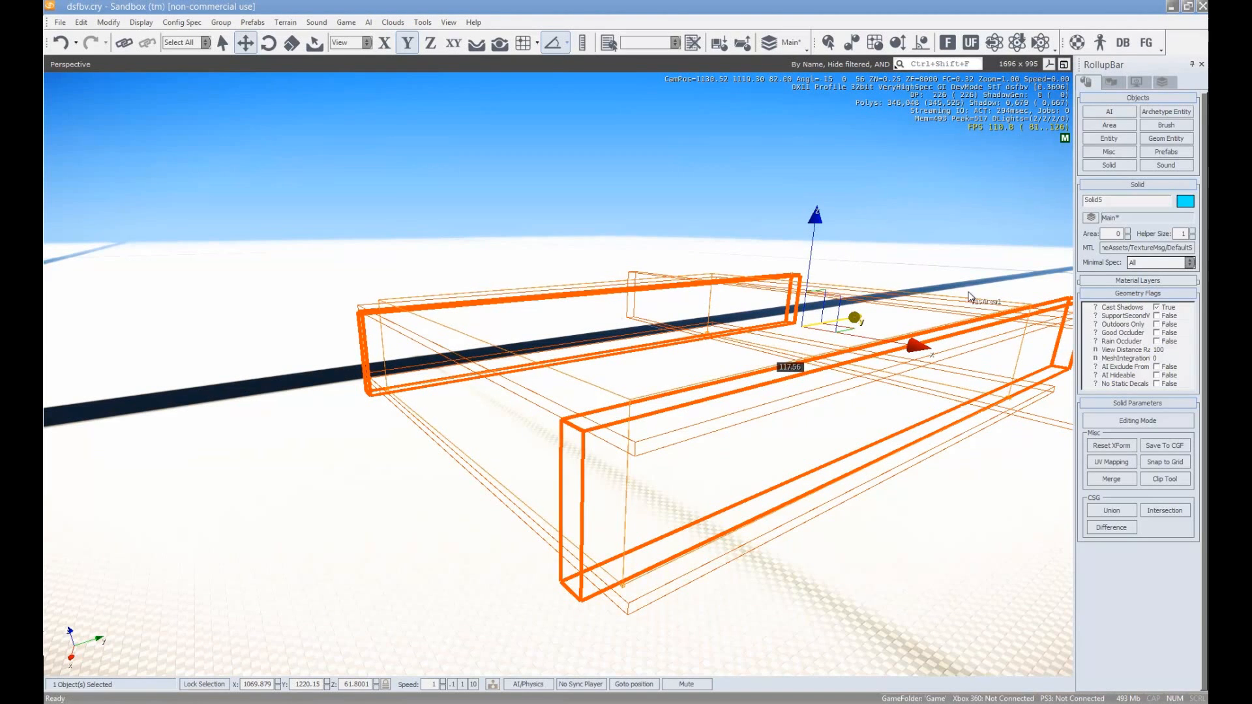
pyautogui.moveTo(858, 320)
pyautogui.mouseDown()
pyautogui.moveTo(895, 299)
pyautogui.moveTo(852, 315)
pyautogui.mouseUp()
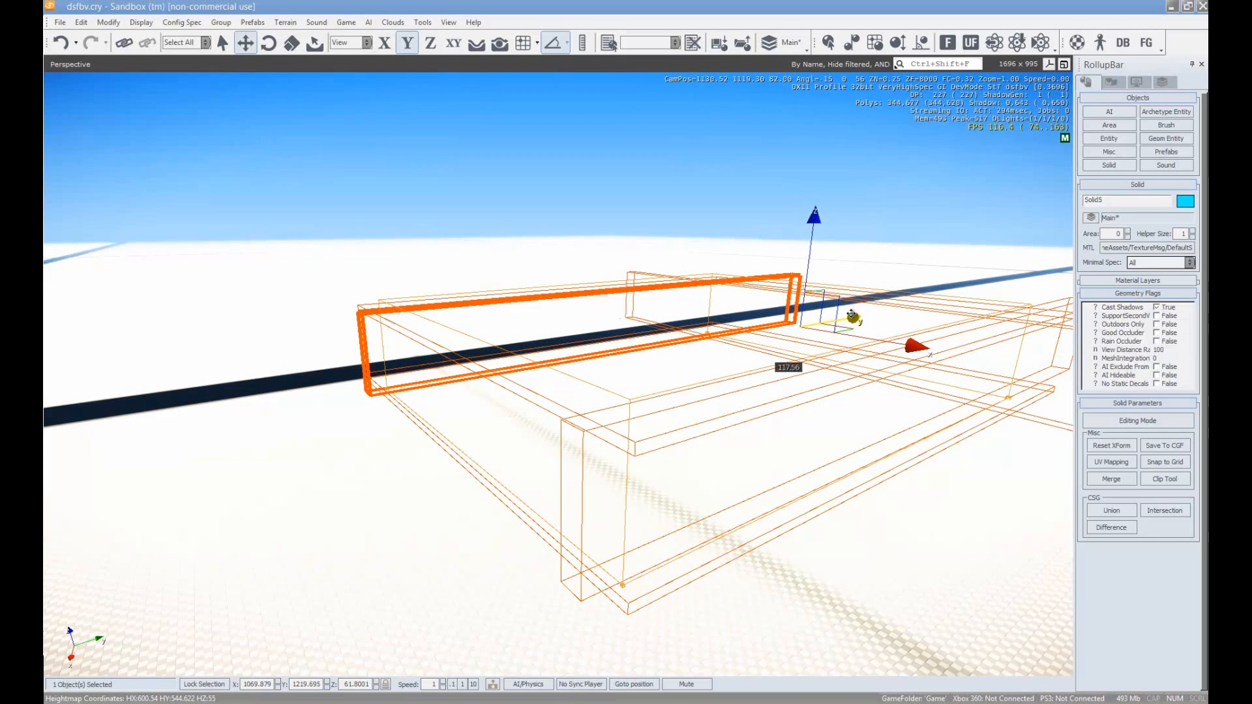
# Clone the far end wall to the near end at about Y 1147.14 and rotate it to -90 degrees about Z
pyautogui.keyDown('shift'); pyautogui.moveTo(853, 317); pyautogui.dragTo(500, 391); pyautogui.keyUp('shift')
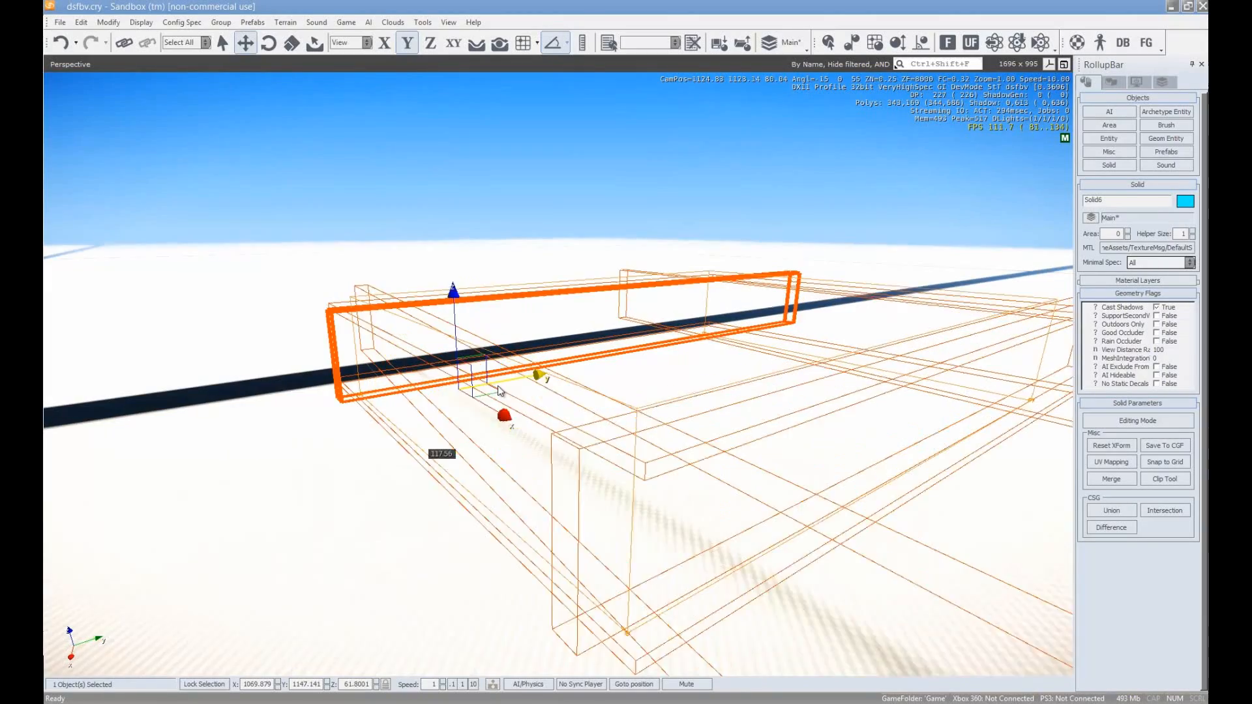
pyautogui.press('w')
pyautogui.press('3')
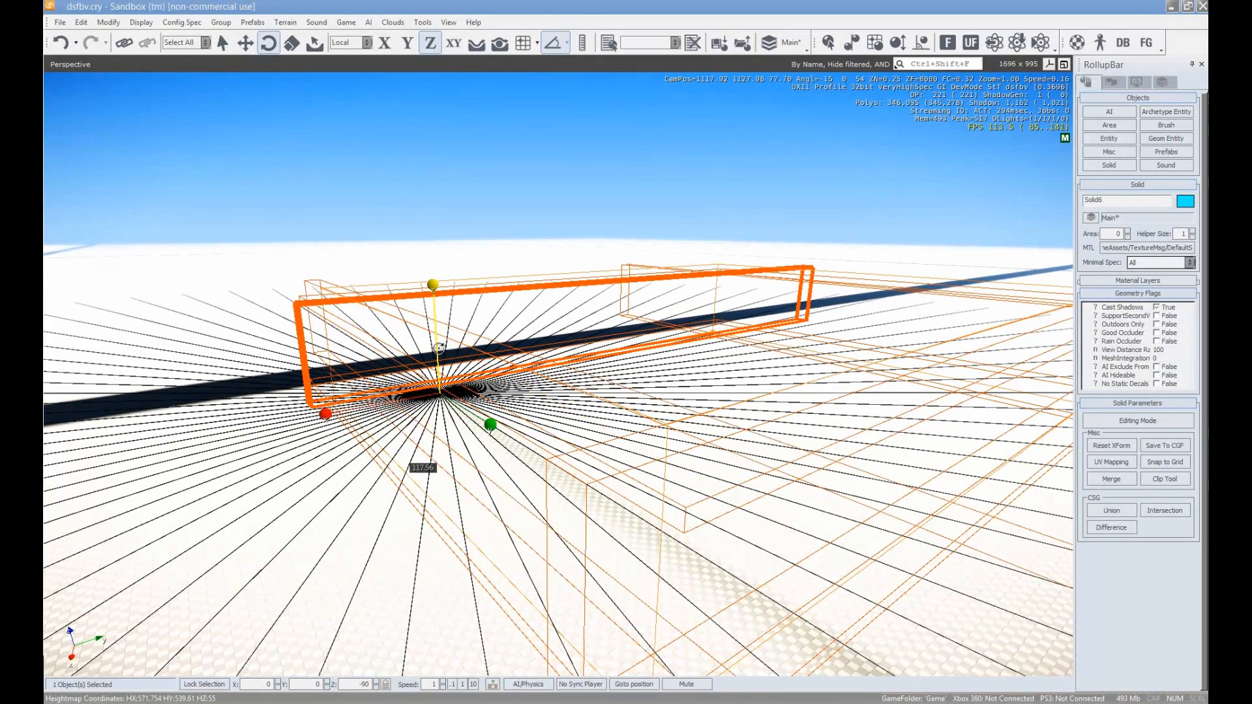
pyautogui.click(840, 333)
# From inside the room, select the far end wall and rotate it to -90 degrees about Z
pyautogui.moveTo(840, 333); pyautogui.dragTo(847, 352, button='right')
pyautogui.press('d')
pyautogui.press('w')
pyautogui.moveTo(671, 342); pyautogui.dragTo(546, 354, button='right')
pyautogui.press('d')
pyautogui.press('s')
pyautogui.click(515, 368)
pyautogui.press('a')
pyautogui.moveTo(527, 224); pyautogui.dragTo(567, 259, button='right')
pyautogui.press('w')
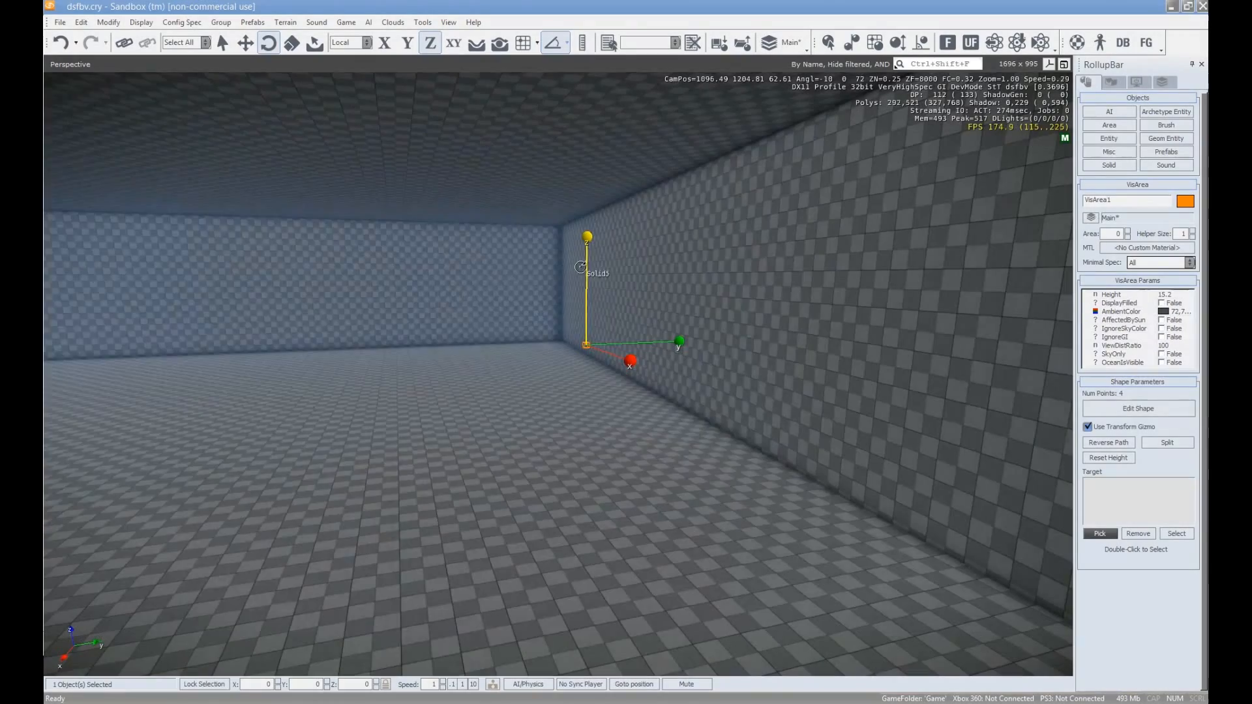
pyautogui.moveTo(587, 271); pyautogui.dragTo(586, 269)
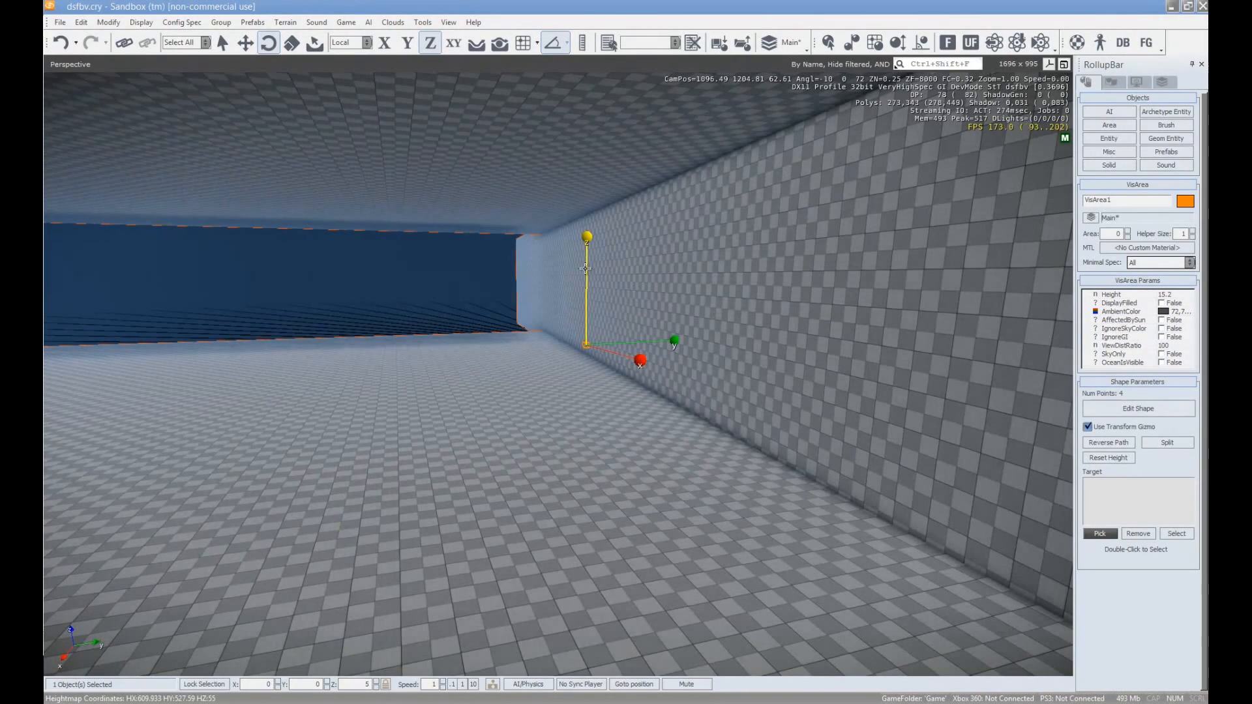
pyautogui.click(666, 350)
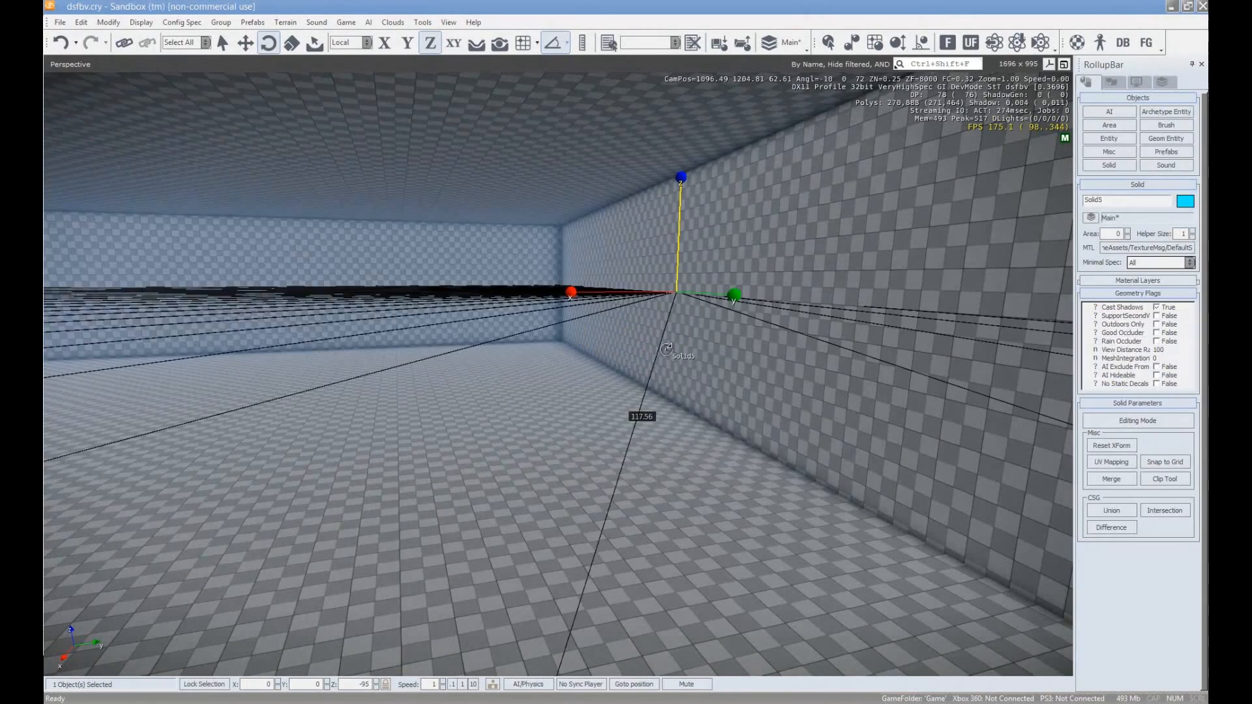
pyautogui.moveTo(679, 253); pyautogui.dragTo(677, 250)
# Create a box solid partition about 11.45 by 2.41 and 11.71 high, projecting from the side wall inside the room
pyautogui.moveTo(600, 348); pyautogui.dragTo(600, 349, button='right')
pyautogui.press('w')
pyautogui.press('s')
pyautogui.moveTo(658, 343); pyautogui.dragTo(535, 304, button='right')
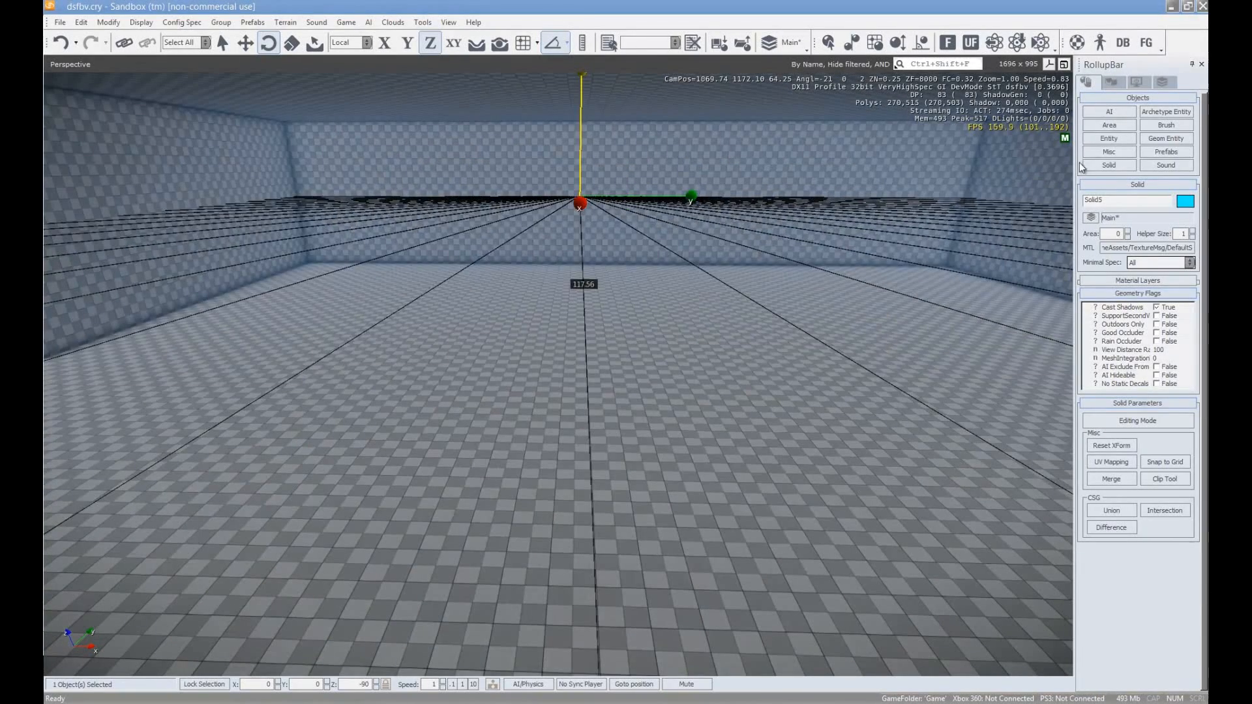
pyautogui.click(1099, 166)
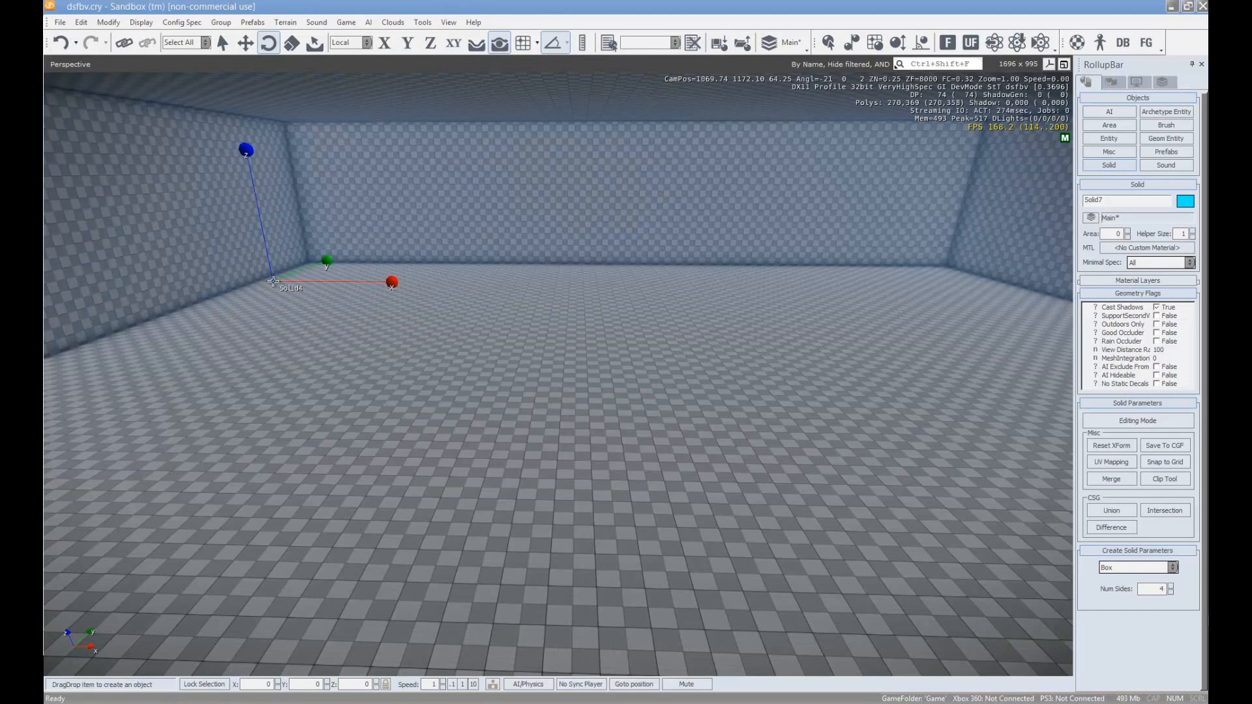
pyautogui.moveTo(208, 295); pyautogui.dragTo(370, 307)
pyautogui.click(320, 90)
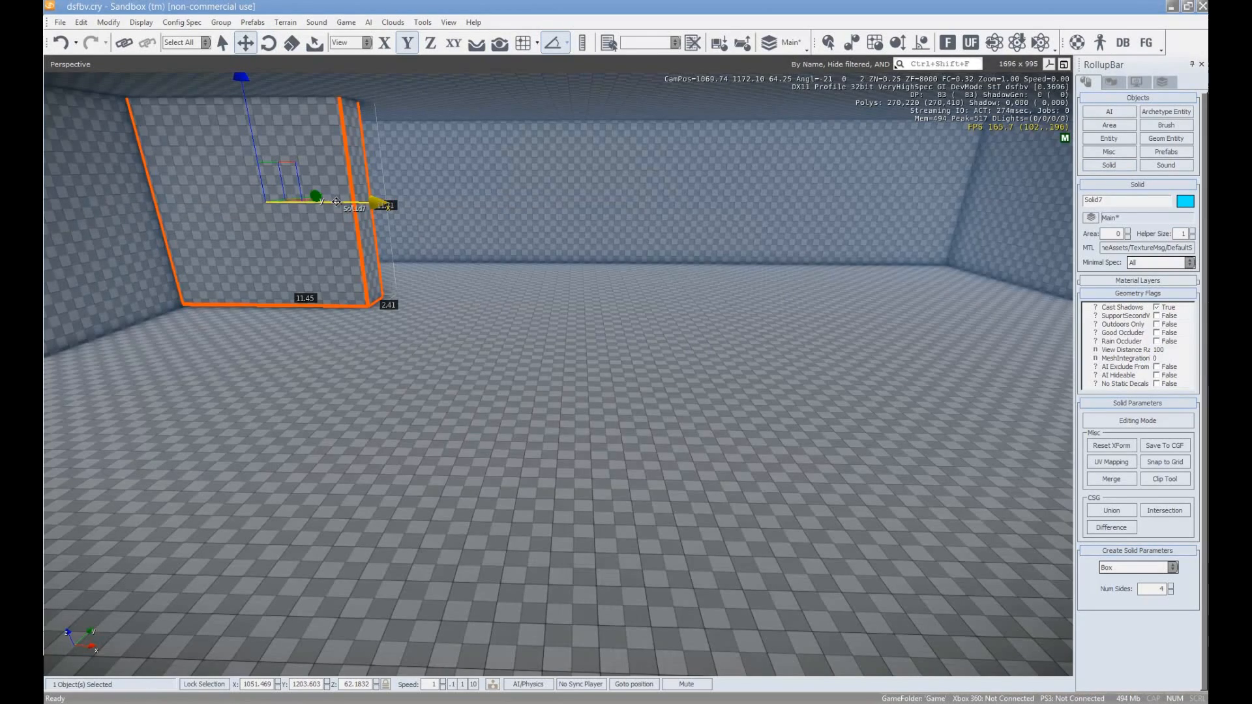
# Lower the partition to about Z 61.81
pyautogui.moveTo(843, 418); pyautogui.dragTo(843, 419, button='right')
pyautogui.press('w')
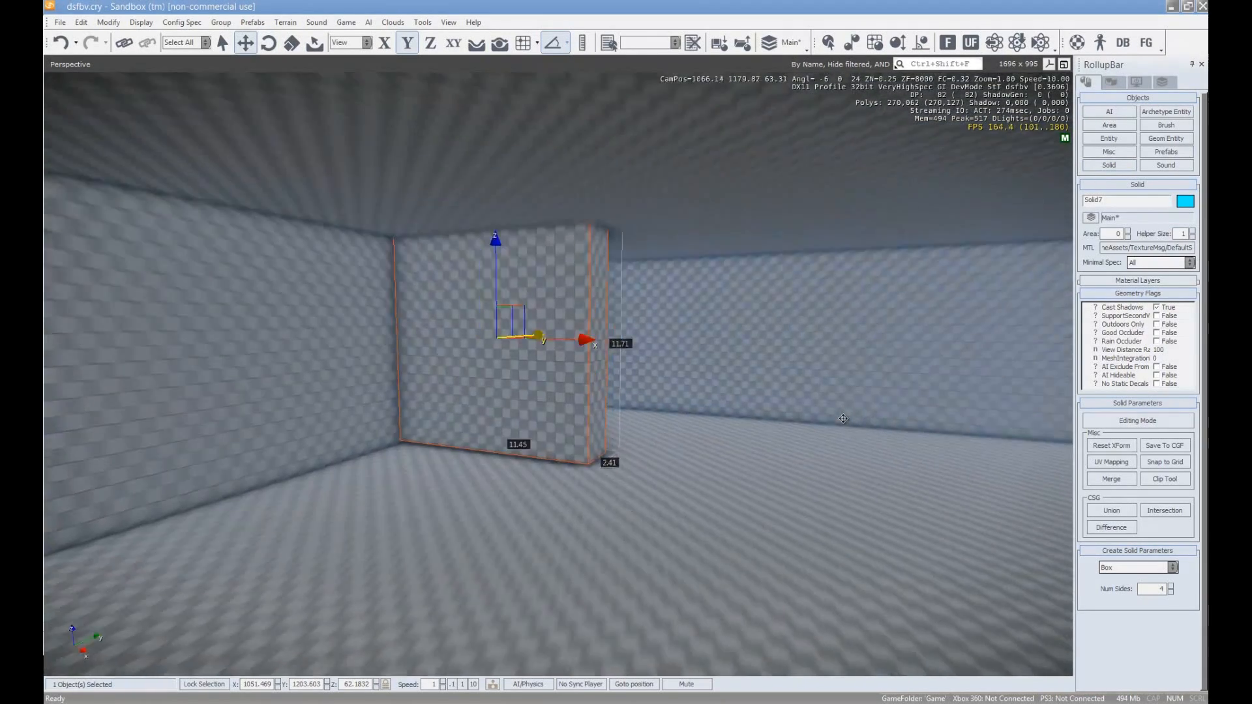
pyautogui.moveTo(483, 285); pyautogui.dragTo(482, 295)
pyautogui.moveTo(646, 348); pyautogui.dragTo(644, 349, button='right')
pyautogui.press('d')
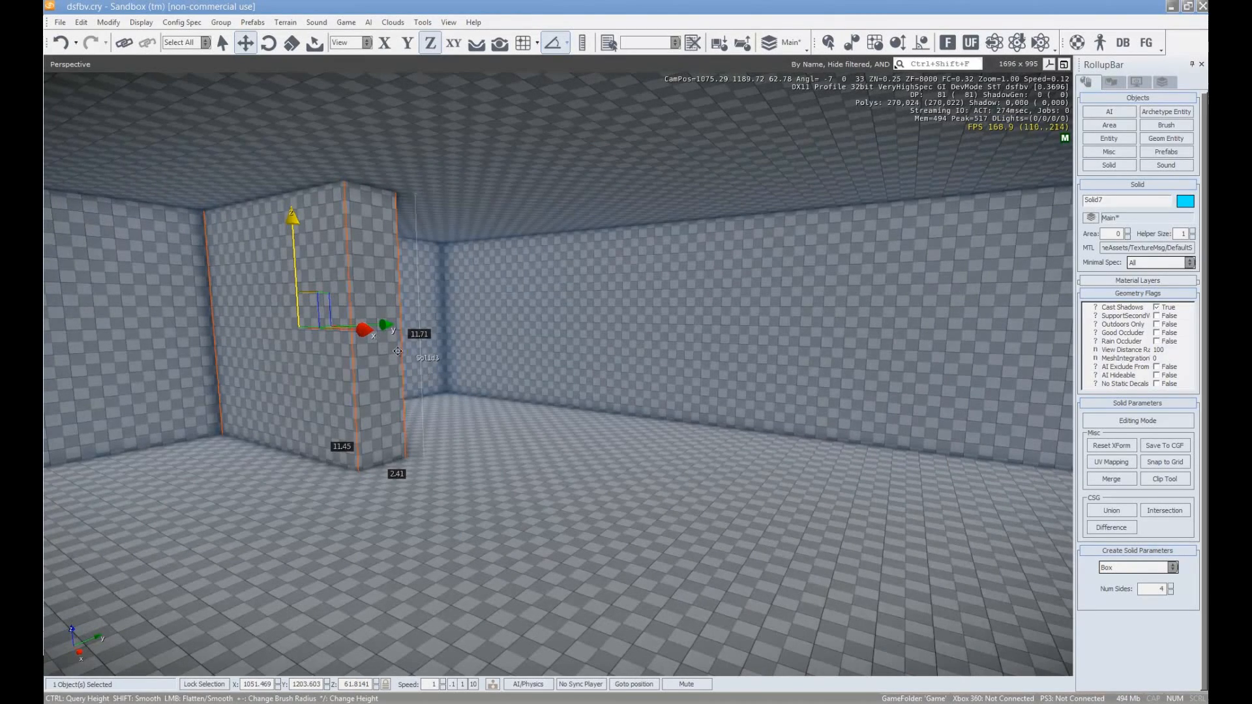
# Move the partition along Y to about Y 1197.28
pyautogui.moveTo(388, 324); pyautogui.dragTo(268, 328)
pyautogui.press('s')
pyautogui.moveTo(288, 406); pyautogui.dragTo(304, 413, button='right')
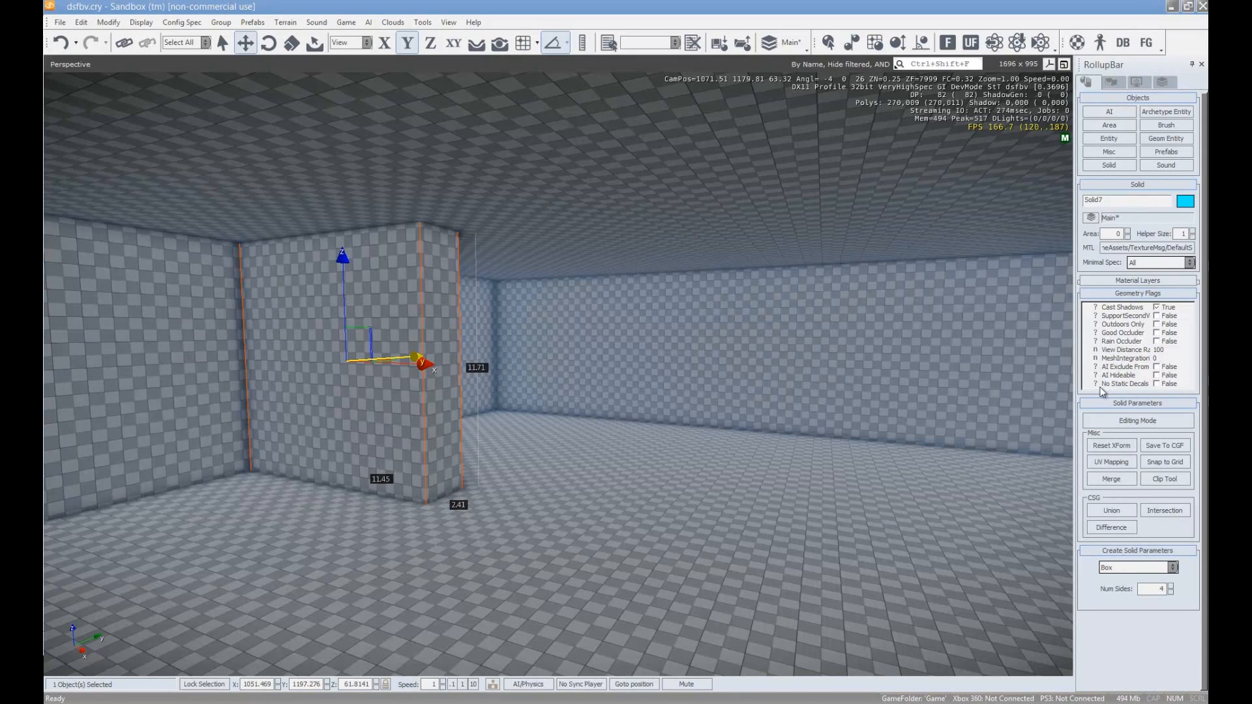
# Edit the partition's faces and pull its free end face outward along X until the partition is about 23.69 long
pyautogui.click(1124, 420)
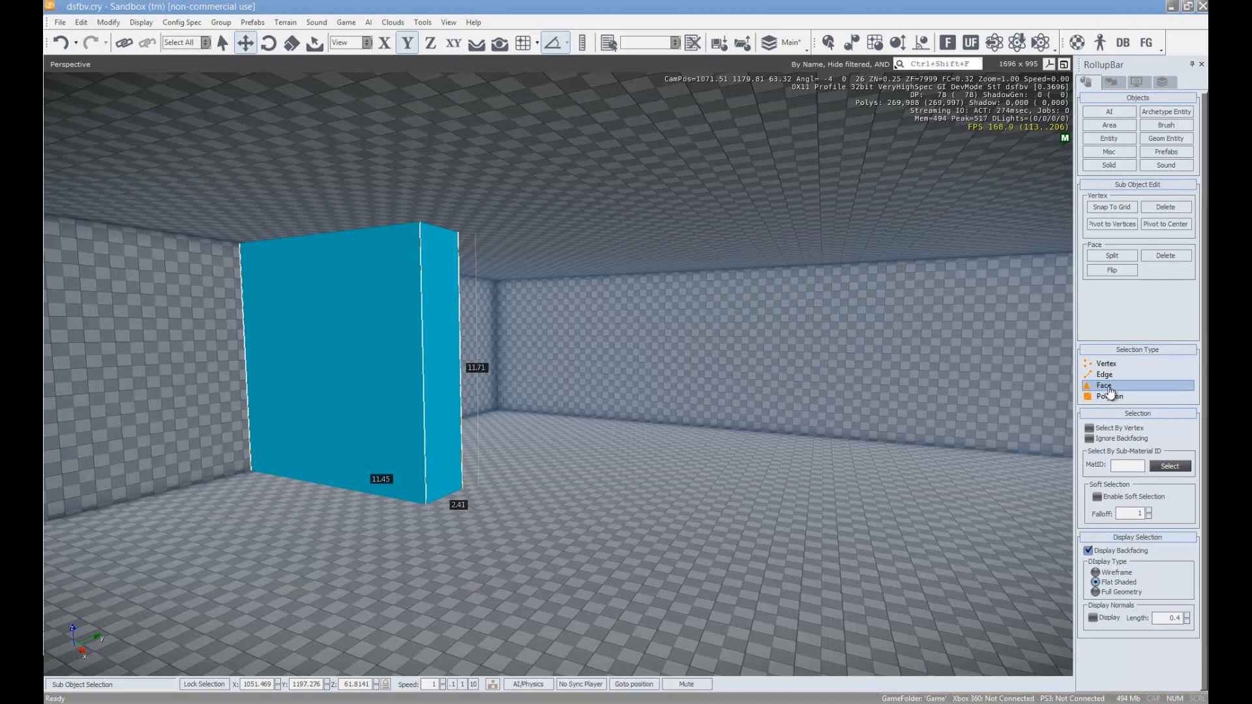
pyautogui.click(438, 377)
pyautogui.moveTo(502, 366); pyautogui.dragTo(861, 393)
pyautogui.moveTo(856, 444); pyautogui.dragTo(856, 445, button='right')
pyautogui.press('s')
pyautogui.moveTo(778, 443); pyautogui.dragTo(781, 441, button='right')
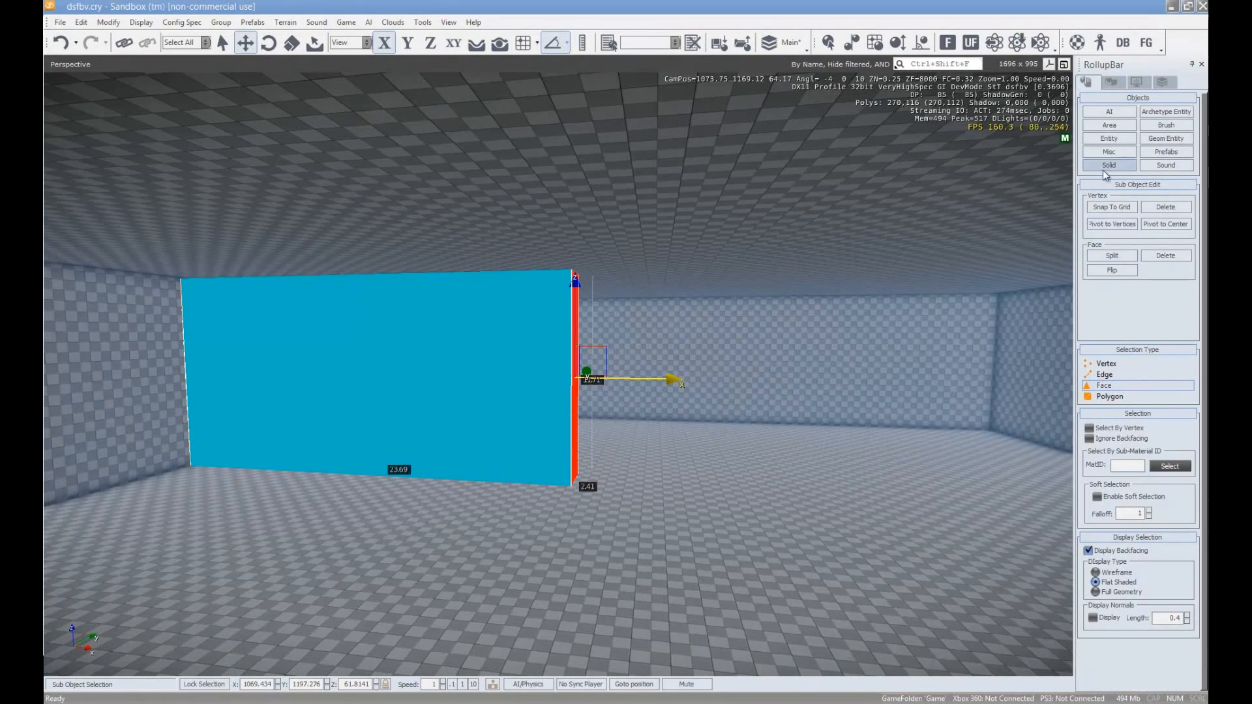
pyautogui.press('Escape')
# Clone the partition along X to about X 1089.94, leaving a doorway gap between the two pieces
pyautogui.moveTo(731, 386); pyautogui.dragTo(730, 386, button='right')
pyautogui.press('s')
pyautogui.press('d')
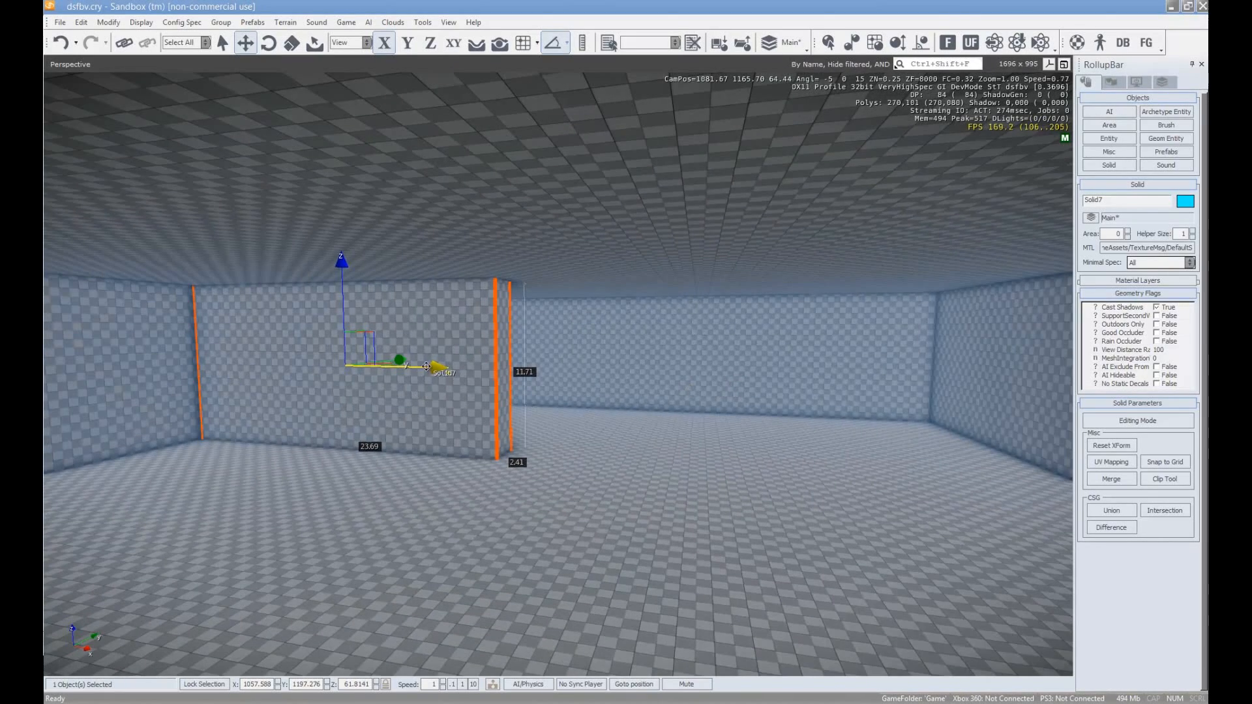
pyautogui.moveTo(422, 368)
pyautogui.keyDown('shift'); pyautogui.mouseDown()
pyautogui.moveTo(1037, 377)
pyautogui.moveTo(882, 375)
pyautogui.mouseUp(); pyautogui.keyUp('shift')
pyautogui.moveTo(886, 375); pyautogui.dragTo(892, 375, button='right')
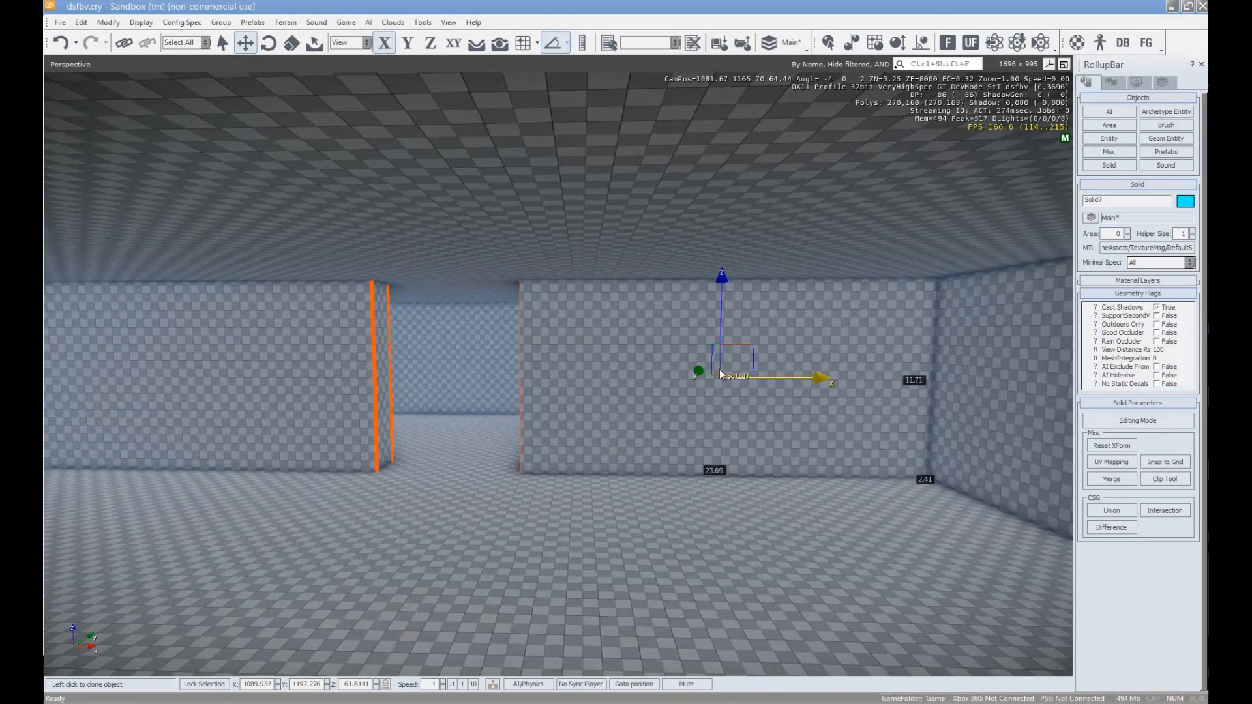
pyautogui.moveTo(727, 433); pyautogui.dragTo(671, 431, button='right')
pyautogui.press('w')
pyautogui.press('s')
pyautogui.press('d')
pyautogui.click(671, 430)
# Shift the cloned partition along Y to about Y 1189.28
pyautogui.click(561, 338)
pyautogui.moveTo(561, 338); pyautogui.dragTo(678, 337)
pyautogui.hotkey('ctrl', 'z')
pyautogui.click(668, 341)
pyautogui.keyDown('ctrl'); pyautogui.click(835, 419); pyautogui.keyUp('ctrl')
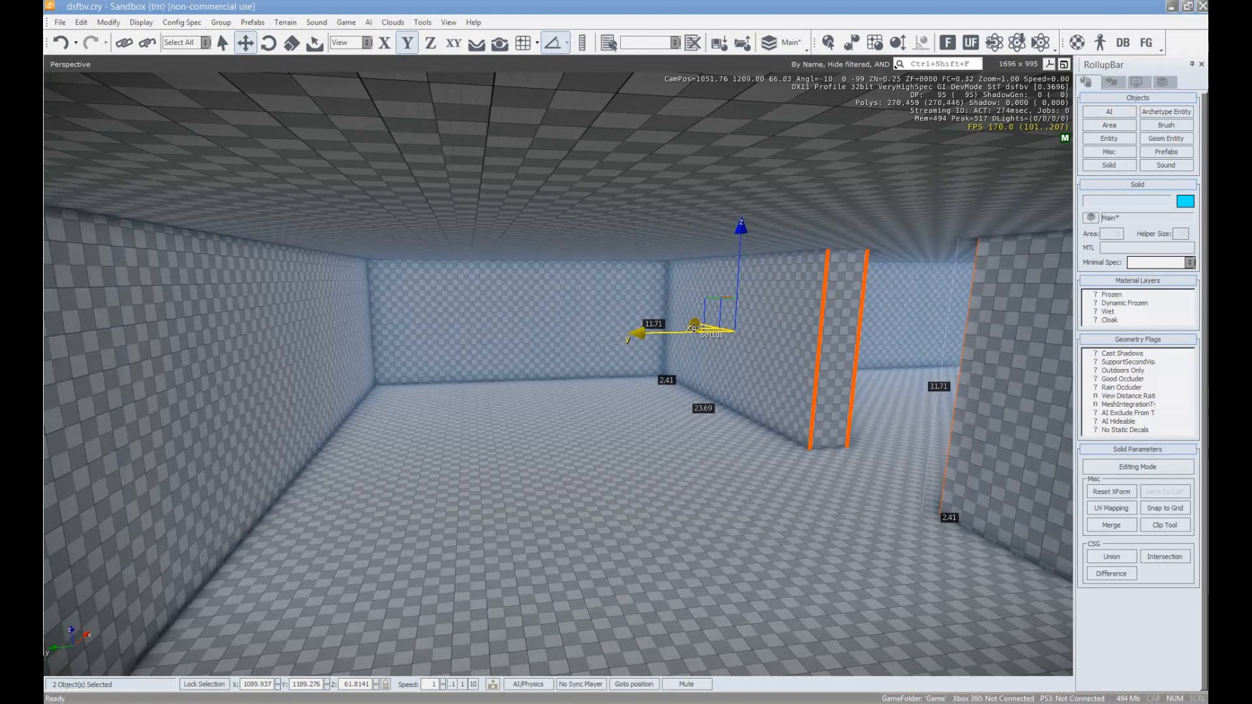
pyautogui.hotkey('ctrl', 'c')
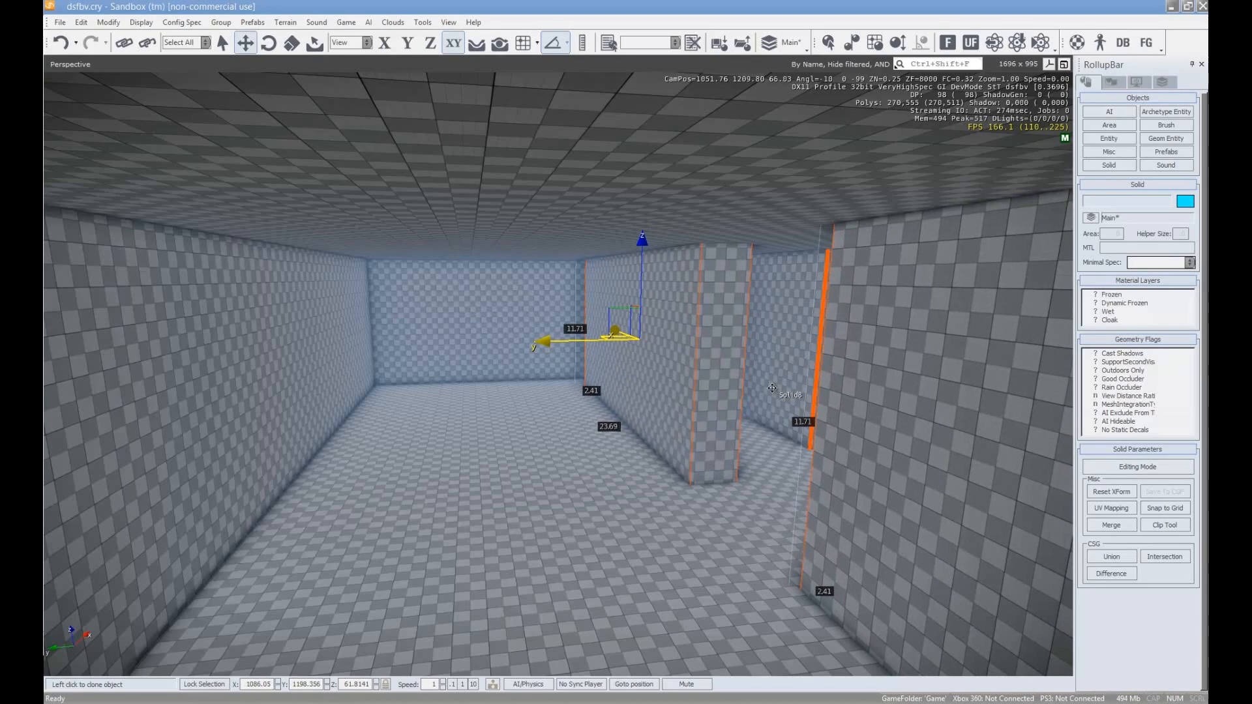
pyautogui.press('Delete')
# Clone the single partition to about X 1076.51, Y 1194.97, between the two existing partitions
pyautogui.click(611, 383)
pyautogui.click(704, 349)
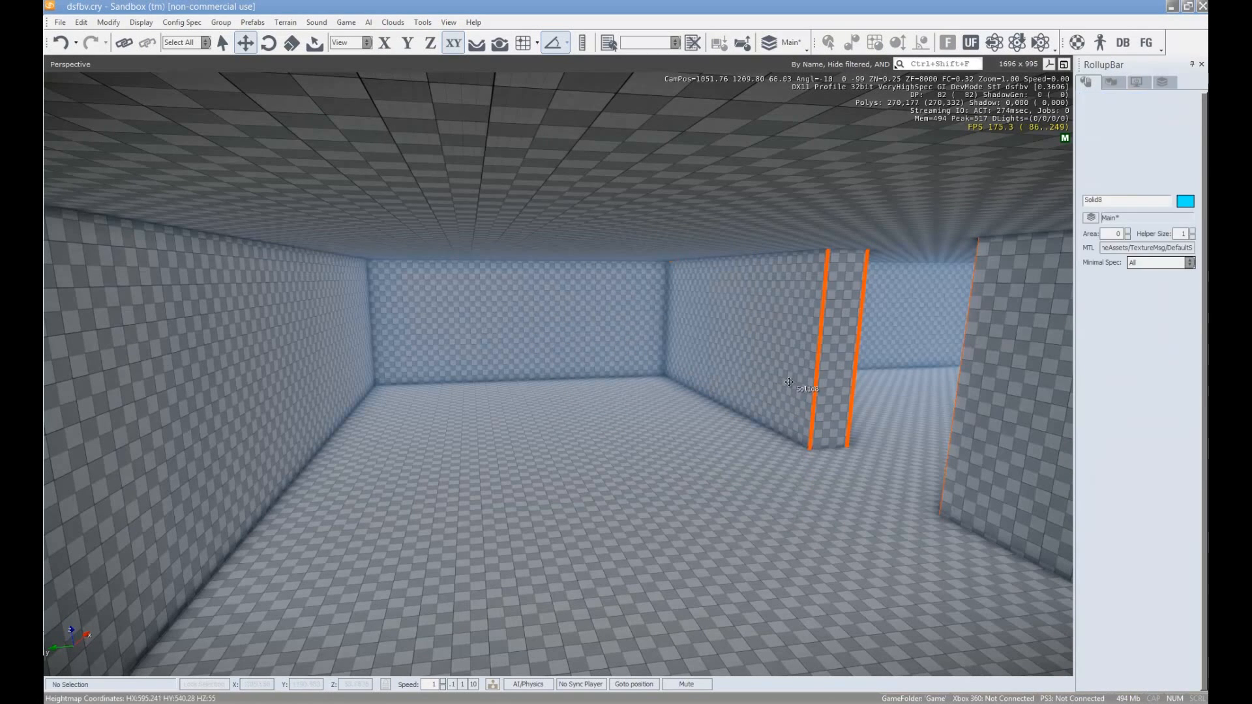
pyautogui.moveTo(698, 329); pyautogui.dragTo(761, 359)
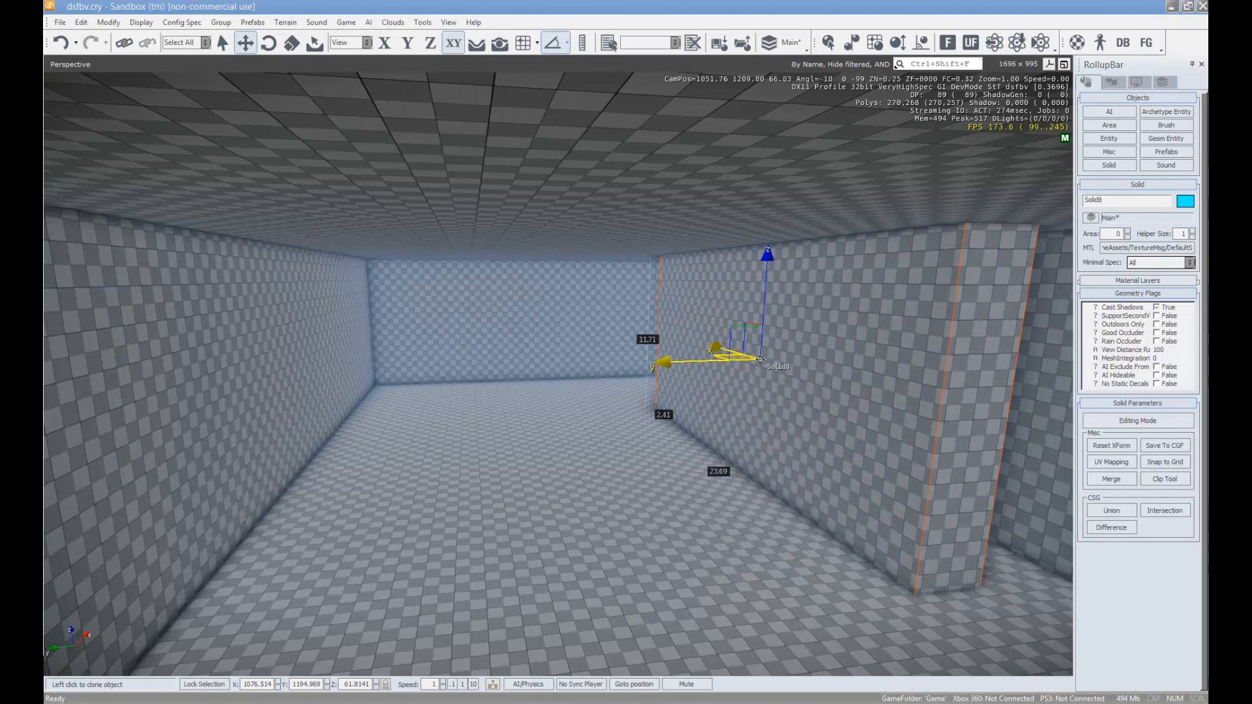
# Playtest the level by walking around the partitions in game mode, and return to editing
pyautogui.press('w')
pyautogui.moveTo(829, 393); pyautogui.dragTo(839, 405, button='right')
pyautogui.hotkey('ctrl', 'g')
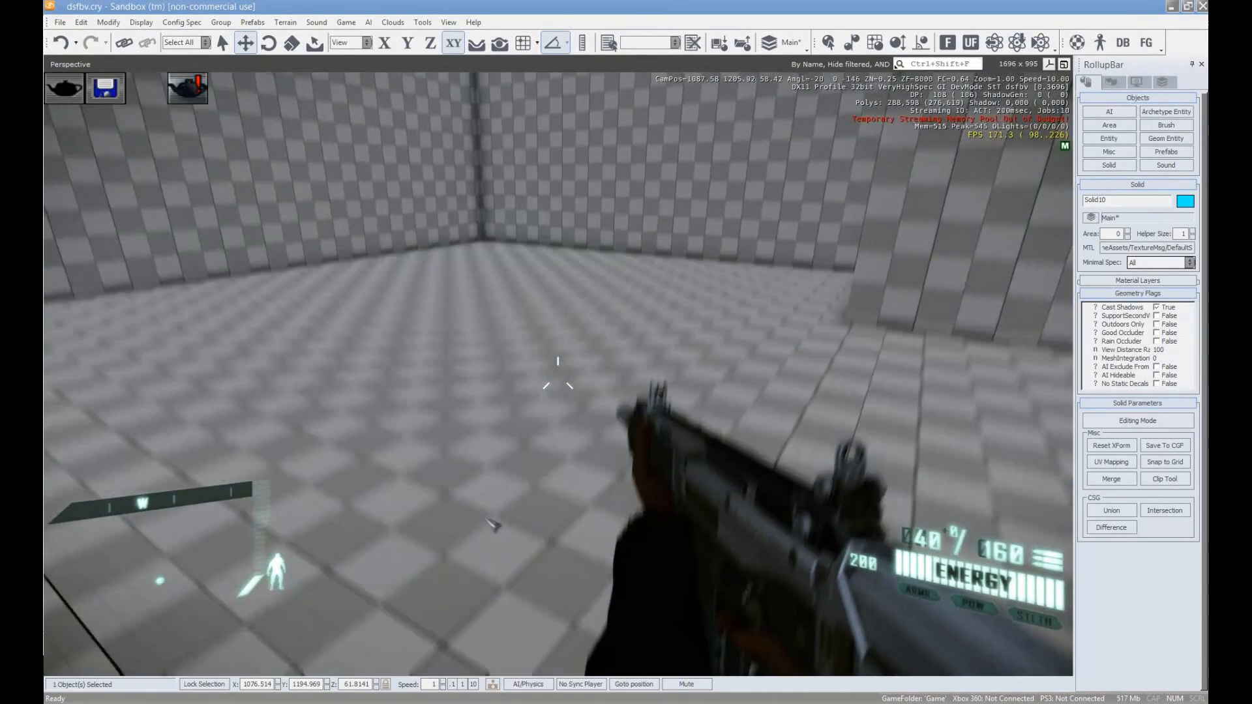
pyautogui.press('w')
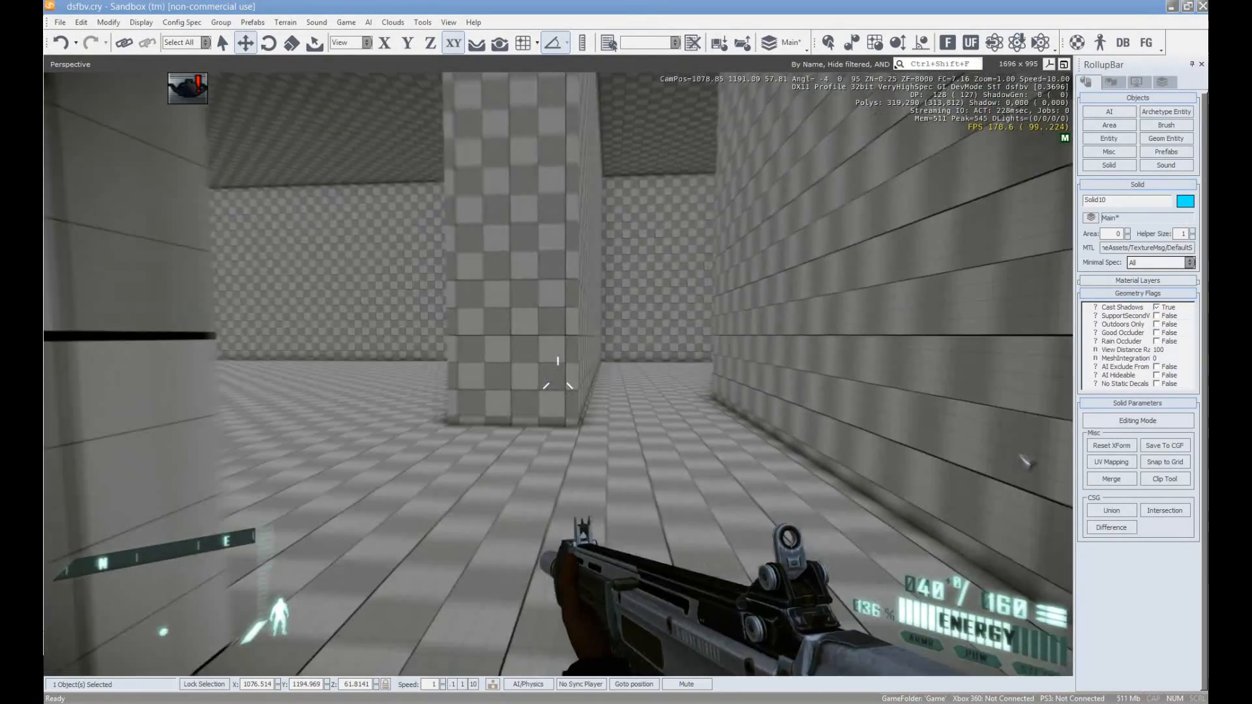
pyautogui.press('w')
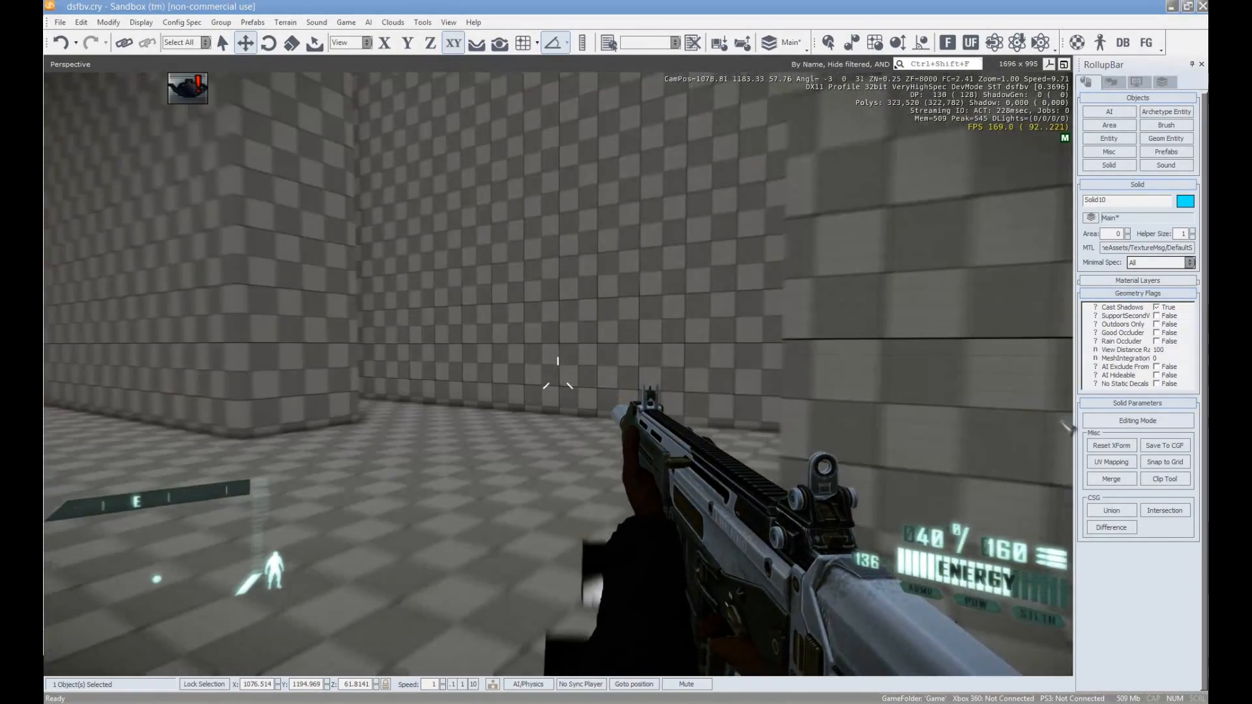
pyautogui.press('s')
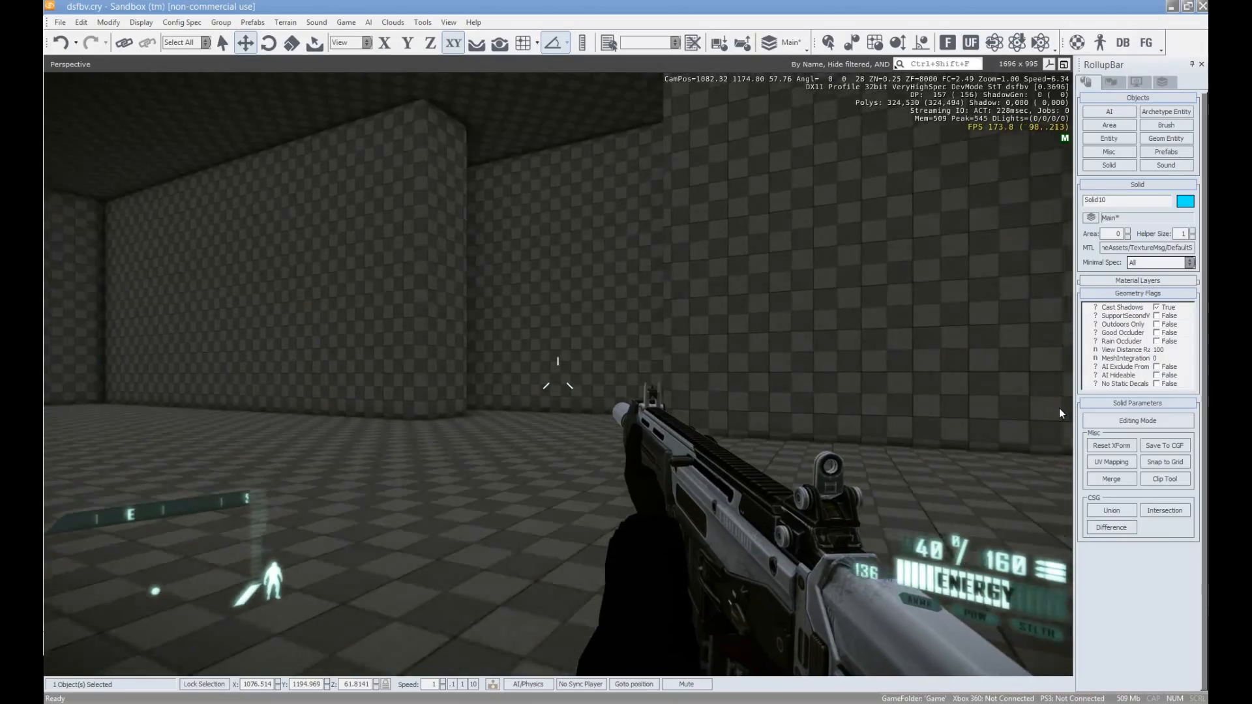
pyautogui.press('Escape')
# Select all the room solids together: the three partitions, the floor, the ceiling and the outer walls
pyautogui.press('w')
pyautogui.moveTo(745, 456); pyautogui.dragTo(745, 457, button='right')
pyautogui.press('s')
pyautogui.press('w')
pyautogui.press('s')
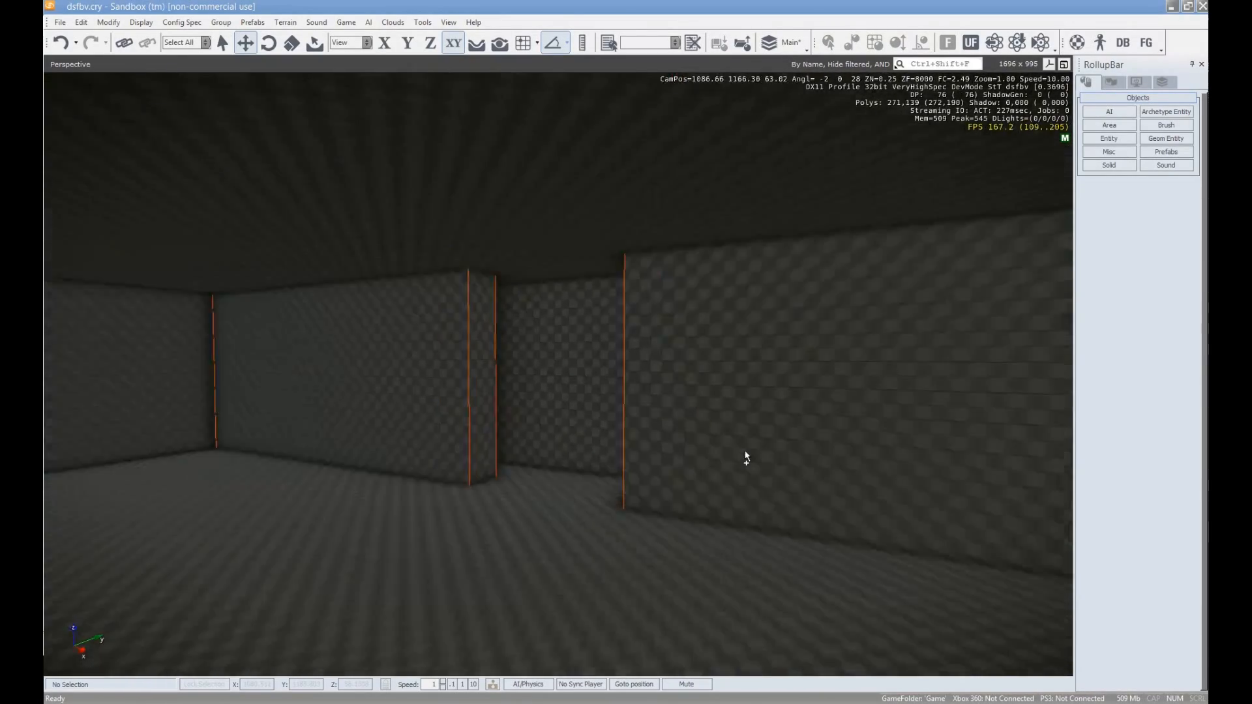
pyautogui.click(704, 417)
pyautogui.keyDown('ctrl'); pyautogui.click(617, 413); pyautogui.keyUp('ctrl')
pyautogui.keyDown('ctrl'); pyautogui.click(497, 382); pyautogui.keyUp('ctrl')
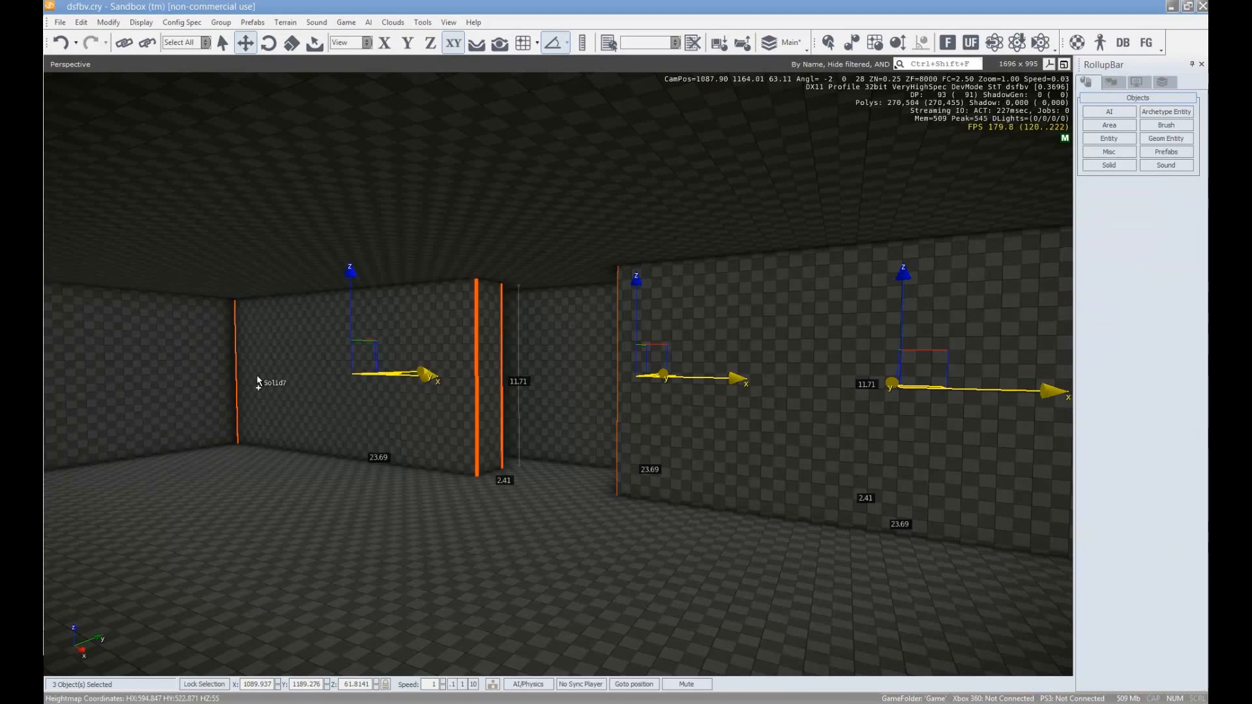
pyautogui.keyDown('ctrl'); pyautogui.click(315, 482); pyautogui.keyUp('ctrl')
pyautogui.keyDown('ctrl'); pyautogui.click(394, 269); pyautogui.keyUp('ctrl')
pyautogui.moveTo(675, 398); pyautogui.dragTo(675, 397, button='right')
pyautogui.press('w')
pyautogui.moveTo(577, 408); pyautogui.dragTo(554, 409, button='right')
pyautogui.keyDown('ctrl'); pyautogui.click(554, 410); pyautogui.keyUp('ctrl')
pyautogui.moveTo(319, 334); pyautogui.dragTo(302, 337, button='right')
pyautogui.keyDown('ctrl'); pyautogui.click(302, 340); pyautogui.keyUp('ctrl')
pyautogui.moveTo(484, 362); pyautogui.dragTo(481, 365, button='right')
pyautogui.press('w')
pyautogui.keyDown('ctrl'); pyautogui.click(481, 366); pyautogui.keyUp('ctrl')
pyautogui.moveTo(653, 425); pyautogui.dragTo(707, 453, button='right')
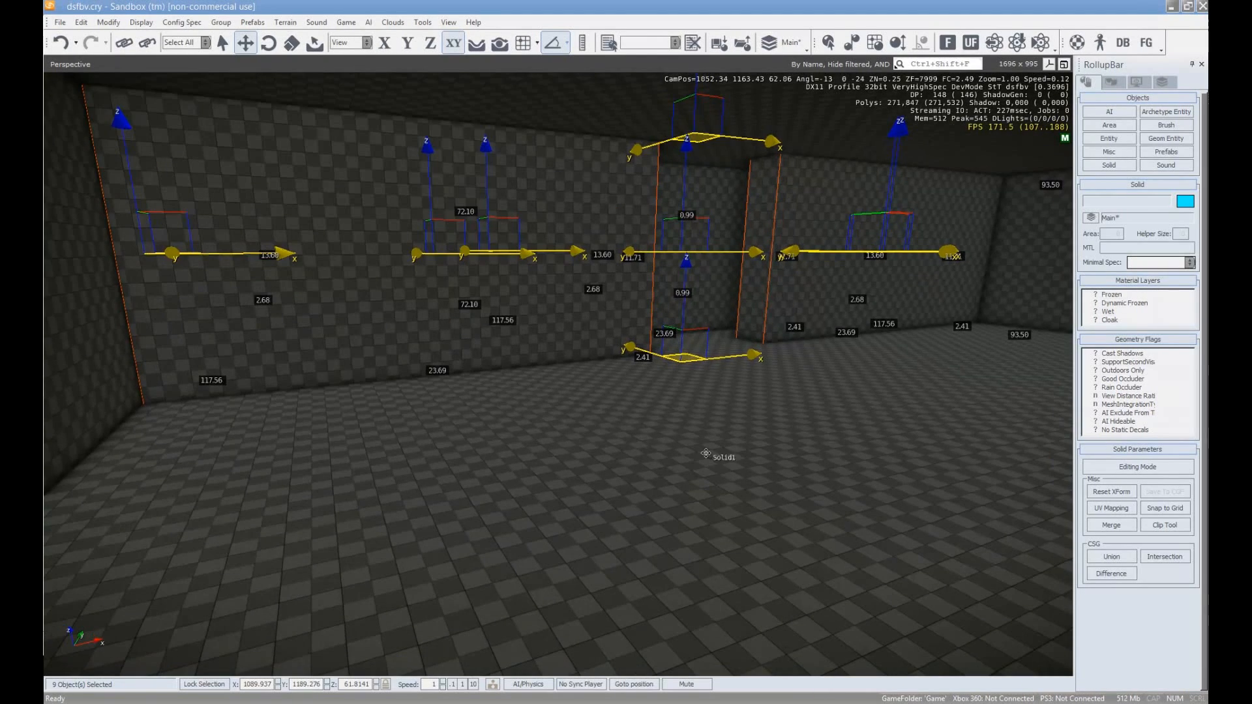
# Scale all the selected solids down to 0.62 on every axis using the View coordinate system
pyautogui.press('4')
pyautogui.moveTo(682, 362); pyautogui.dragTo(686, 378)
pyautogui.hotkey('ctrl', 'z')
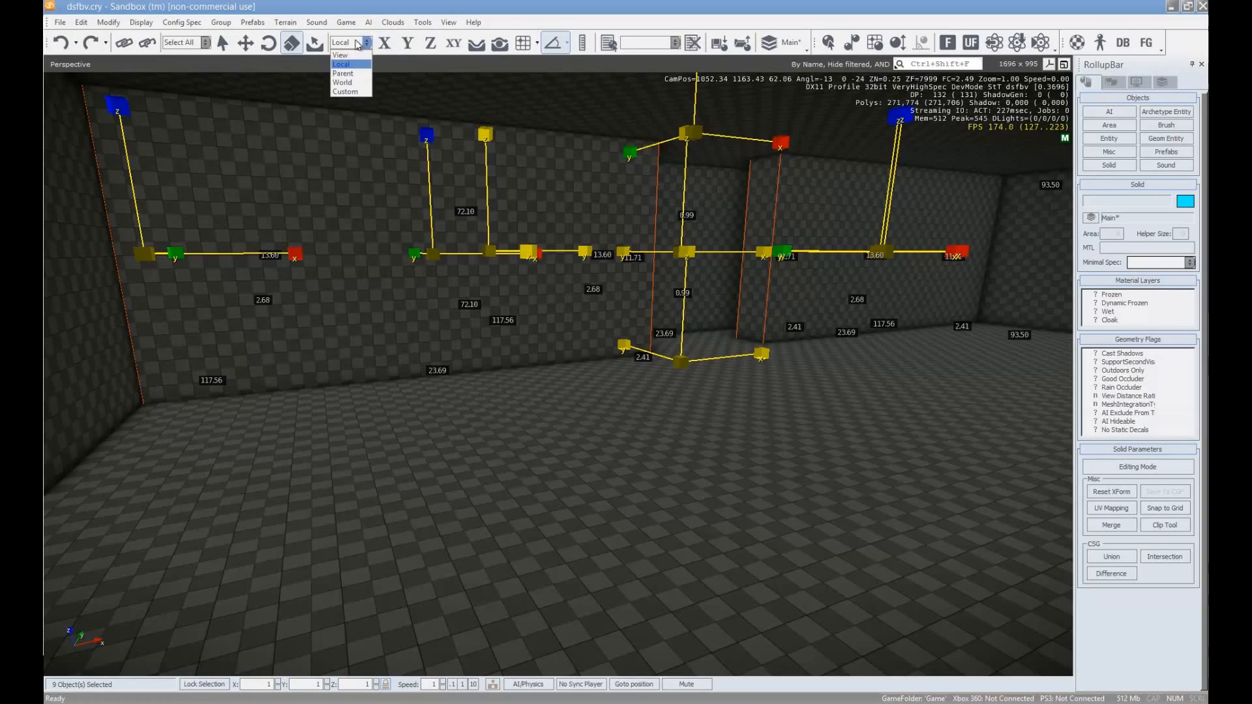
pyautogui.click(342, 55)
pyautogui.moveTo(688, 255); pyautogui.dragTo(688, 278)
# Enter game mode to check the scaled room from the player's height, and return to editing
pyautogui.moveTo(706, 300); pyautogui.dragTo(706, 298, button='right')
pyautogui.press('w')
pyautogui.hotkey('ctrl', 'g')
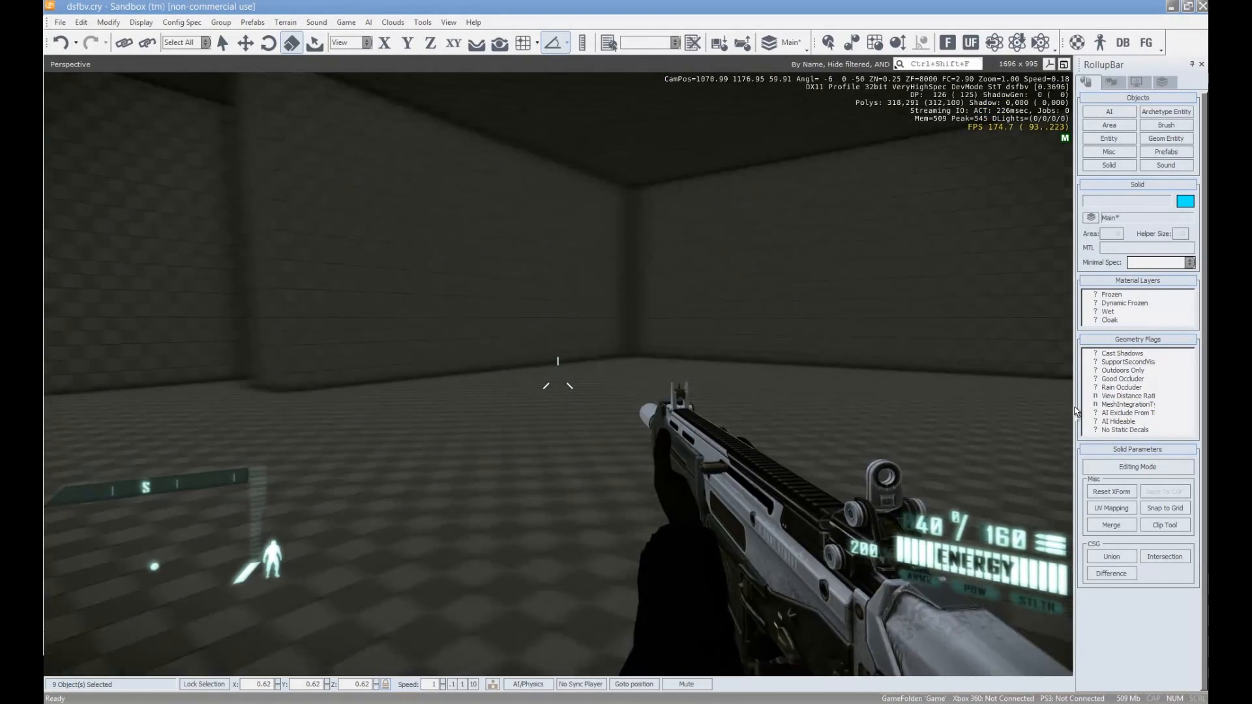
pyautogui.press('Escape')
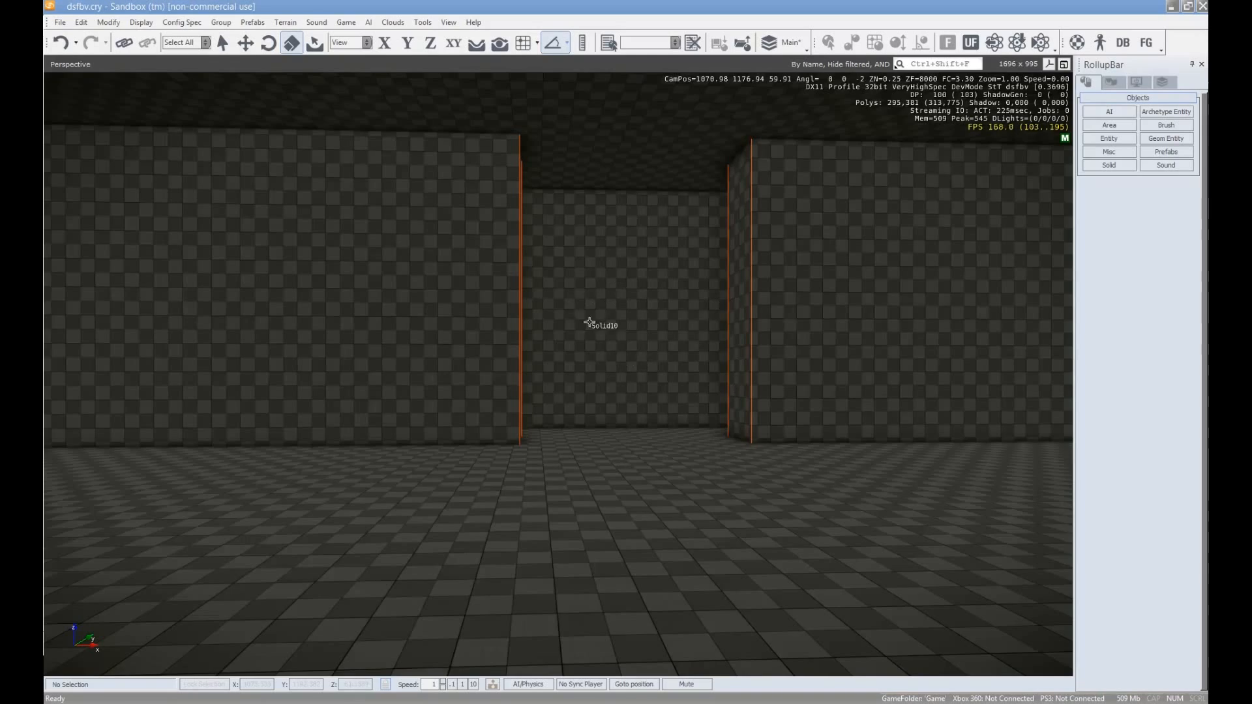
# Select an outer wall from inside the room, undo the accidental change to it and close the console
pyautogui.scroll(-1, 579, 319)
pyautogui.moveTo(618, 321)
pyautogui.mouseDown(button='right')
pyautogui.moveTo(579, 316)
pyautogui.moveTo(618, 320)
pyautogui.mouseUp(button='right')
pyautogui.press('w')
pyautogui.press('w')
pyautogui.press('s')
pyautogui.press('s')
pyautogui.moveTo(455, 326); pyautogui.dragTo(566, 332)
pyautogui.hotkey('ctrl', 'z')
pyautogui.press('`')
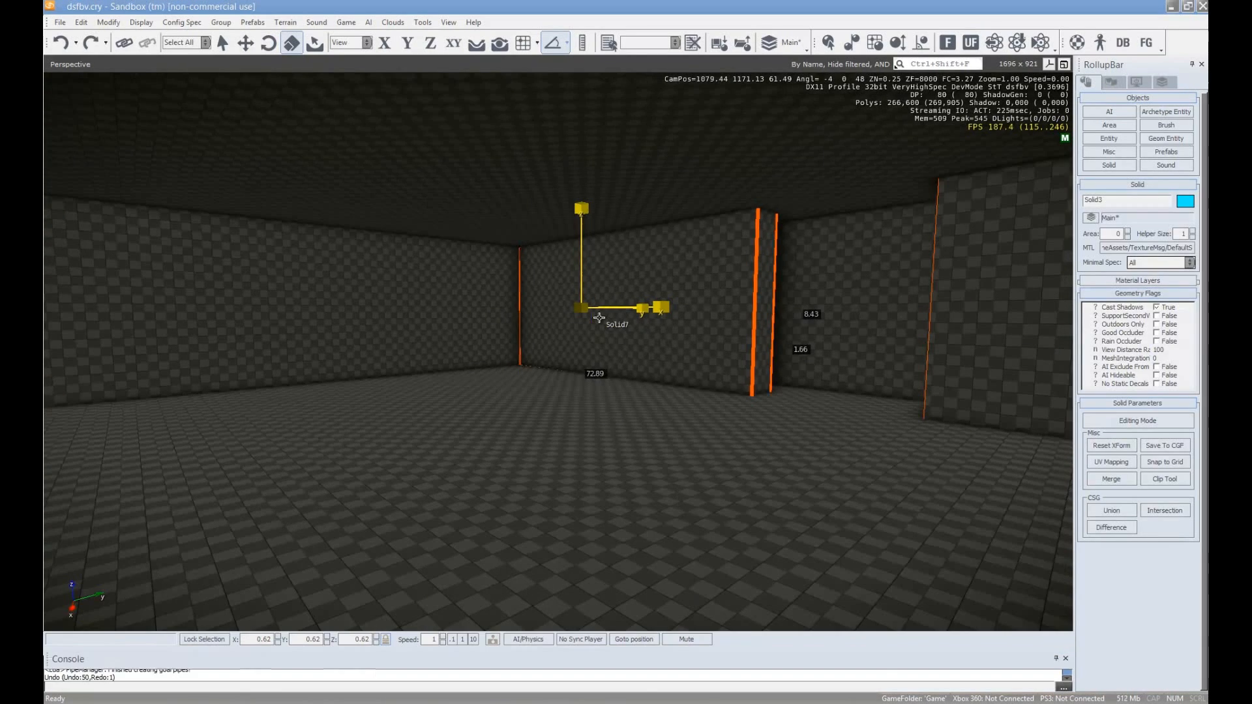
pyautogui.click(1065, 659)
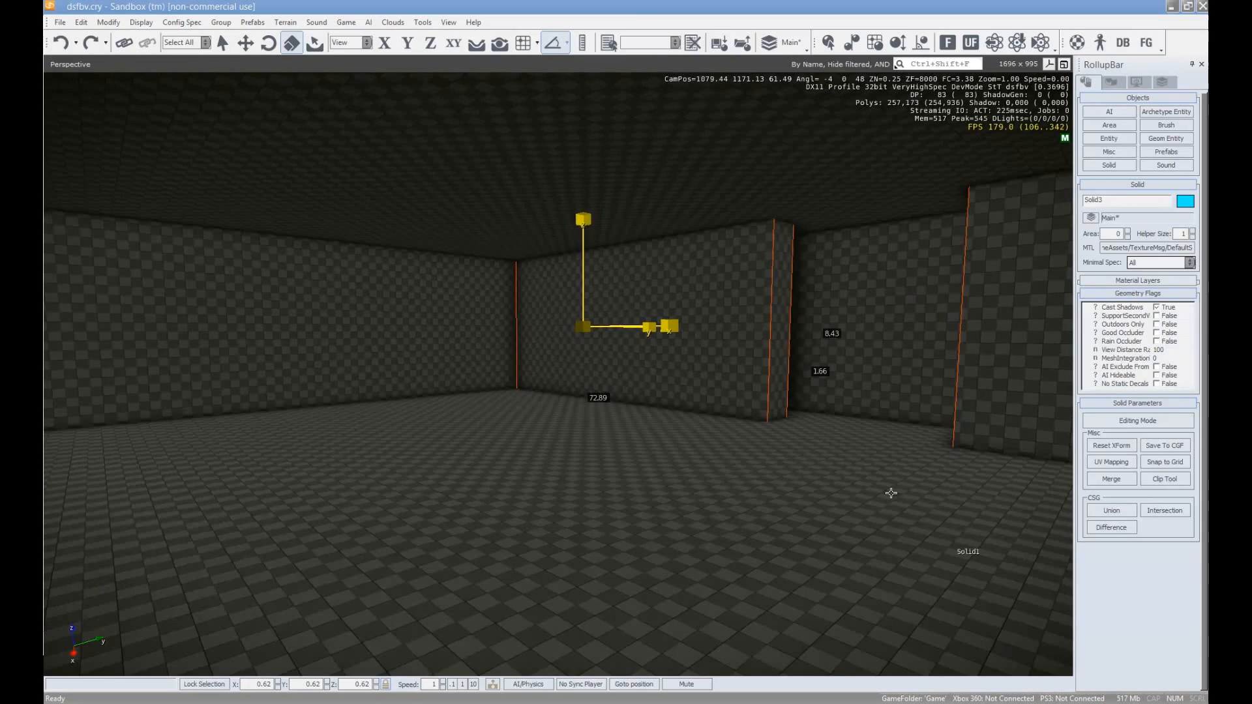
# Add the remaining outer walls and the three partitions to the selection, leaving out the floor and ceiling
pyautogui.keyDown('ctrl'); pyautogui.click(668, 335); pyautogui.keyUp('ctrl')
pyautogui.keyDown('ctrl'); pyautogui.click(992, 359); pyautogui.keyUp('ctrl')
pyautogui.keyDown('ctrl'); pyautogui.click(878, 345); pyautogui.keyUp('ctrl')
pyautogui.moveTo(878, 345); pyautogui.dragTo(871, 346, button='right')
pyautogui.keyDown('ctrl'); pyautogui.click(465, 354); pyautogui.keyUp('ctrl')
pyautogui.moveTo(599, 332); pyautogui.dragTo(558, 359, button='right')
pyautogui.press('1')
pyautogui.press('a')
pyautogui.keyDown('ctrl'); pyautogui.click(727, 347); pyautogui.keyUp('ctrl')
pyautogui.press('w')
pyautogui.moveTo(726, 347); pyautogui.dragTo(807, 357, button='right')
pyautogui.keyDown('ctrl'); pyautogui.click(717, 347); pyautogui.keyUp('ctrl')
pyautogui.moveTo(653, 410); pyautogui.dragTo(658, 391, button='right')
pyautogui.press('w')
# Open the Material Editor with All Materials listed and look into the Objects folder
pyautogui.moveTo(1206, 215); pyautogui.dragTo(406, 133)
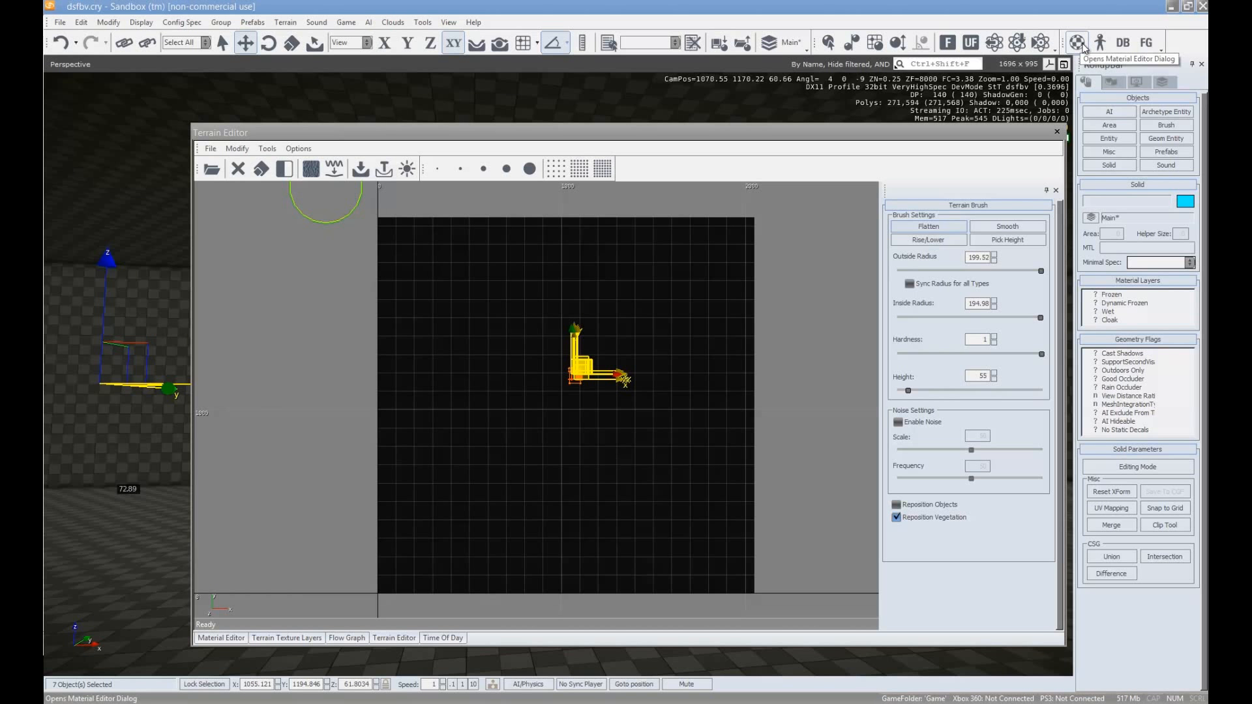
pyautogui.click(220, 639)
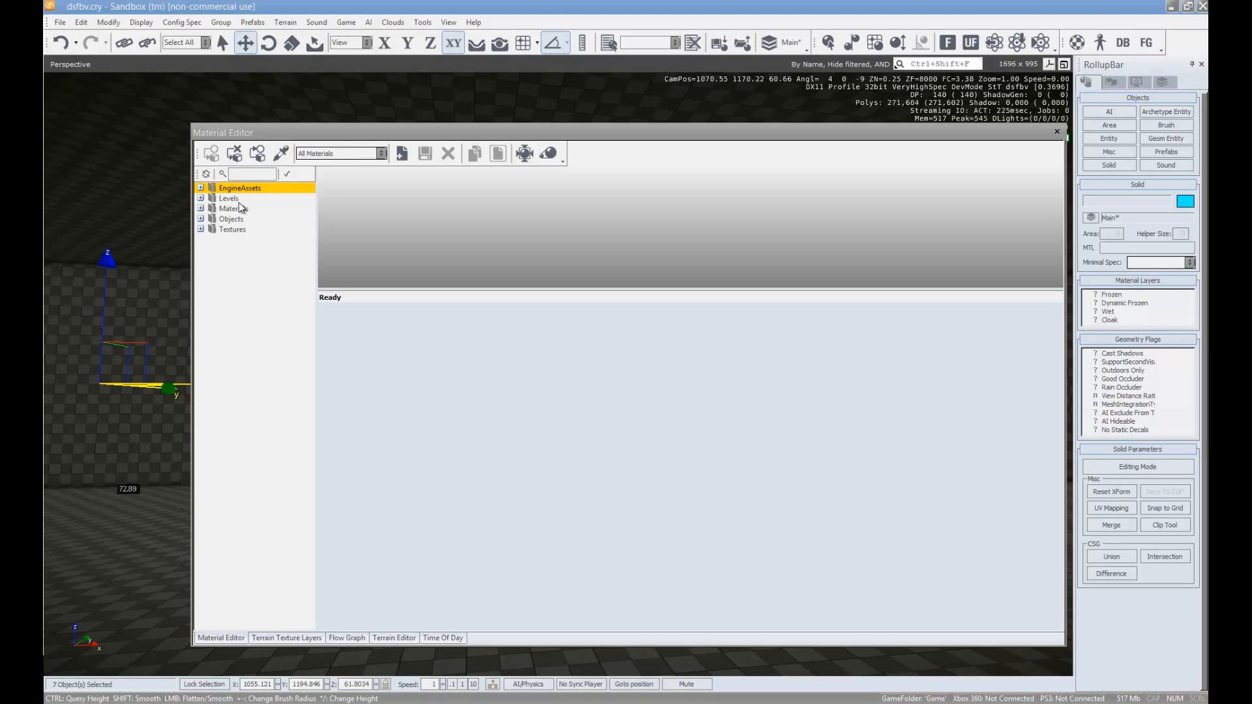
pyautogui.click(201, 219)
pyautogui.click(201, 219)
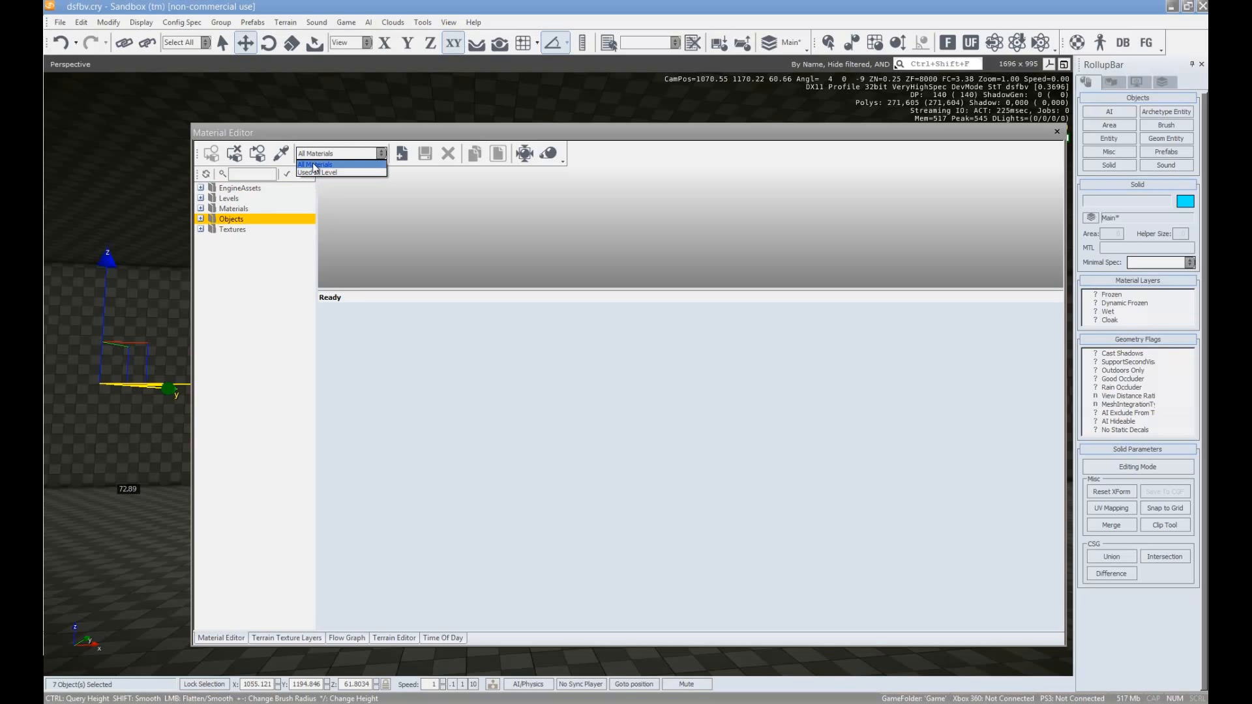
pyautogui.click(315, 165)
pyautogui.click(201, 219)
pyautogui.click(201, 219)
# Assign the concrete_wall_01 material from the Materials concrete folder to the selected walls and partitions
pyautogui.click(201, 208)
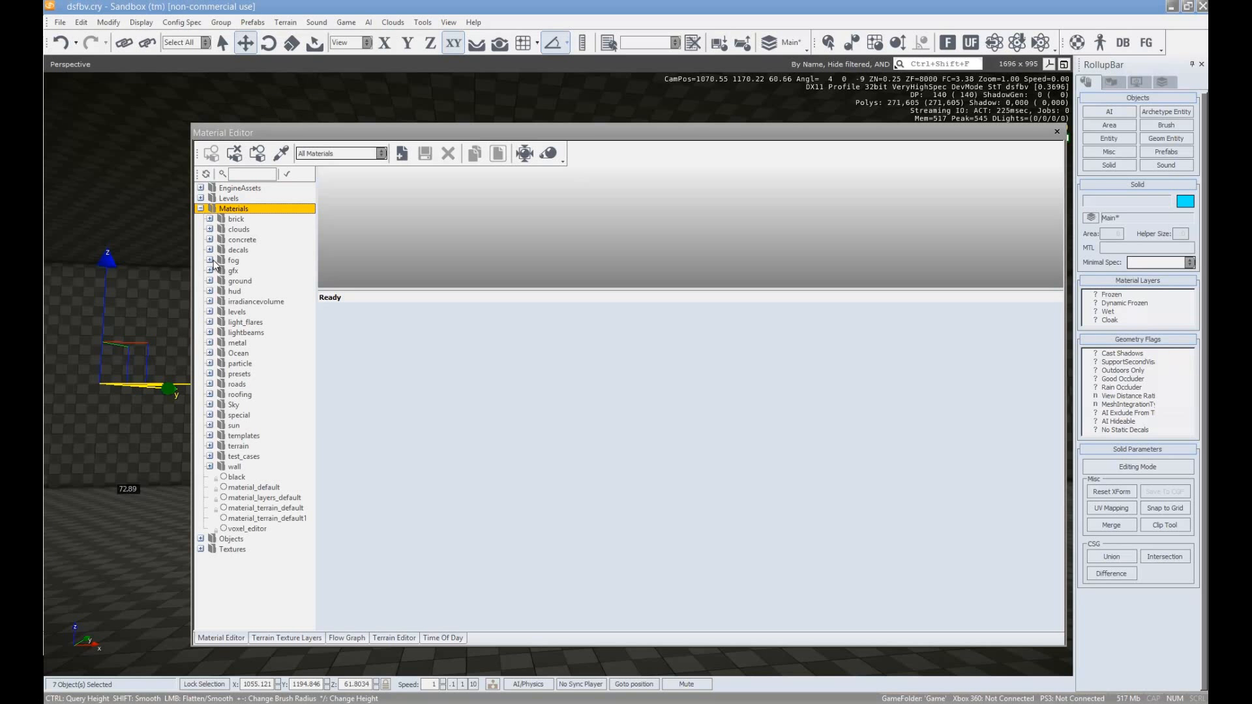
pyautogui.click(210, 240)
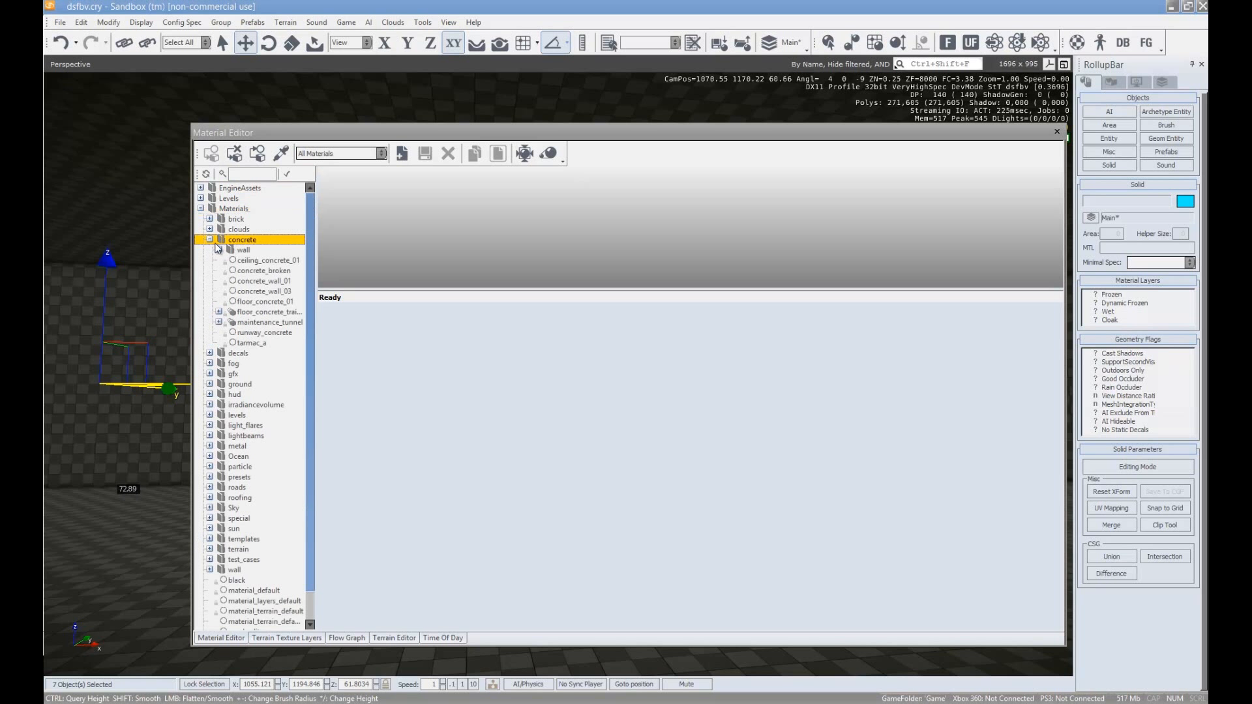
pyautogui.click(264, 281)
pyautogui.rightClick(265, 281)
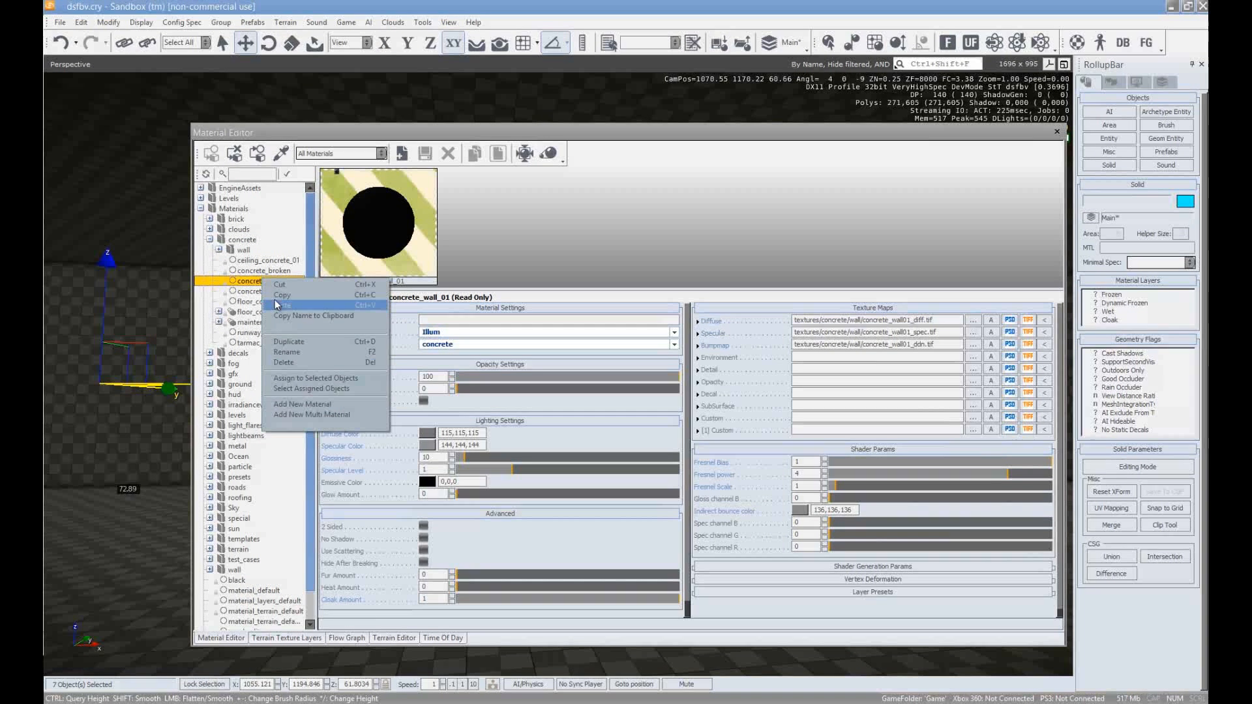
pyautogui.click(302, 378)
# Move the Material Editor out of the viewport and inspect the new material on the walls
pyautogui.moveTo(375, 135); pyautogui.dragTo(845, 142)
pyautogui.moveTo(633, 287); pyautogui.dragTo(634, 286, button='right')
pyautogui.press('w')
pyautogui.press('d')
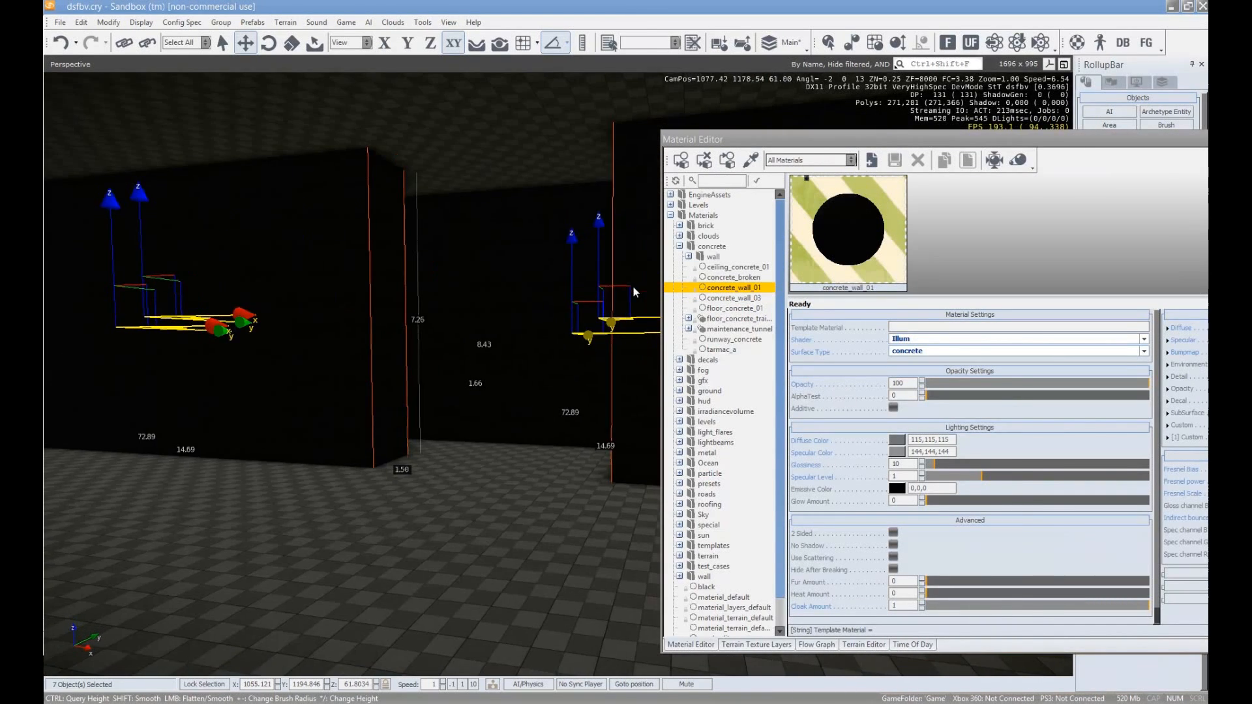
pyautogui.moveTo(803, 141); pyautogui.dragTo(1251, 190)
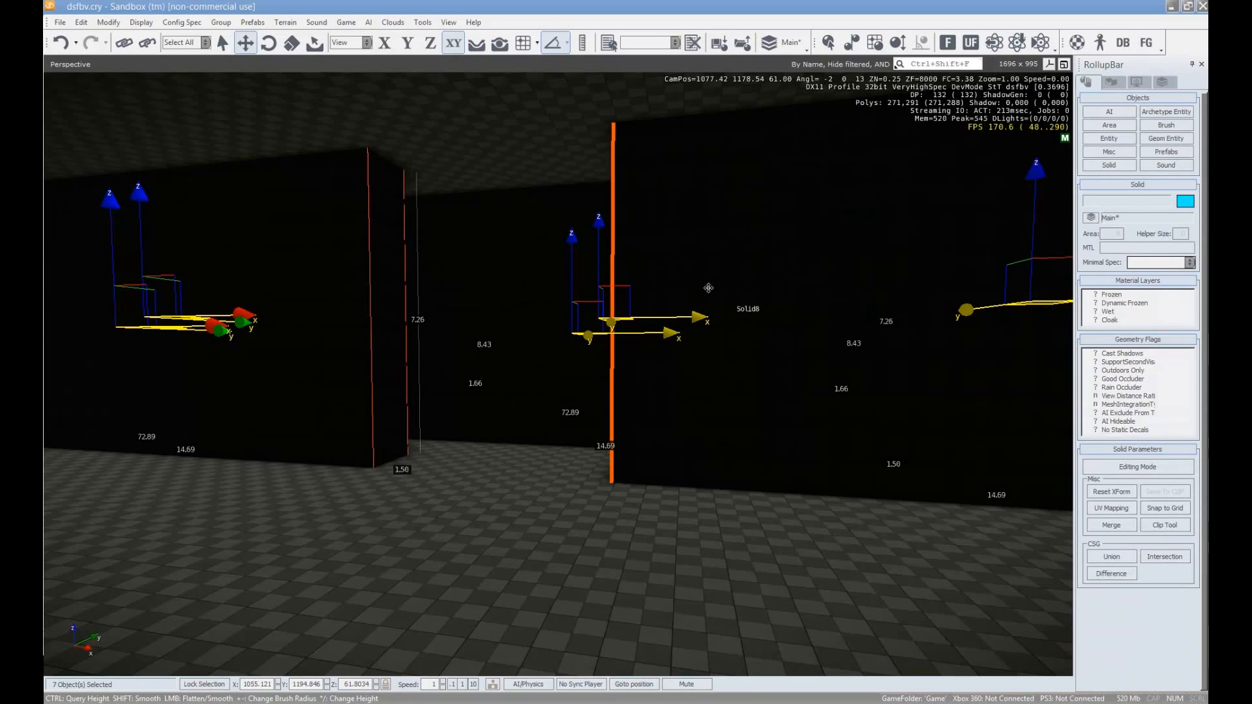
pyautogui.moveTo(708, 287); pyautogui.dragTo(606, 313, button='right')
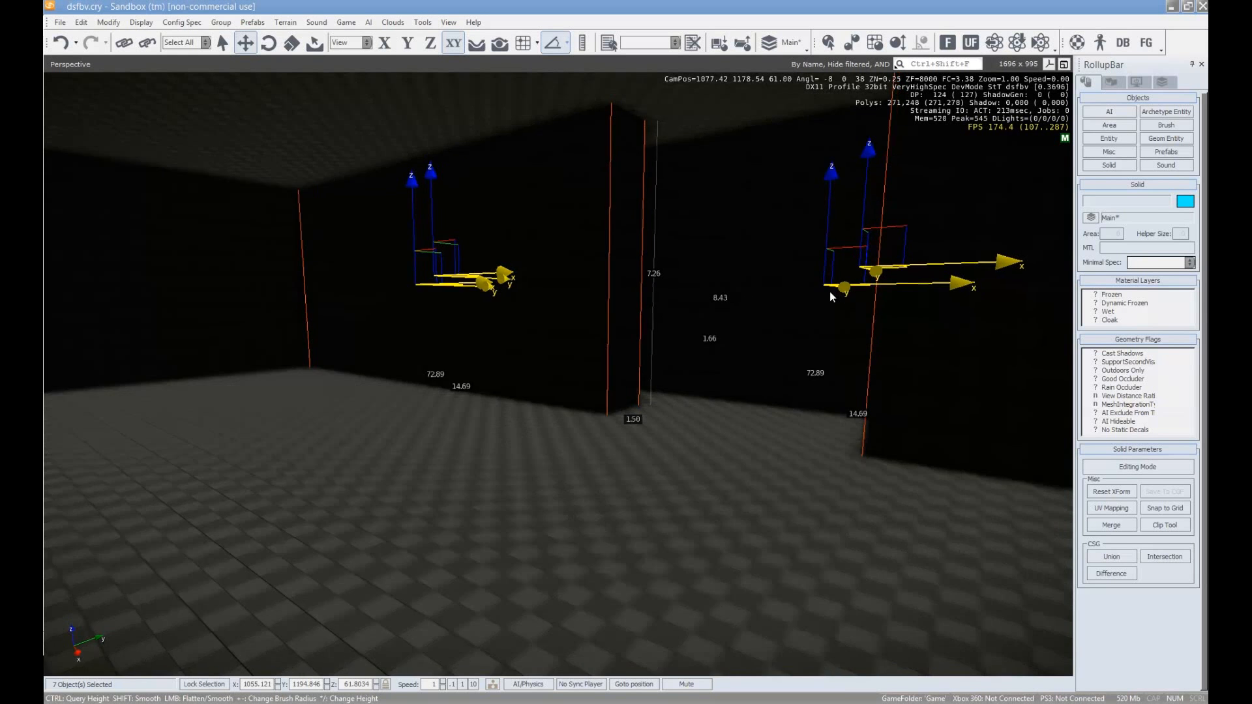
# Place a Light entity from the Lights category inside the room at about X 1079.20, Y 1175.16
pyautogui.moveTo(830, 291); pyautogui.dragTo(830, 291, button='right')
pyautogui.press('s')
pyautogui.click(1119, 140)
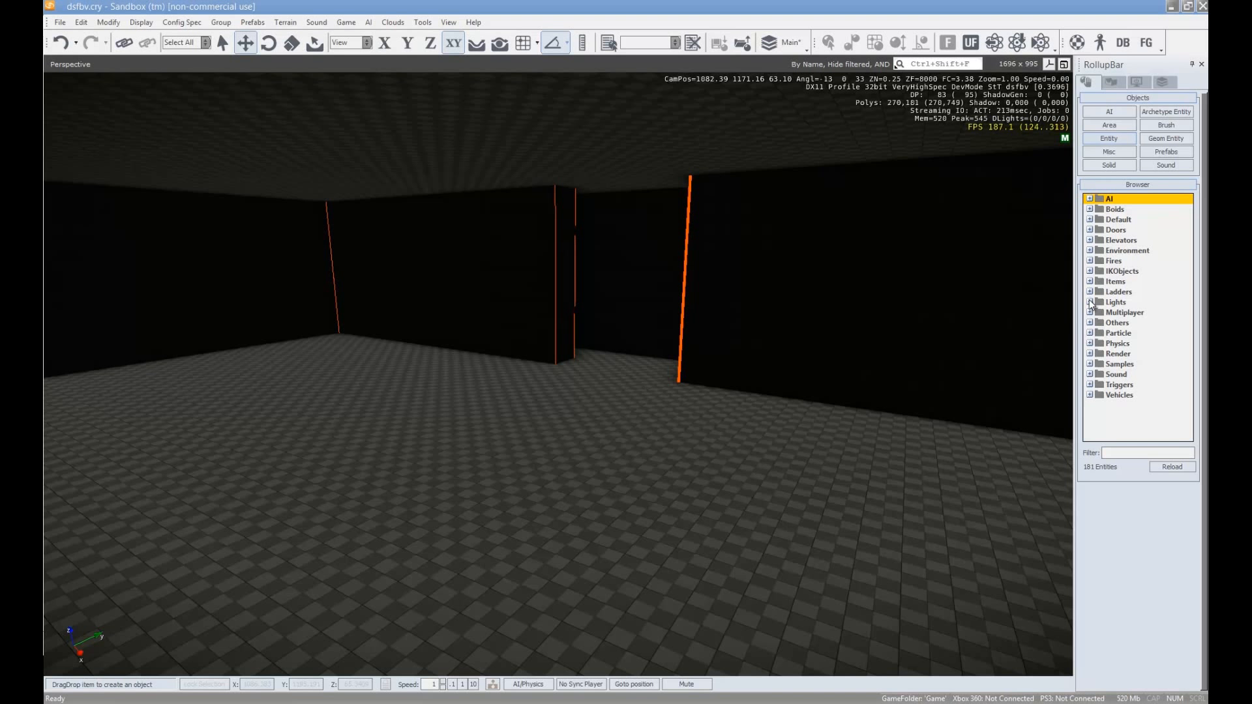
pyautogui.click(1089, 302)
pyautogui.click(1116, 324)
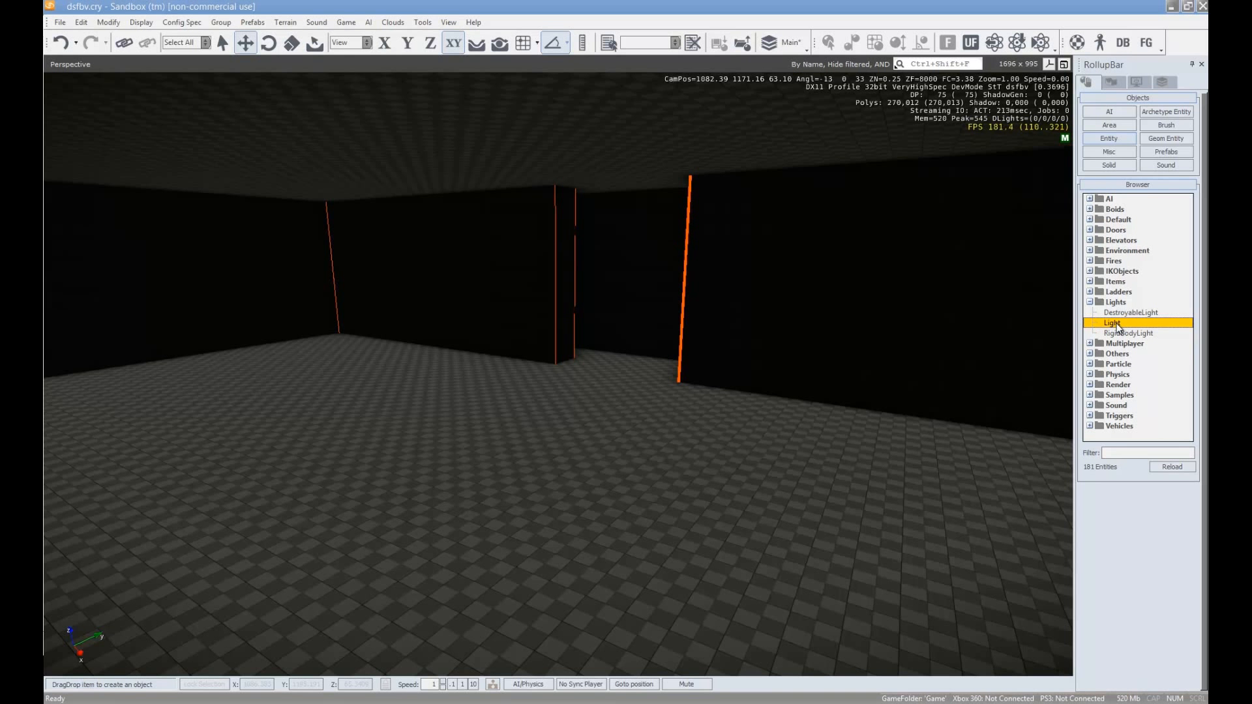
pyautogui.moveTo(1038, 330); pyautogui.dragTo(512, 377)
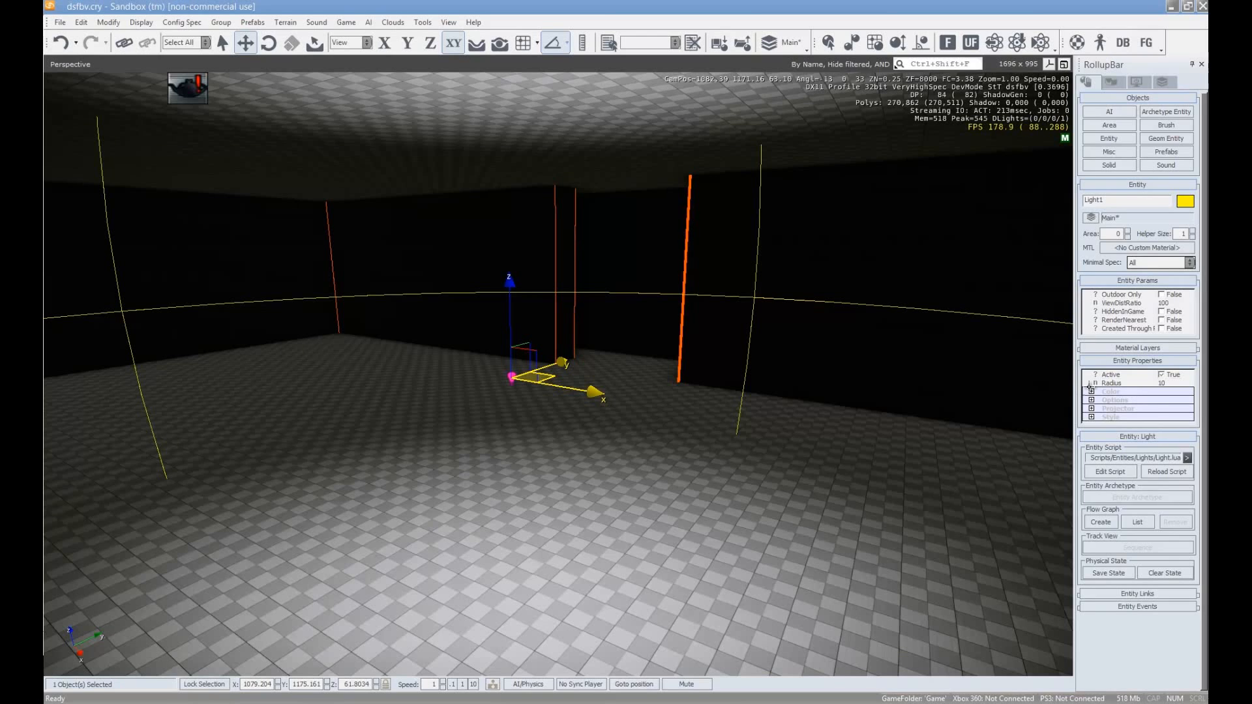
# Raise the light along Z to about Z 61.97
pyautogui.click(503, 49)
pyautogui.press('a')
pyautogui.moveTo(565, 403); pyautogui.dragTo(567, 403, button='right')
pyautogui.press('w')
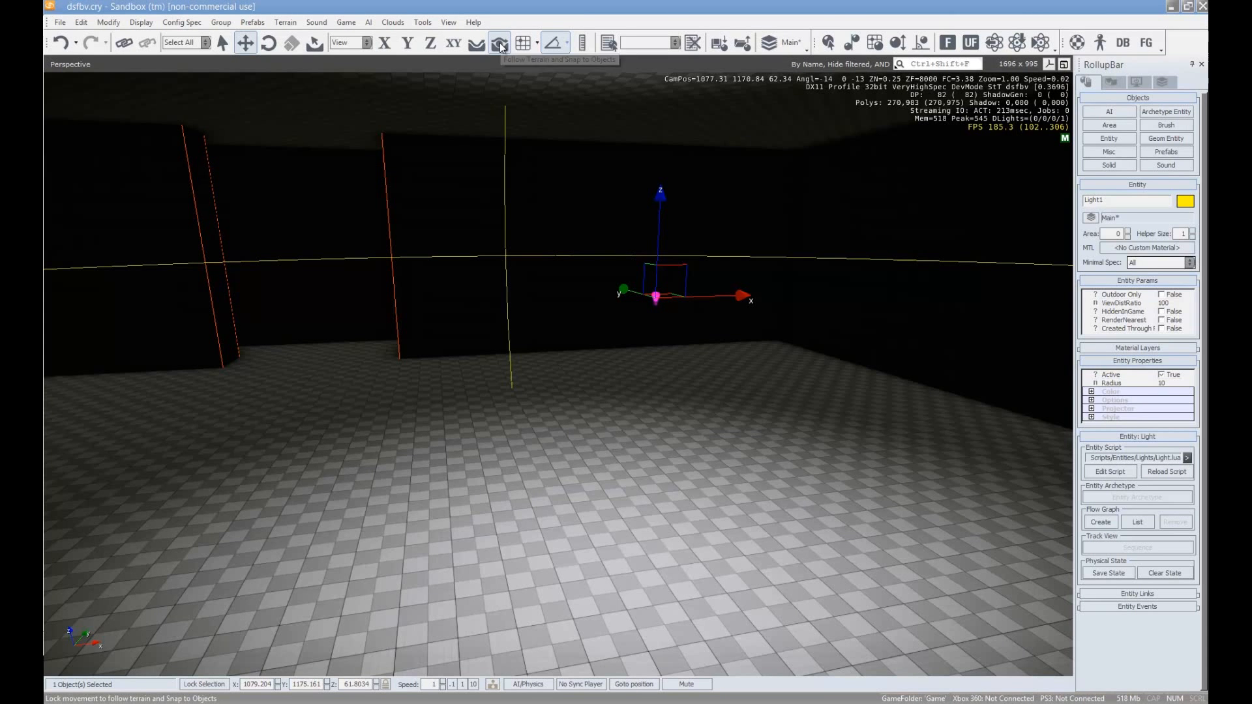
pyautogui.moveTo(656, 227); pyautogui.dragTo(640, 201)
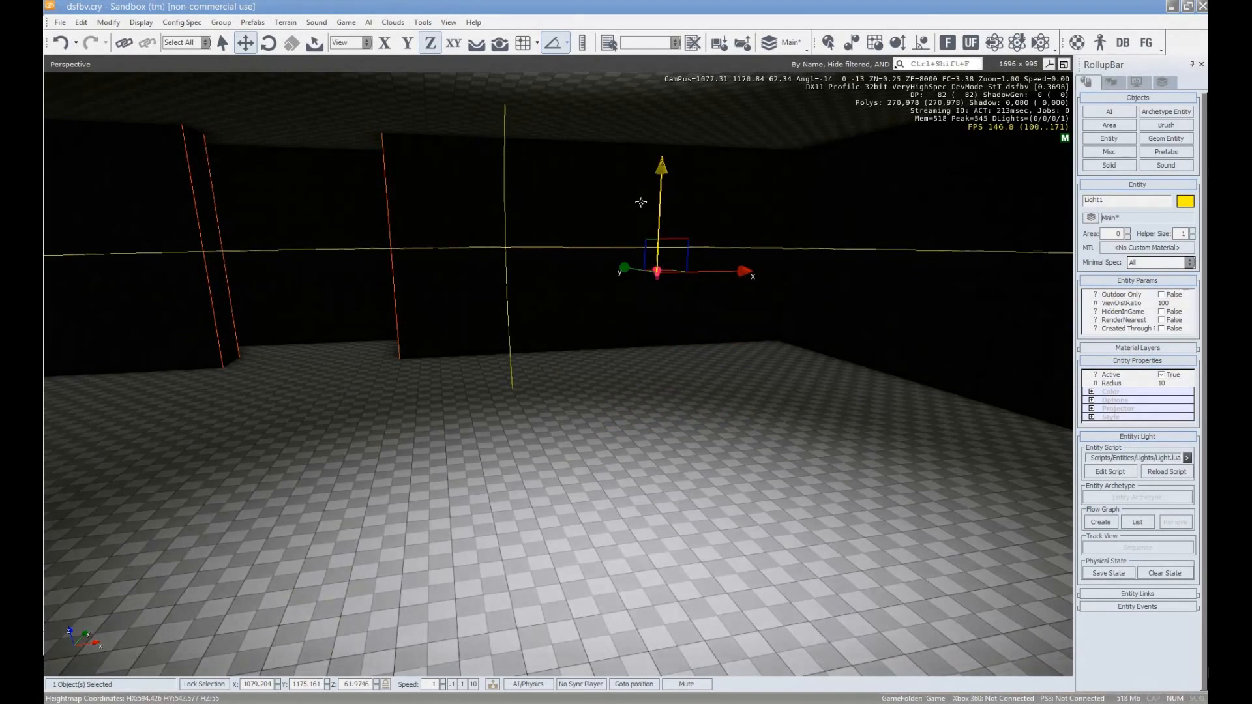
# Move the light horizontally to about X 1076.71, Y 1172.42 and enlarge its radius so it reaches the surrounding walls
pyautogui.press('4')
pyautogui.moveTo(676, 267); pyautogui.dragTo(388, 322)
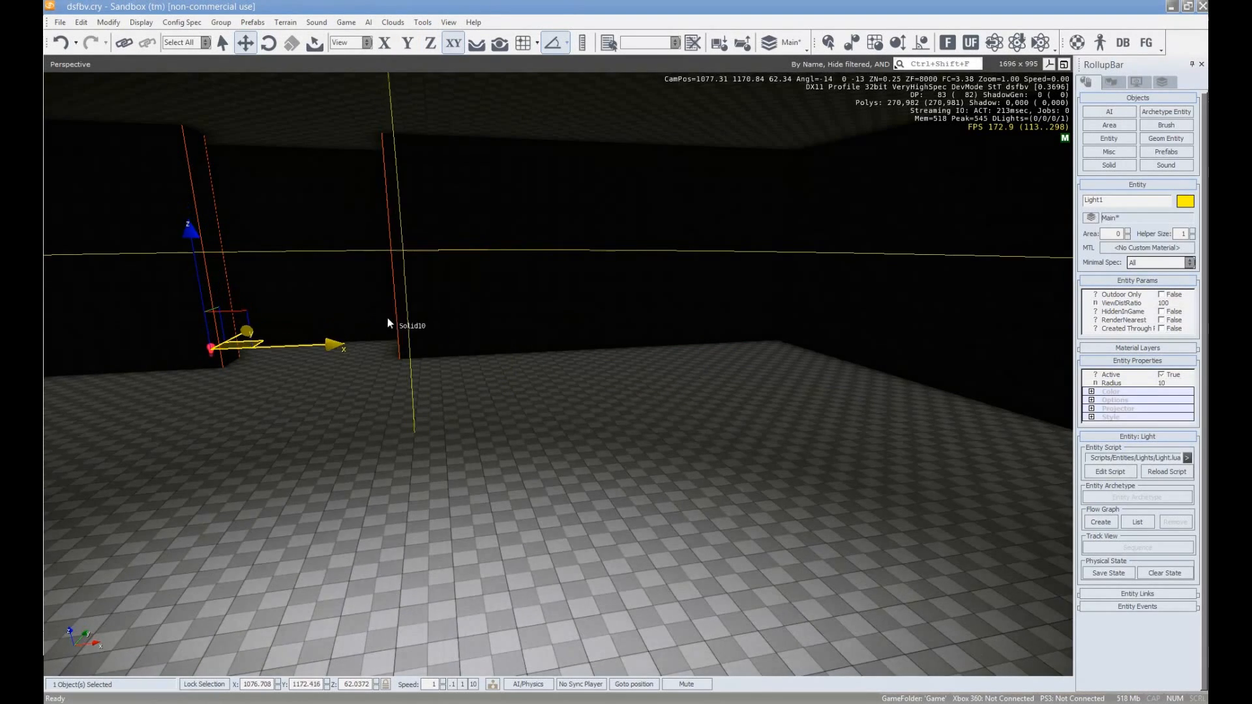
pyautogui.moveTo(1193, 384); pyautogui.dragTo(1102, 10)
pyautogui.moveTo(855, 243); pyautogui.dragTo(854, 244, button='right')
pyautogui.press('w')
pyautogui.moveTo(853, 245); pyautogui.dragTo(855, 242, button='right')
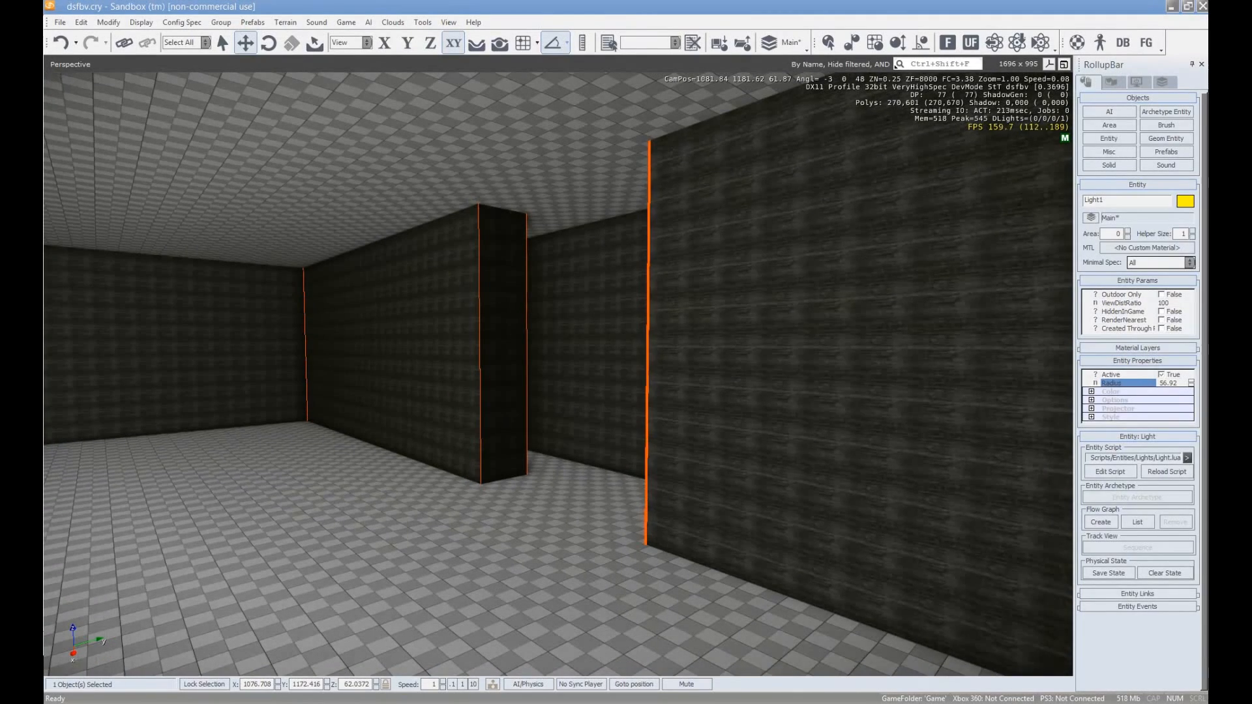
# Select the first enclosing wall of the room and move the Material Editor out of the viewport
pyautogui.moveTo(1109, 65); pyautogui.dragTo(1079, 158)
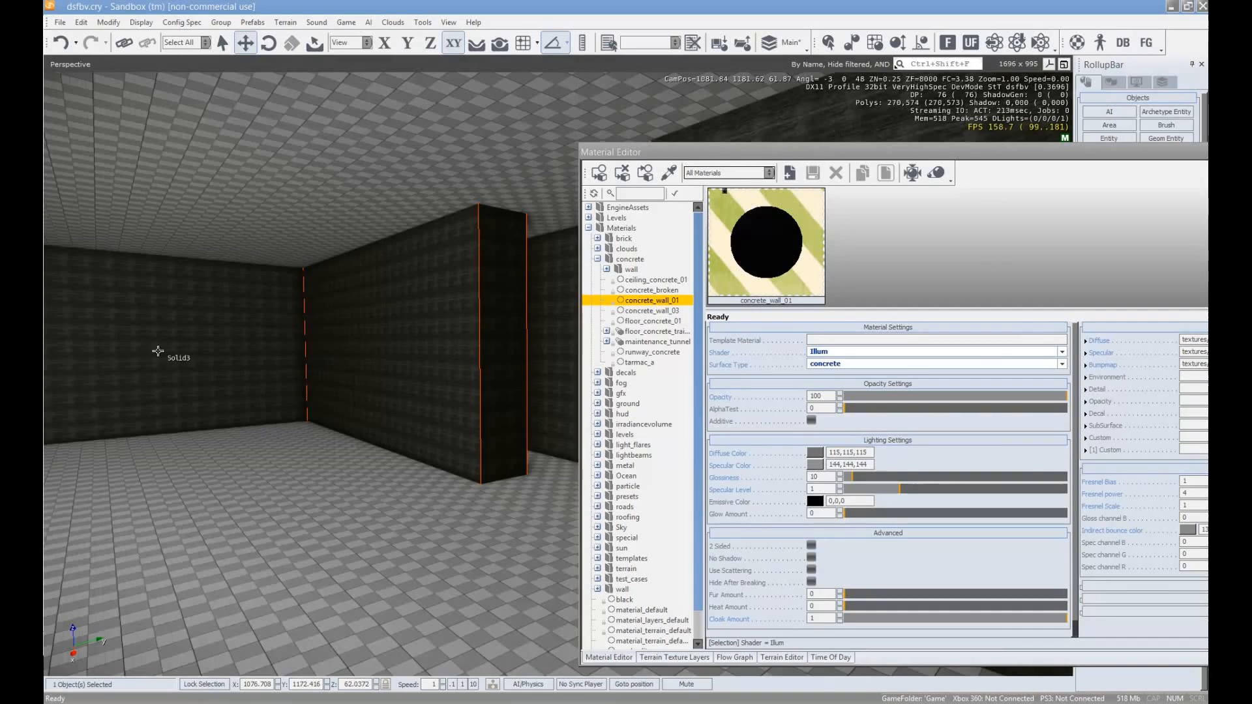
pyautogui.moveTo(352, 354); pyautogui.dragTo(318, 366, button='right')
pyautogui.click(270, 320)
pyautogui.click(274, 326)
pyautogui.moveTo(413, 321); pyautogui.dragTo(396, 321, button='right')
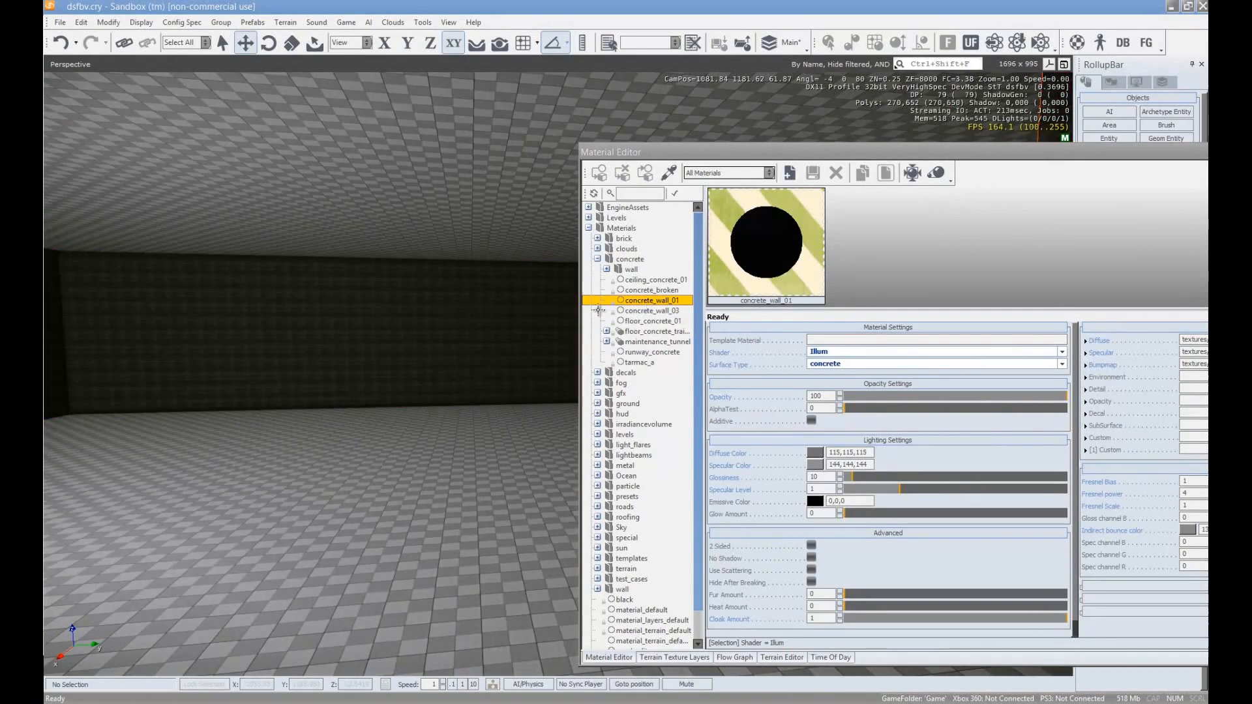
pyautogui.moveTo(565, 312); pyautogui.dragTo(544, 311, button='right')
pyautogui.click(287, 315)
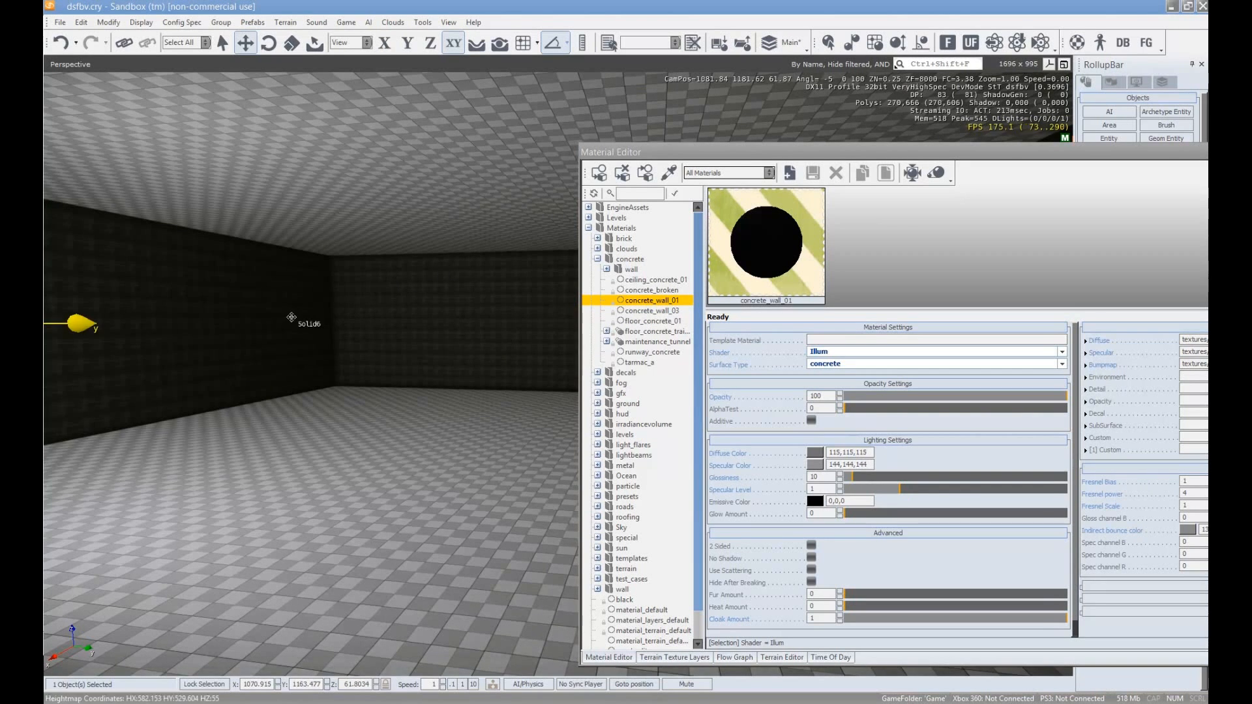
pyautogui.moveTo(414, 326); pyautogui.dragTo(394, 330, button='right')
pyautogui.moveTo(690, 157); pyautogui.dragTo(1239, 234)
# Add the remaining walls and partitions of the room to the selection, making seven solids
pyautogui.keyDown('ctrl'); pyautogui.click(799, 304); pyautogui.keyUp('ctrl')
pyautogui.moveTo(623, 366); pyautogui.dragTo(587, 380, button='right')
pyautogui.keyDown('ctrl'); pyautogui.click(600, 366); pyautogui.keyUp('ctrl')
pyautogui.press('w')
pyautogui.keyDown('ctrl'); pyautogui.click(549, 372); pyautogui.keyUp('ctrl')
pyautogui.moveTo(396, 381)
pyautogui.mouseDown(button='right')
pyautogui.moveTo(383, 385)
pyautogui.moveTo(393, 383)
pyautogui.mouseUp(button='right')
pyautogui.press('w')
pyautogui.keyDown('ctrl'); pyautogui.click(746, 342); pyautogui.keyUp('ctrl')
pyautogui.keyDown('ctrl'); pyautogui.click(746, 346); pyautogui.keyUp('ctrl')
pyautogui.press('d')
pyautogui.moveTo(743, 360); pyautogui.dragTo(739, 366, button='right')
pyautogui.keyDown('ctrl'); pyautogui.click(626, 360); pyautogui.keyUp('ctrl')
pyautogui.keyDown('ctrl'); pyautogui.click(504, 348); pyautogui.keyUp('ctrl')
pyautogui.moveTo(502, 348); pyautogui.dragTo(725, 326, button='right')
pyautogui.keyDown('ctrl'); pyautogui.click(720, 340); pyautogui.keyUp('ctrl')
# Save the selected wall solids as a named selection called Walls
pyautogui.press('s')
pyautogui.click(651, 47)
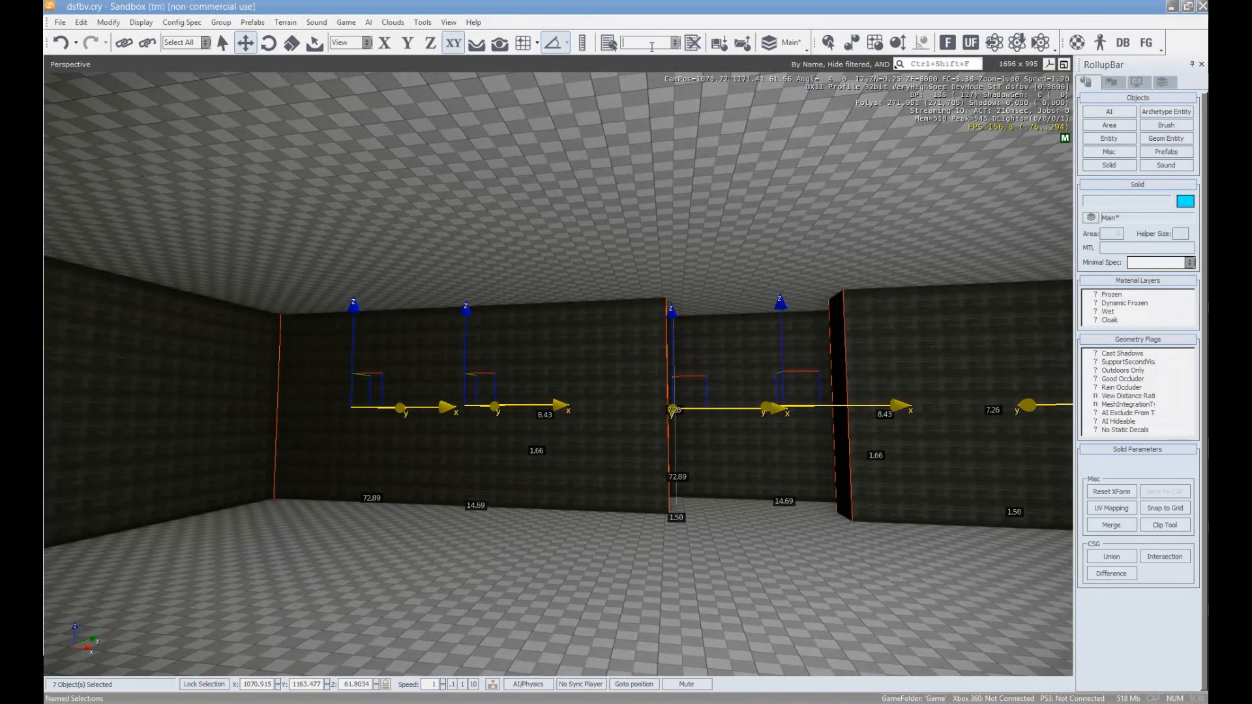
pyautogui.rightClick(651, 47)
pyautogui.click(676, 44)
# Test the named selection by selecting the floor solid and recalling Walls to reselect all the walls
pyautogui.moveTo(741, 308); pyautogui.dragTo(740, 304, button='right')
pyautogui.press('d')
pyautogui.click(603, 421)
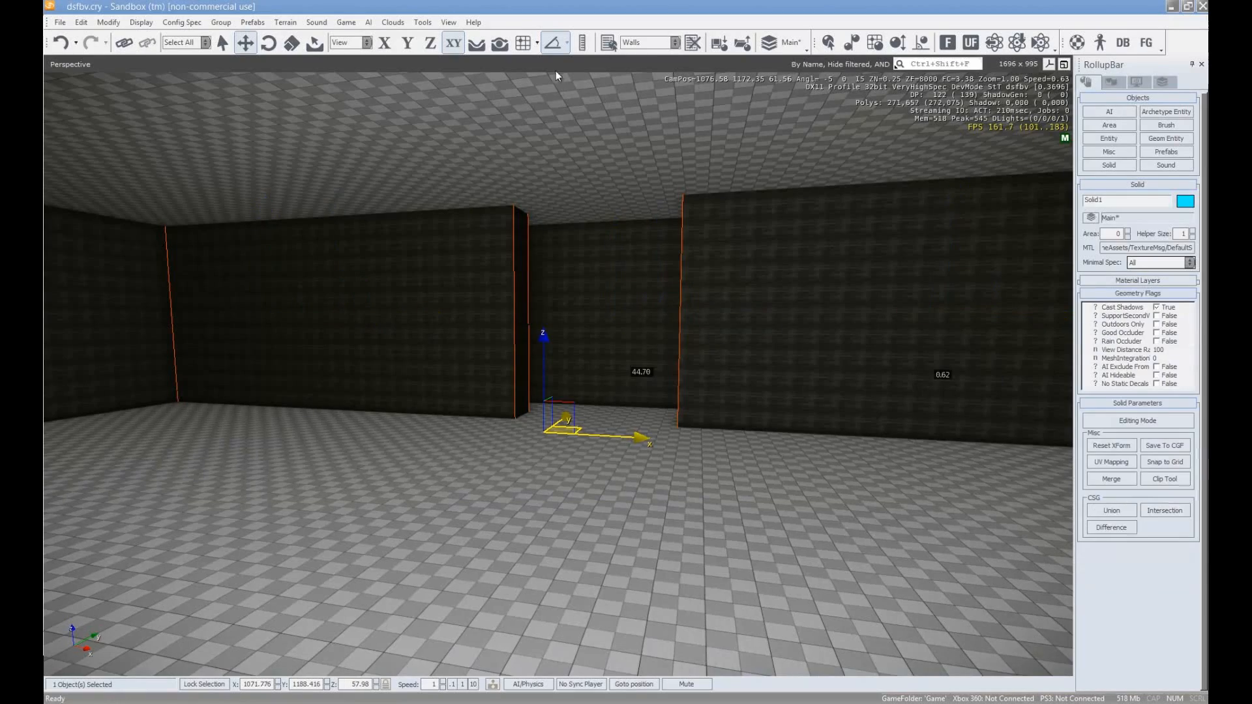
pyautogui.click(656, 44)
pyautogui.click(641, 58)
pyautogui.moveTo(754, 300); pyautogui.dragTo(758, 302, button='right')
pyautogui.press('w')
pyautogui.press('a')
pyautogui.press('s')
pyautogui.press('w')
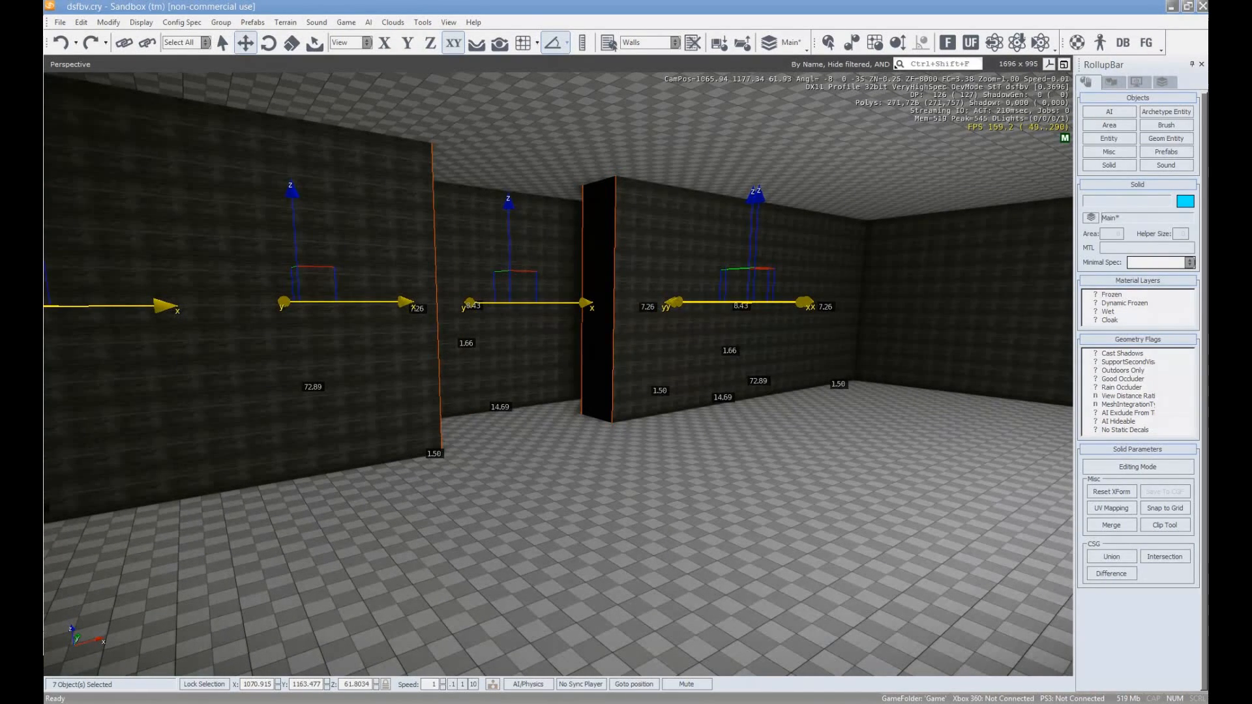
# Try the concrete_wall_01 and concrete_wall_03 materials on the selected walls
pyautogui.press('m')
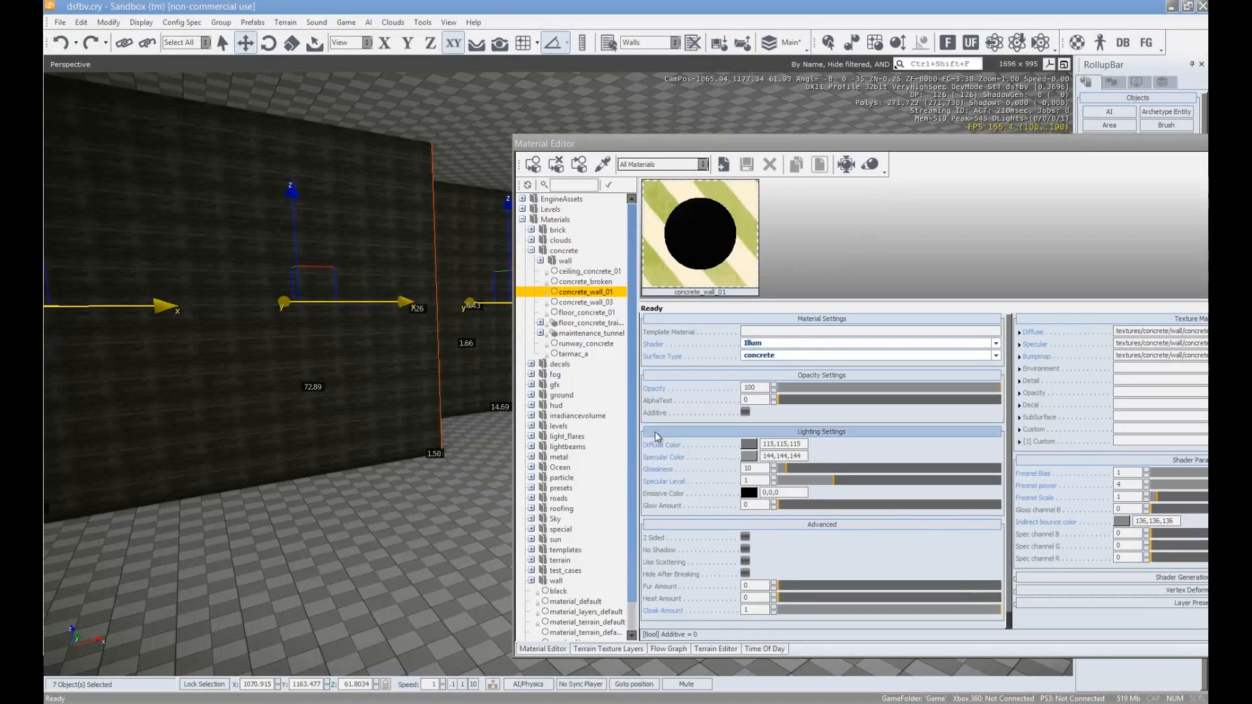
pyautogui.rightClick(589, 295)
pyautogui.click(645, 399)
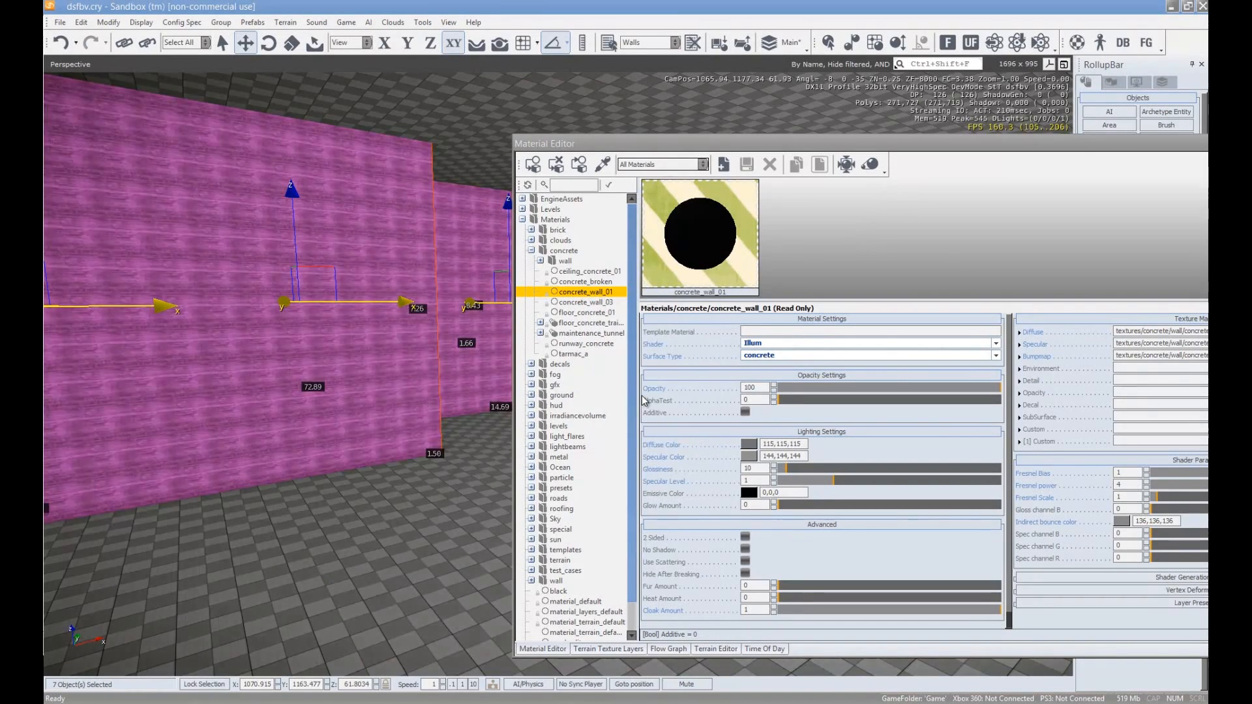
pyautogui.rightClick(605, 302)
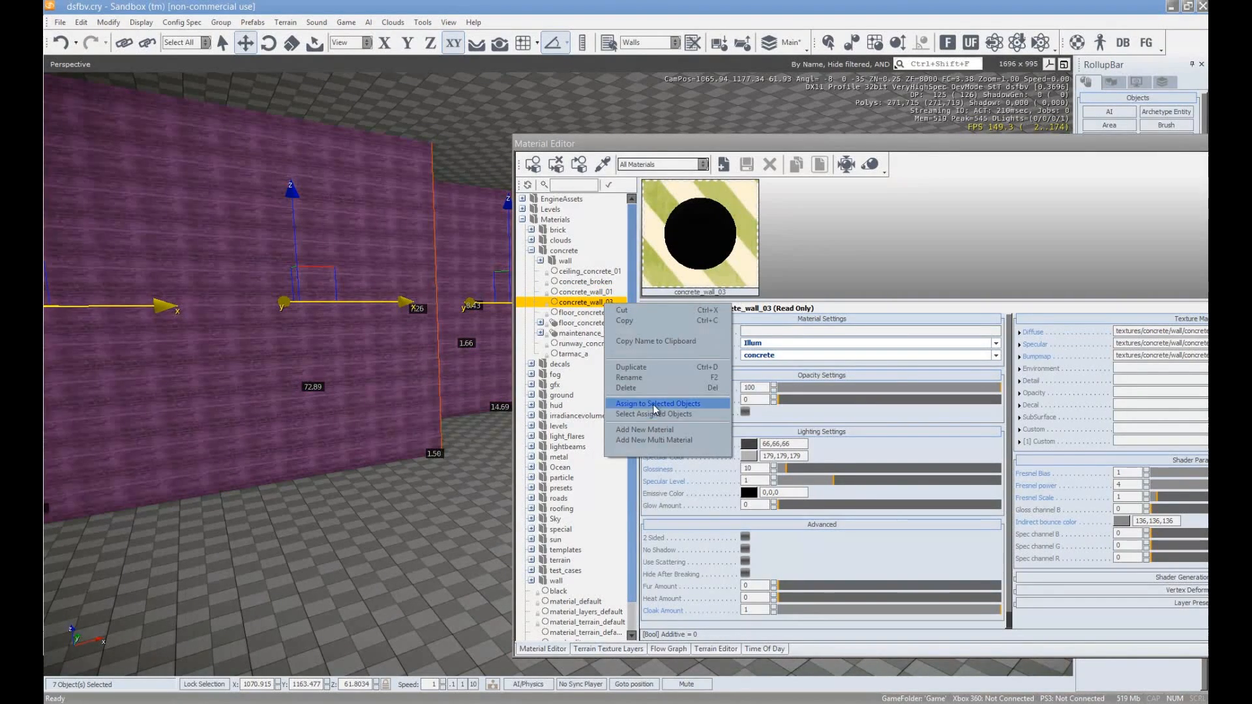
pyautogui.click(655, 405)
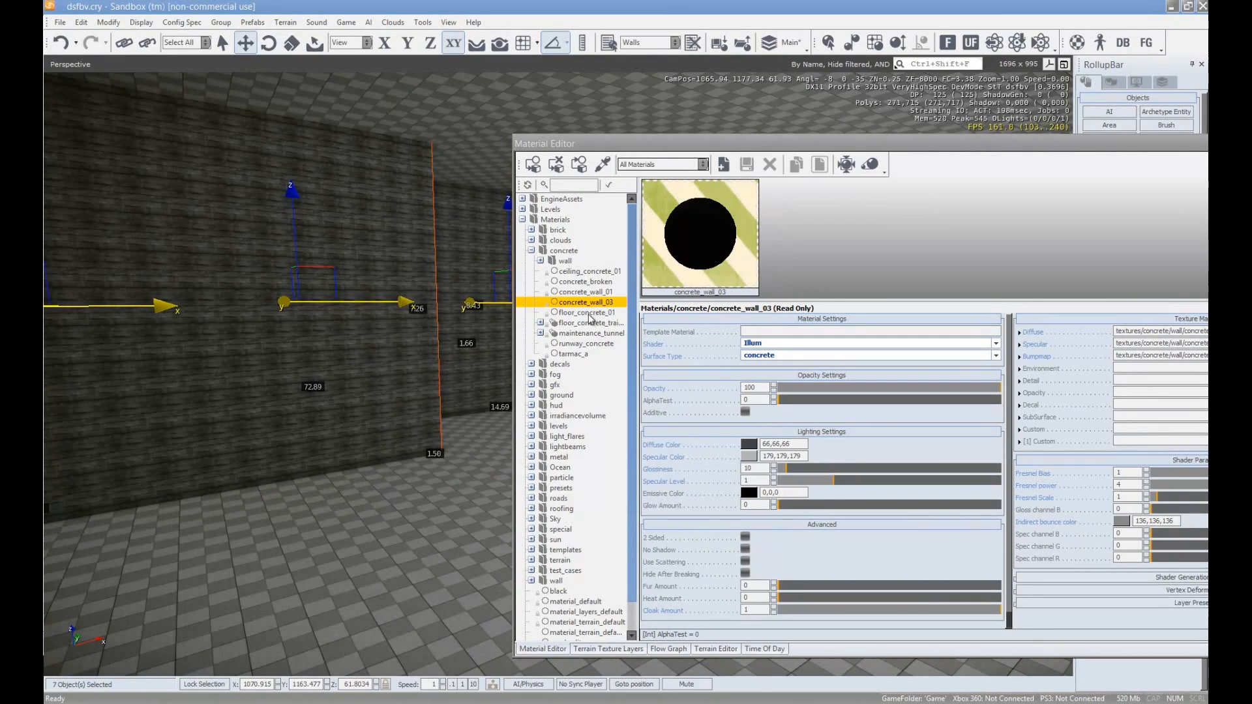
# Try the floor_concrete_01, runway_concrete and ceiling_concrete_01 materials on the selected walls
pyautogui.rightClick(589, 314)
pyautogui.click(640, 406)
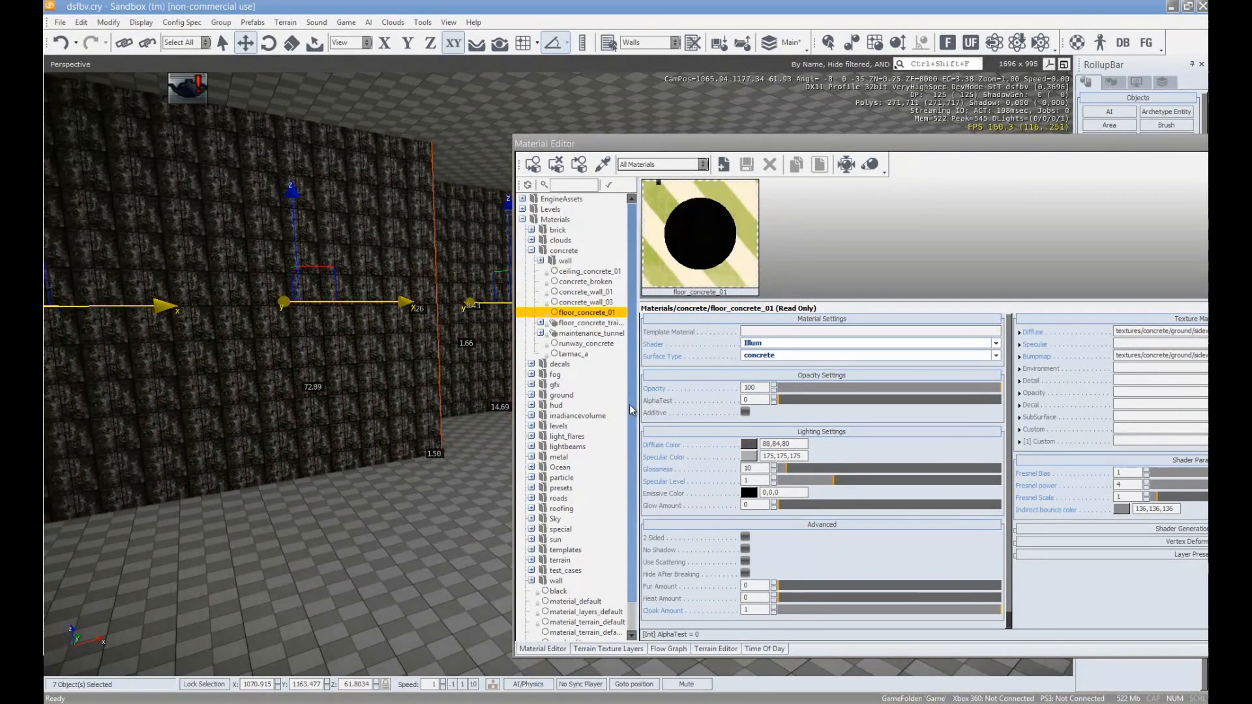
pyautogui.rightClick(585, 344)
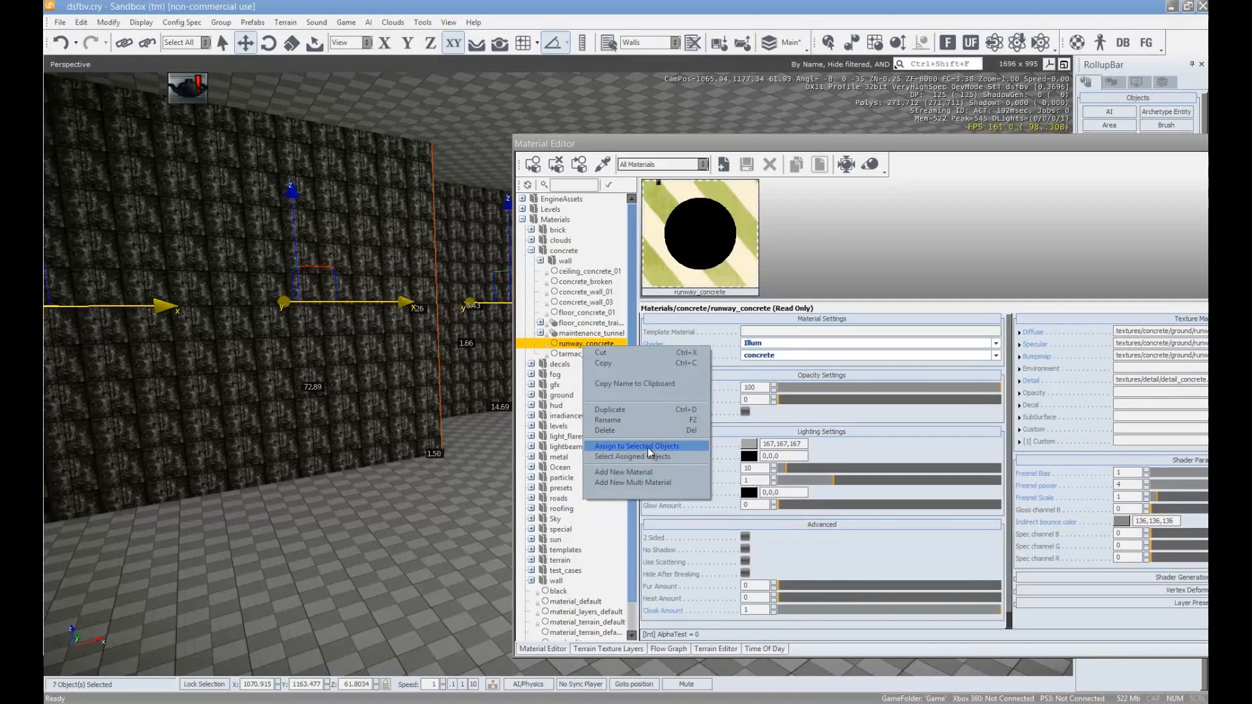
pyautogui.click(647, 447)
pyautogui.rightClick(581, 271)
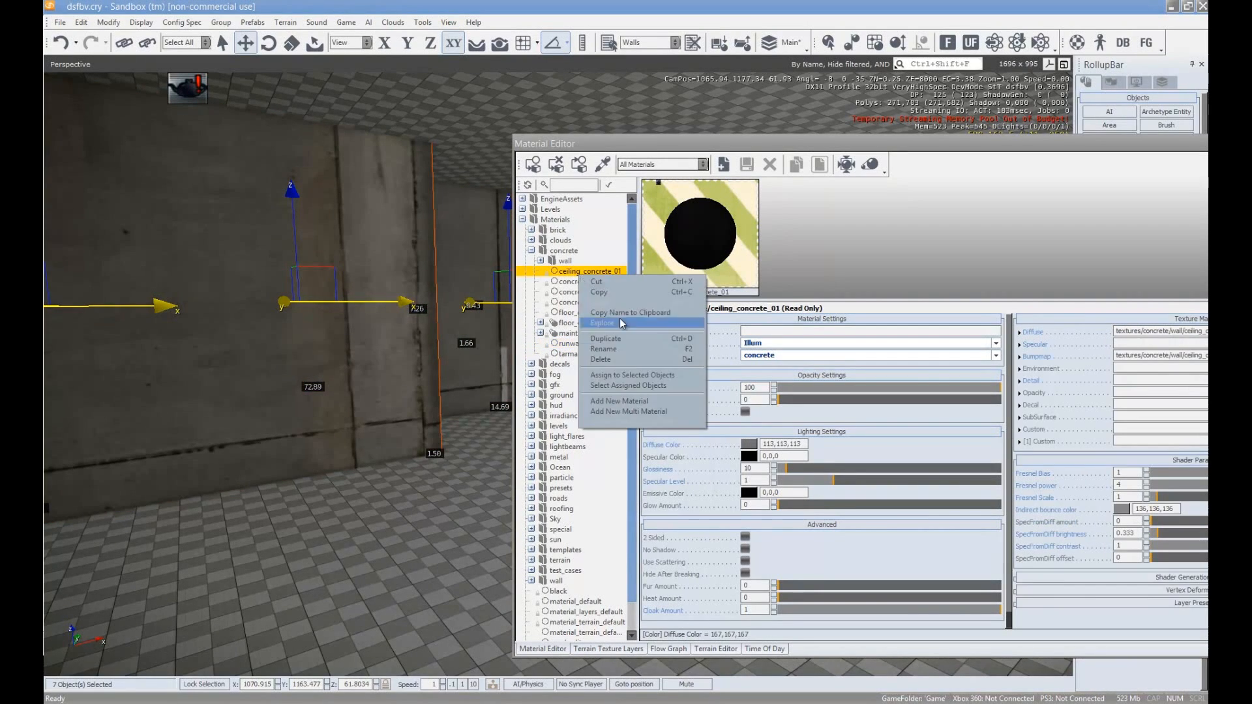
pyautogui.click(616, 374)
# Try concrete_a2, concrete_a3 and concrete_a1 from the concrete wall subfolder on the selected walls
pyautogui.click(541, 260)
pyautogui.click(568, 281)
pyautogui.rightClick(567, 281)
pyautogui.click(631, 378)
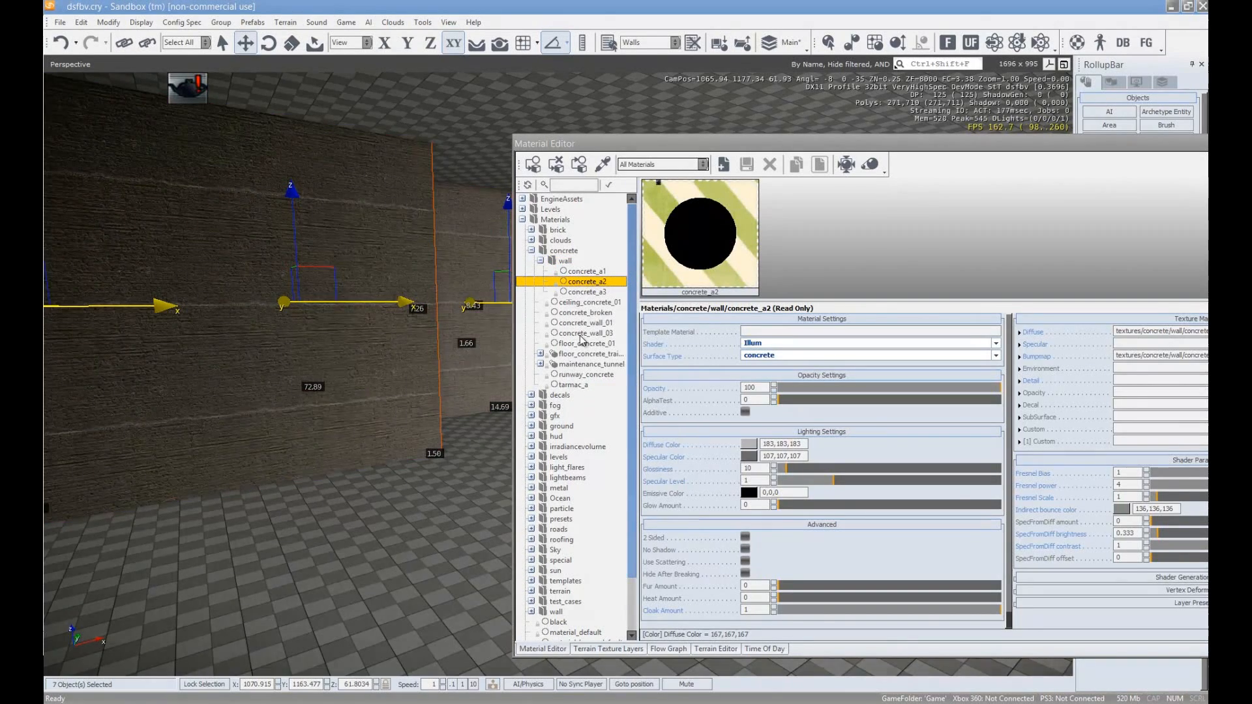
pyautogui.rightClick(577, 292)
pyautogui.click(630, 390)
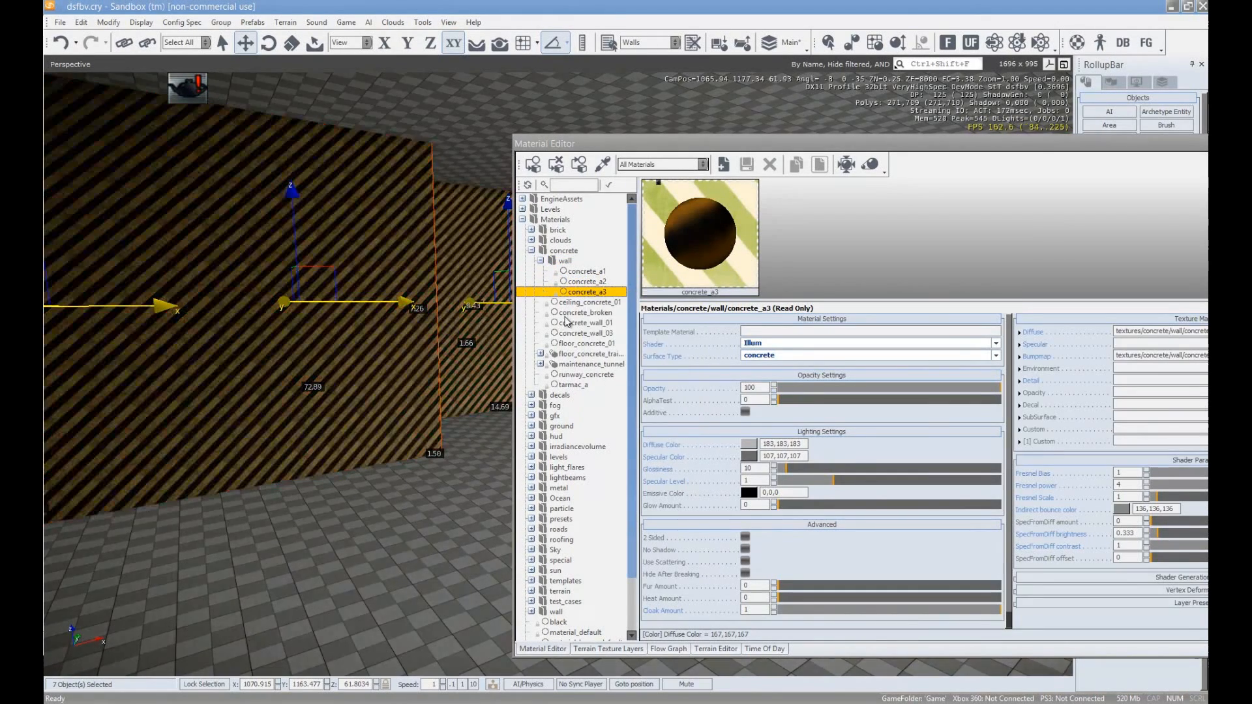
pyautogui.rightClick(577, 271)
pyautogui.click(629, 370)
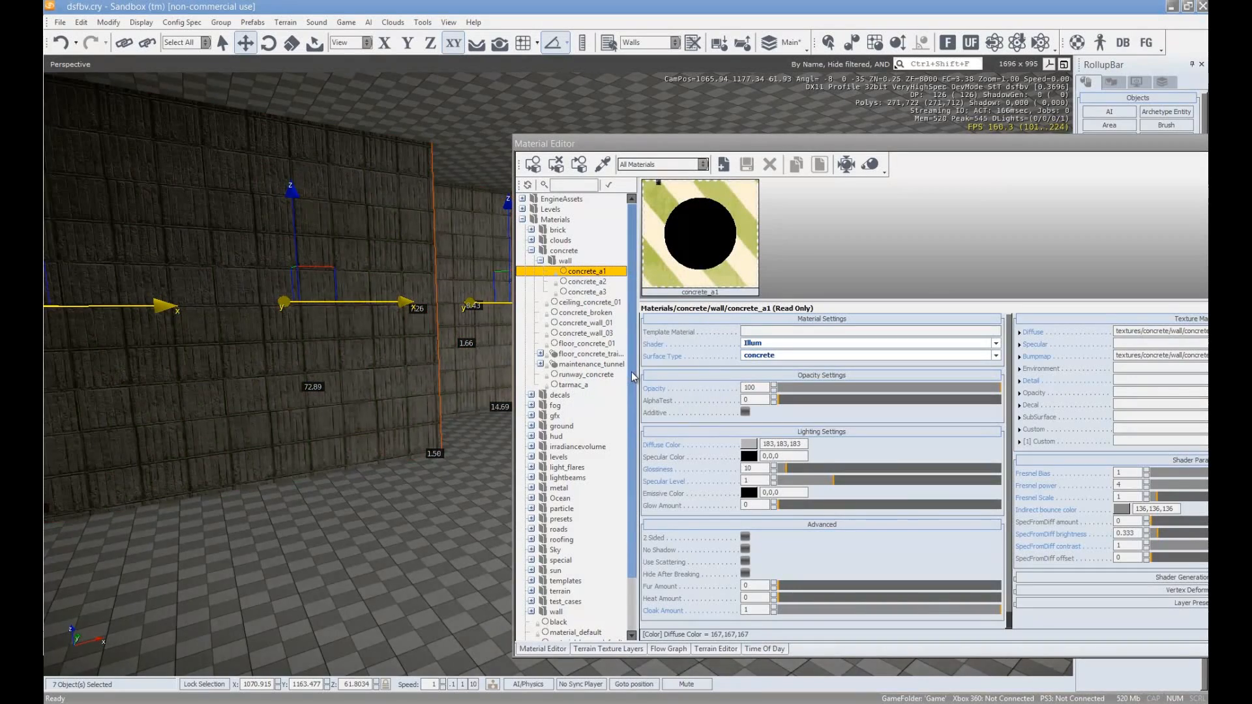
# Assign concrete_wall_01 to the selected walls again and inspect it from close up
pyautogui.click(543, 264)
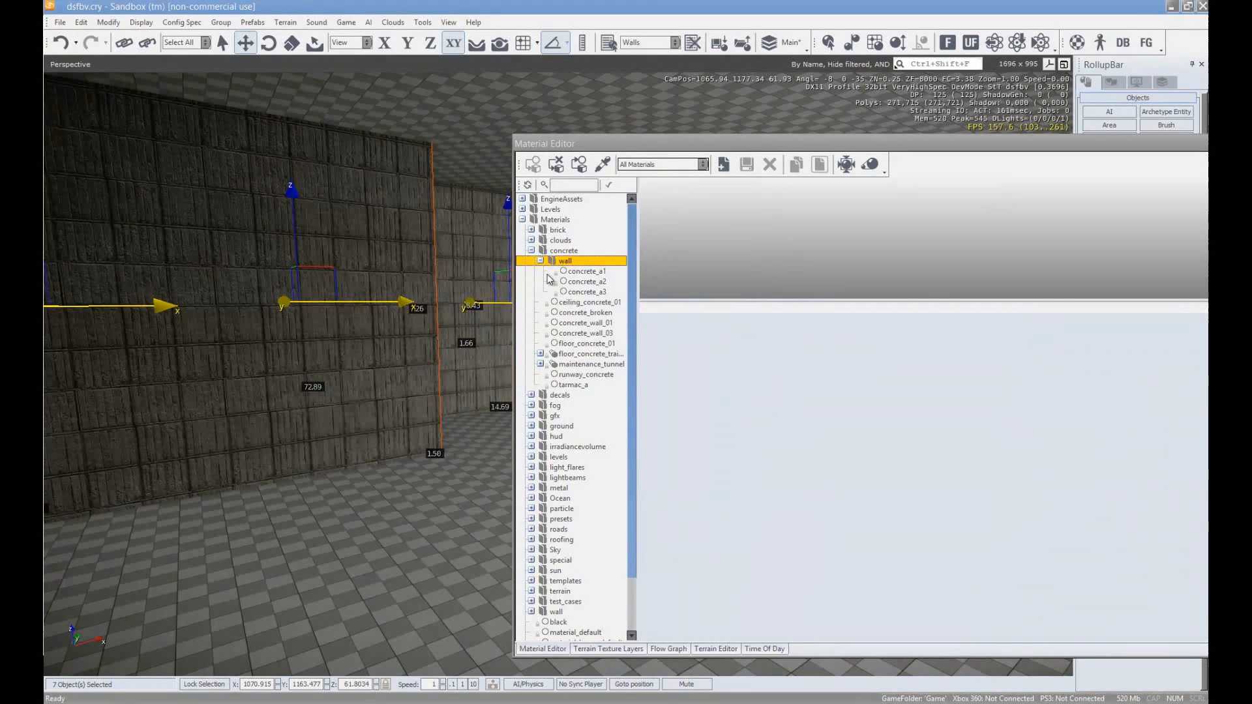
pyautogui.rightClick(587, 323)
pyautogui.click(654, 422)
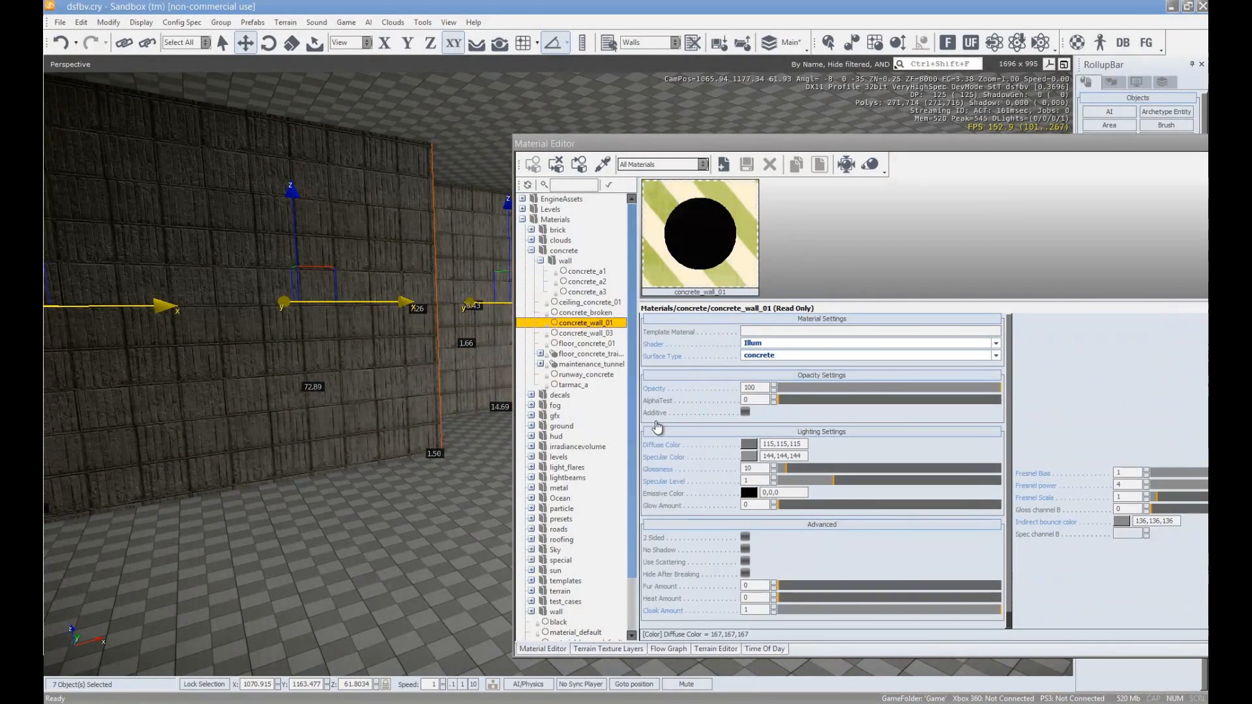
pyautogui.moveTo(358, 371); pyautogui.dragTo(359, 373, button='right')
pyautogui.press('w')
# Assign the concrete_wall_03 material to the selected walls and check it around the room
pyautogui.rightClick(596, 335)
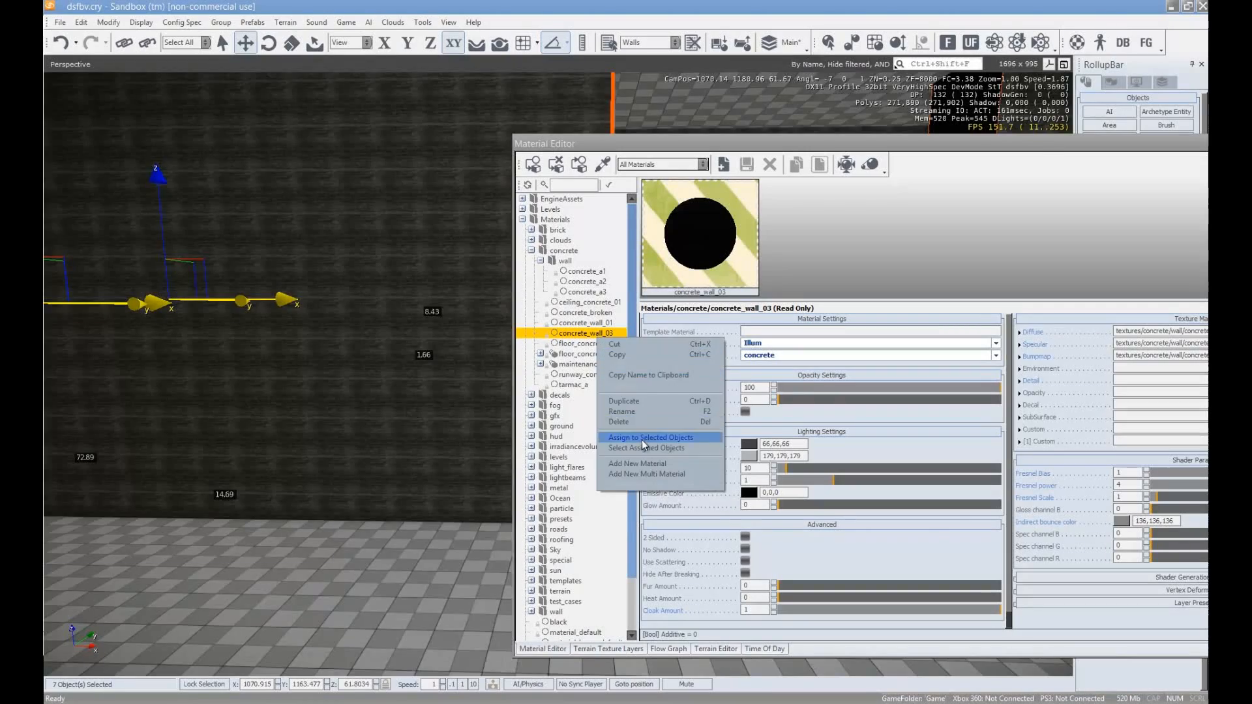
pyautogui.click(642, 441)
pyautogui.moveTo(483, 383); pyautogui.dragTo(483, 383, button='right')
pyautogui.press('s')
pyautogui.moveTo(410, 366); pyautogui.dragTo(444, 329, button='right')
pyautogui.press('w')
pyautogui.press('w')
pyautogui.press('w')
pyautogui.press('d')
# Set the diffuse color of concrete_wall_03 to a brownish 101,97,71
pyautogui.moveTo(662, 146); pyautogui.dragTo(1065, 171)
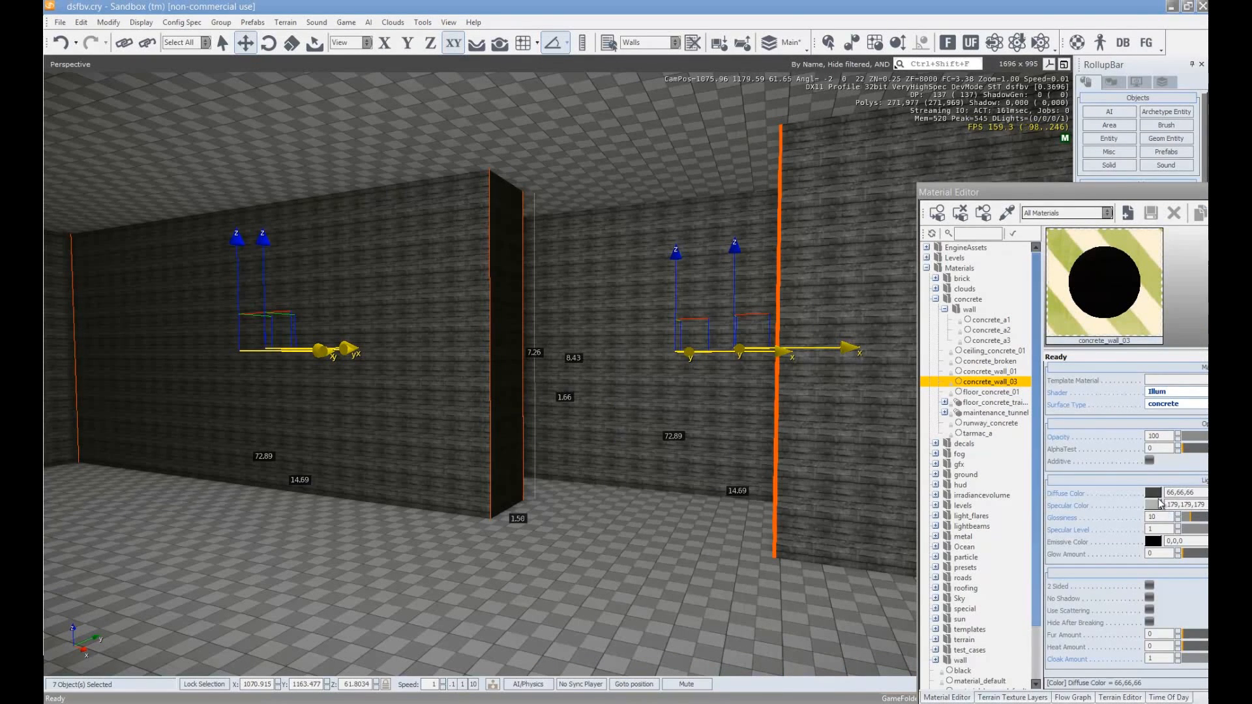
pyautogui.click(1156, 494)
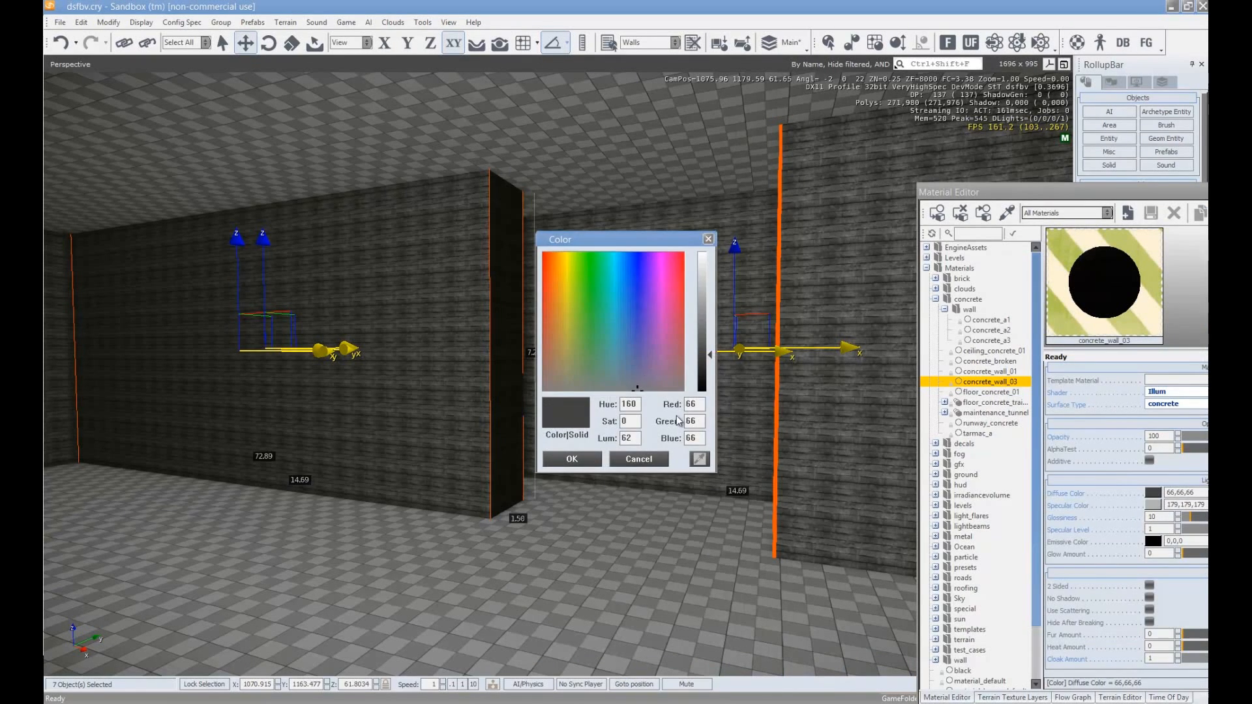
pyautogui.click(562, 369)
pyautogui.moveTo(709, 355); pyautogui.dragTo(706, 345)
pyautogui.click(572, 459)
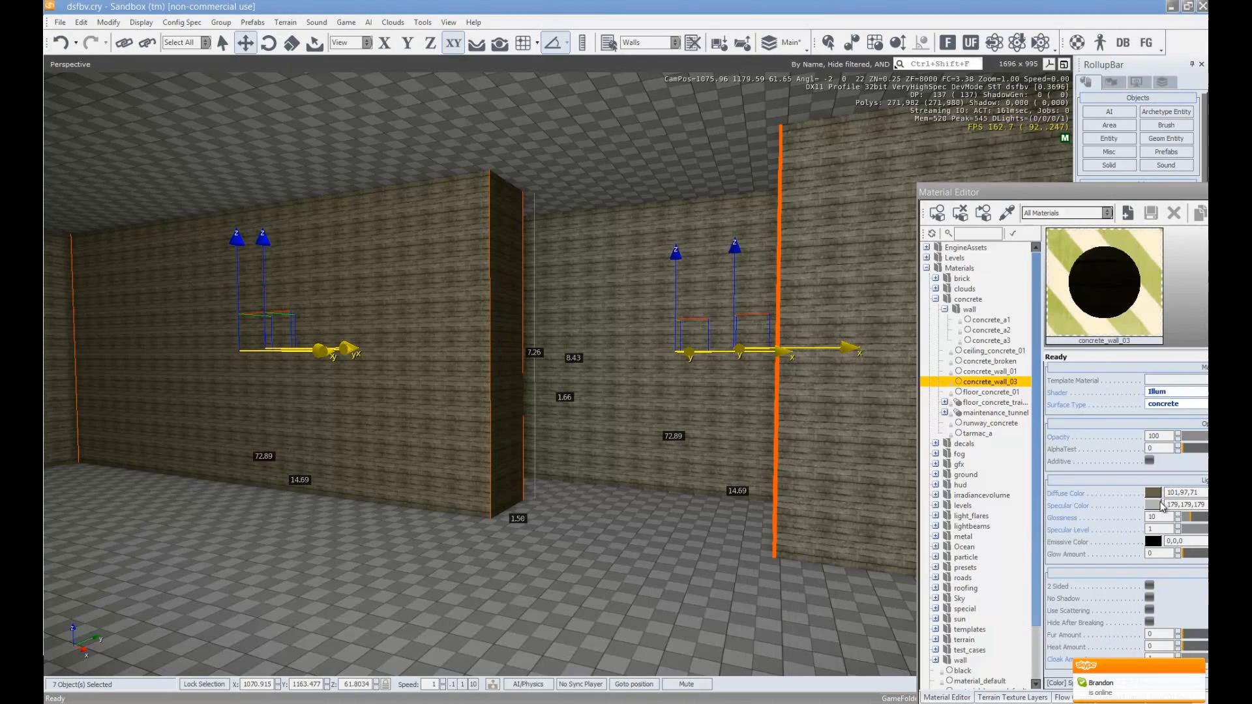
pyautogui.moveTo(1086, 197); pyautogui.dragTo(957, 151)
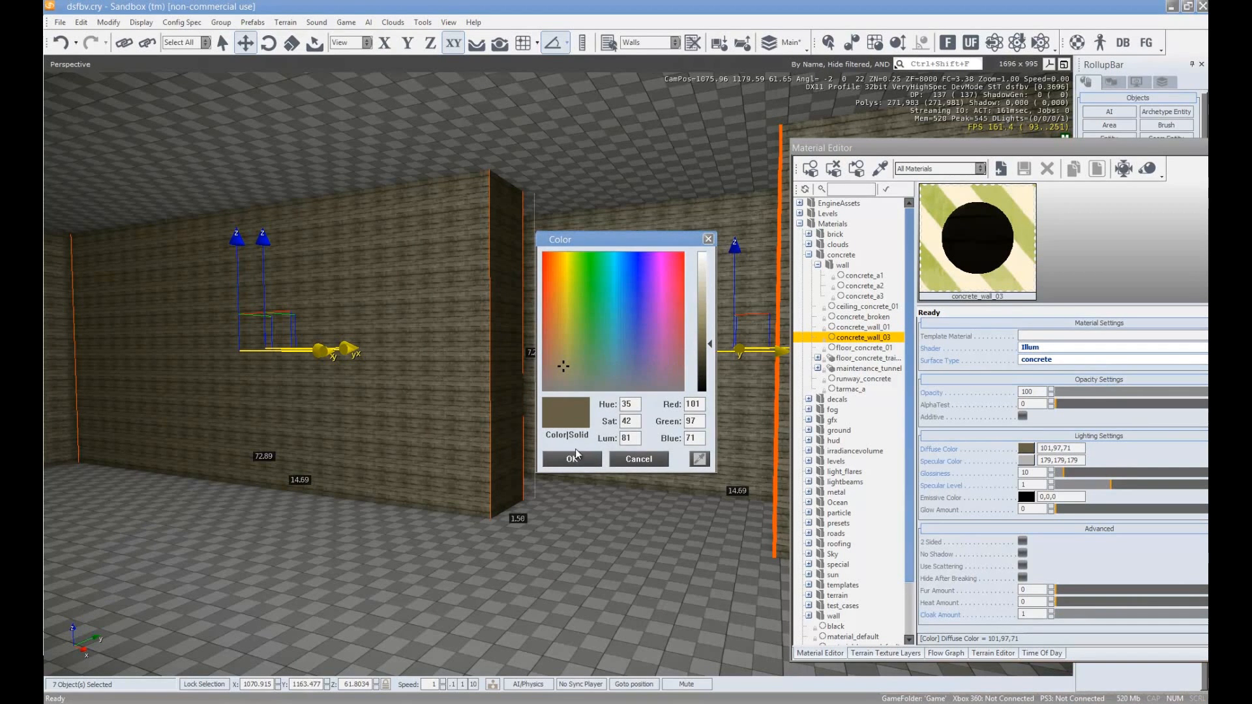
pyautogui.click(574, 458)
# Set the specular color of concrete_wall_03 to a warm yellow 244,217,134
pyautogui.click(1026, 460)
pyautogui.click(560, 348)
pyautogui.moveTo(704, 295)
pyautogui.mouseDown()
pyautogui.moveTo(709, 267)
pyautogui.moveTo(710, 289)
pyautogui.mouseUp()
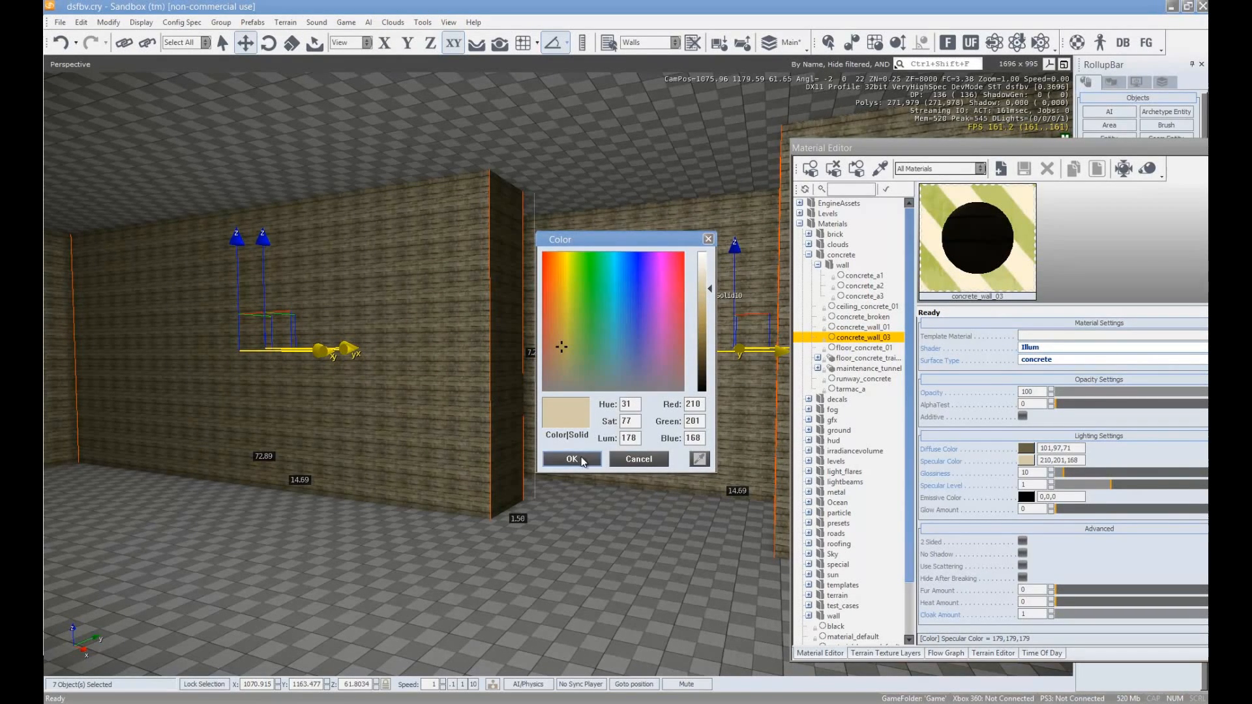
pyautogui.moveTo(557, 287); pyautogui.dragTo(561, 274)
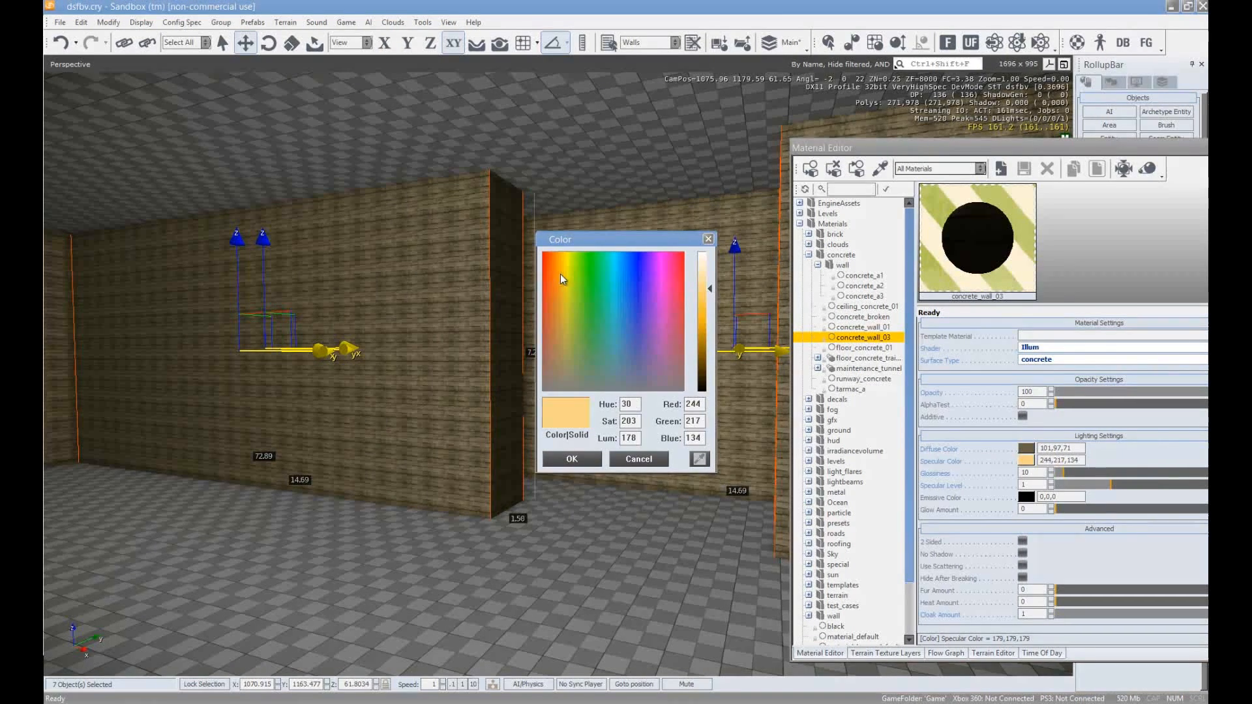
pyautogui.click(572, 459)
# Set the glossiness of concrete_wall_03 to 108 and its specular level to 2.4
pyautogui.moveTo(1094, 474)
pyautogui.mouseDown()
pyautogui.moveTo(1207, 478)
pyautogui.moveTo(1149, 488)
pyautogui.moveTo(1191, 493)
pyautogui.mouseUp()
pyautogui.moveTo(1032, 154); pyautogui.dragTo(482, 254)
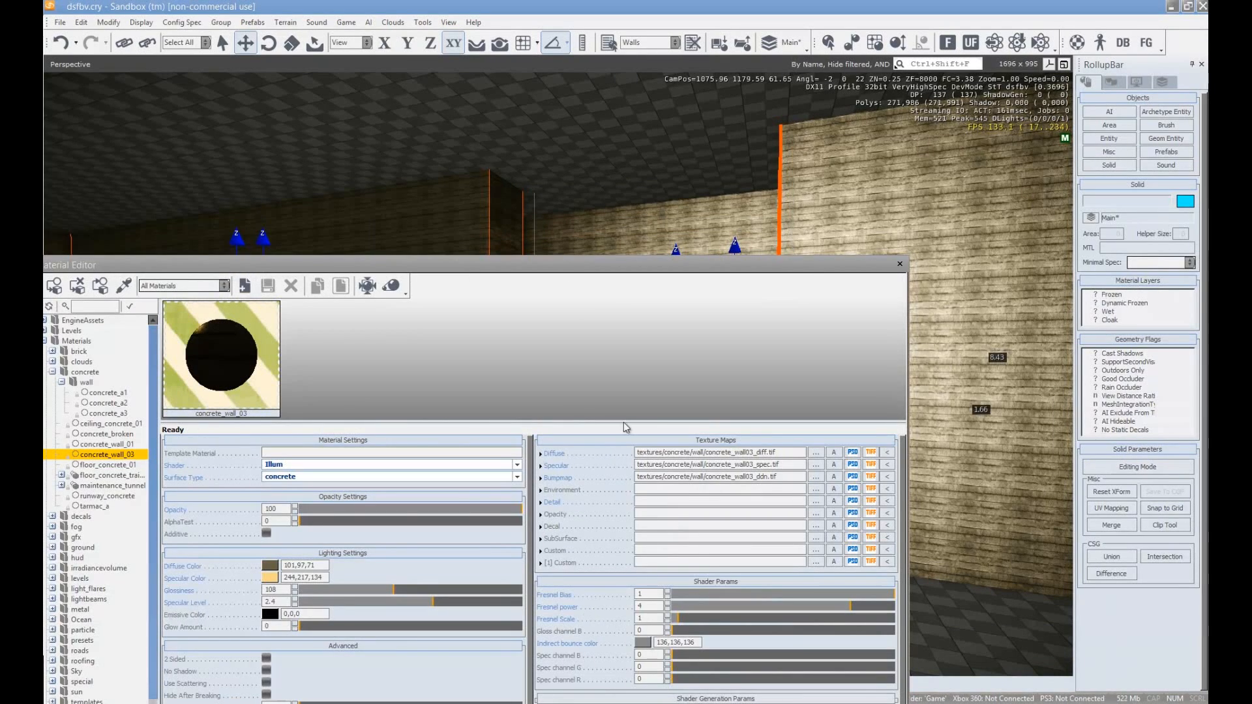
pyautogui.moveTo(567, 266); pyautogui.dragTo(516, 150)
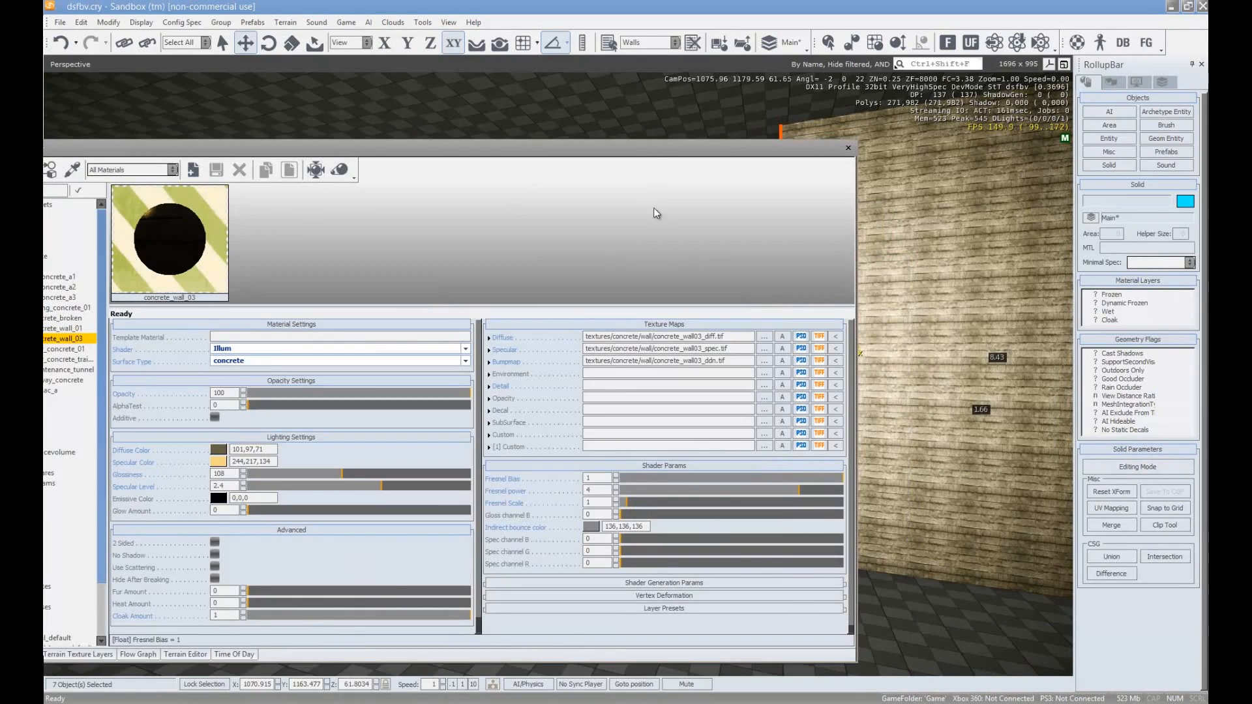
# Set the Fresnel power of concrete_wall_03 to 1.287 and the Fresnel scale to 30.44, and check the walls
pyautogui.moveTo(637, 150); pyautogui.dragTo(331, 133)
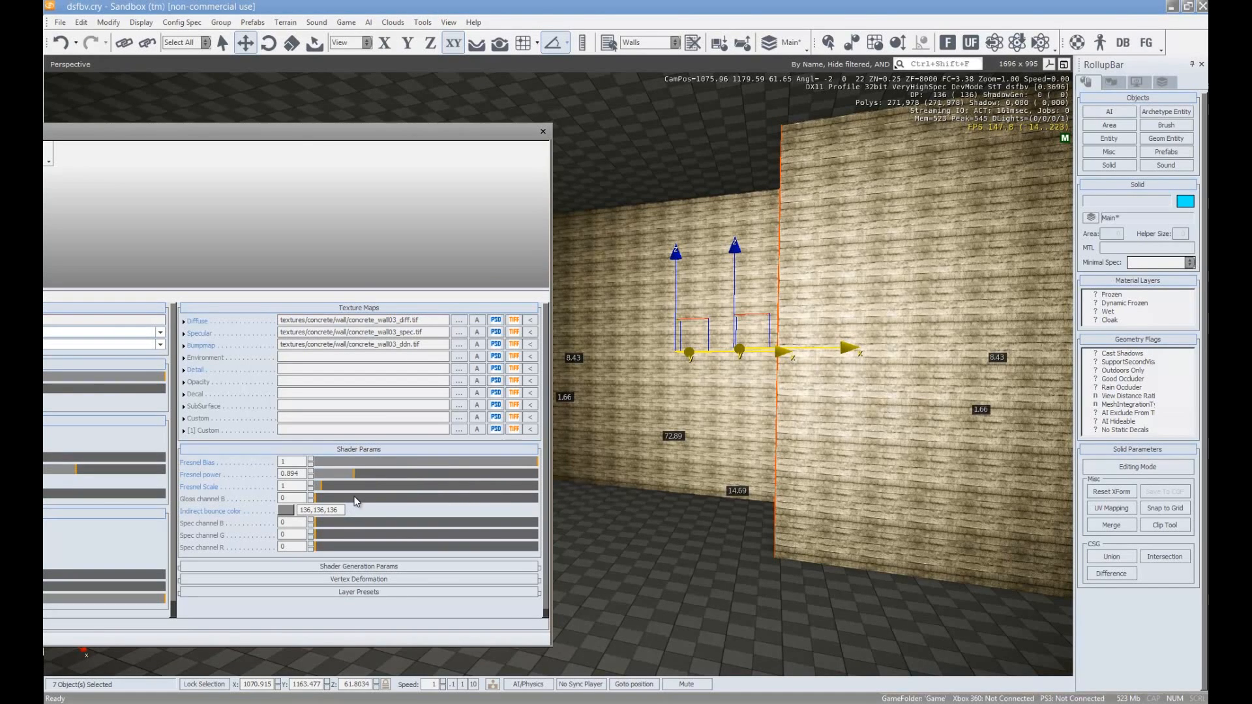
pyautogui.moveTo(394, 486); pyautogui.dragTo(528, 489)
pyautogui.moveTo(367, 134); pyautogui.dragTo(1251, 188)
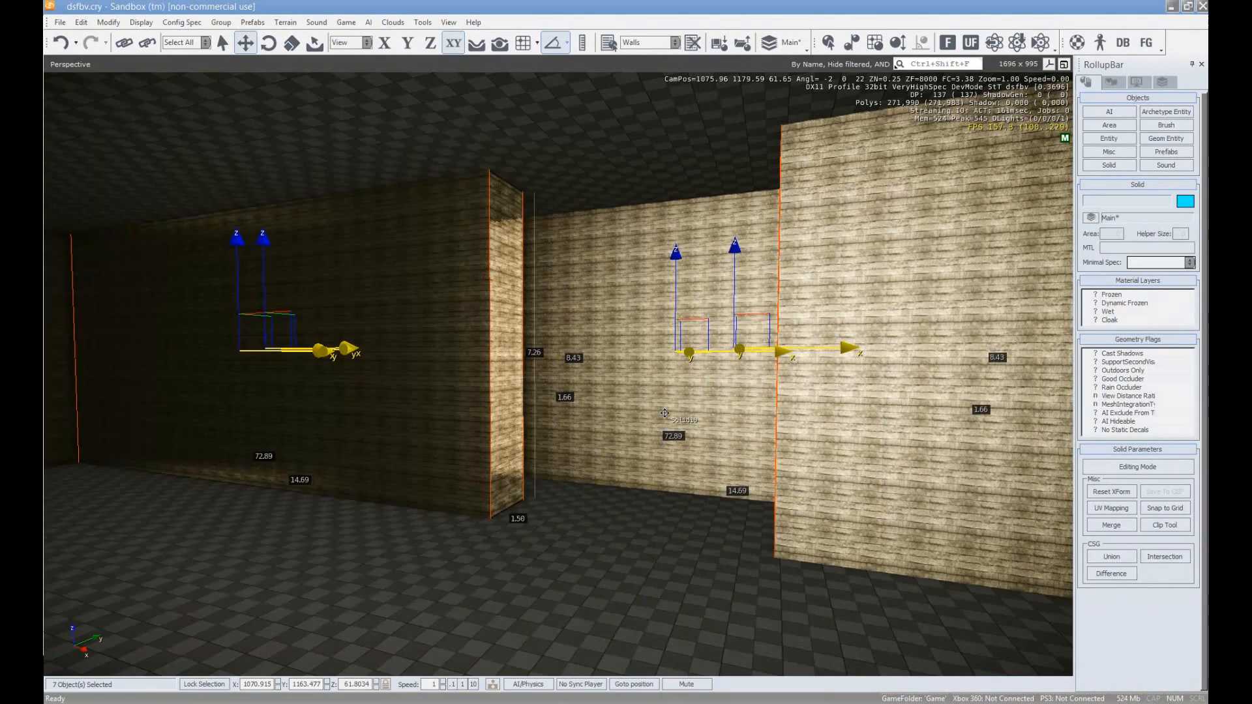
pyautogui.moveTo(667, 414); pyautogui.dragTo(711, 422, button='right')
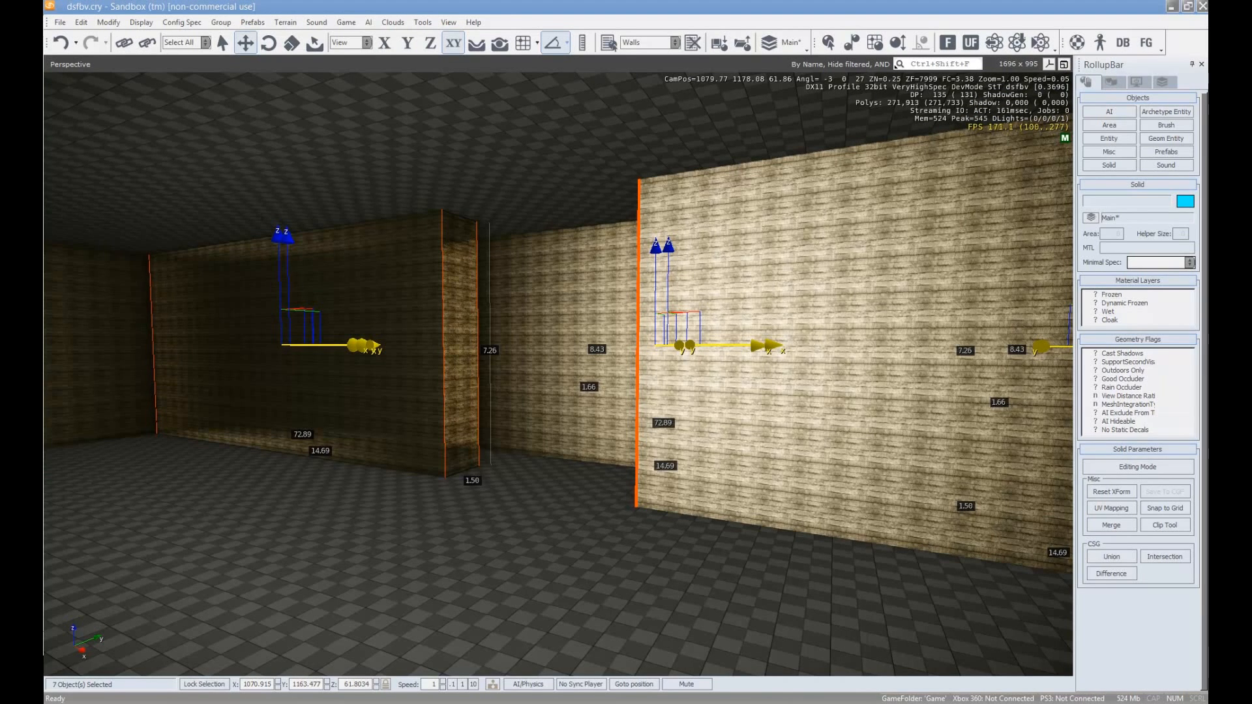
# Lower the glossiness of concrete_wall_03 and clear the Material Editor from the viewport
pyautogui.press('m')
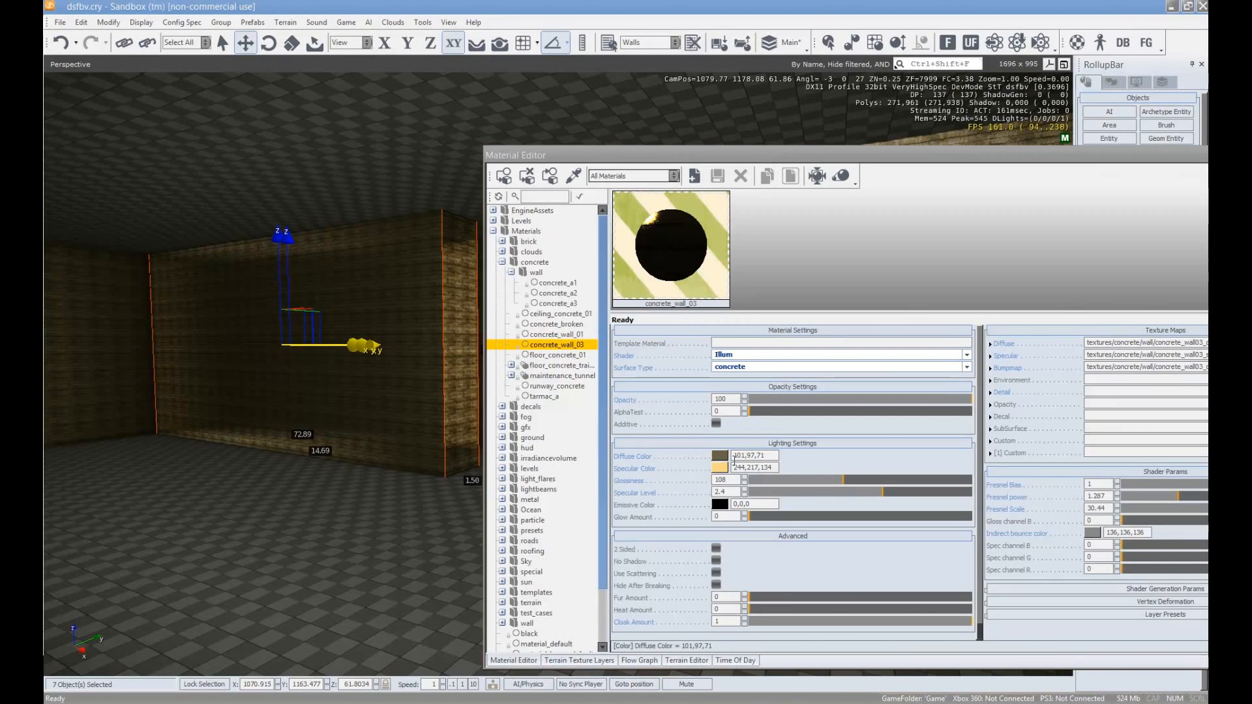
pyautogui.moveTo(751, 478); pyautogui.dragTo(781, 482)
pyautogui.moveTo(733, 159); pyautogui.dragTo(1251, 177)
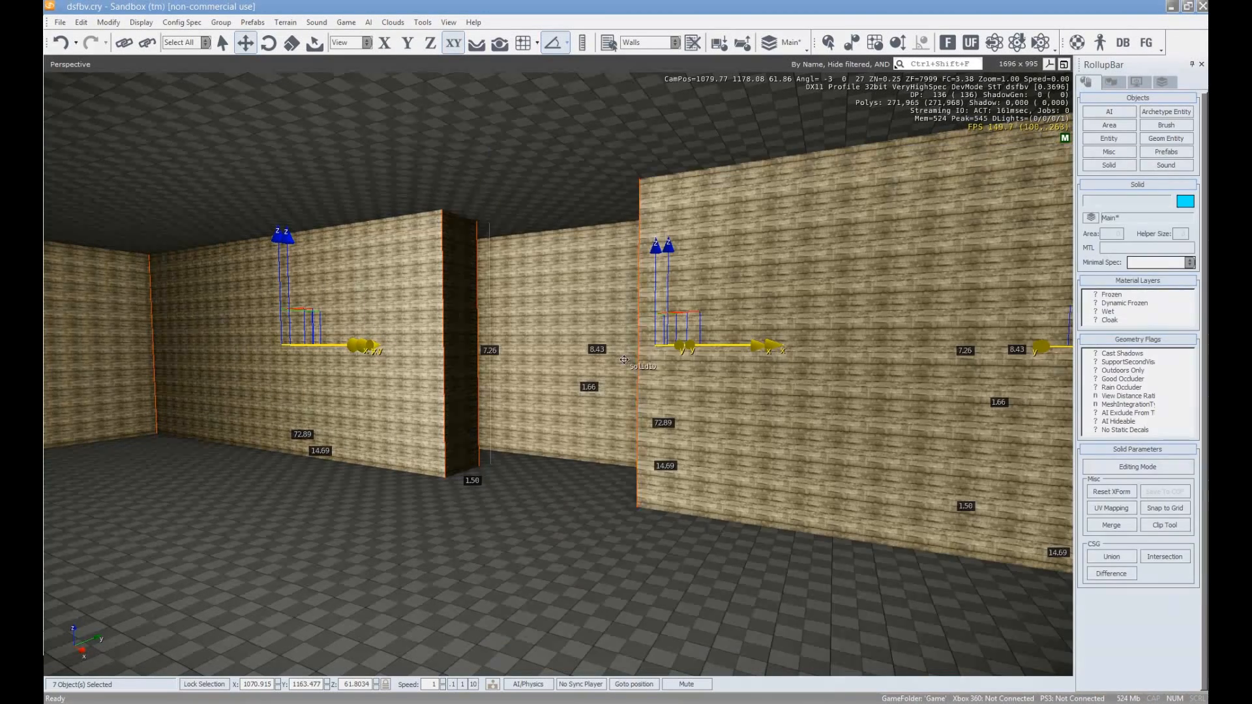
# Select the floor solid of the room
pyautogui.moveTo(677, 362); pyautogui.dragTo(630, 421, button='right')
pyautogui.click(566, 485)
pyautogui.moveTo(755, 496); pyautogui.dragTo(736, 477, button='right')
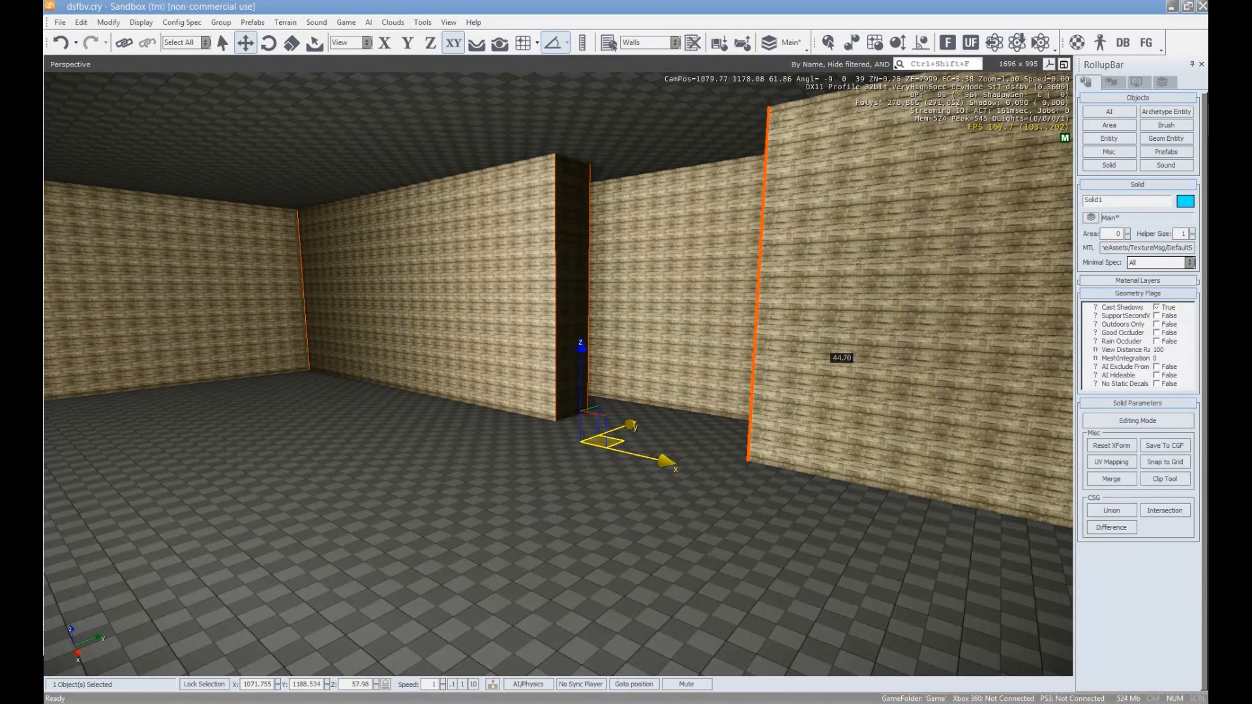
# Assign the concrete_wall_01 material to the selected floor solid and inspect the floor
pyautogui.moveTo(1251, 177); pyautogui.dragTo(807, 156)
pyautogui.rightClick(781, 334)
pyautogui.click(834, 433)
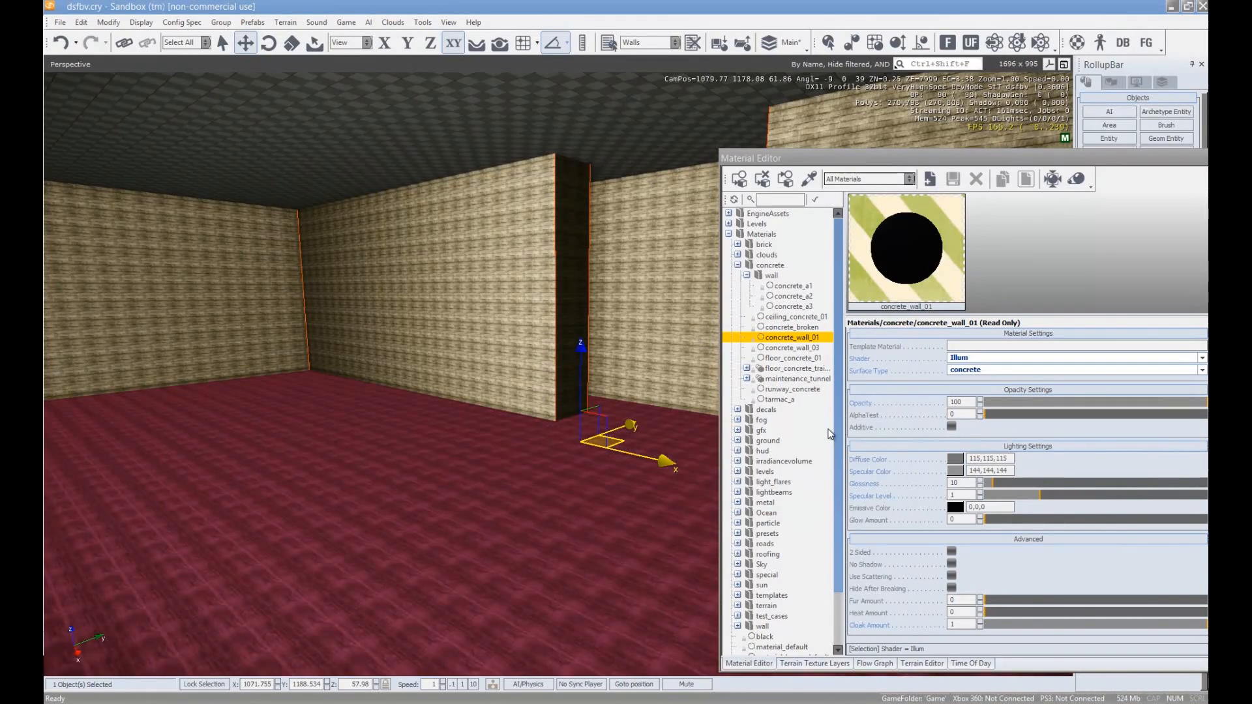
pyautogui.moveTo(470, 418); pyautogui.dragTo(480, 443, button='right')
pyautogui.click(791, 339)
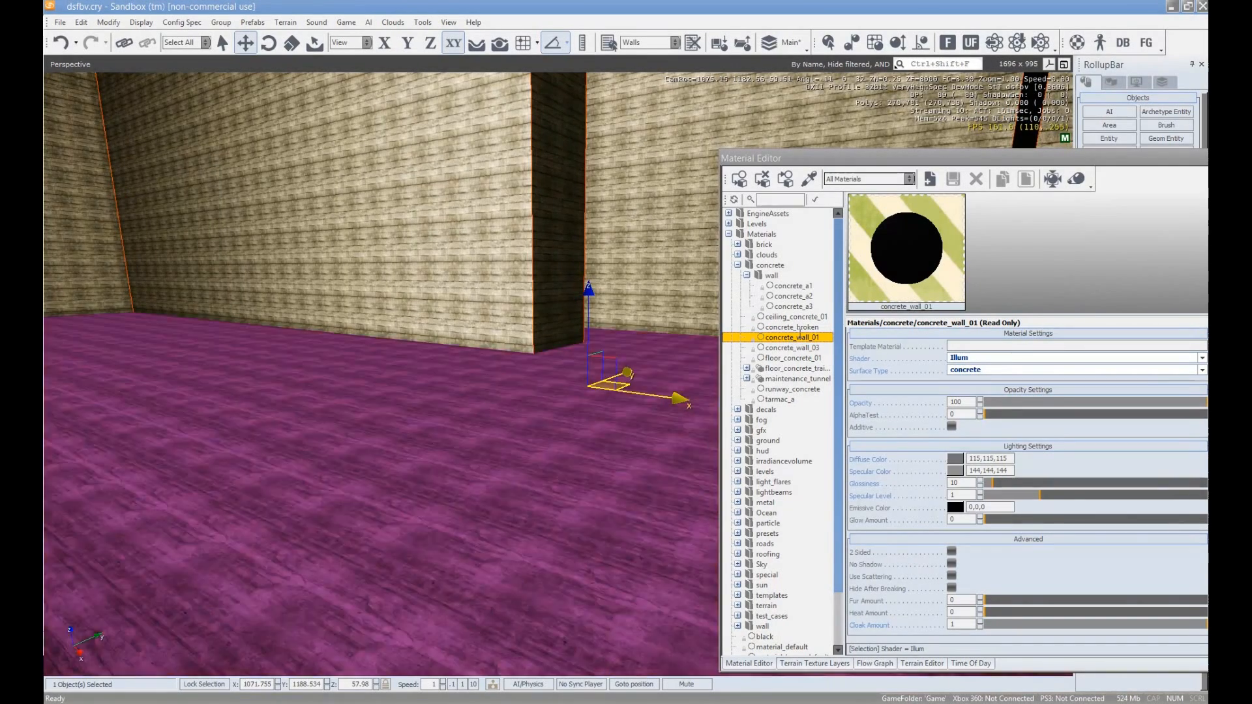
pyautogui.moveTo(599, 441); pyautogui.dragTo(603, 444, button='right')
# Set the diffuse color of concrete_wall_01 to 198,211,194 and check the floor
pyautogui.click(955, 459)
pyautogui.moveTo(701, 311); pyautogui.dragTo(702, 274)
pyautogui.moveTo(637, 317); pyautogui.dragTo(565, 347)
pyautogui.moveTo(704, 290); pyautogui.dragTo(712, 280)
pyautogui.moveTo(584, 346); pyautogui.dragTo(628, 369)
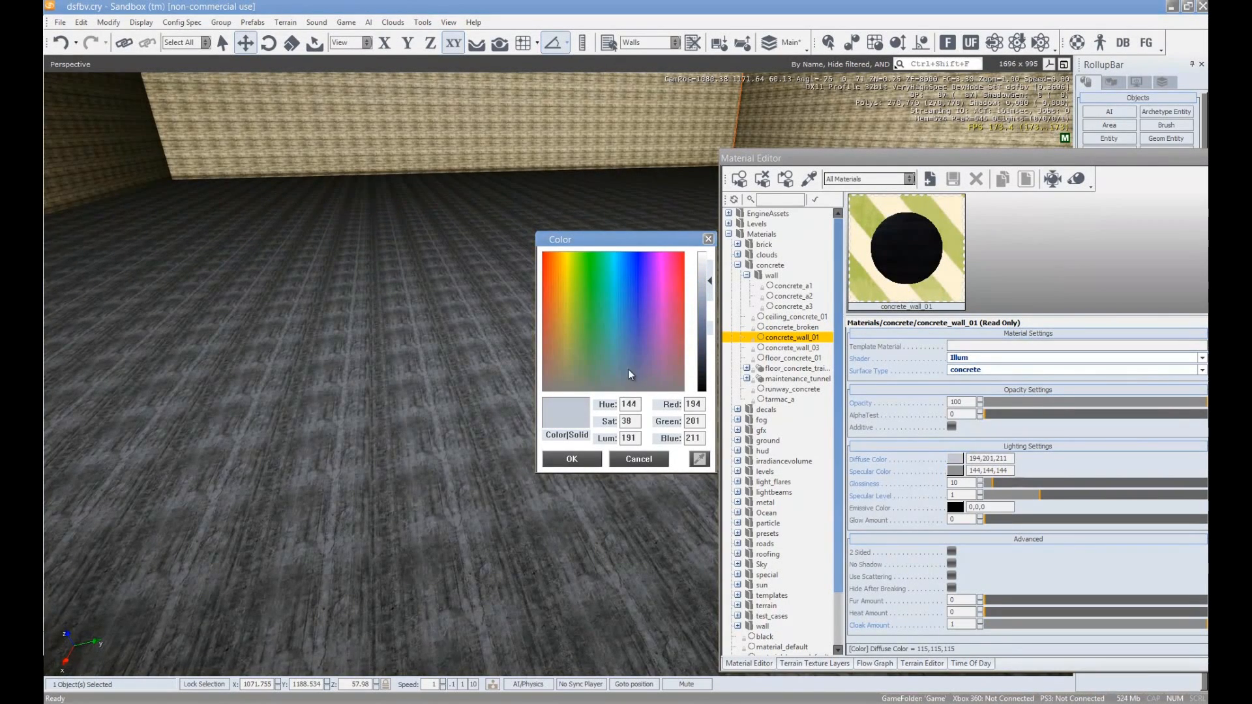
pyautogui.click(572, 458)
pyautogui.moveTo(495, 417); pyautogui.dragTo(368, 352, button='right')
pyautogui.moveTo(365, 354); pyautogui.dragTo(366, 353, button='right')
pyautogui.press('s')
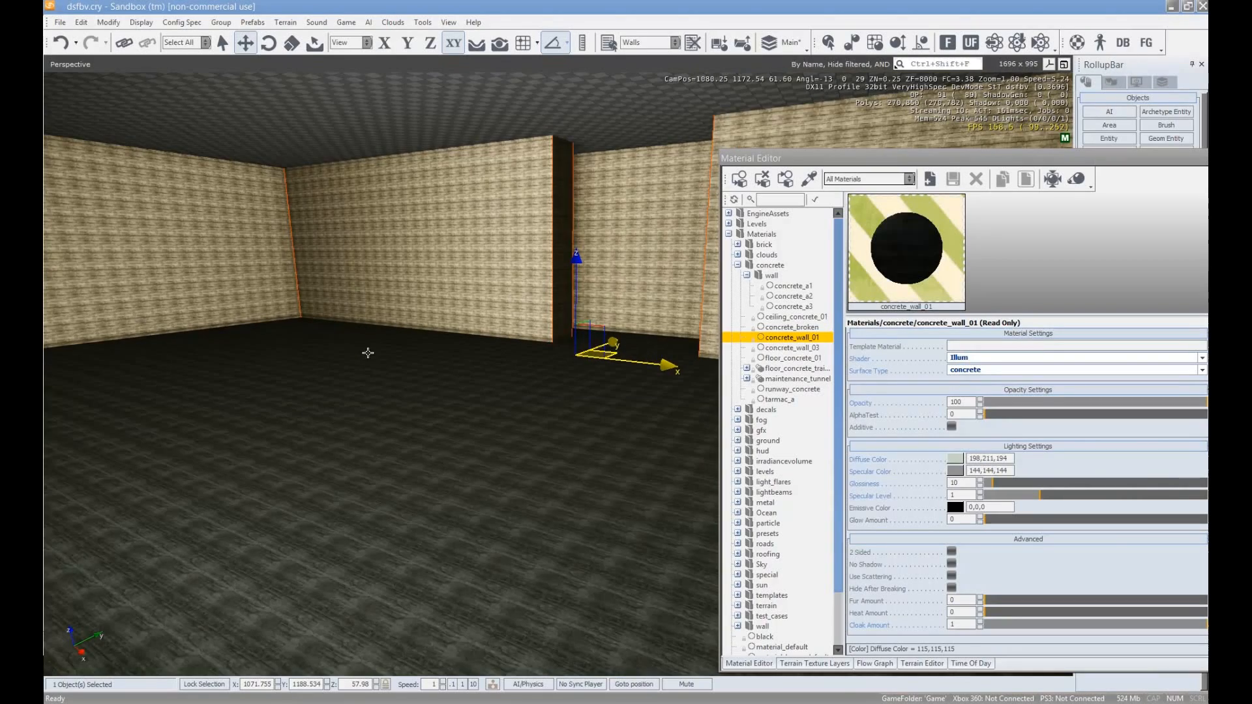
# Darken the diffuse color of concrete_wall_03 to 46,50,41
pyautogui.click(785, 348)
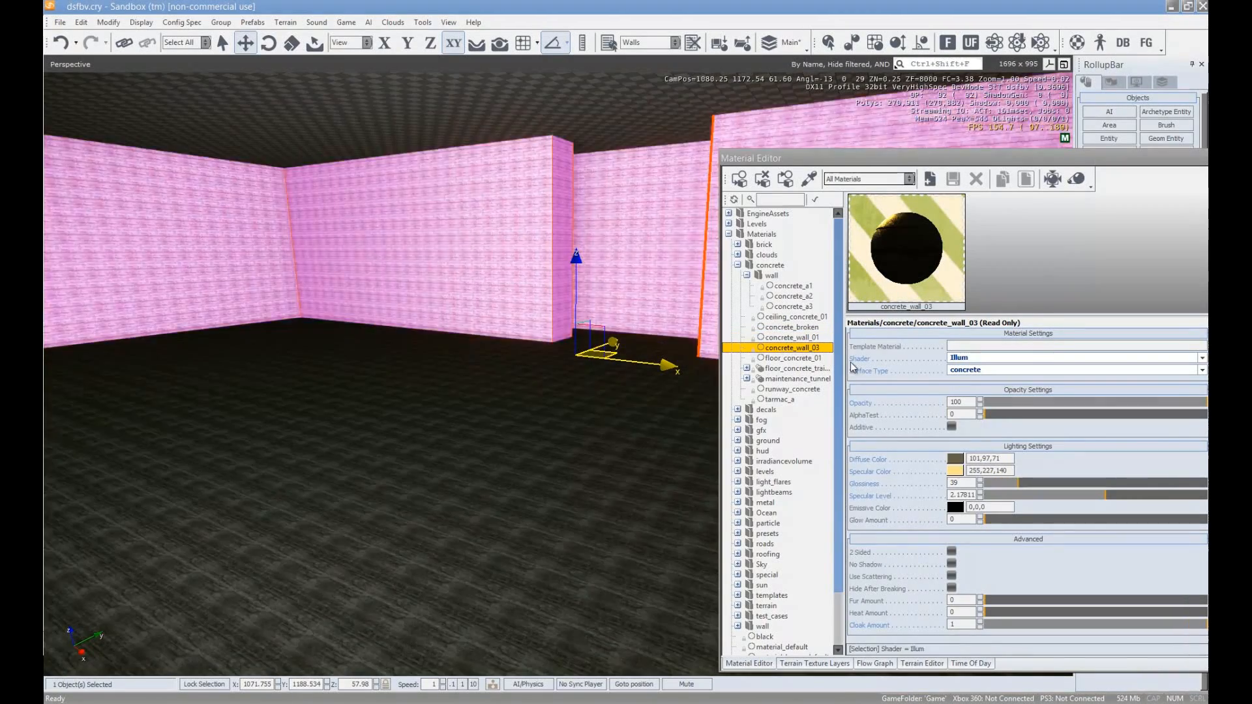
pyautogui.click(955, 459)
pyautogui.click(709, 310)
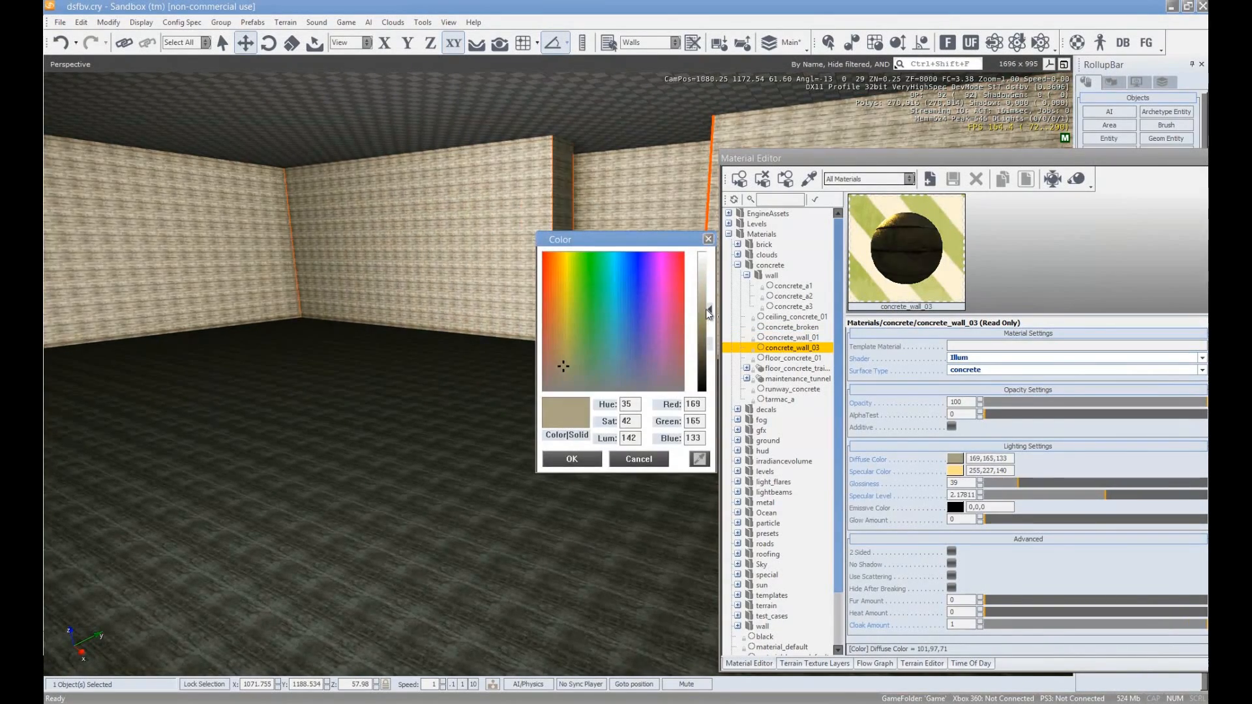
pyautogui.click(577, 377)
pyautogui.moveTo(709, 349); pyautogui.dragTo(709, 372)
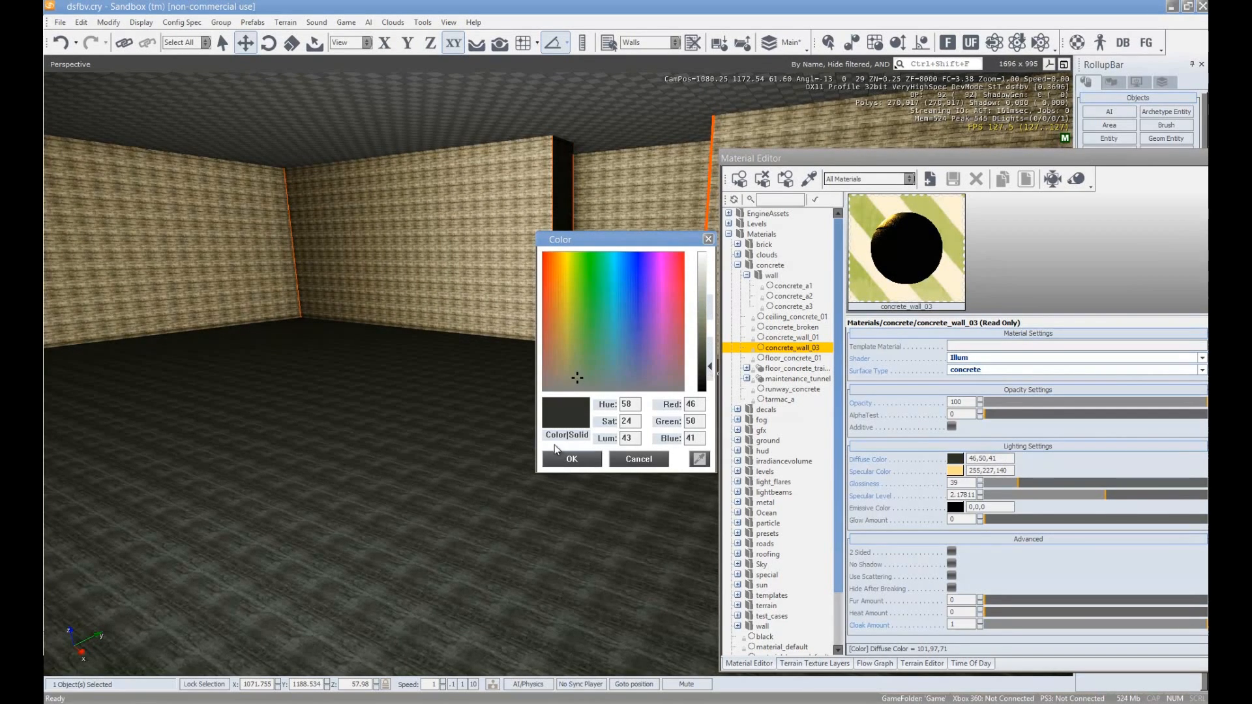
pyautogui.click(567, 459)
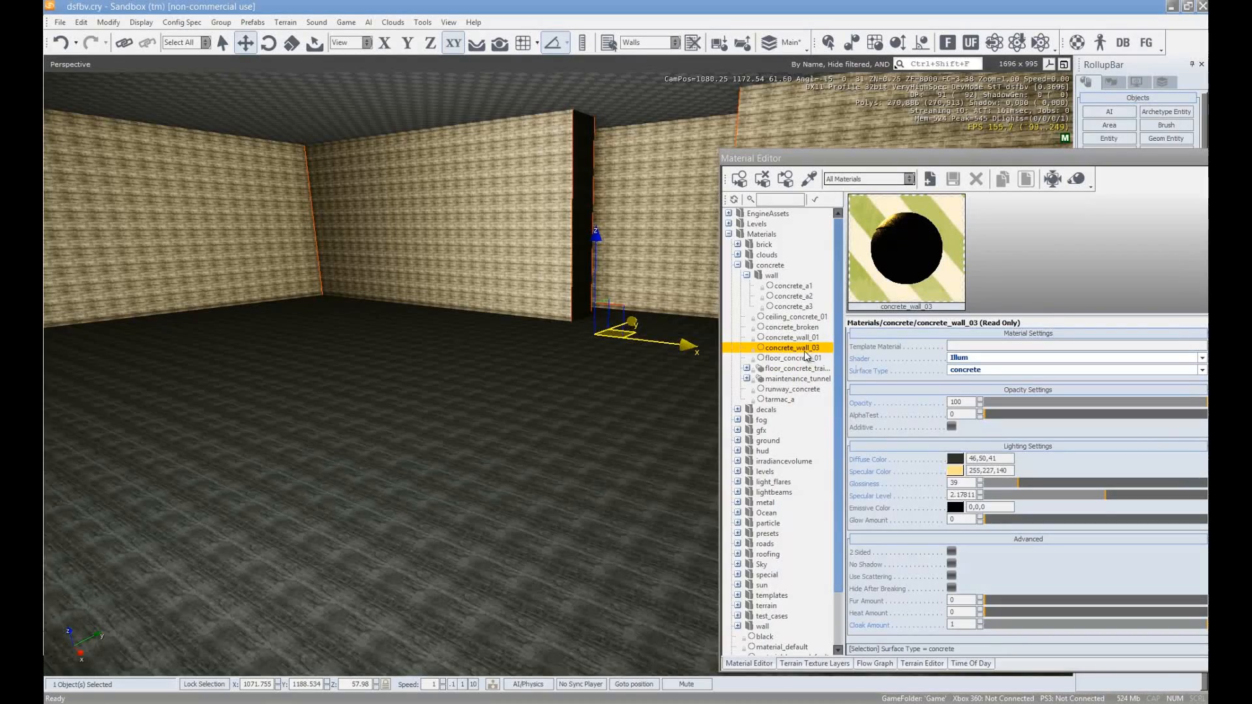
# Set the specular color of concrete_wall_01 to the warm yellow 247,227,149
pyautogui.click(792, 337)
pyautogui.moveTo(560, 404)
pyautogui.mouseDown(button='right')
pyautogui.moveTo(559, 382)
pyautogui.moveTo(557, 394)
pyautogui.mouseUp(button='right')
pyautogui.press('w')
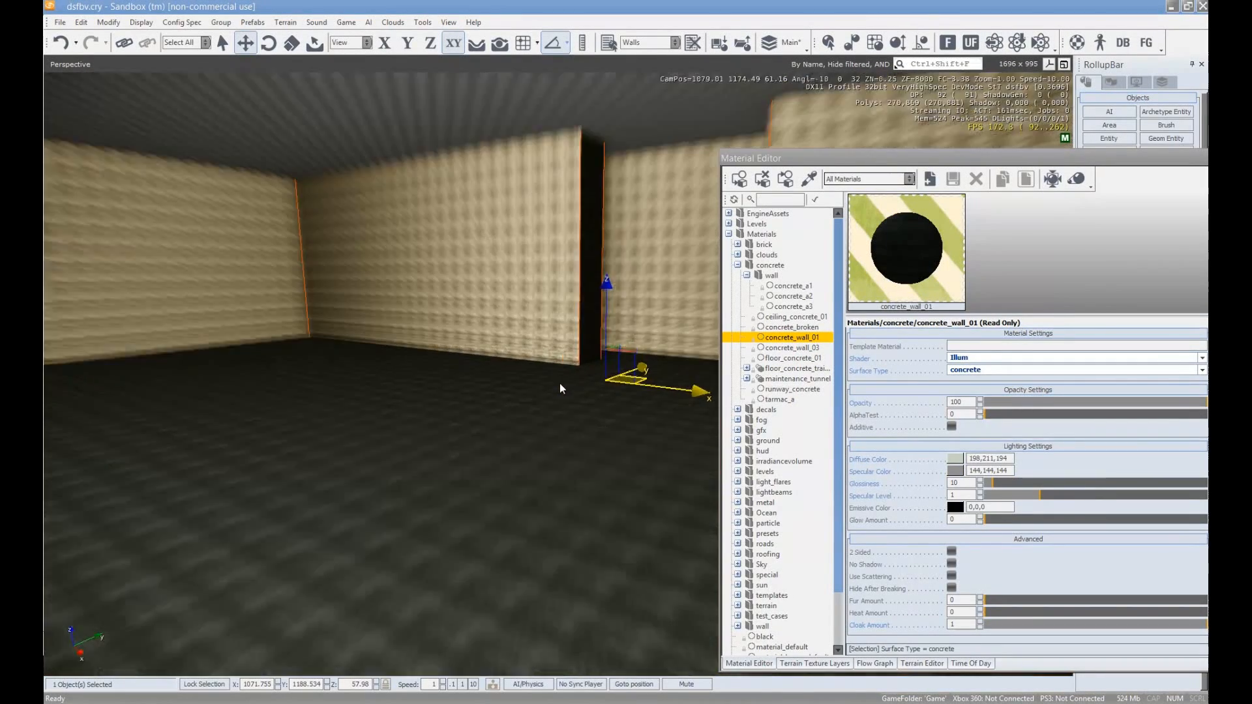
pyautogui.click(956, 471)
pyautogui.moveTo(585, 329); pyautogui.dragTo(562, 272)
pyautogui.click(710, 291)
pyautogui.click(568, 454)
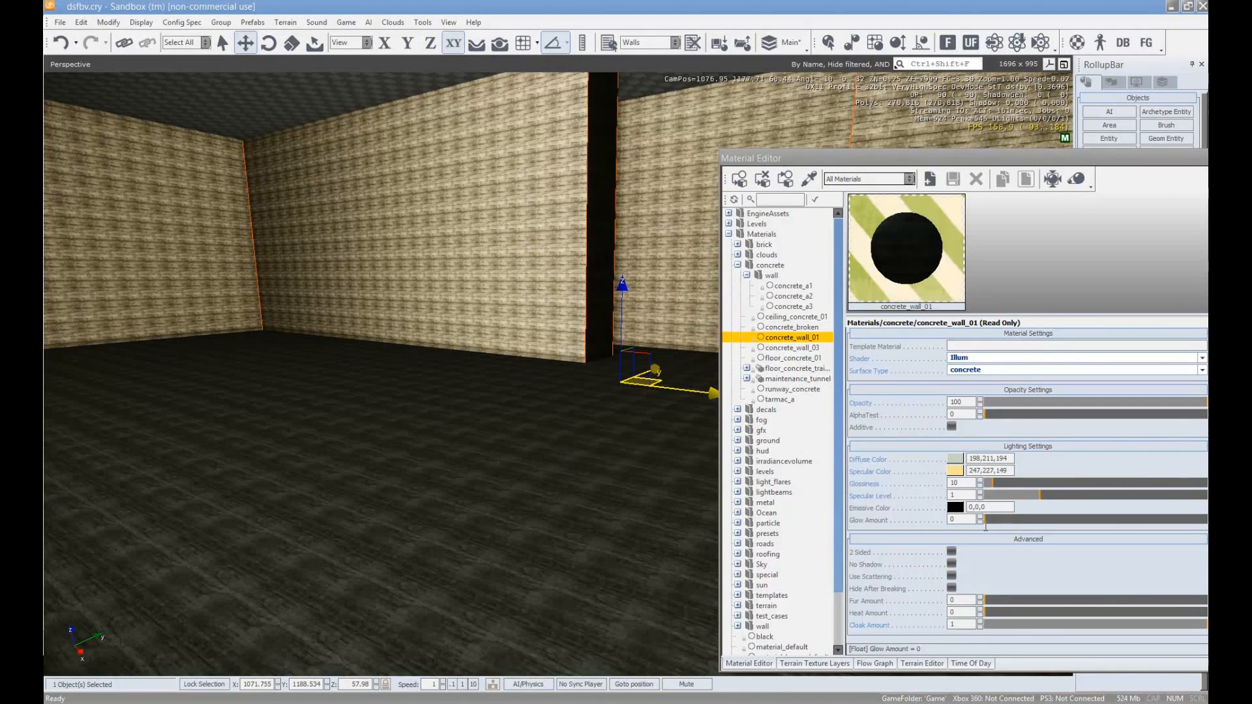
# Set the glossiness of concrete_wall_01 to 49
pyautogui.moveTo(1055, 480)
pyautogui.mouseDown()
pyautogui.moveTo(1032, 486)
pyautogui.moveTo(1080, 478)
pyautogui.moveTo(1030, 471)
pyautogui.mouseUp()
pyautogui.rightClick(981, 482)
pyautogui.click(977, 488)
# Select the ceiling solid and assign the concrete_a2 material to it
pyautogui.moveTo(454, 248); pyautogui.dragTo(430, 183, button='right')
pyautogui.click(435, 195)
pyautogui.moveTo(573, 288)
pyautogui.mouseDown(button='right')
pyautogui.moveTo(543, 279)
pyautogui.moveTo(569, 274)
pyautogui.mouseUp(button='right')
pyautogui.rightClick(796, 304)
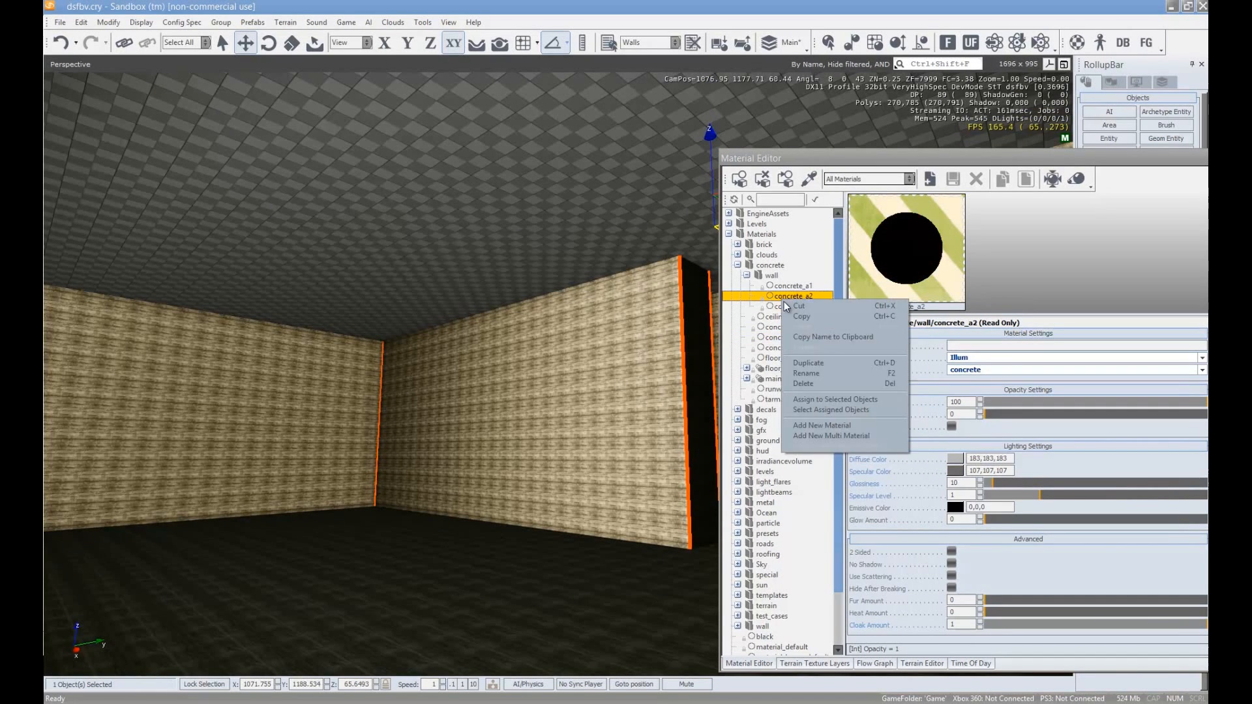
pyautogui.click(820, 403)
pyautogui.moveTo(502, 274); pyautogui.dragTo(502, 272, button='right')
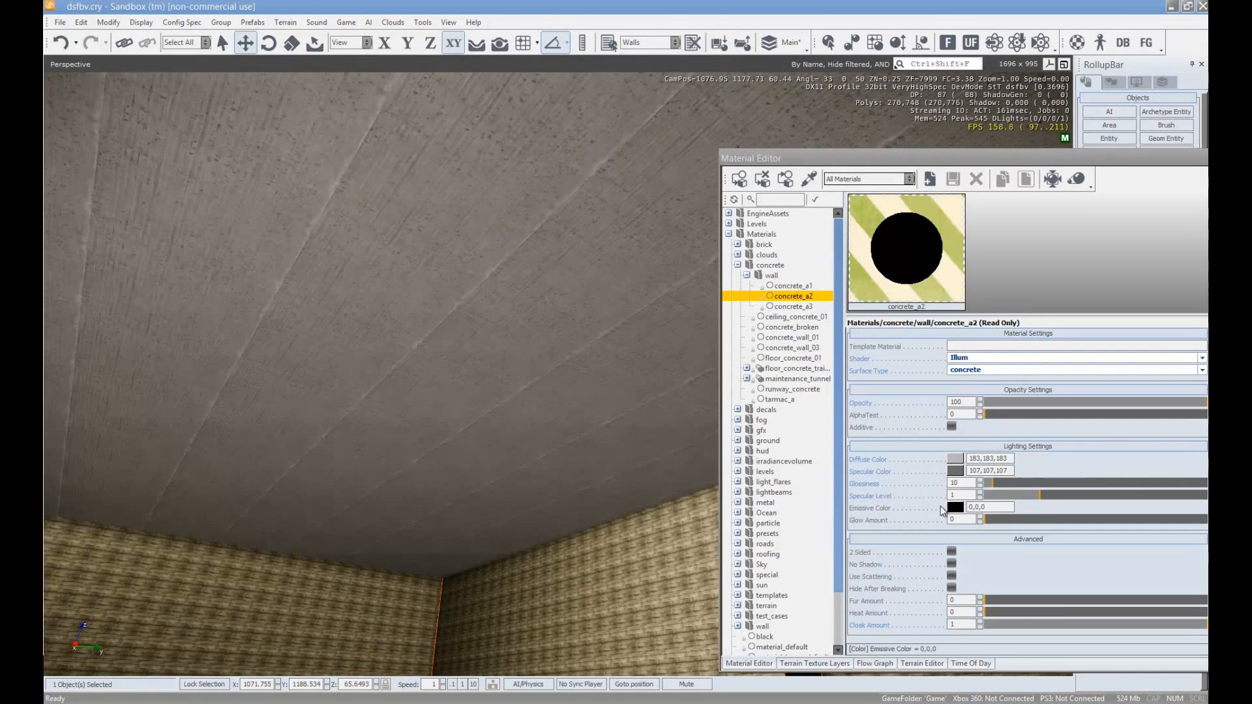
# Set the diffuse color of concrete_a2 to dark red 124,22,22 and its specular color to 150,150,150
pyautogui.click(954, 459)
pyautogui.moveTo(552, 294); pyautogui.dragTo(541, 292)
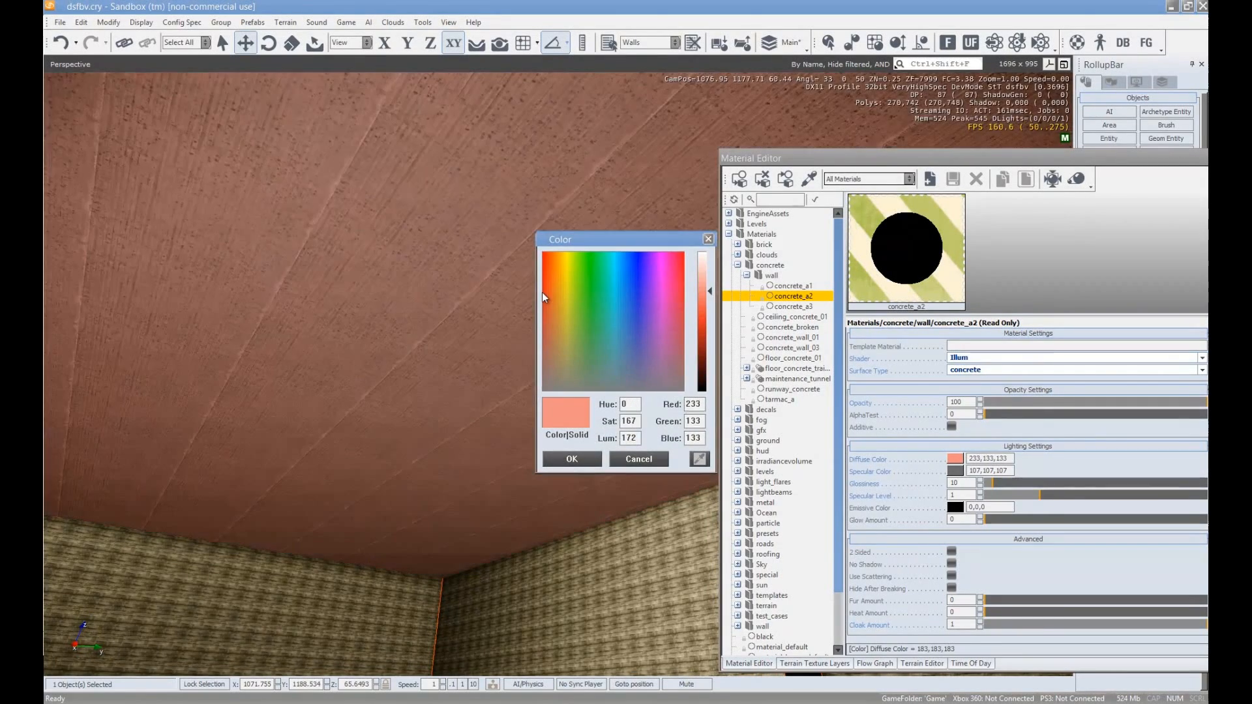
pyautogui.moveTo(711, 317); pyautogui.dragTo(713, 351)
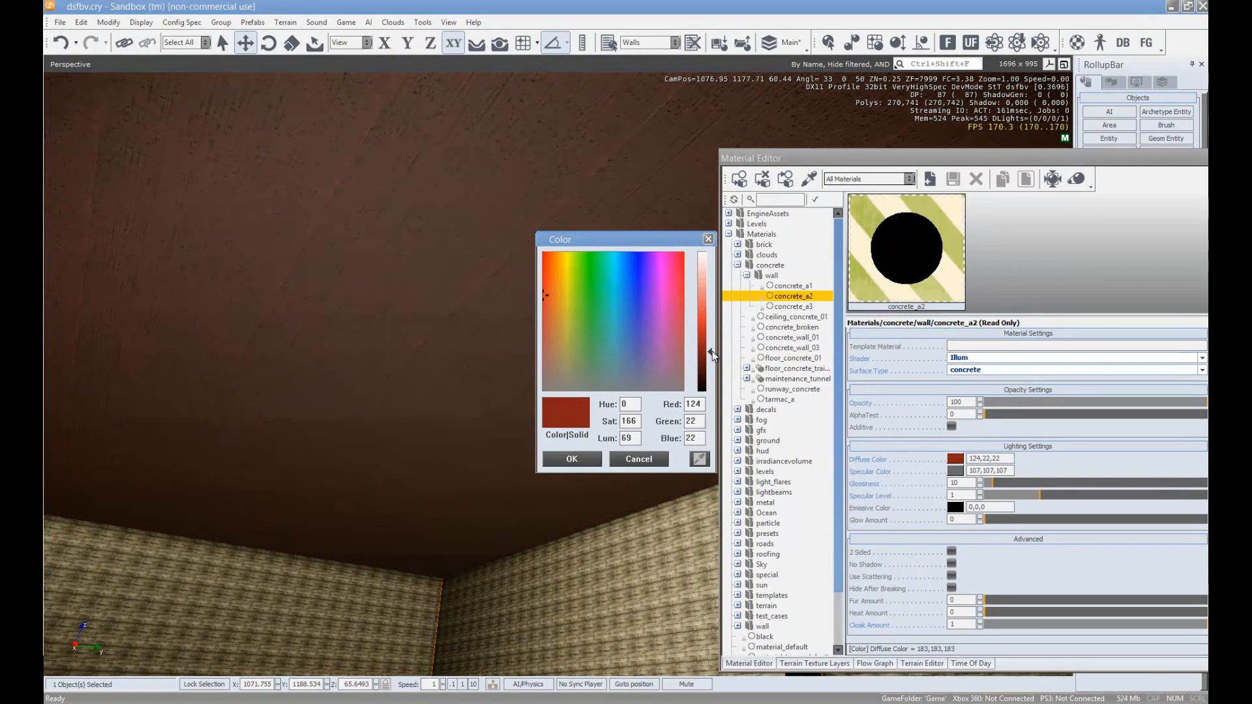
pyautogui.click(582, 460)
pyautogui.click(954, 471)
pyautogui.click(638, 389)
pyautogui.moveTo(703, 296); pyautogui.dragTo(711, 309)
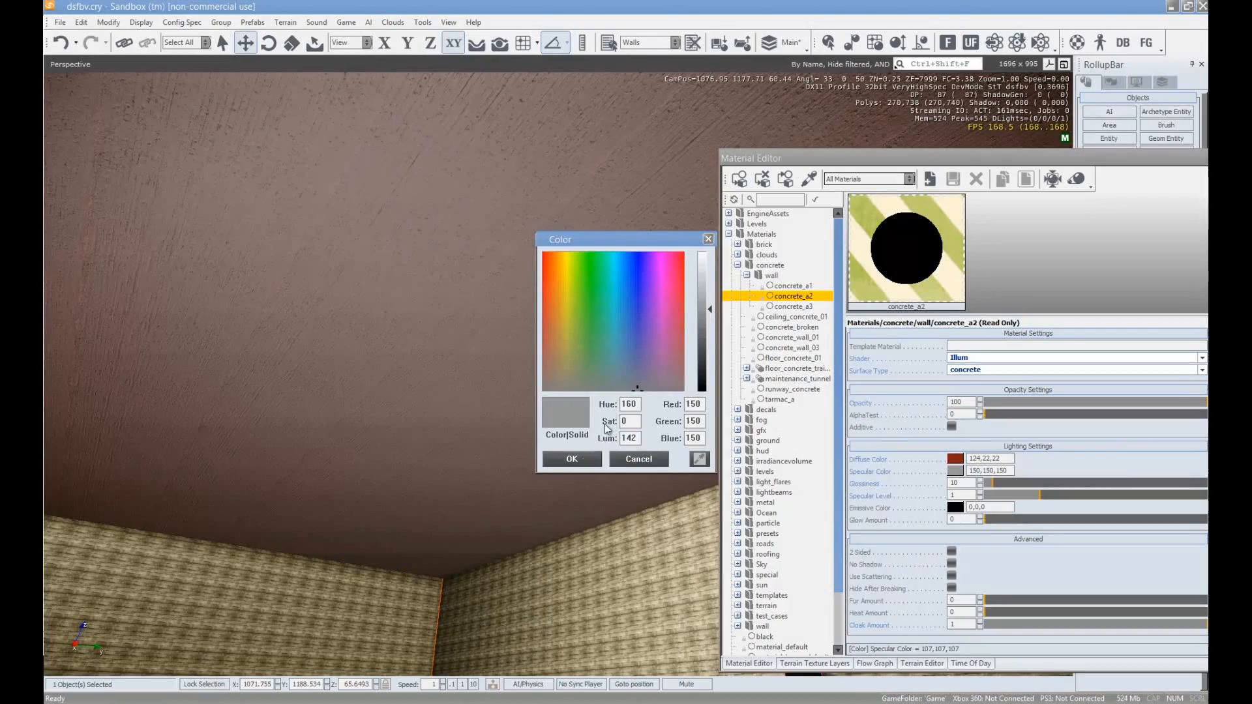
pyautogui.click(589, 460)
# Set the glossiness of concrete_a2 to 53 and its specular level to 0.9, and check the ceiling
pyautogui.moveTo(1010, 484)
pyautogui.mouseDown()
pyautogui.moveTo(1045, 487)
pyautogui.moveTo(1030, 485)
pyautogui.mouseUp()
pyautogui.moveTo(1030, 496)
pyautogui.mouseDown()
pyautogui.moveTo(1066, 498)
pyautogui.moveTo(1034, 493)
pyautogui.mouseUp()
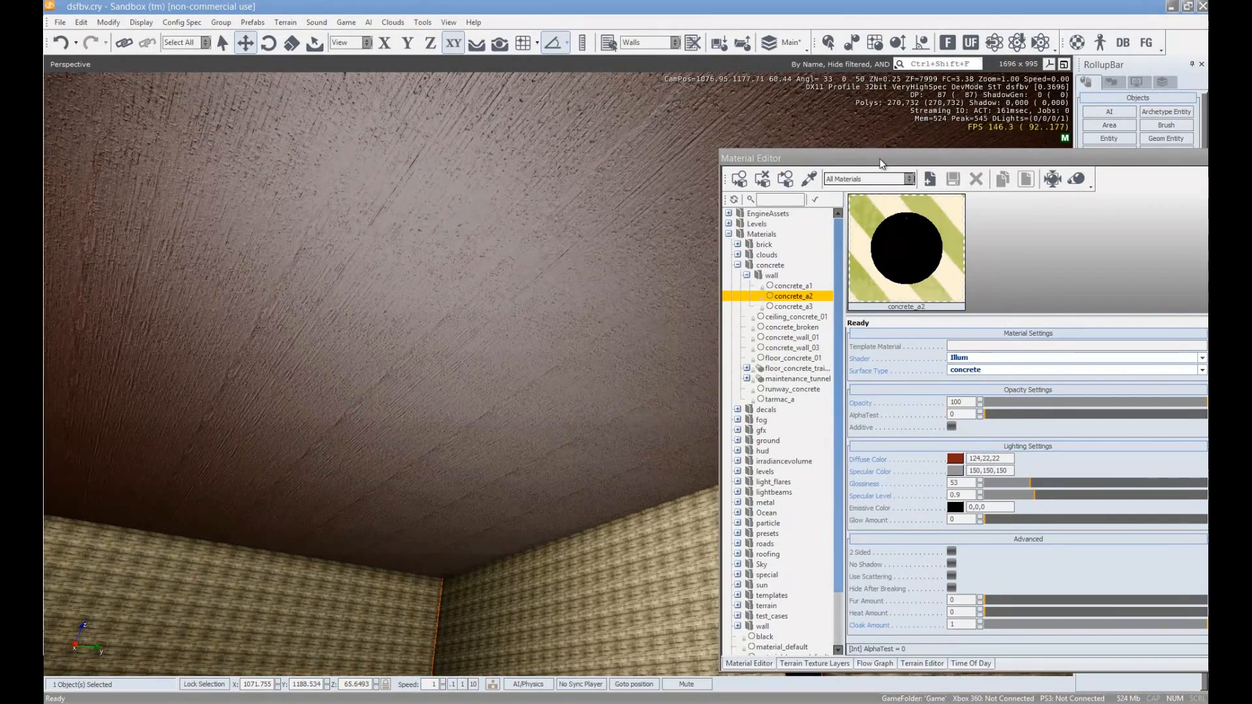
pyautogui.moveTo(536, 357); pyautogui.dragTo(566, 398, button='right')
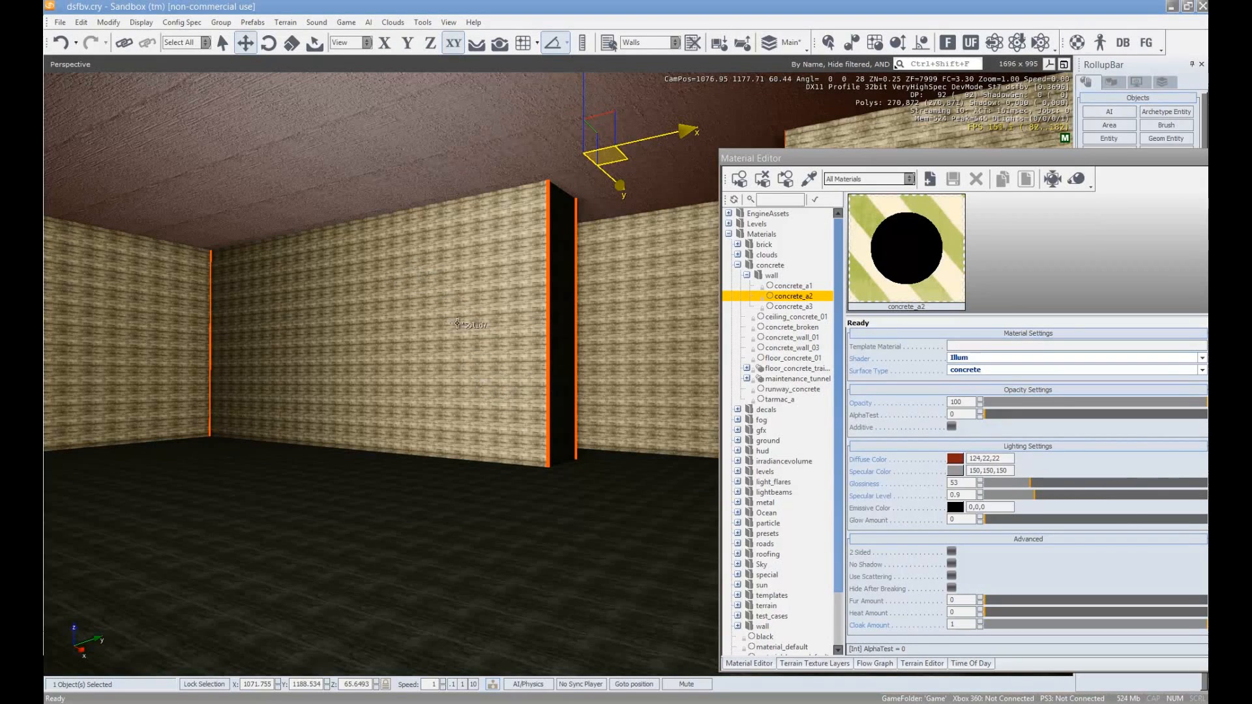
# Compare the concrete_wall_01 and concrete_wall_03 materials and examine which room surfaces each one covers
pyautogui.click(801, 347)
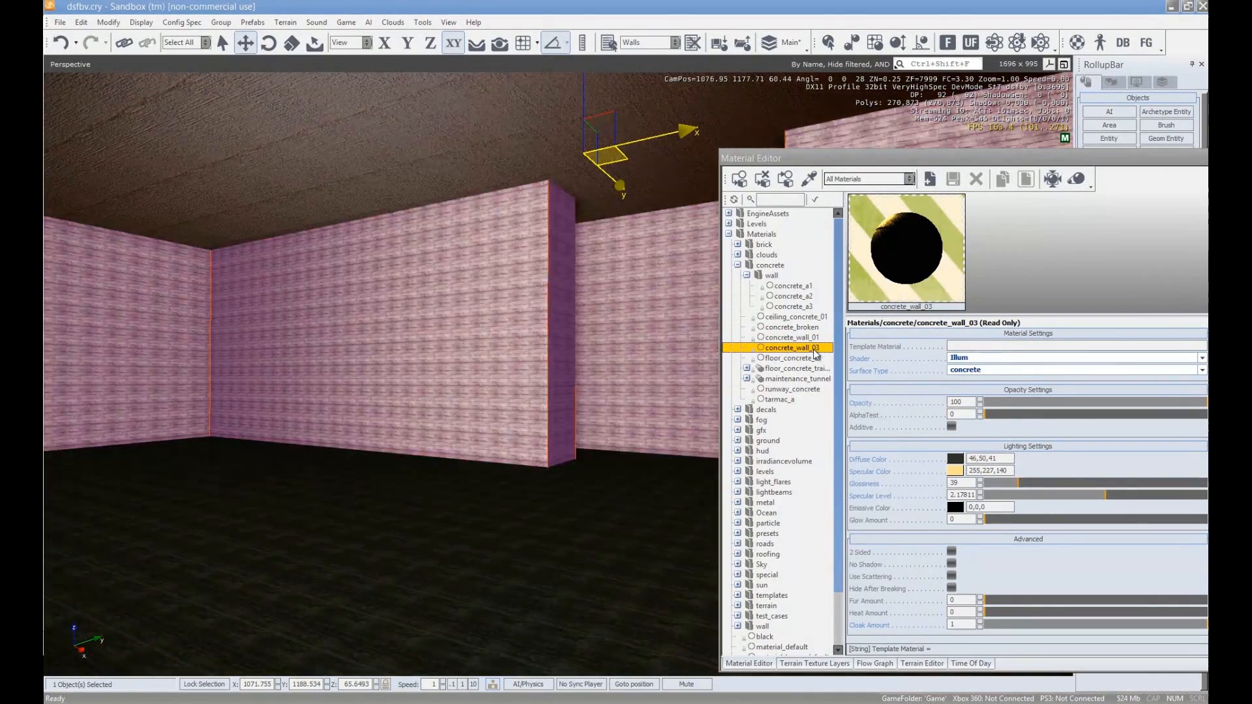
pyautogui.moveTo(638, 357); pyautogui.dragTo(636, 357, button='right')
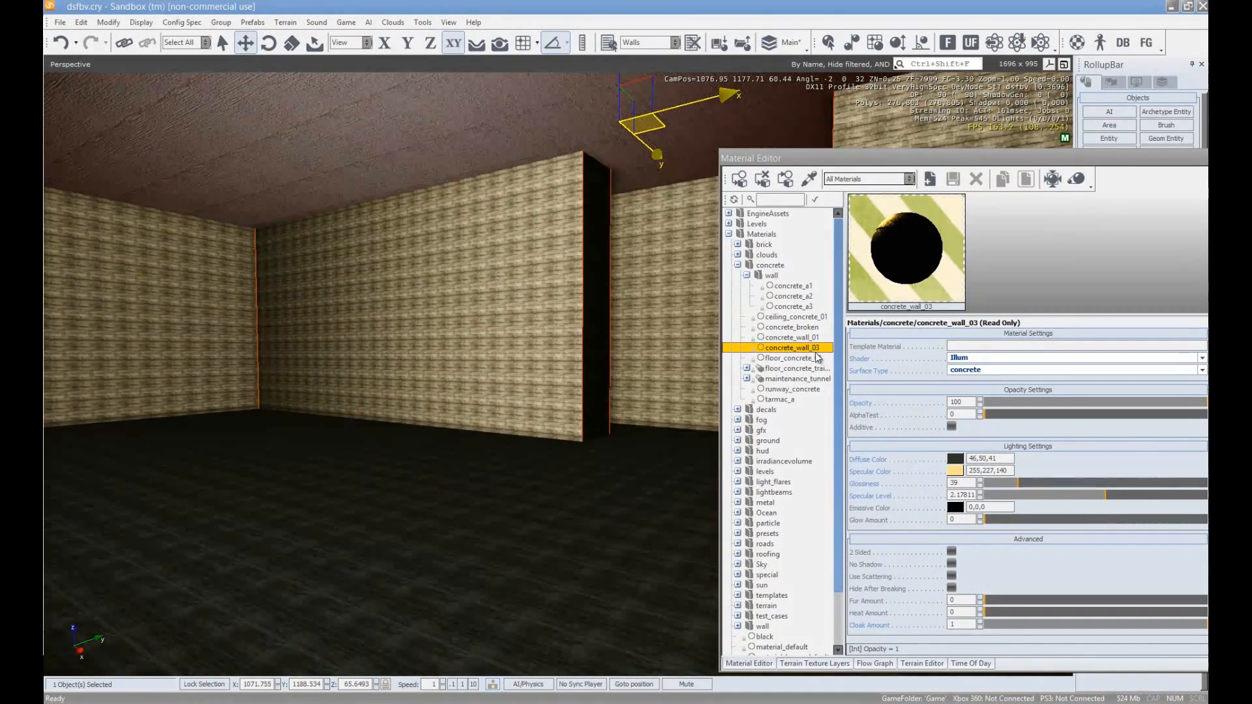
pyautogui.click(812, 338)
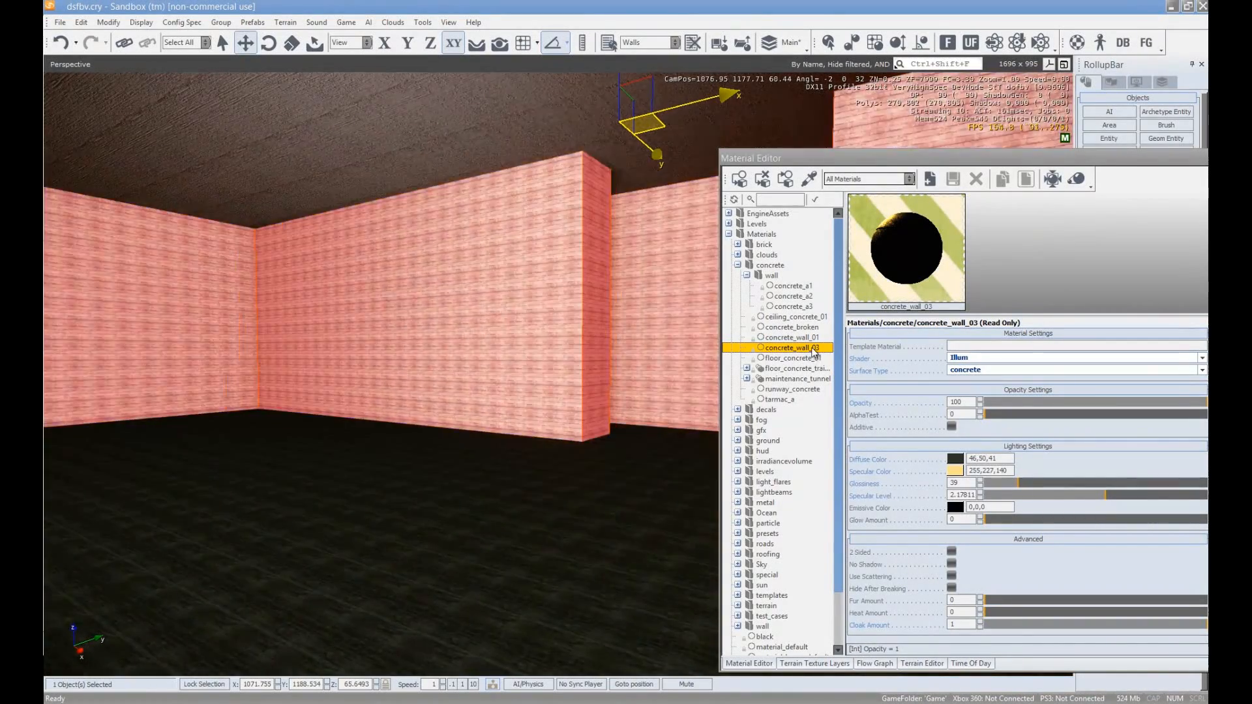
pyautogui.click(812, 347)
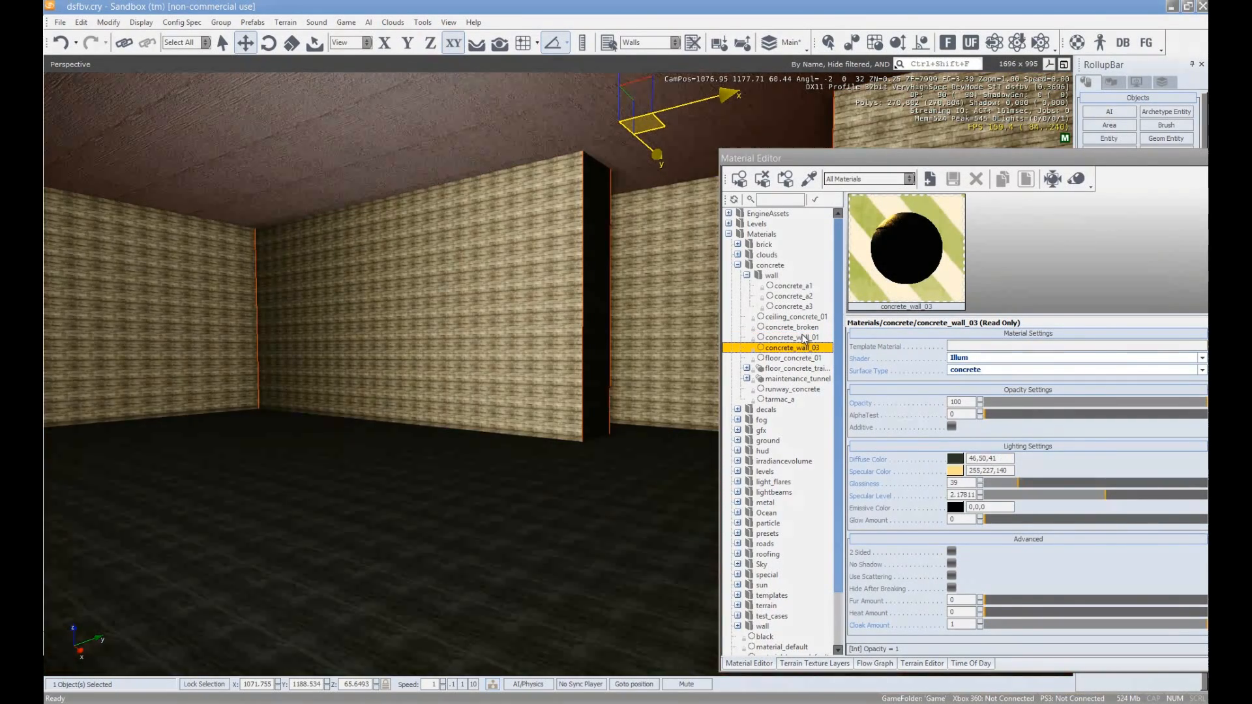
pyautogui.click(808, 337)
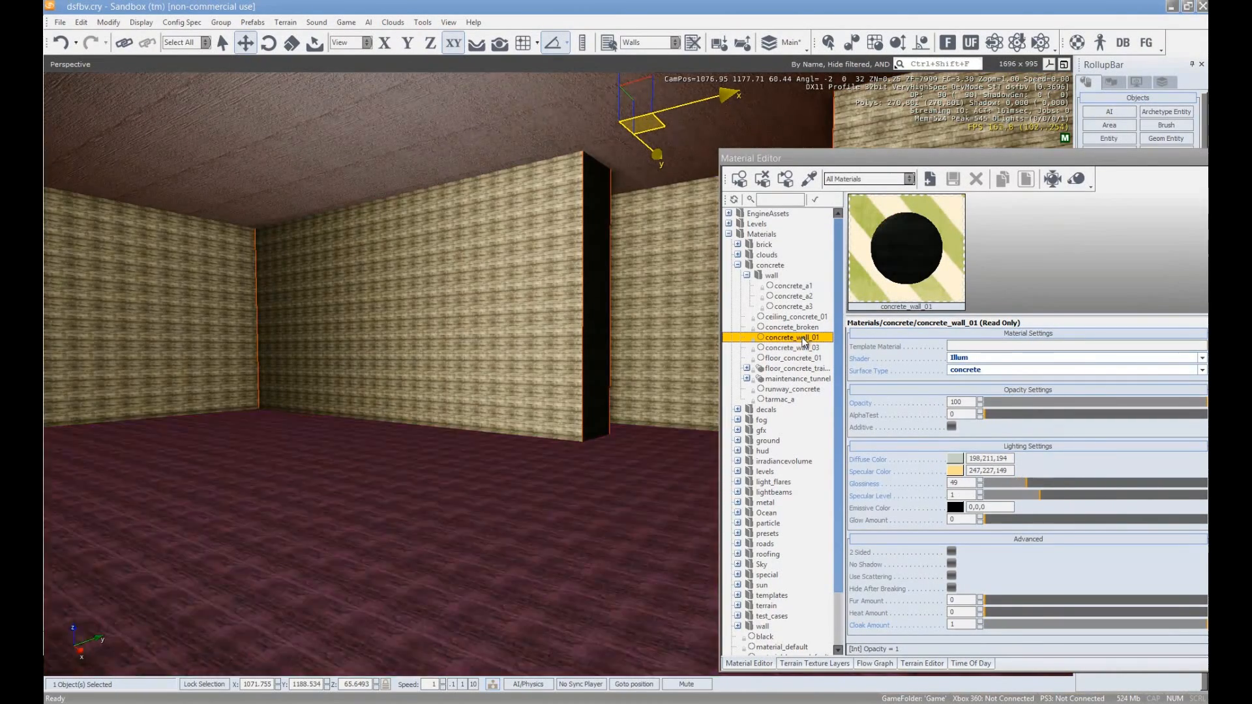
pyautogui.click(794, 349)
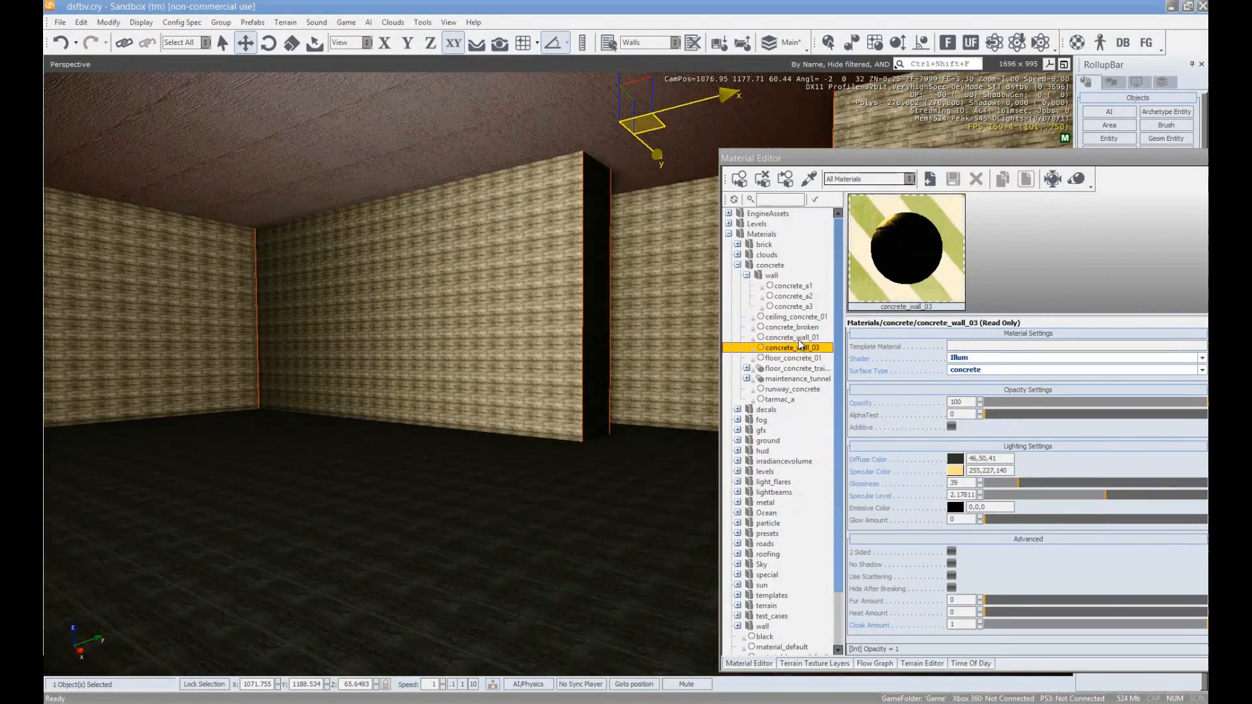
pyautogui.click(801, 338)
pyautogui.click(788, 350)
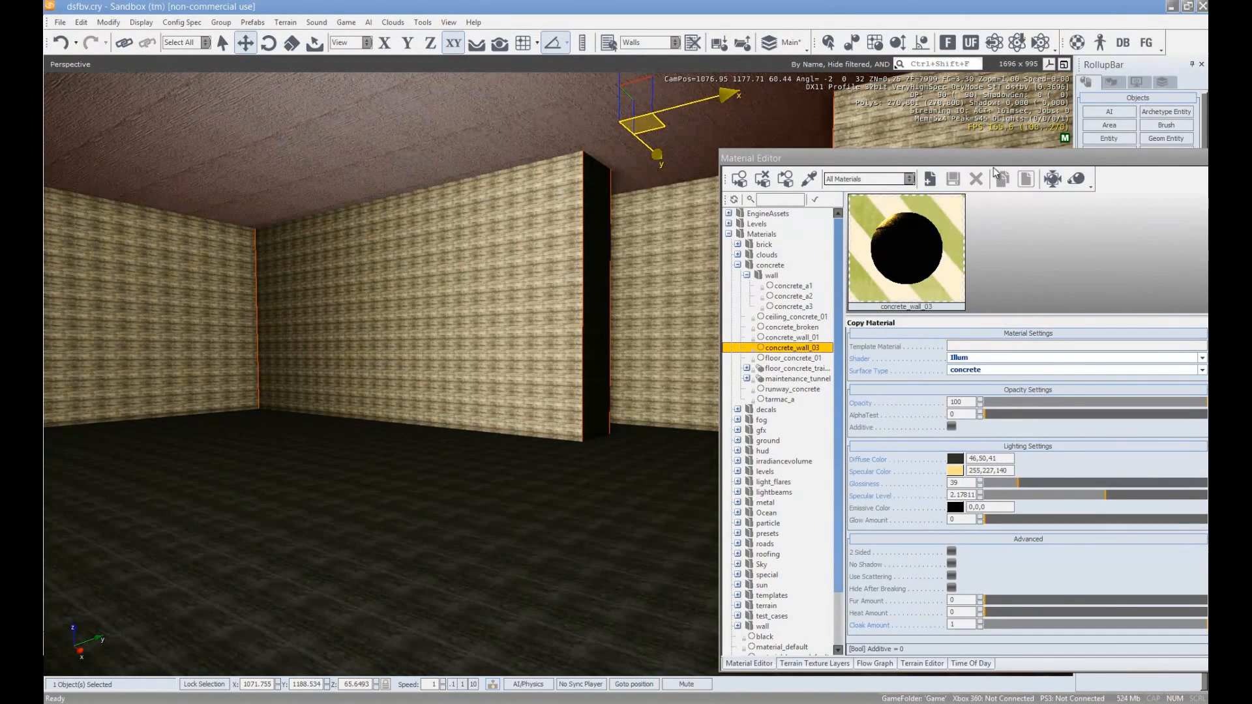
# Try changing the tiling of concrete_wall_03's diffuse texture, entering 0 for TileU and TileV
pyautogui.moveTo(968, 167); pyautogui.dragTo(587, 391)
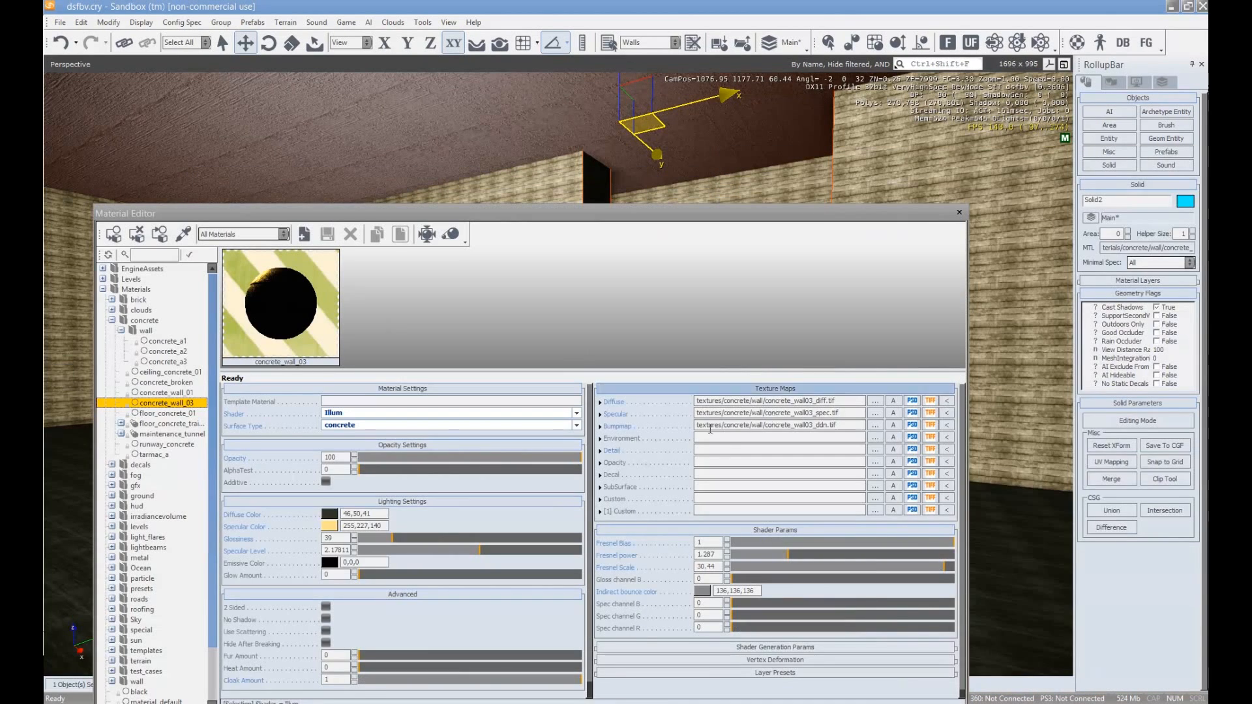
pyautogui.click(600, 402)
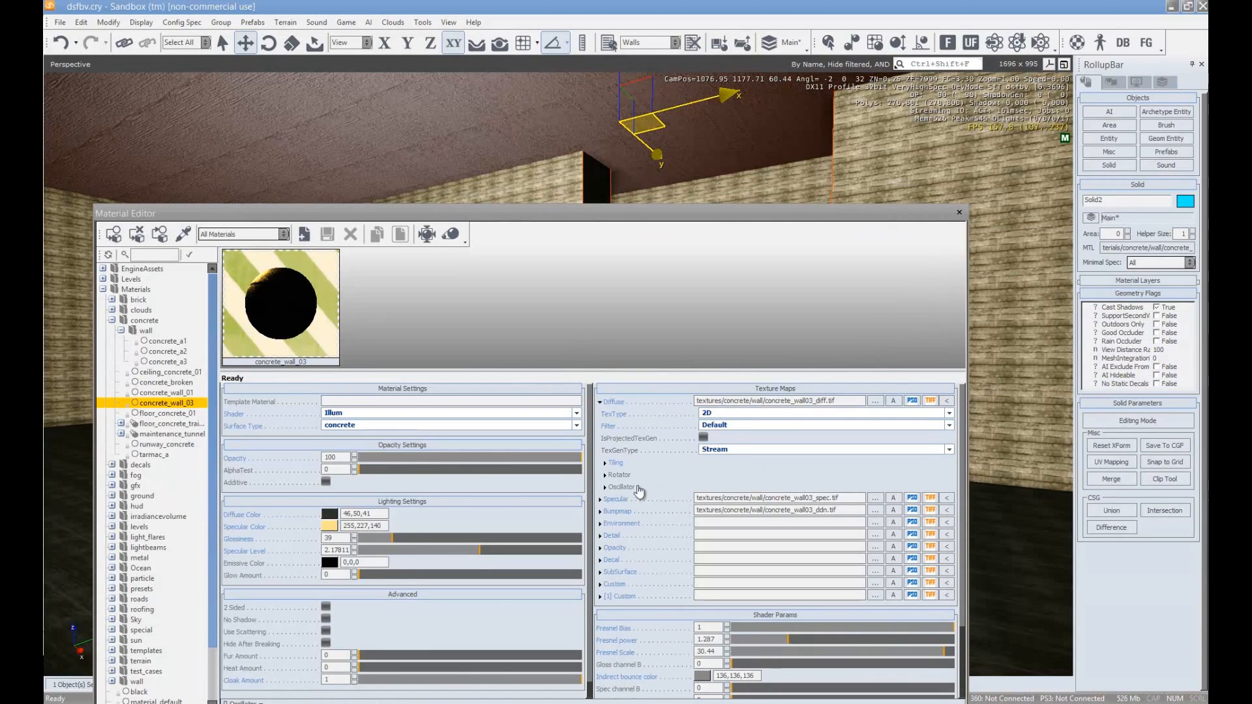
pyautogui.click(605, 463)
pyautogui.moveTo(735, 504); pyautogui.dragTo(735, 495)
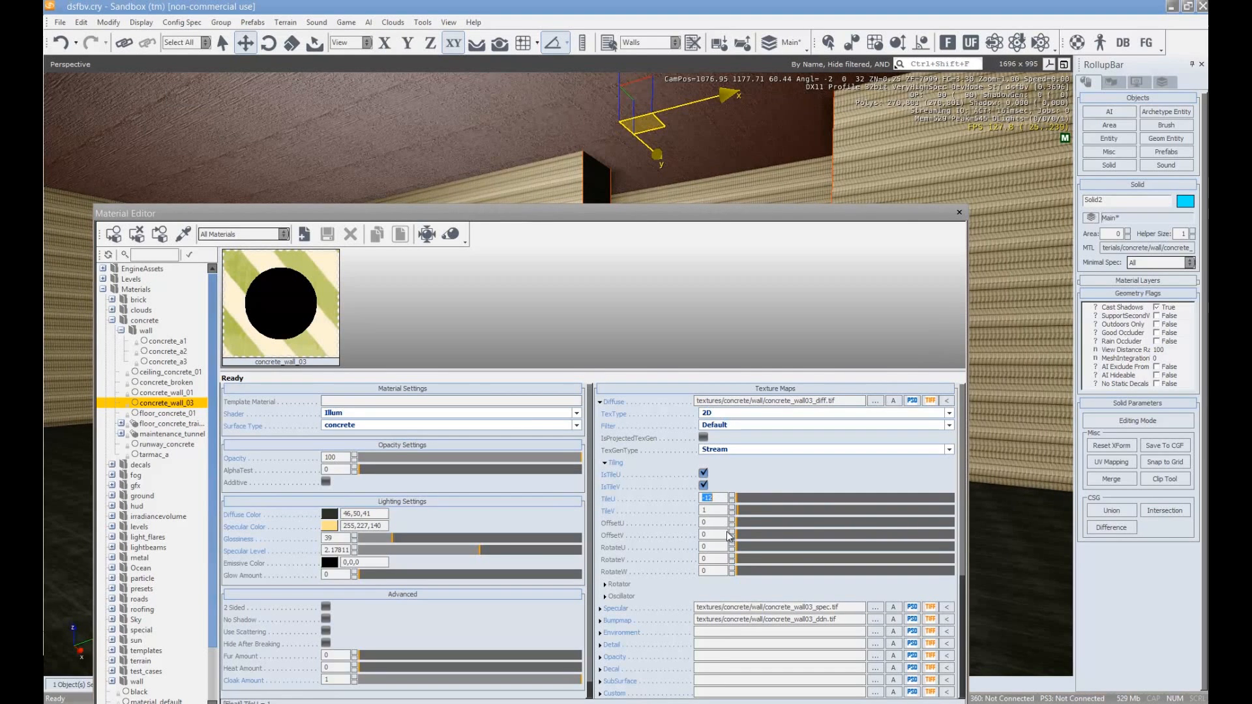
pyautogui.write('0')
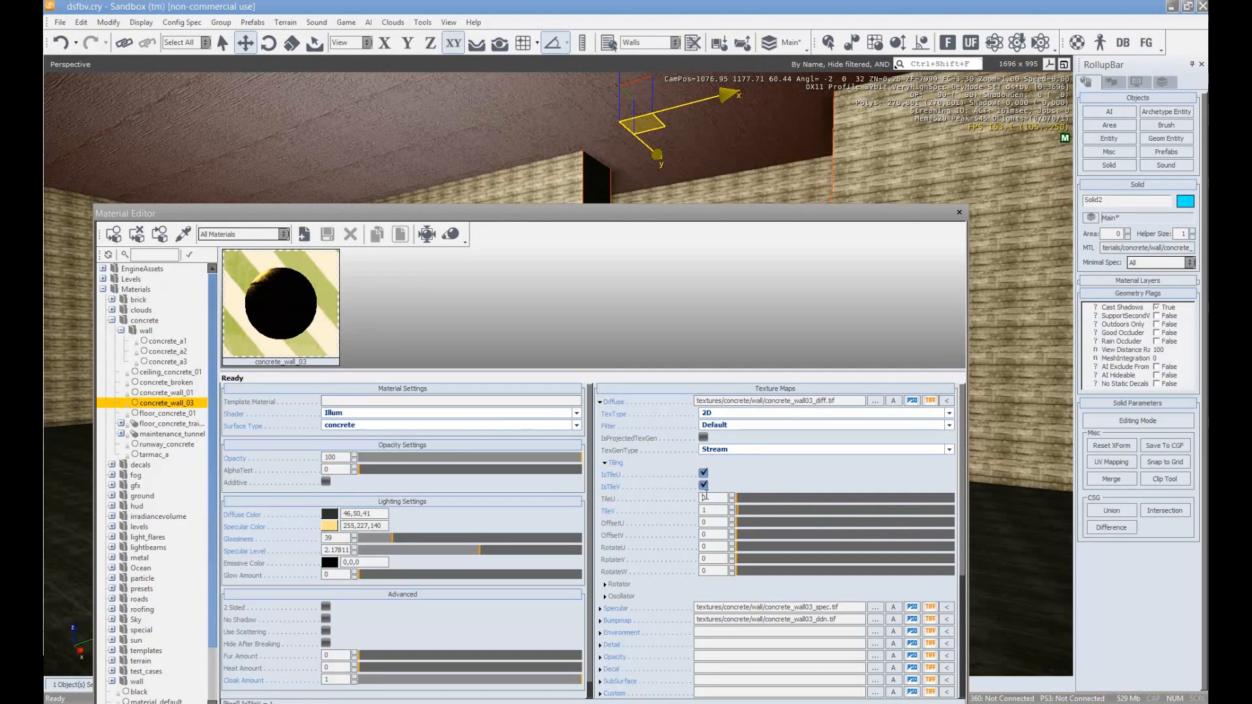
pyautogui.moveTo(711, 510); pyautogui.dragTo(698, 513)
pyautogui.write('0')
pyautogui.click(600, 403)
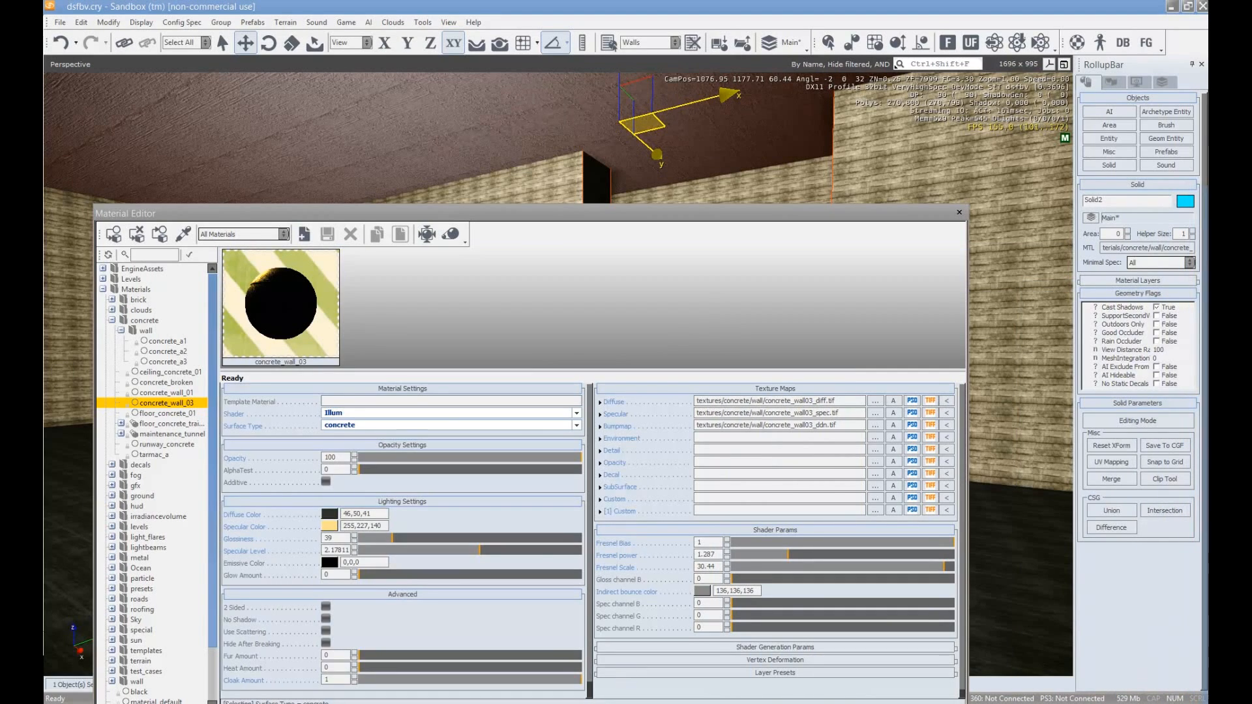
# Close the Material Editor and delete the existing light in the room
pyautogui.click(959, 212)
pyautogui.moveTo(787, 289); pyautogui.dragTo(805, 307, button='right')
pyautogui.press('s')
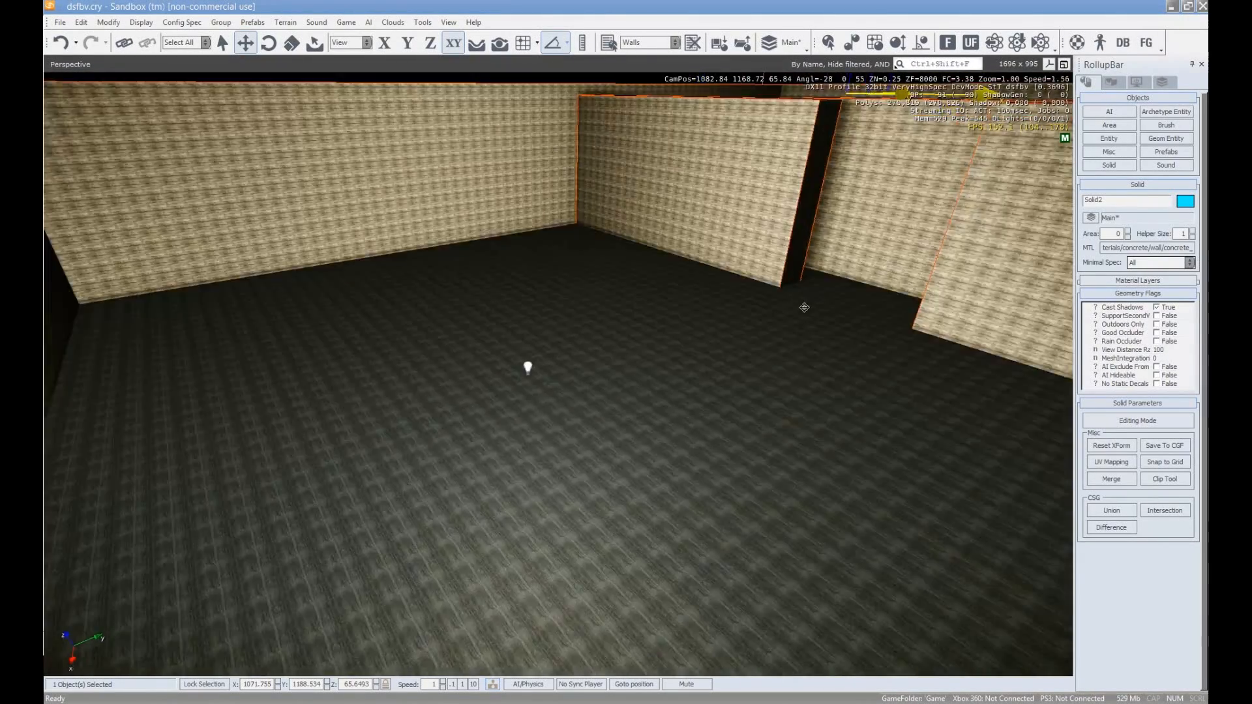
pyautogui.press('s')
pyautogui.click(405, 336)
pyautogui.moveTo(566, 327); pyautogui.dragTo(641, 357, button='right')
pyautogui.press('Delete')
pyautogui.press('d')
pyautogui.press('a')
# Place a new Light entity inside the room
pyautogui.click(1109, 139)
pyautogui.click(1103, 322)
pyautogui.moveTo(1115, 324); pyautogui.dragTo(306, 274)
# Move the new light along the X axis across the room to about X 1064.74
pyautogui.moveTo(358, 326); pyautogui.dragTo(180, 312)
pyautogui.press('a')
pyautogui.moveTo(180, 313); pyautogui.dragTo(247, 325, button='right')
pyautogui.moveTo(601, 313); pyautogui.dragTo(62, 313)
pyautogui.press('s')
pyautogui.moveTo(456, 418); pyautogui.dragTo(385, 417, button='right')
pyautogui.moveTo(489, 343); pyautogui.dragTo(250, 345)
# Clone the light a short distance along the X axis and delete the copy
pyautogui.hotkey('ctrl', 'c')
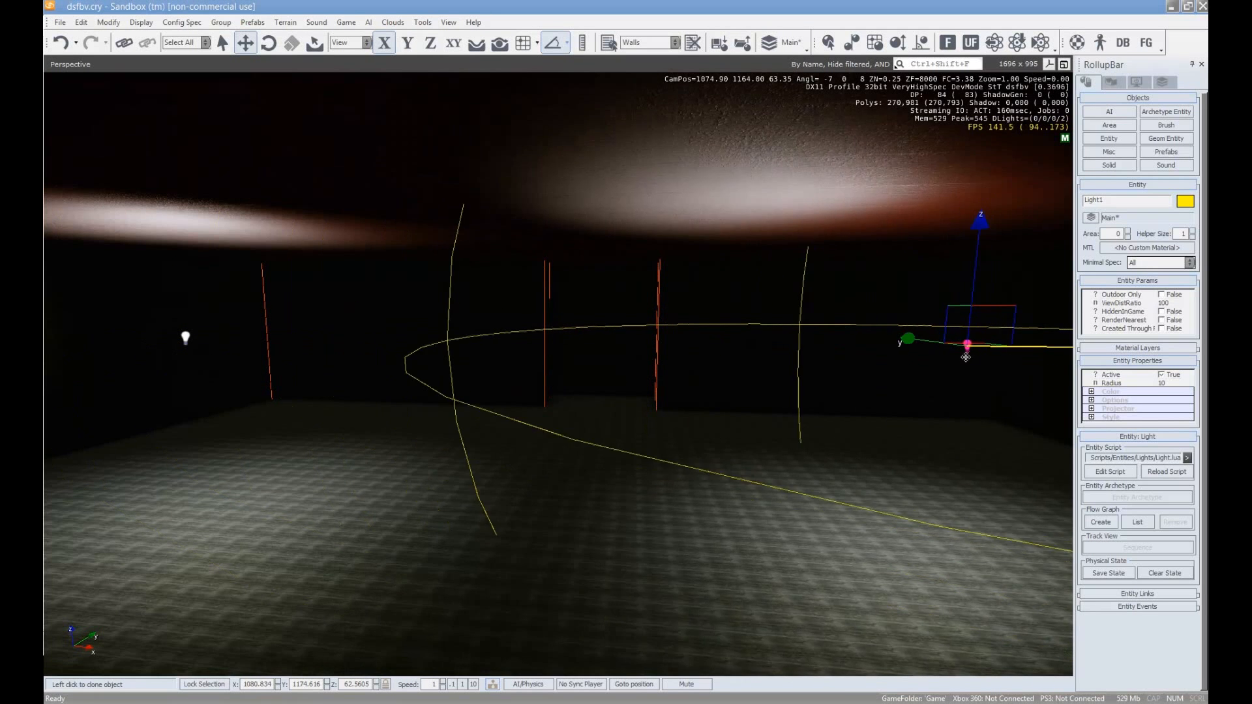
pyautogui.click(987, 350)
pyautogui.press('Delete')
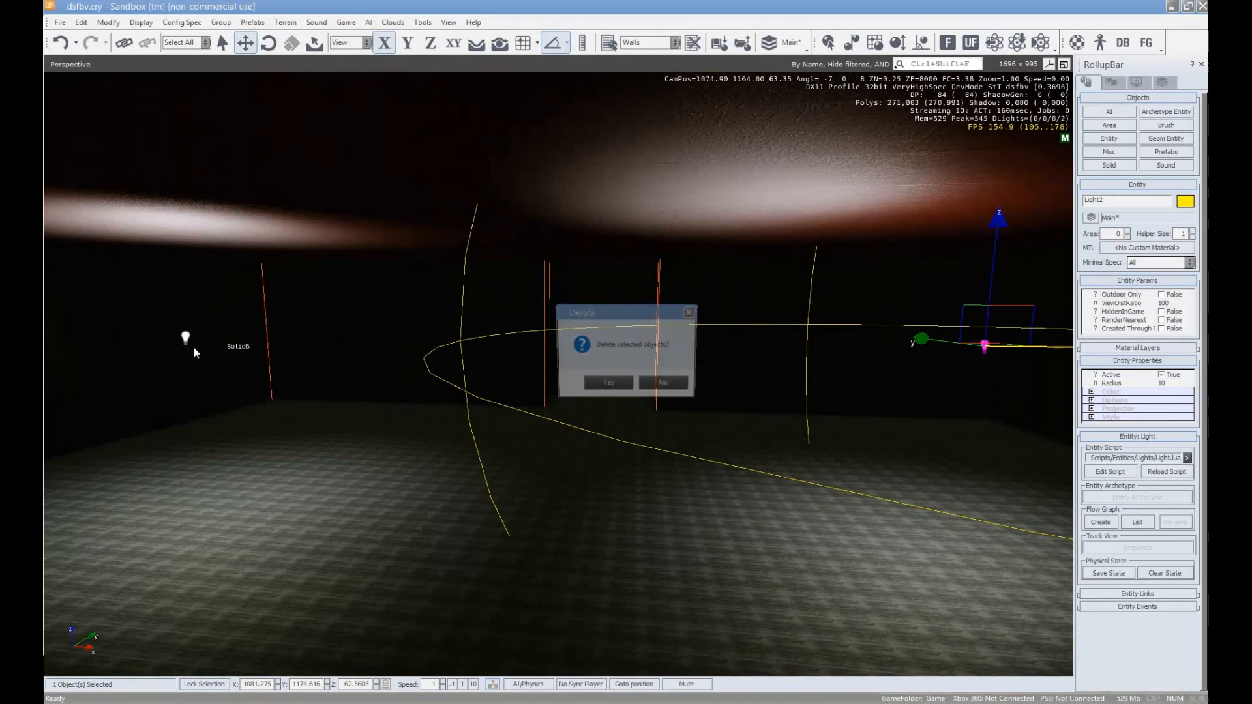
pyautogui.press('Return')
# Select the remaining light and view it from farther back in the room
pyautogui.click(187, 340)
pyautogui.moveTo(221, 348); pyautogui.dragTo(196, 348, button='right')
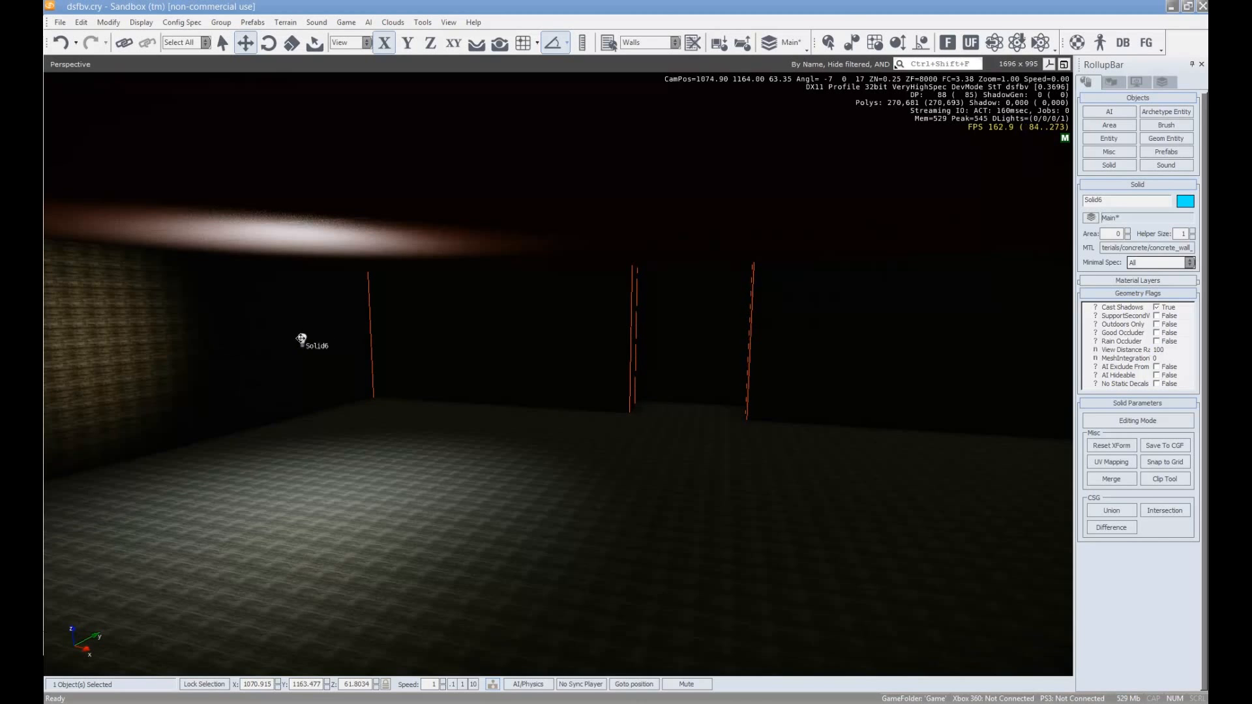
pyautogui.press('w')
pyautogui.press('a')
pyautogui.moveTo(304, 340); pyautogui.dragTo(446, 318, button='right')
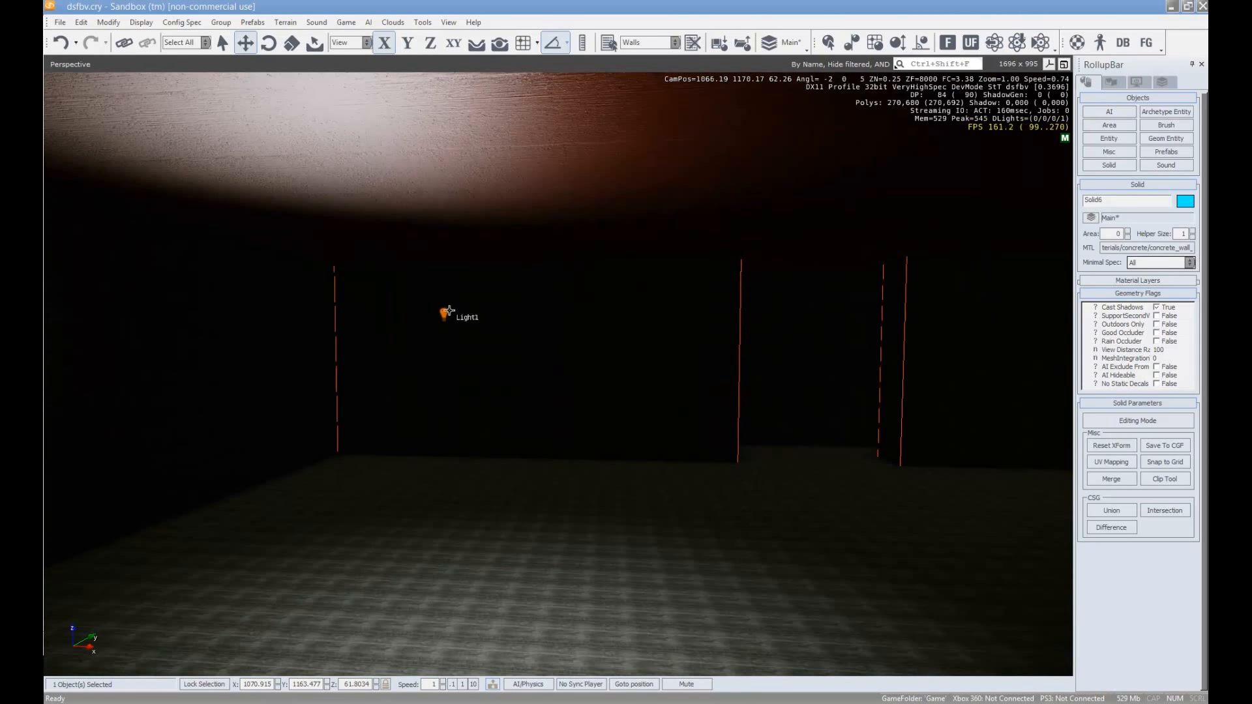
pyautogui.click(448, 311)
pyautogui.moveTo(786, 407); pyautogui.dragTo(781, 403, button='right')
pyautogui.press('s')
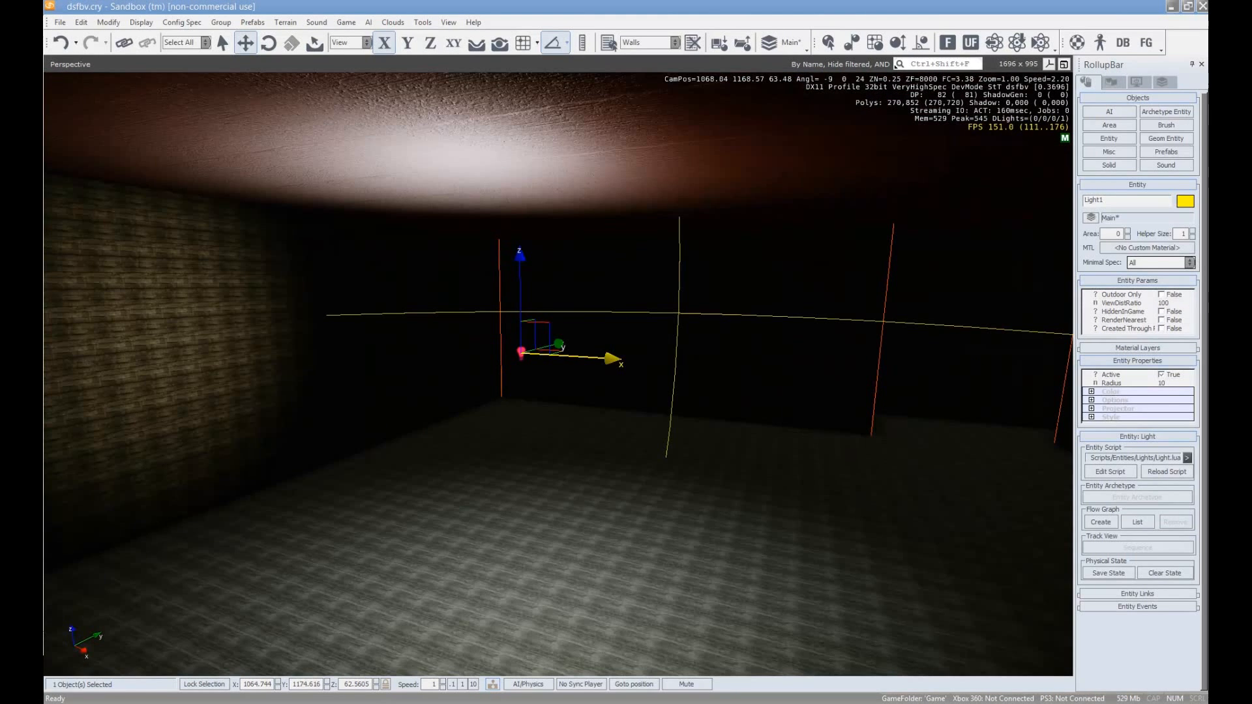
# Increase the selected light's radius to 16.39
pyautogui.click(1170, 384)
pyautogui.moveTo(1195, 386); pyautogui.dragTo(1154, 227)
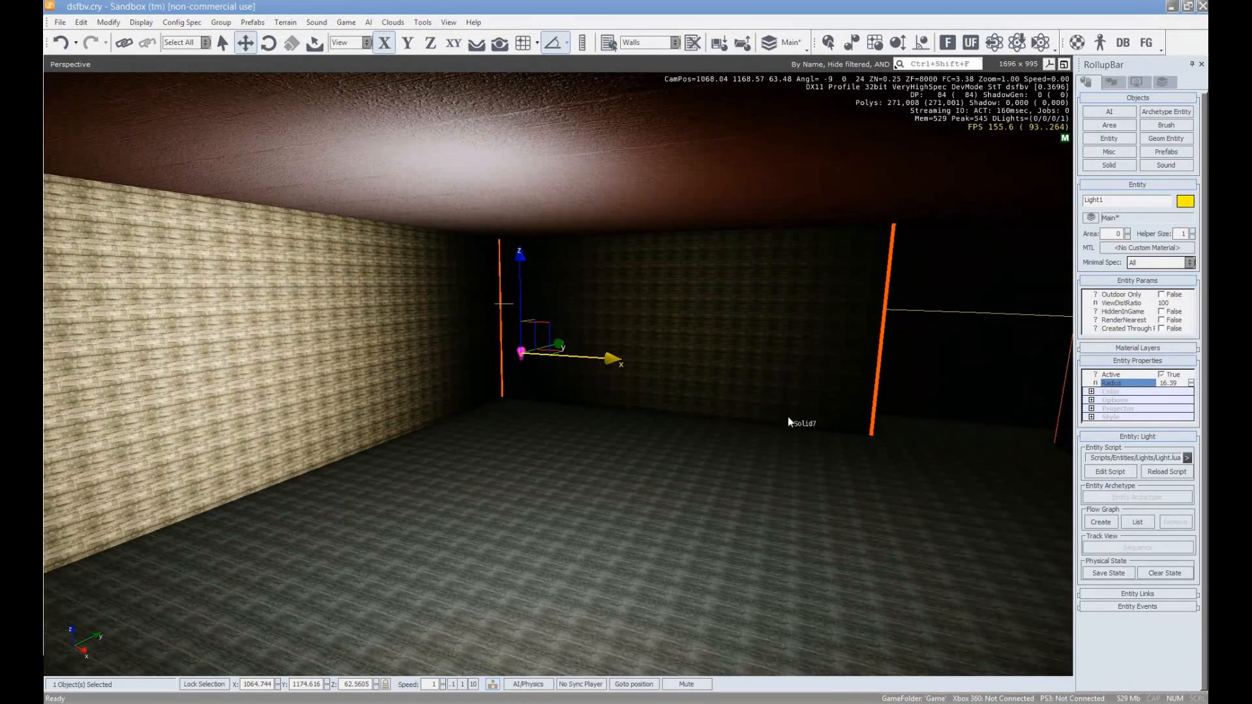
pyautogui.moveTo(788, 417); pyautogui.dragTo(782, 416, button='right')
pyautogui.press('d')
# Expand the light's color and option properties and set CastShadows to V.High Spec
pyautogui.click(1091, 392)
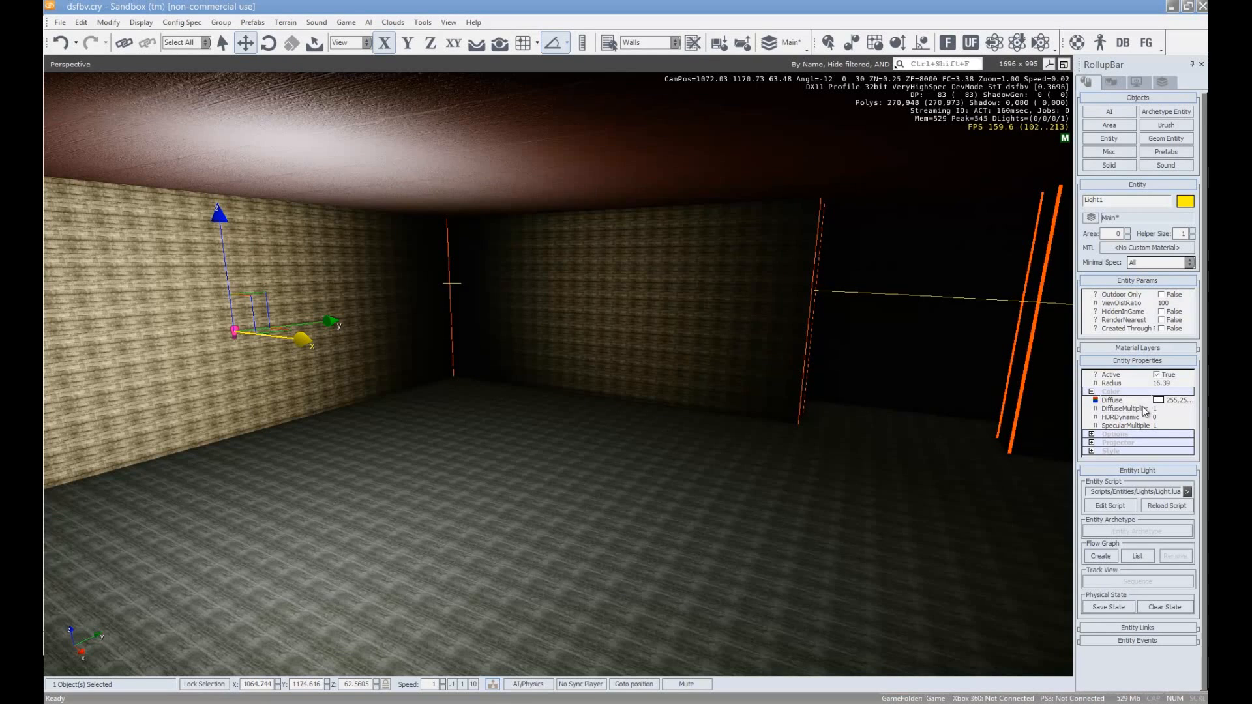
pyautogui.click(1091, 435)
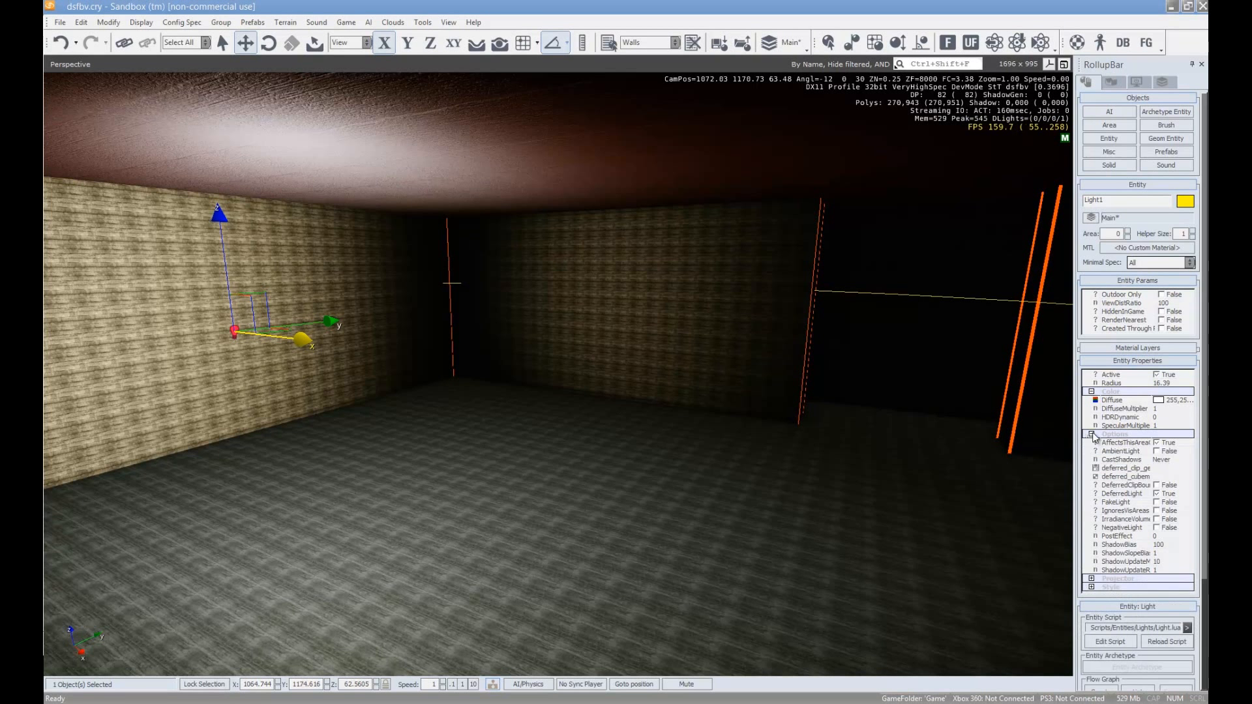
pyautogui.click(1170, 460)
pyautogui.click(1181, 461)
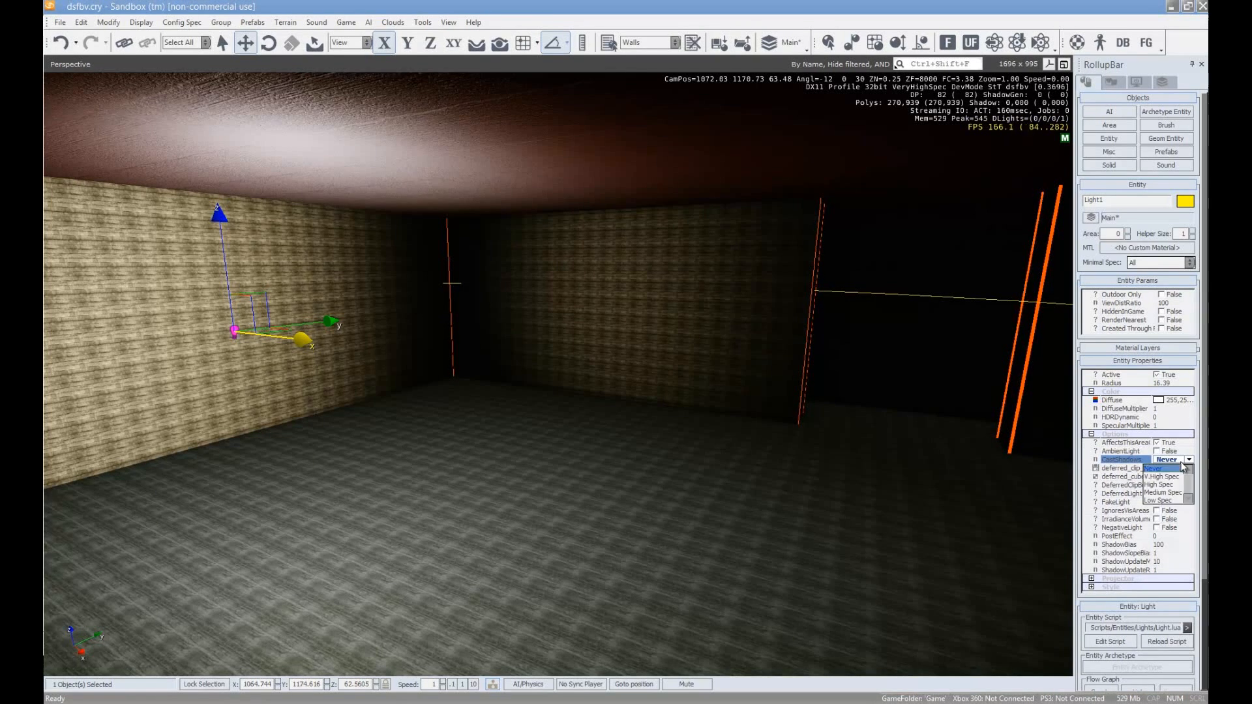
pyautogui.click(1178, 477)
# Examine the floor, walls and ceiling from several angles to judge the shadow-casting light
pyautogui.moveTo(890, 411); pyautogui.dragTo(753, 491, button='right')
pyautogui.press('w')
pyautogui.press('s')
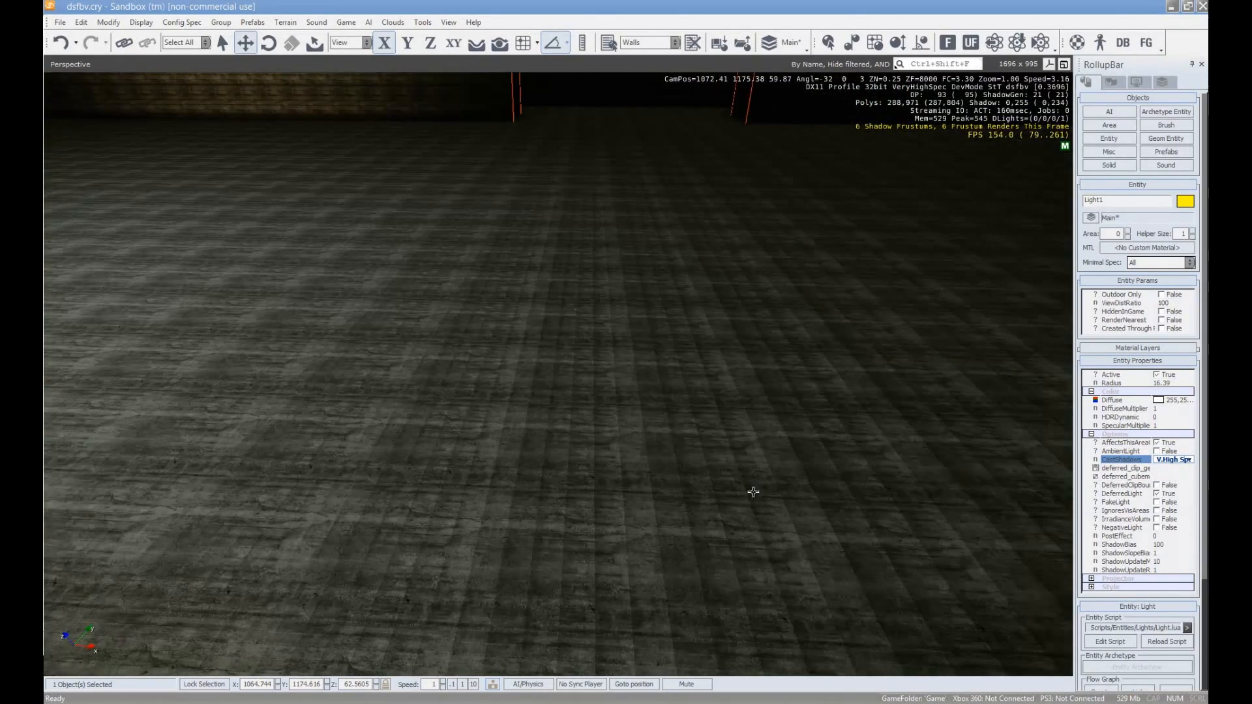
pyautogui.rightClick(656, 302)
pyautogui.press('s')
pyautogui.moveTo(925, 386); pyautogui.dragTo(880, 355, button='right')
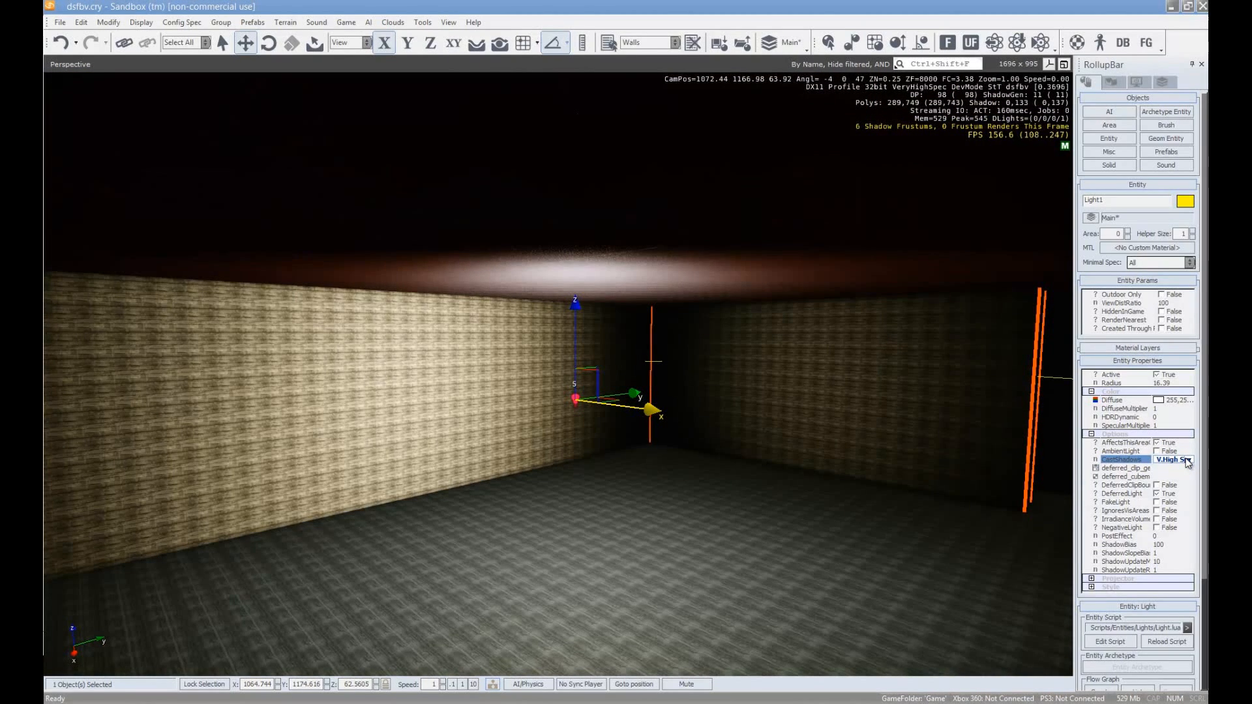
pyautogui.moveTo(721, 352); pyautogui.dragTo(722, 351, button='right')
pyautogui.press('w')
pyautogui.moveTo(693, 270); pyautogui.dragTo(694, 272, button='right')
pyautogui.moveTo(846, 443); pyautogui.dragTo(728, 338, button='right')
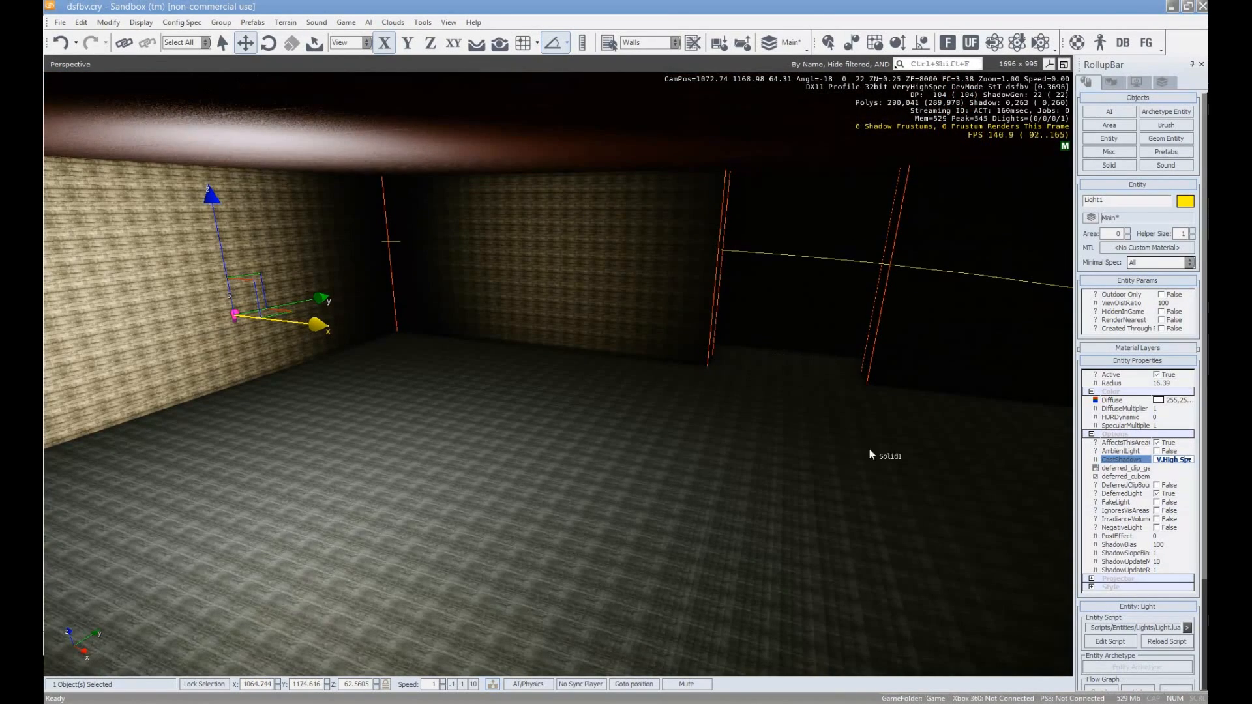
# Raise the light's ShadowBias to 405.3
pyautogui.click(1168, 545)
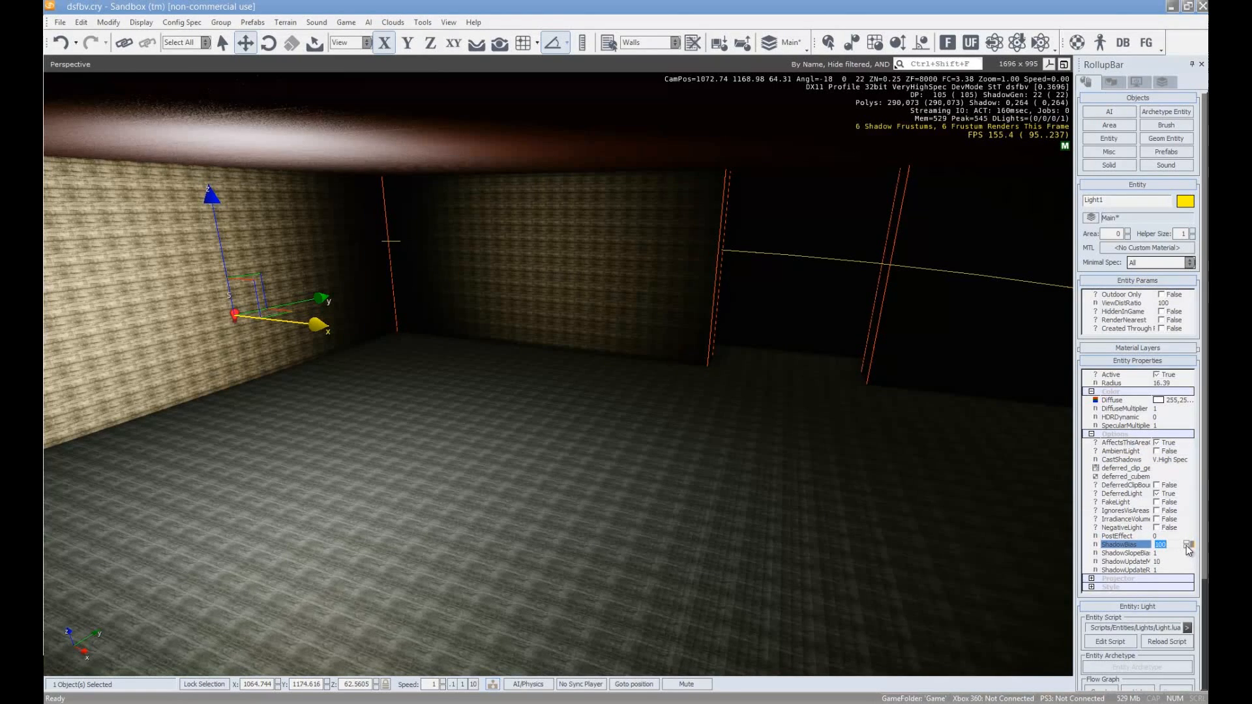
pyautogui.moveTo(1188, 545); pyautogui.dragTo(1182, 461)
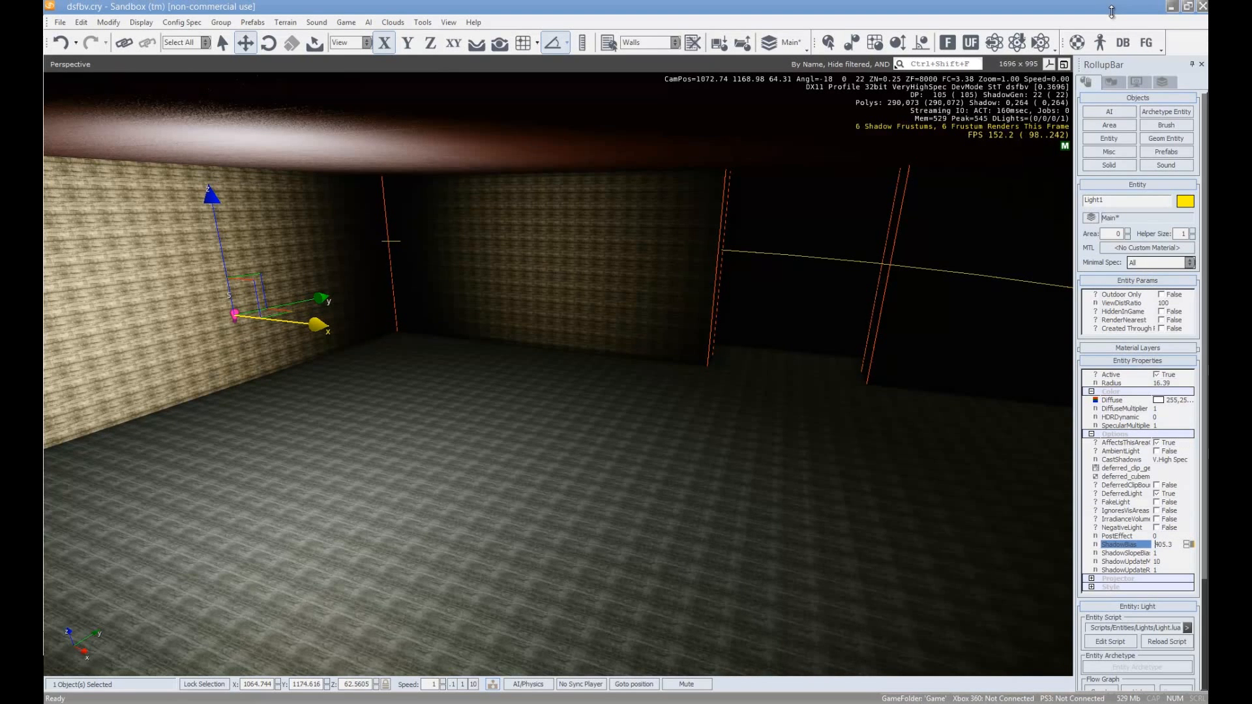
# Select the ceiling solid and disable its Cast Shadows flag
pyautogui.moveTo(562, 464); pyautogui.dragTo(579, 495, button='right')
pyautogui.press('w')
pyautogui.moveTo(580, 493); pyautogui.dragTo(577, 481, button='right')
pyautogui.click(572, 459)
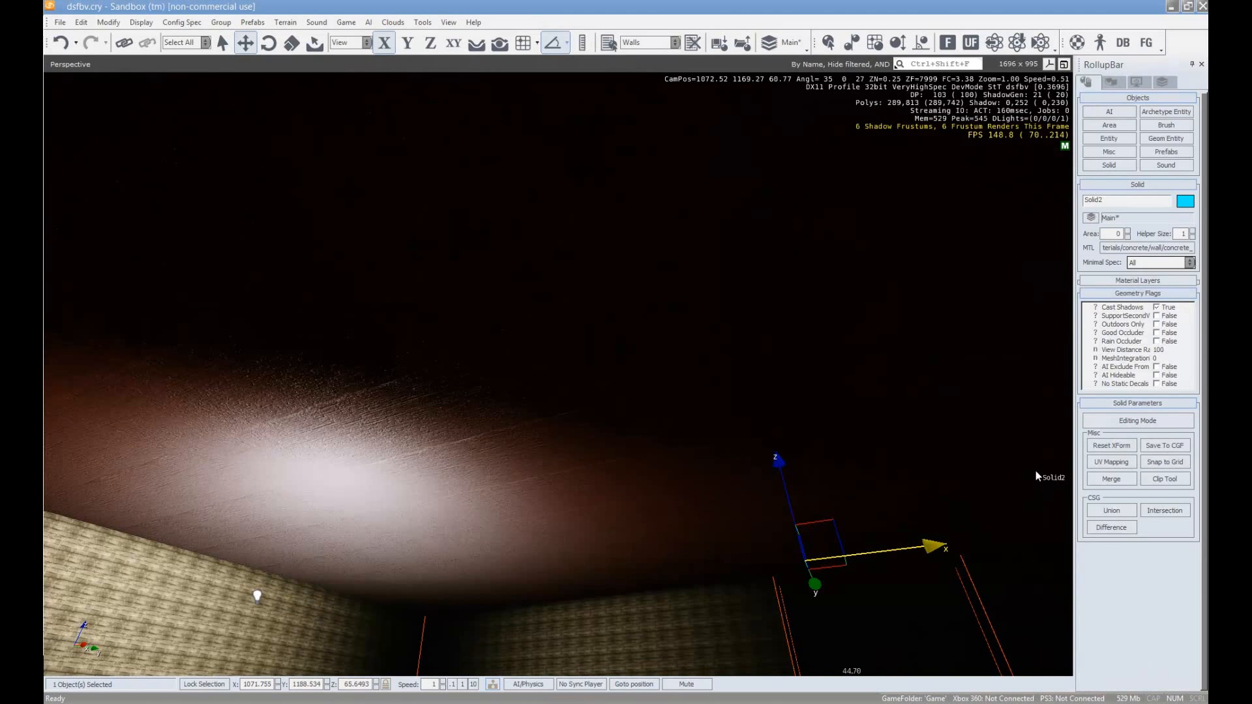
pyautogui.moveTo(663, 506); pyautogui.dragTo(664, 506, button='right')
pyautogui.press('w')
pyautogui.click(1157, 307)
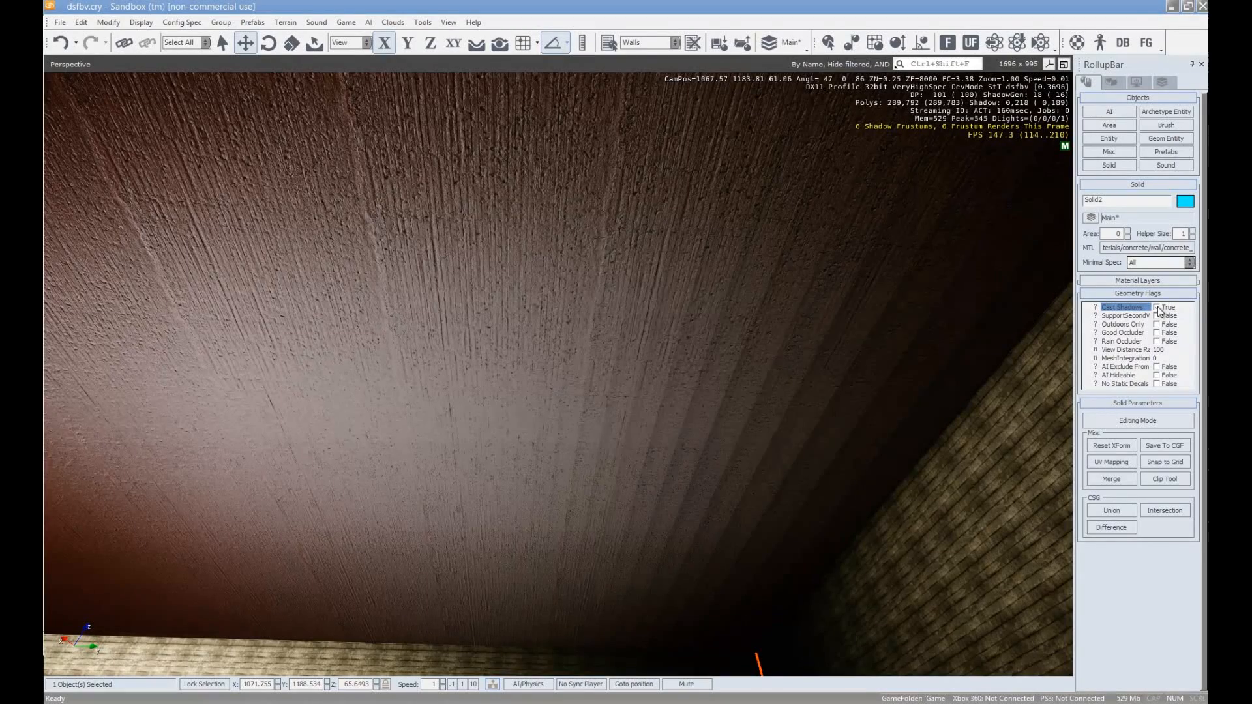
# Inspect the ceiling and the rest of the room from several viewpoints with the ceiling's shadow casting disabled
pyautogui.moveTo(736, 437); pyautogui.dragTo(774, 446, button='right')
pyautogui.press('s')
pyautogui.press('w')
pyautogui.press('s')
pyautogui.press('w')
pyautogui.press('s')
pyautogui.press('w')
pyautogui.moveTo(634, 409); pyautogui.dragTo(624, 407, button='right')
pyautogui.press('d')
pyautogui.moveTo(743, 406); pyautogui.dragTo(735, 404, button='right')
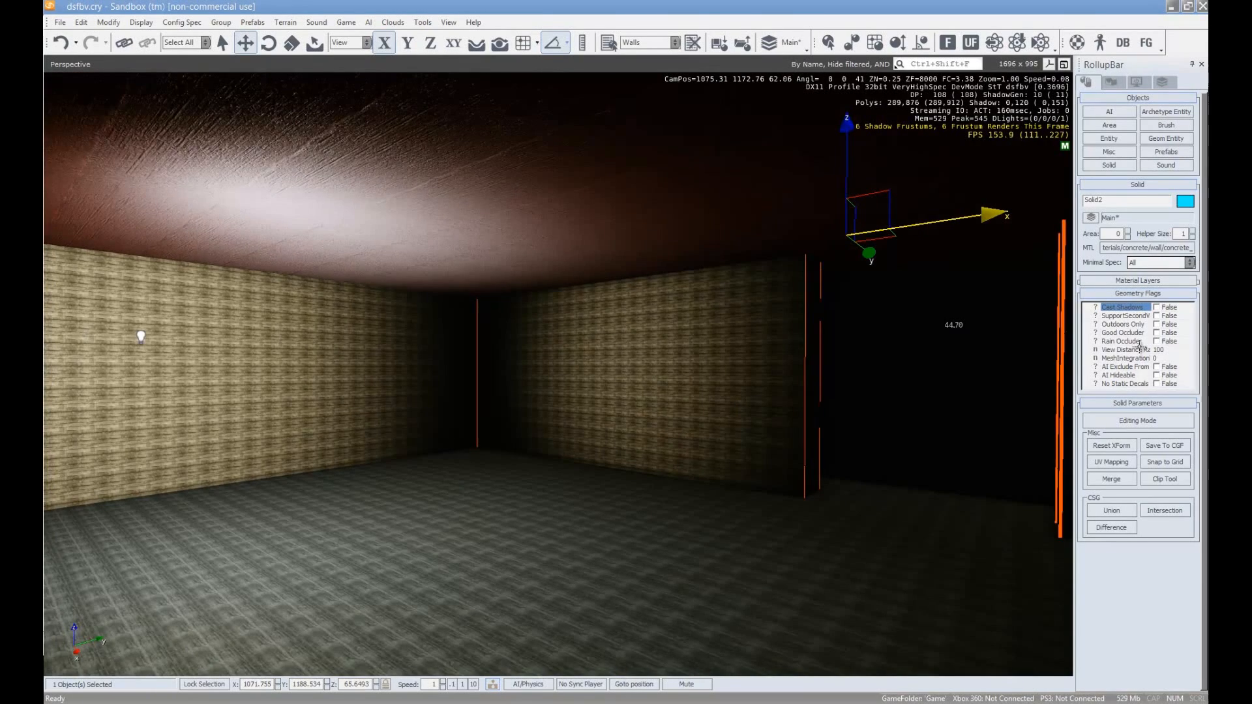
# Select the room light and set its diffuse color to a pale blue with RGB 169, 179, 205
pyautogui.moveTo(493, 390); pyautogui.dragTo(485, 389, button='right')
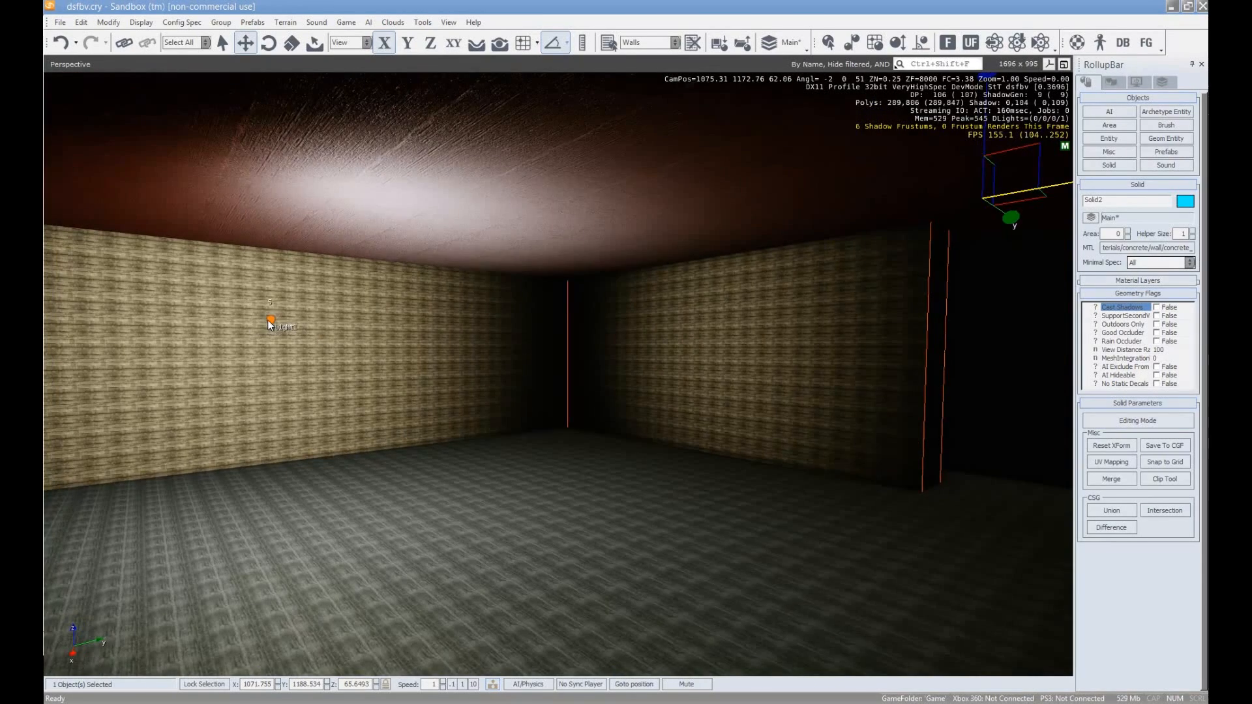
pyautogui.click(270, 321)
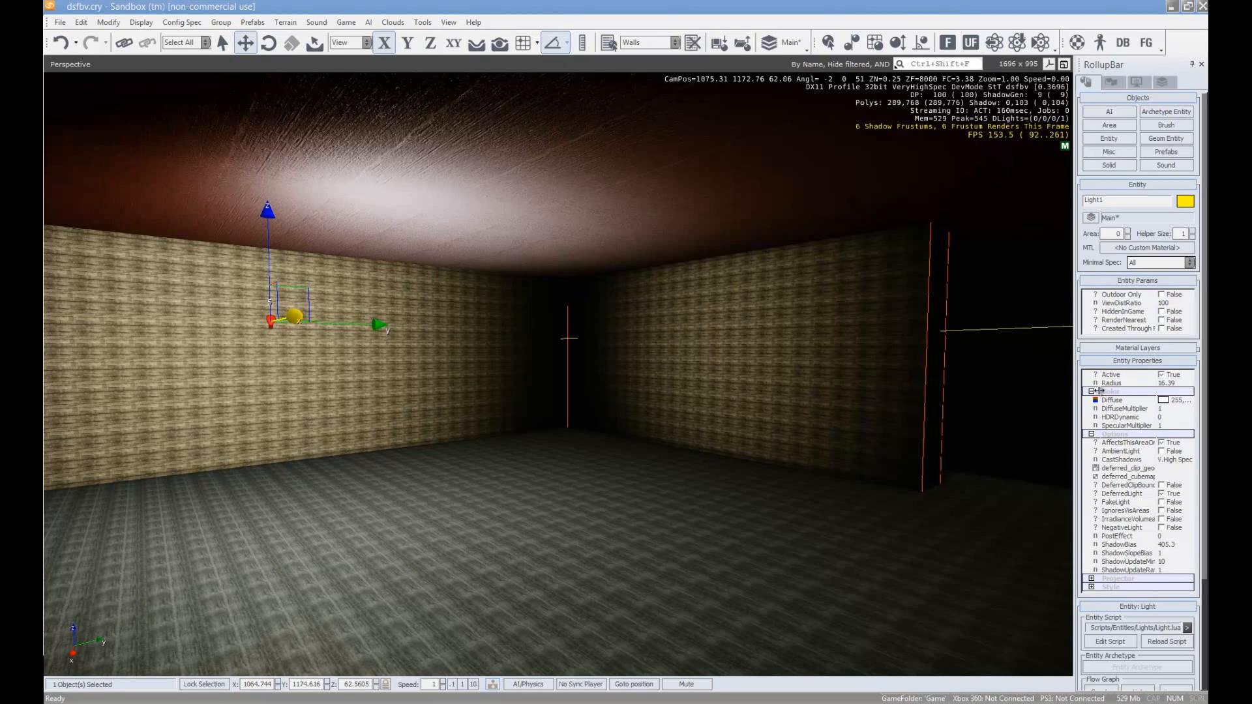
pyautogui.click(1164, 401)
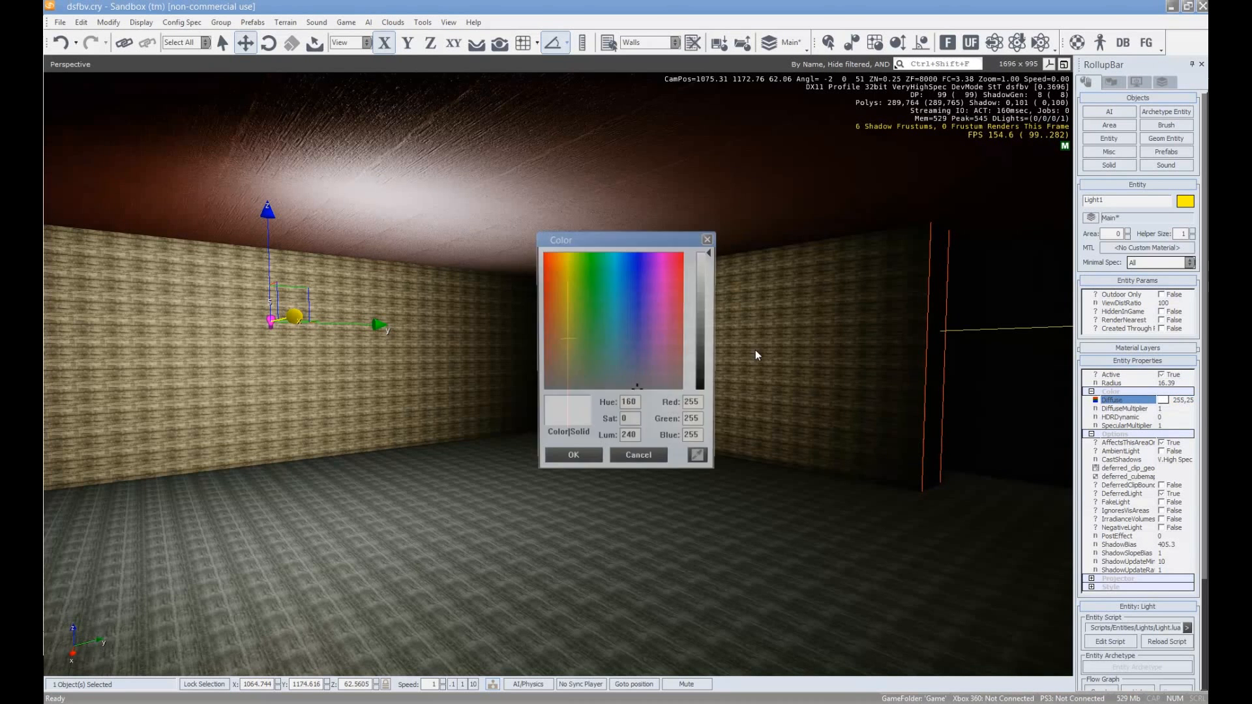
pyautogui.click(576, 342)
pyautogui.click(638, 350)
pyautogui.moveTo(711, 319); pyautogui.dragTo(713, 294)
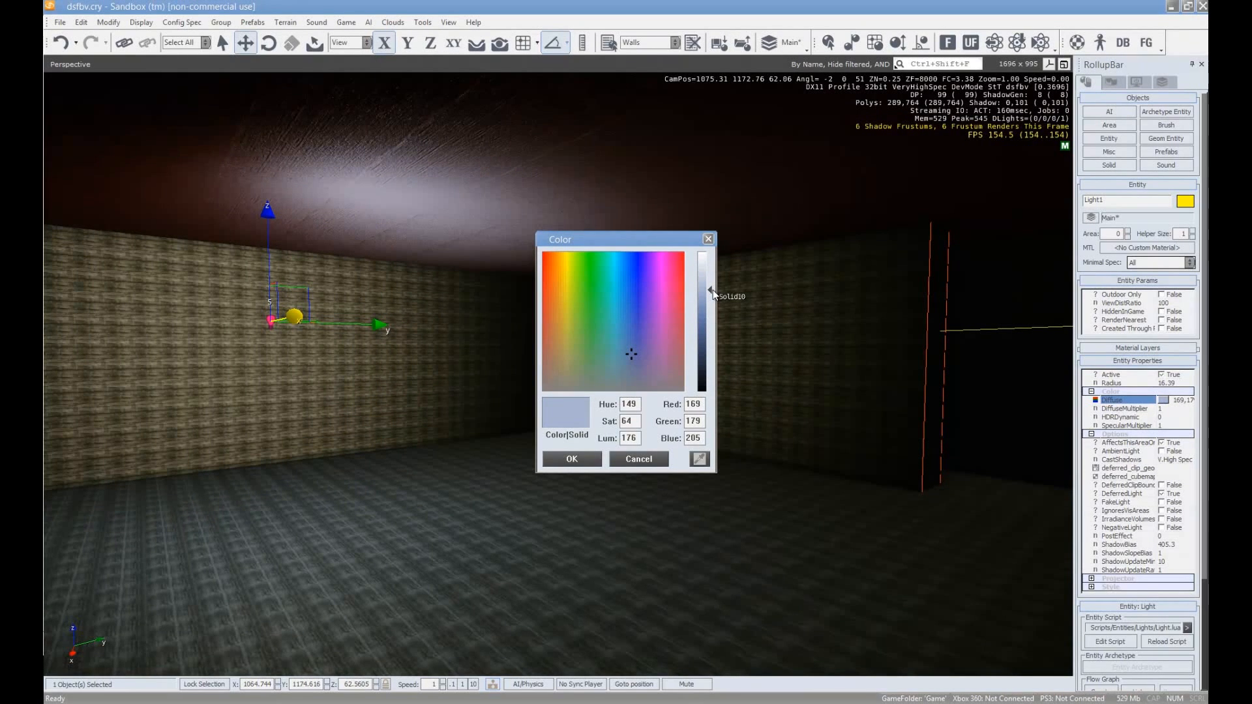
pyautogui.click(572, 459)
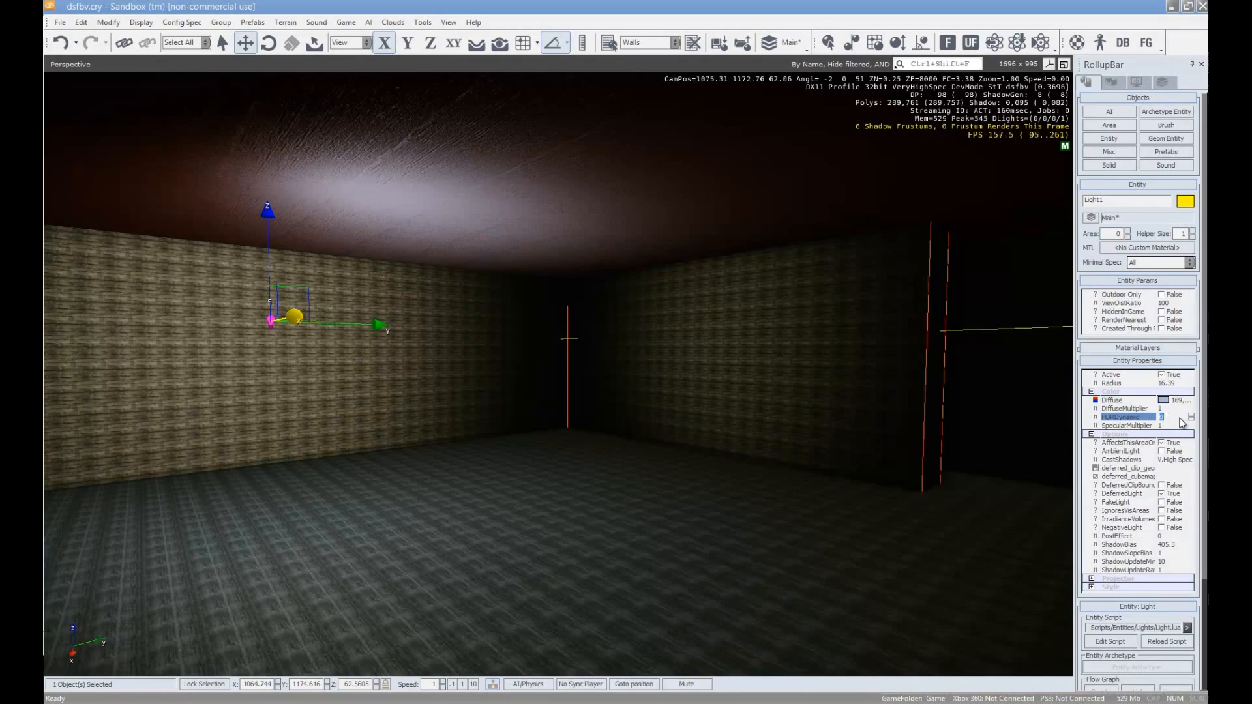
# Raise the room light's HDRDynamic value to 5.5, checking the room's brightness along the way
pyautogui.moveTo(1193, 420); pyautogui.dragTo(1197, 373)
pyautogui.moveTo(1031, 424); pyautogui.dragTo(802, 472, button='right')
pyautogui.press('w')
pyautogui.press('d')
pyautogui.press('s')
pyautogui.moveTo(1193, 419)
pyautogui.mouseDown()
pyautogui.moveTo(1192, 446)
pyautogui.moveTo(1192, 399)
pyautogui.mouseUp()
# Go to the dark passage beside the room and briefly test the lighting in game mode
pyautogui.moveTo(630, 447); pyautogui.dragTo(702, 474, button='right')
pyautogui.press('d')
pyautogui.press('w')
pyautogui.hotkey('ctrl', 'g')
pyautogui.press('Escape')
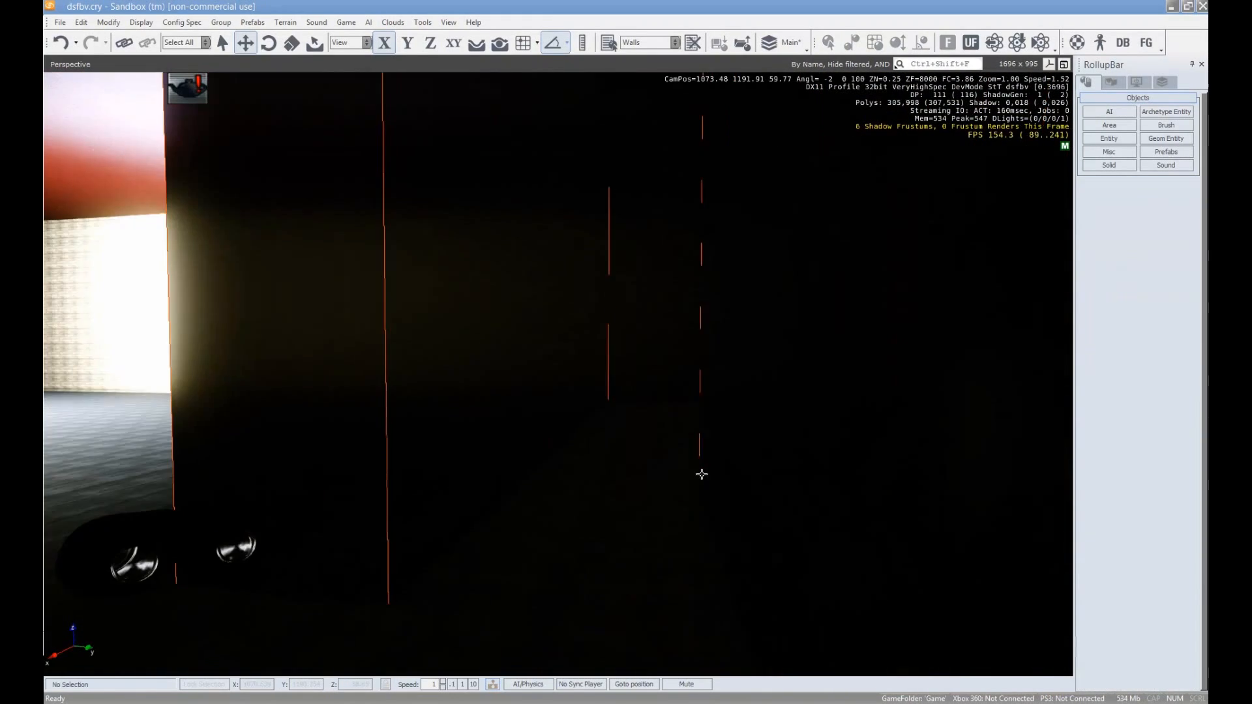
# Place a second Light entity between the walls of the dark passage and adjust its height
pyautogui.click(1108, 140)
pyautogui.moveTo(1114, 325); pyautogui.dragTo(659, 439)
pyautogui.moveTo(642, 258); pyautogui.dragTo(640, 446)
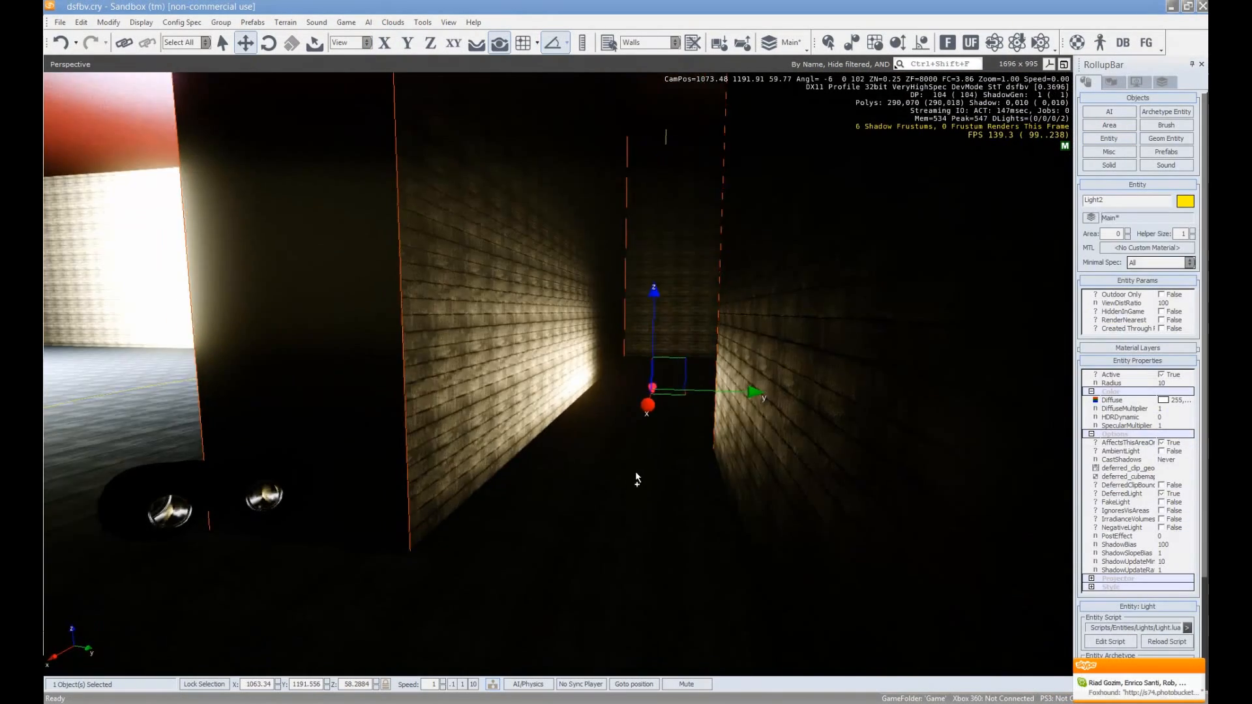
# Playtest the level in game mode and examine the lighting in the main room
pyautogui.hotkey('ctrl', 'g')
pyautogui.press('w')
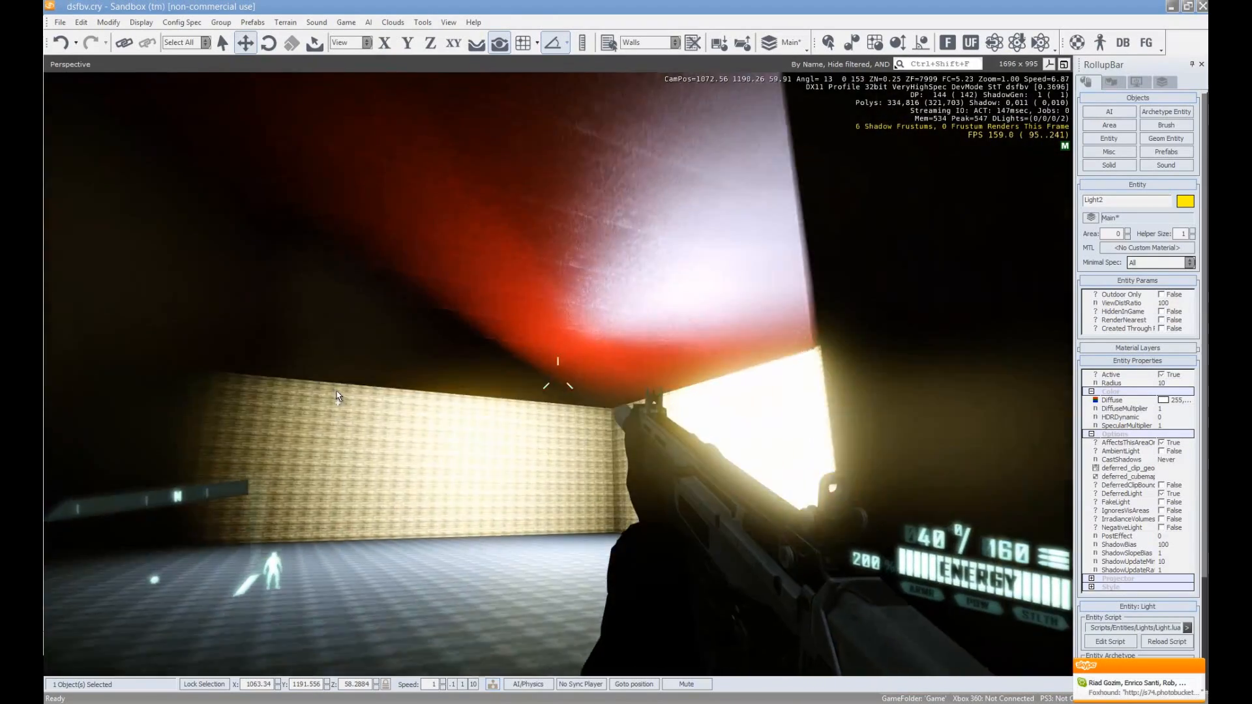
pyautogui.press('s')
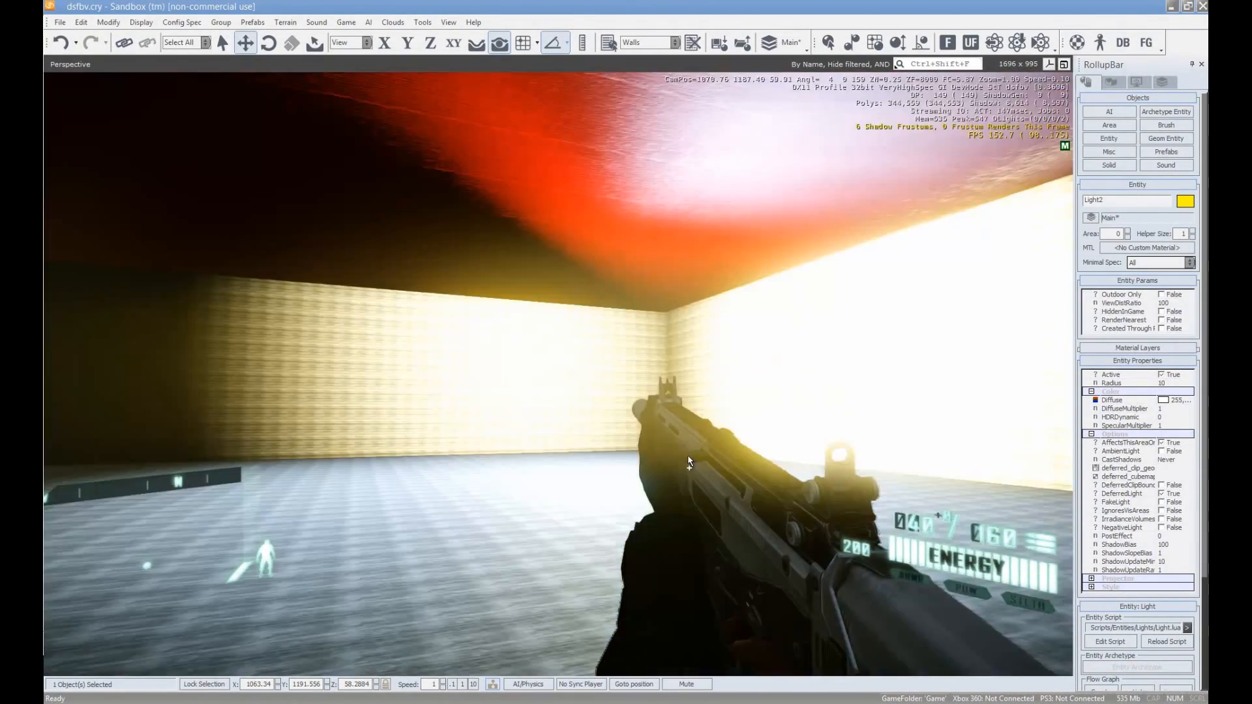
pyautogui.press('Escape')
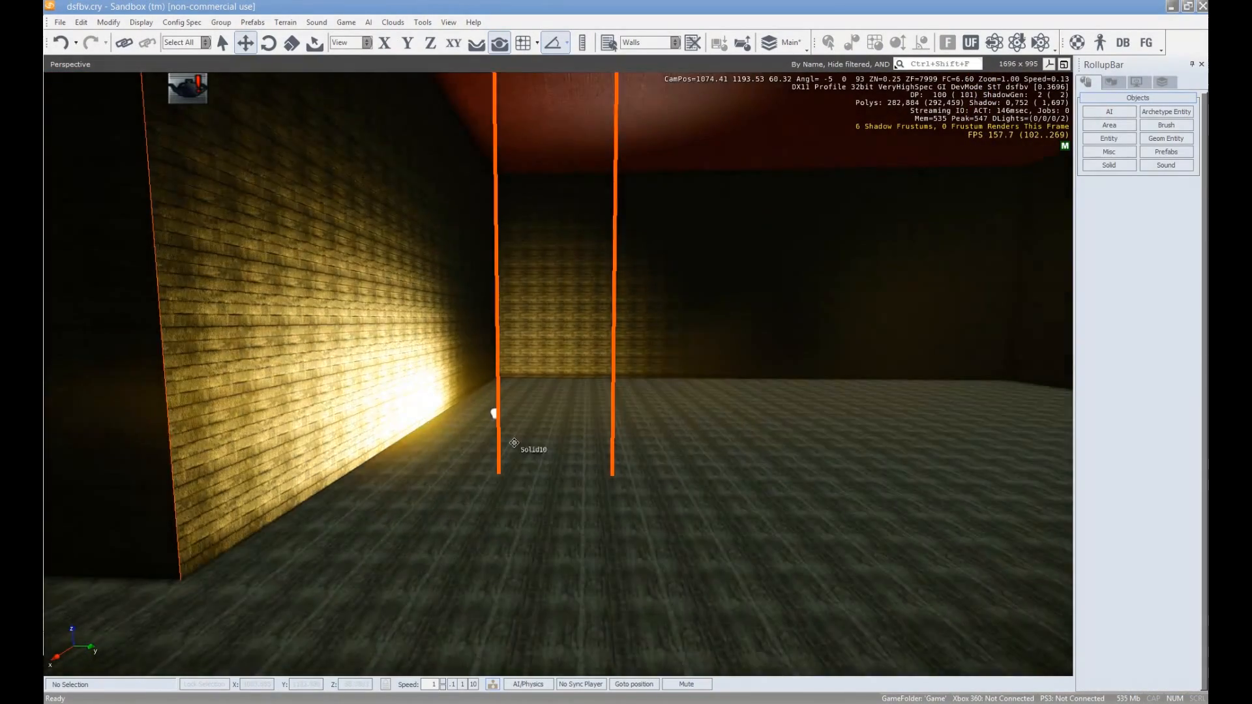
# Delete the second light from the passage, undoing the first deletion and repeating it
pyautogui.press('a')
pyautogui.click(608, 413)
pyautogui.press('Delete')
pyautogui.press('Return')
pyautogui.hotkey('ctrl', 'z')
pyautogui.click(607, 415)
pyautogui.press('Delete')
# Select the main room light and set its HDRDynamic value to 0.2
pyautogui.moveTo(638, 433); pyautogui.dragTo(697, 454, button='right')
pyautogui.click(450, 381)
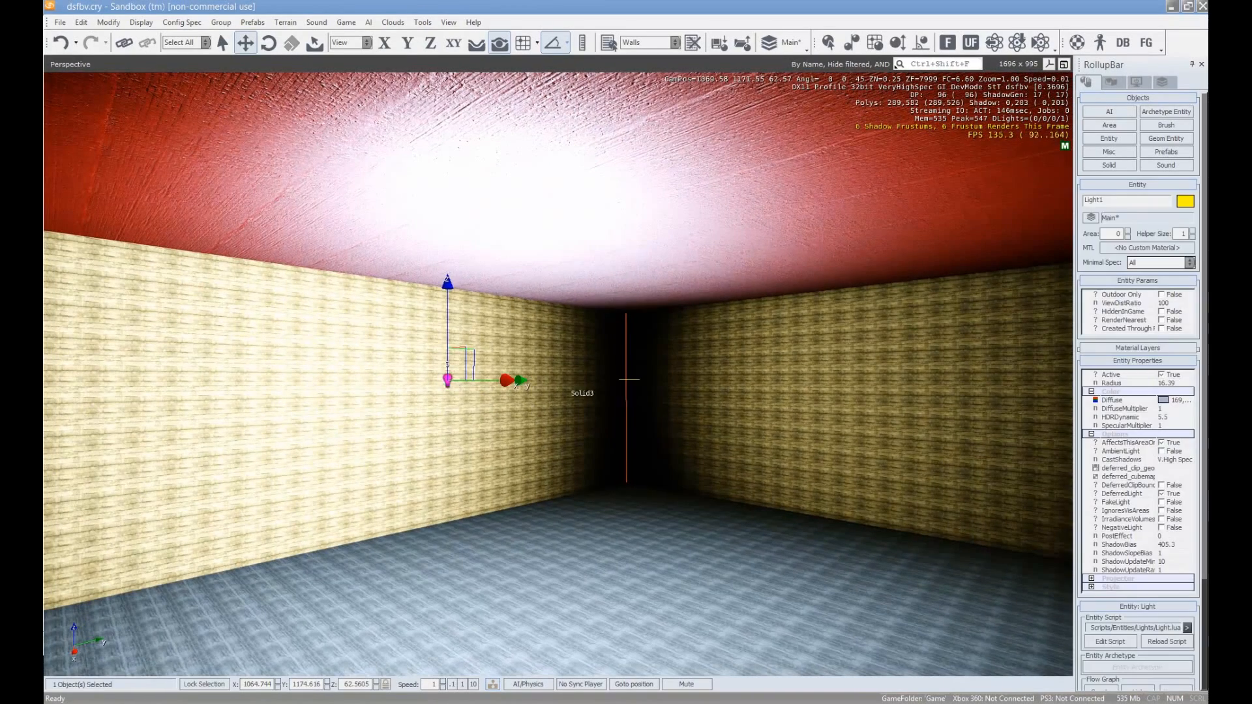
pyautogui.press('Return')
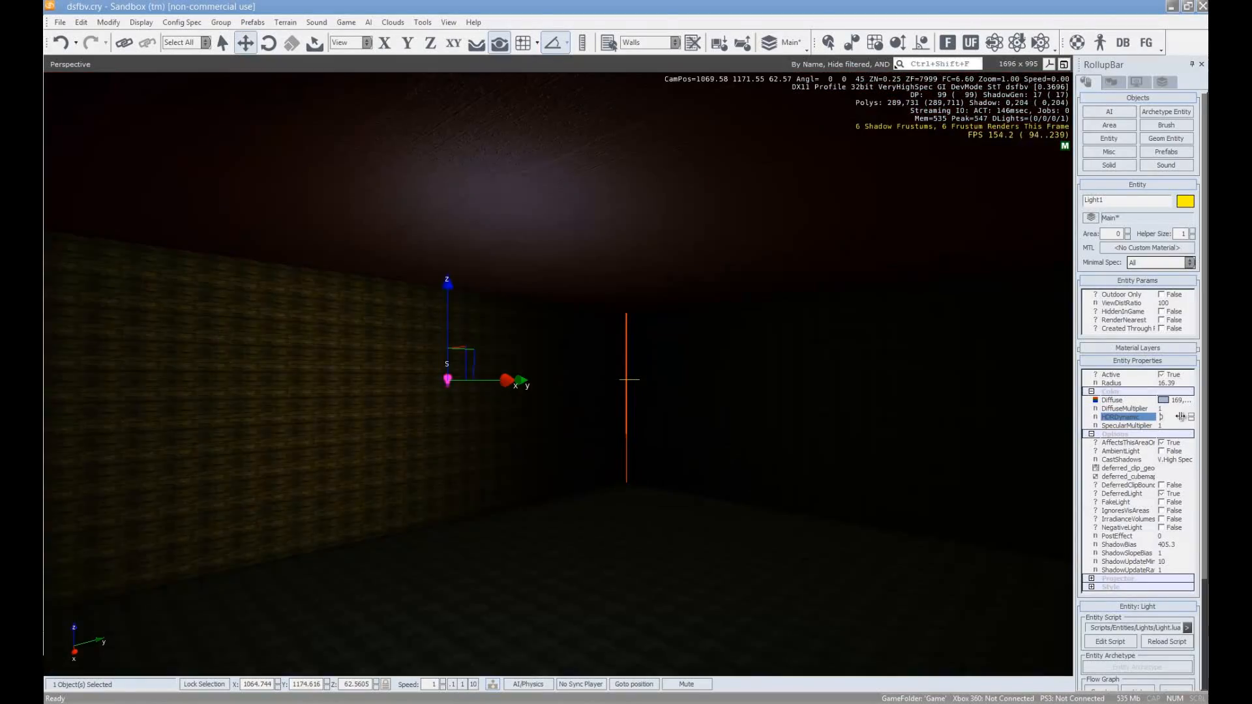
pyautogui.moveTo(1182, 421); pyautogui.dragTo(1106, 419)
pyautogui.write('0.2')
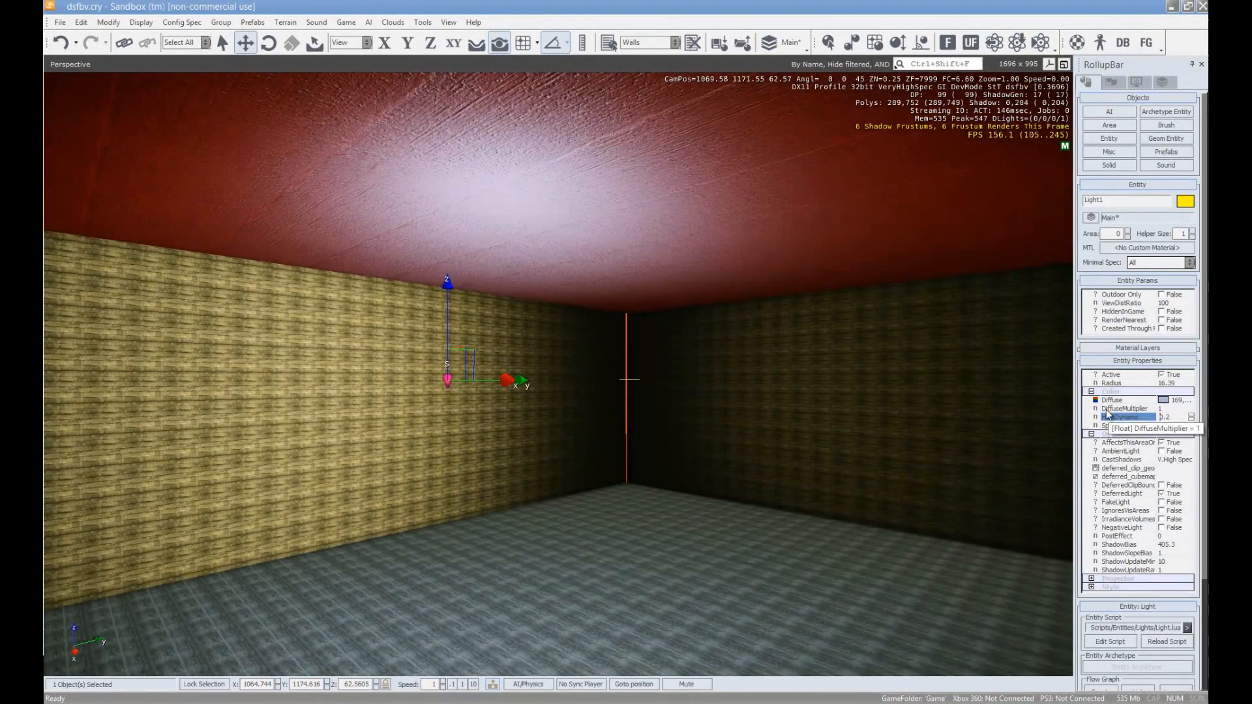
# Set the light's DiffuseMultiplier to 1.2 and SpecularMultiplier to 1.7, checking the effect on the wall
pyautogui.moveTo(1193, 408); pyautogui.dragTo(1208, 209)
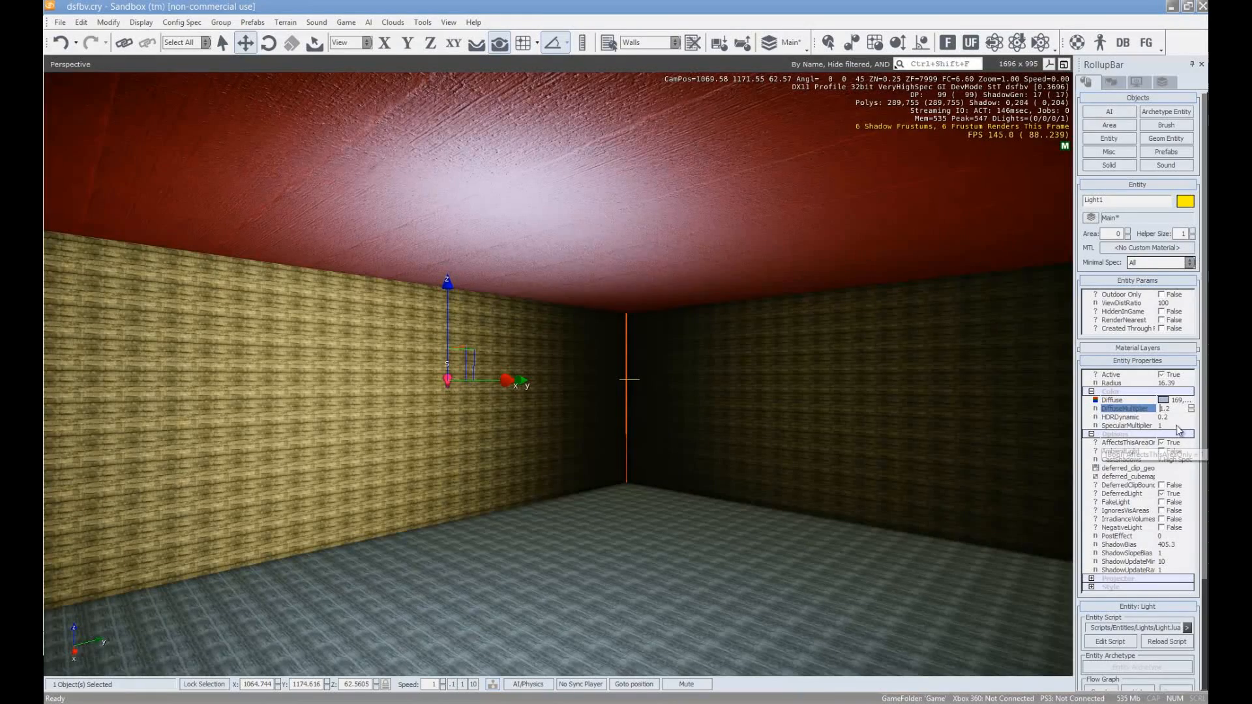
pyautogui.moveTo(1193, 425)
pyautogui.mouseDown()
pyautogui.moveTo(1204, 400)
pyautogui.moveTo(1207, 435)
pyautogui.mouseUp()
pyautogui.moveTo(645, 450)
pyautogui.mouseDown(button='right')
pyautogui.moveTo(612, 459)
pyautogui.moveTo(648, 448)
pyautogui.moveTo(655, 429)
pyautogui.mouseUp(button='right')
pyautogui.press('w')
pyautogui.press('w')
pyautogui.press('s')
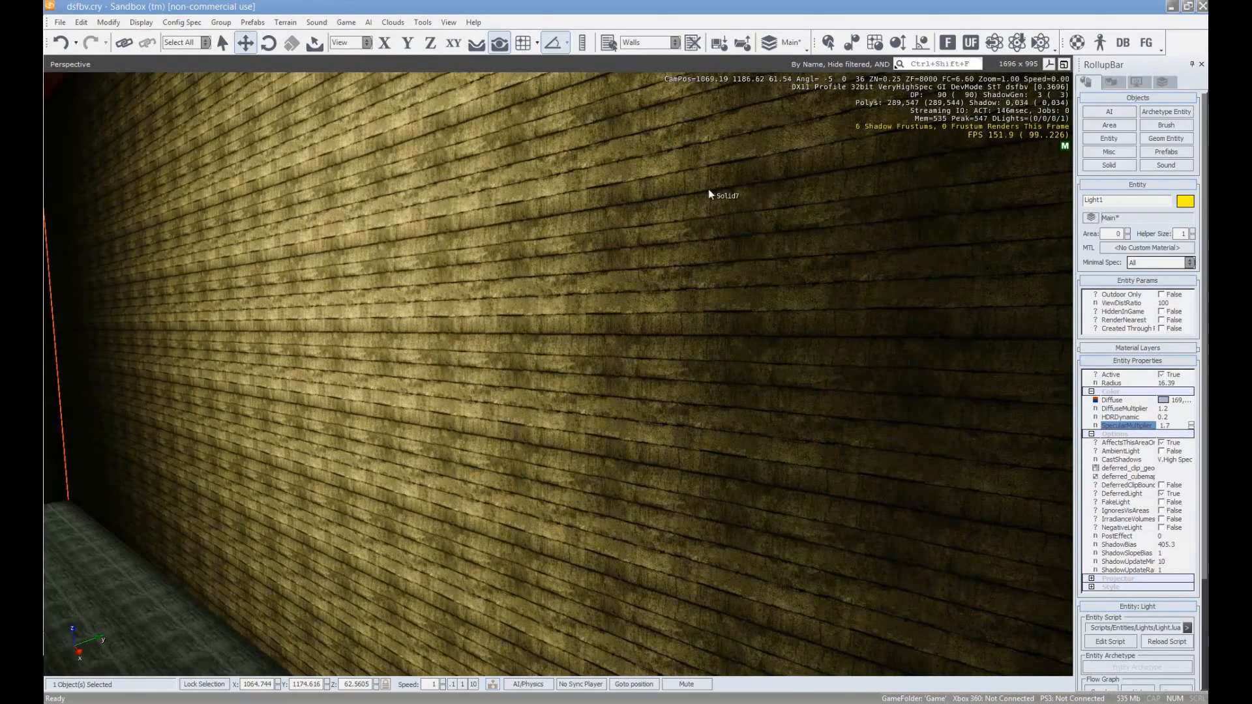
# Try a SpecularMultiplier of 146 on the light, checking the floor, and reduce it to 20.7
pyautogui.moveTo(1190, 424); pyautogui.dragTo(1123, 58)
pyautogui.moveTo(472, 153); pyautogui.dragTo(469, 160, button='right')
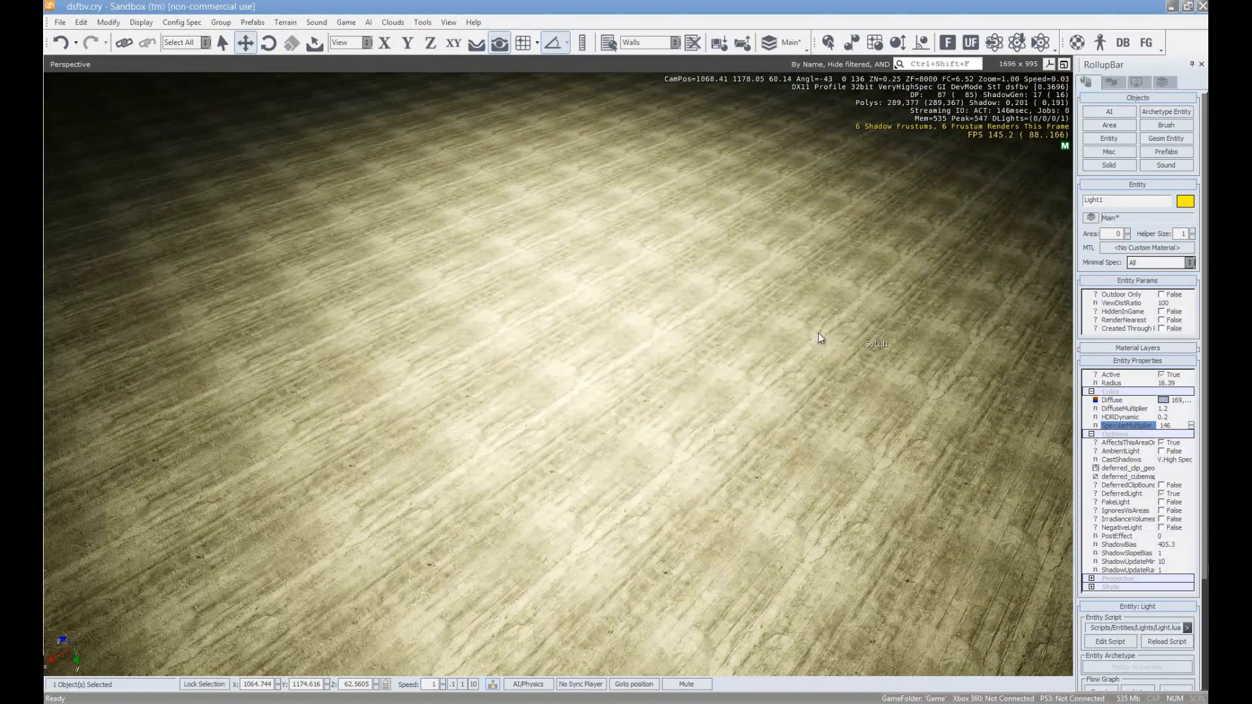
pyautogui.moveTo(1193, 424); pyautogui.dragTo(1207, 339)
pyautogui.moveTo(1205, 435); pyautogui.dragTo(1188, 491)
# Examine how the light's specular highlights fall on the floor, walls and ceiling
pyautogui.moveTo(691, 435); pyautogui.dragTo(691, 430, button='right')
pyautogui.press('s')
pyautogui.press('w')
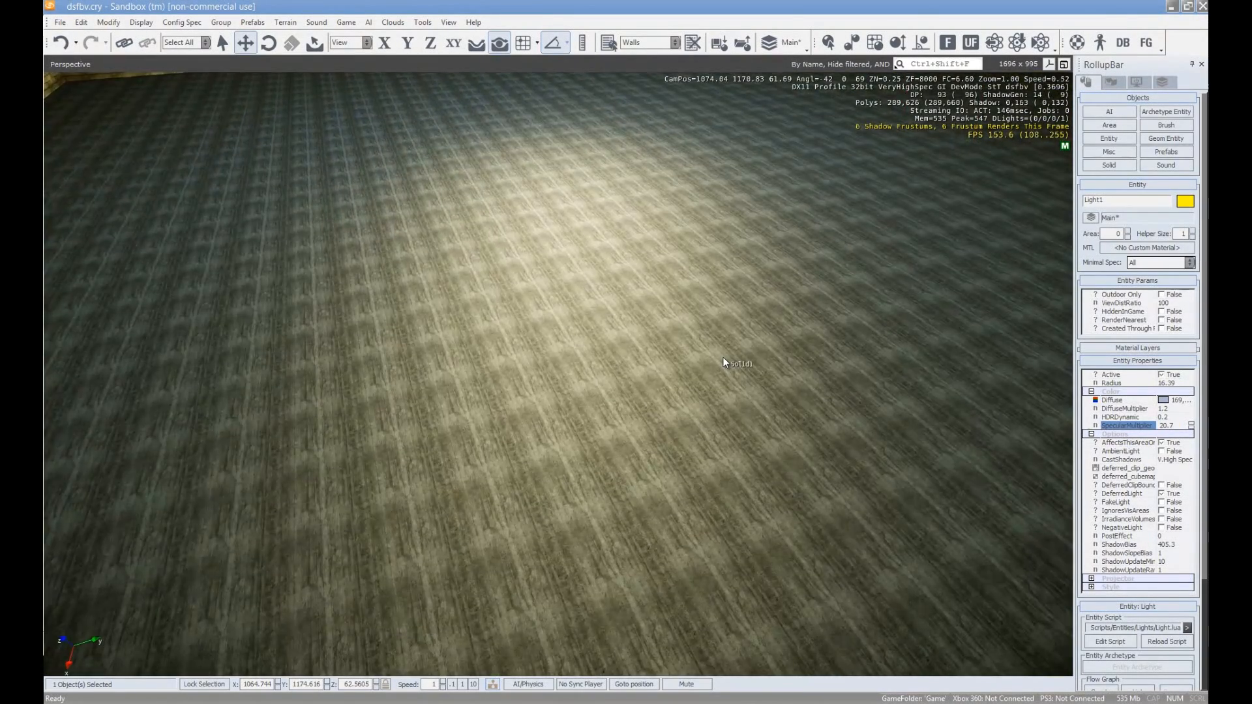
pyautogui.moveTo(723, 358); pyautogui.dragTo(783, 543, button='right')
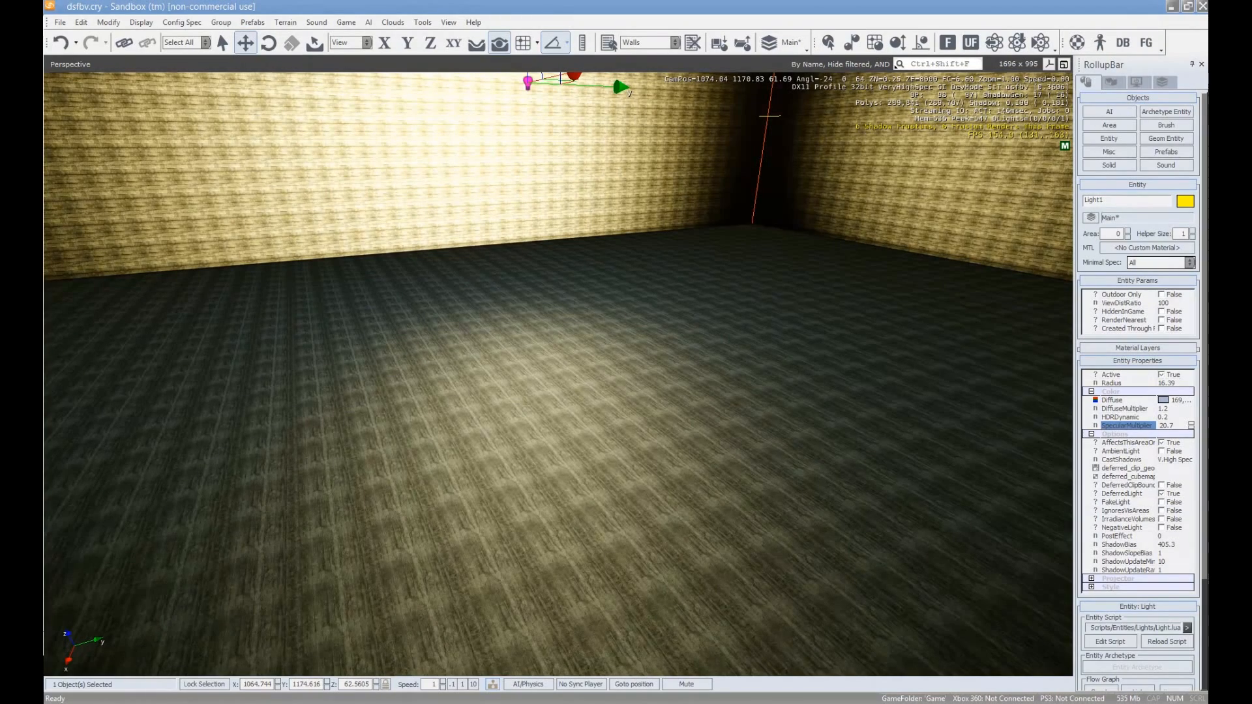
pyautogui.click(1118, 703)
pyautogui.moveTo(875, 530); pyautogui.dragTo(826, 532, button='right')
pyautogui.press('w')
pyautogui.press('s')
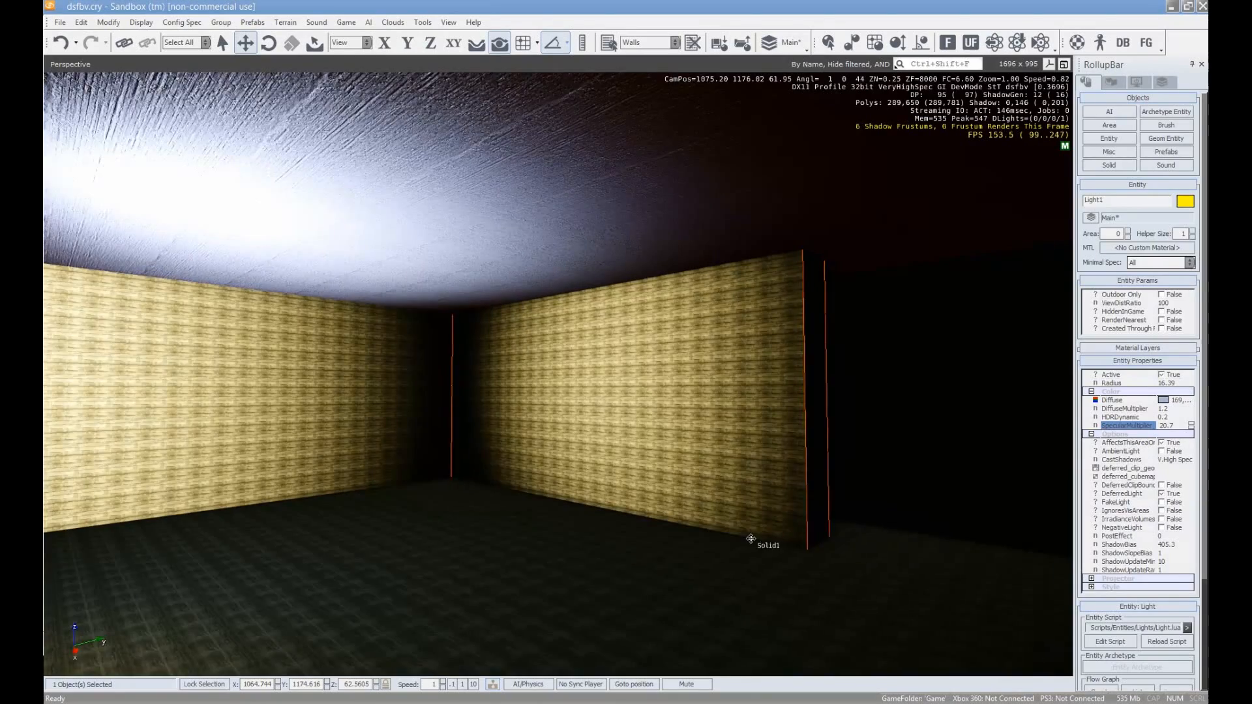
# Select the wall solid beside the room's opening and show the concrete_wall_01 material in the Material Editor
pyautogui.moveTo(748, 538); pyautogui.dragTo(801, 463, button='right')
pyautogui.click(815, 422)
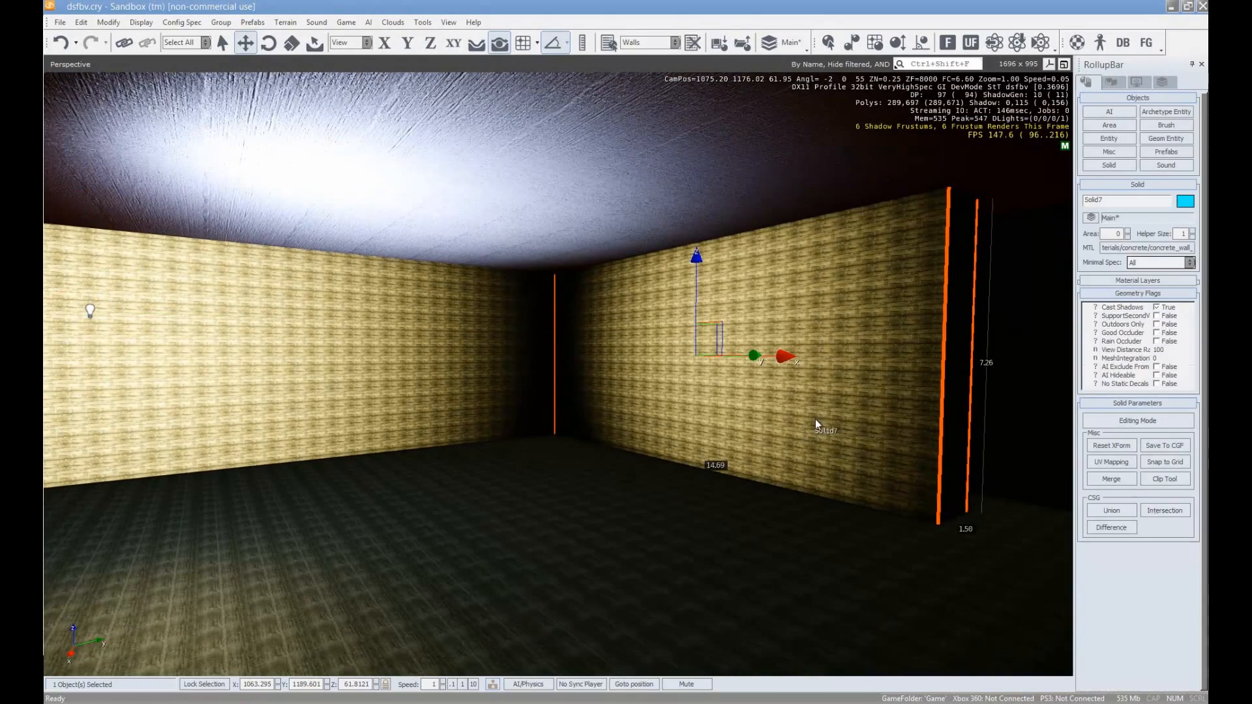
pyautogui.click(673, 53)
pyautogui.moveTo(794, 450); pyautogui.dragTo(795, 451, button='right')
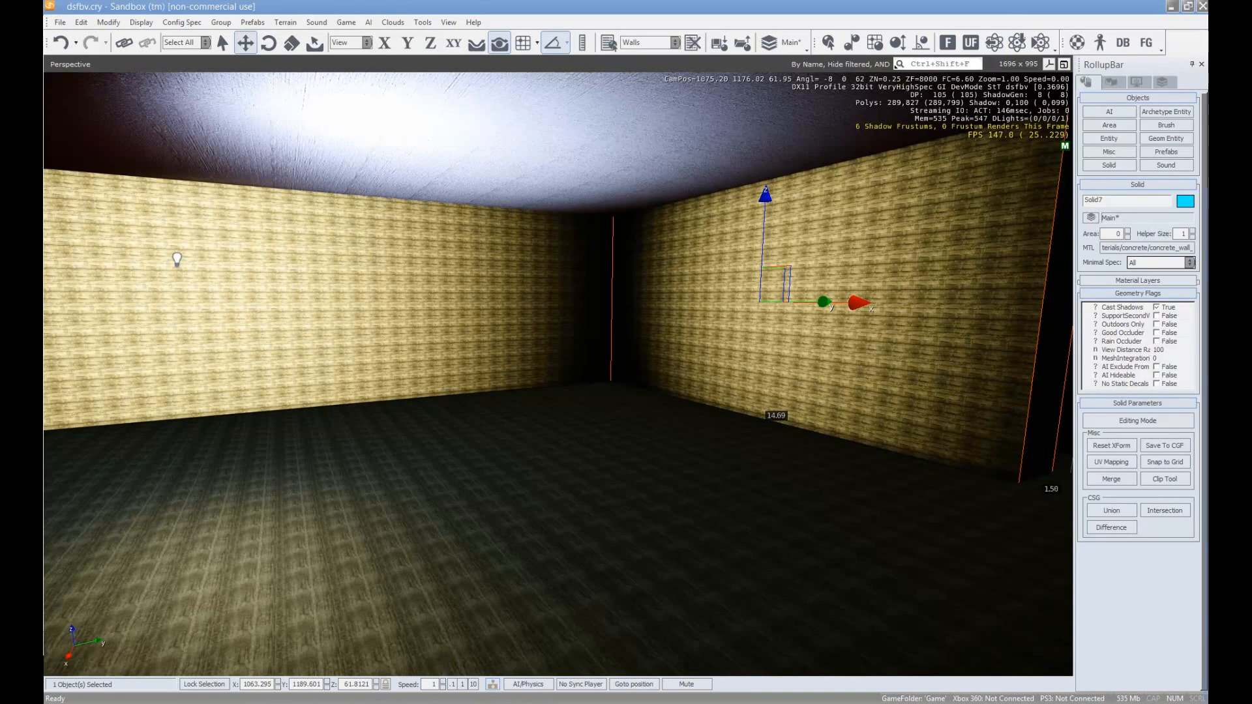
pyautogui.press('m')
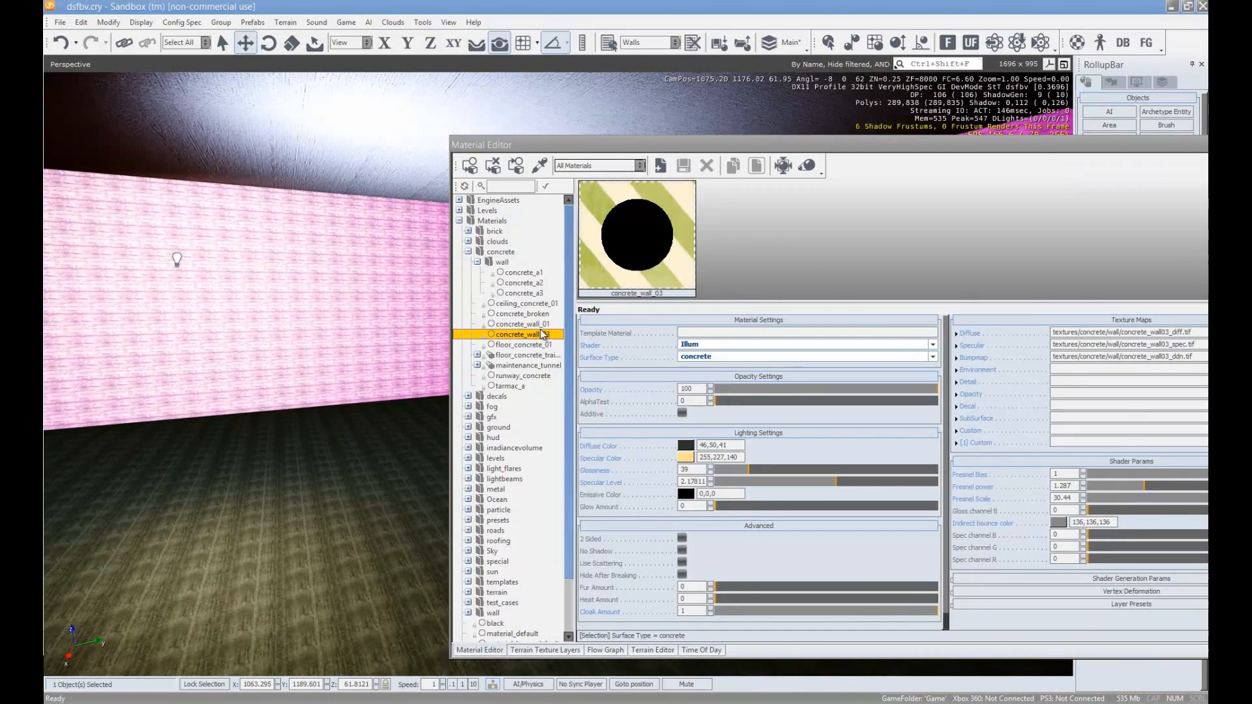
pyautogui.click(540, 324)
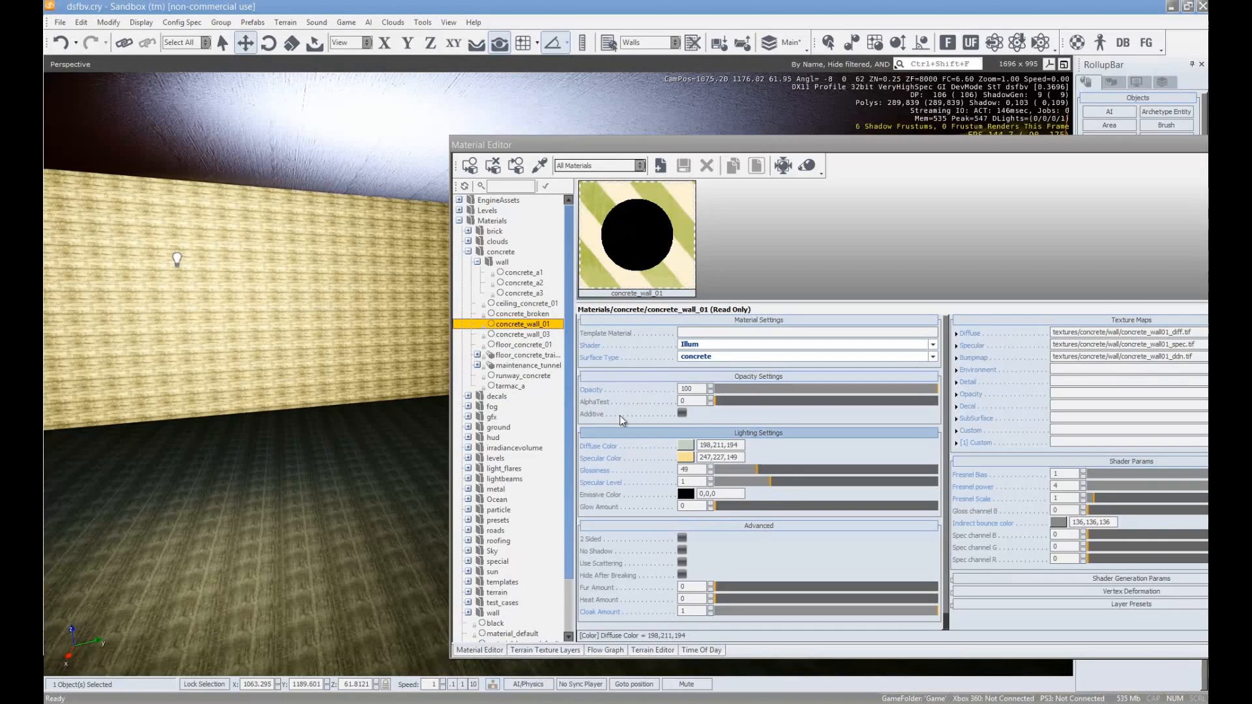
# Set the diffuse color of the concrete_wall_03 material to light grey 210,210,210
pyautogui.click(538, 333)
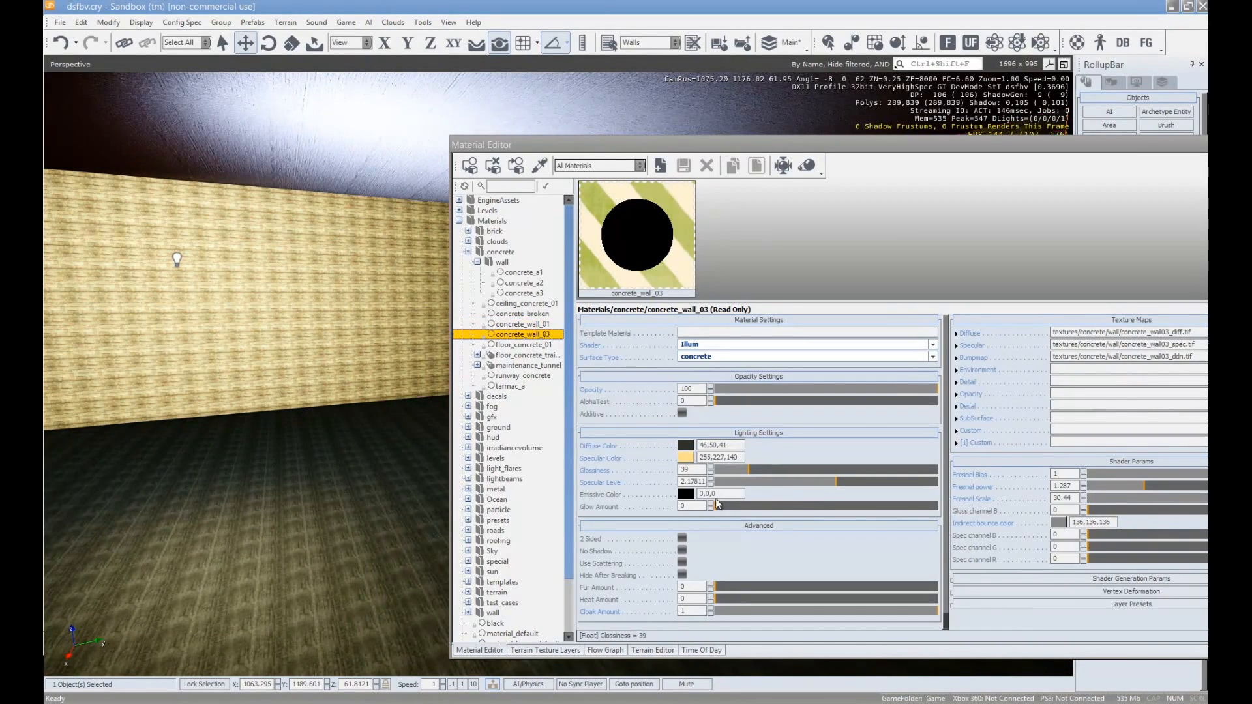
pyautogui.click(687, 446)
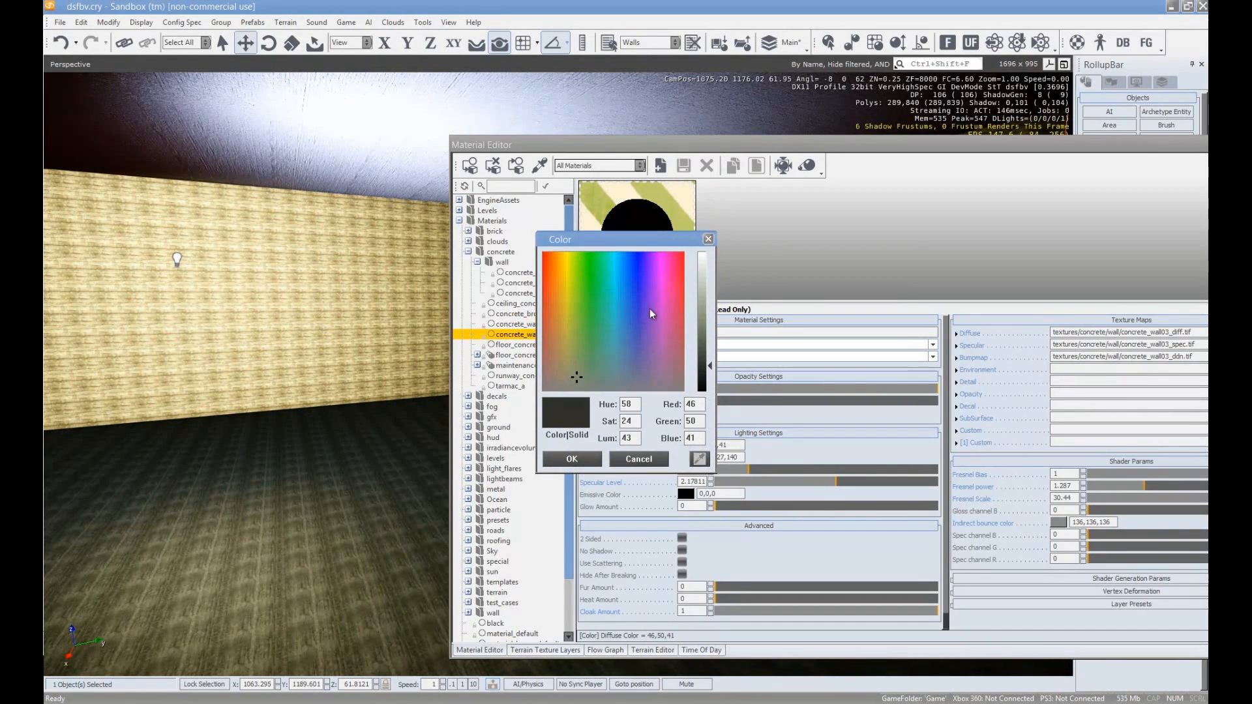
pyautogui.moveTo(699, 325); pyautogui.dragTo(709, 279)
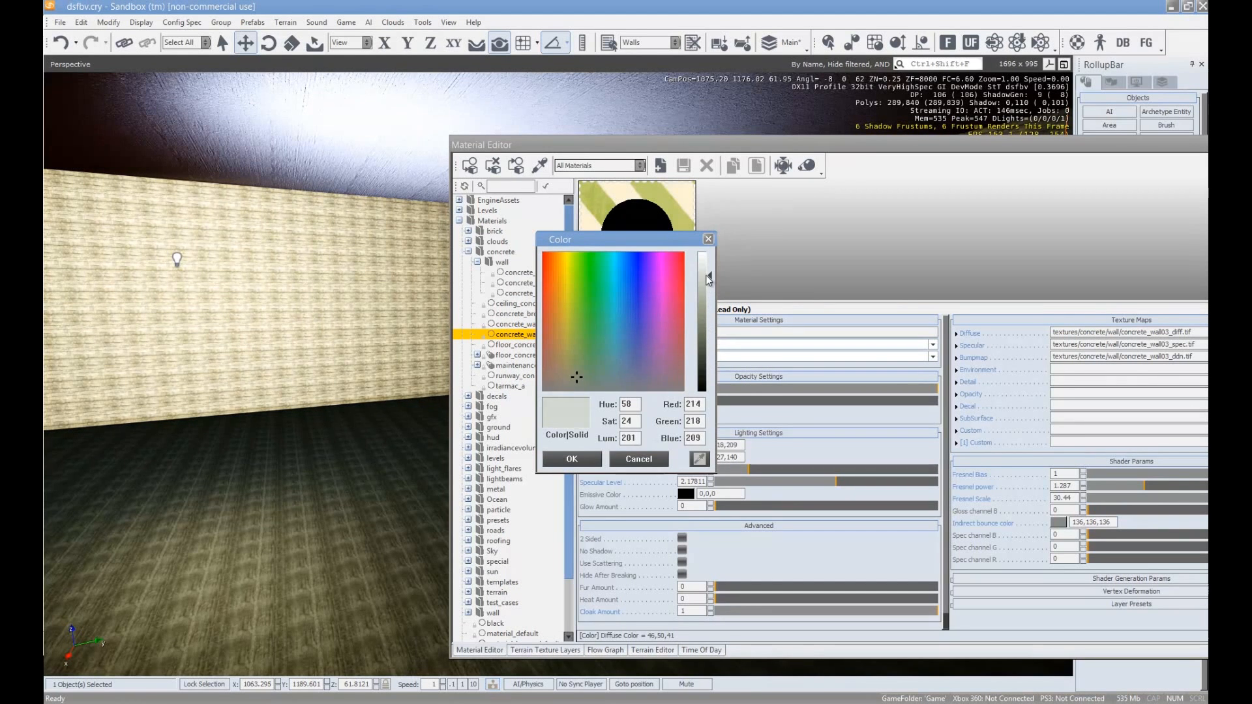
pyautogui.click(580, 459)
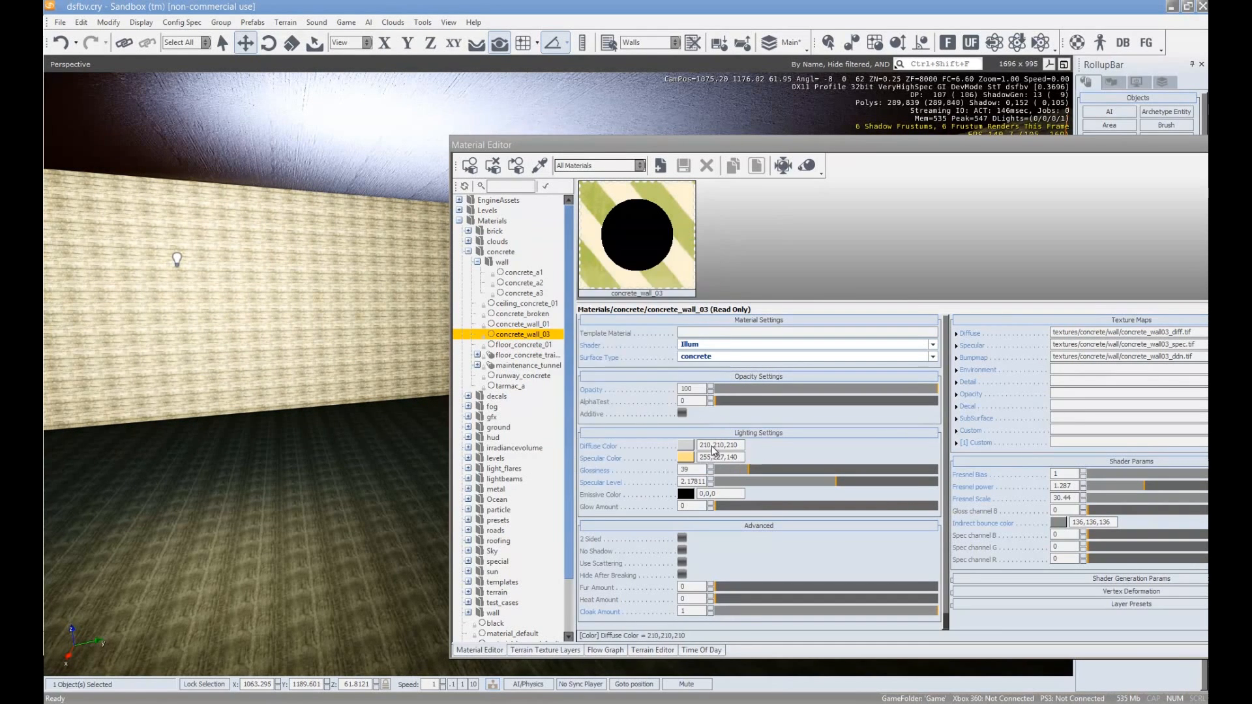
# Set the specular color of concrete_wall_03 to the olive tone 146,148,78
pyautogui.click(685, 456)
pyautogui.click(601, 358)
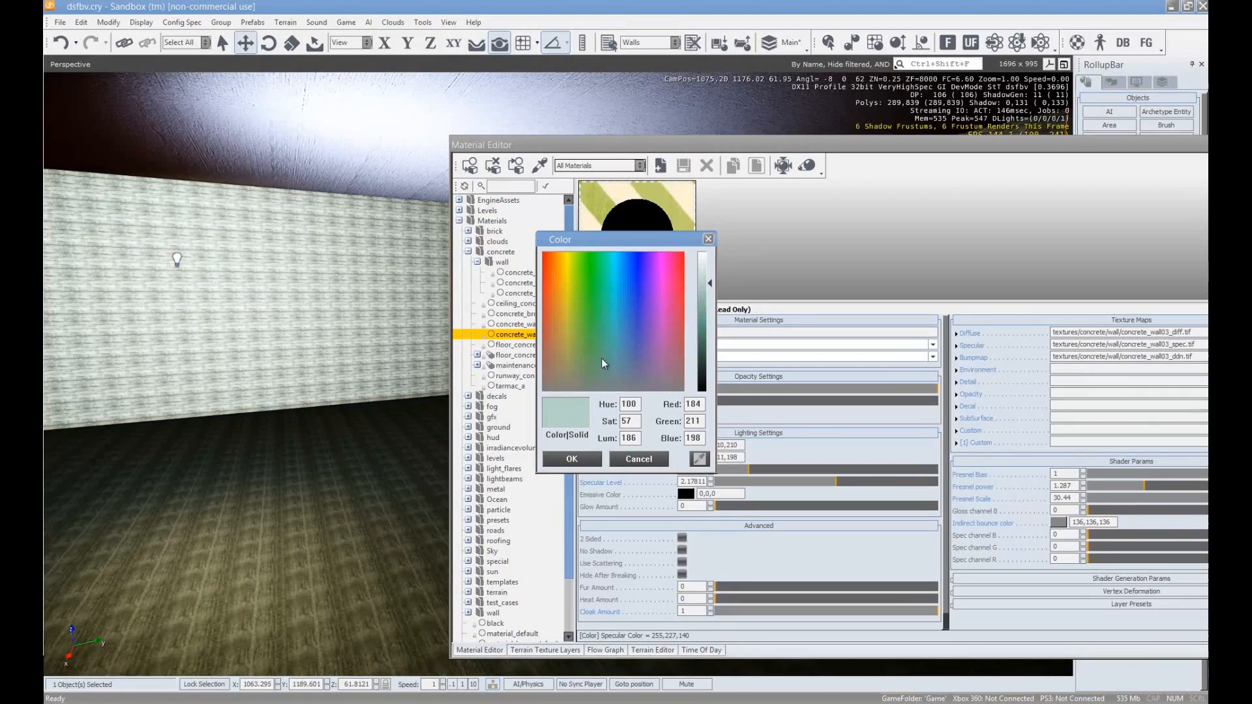
pyautogui.click(568, 349)
pyautogui.moveTo(710, 283); pyautogui.dragTo(710, 330)
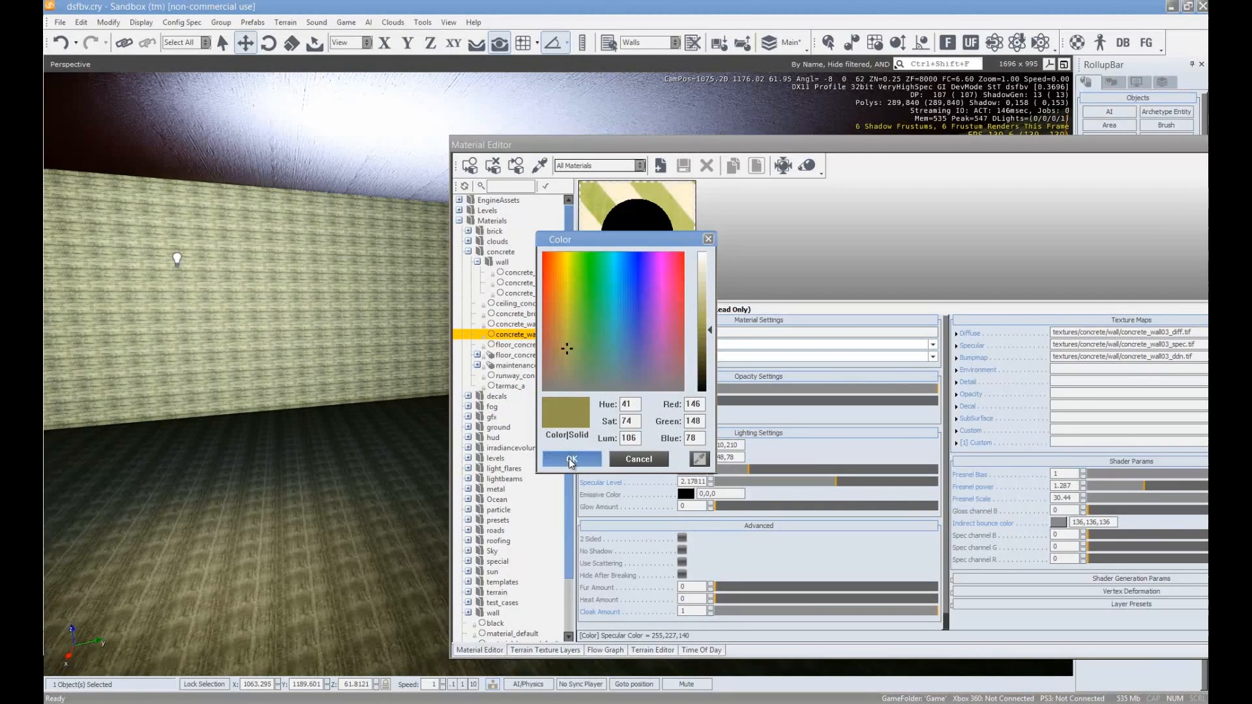
pyautogui.click(572, 462)
# Lower the Glossiness of concrete_wall_03 to 15 and its Specular Level to 2, uncovering the walls behind the Material Editor
pyautogui.moveTo(639, 147); pyautogui.dragTo(819, 156)
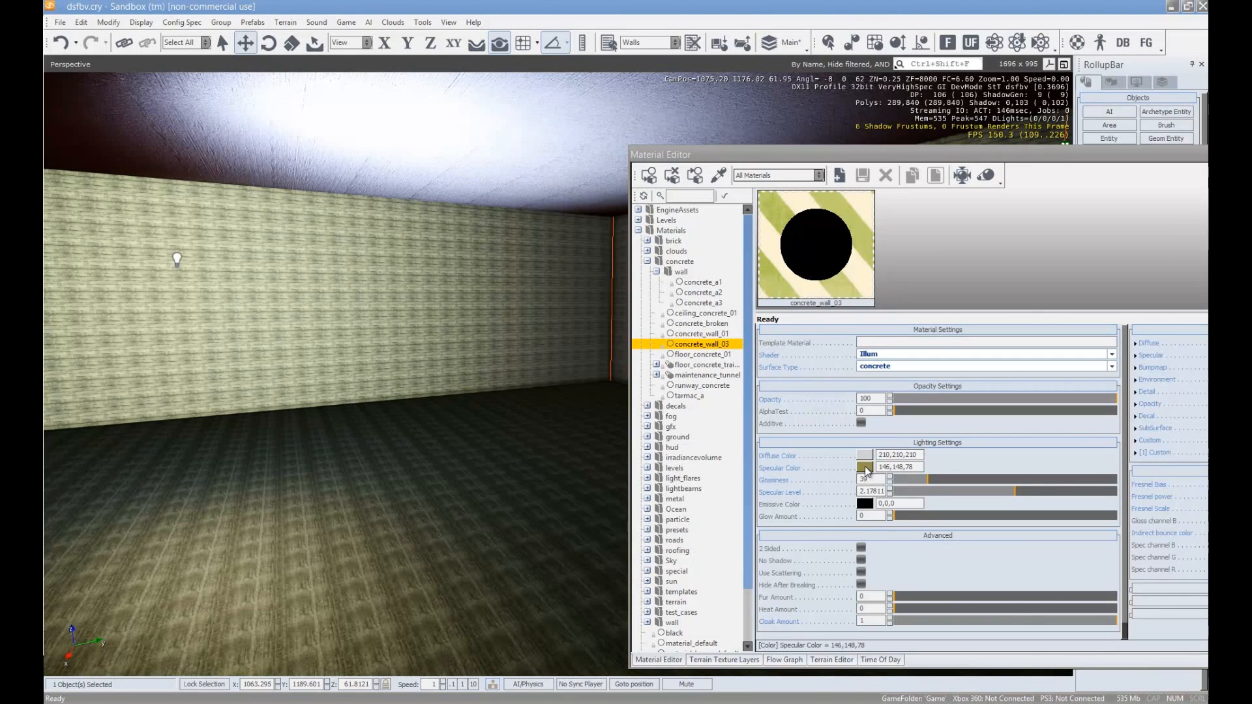
pyautogui.moveTo(917, 482)
pyautogui.mouseDown()
pyautogui.moveTo(1014, 491)
pyautogui.moveTo(905, 491)
pyautogui.mouseUp()
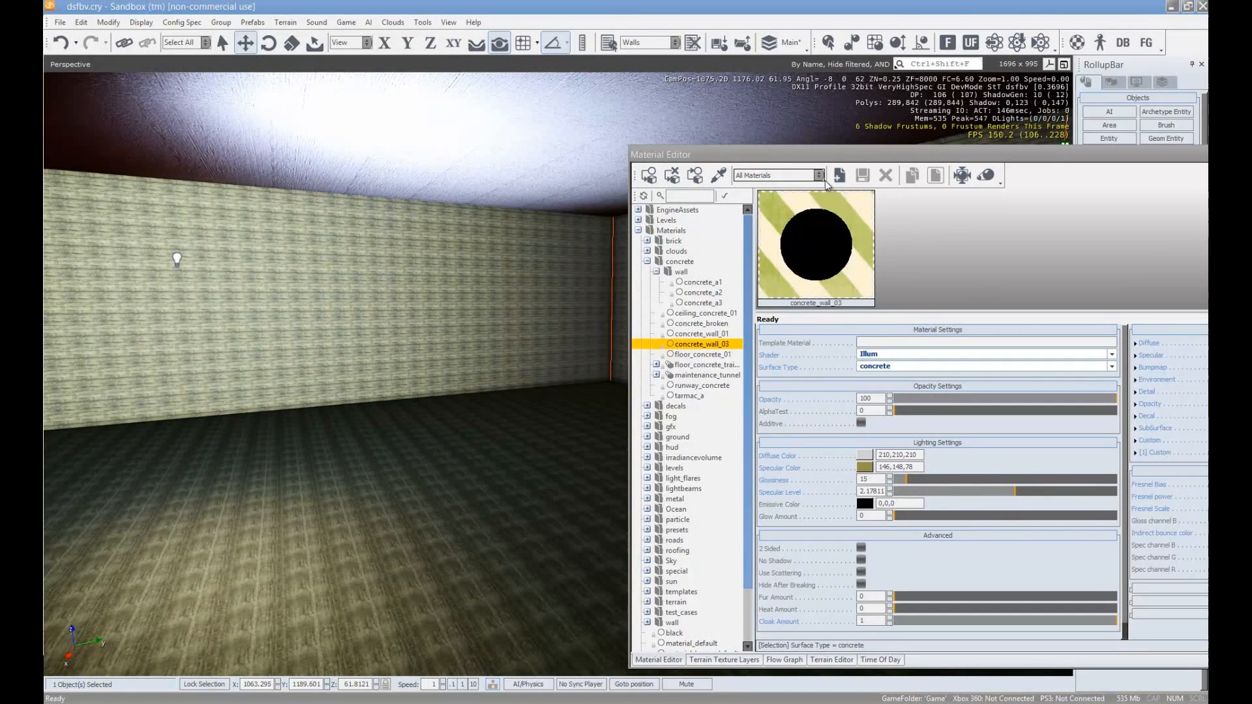
pyautogui.moveTo(974, 493)
pyautogui.mouseDown()
pyautogui.moveTo(959, 494)
pyautogui.moveTo(994, 496)
pyautogui.mouseUp()
pyautogui.moveTo(811, 157); pyautogui.dragTo(966, 193)
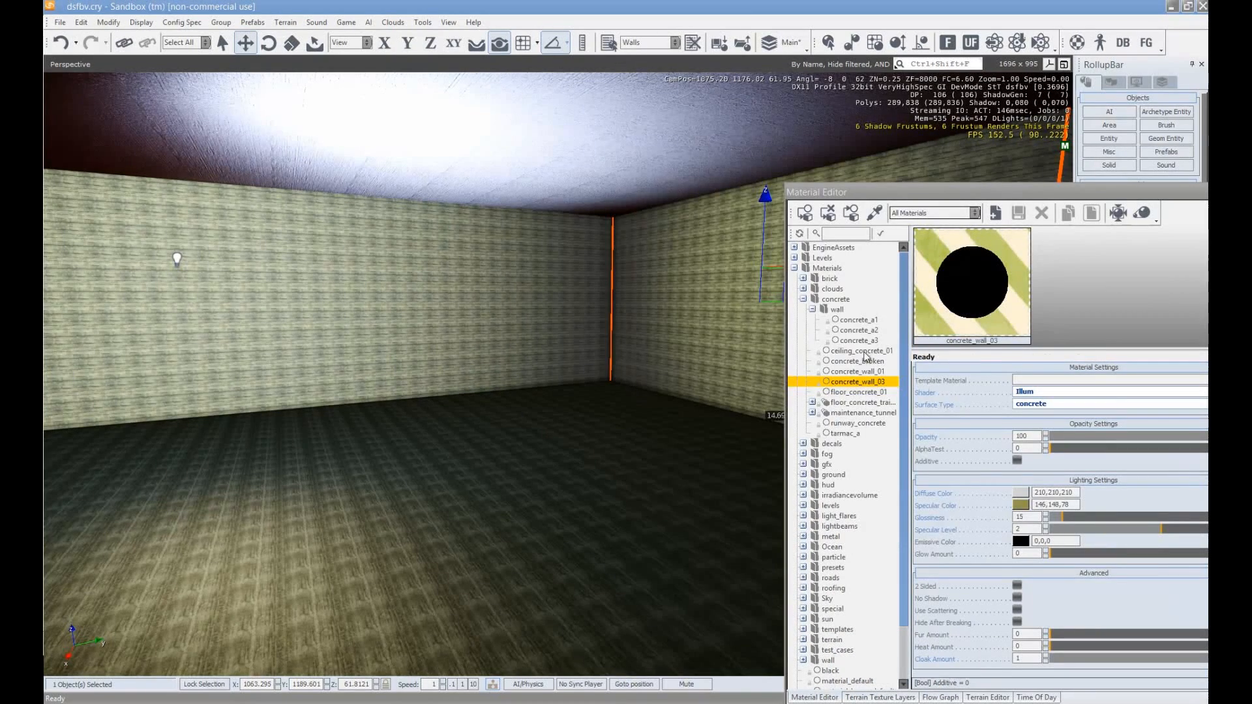
# Reduce the ceiling material concrete_a2 to Glossiness 7 and Specular Level 0.1
pyautogui.click(864, 352)
pyautogui.click(860, 330)
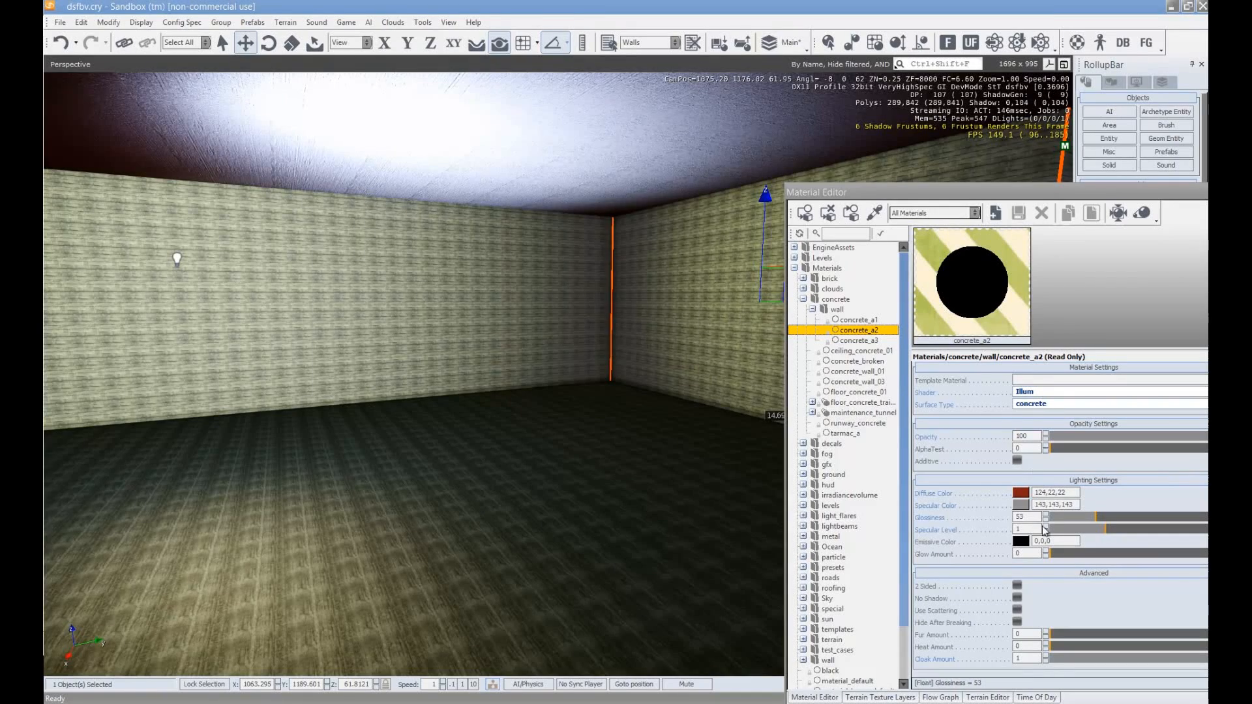
pyautogui.moveTo(1093, 520)
pyautogui.mouseDown()
pyautogui.moveTo(1039, 523)
pyautogui.moveTo(1066, 529)
pyautogui.moveTo(1054, 539)
pyautogui.mouseUp()
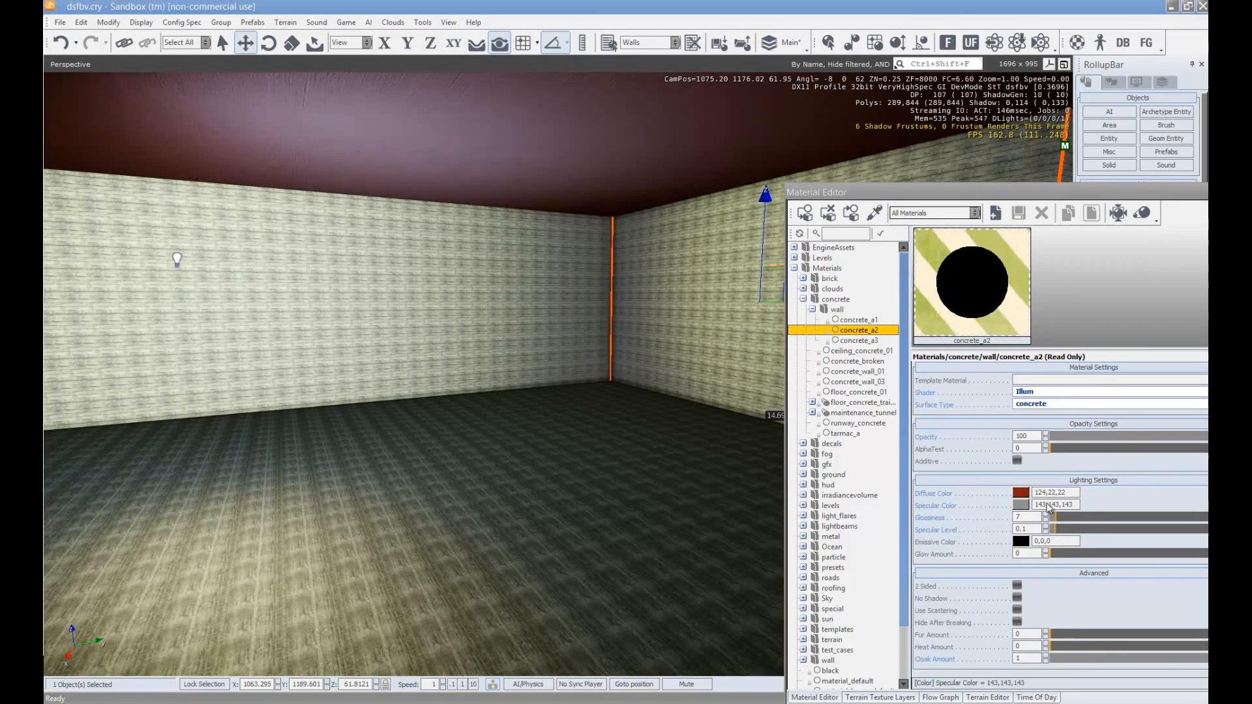
# Brighten the diffuse color of concrete_a2 to the pale red 234,172,162
pyautogui.click(1023, 499)
pyautogui.moveTo(709, 316)
pyautogui.mouseDown()
pyautogui.moveTo(709, 276)
pyautogui.moveTo(712, 289)
pyautogui.mouseUp()
pyautogui.click(550, 288)
pyautogui.moveTo(569, 314)
pyautogui.mouseDown()
pyautogui.moveTo(550, 288)
pyautogui.moveTo(548, 305)
pyautogui.mouseUp()
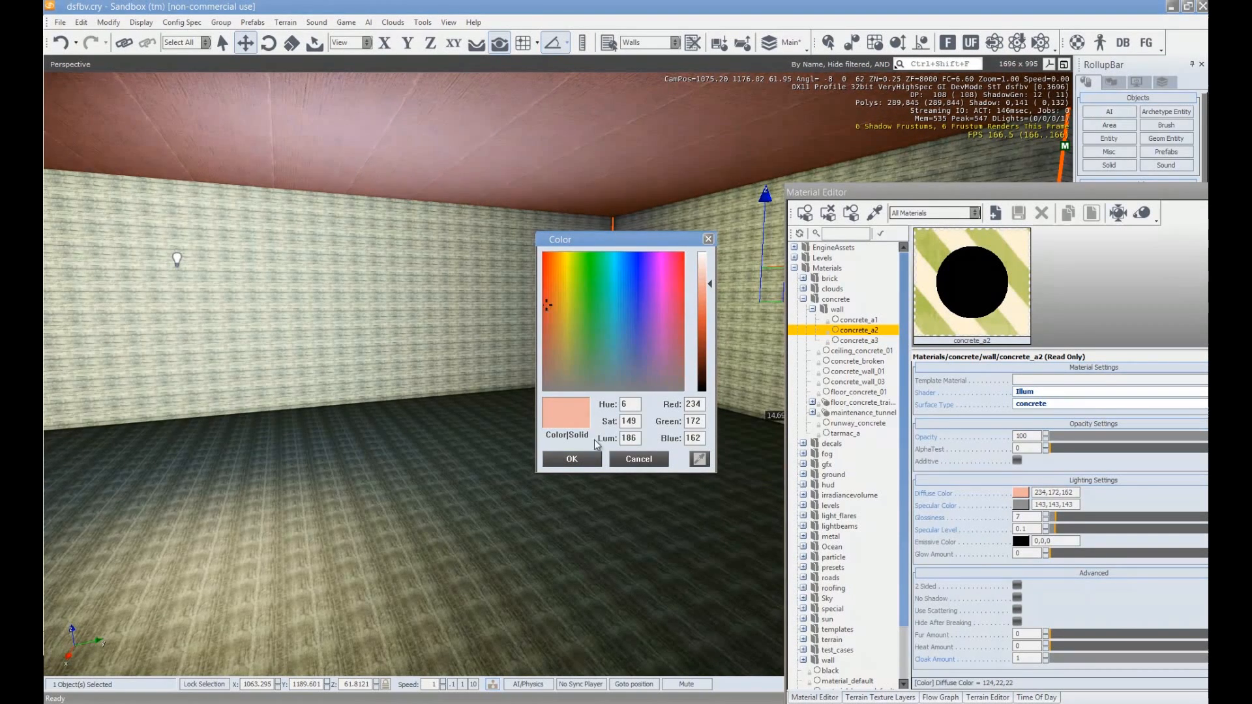
pyautogui.click(592, 460)
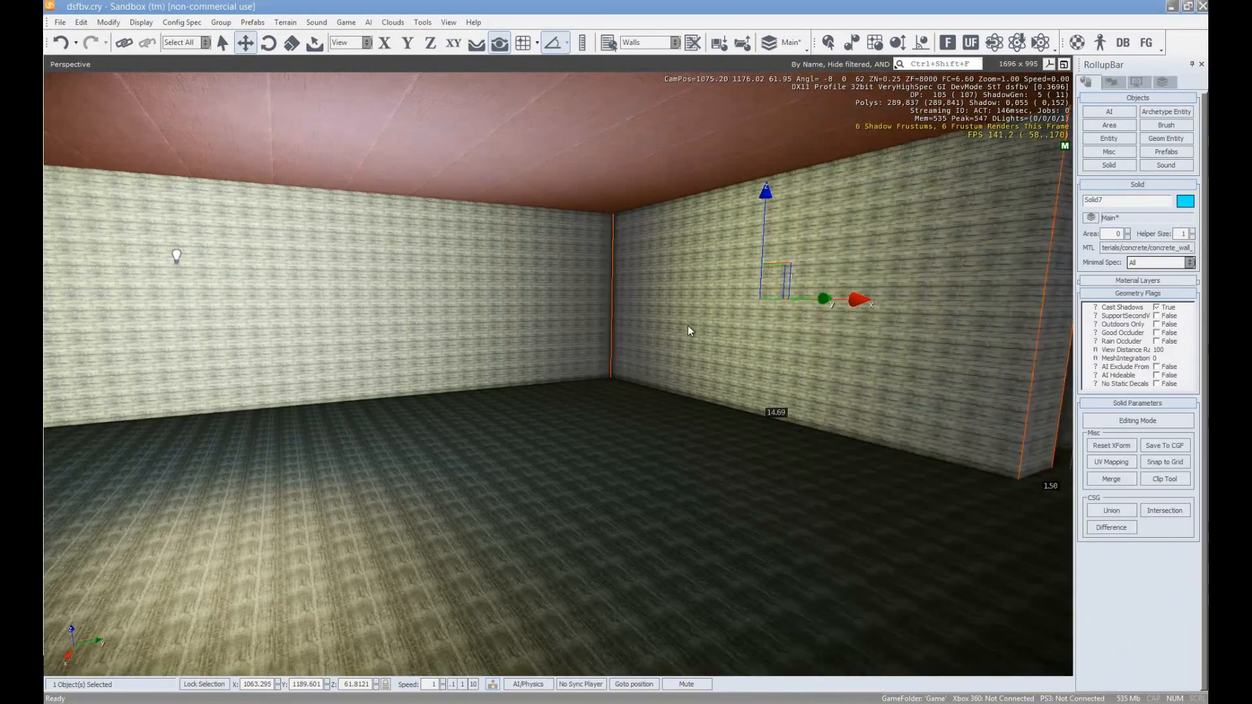
# Duplicate the room's light along X to about 1079.16 and set the DiffuseMultiplier of both lights to 0.7
pyautogui.moveTo(687, 327)
pyautogui.mouseDown(button='right')
pyautogui.moveTo(721, 322)
pyautogui.moveTo(700, 306)
pyautogui.mouseUp(button='right')
pyautogui.press('s')
pyautogui.press('s')
pyautogui.press('w')
pyautogui.click(476, 351)
pyautogui.moveTo(477, 350); pyautogui.dragTo(219, 390, button='right')
pyautogui.keyDown('shift'); pyautogui.moveTo(212, 394); pyautogui.dragTo(1004, 390); pyautogui.keyUp('shift')
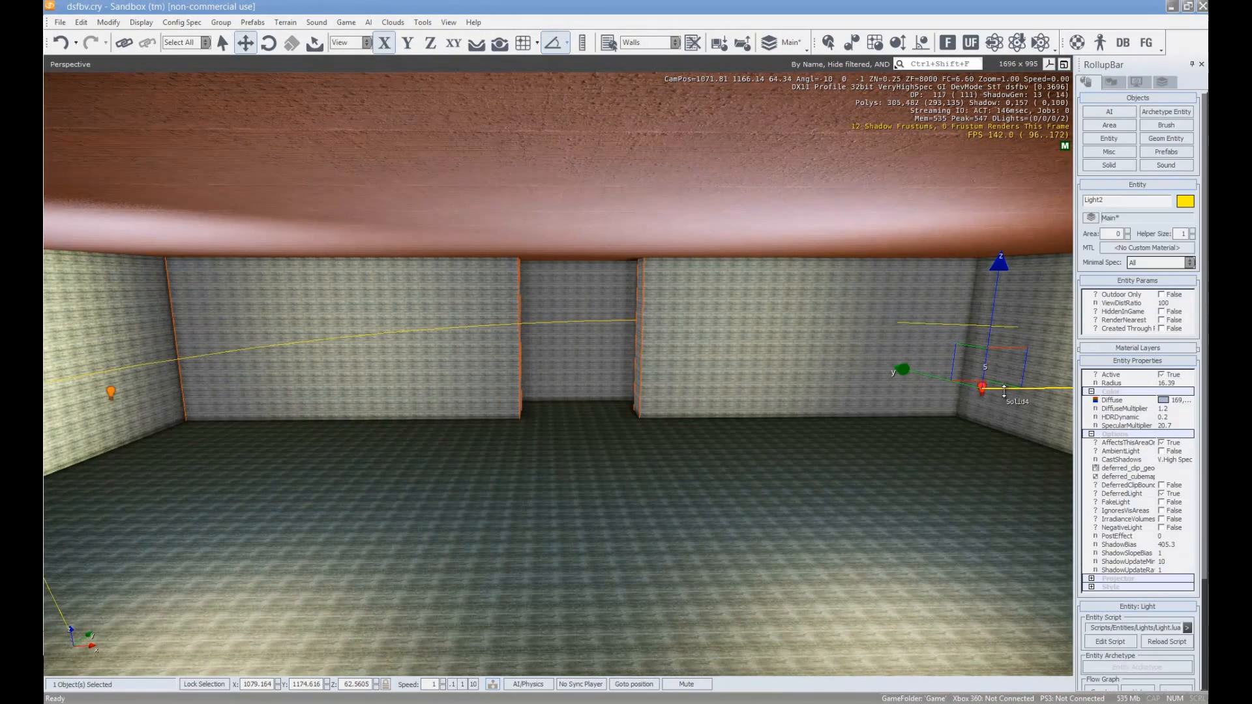
pyautogui.moveTo(1192, 408); pyautogui.dragTo(1194, 410)
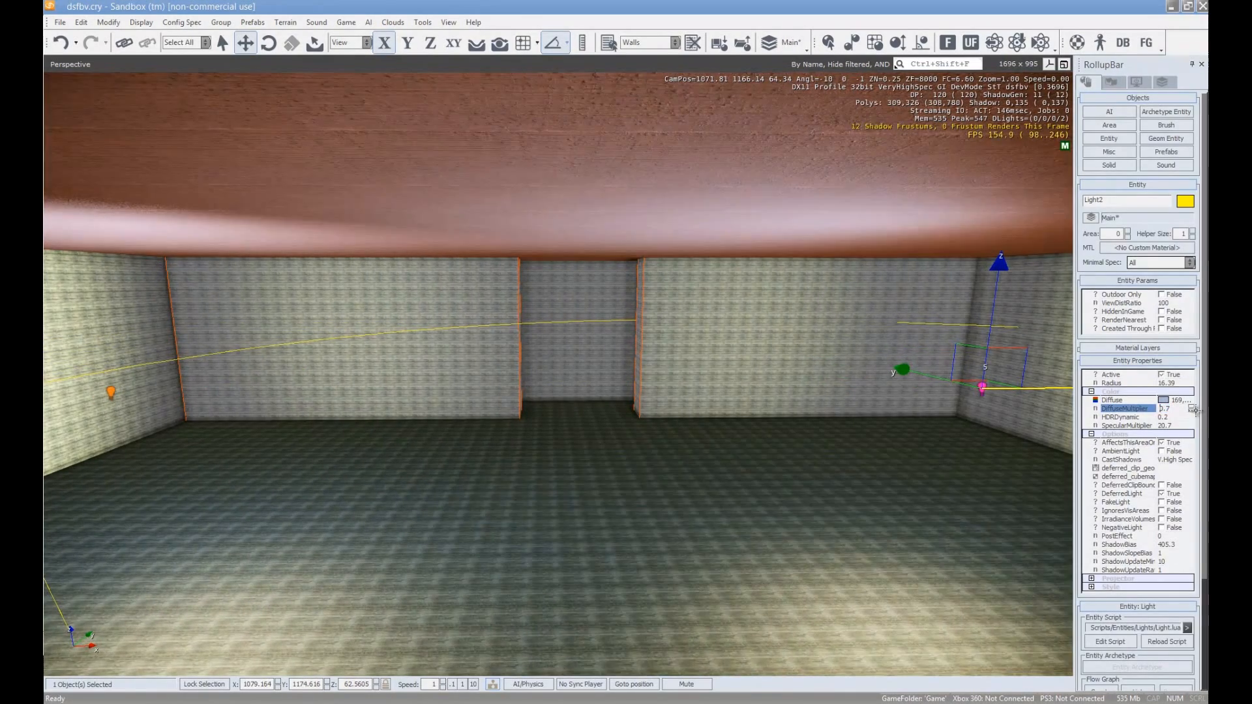
pyautogui.click(111, 393)
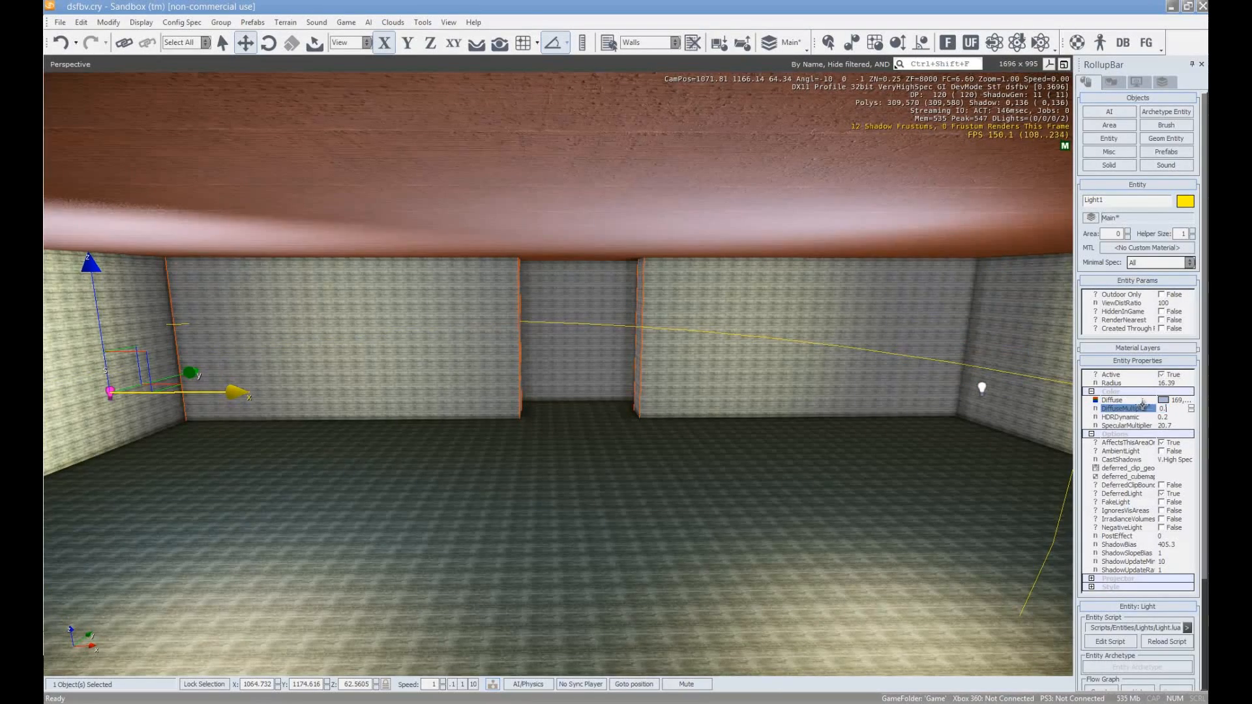
# Select both lights together, shift them along Y to about 1169.23 and lower them to a Z of about 61.96
pyautogui.moveTo(812, 404); pyautogui.dragTo(812, 404, button='right')
pyautogui.press('a')
pyautogui.press('w')
pyautogui.press('d')
pyautogui.press('s')
pyautogui.keyDown('ctrl'); pyautogui.click(619, 386); pyautogui.keyUp('ctrl')
pyautogui.moveTo(698, 390); pyautogui.dragTo(328, 390)
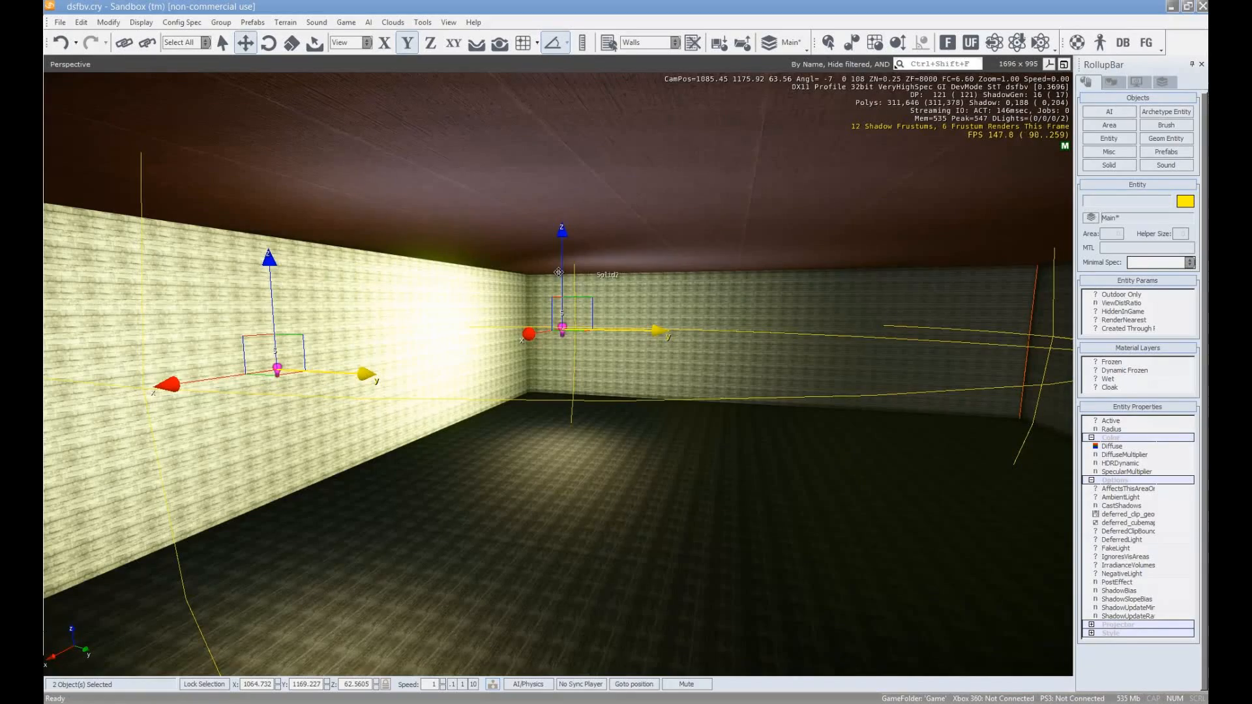
pyautogui.moveTo(560, 277); pyautogui.dragTo(603, 293)
# Examine how the repositioned lights illuminate the wall and floor from several viewpoints
pyautogui.moveTo(603, 399); pyautogui.dragTo(663, 394, button='right')
pyautogui.press('a')
pyautogui.press('w')
pyautogui.press('s')
pyautogui.press('w')
pyautogui.press('s')
pyautogui.press('w')
pyautogui.press('w')
pyautogui.press('s')
pyautogui.press('s')
pyautogui.moveTo(773, 411); pyautogui.dragTo(774, 413, button='right')
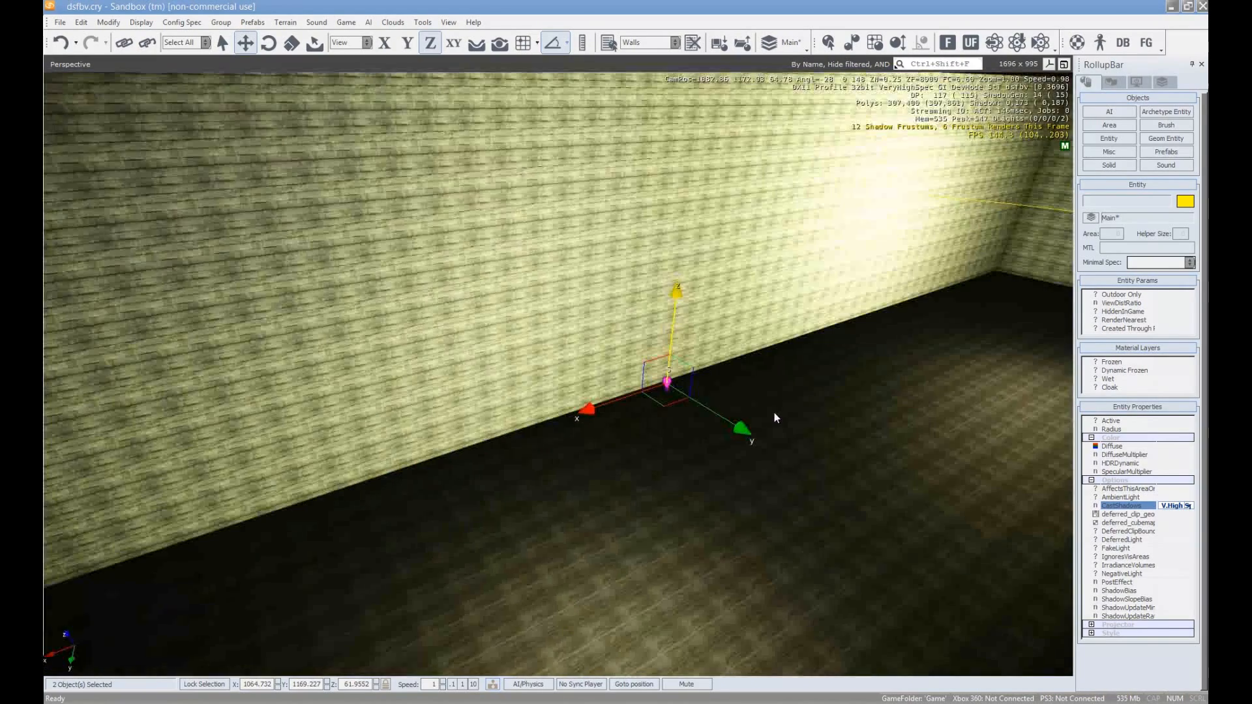
# Set CastShadows to Never for both selected lights
pyautogui.click(666, 384)
pyautogui.click(1179, 506)
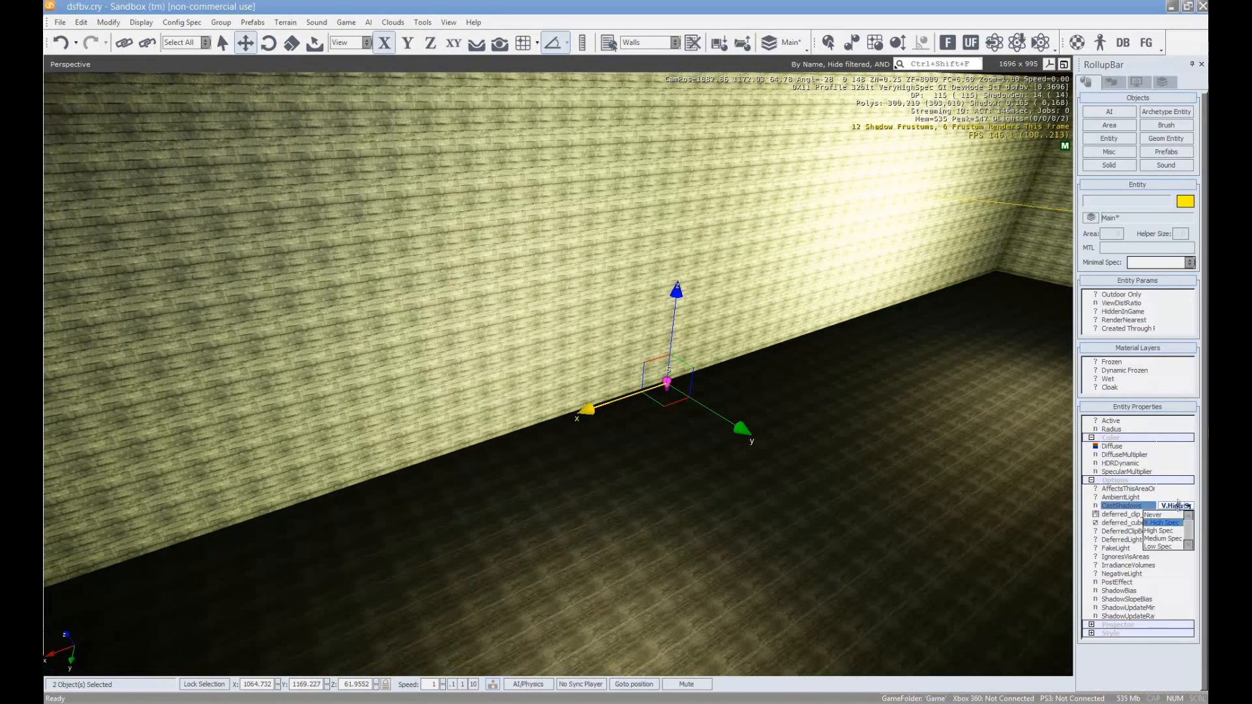
pyautogui.click(1153, 514)
pyautogui.moveTo(978, 456); pyautogui.dragTo(695, 313, button='right')
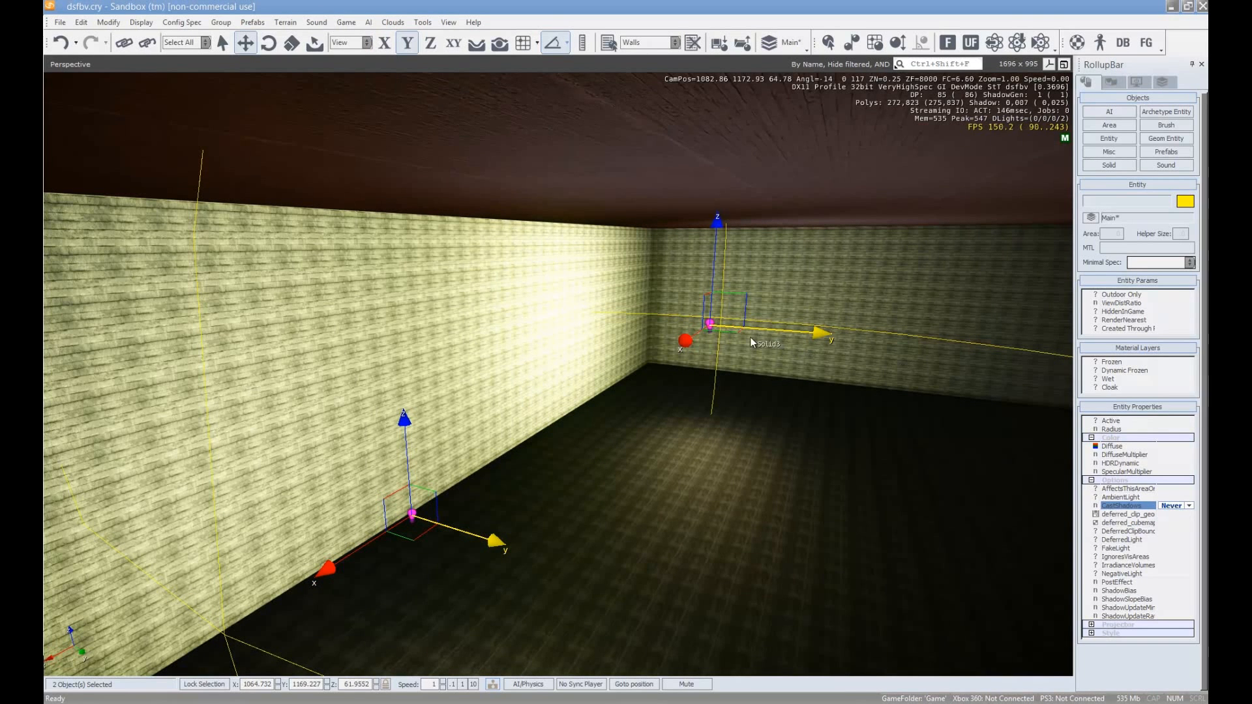
# Check each light's properties, then compare CastShadows at V.High Spec and Never with both lights selected
pyautogui.click(420, 518)
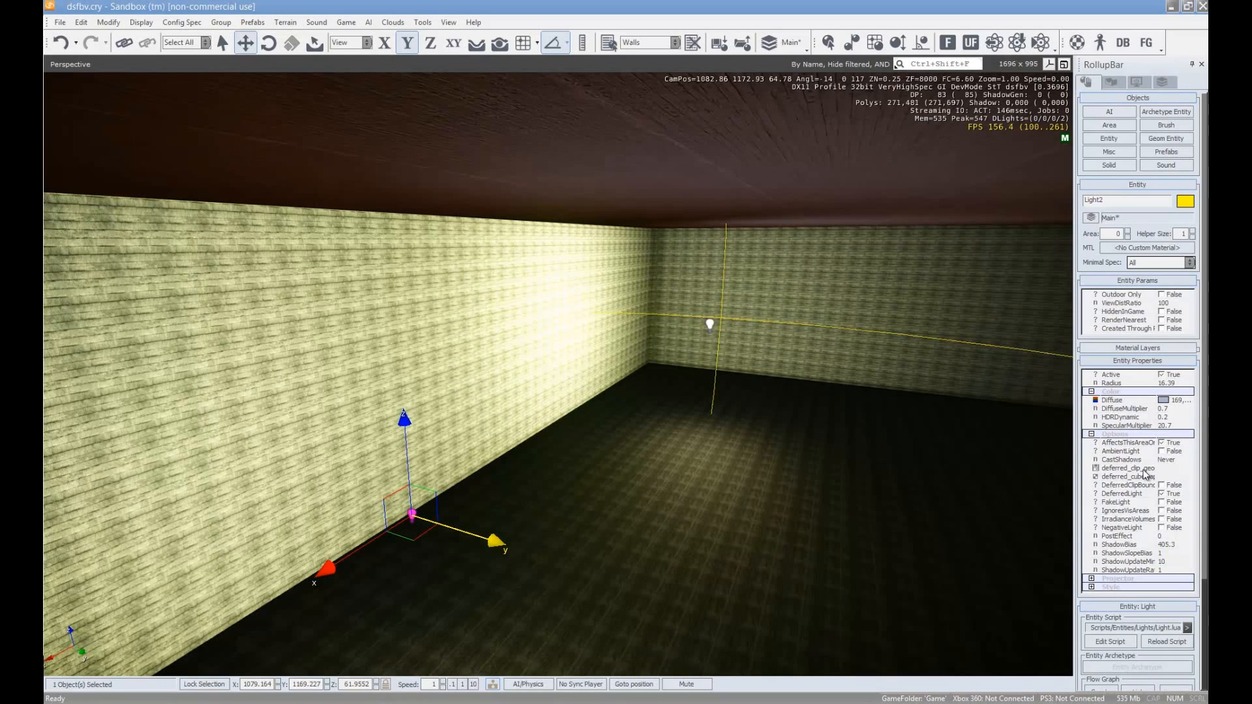
pyautogui.click(711, 324)
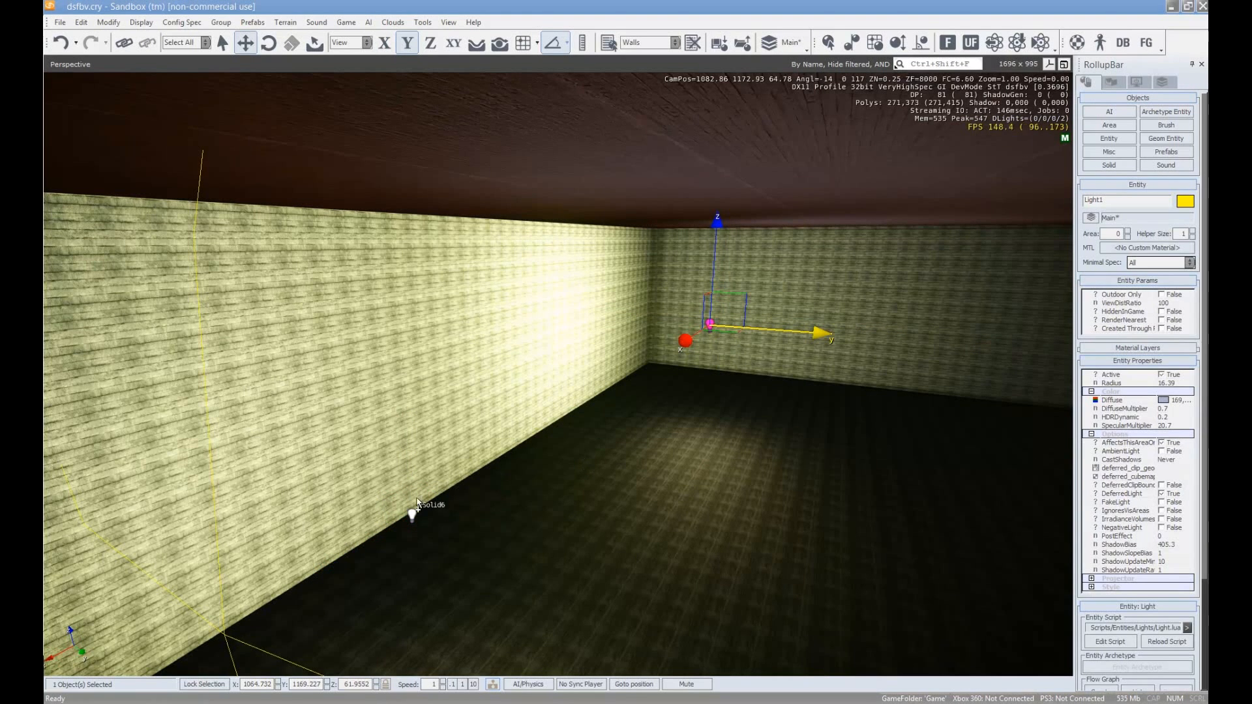
pyautogui.keyDown('ctrl'); pyautogui.click(411, 519); pyautogui.keyUp('ctrl')
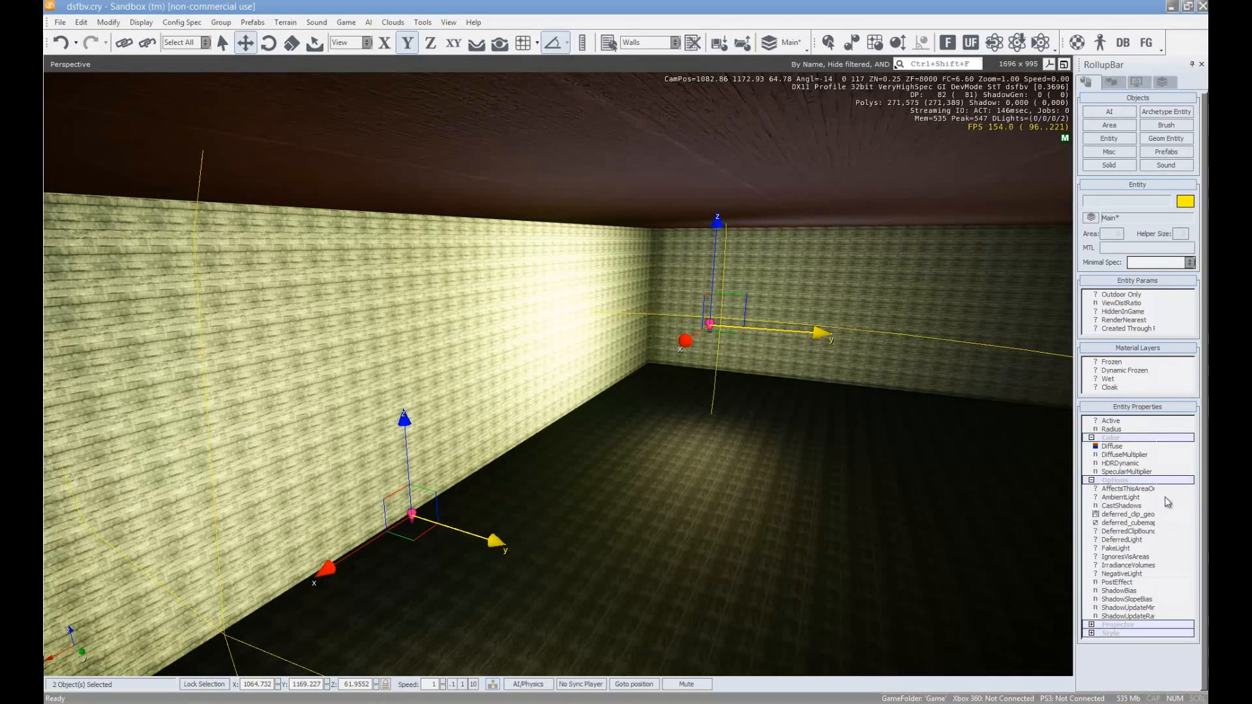
pyautogui.click(1164, 507)
pyautogui.click(1167, 523)
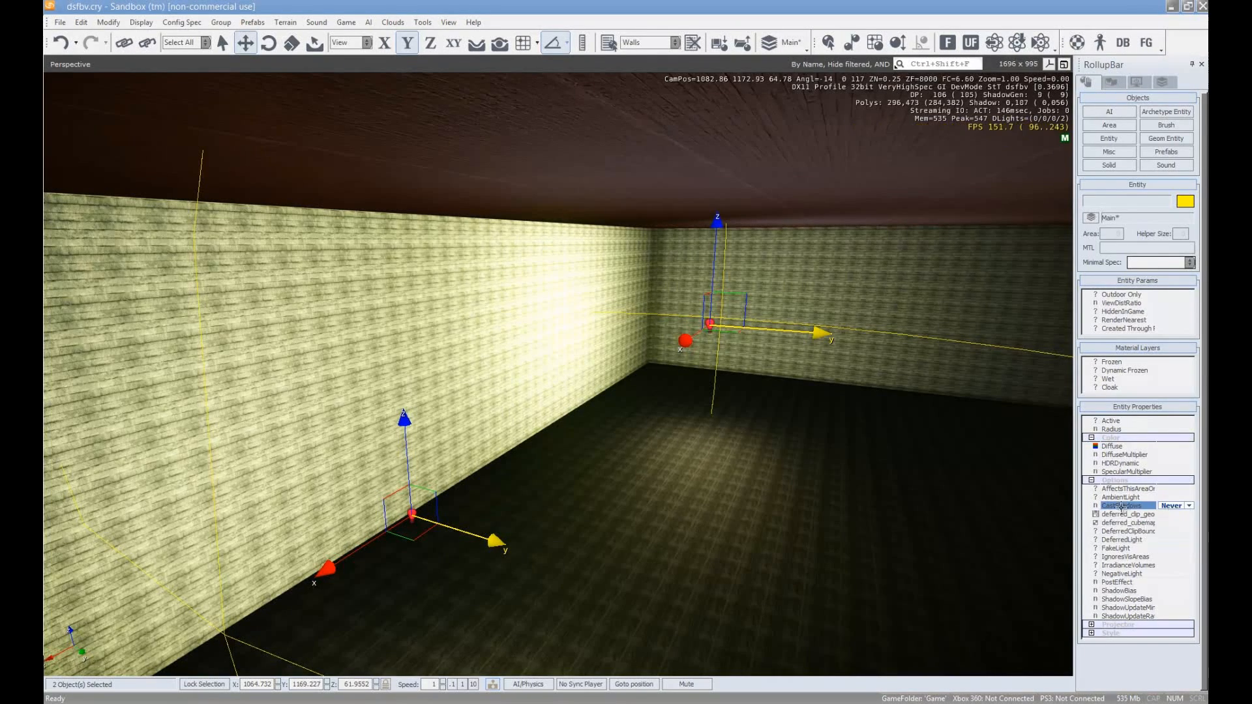
# Place a new Light entity beside the room's opening and raise it to a Z of about 63.03
pyautogui.click(719, 463)
pyautogui.moveTo(718, 464); pyautogui.dragTo(710, 471, button='right')
pyautogui.press('w')
pyautogui.press('s')
pyautogui.press('s')
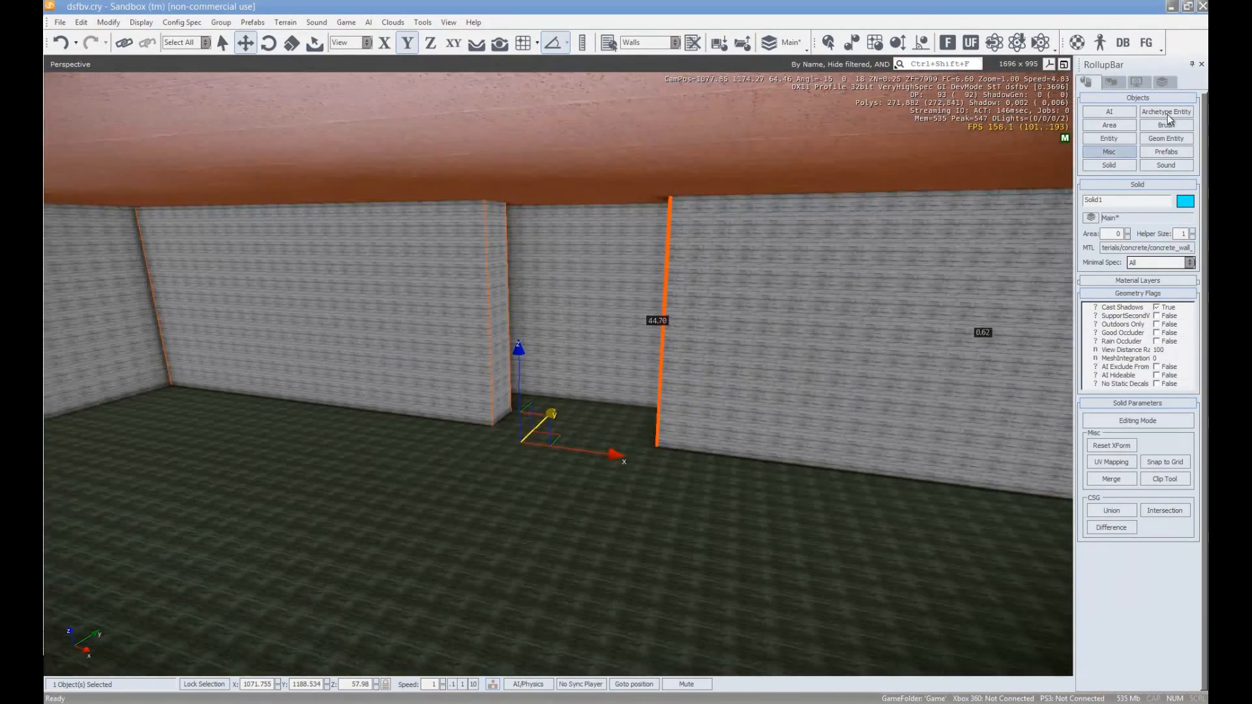
pyautogui.press('w')
pyautogui.click(1096, 139)
pyautogui.moveTo(1063, 345); pyautogui.dragTo(532, 199)
pyautogui.press('d')
pyautogui.moveTo(606, 294); pyautogui.dragTo(606, 295, button='right')
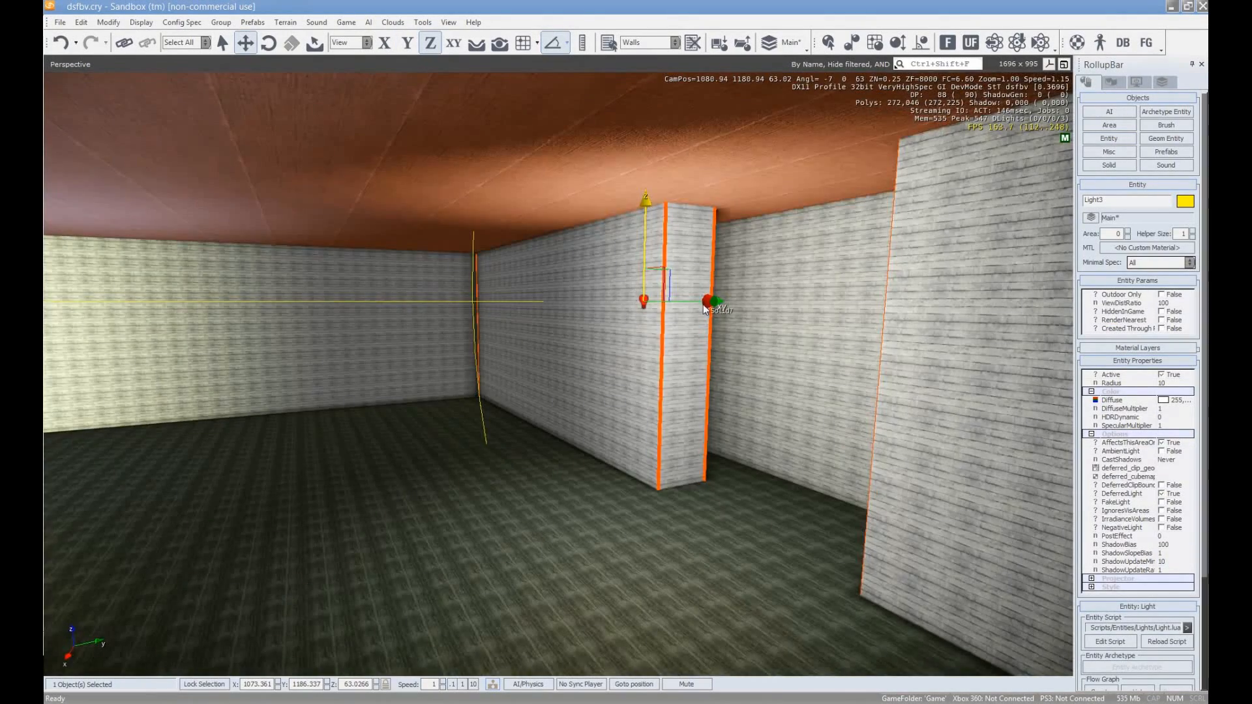
# Set the new light's Radius to 6.55 and lower its DiffuseMultiplier to -0.1
pyautogui.moveTo(1191, 382); pyautogui.dragTo(1194, 497)
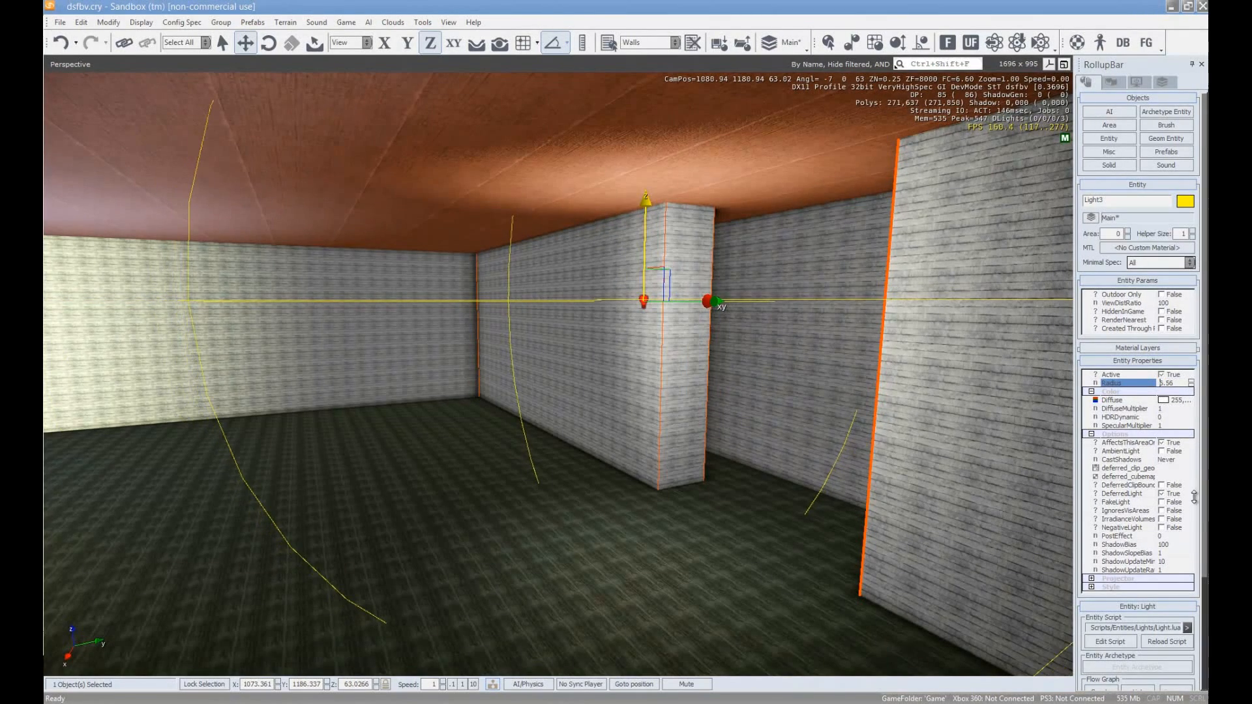
pyautogui.moveTo(1191, 407); pyautogui.dragTo(1191, 413)
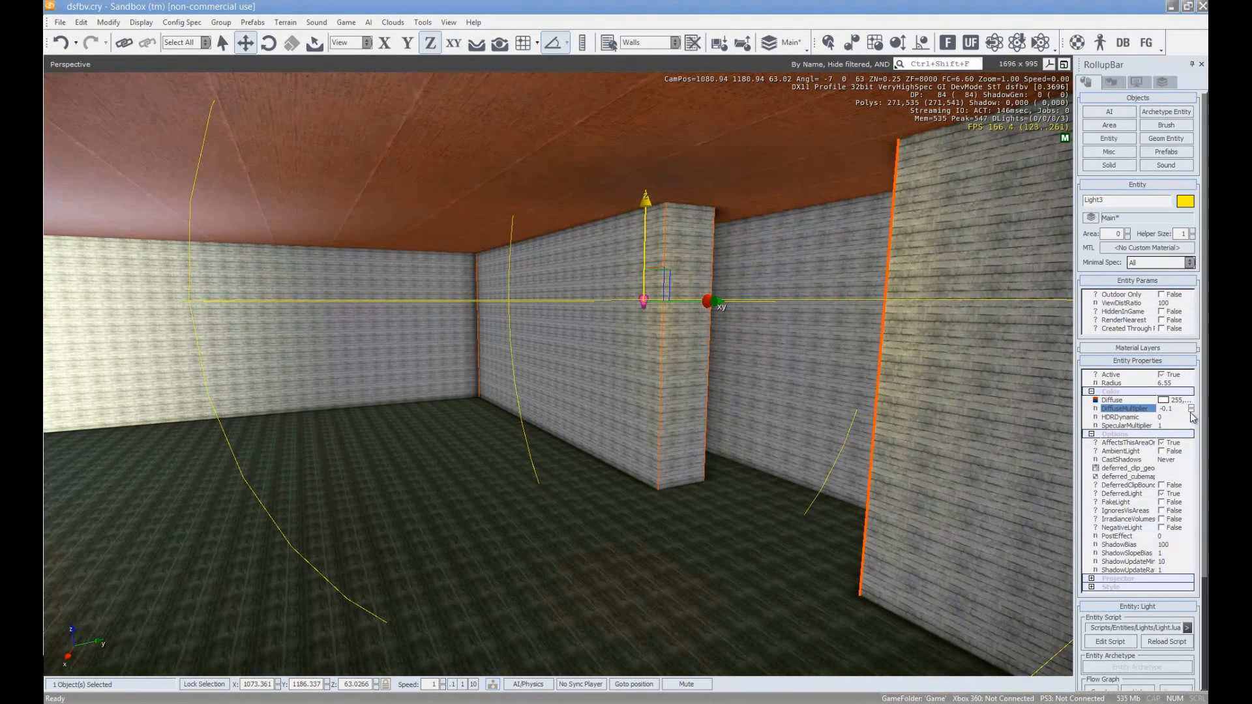
# Give the new light a brownish-orange diffuse color with red 132 and raise its DiffuseMultiplier to 3.9
pyautogui.click(1167, 400)
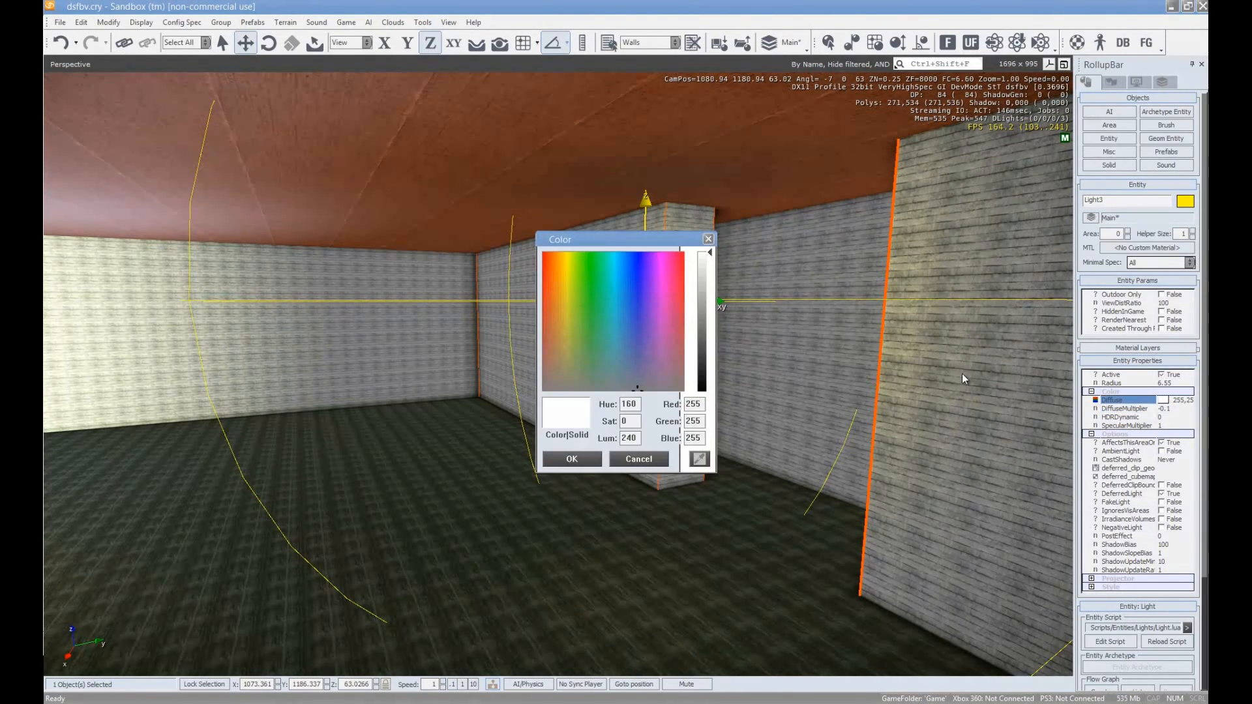
pyautogui.click(574, 339)
pyautogui.click(711, 340)
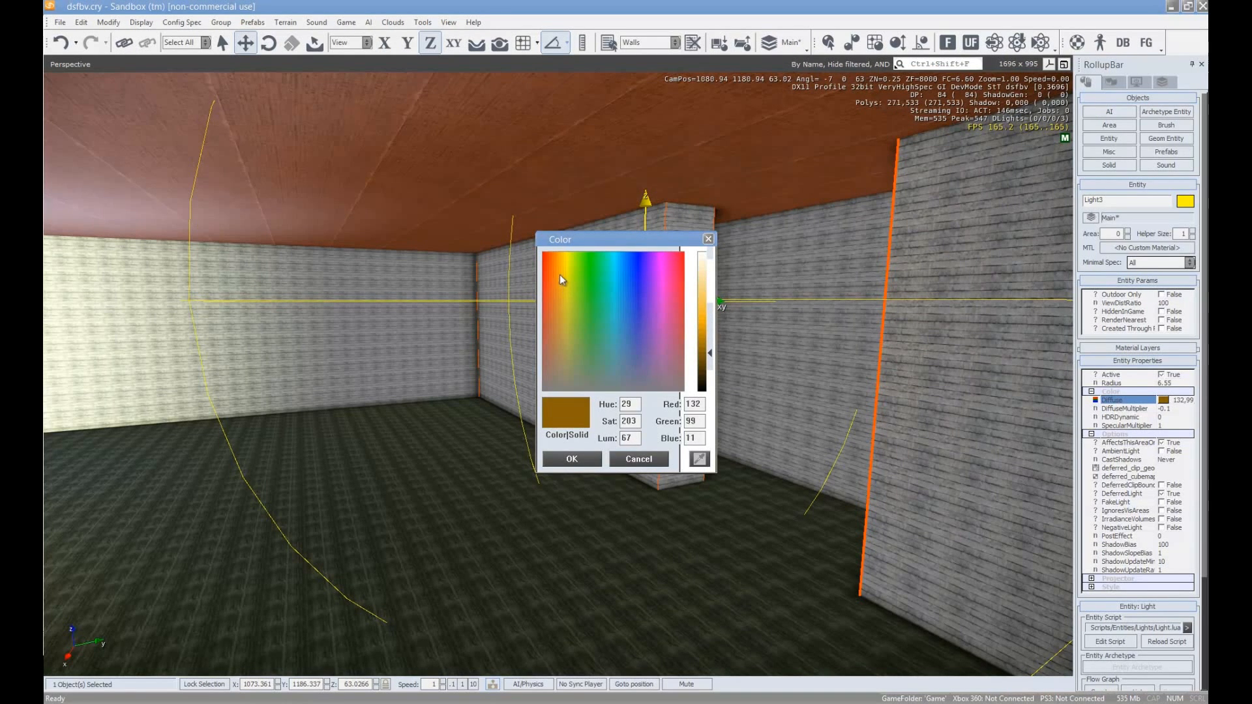
pyautogui.click(576, 459)
pyautogui.moveTo(1192, 409)
pyautogui.mouseDown()
pyautogui.moveTo(1196, 376)
pyautogui.moveTo(1200, 394)
pyautogui.mouseUp()
# Move the orange light along Y to about 1188.68, next to the opening
pyautogui.press('w')
pyautogui.moveTo(522, 240); pyautogui.dragTo(574, 239, button='right')
pyautogui.moveTo(573, 240); pyautogui.dragTo(686, 245)
# Walk through the opening and both rooms to examine how the orange light falls on the ceiling, walls and floor
pyautogui.press('s')
pyautogui.press('a')
pyautogui.moveTo(676, 398); pyautogui.dragTo(679, 409, button='right')
pyautogui.press('d')
pyautogui.press('w')
pyautogui.press('s')
pyautogui.moveTo(559, 426); pyautogui.dragTo(562, 421, button='right')
pyautogui.press('w')
pyautogui.moveTo(501, 505); pyautogui.dragTo(487, 507, button='right')
pyautogui.press('d')
pyautogui.press('s')
pyautogui.moveTo(639, 455); pyautogui.dragTo(687, 423, button='right')
pyautogui.press('s')
pyautogui.press('w')
pyautogui.press('s')
pyautogui.press('w')
pyautogui.press('s')
pyautogui.press('a')
pyautogui.press('s')
pyautogui.press('s')
pyautogui.press('w')
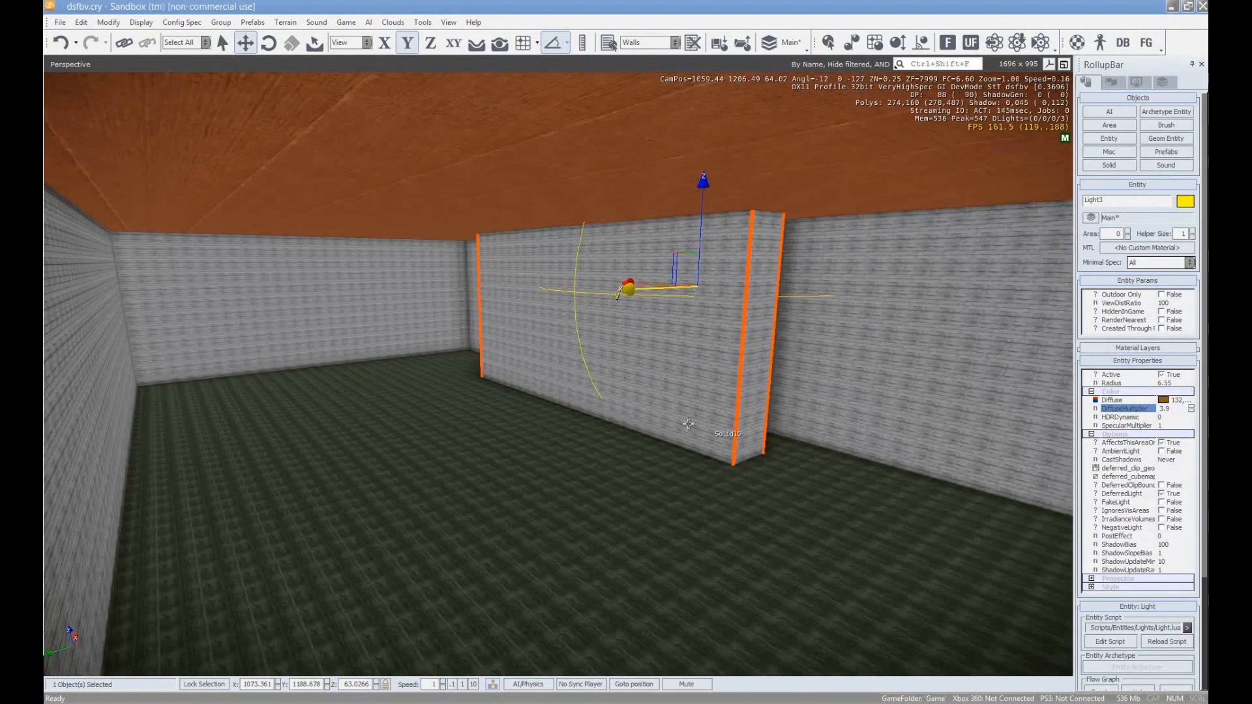
# Select the VisArea enclosing the building from outside and turn on its IgnoreSkyColor option
pyautogui.press('s')
pyautogui.moveTo(676, 512); pyautogui.dragTo(676, 511, button='right')
pyautogui.press('w')
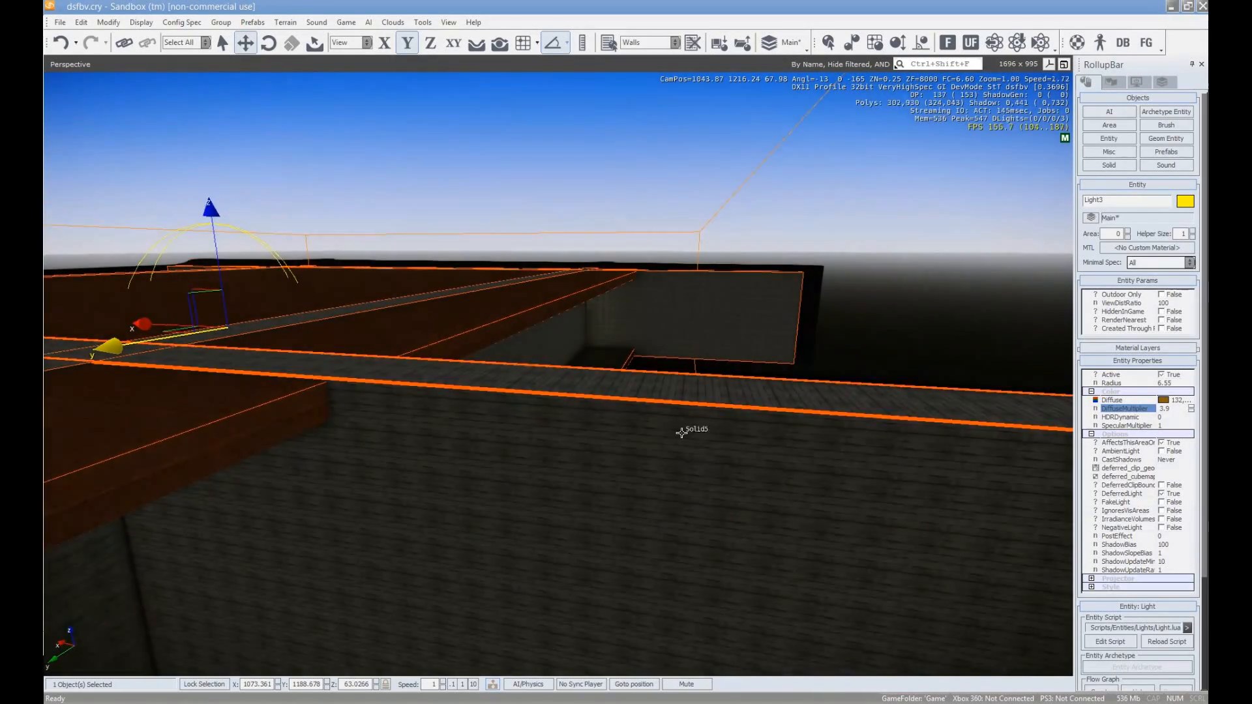
pyautogui.click(716, 220)
pyautogui.moveTo(771, 374); pyautogui.dragTo(771, 374, button='right')
pyautogui.press('w')
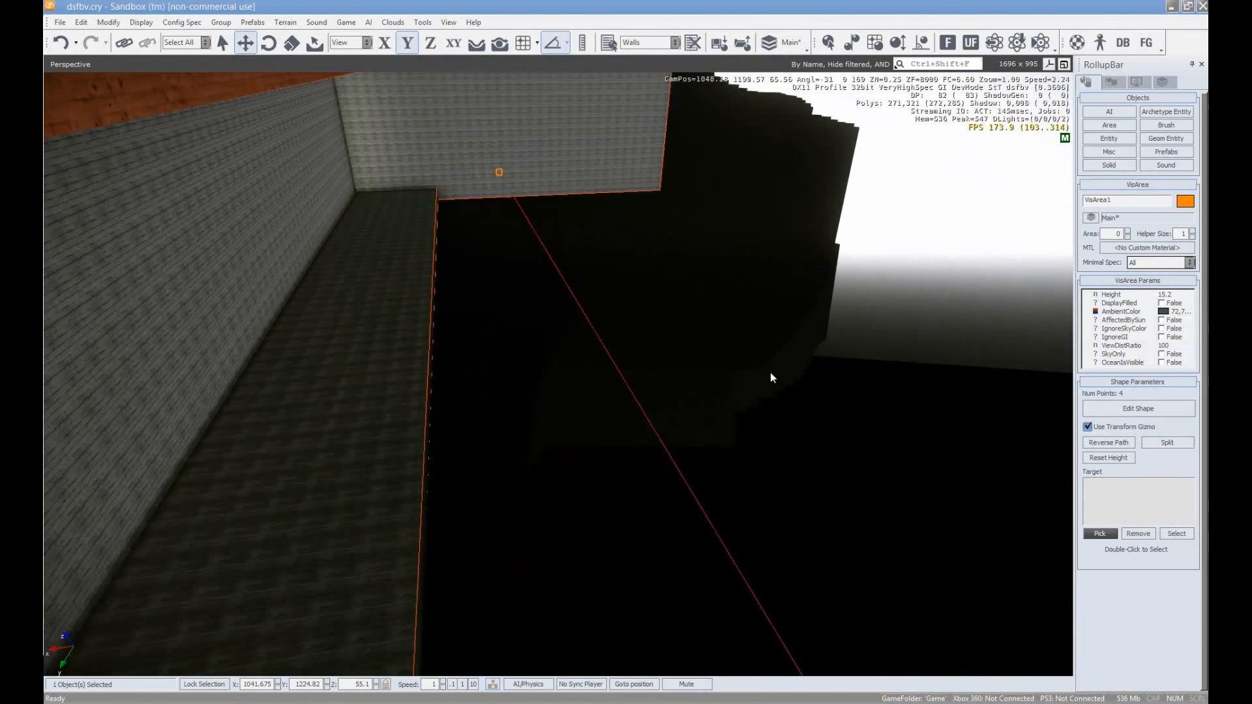
pyautogui.click(1162, 329)
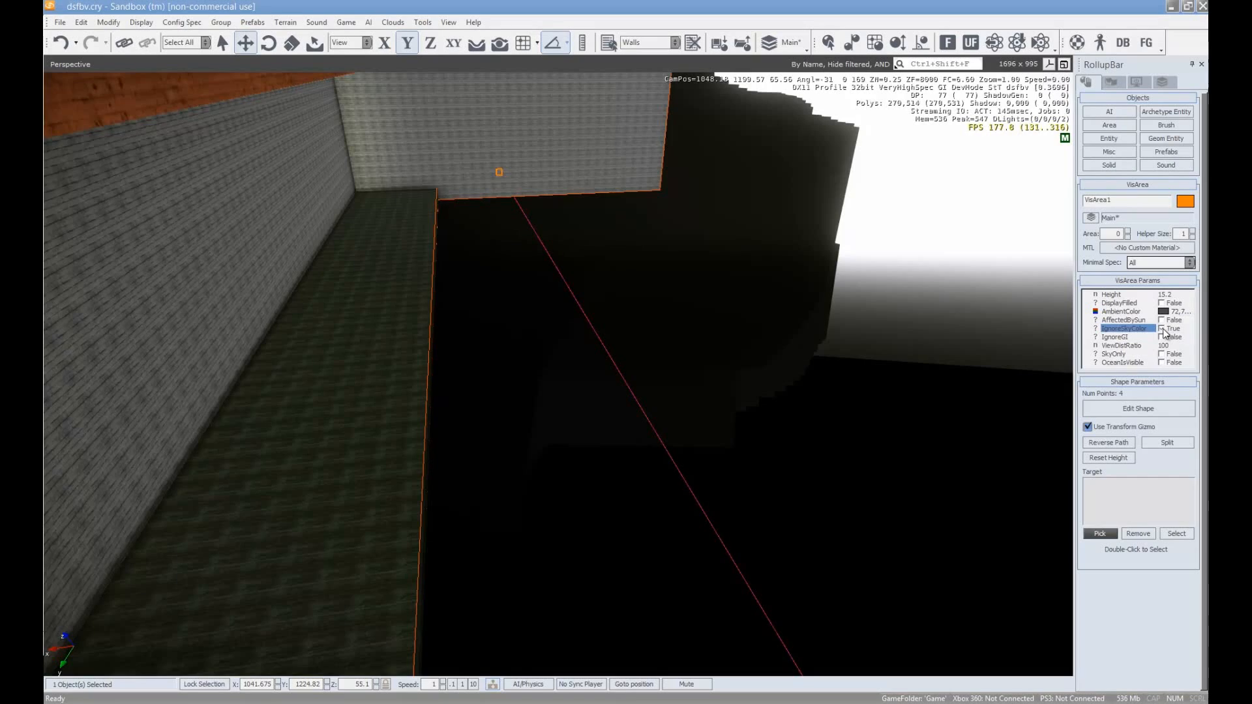
pyautogui.moveTo(658, 388); pyautogui.dragTo(659, 389, button='right')
pyautogui.moveTo(879, 448); pyautogui.dragTo(879, 449, button='right')
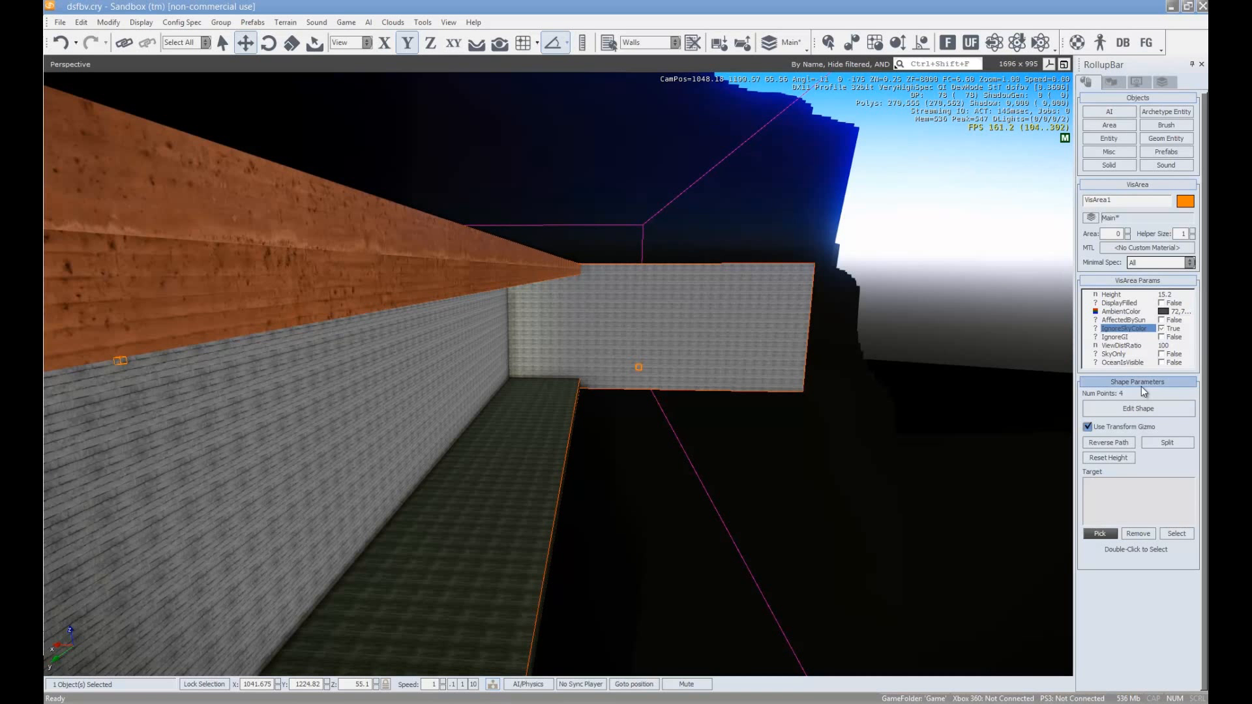
# Turn on the OceanIsVisible option for the selected VisArea, leaving IgnoreGI and SkyOnly off
pyautogui.click(1162, 338)
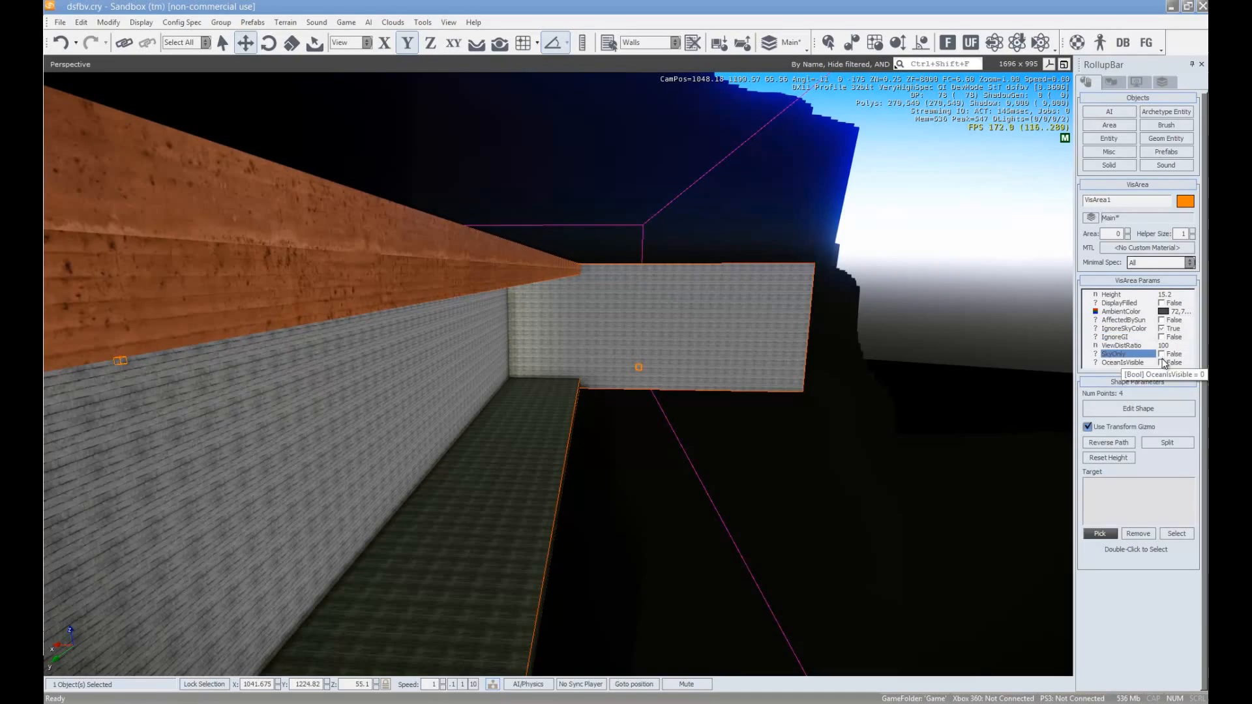
pyautogui.click(1162, 362)
pyautogui.moveTo(856, 475); pyautogui.dragTo(857, 472, button='right')
pyautogui.click(1161, 362)
pyautogui.click(1162, 363)
pyautogui.moveTo(866, 417); pyautogui.dragTo(866, 416, button='right')
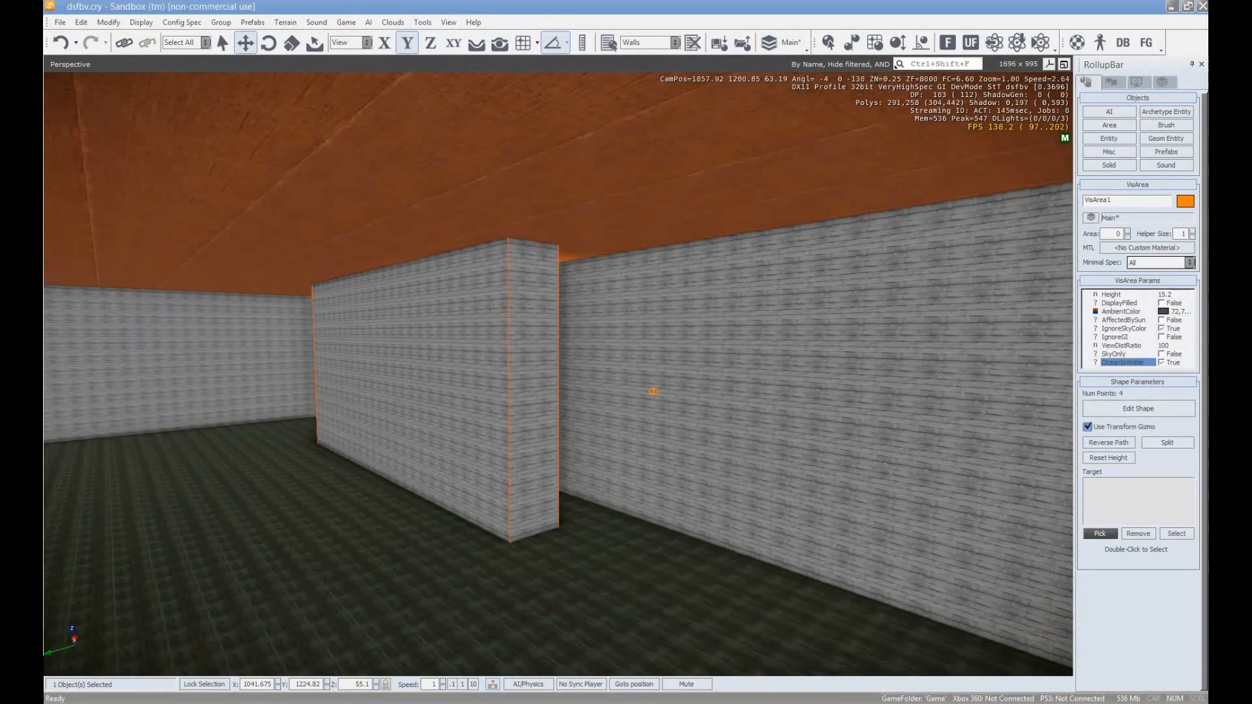
# Darken the VisArea's AmbientColor to a near-black grey of 11,11,11 and check the lit room
pyautogui.click(1164, 311)
pyautogui.moveTo(710, 355); pyautogui.dragTo(710, 390)
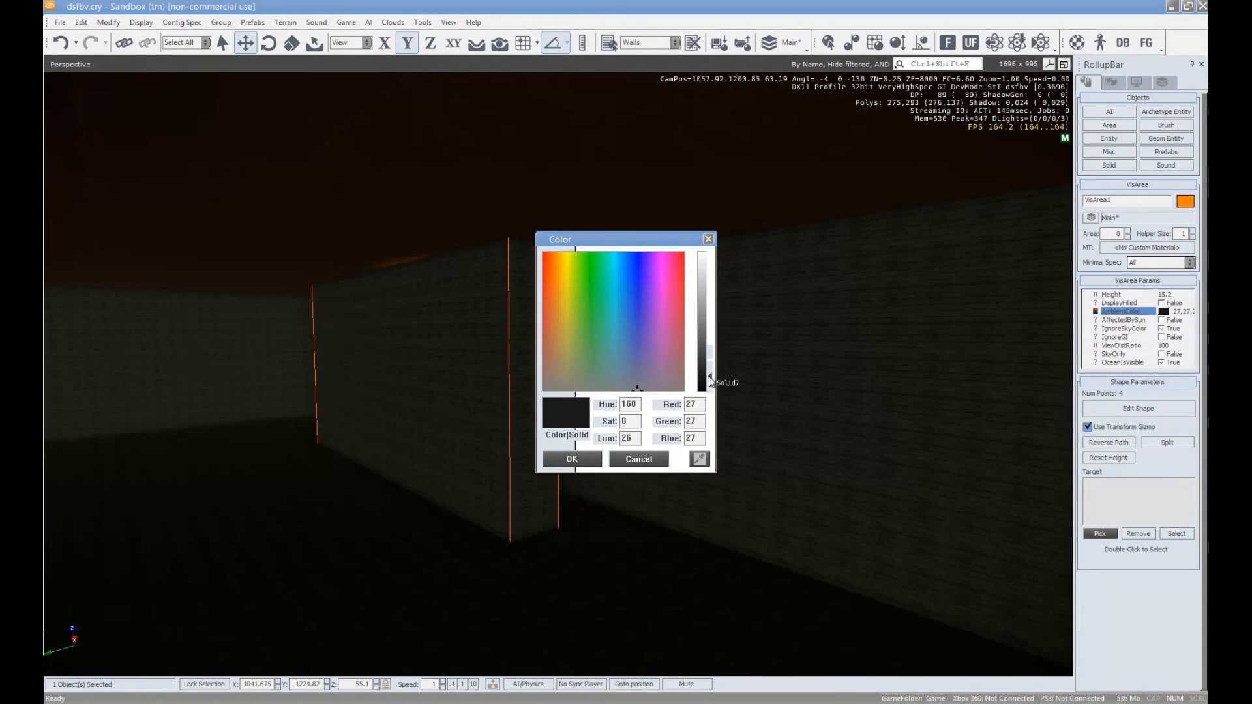
pyautogui.click(573, 459)
pyautogui.moveTo(611, 442); pyautogui.dragTo(598, 444, button='right')
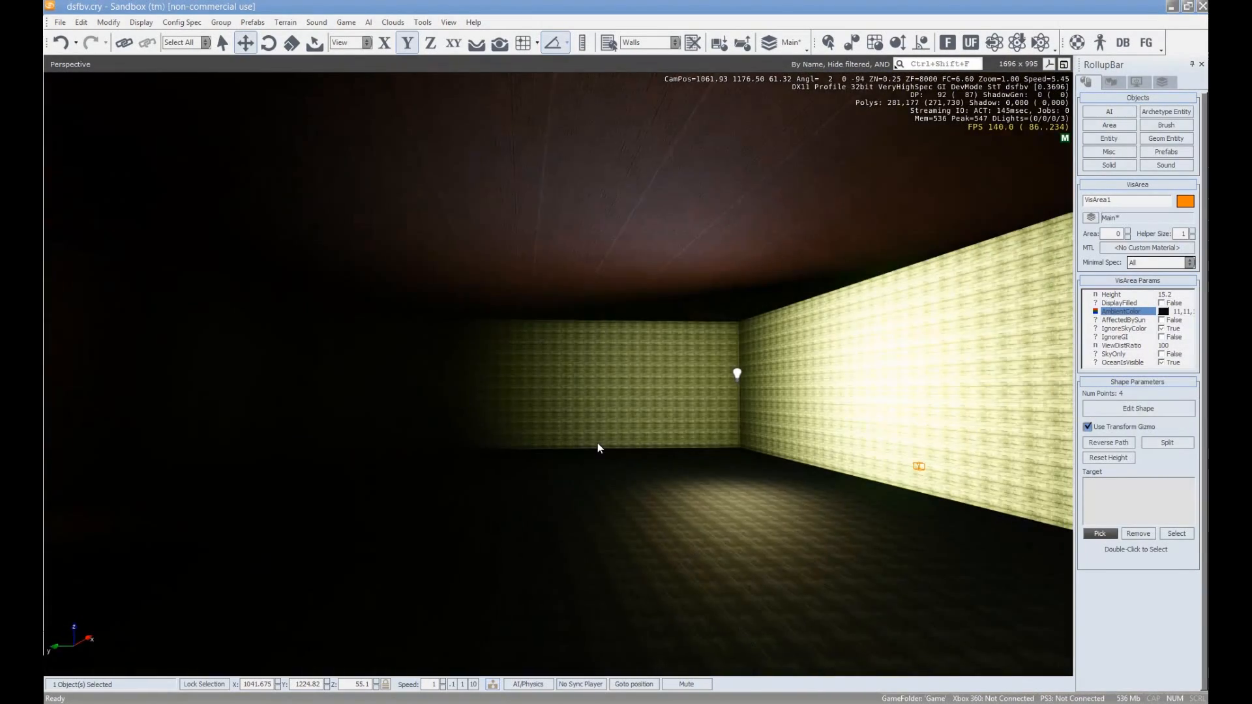
# Set the VisArea's AmbientColor to a dark grey of 40,40,40
pyautogui.click(1165, 312)
pyautogui.moveTo(710, 384)
pyautogui.mouseDown()
pyautogui.moveTo(709, 352)
pyautogui.moveTo(711, 369)
pyautogui.mouseUp()
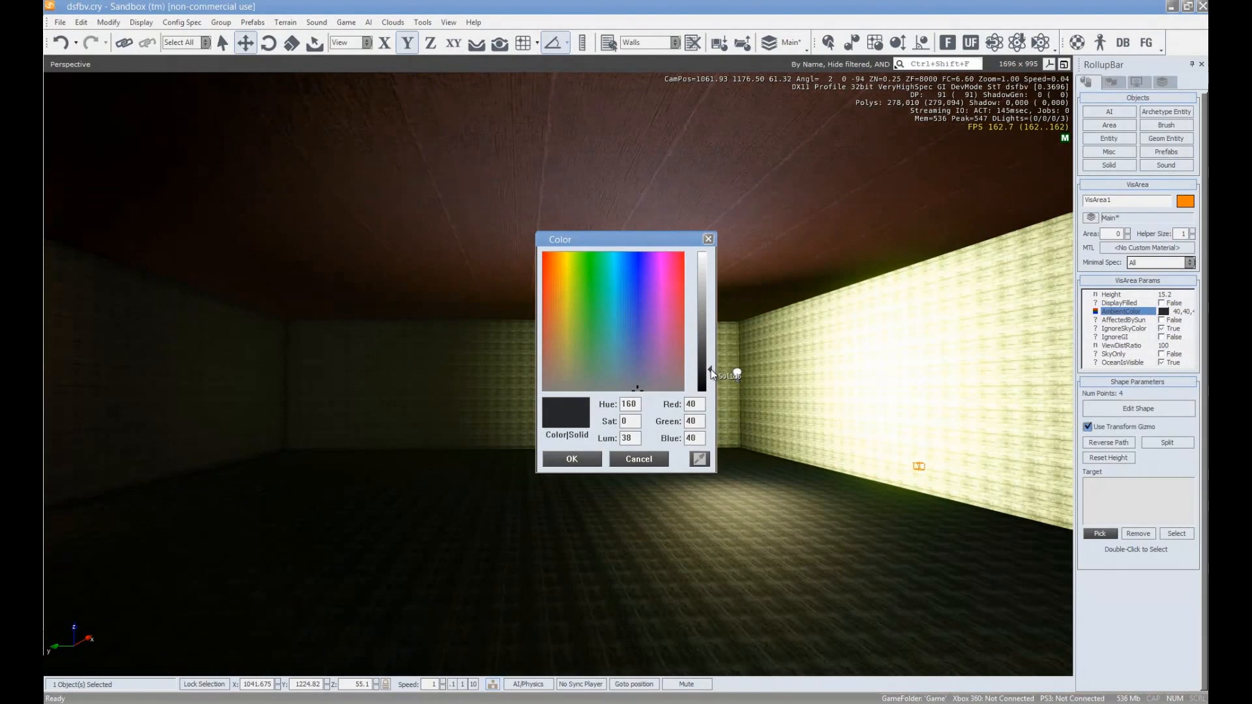
pyautogui.click(598, 460)
# Adjust the Fresnel shader parameters of the concrete_a2 ceiling material: bias 0.995, scale 3.73 and power 0.732
pyautogui.moveTo(741, 393); pyautogui.dragTo(821, 388, button='right')
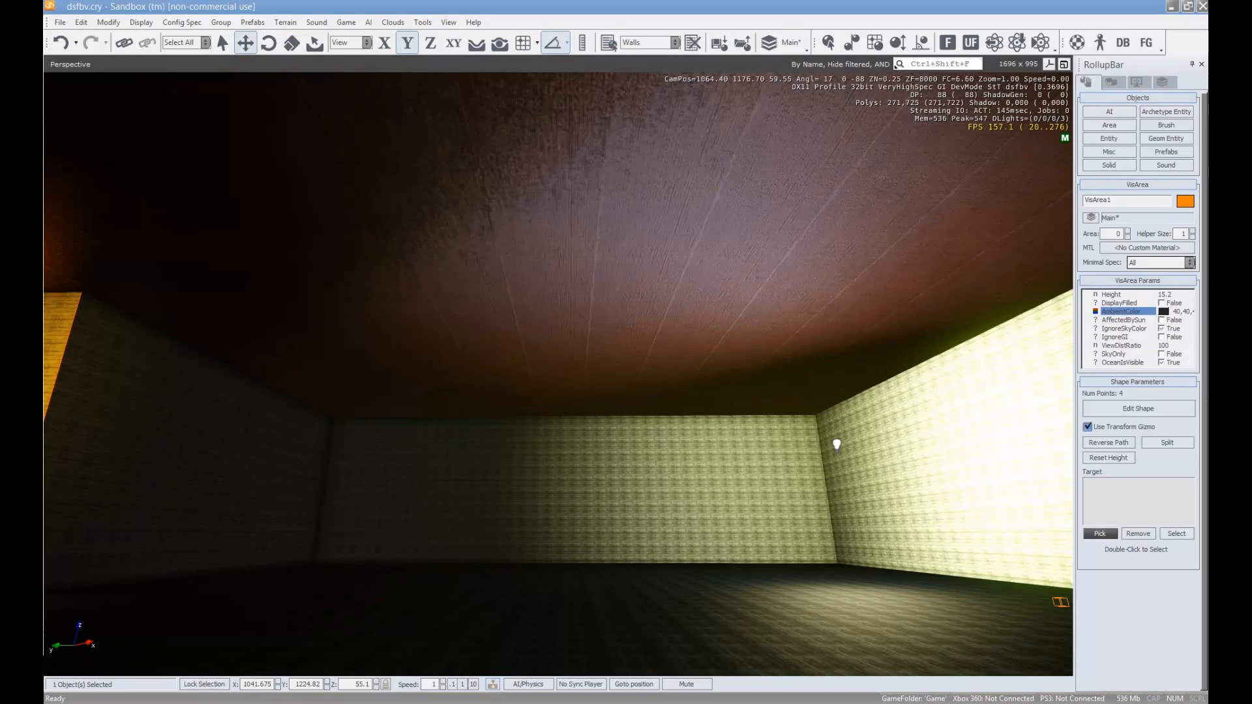
pyautogui.press('m')
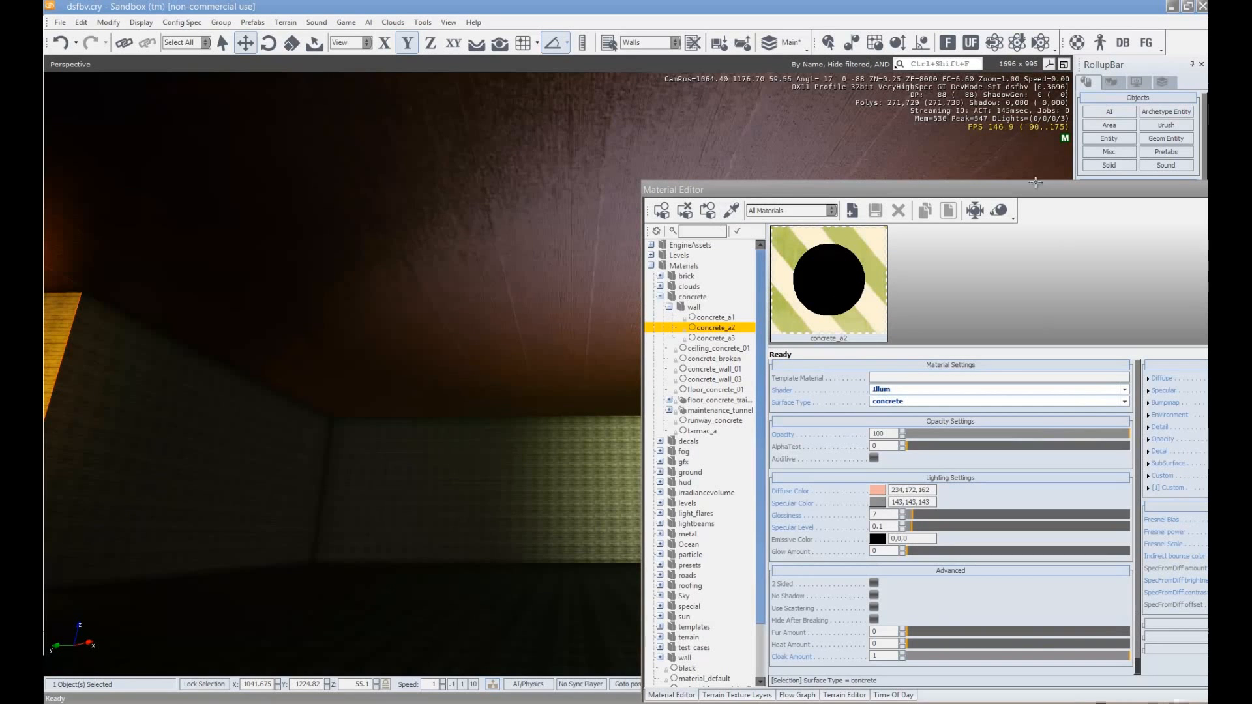
pyautogui.moveTo(1031, 194); pyautogui.dragTo(365, 345)
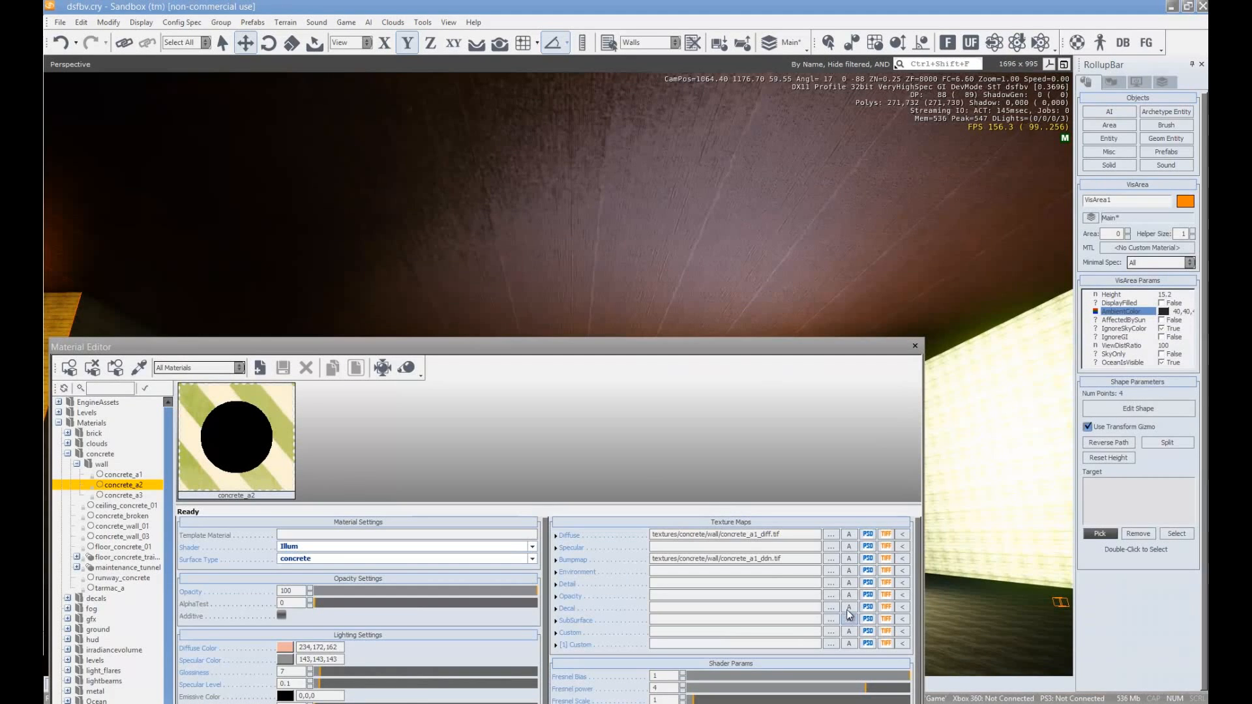
pyautogui.moveTo(698, 348); pyautogui.dragTo(226, 124)
pyautogui.moveTo(406, 448)
pyautogui.mouseDown()
pyautogui.moveTo(148, 460)
pyautogui.moveTo(424, 469)
pyautogui.mouseUp()
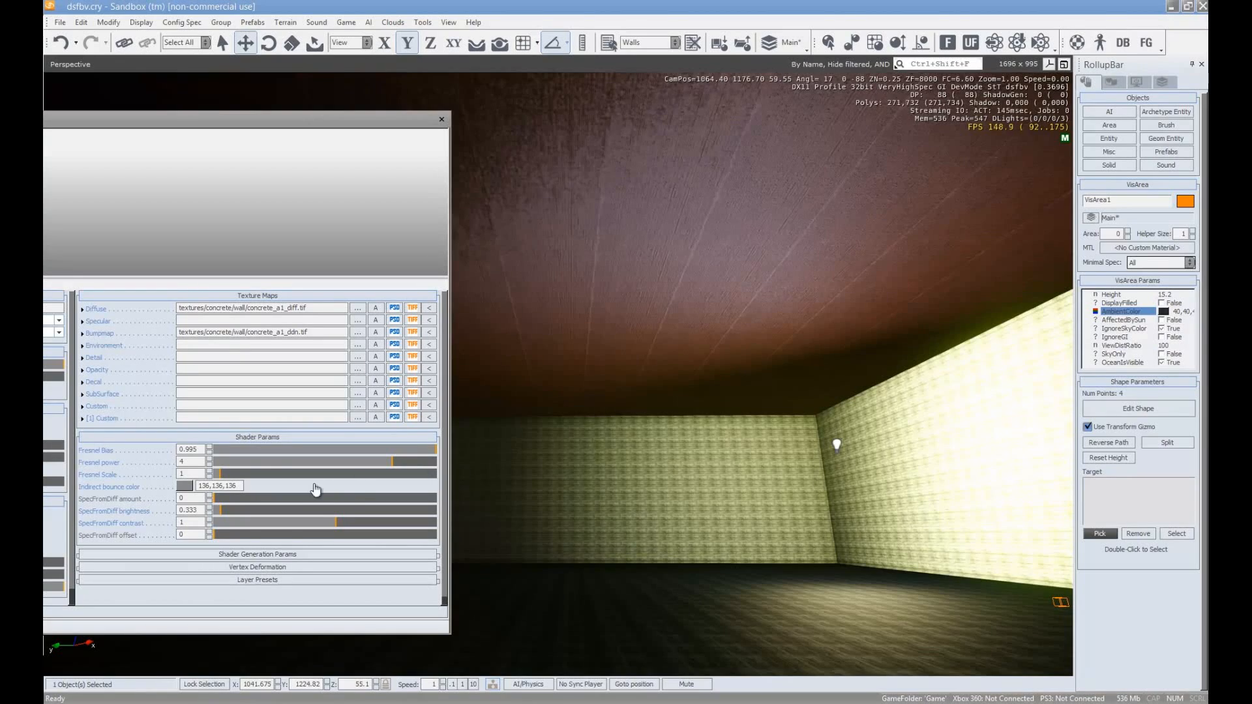
pyautogui.moveTo(236, 474)
pyautogui.mouseDown()
pyautogui.moveTo(433, 483)
pyautogui.moveTo(239, 483)
pyautogui.mouseUp()
pyautogui.click(344, 462)
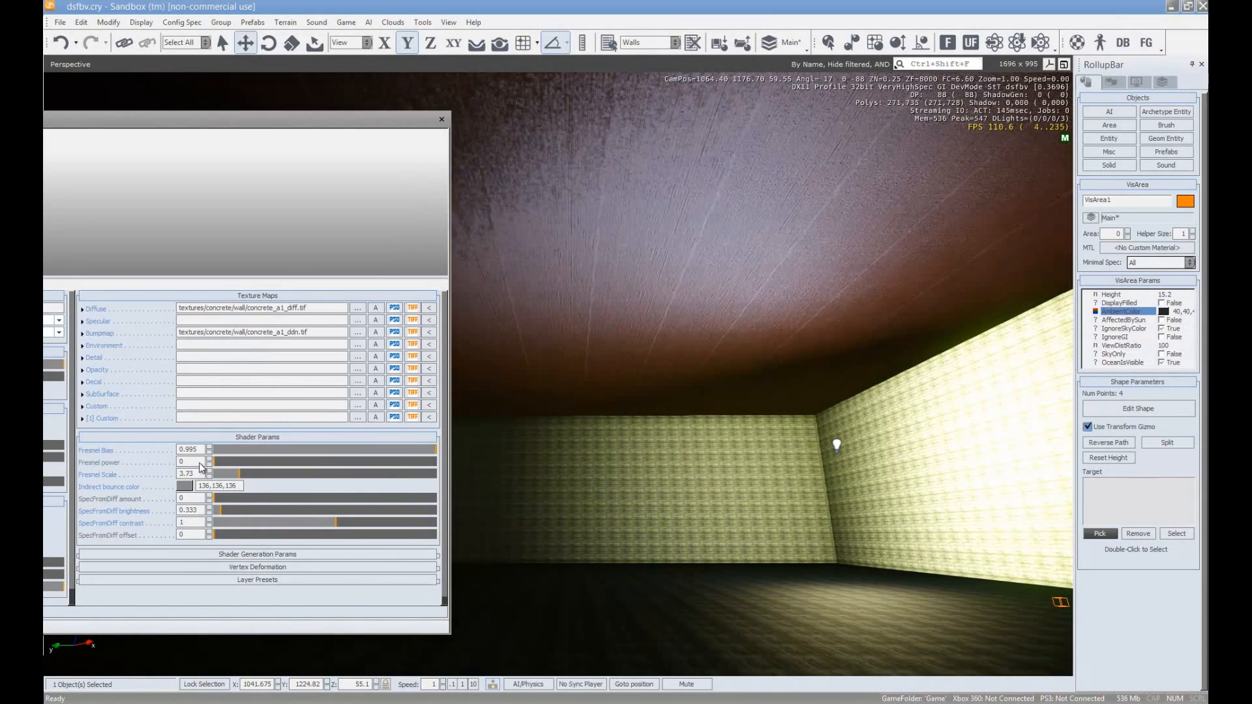
# Reduce the concrete_a2 material's Specular Level to 0 and close the Material Editor
pyautogui.moveTo(590, 138); pyautogui.dragTo(590, 138)
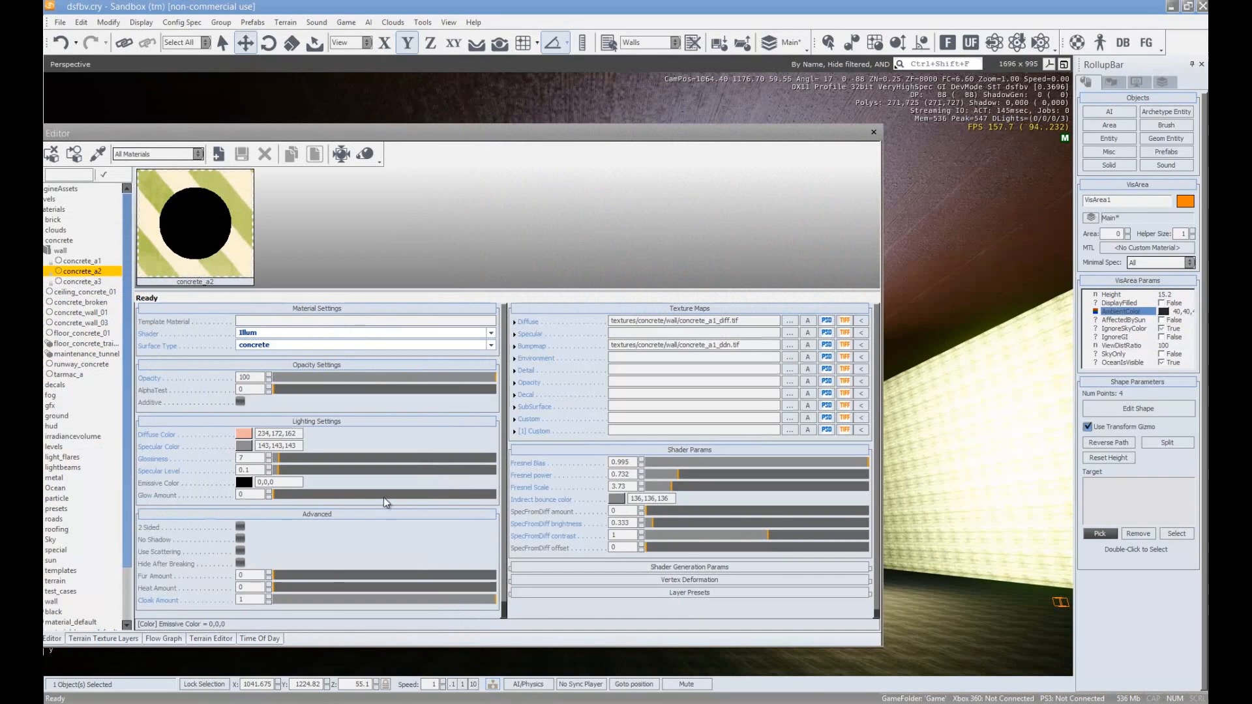
pyautogui.moveTo(278, 473); pyautogui.dragTo(272, 472)
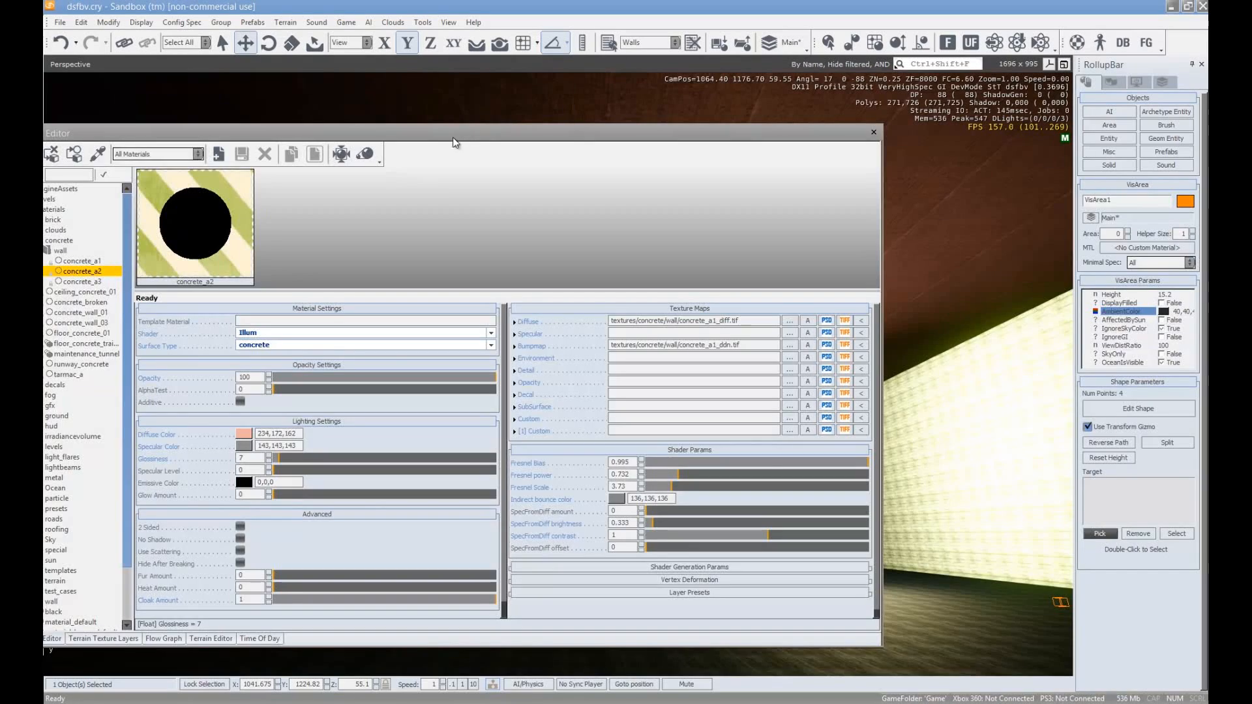
pyautogui.click(873, 133)
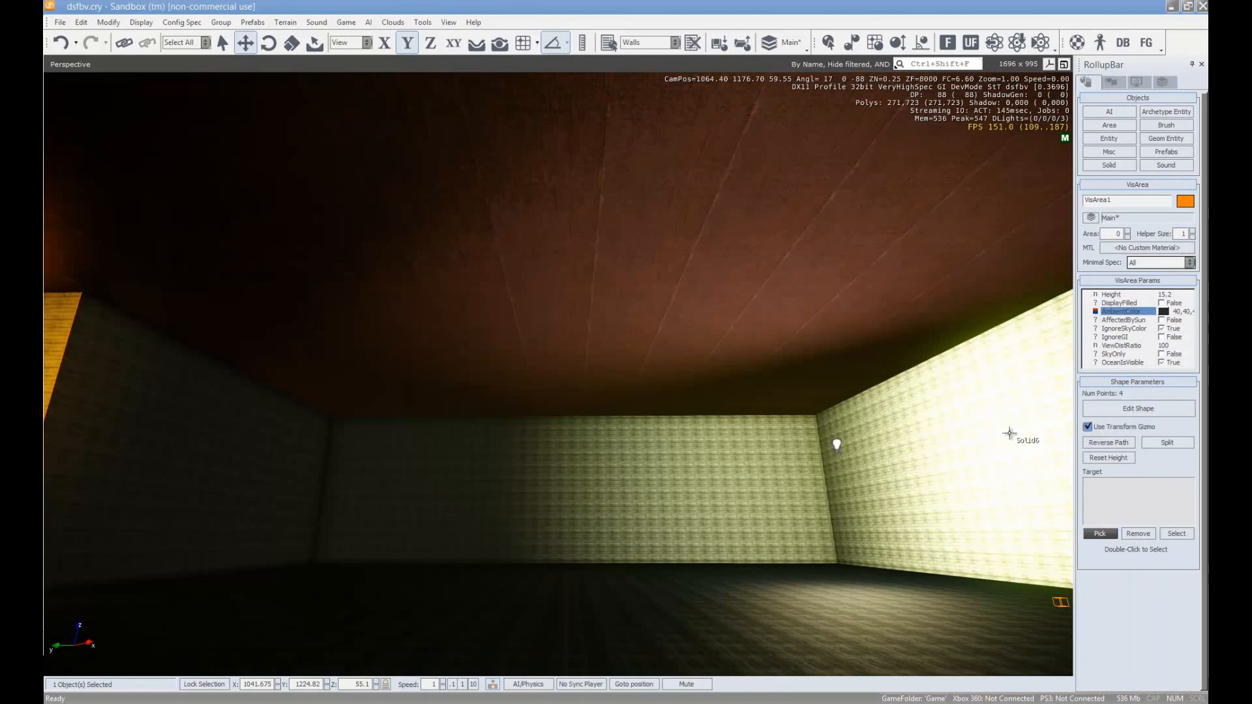
# Select Light2 beside the brightly lit wall and increase its radius
pyautogui.moveTo(1009, 433); pyautogui.dragTo(1026, 437, button='right')
pyautogui.click(813, 442)
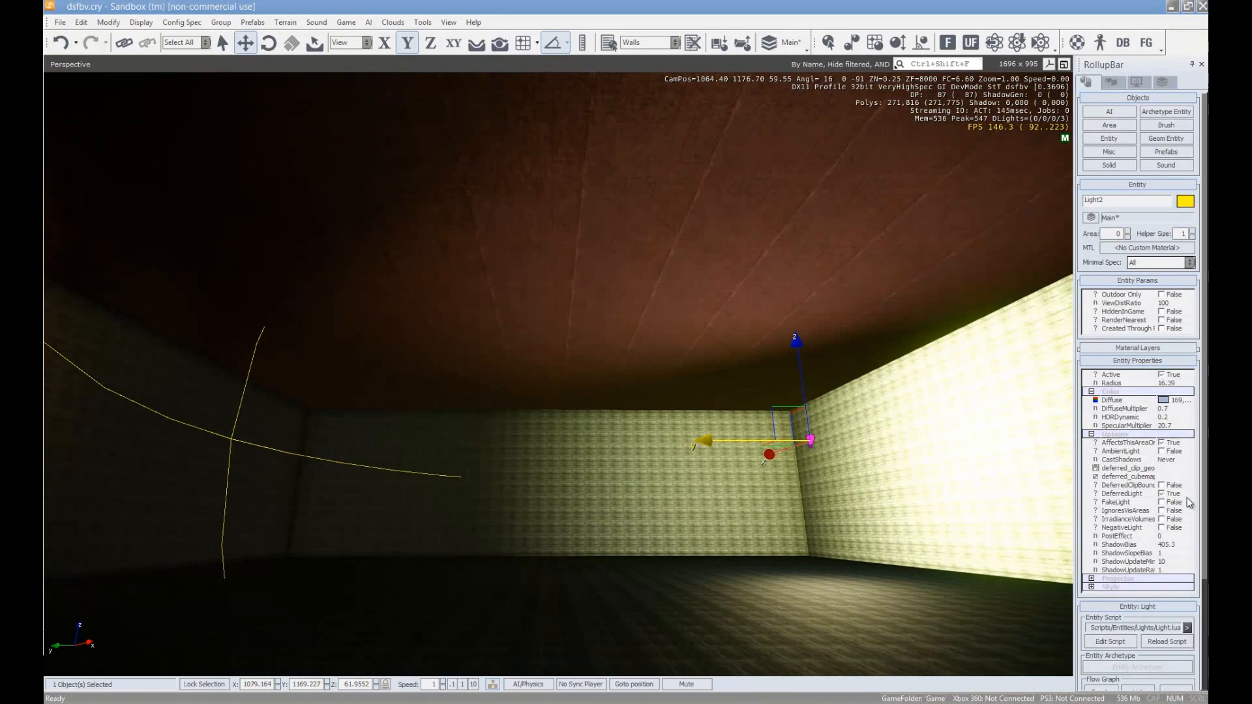
pyautogui.click(1182, 383)
pyautogui.moveTo(1192, 383); pyautogui.dragTo(1080, 220)
# Select Light1 at the other end of the room and increase its radius to 21.51
pyautogui.moveTo(577, 417); pyautogui.dragTo(575, 417, button='right')
pyautogui.press('s')
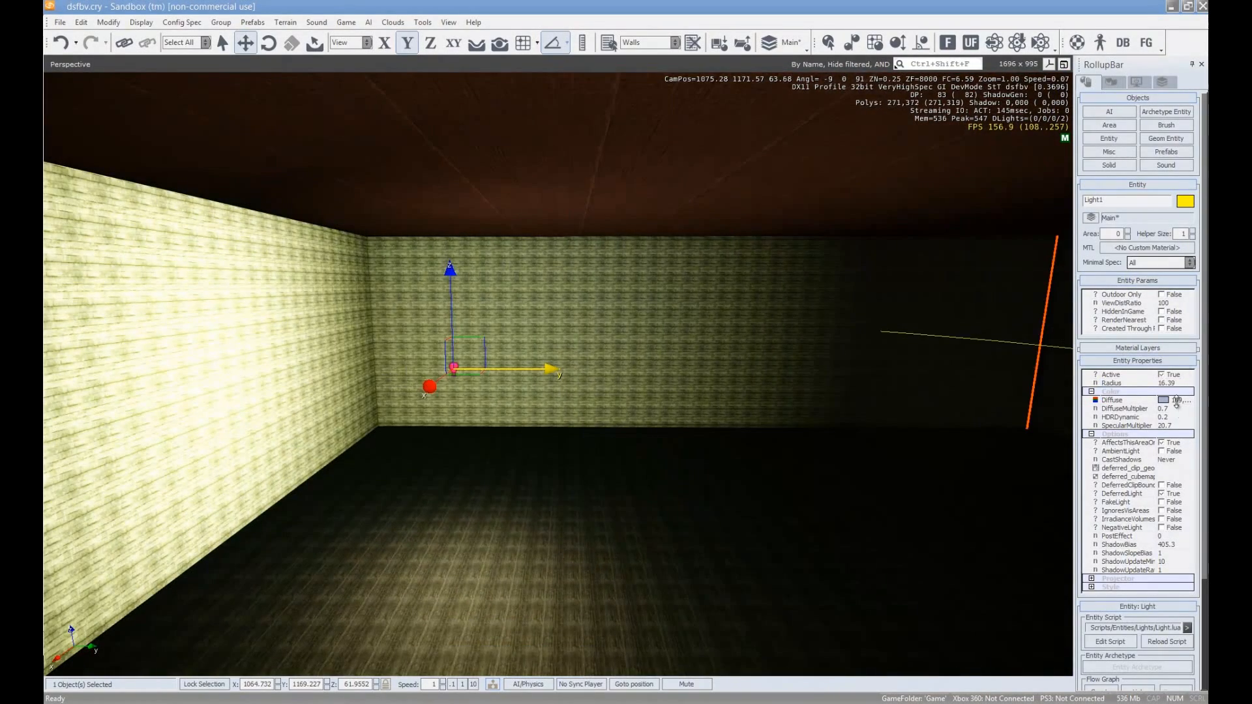
pyautogui.moveTo(1193, 374); pyautogui.dragTo(1197, 277)
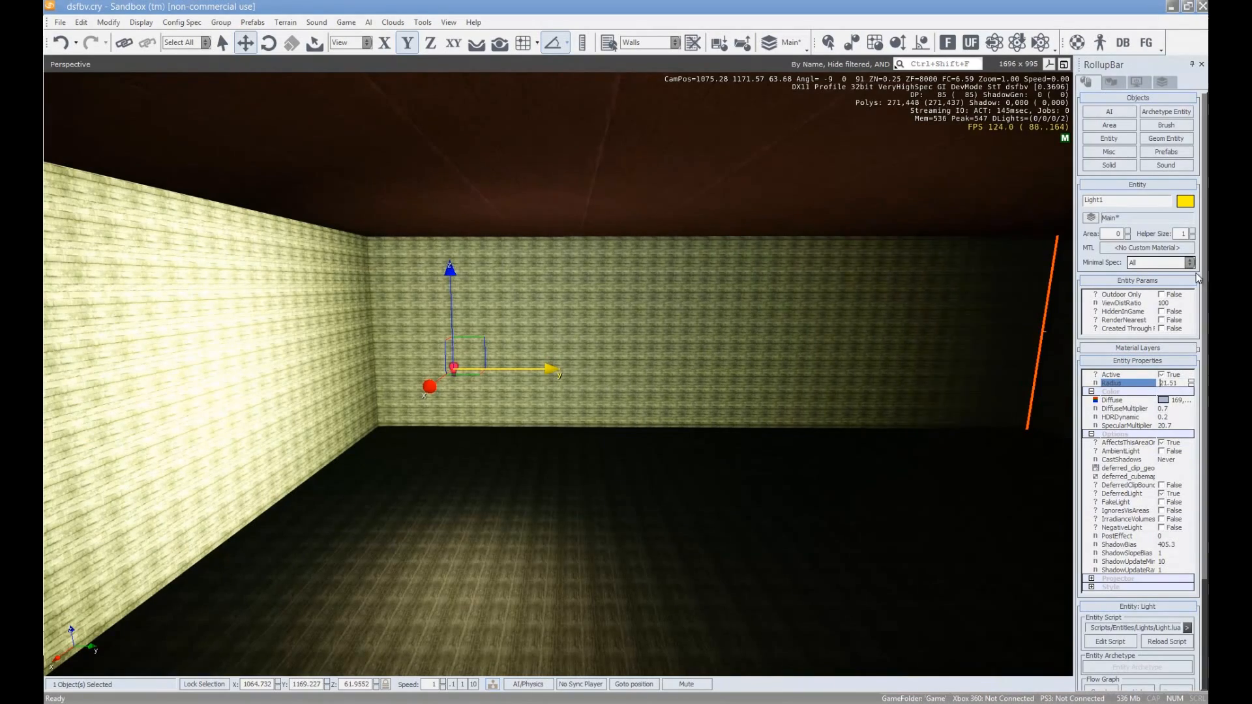
# Dismiss the Asset Browser and inspect the whole building in wireframe from outside
pyautogui.moveTo(684, 446); pyautogui.dragTo(689, 459, button='right')
pyautogui.scroll(-5, 768, 442)
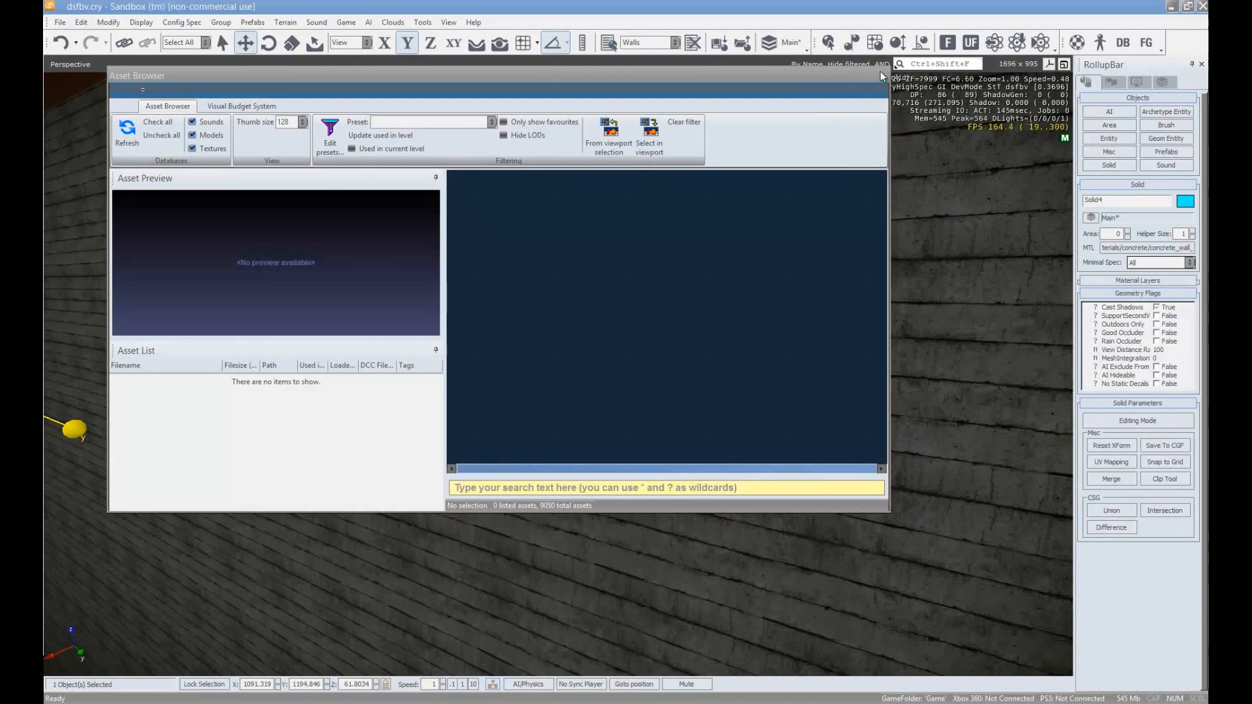
pyautogui.click(880, 76)
pyautogui.scroll(-10, 797, 411)
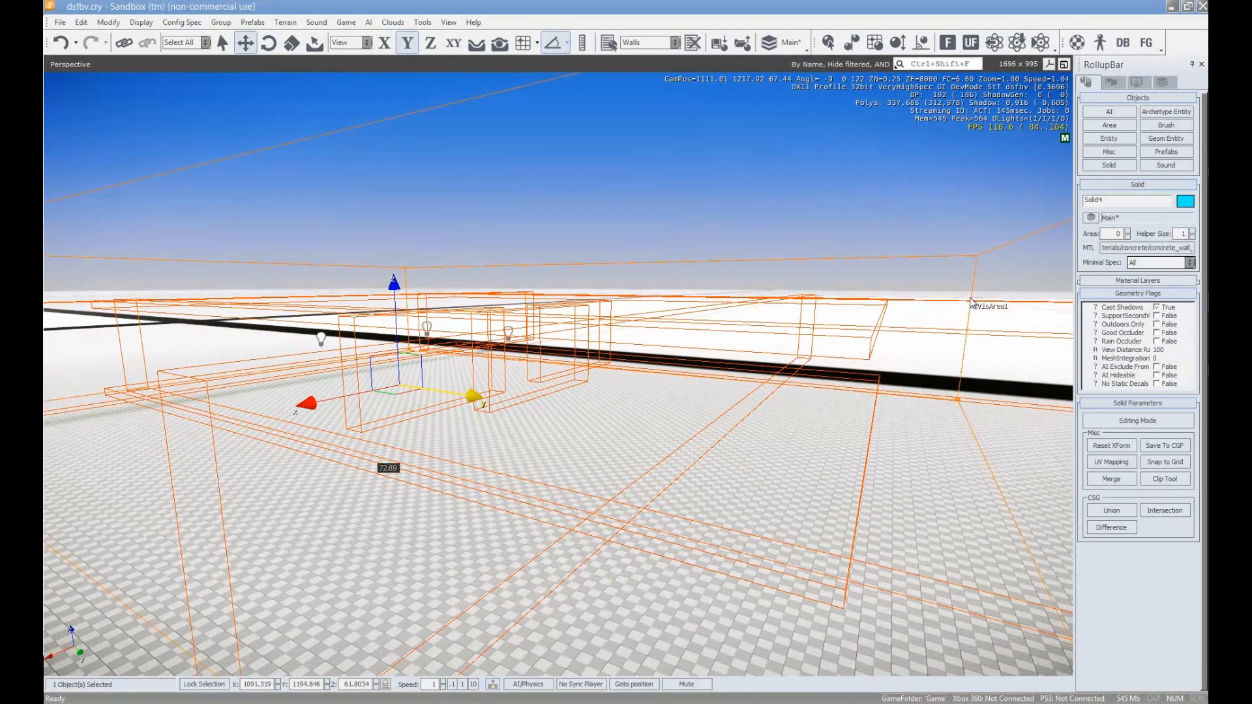
# Darken the AmbientColor of the VisArea enclosing the rooms to a near-black grey of 27 per channel
pyautogui.click(973, 271)
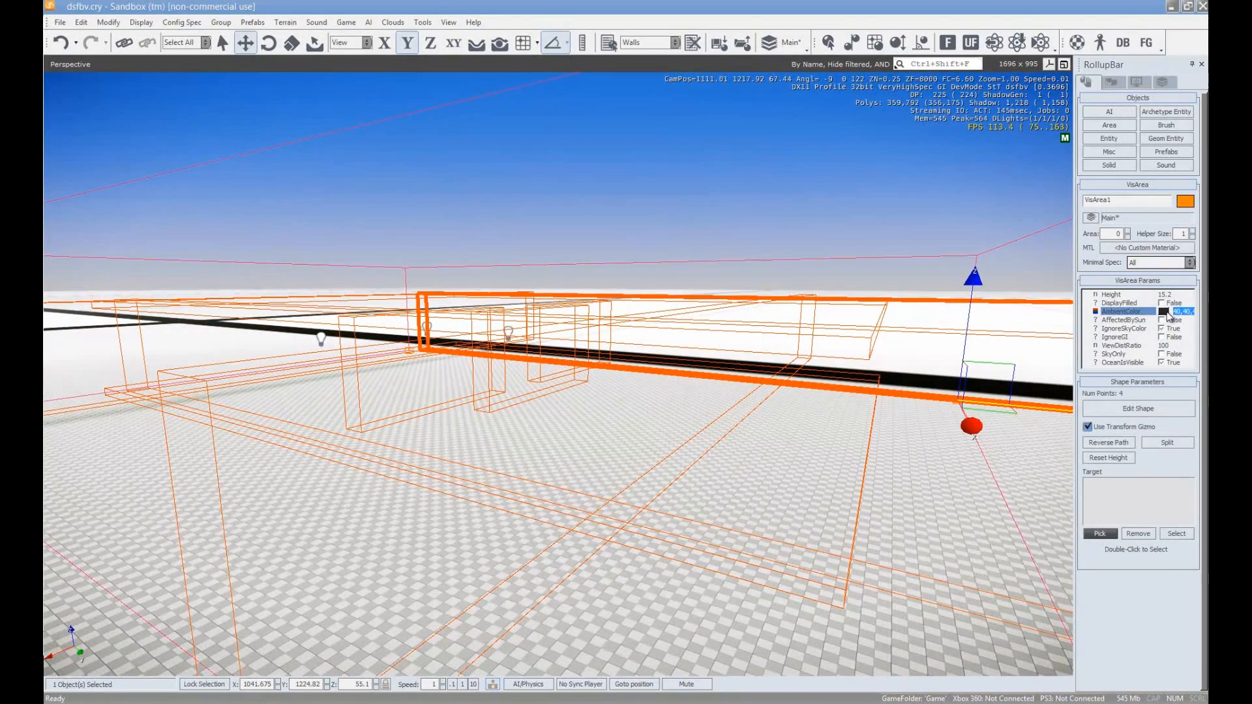
pyautogui.click(1168, 313)
pyautogui.click(582, 456)
pyautogui.press('w')
pyautogui.moveTo(604, 452); pyautogui.dragTo(605, 453, button='right')
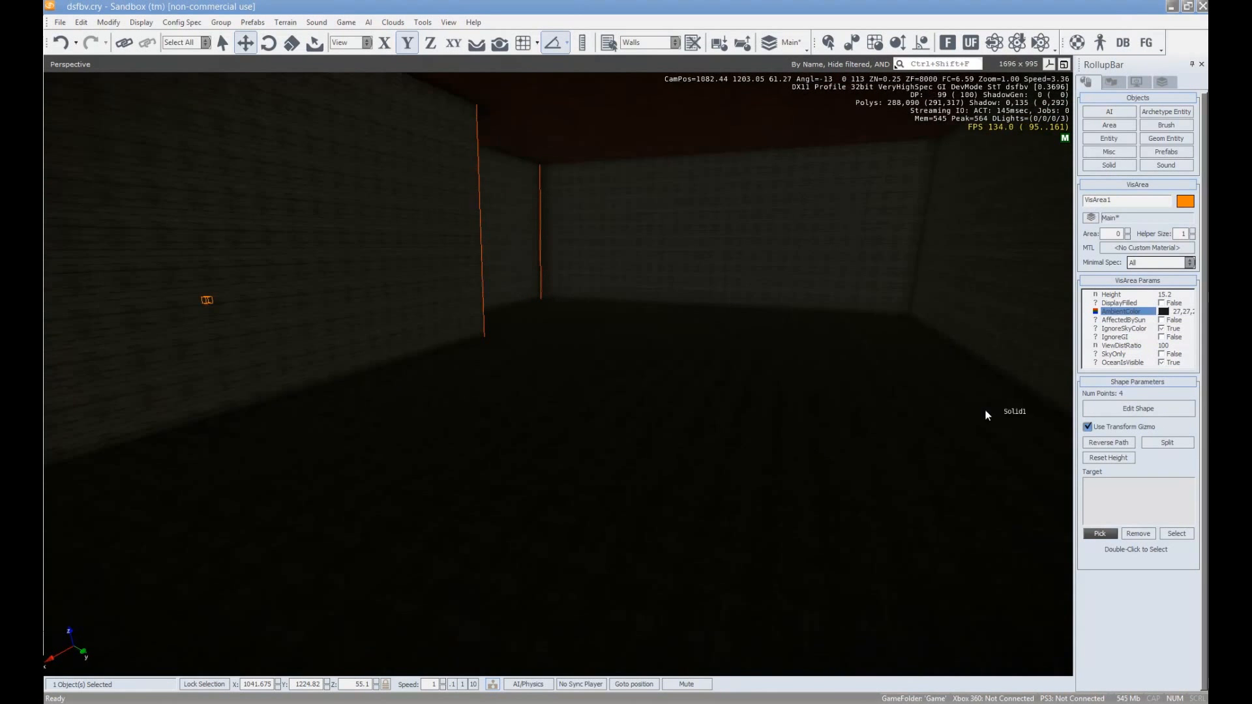
# Turn off IgnoreSkyColor and toggle OceanIsVisible for the VisArea
pyautogui.click(1162, 328)
pyautogui.moveTo(823, 384); pyautogui.dragTo(1005, 339, button='right')
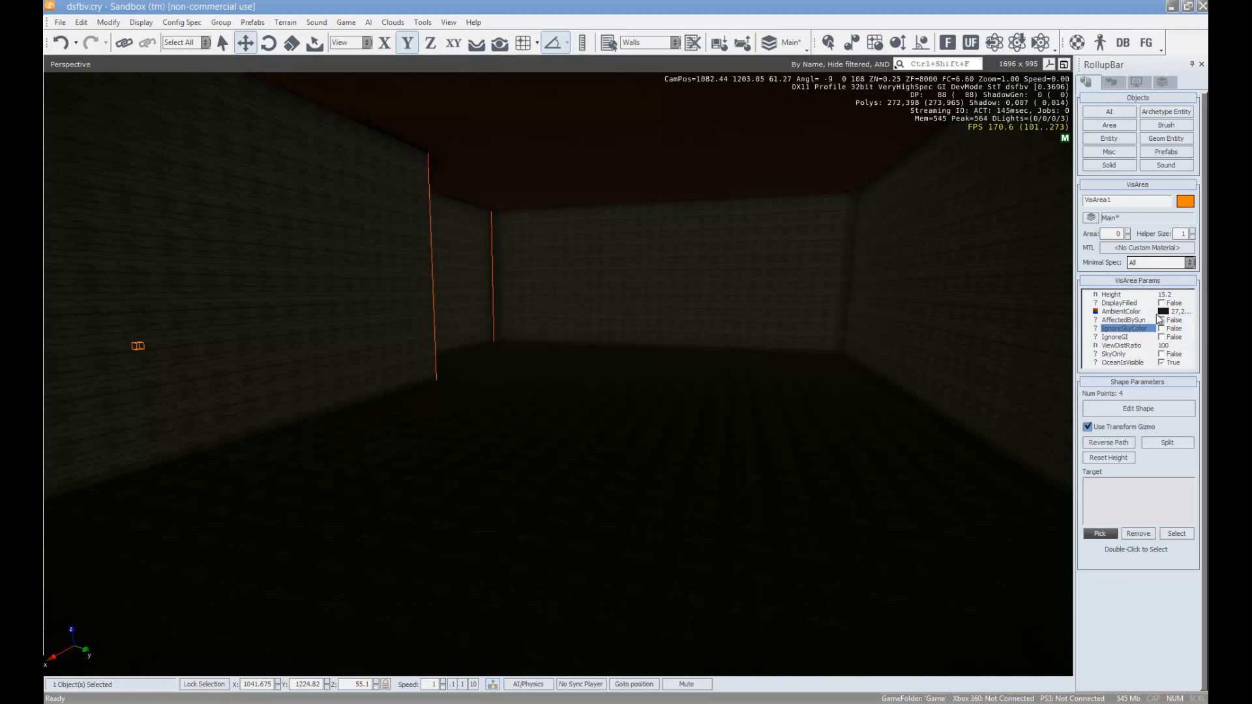
pyautogui.click(1162, 363)
pyautogui.moveTo(905, 408); pyautogui.dragTo(753, 439, button='right')
# Add a Light entity inside the dark room, near the lit wall
pyautogui.click(1108, 138)
pyautogui.moveTo(1112, 323); pyautogui.dragTo(542, 271)
pyautogui.moveTo(900, 298); pyautogui.dragTo(881, 405, button='right')
pyautogui.press('w')
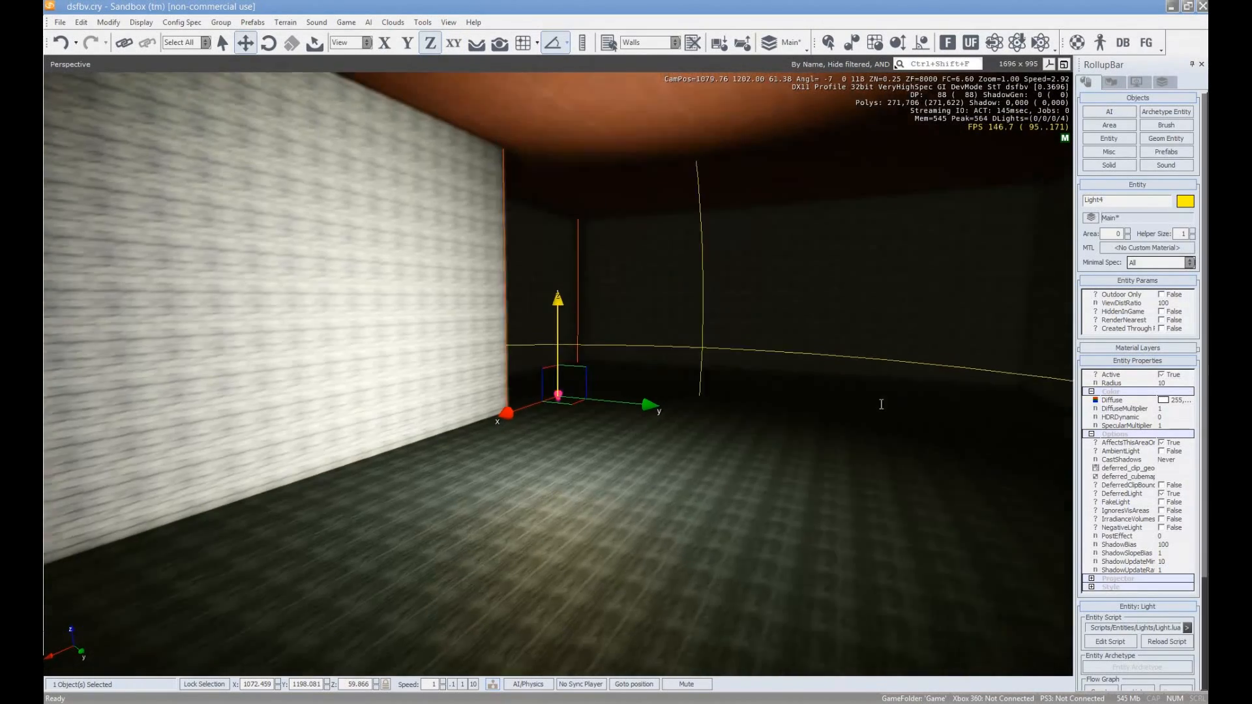
# Reduce the new light's Radius to 8.73
pyautogui.moveTo(1192, 385); pyautogui.dragTo(1190, 431)
pyautogui.press('w')
pyautogui.moveTo(736, 425); pyautogui.dragTo(731, 424, button='right')
pyautogui.press('s')
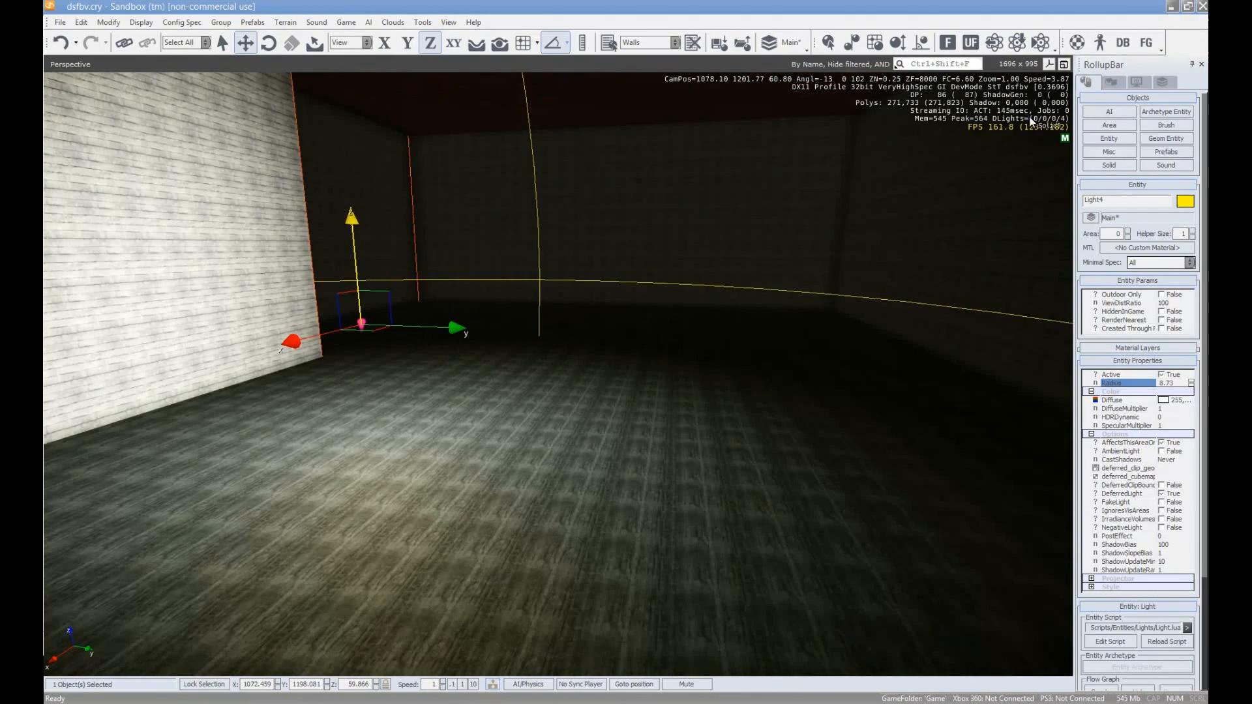
# Look through the geometry entity library's objects/props/industrial folder for a model to place
pyautogui.click(1163, 140)
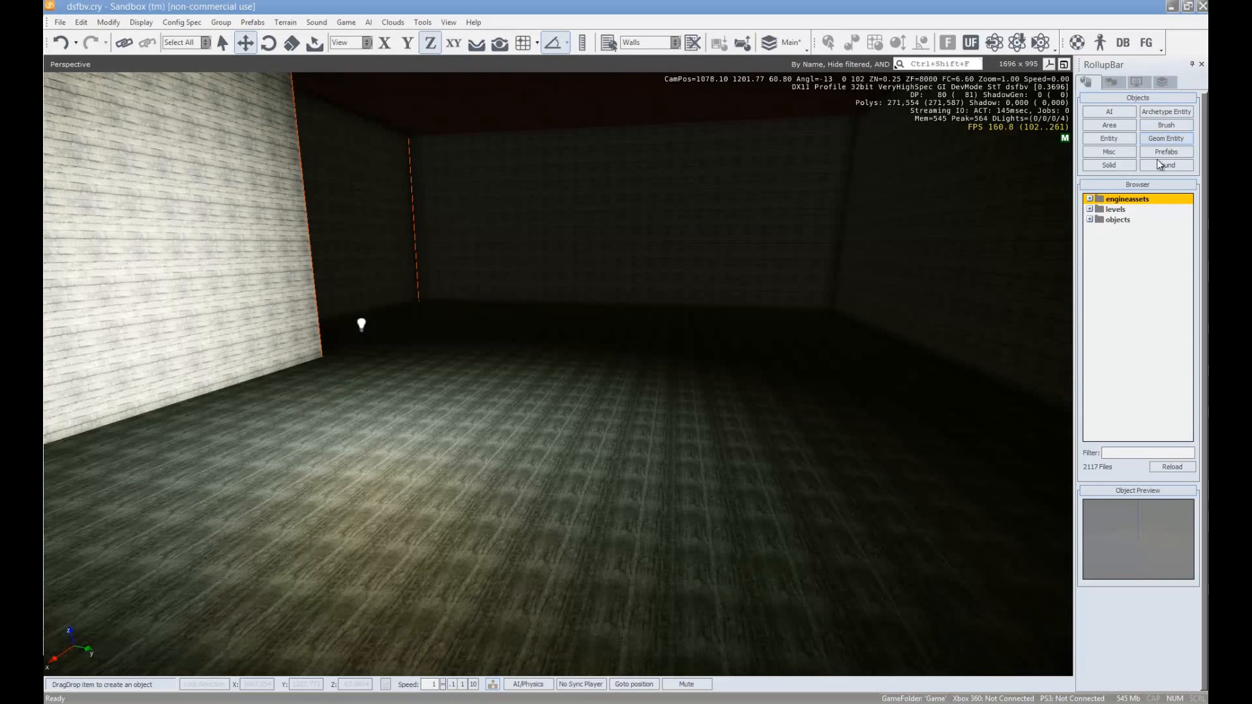
pyautogui.click(1098, 220)
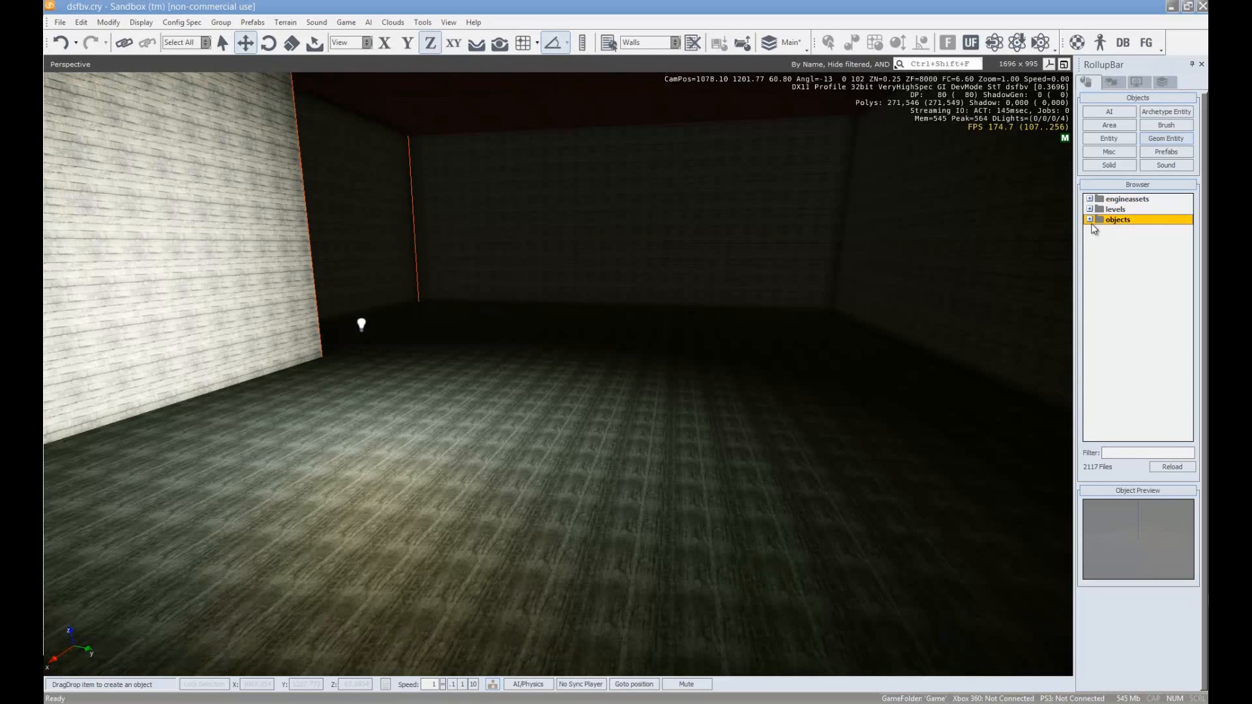
pyautogui.click(1090, 220)
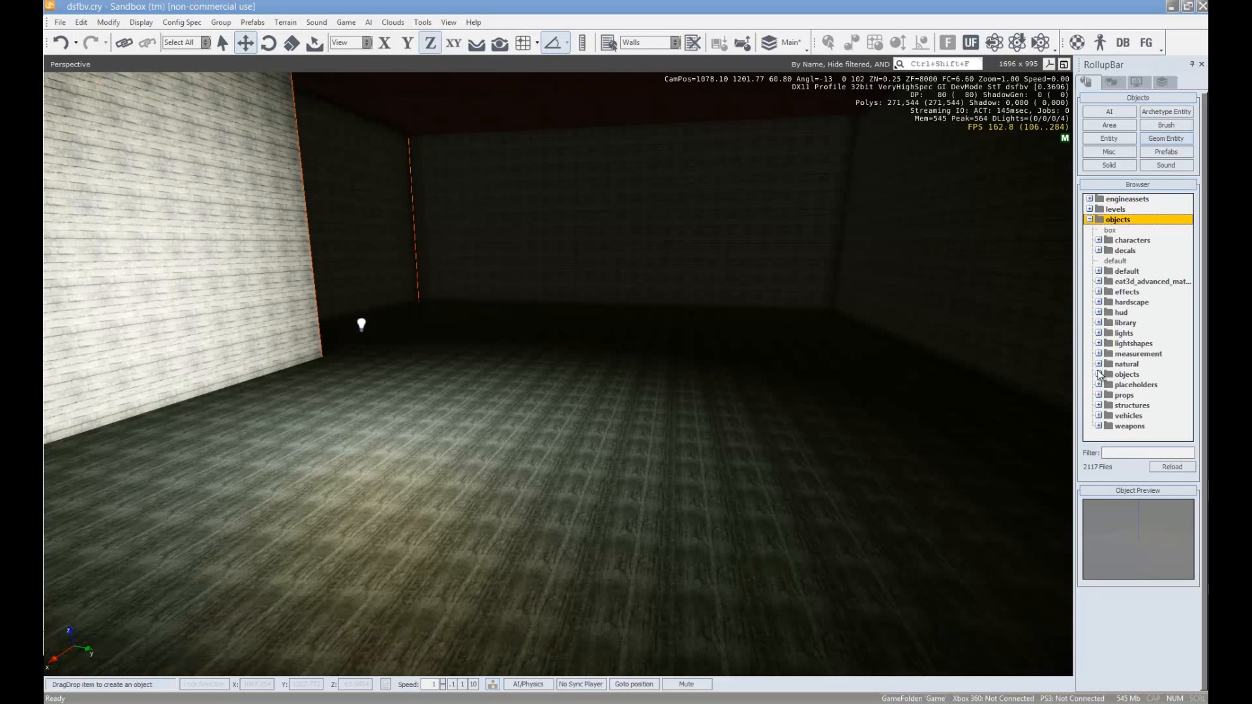
pyautogui.click(1099, 395)
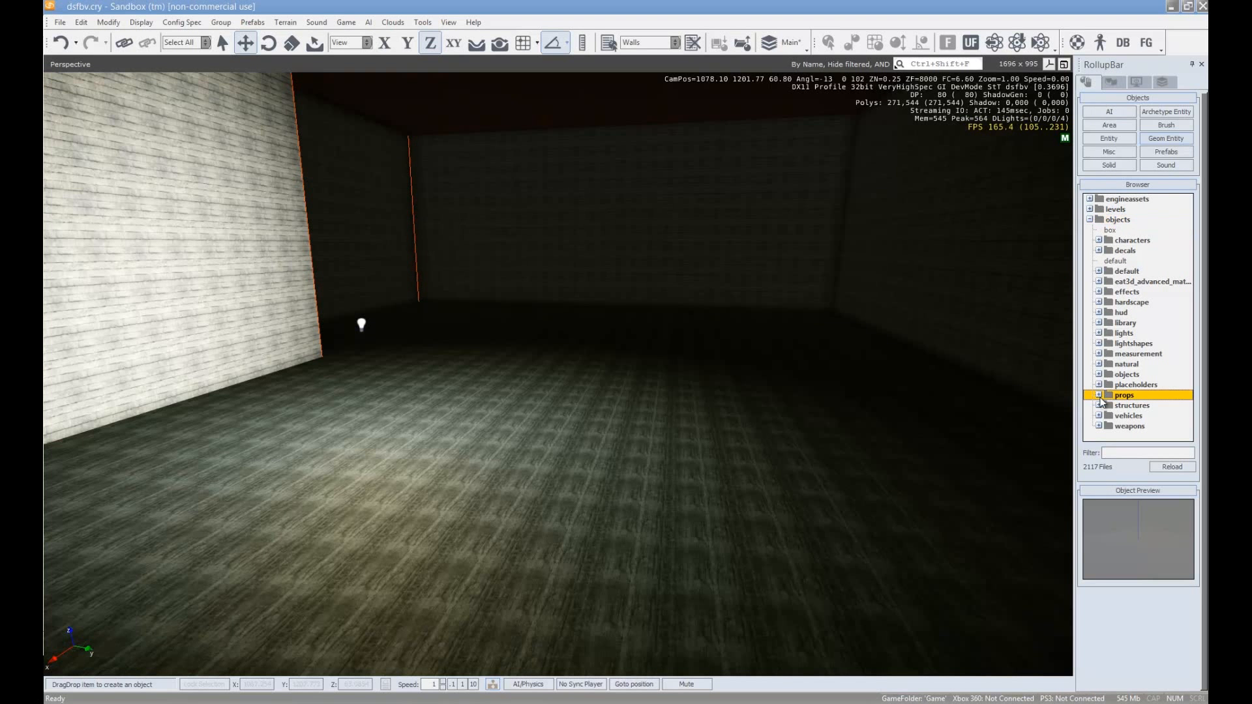
pyautogui.click(1098, 396)
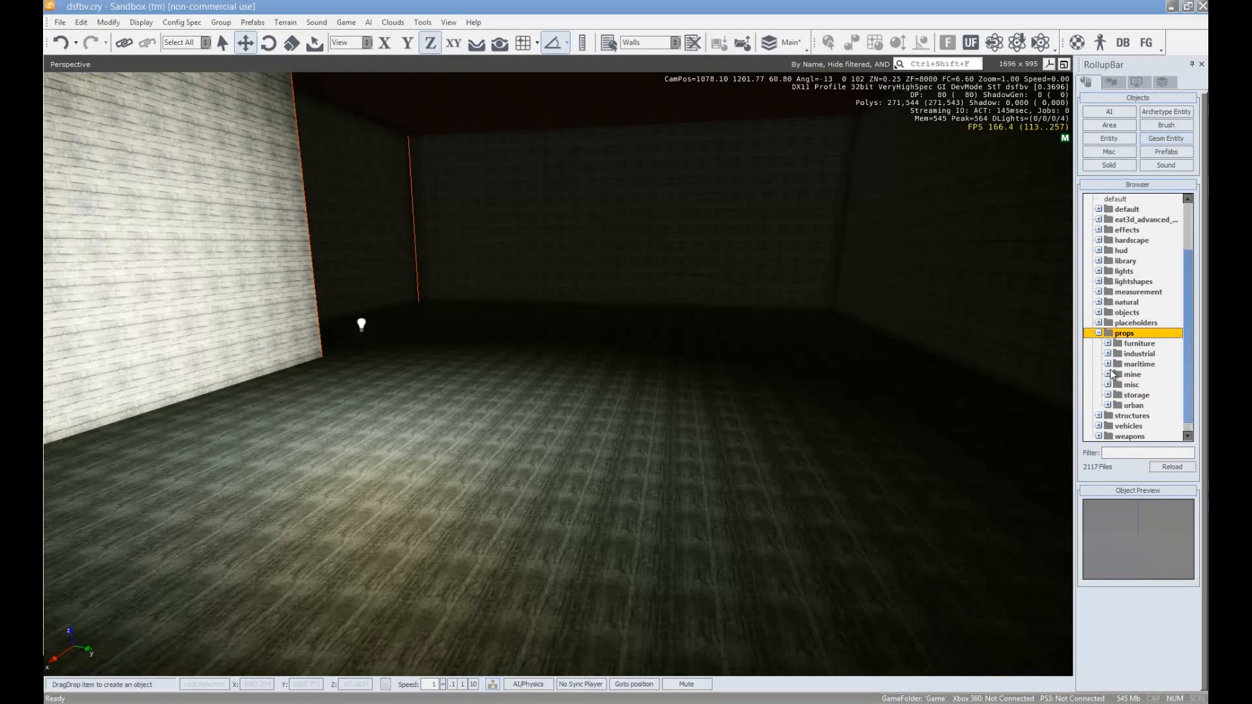
pyautogui.click(1108, 355)
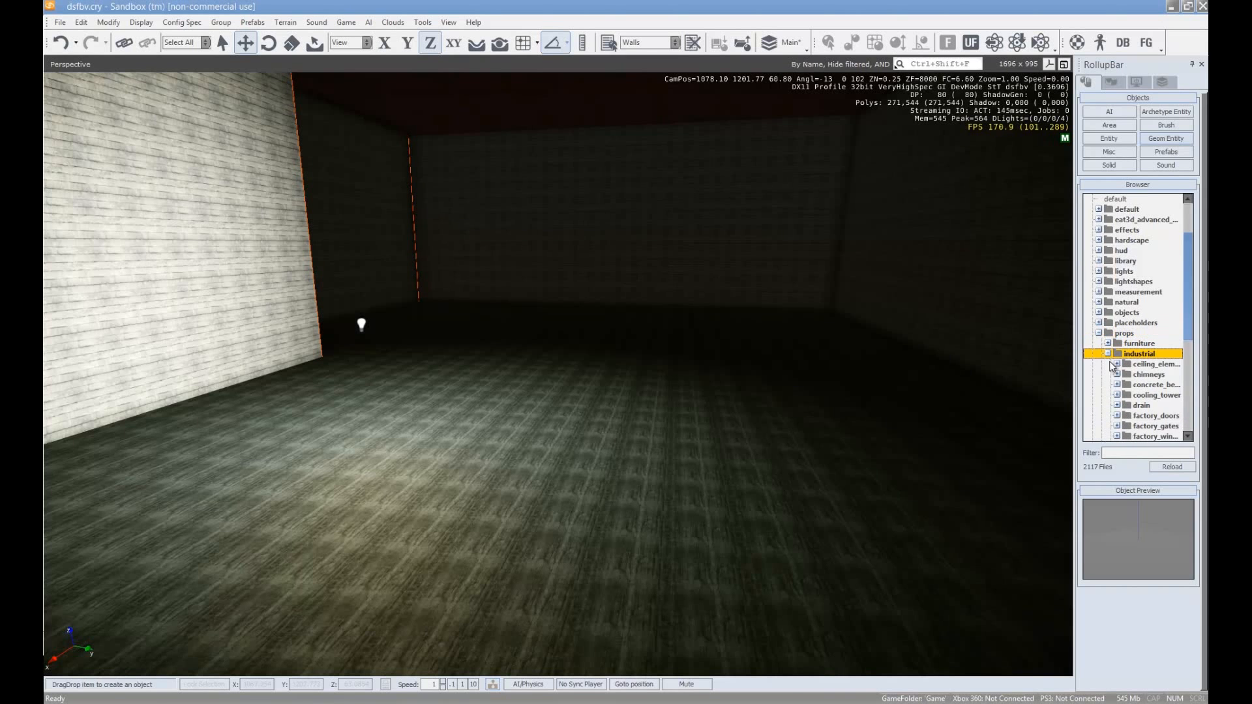
pyautogui.scroll(-3, 1119, 358)
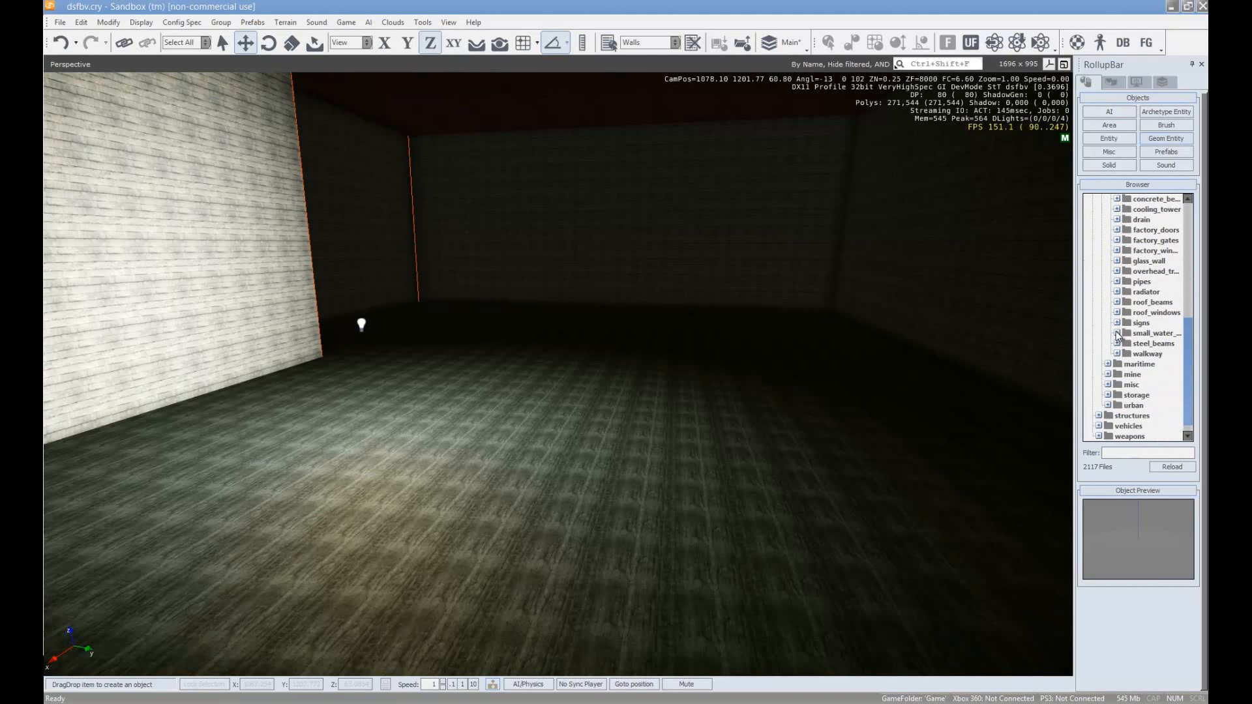
# Place the tractor model from the objects/vehicles folder on the room's floor as a geometry entity
pyautogui.click(1099, 417)
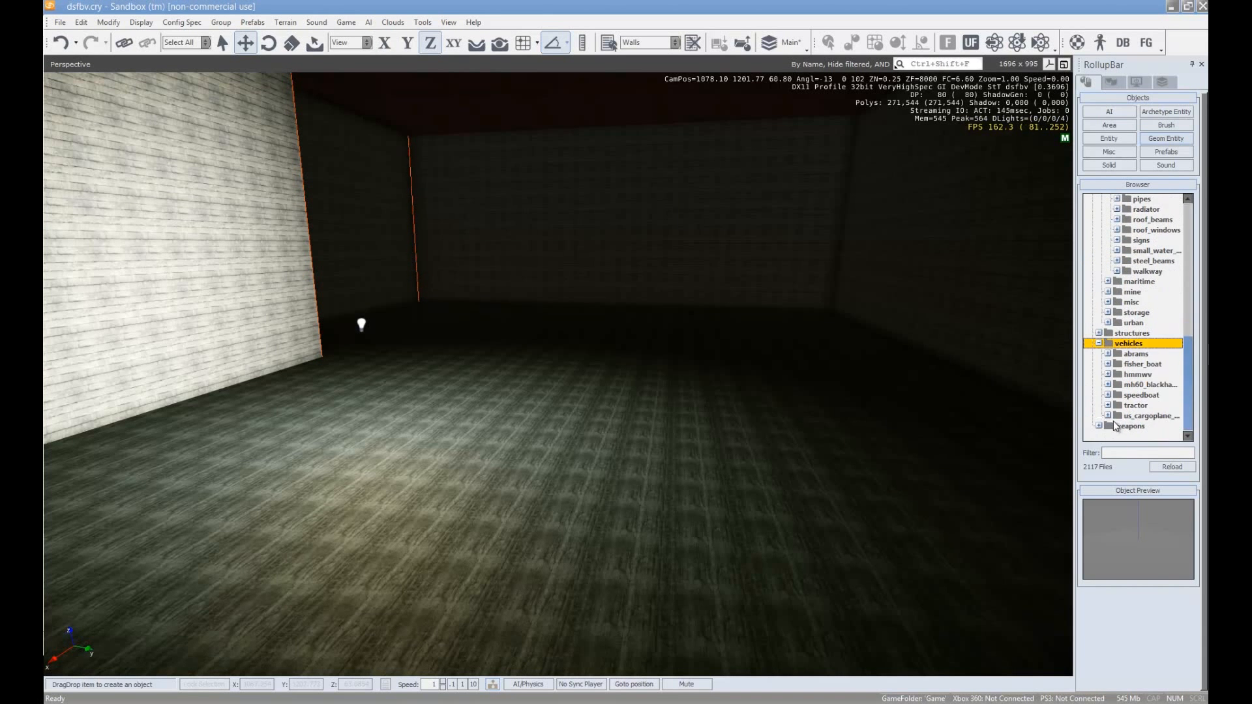
pyautogui.click(1112, 406)
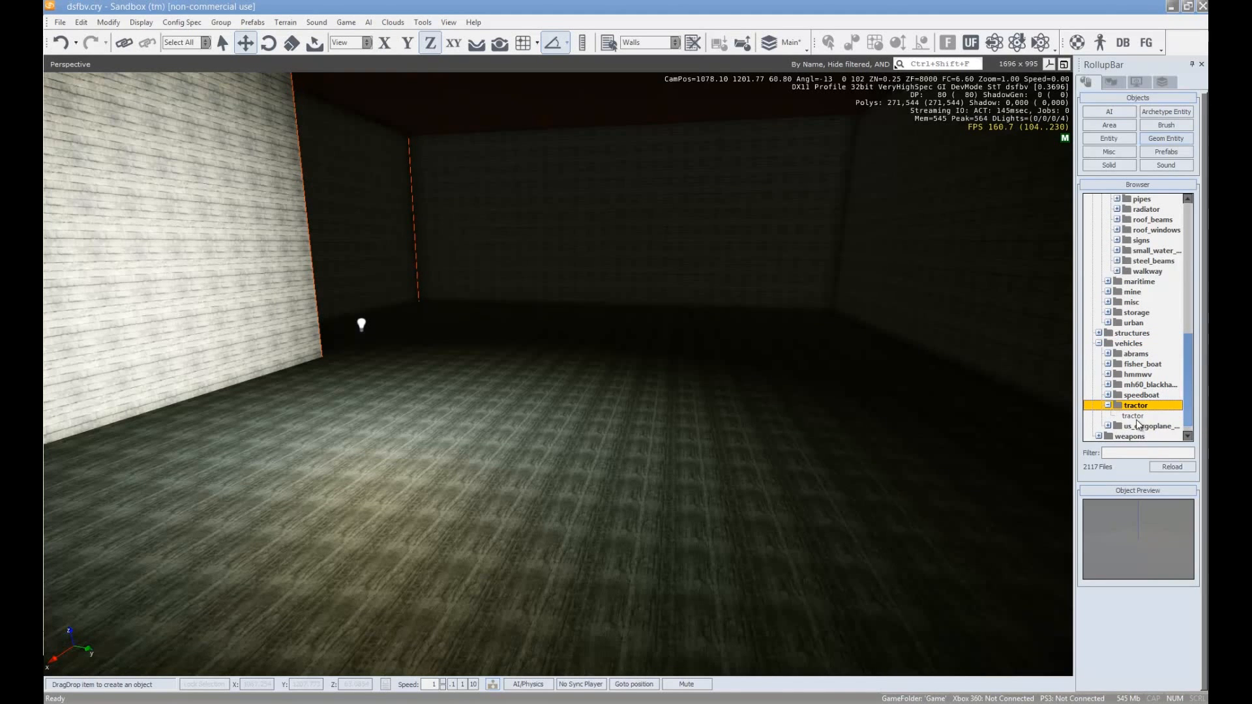
pyautogui.click(1134, 417)
pyautogui.moveTo(868, 437); pyautogui.dragTo(500, 335)
pyautogui.press('3')
pyautogui.press('2')
pyautogui.press('w')
pyautogui.moveTo(524, 374); pyautogui.dragTo(524, 374, button='right')
pyautogui.press('s')
pyautogui.press('w')
pyautogui.press('s')
# Move the room's light beside the tractor, to about X 1076.2, Y 1200.1, Z 60.16
pyautogui.click(364, 313)
pyautogui.moveTo(370, 316); pyautogui.dragTo(359, 537)
pyautogui.moveTo(340, 482); pyautogui.dragTo(326, 354)
pyautogui.moveTo(474, 436); pyautogui.dragTo(475, 433, button='right')
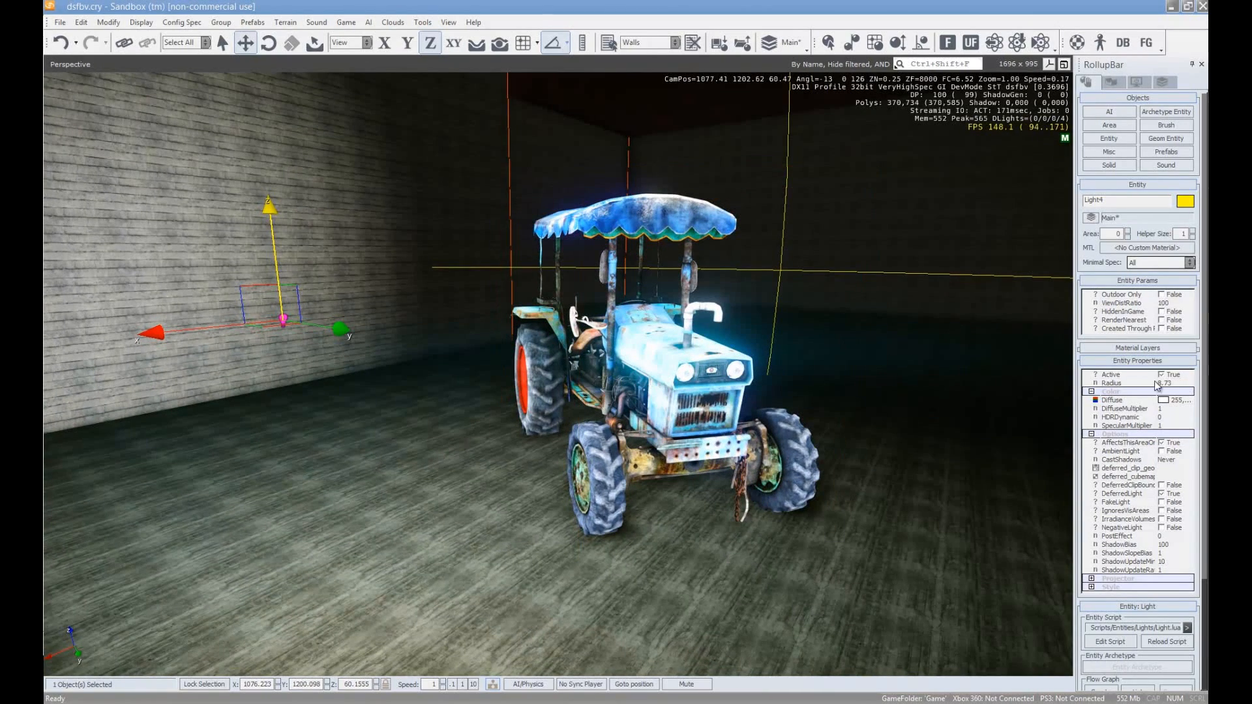
# Set the light's CastShadows to V.High Spec and inspect the shadows around the tractor
pyautogui.click(1181, 460)
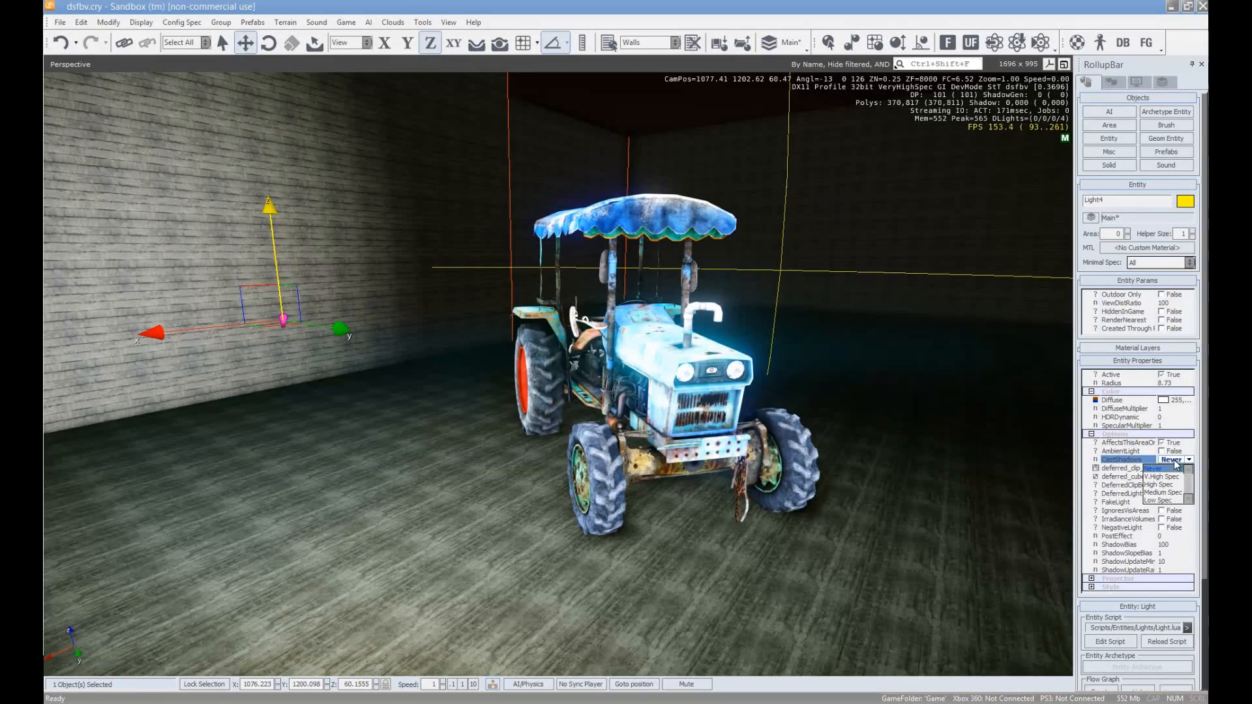
pyautogui.click(1172, 481)
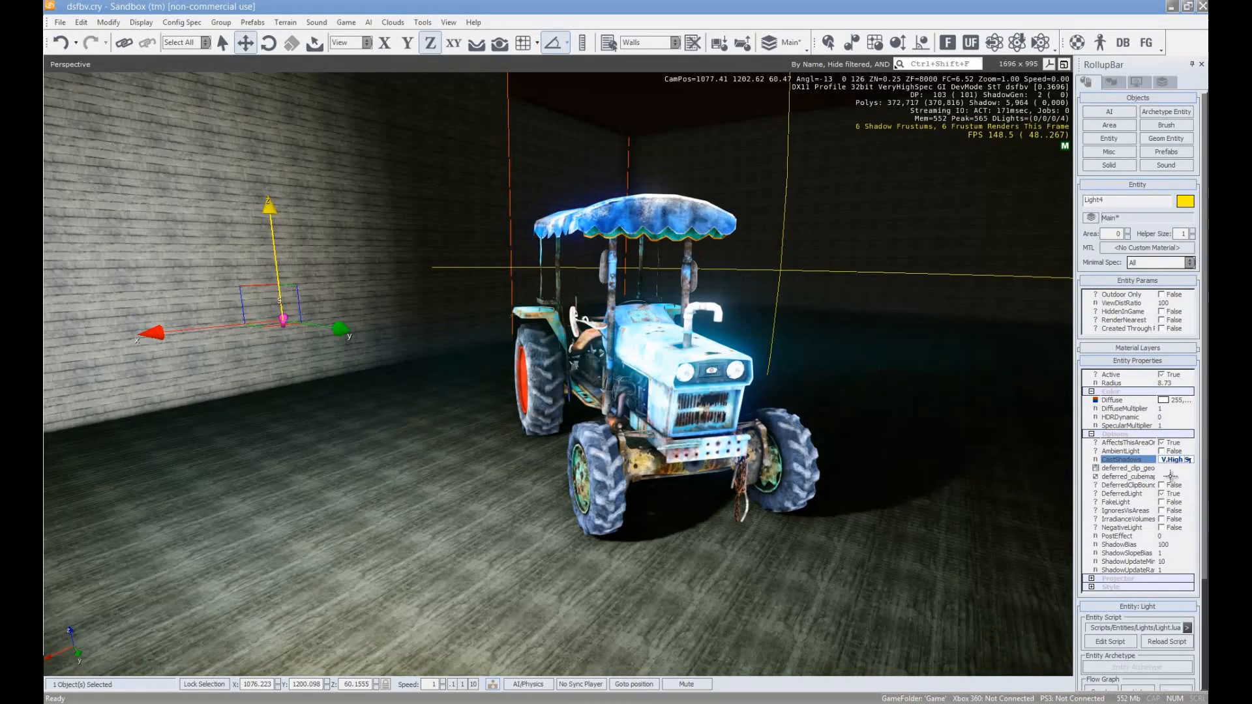
pyautogui.moveTo(756, 457); pyautogui.dragTo(882, 441, button='right')
pyautogui.moveTo(838, 505); pyautogui.dragTo(849, 529, button='right')
pyautogui.press('w')
pyautogui.moveTo(865, 382); pyautogui.dragTo(874, 392, button='right')
pyautogui.press('s')
pyautogui.press('w')
pyautogui.press('s')
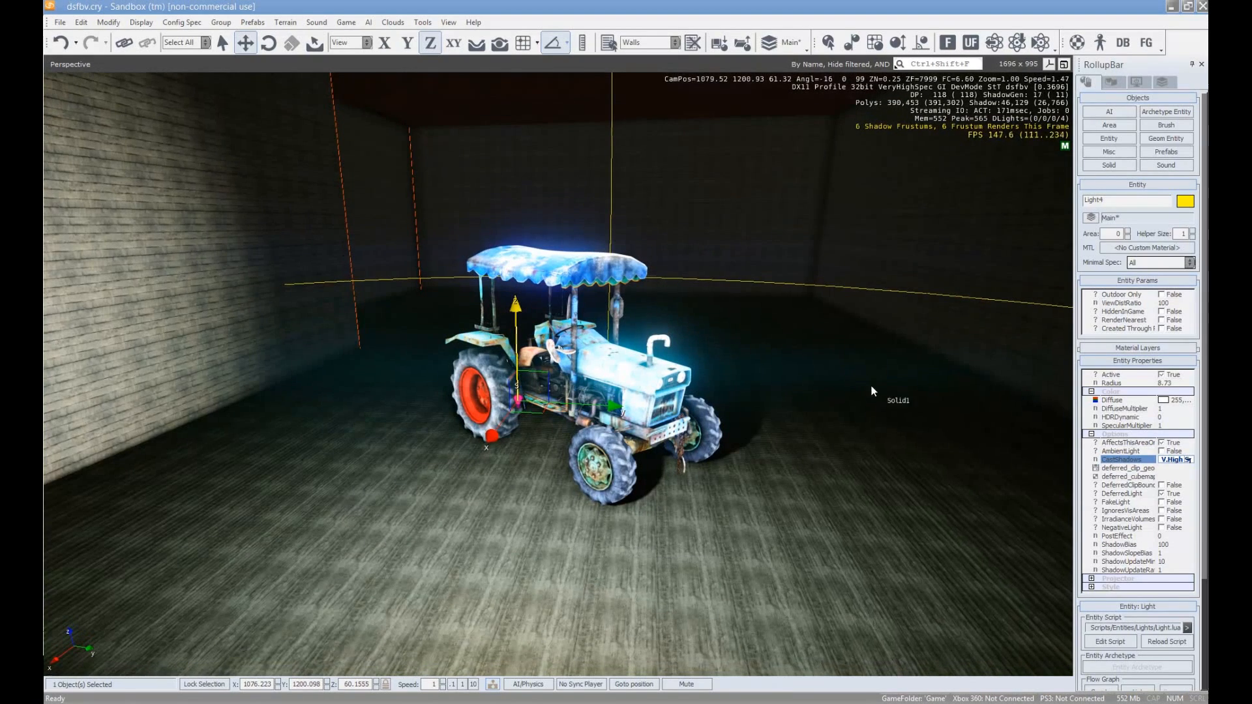
# Set the light's ShadowBias to 836.4
pyautogui.click(1173, 546)
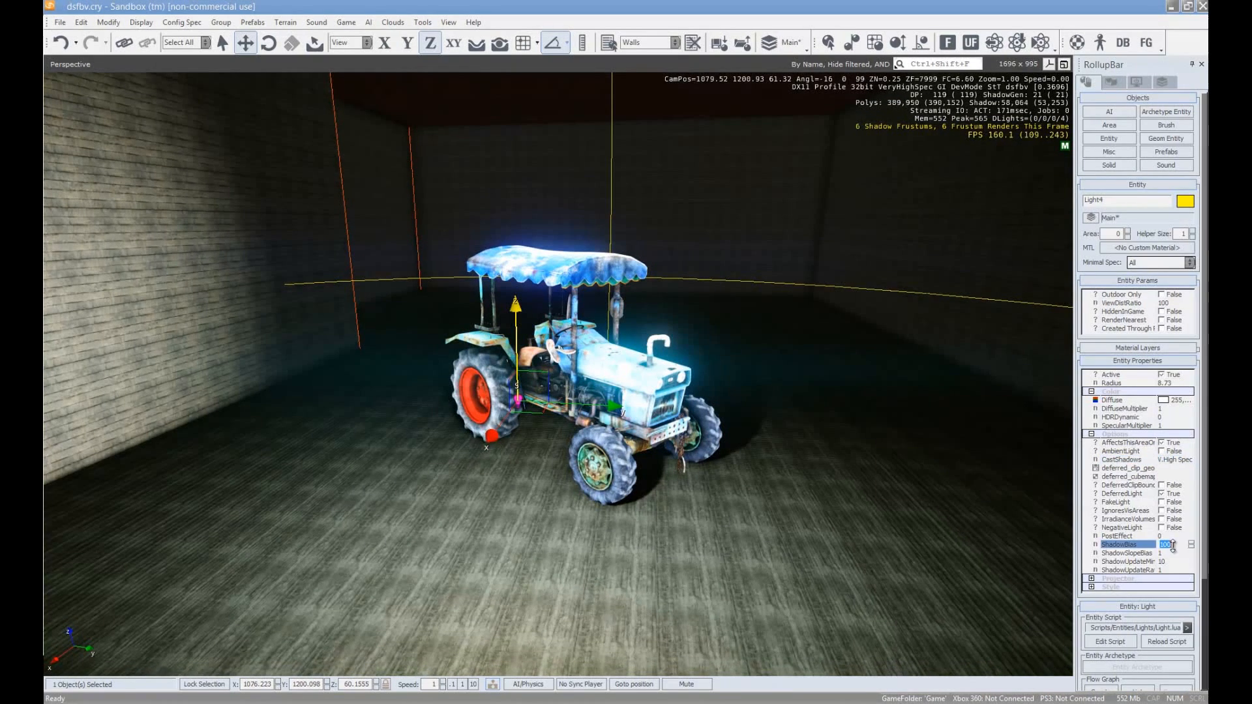
pyautogui.moveTo(1190, 544); pyautogui.dragTo(1198, 422)
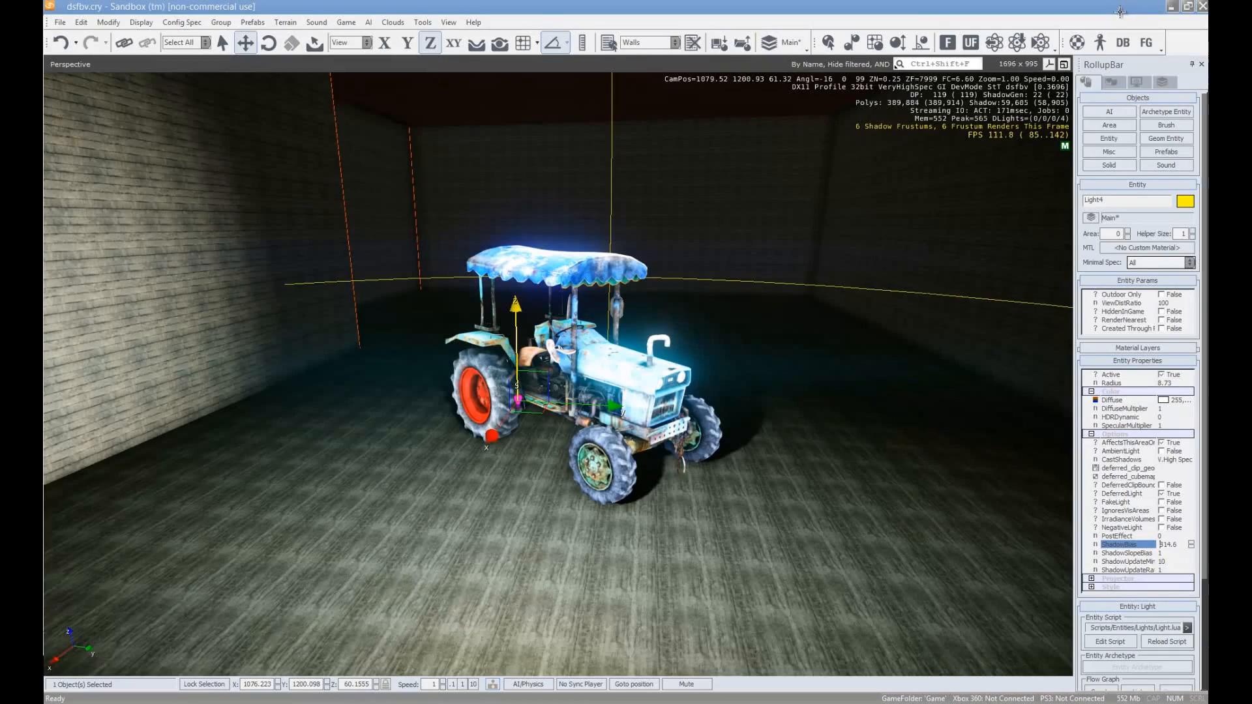
pyautogui.moveTo(847, 388); pyautogui.dragTo(853, 389, button='right')
pyautogui.press('w')
pyautogui.press('d')
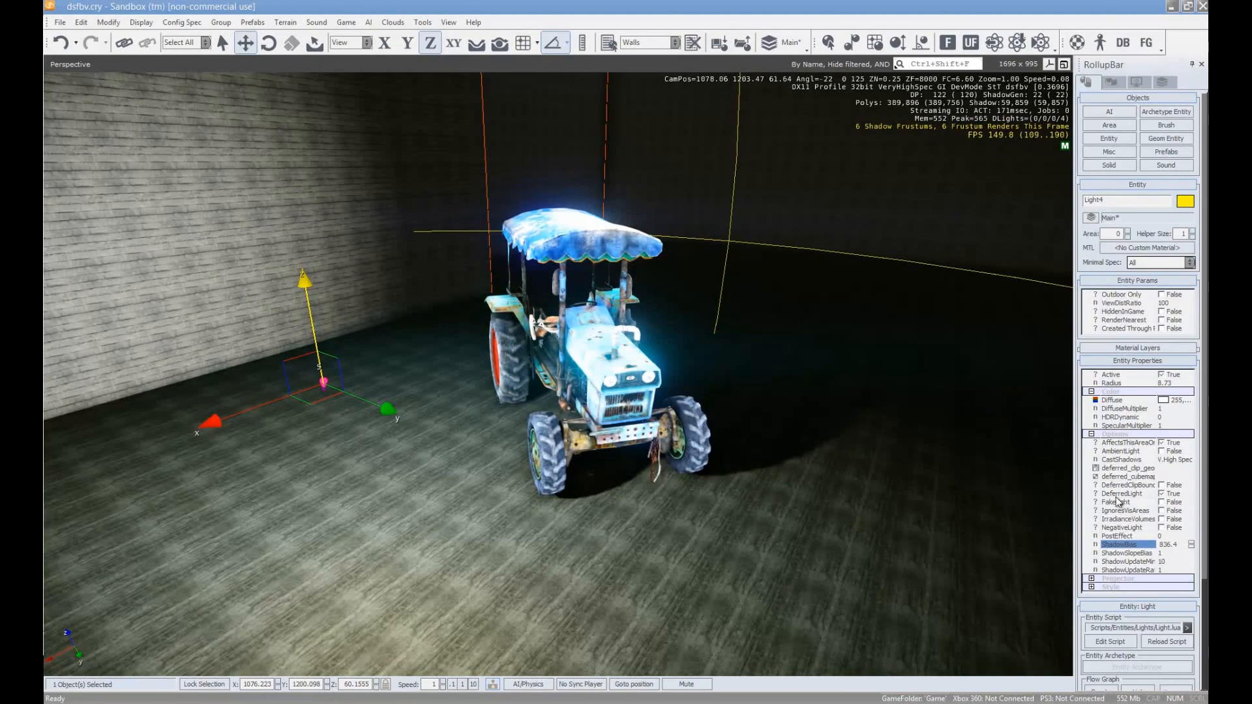
# Examine the tractor's lighting and shadows up close from several angles
pyautogui.moveTo(797, 413); pyautogui.dragTo(858, 441, button='right')
pyautogui.press('a')
pyautogui.press('w')
pyautogui.press('d')
pyautogui.press('s')
pyautogui.press('w')
pyautogui.press('s')
pyautogui.press('a')
pyautogui.press('d')
pyautogui.moveTo(575, 579); pyautogui.dragTo(576, 578, button='right')
pyautogui.press('s')
pyautogui.press('a')
pyautogui.press('w')
pyautogui.press('s')
pyautogui.moveTo(522, 395); pyautogui.dragTo(520, 394, button='right')
pyautogui.press('a')
pyautogui.press('s')
pyautogui.press('w')
pyautogui.press('s')
pyautogui.press('w')
pyautogui.press('s')
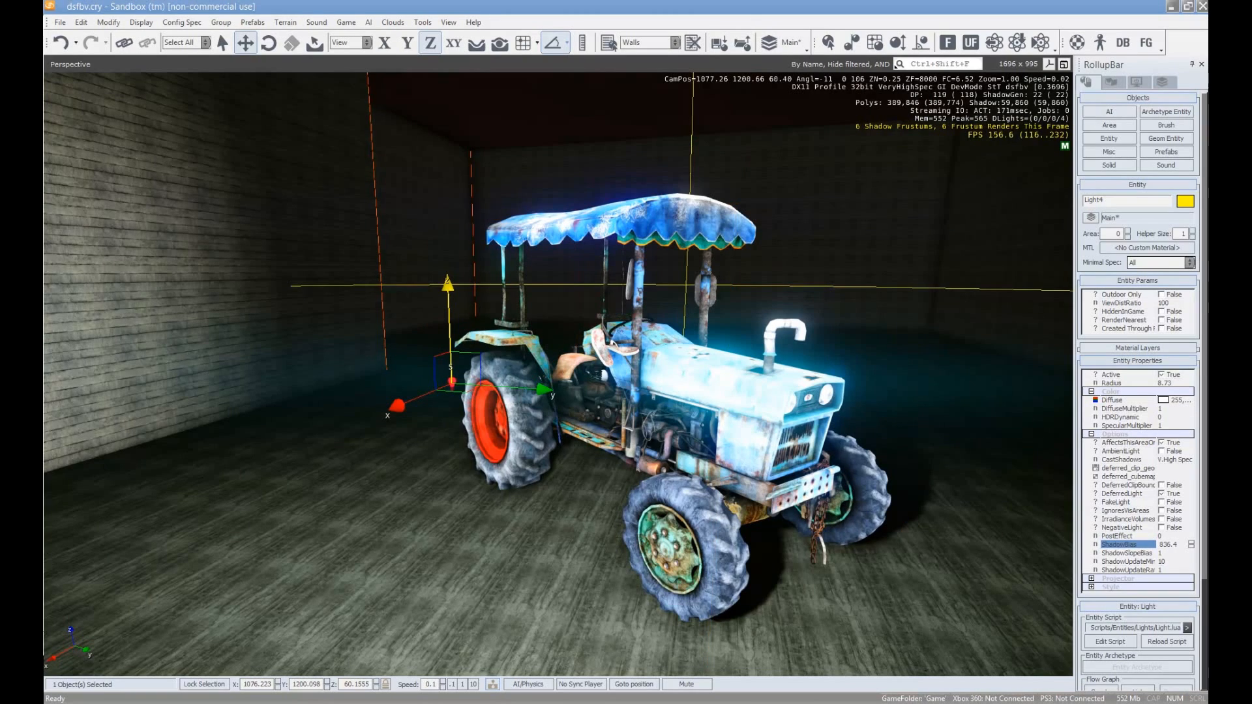
# Switch to Chrome and read through the "Shadows have lines" topic on the Crydev.net forum
pyautogui.click(178, 703)
pyautogui.rightClick(178, 703)
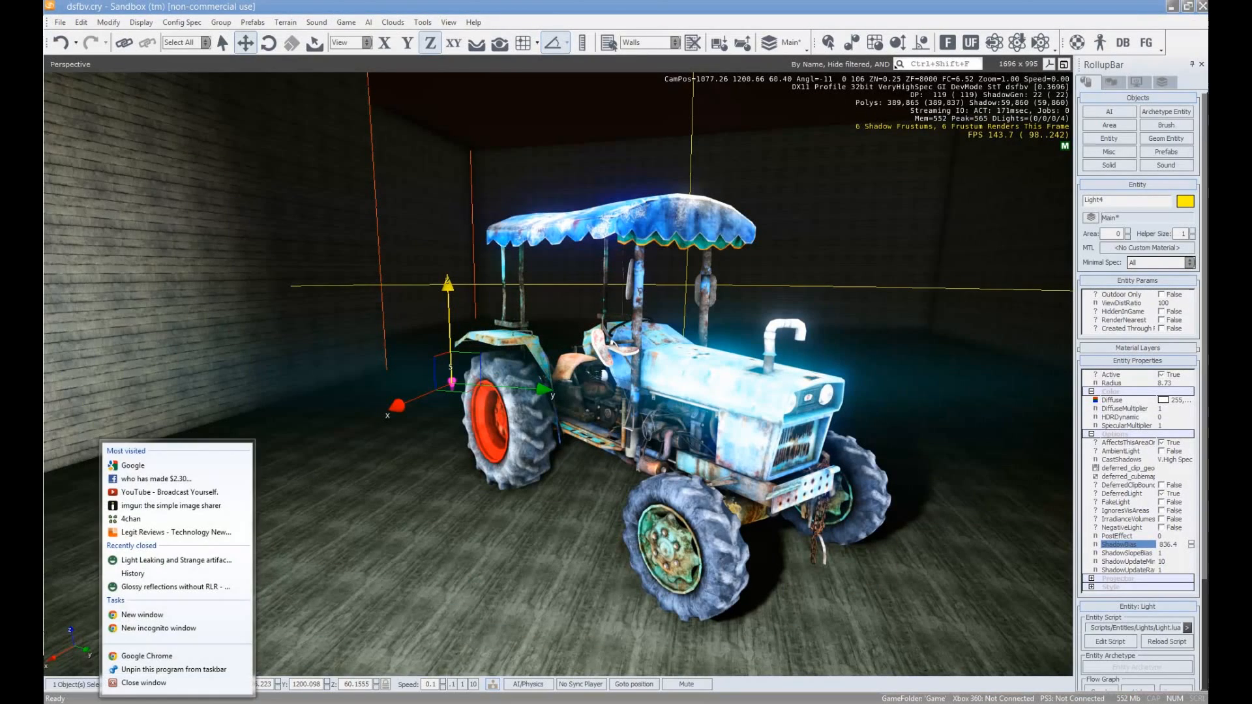
pyautogui.click(178, 703)
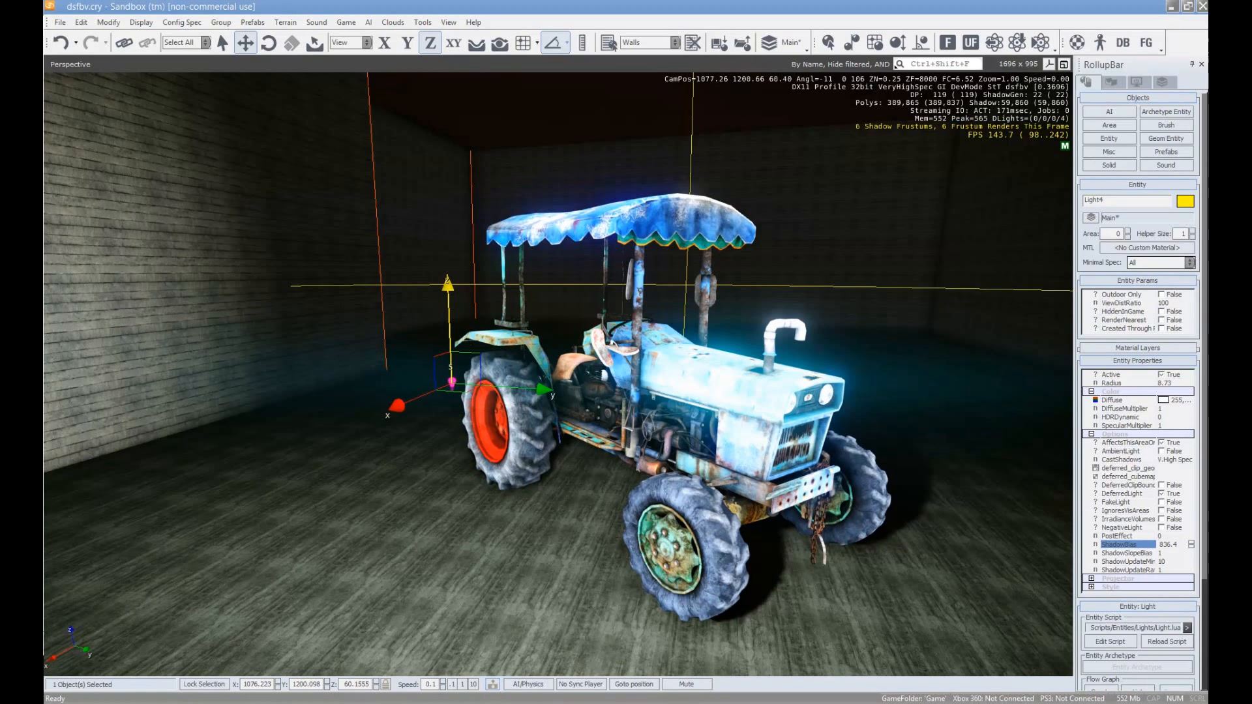
pyautogui.hotkey('alt', 'Tab')
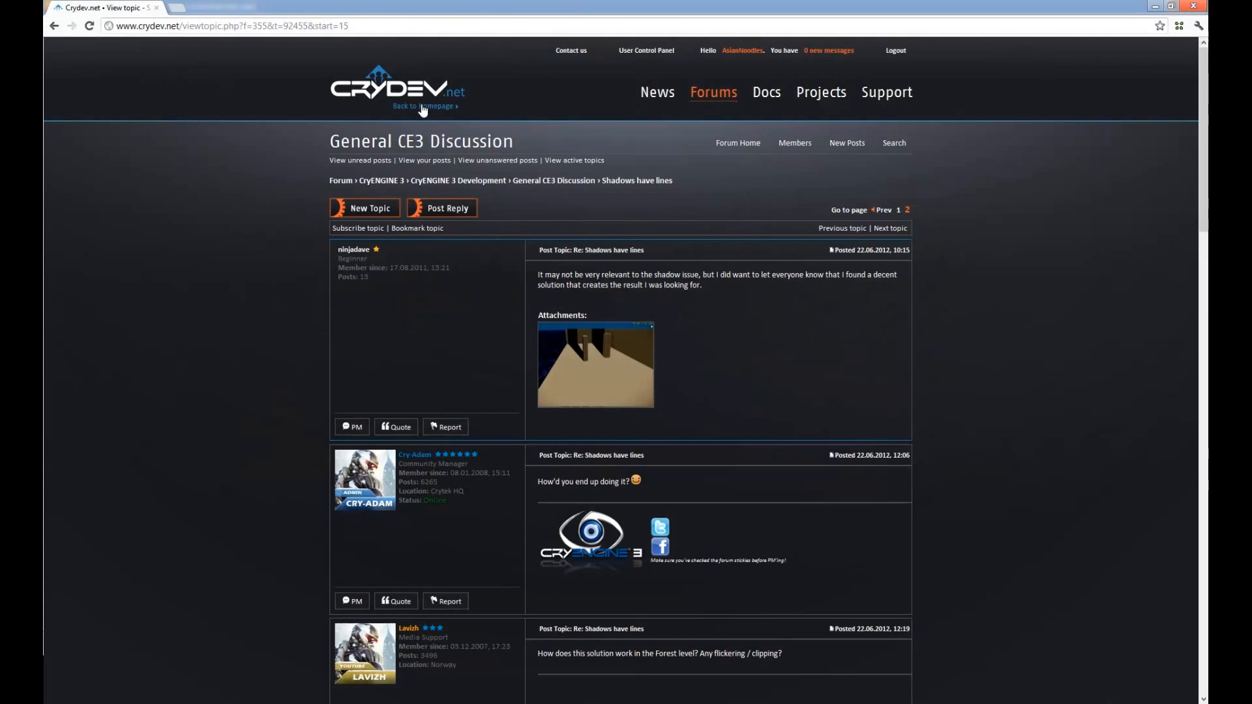
pyautogui.scroll(-10, 634, 331)
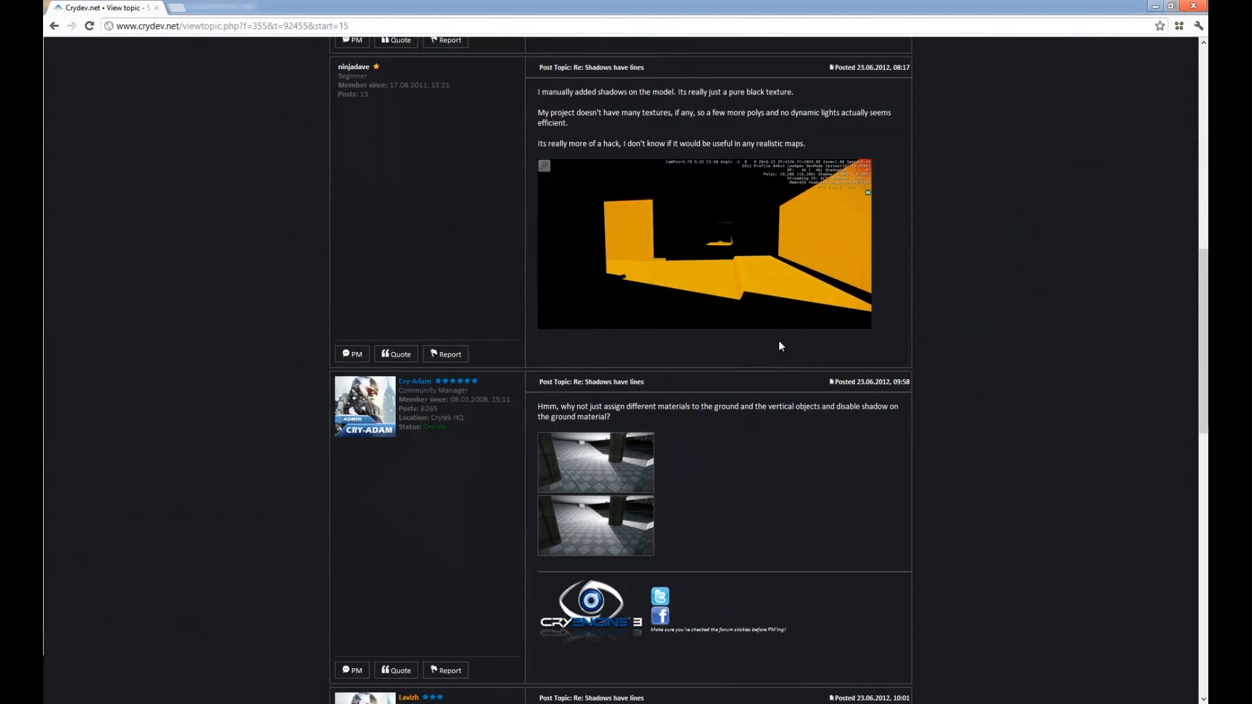
pyautogui.scroll(-5, 779, 345)
pyautogui.scroll(4, 797, 313)
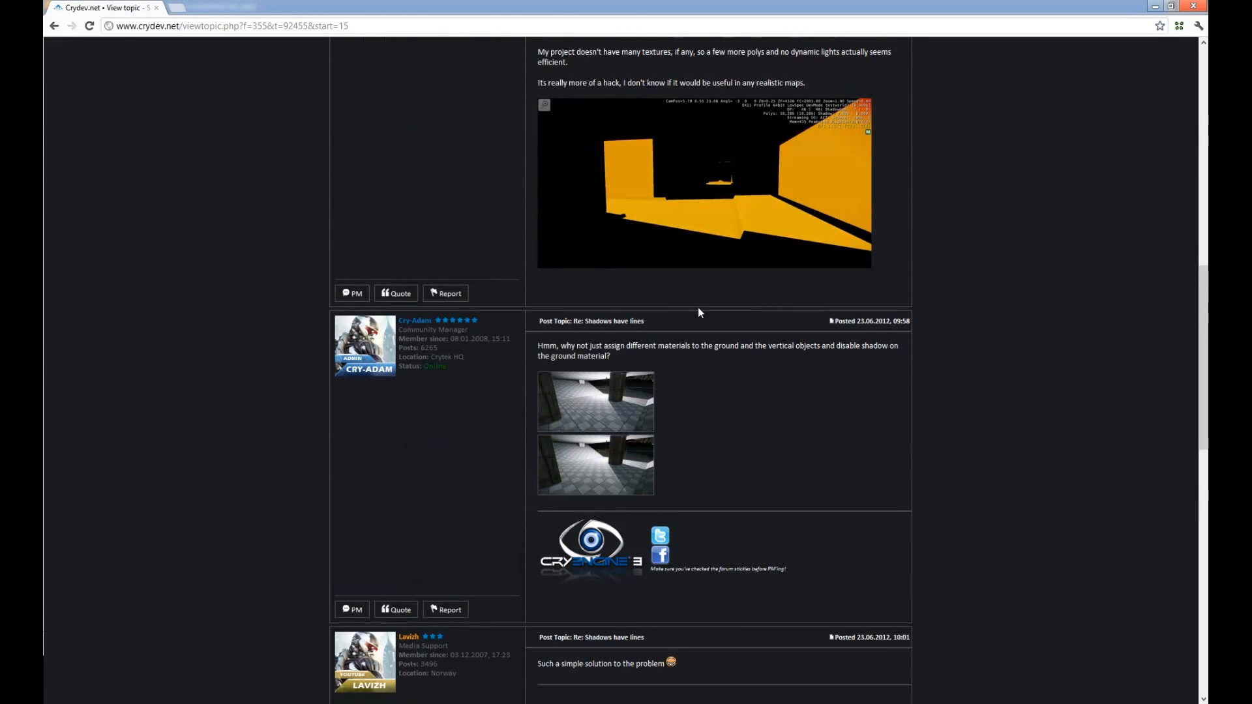
# View the enlarged attachments in the reply about disabling shadows on the ground material, and read the following replies
pyautogui.click(612, 422)
pyautogui.click(668, 412)
pyautogui.click(574, 477)
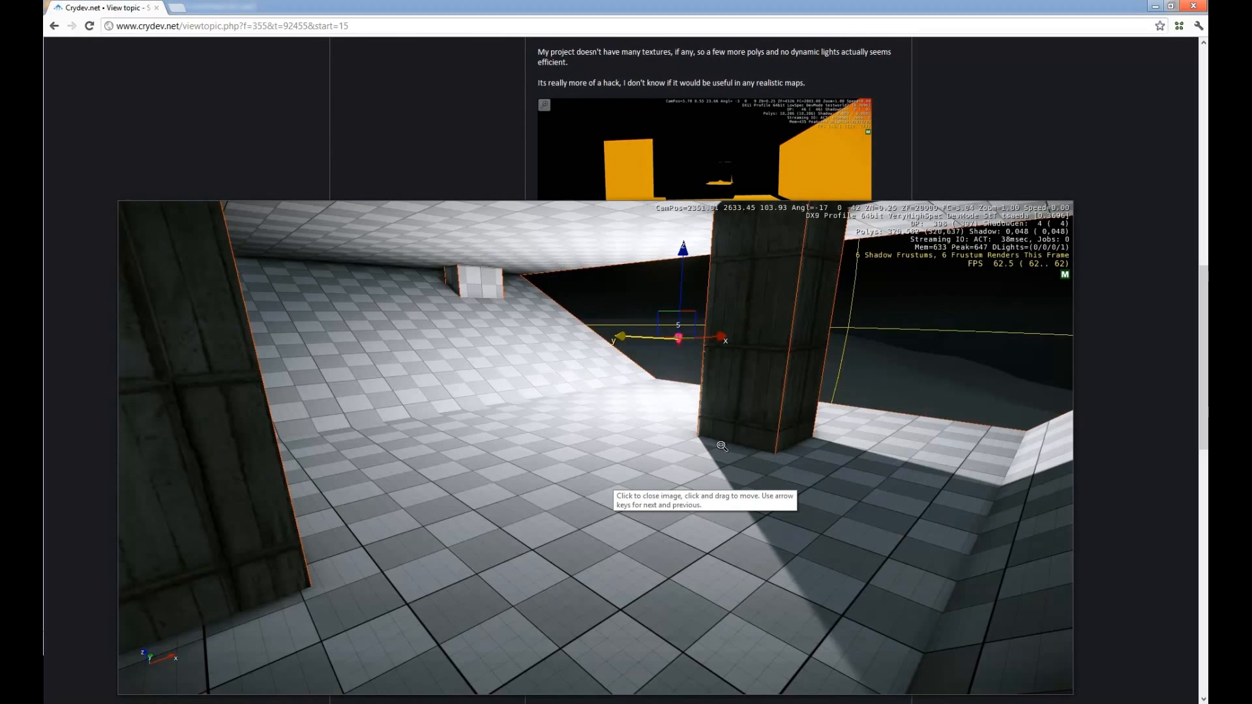
pyautogui.click(722, 446)
pyautogui.scroll(-7, 803, 369)
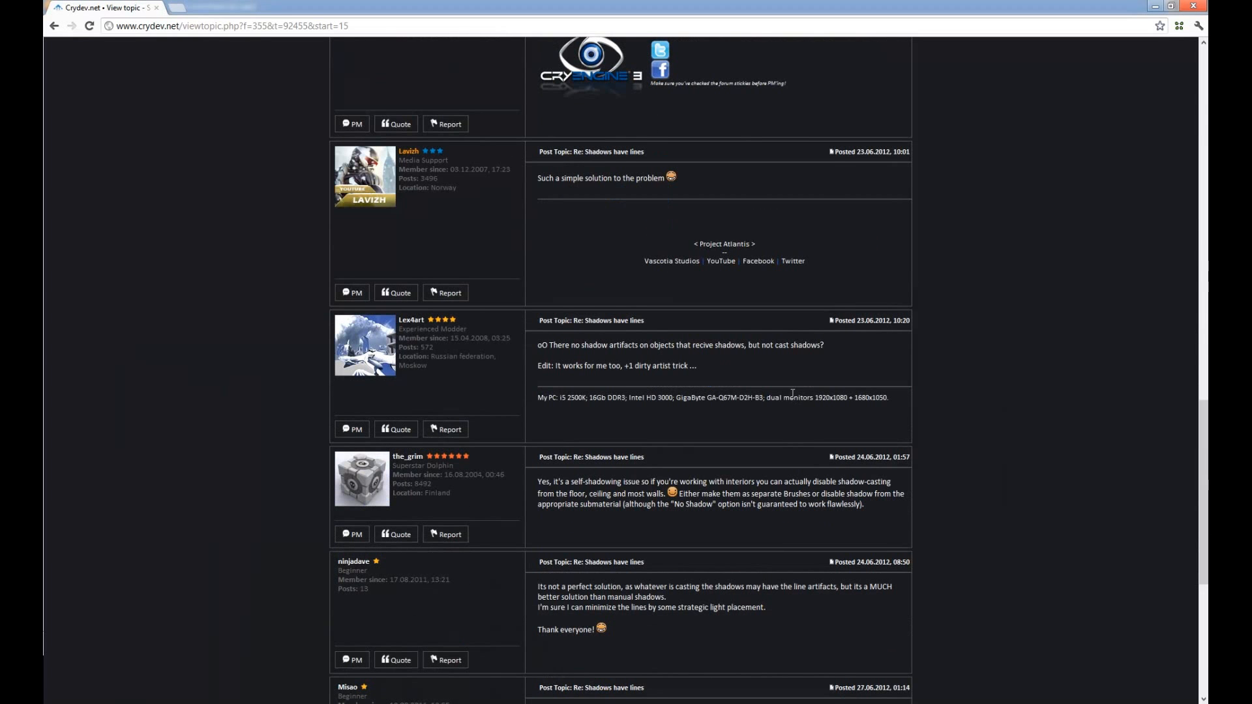
pyautogui.scroll(11, 691, 432)
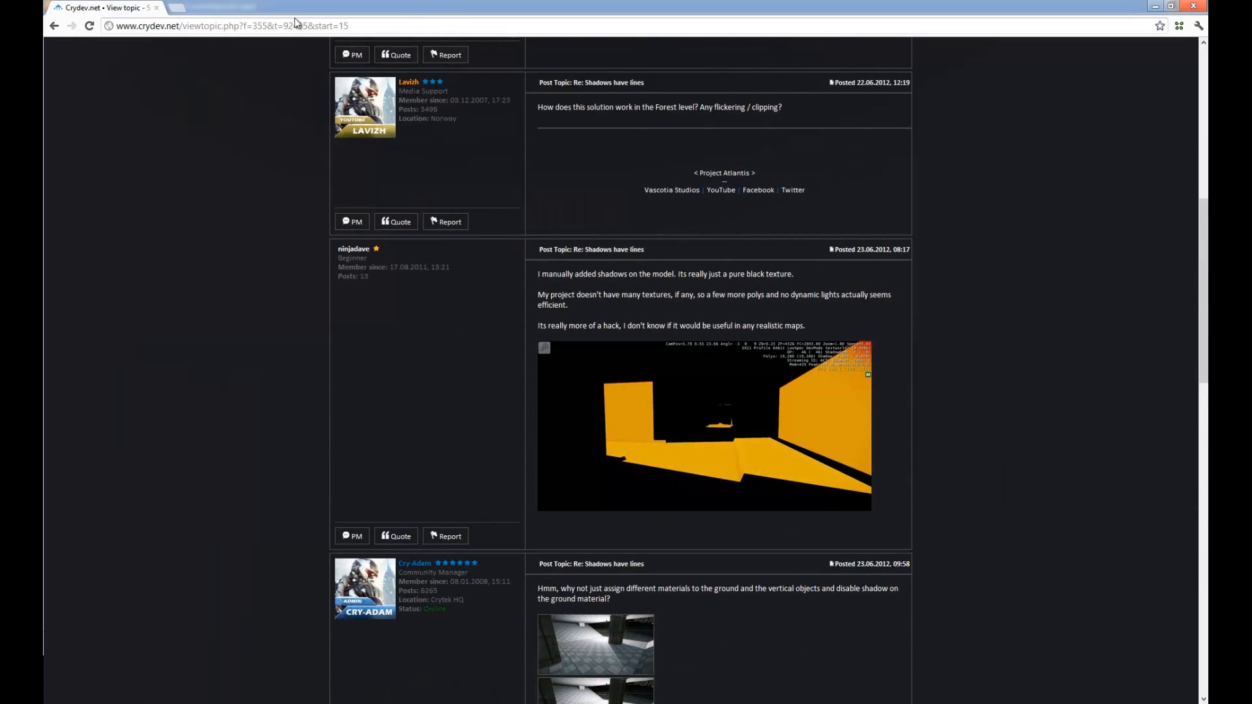
# Review the "Static mesh lighting/shadows" forum topic, including its opening post's screenshot of the badly lit walls
pyautogui.moveTo(1207, 8); pyautogui.dragTo(529, 8)
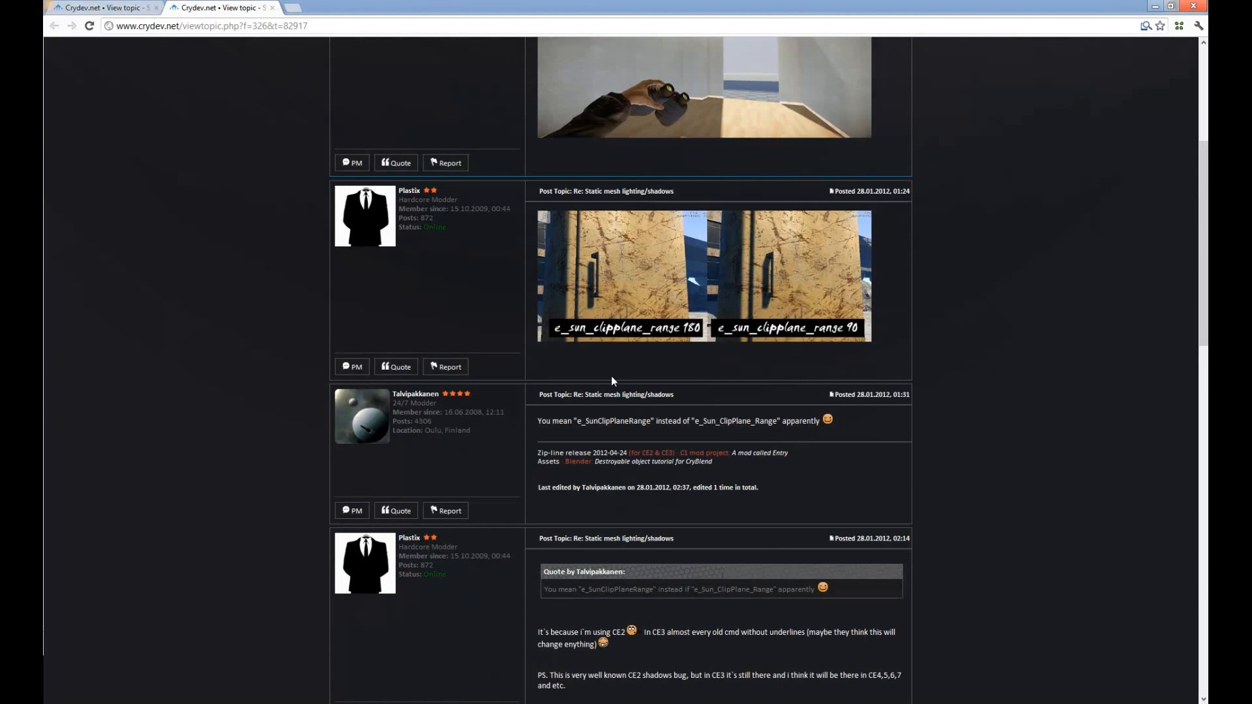
pyautogui.scroll(1, 663, 363)
pyautogui.scroll(3, 720, 356)
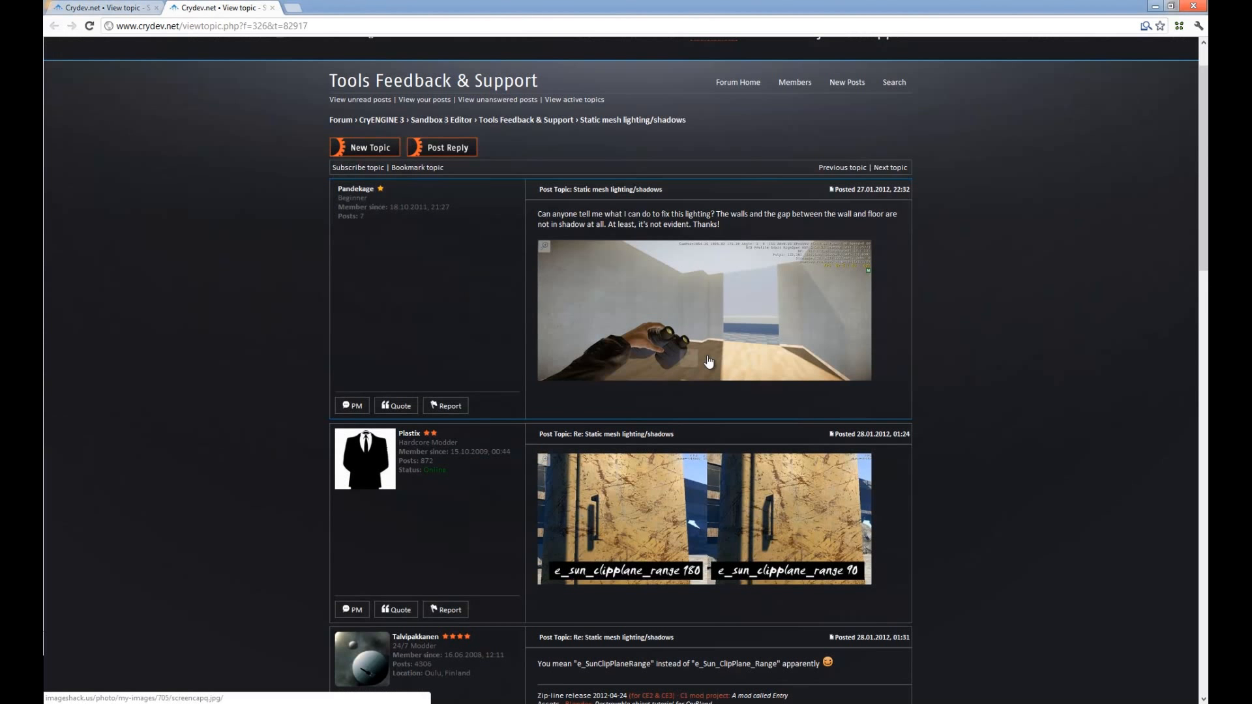
pyautogui.click(723, 352)
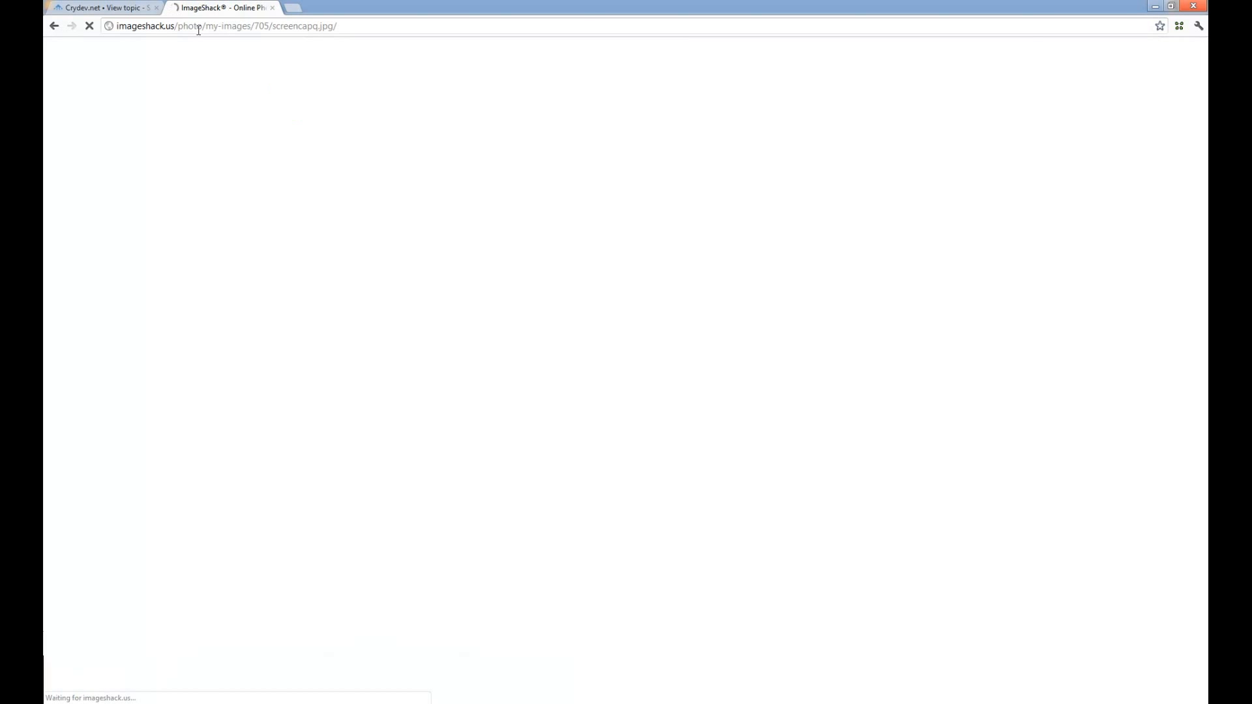
pyautogui.hotkey('ctrl', 'w')
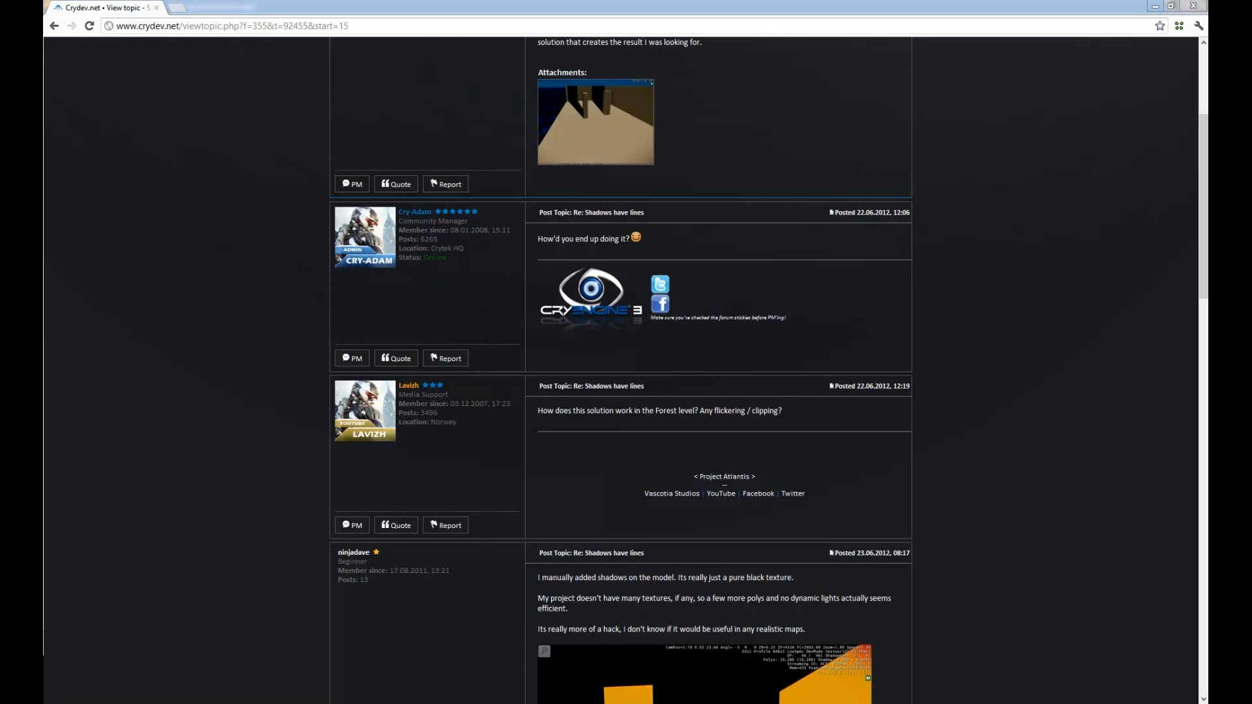
pyautogui.hotkey('ctrl', 'Tab')
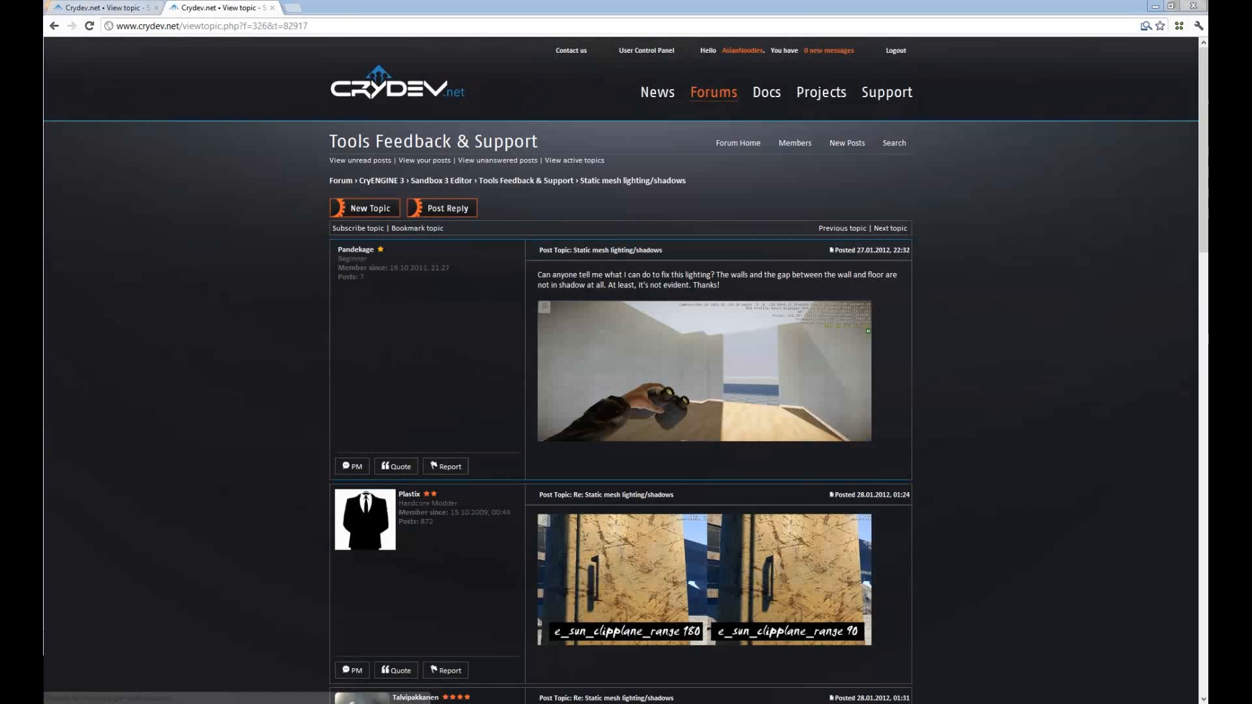
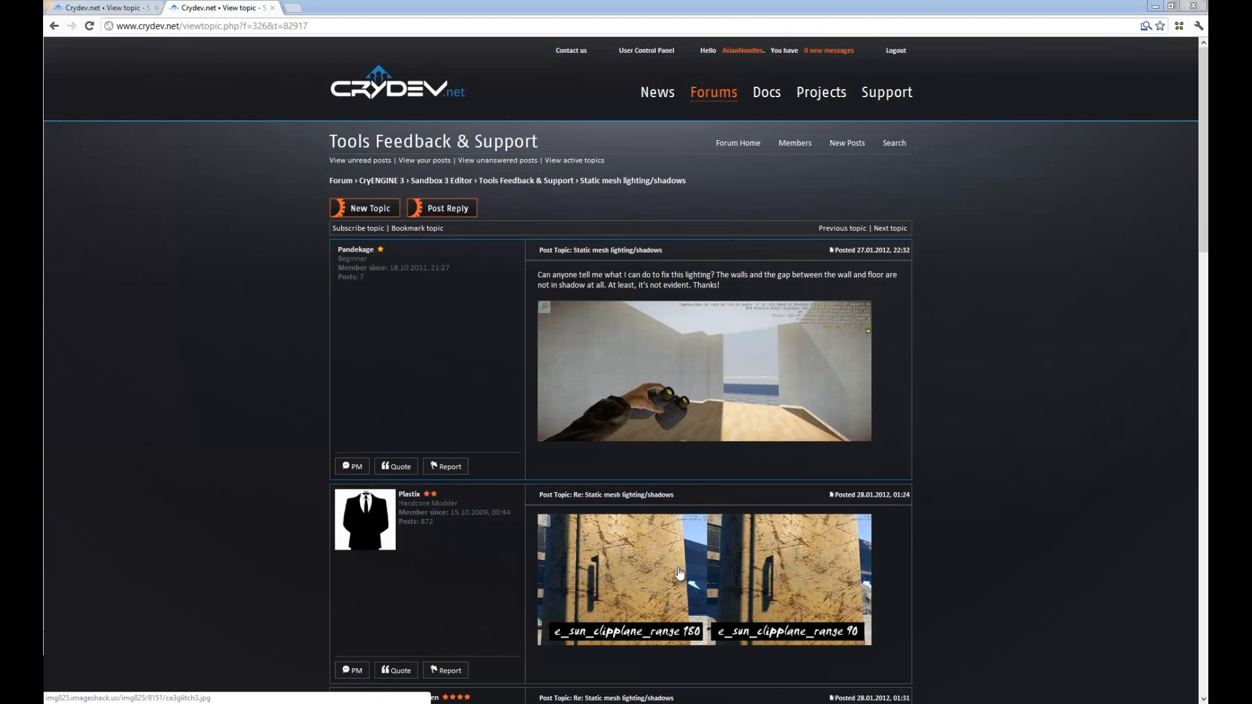
# Copy the variable name e_Sun_ClipPlane_Range from the reply in the "Static mesh lighting/shadows" topic
pyautogui.scroll(-3, 932, 541)
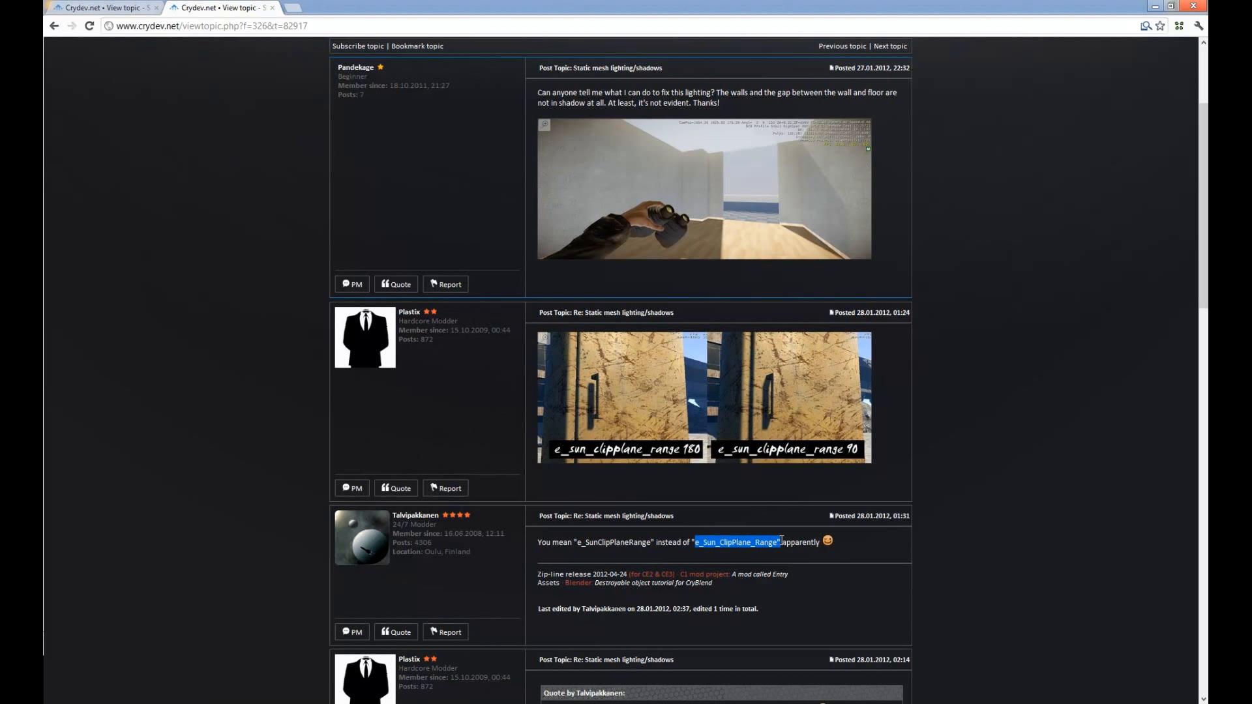
pyautogui.rightClick(755, 551)
pyautogui.click(776, 555)
# Revisit the replies about disabling shadow casting in the "Shadows have lines" topic and switch back to the Sandbox editor
pyautogui.click(105, 6)
pyautogui.scroll(-15, 717, 445)
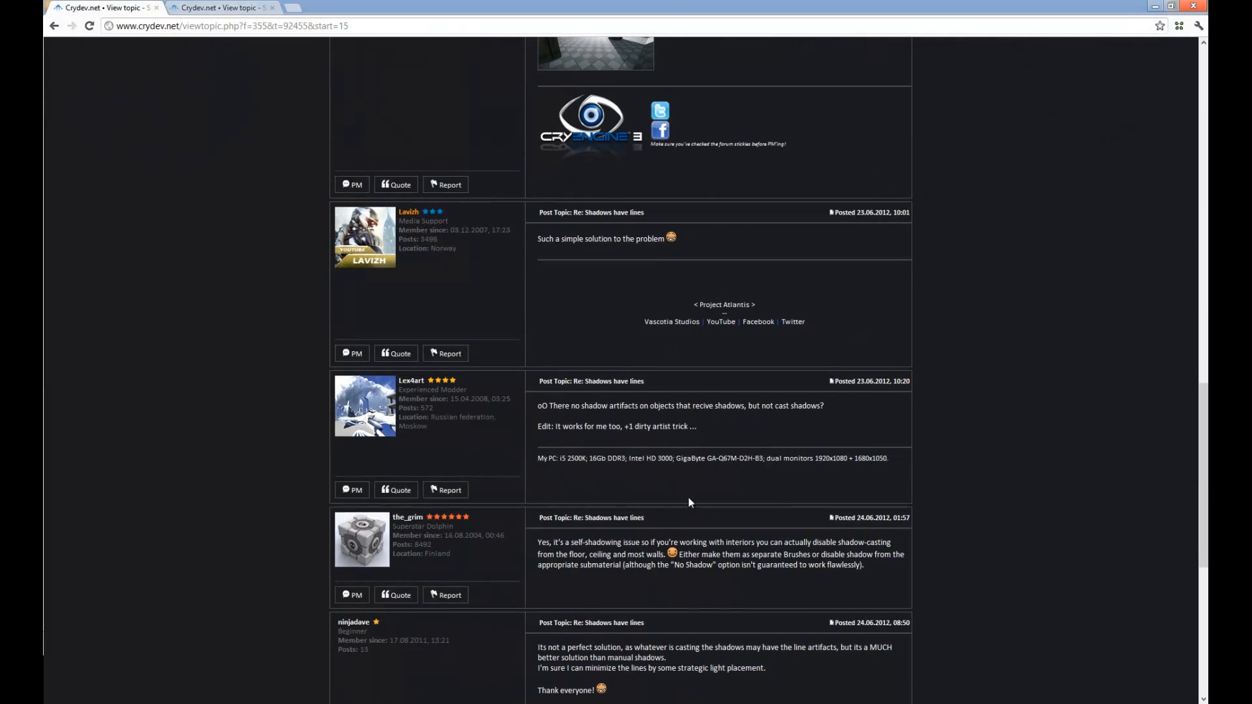
pyautogui.hotkey('ctrl', 'Tab')
pyautogui.moveTo(460, 5); pyautogui.dragTo(1208, 587)
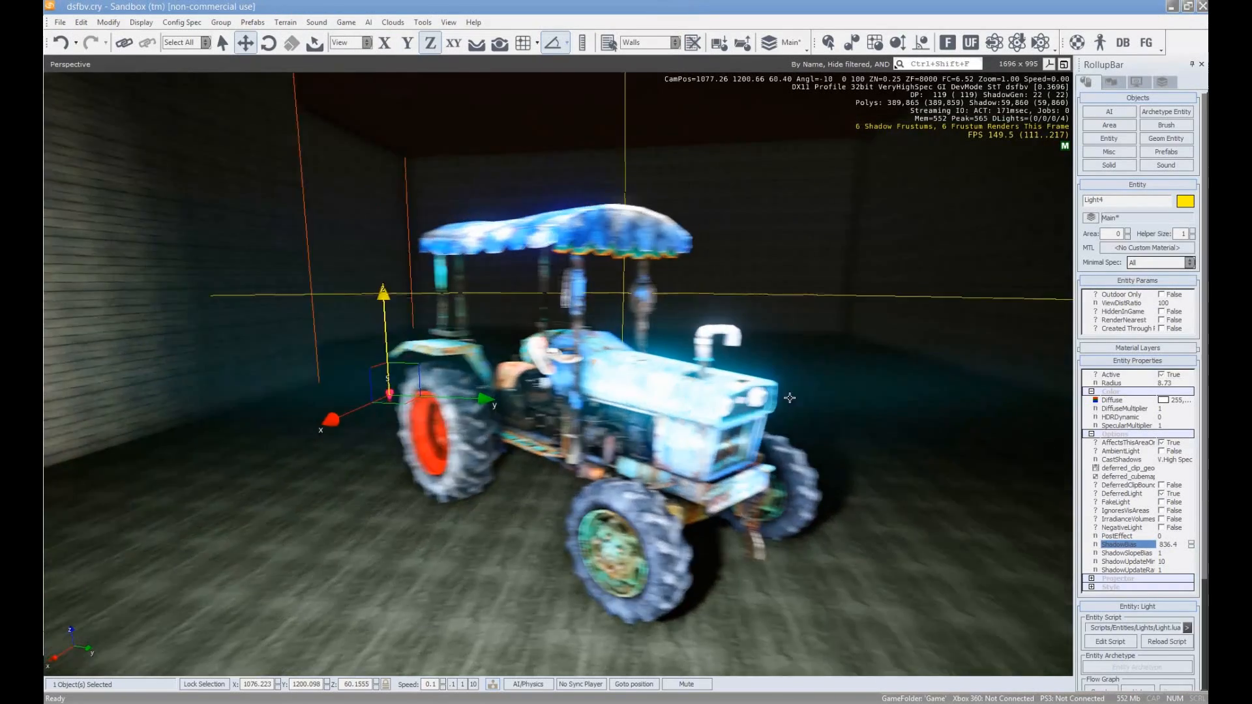
# Enter game mode and try the command e_Sun_ClipPlane_Range 90 in the in-game console
pyautogui.hotkey('ctrl', 'g')
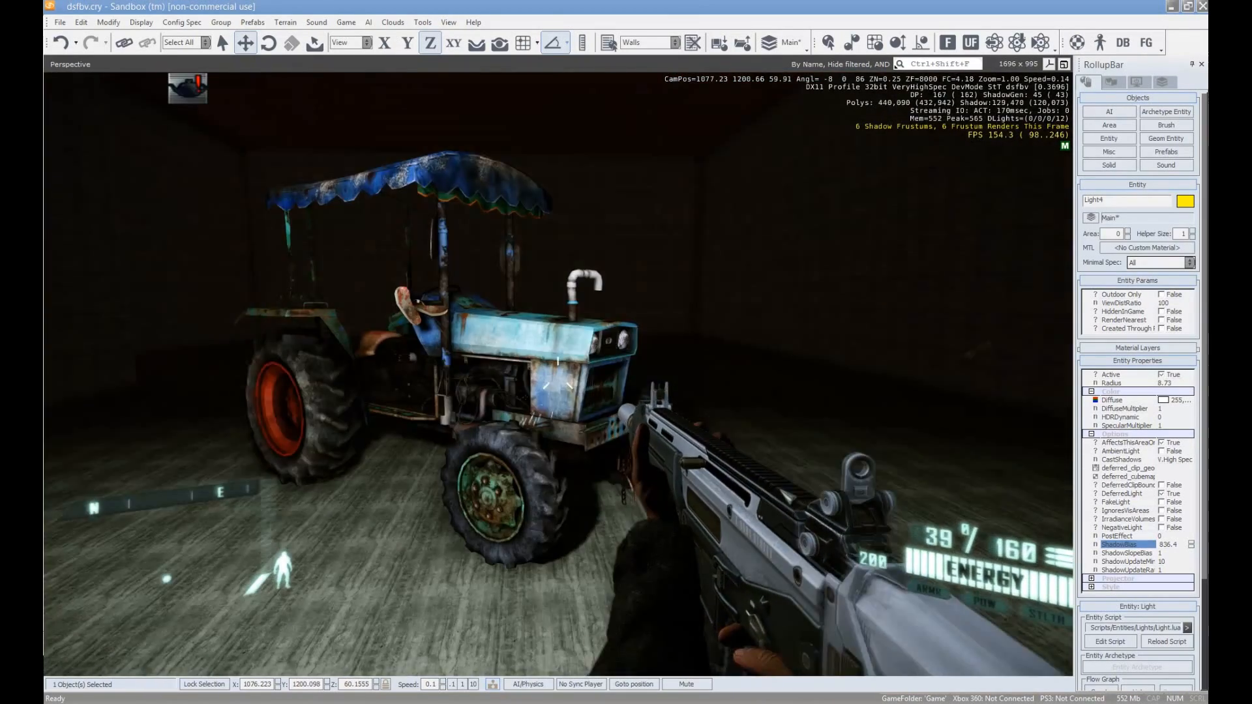
pyautogui.click(710, 485)
pyautogui.press('`')
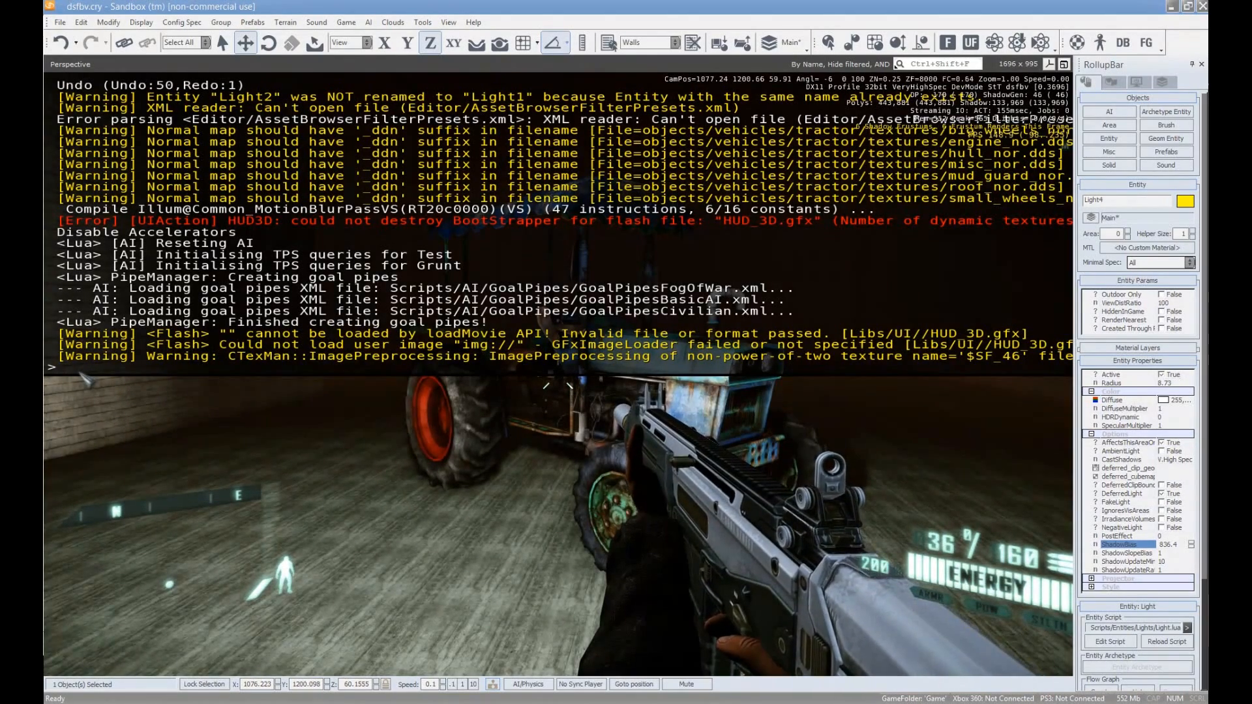
pyautogui.write('e_Sun_ClipPlane_Range')
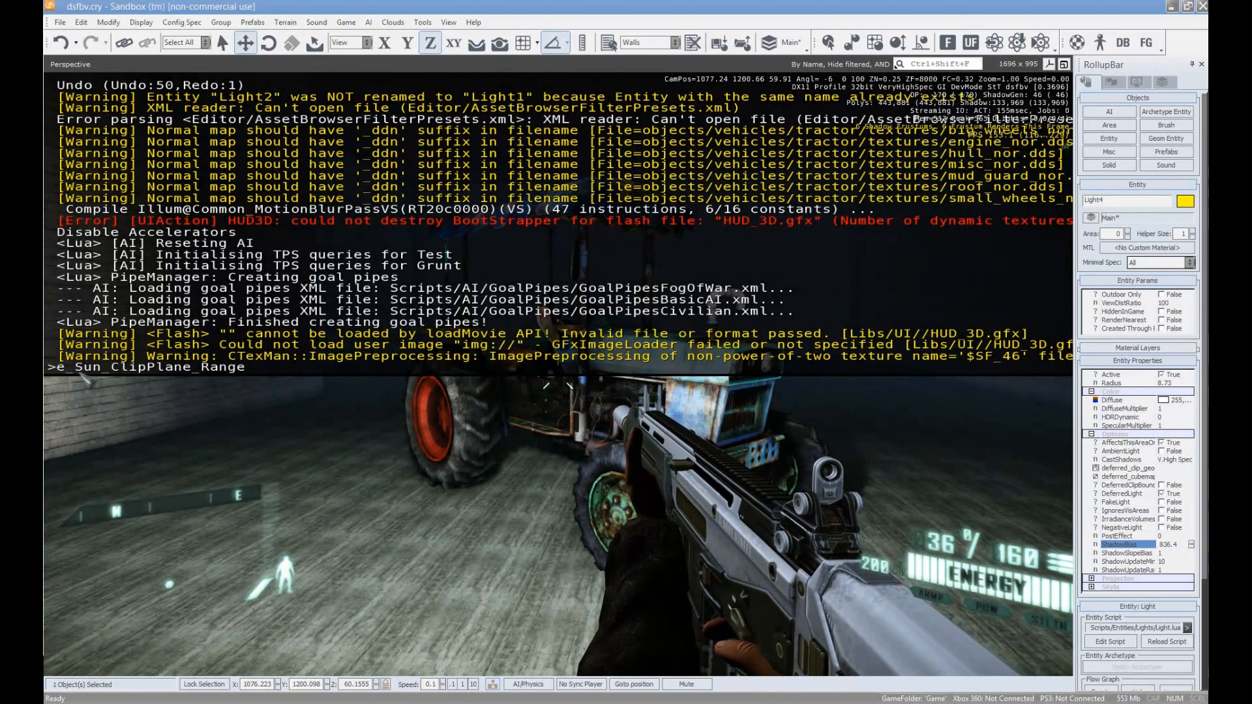
pyautogui.write('90')
pyautogui.press('Return')
pyautogui.press('`')
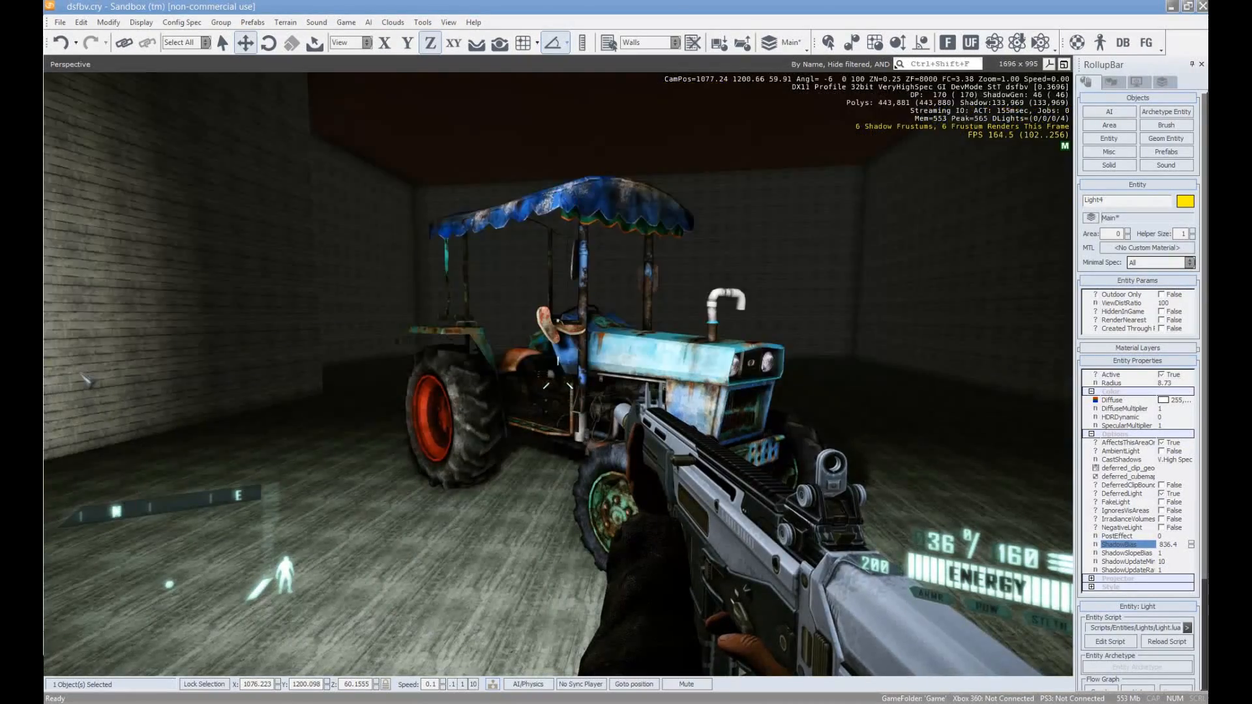
# Walk around the tractor, try e_Sun_ClipPlane_Range 180 in the in-game console, and leave game mode
pyautogui.press('d')
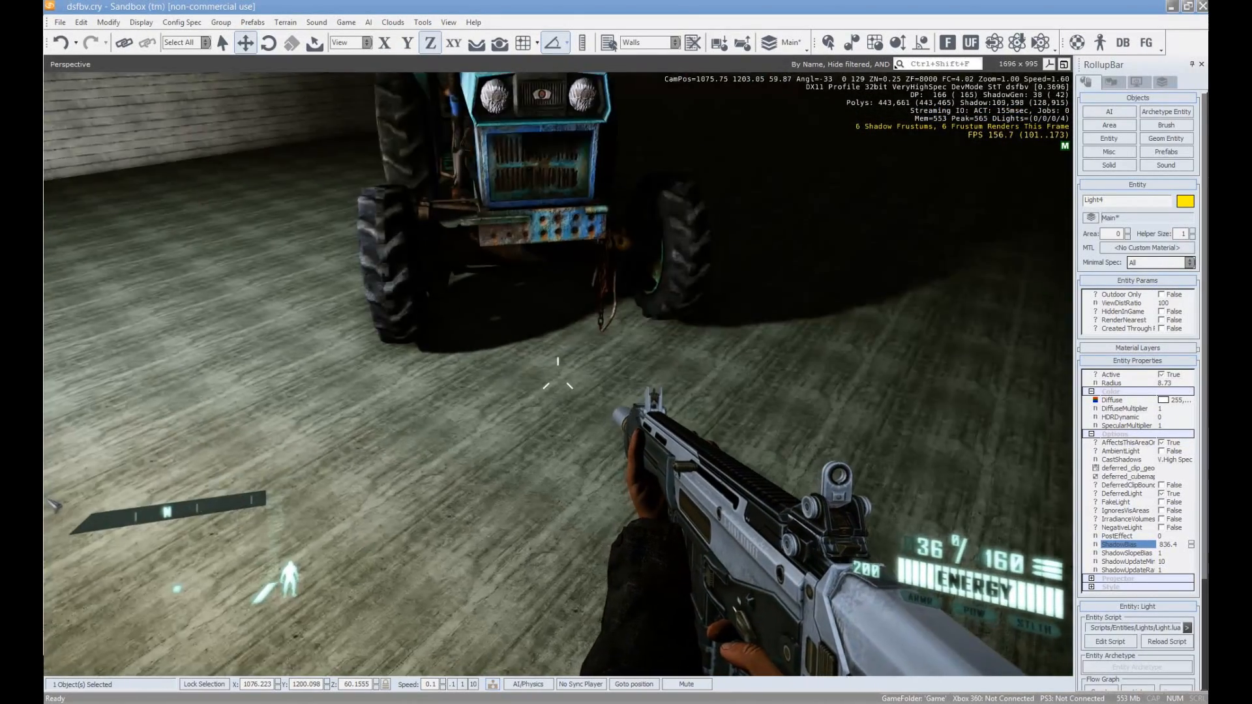
pyautogui.press('w')
pyautogui.press('`')
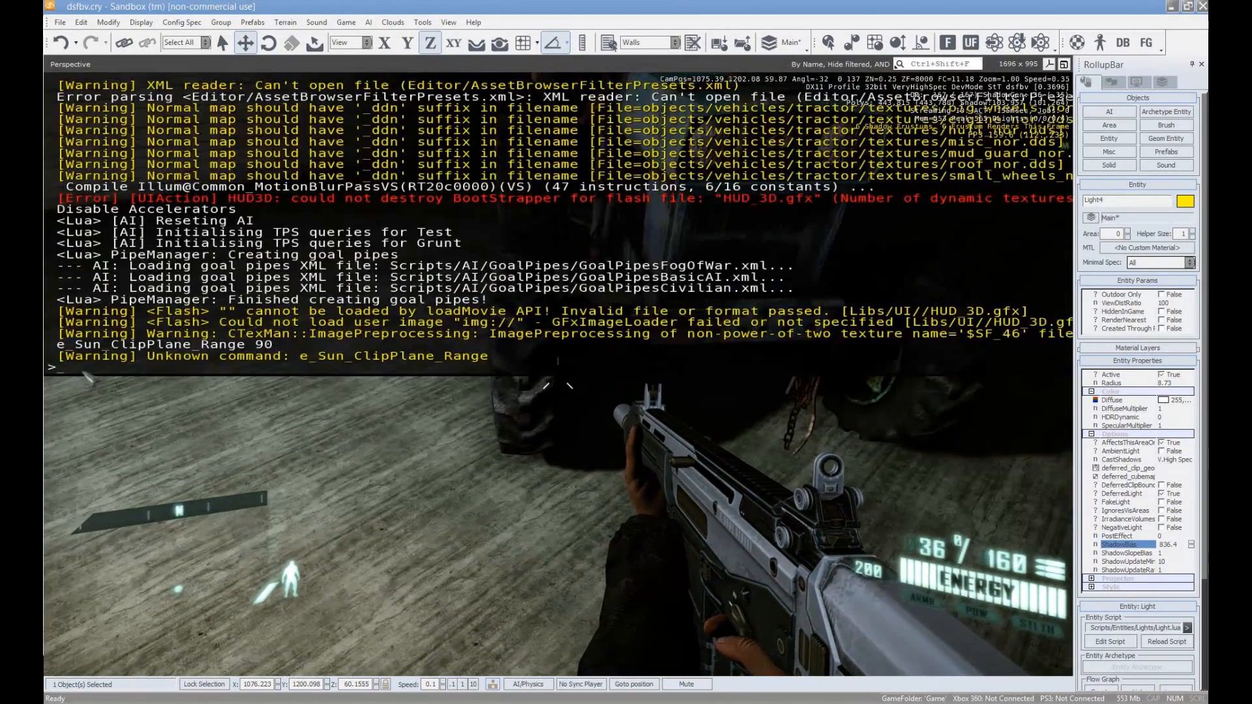
pyautogui.press('Up')
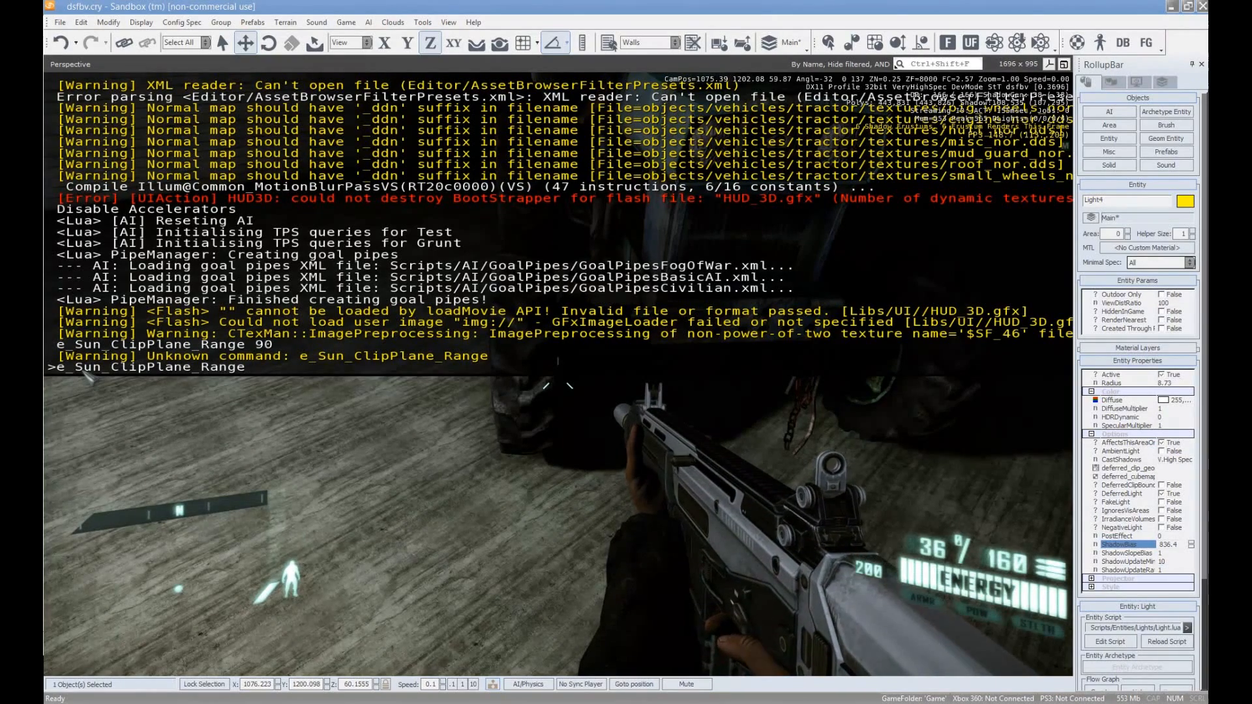
pyautogui.write('180')
pyautogui.press('Return')
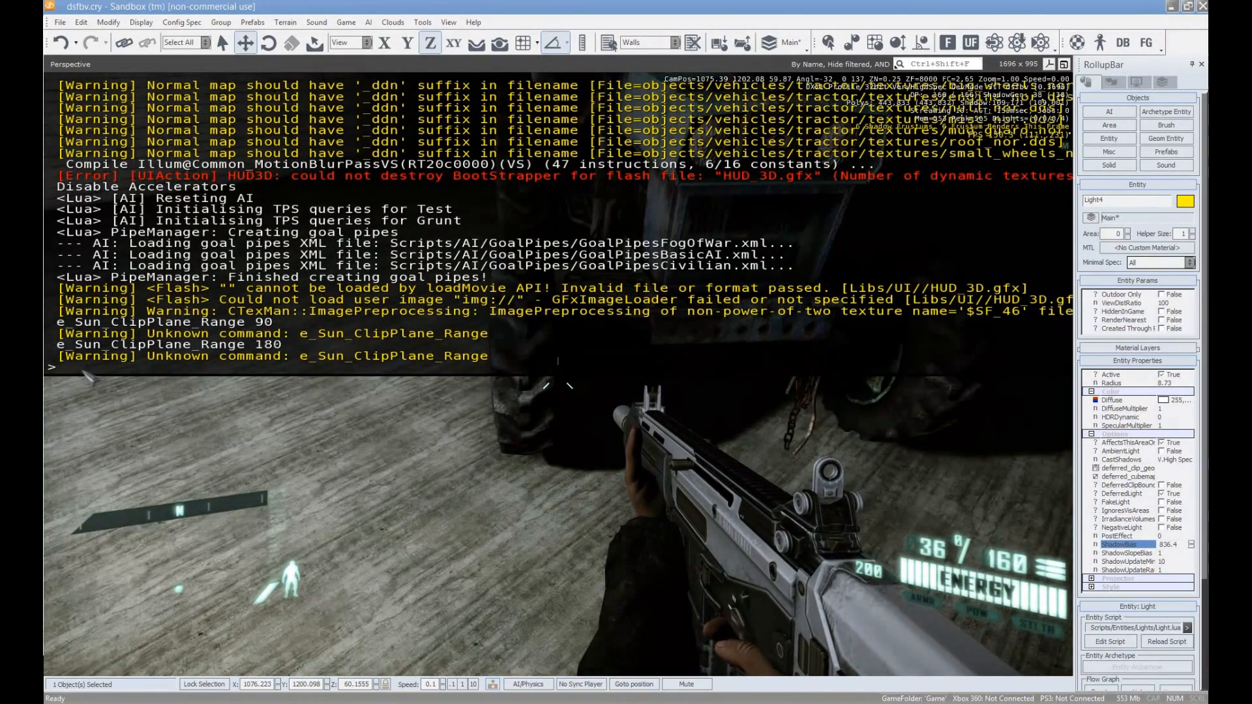
pyautogui.press('BackSpace')
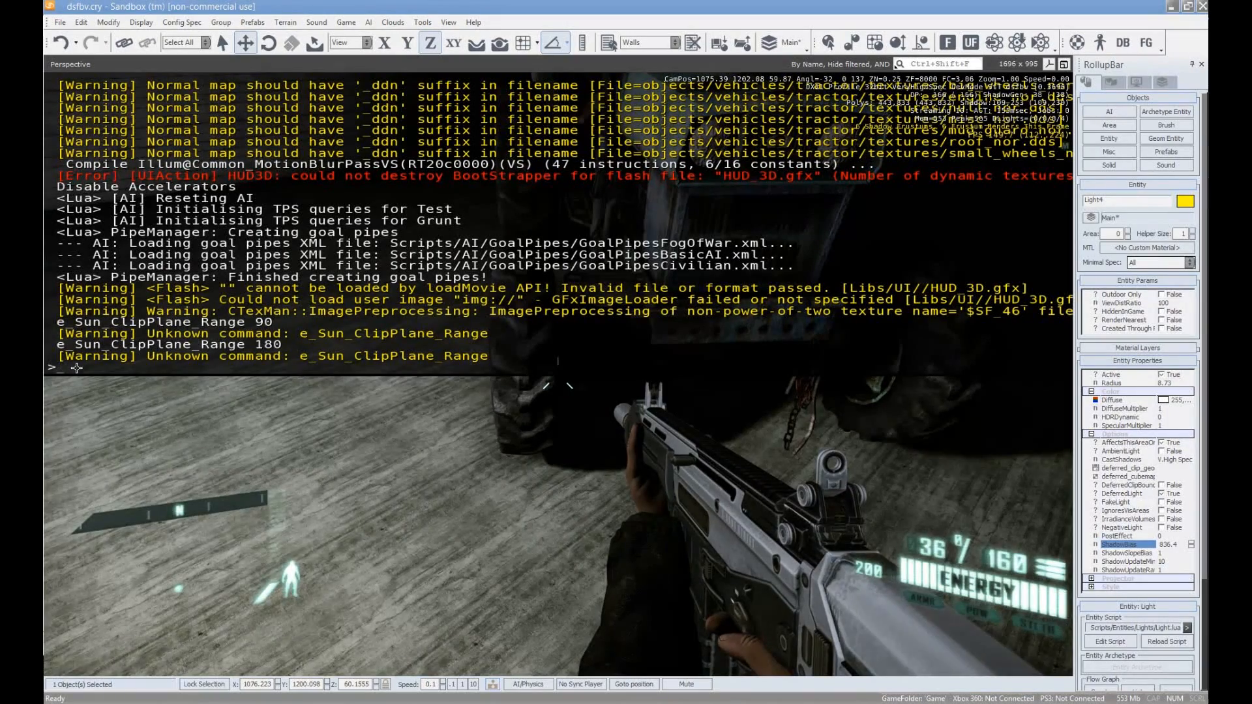
pyautogui.press('Escape')
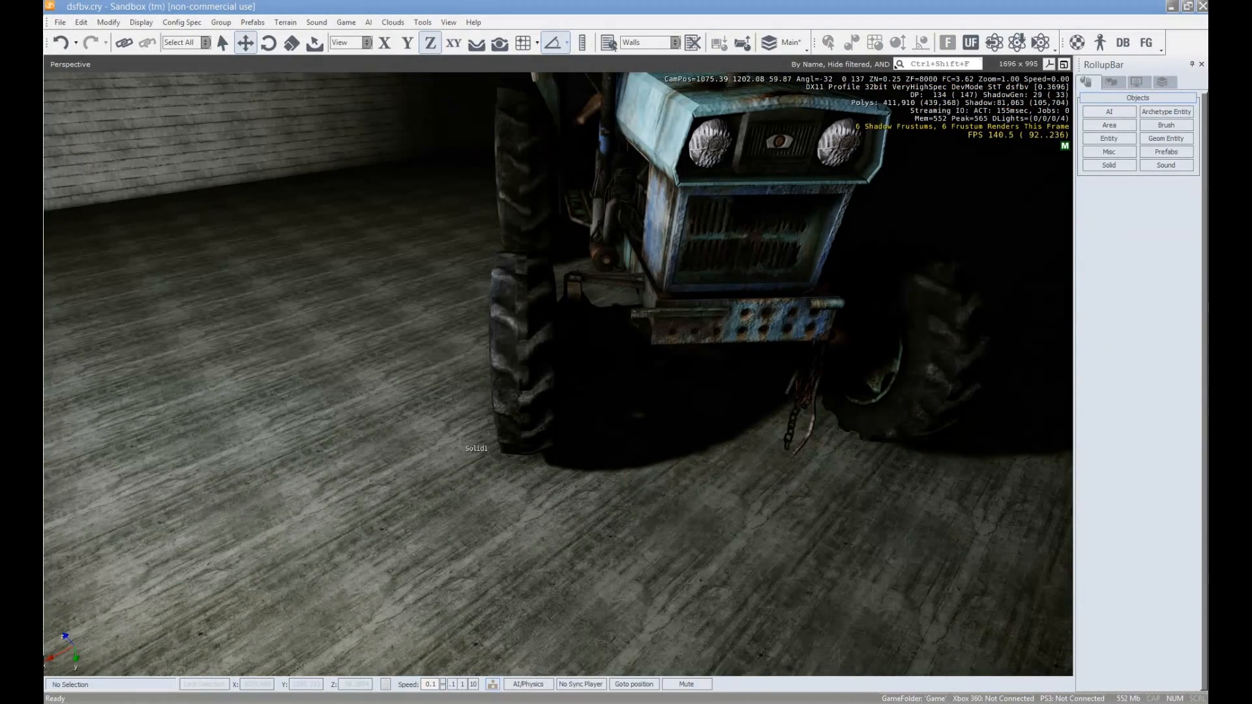
# Open and enlarge the editor console and set e_SunClipPlaneRange to 90
pyautogui.press('`')
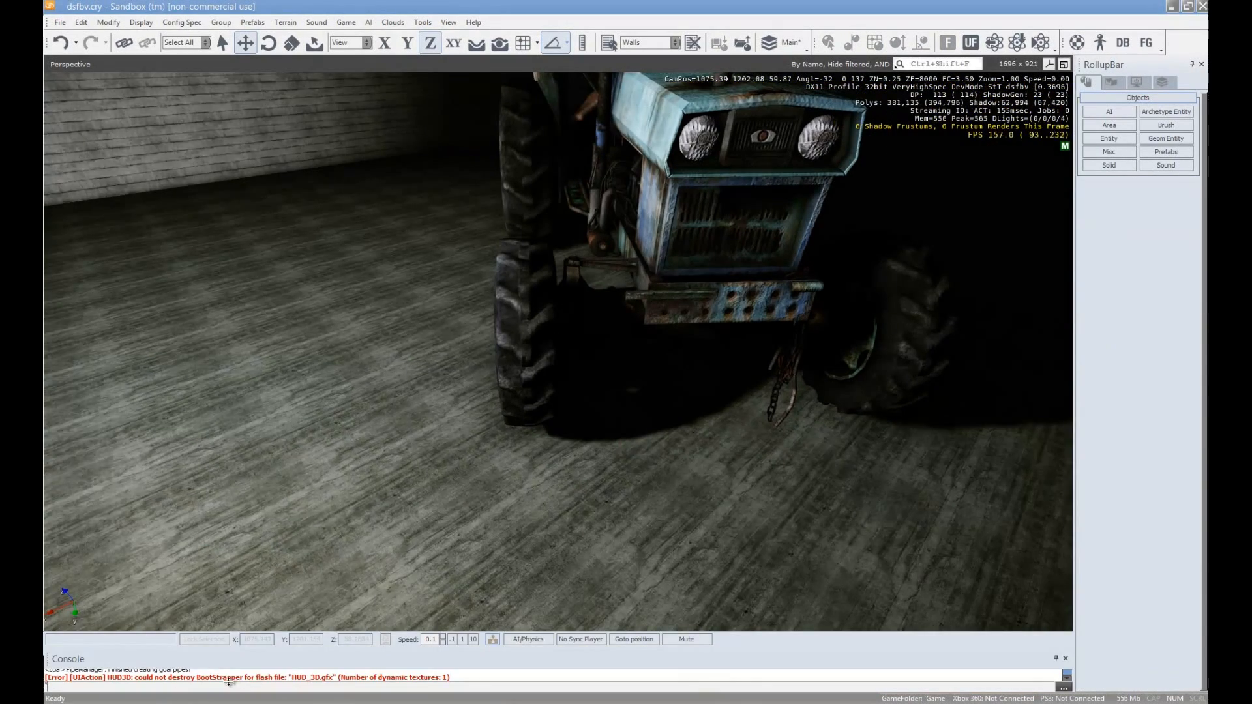
pyautogui.moveTo(285, 650); pyautogui.dragTo(280, 545)
pyautogui.moveTo(63, 686); pyautogui.dragTo(44, 686)
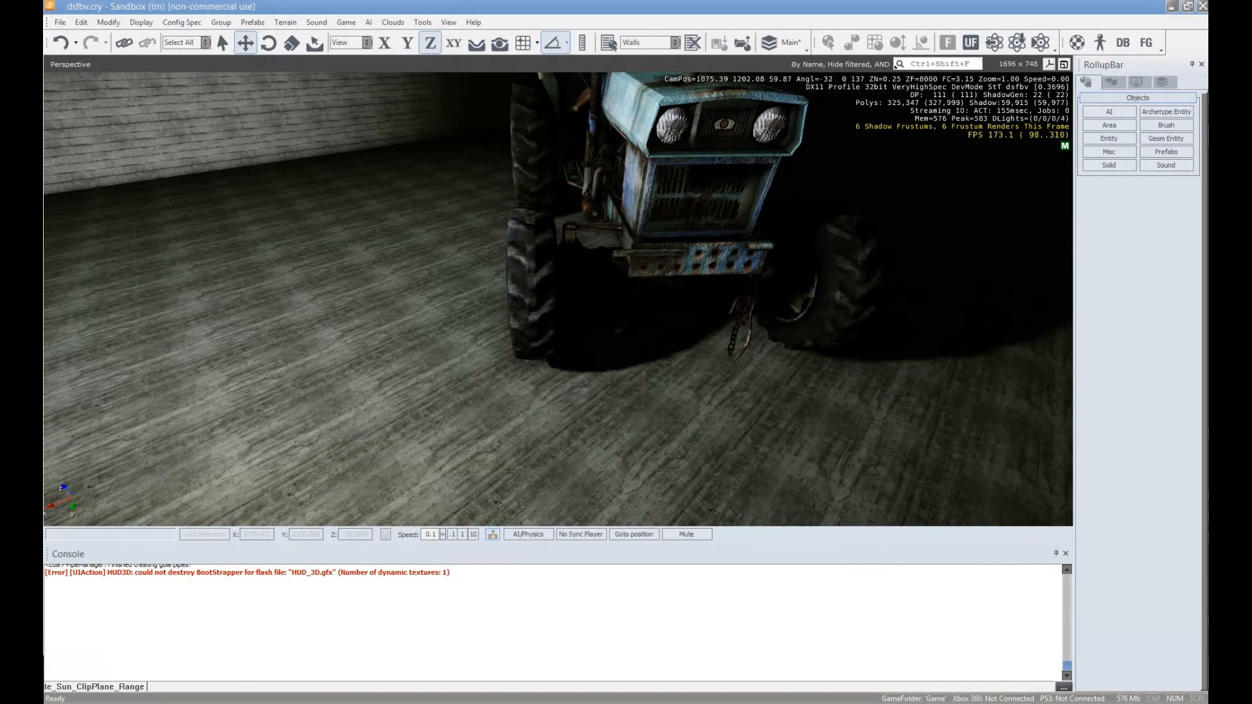
pyautogui.press('Return')
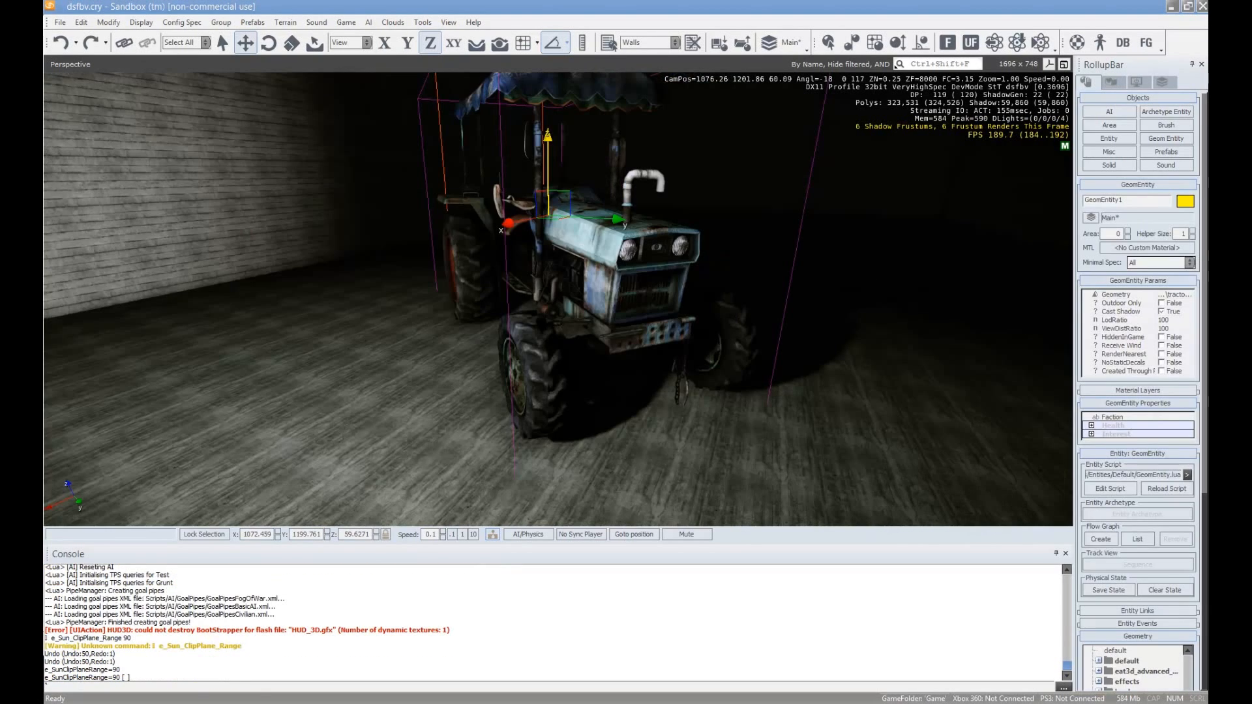
# Examine the tractor's shadows up close, highlight the e_SunClipPlaneRange=90 line in the console, and close the console
pyautogui.moveTo(865, 455); pyautogui.dragTo(846, 431, button='right')
pyautogui.press('w')
pyautogui.press('s')
pyautogui.press('s')
pyautogui.press('a')
pyautogui.press('w')
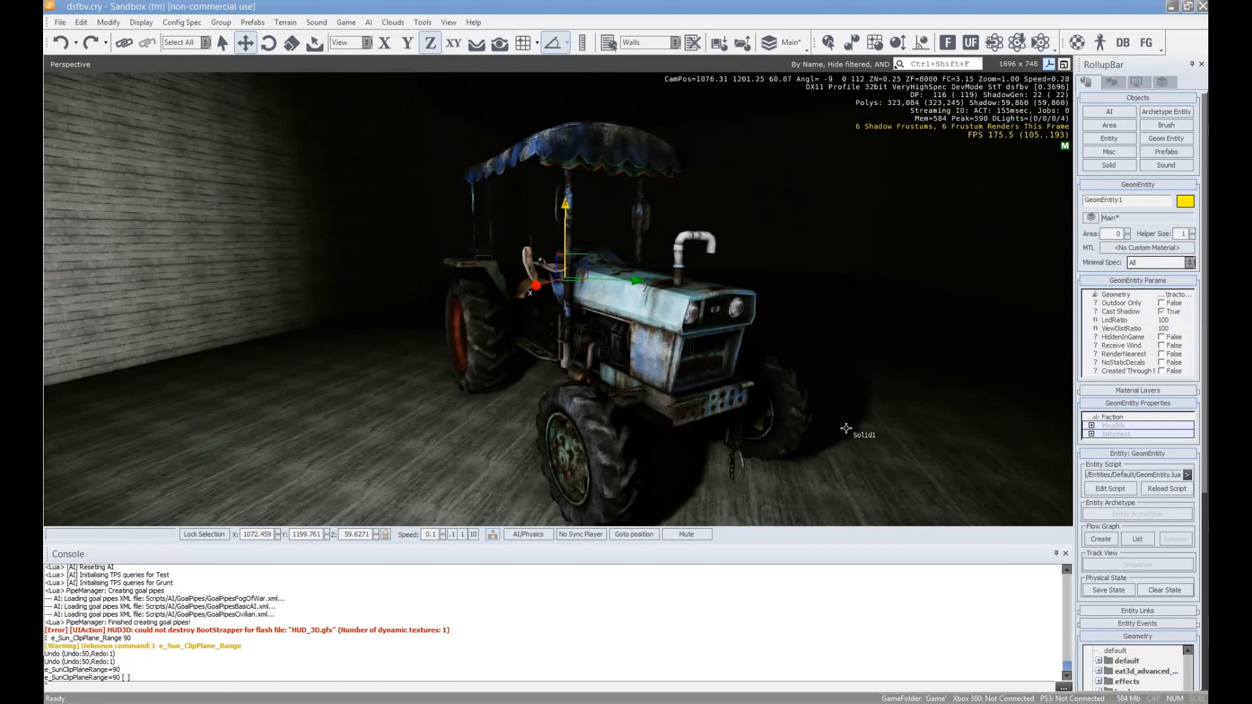
pyautogui.click(904, 386)
pyautogui.moveTo(893, 389); pyautogui.dragTo(898, 399, button='right')
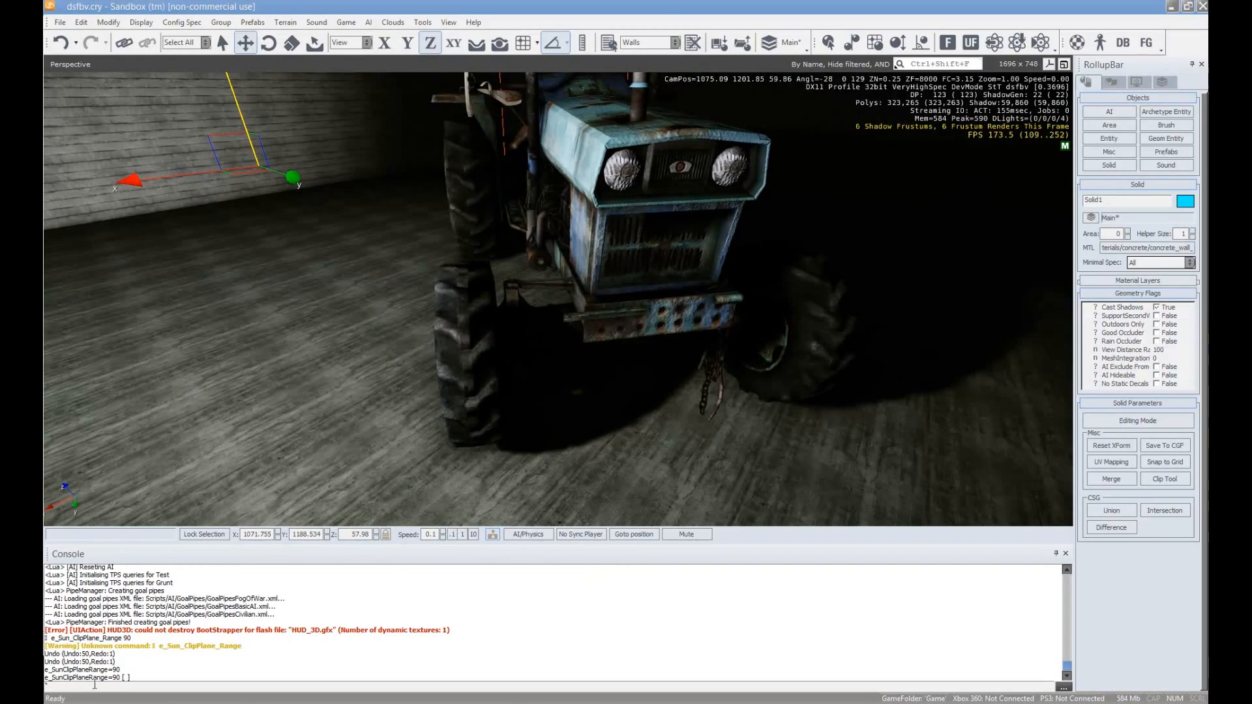
pyautogui.moveTo(46, 679); pyautogui.dragTo(121, 679)
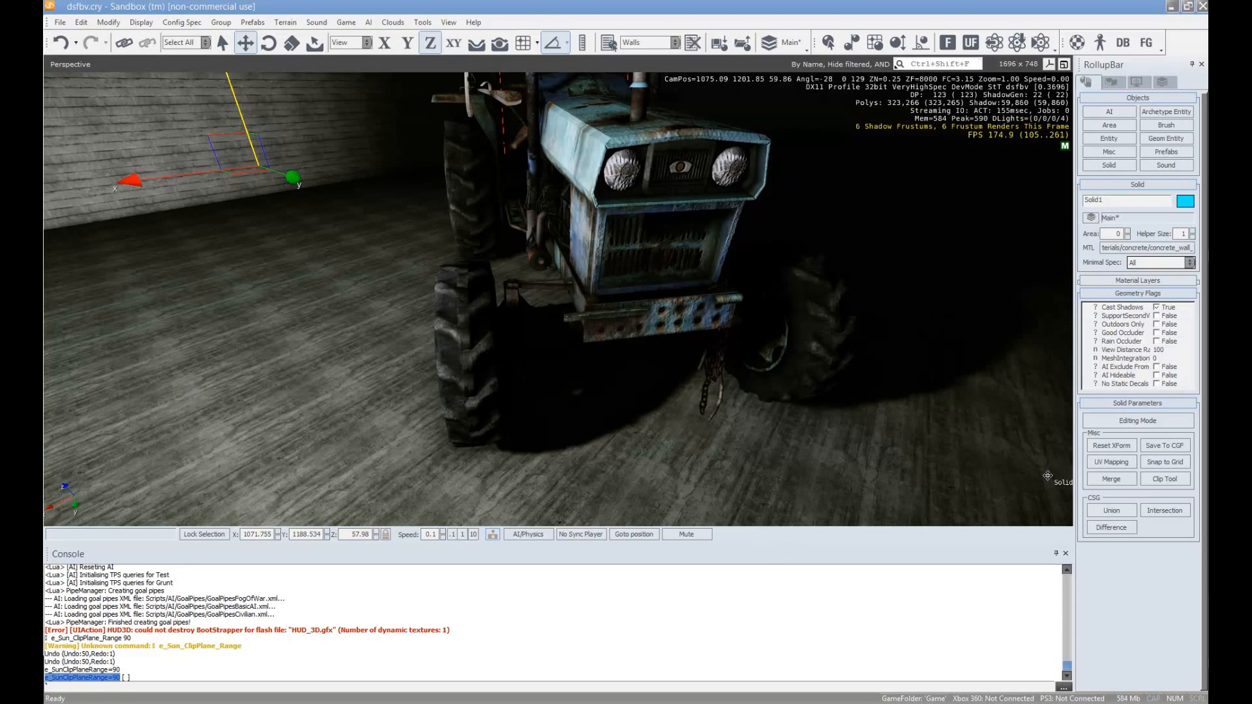
pyautogui.click(1065, 554)
# Place a new Light entity in the narrow dark corridor between the two brick walls
pyautogui.moveTo(741, 503); pyautogui.dragTo(727, 510, button='right')
pyautogui.press('s')
pyautogui.press('d')
pyautogui.press('d')
pyautogui.moveTo(445, 569); pyautogui.dragTo(445, 569, button='right')
pyautogui.press('a')
pyautogui.press('s')
pyautogui.moveTo(545, 525); pyautogui.dragTo(588, 527, button='right')
pyautogui.press('a')
pyautogui.press('s')
pyautogui.press('d')
pyautogui.press('w')
pyautogui.press('d')
pyautogui.press('a')
pyautogui.press('w')
pyautogui.press('a')
pyautogui.press('w')
pyautogui.press('w')
pyautogui.moveTo(611, 416); pyautogui.dragTo(613, 416, button='right')
pyautogui.press('d')
pyautogui.press('s')
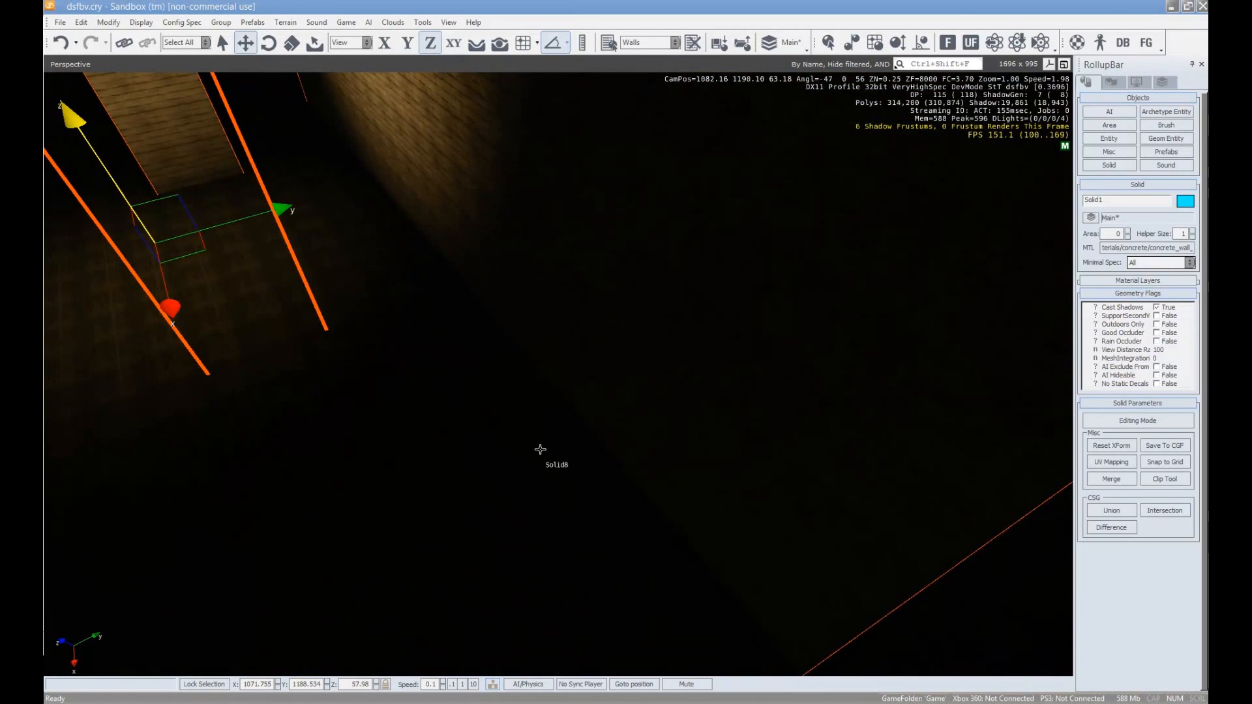
pyautogui.moveTo(532, 466); pyautogui.dragTo(529, 468, button='right')
pyautogui.press('d')
pyautogui.click(1119, 140)
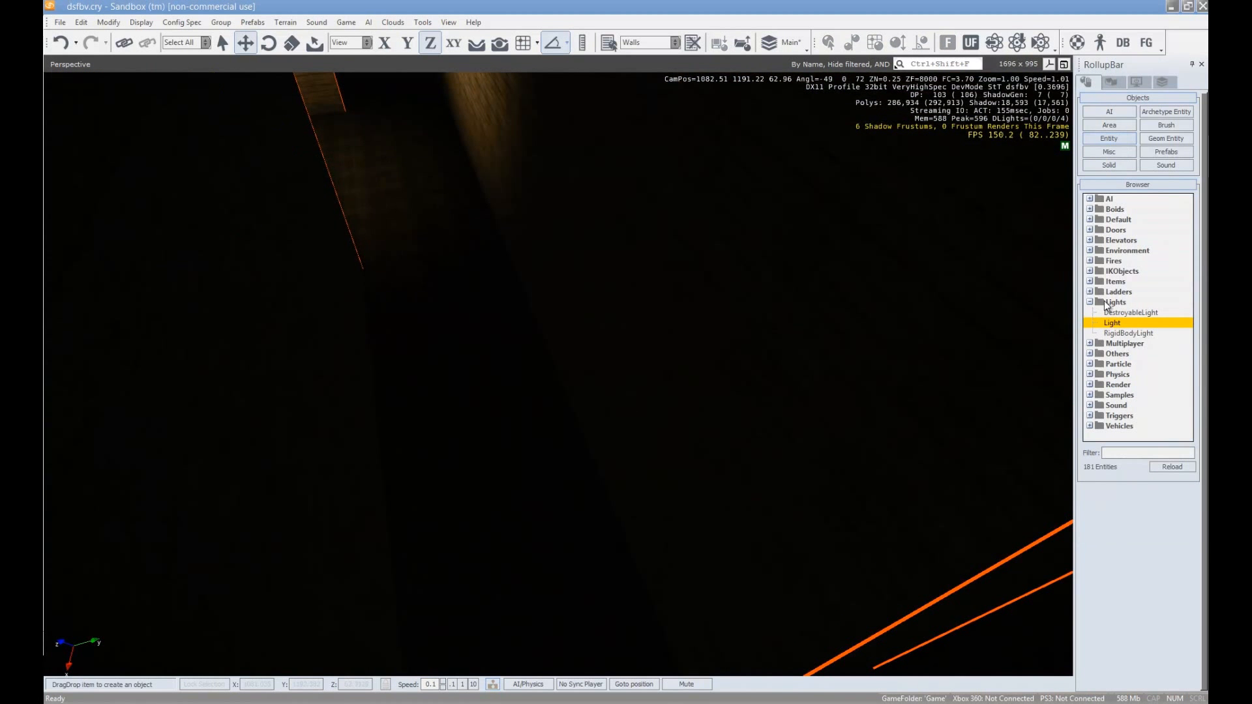
pyautogui.moveTo(1112, 323); pyautogui.dragTo(459, 350)
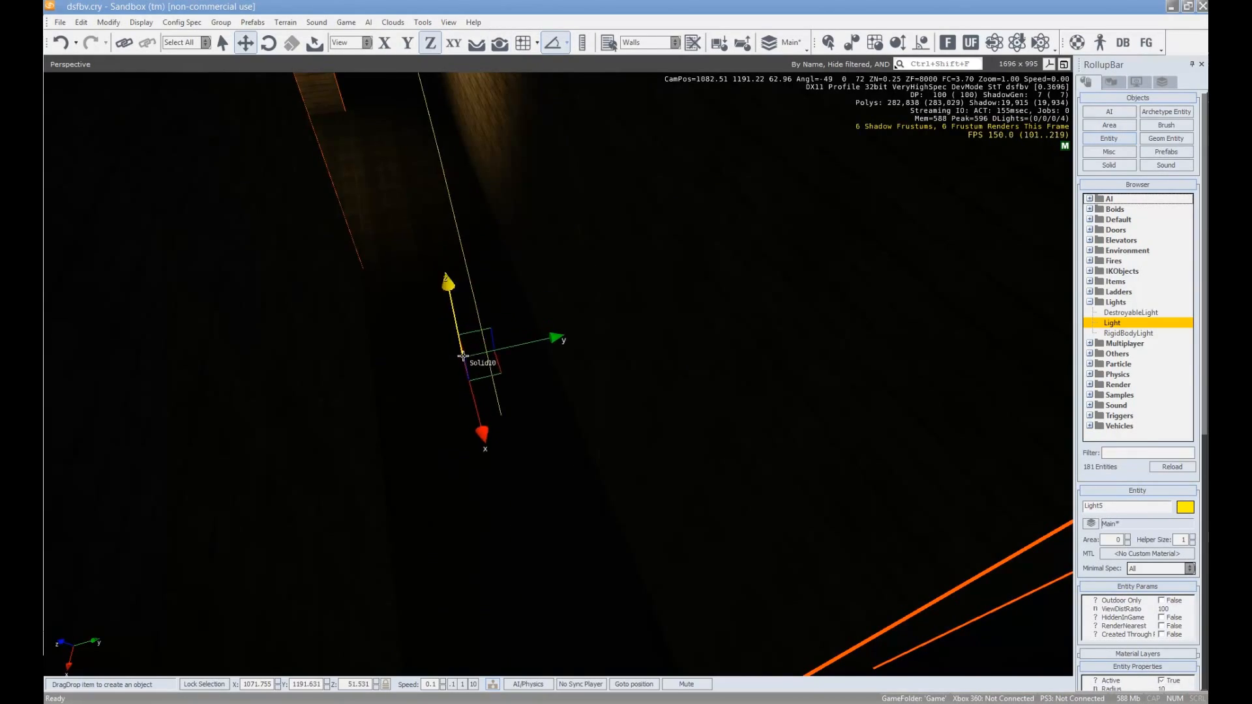
# Reposition the new light inside the corridor, raise it above the floor, and move it close against one wall
pyautogui.click(501, 44)
pyautogui.click(474, 378)
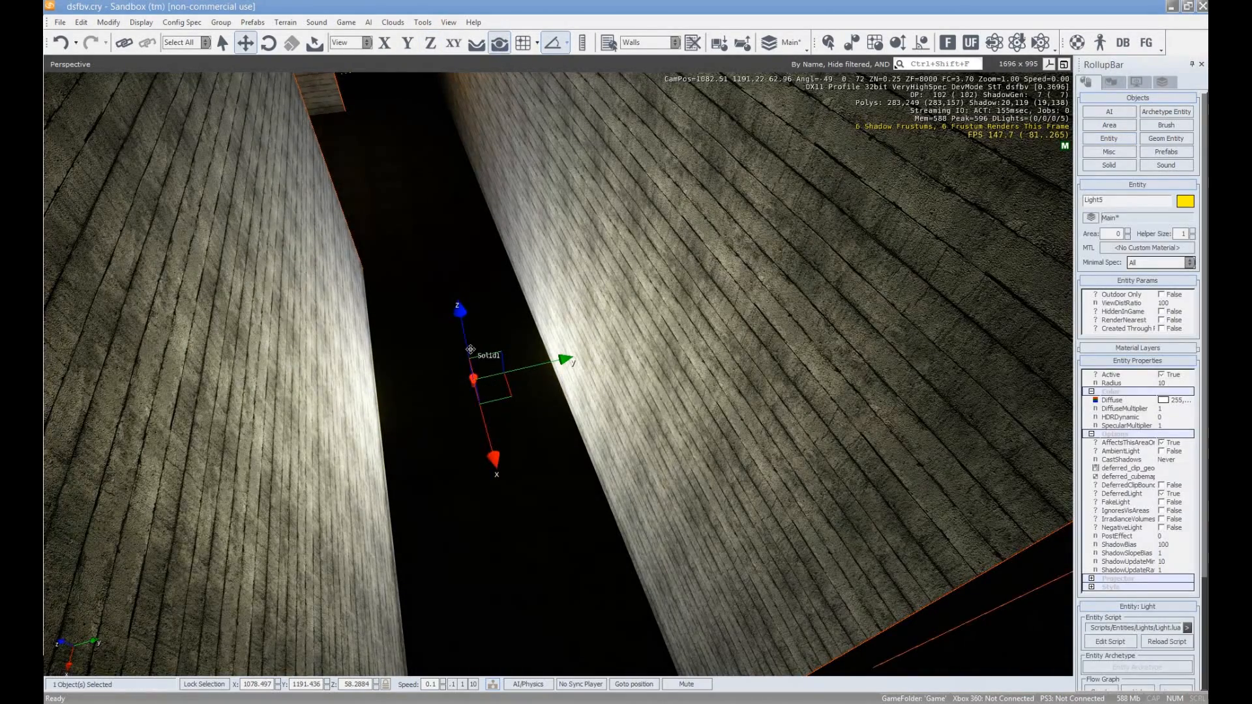
pyautogui.moveTo(472, 369); pyautogui.dragTo(431, 113)
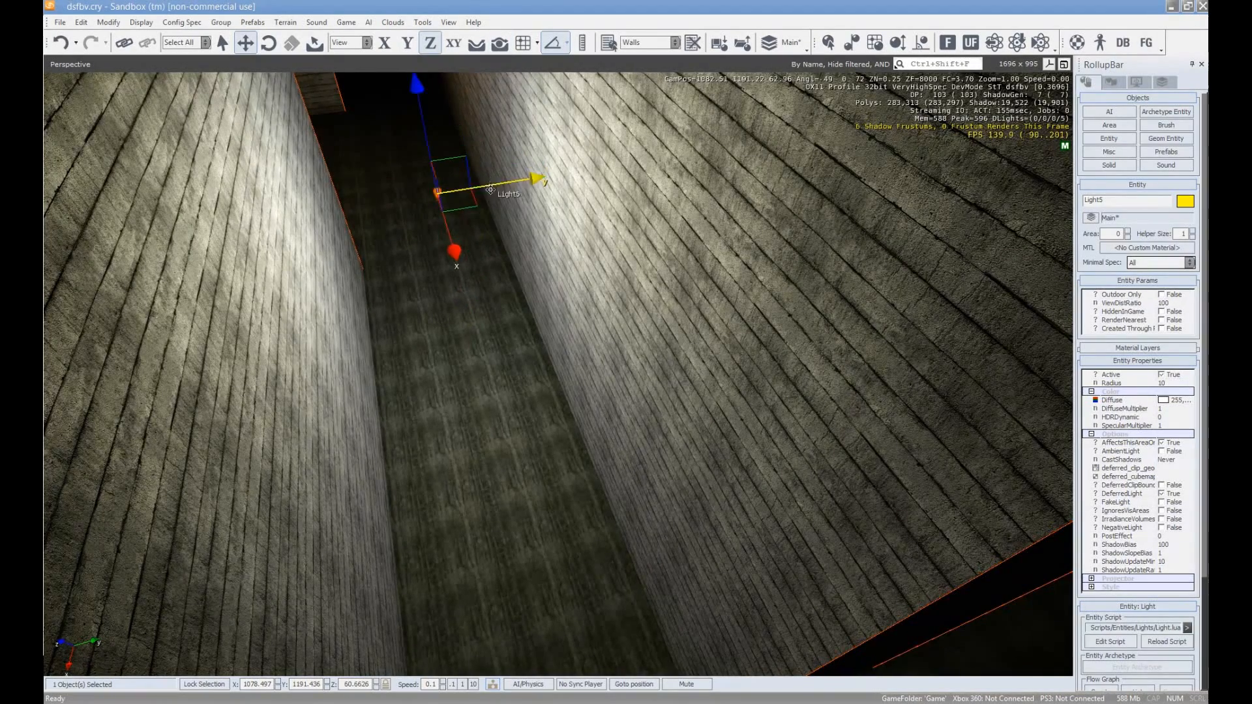
pyautogui.moveTo(476, 216); pyautogui.dragTo(570, 202)
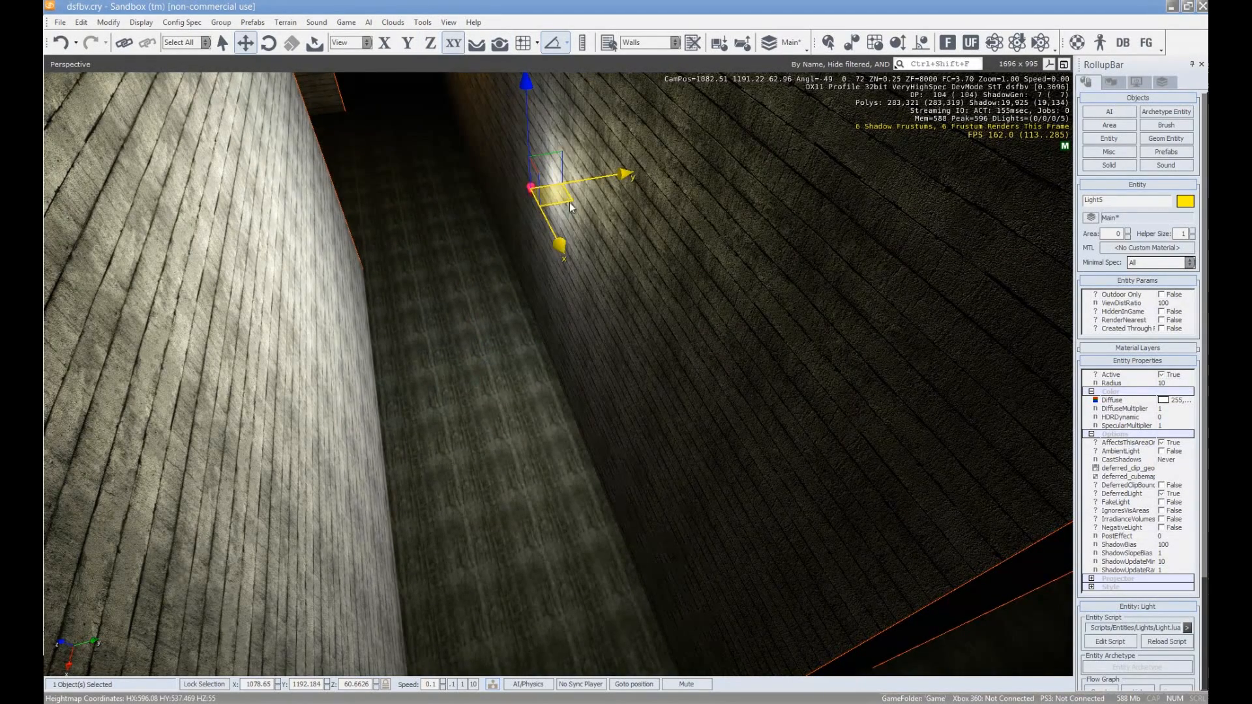
# Set the light's CastShadows to V.High Spec and inspect the shadows on the corridor walls and floor
pyautogui.click(1173, 460)
pyautogui.click(1173, 483)
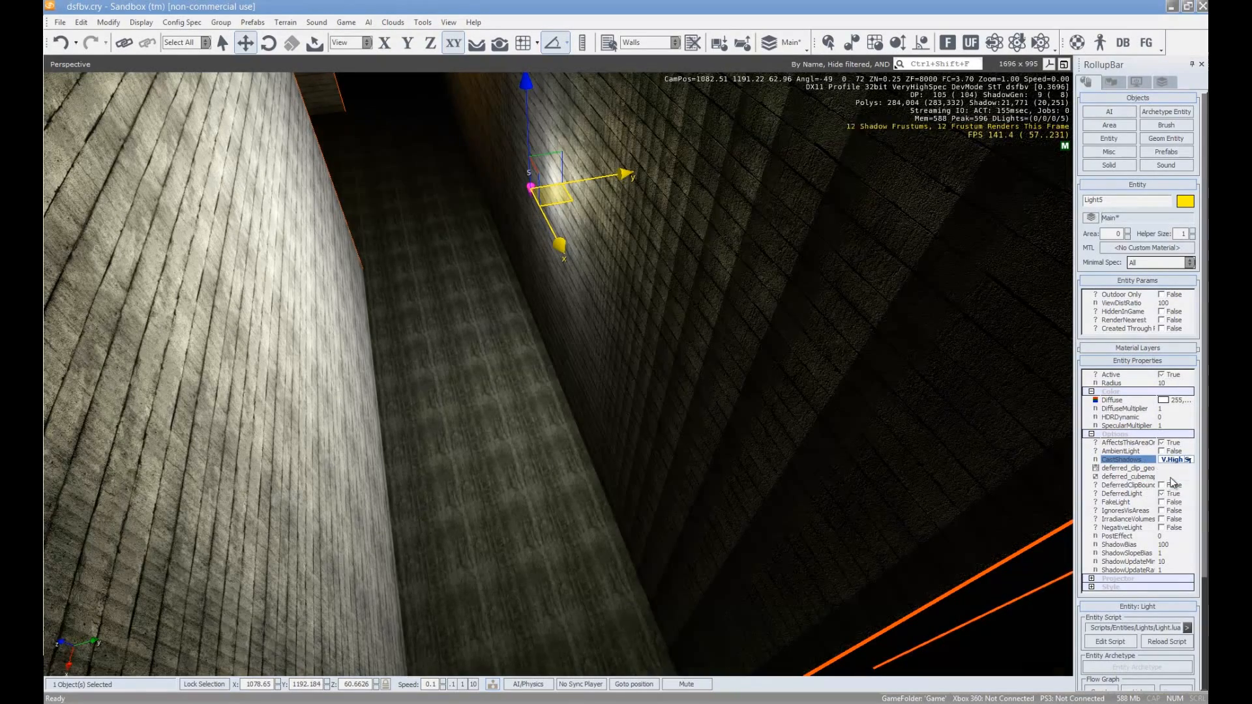
pyautogui.moveTo(668, 370); pyautogui.dragTo(671, 371, button='right')
pyautogui.moveTo(697, 227); pyautogui.dragTo(604, 464, button='right')
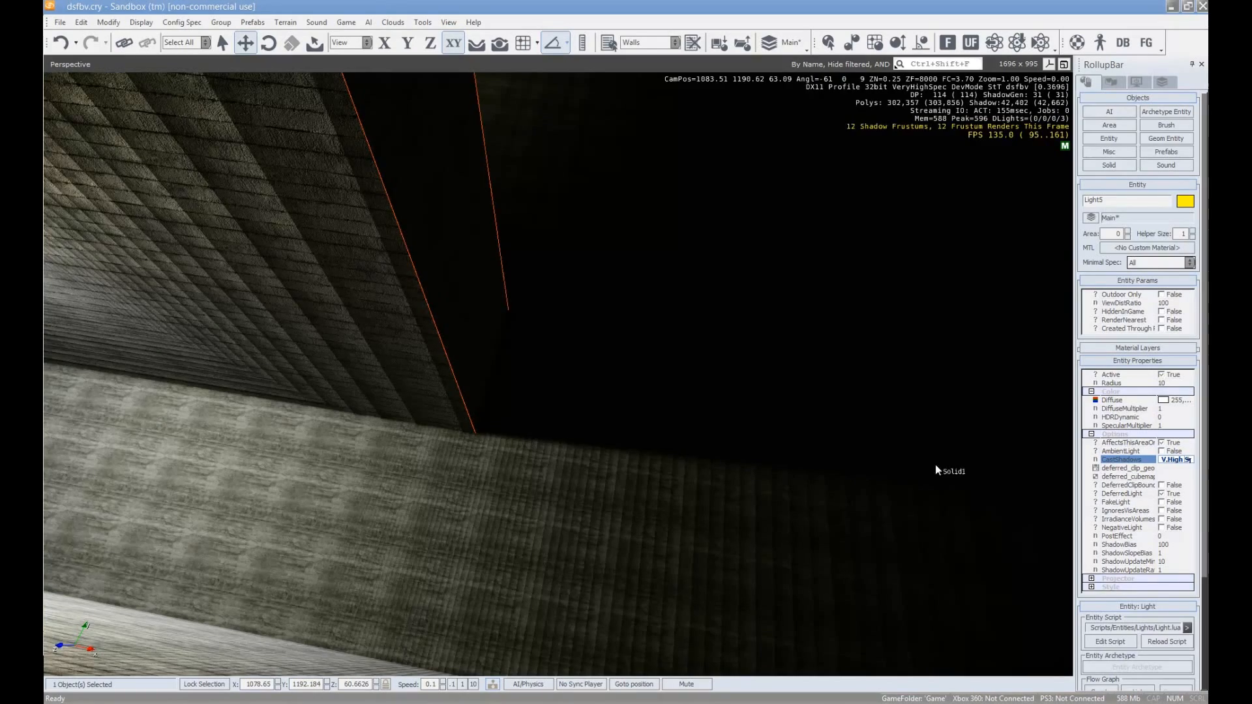
pyautogui.moveTo(810, 449); pyautogui.dragTo(501, 394, button='right')
# Move the light along the wall toward its open end and raise its ShadowBias to 2014.1
pyautogui.moveTo(291, 138); pyautogui.dragTo(532, 379)
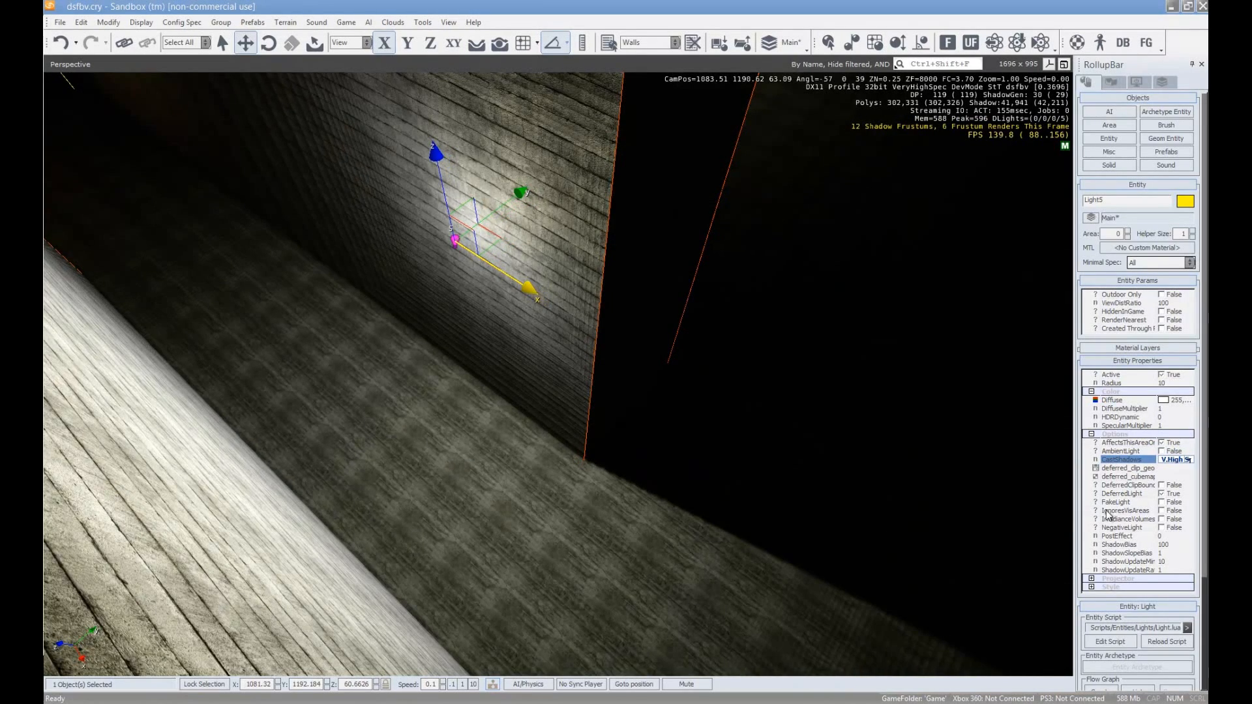
pyautogui.click(1170, 544)
pyautogui.moveTo(1192, 544); pyautogui.dragTo(1088, 251)
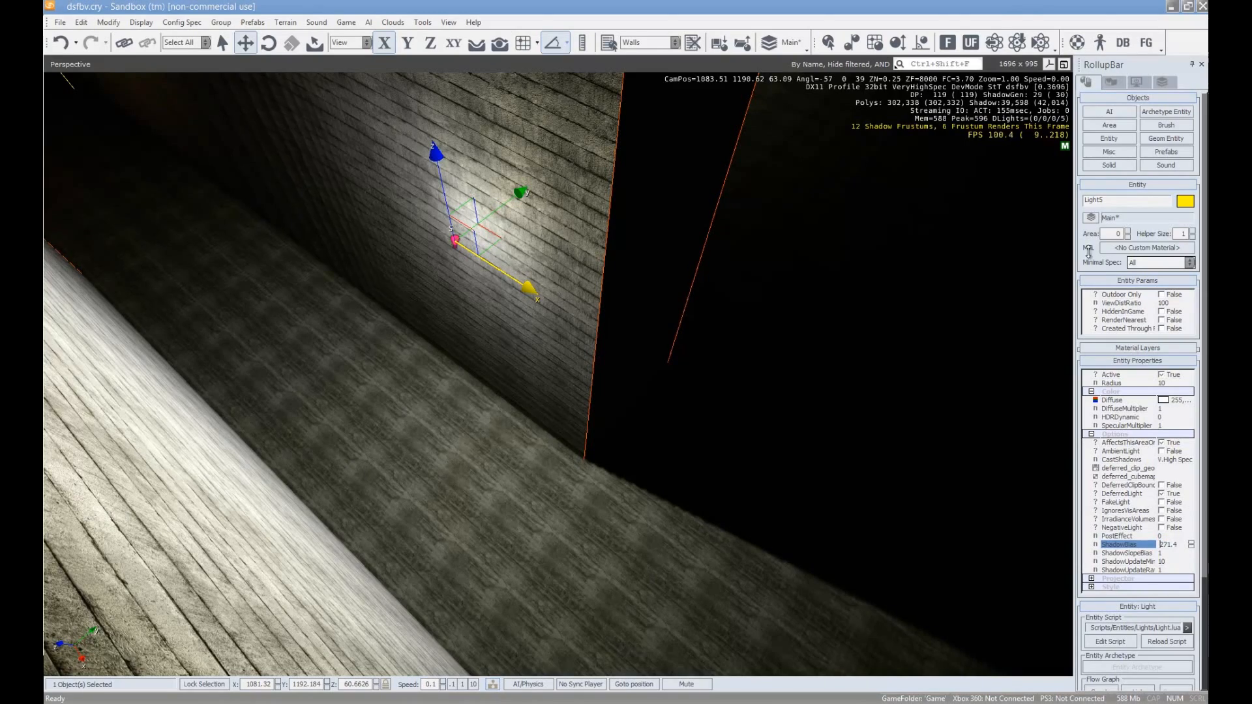
pyautogui.moveTo(562, 564); pyautogui.dragTo(760, 606, button='right')
pyautogui.press('w')
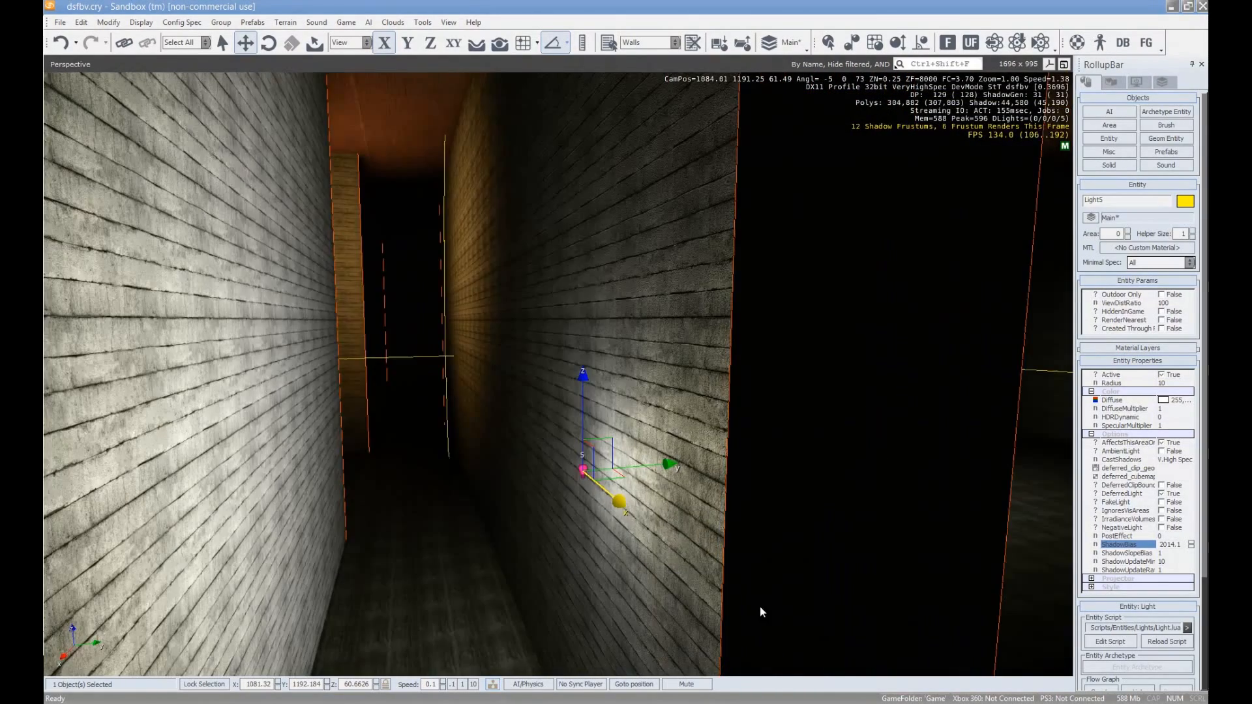
# Move the light horizontally away from the wall toward the middle of the corridor
pyautogui.moveTo(588, 443); pyautogui.dragTo(589, 433, button='right')
pyautogui.moveTo(589, 433); pyautogui.dragTo(510, 412)
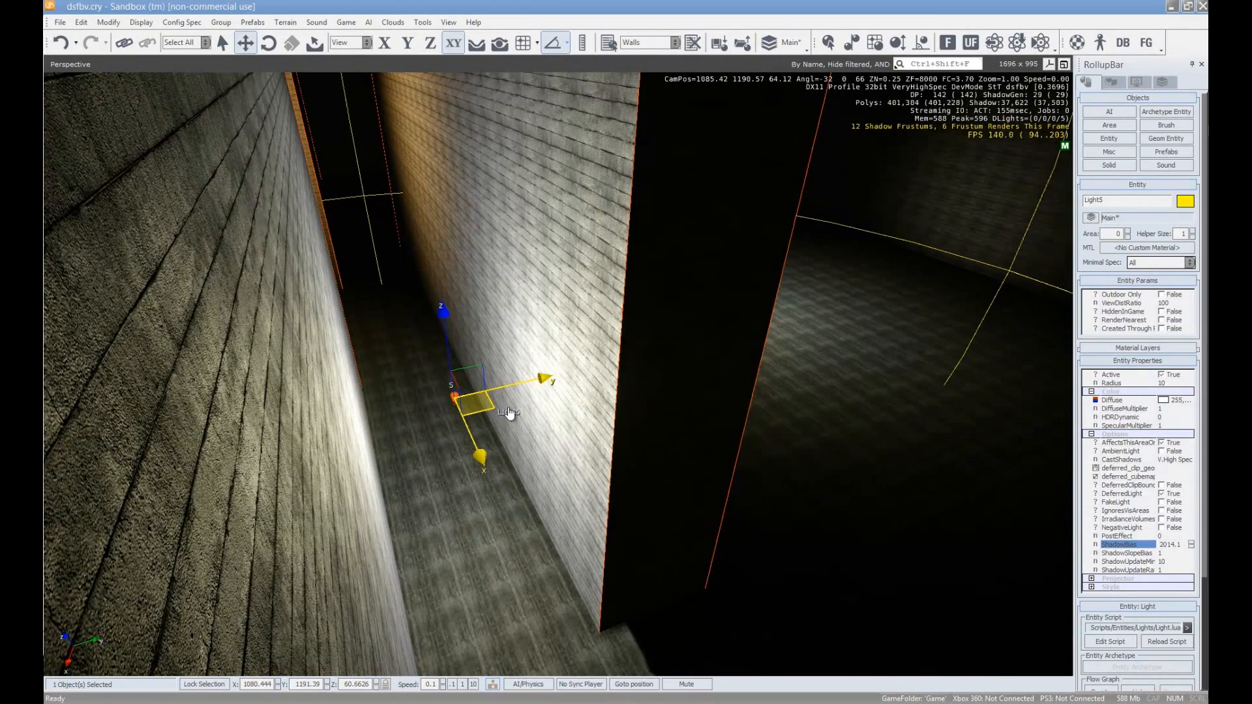
pyautogui.moveTo(523, 524); pyautogui.dragTo(530, 541, button='right')
# Switch to Chrome, maximize its window, and browse the r_ console variables on the CONSOLEPREFIXR documentation page
pyautogui.moveTo(1208, 327); pyautogui.dragTo(553, 7)
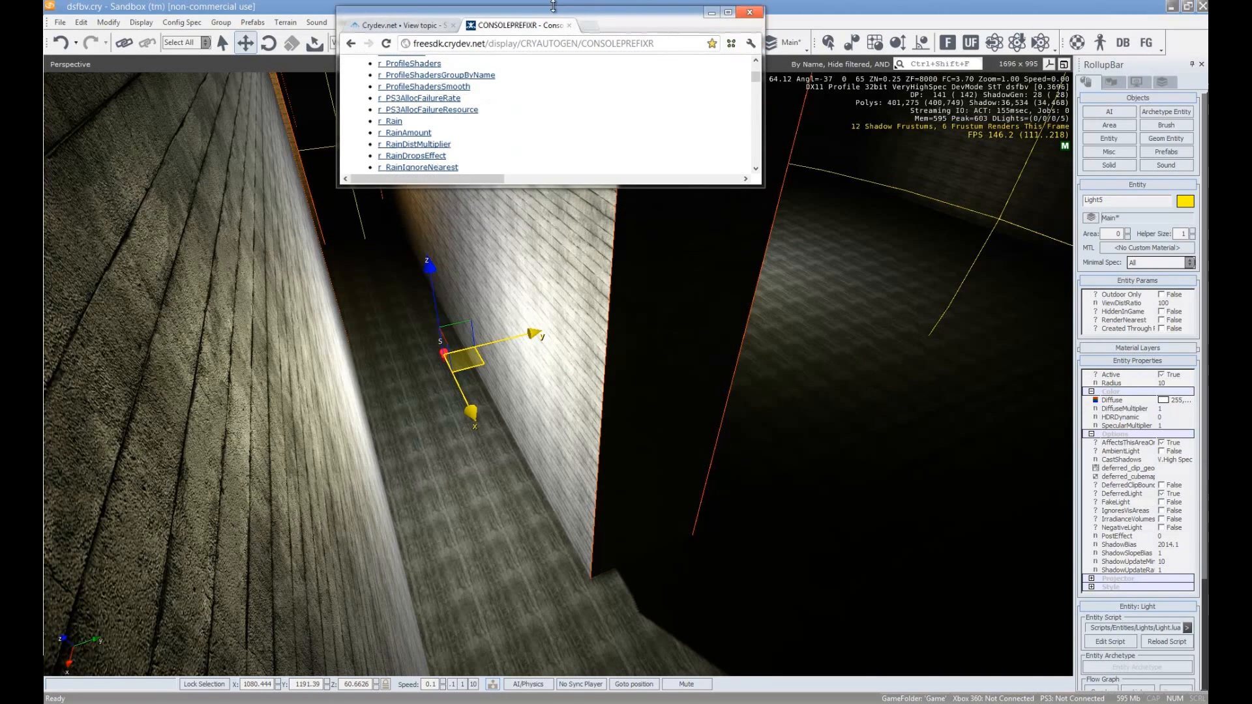
pyautogui.doubleClick(610, 16)
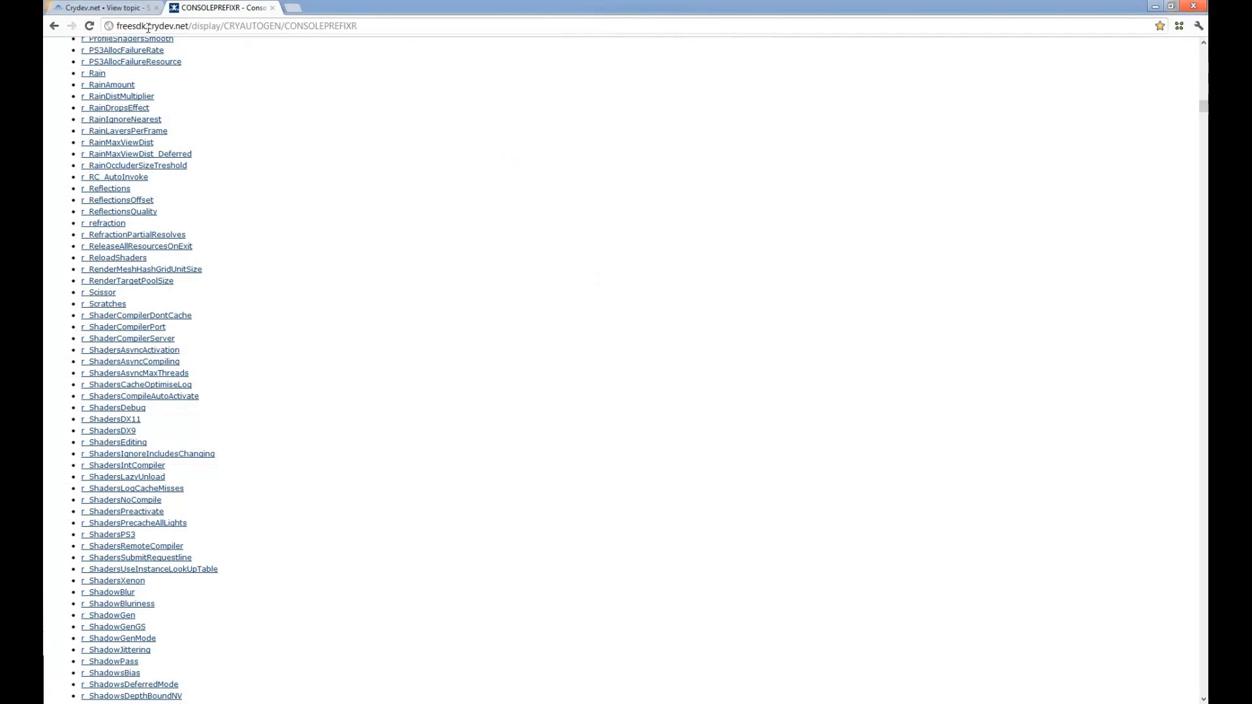
pyautogui.moveTo(143, 26); pyautogui.dragTo(362, 14)
pyautogui.click(420, 154)
pyautogui.scroll(-8, 481, 321)
pyautogui.scroll(-4, 244, 337)
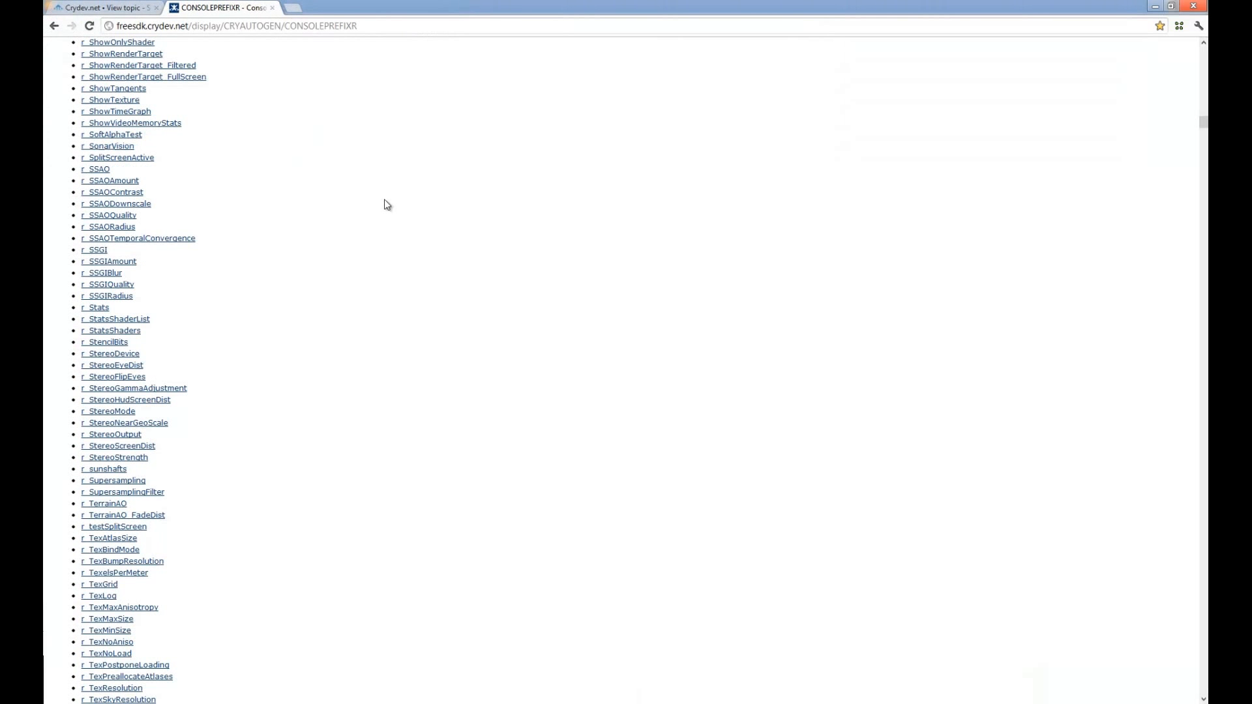
# Look through the shadow-related r_ console variables on the documentation page and switch back to the Sandbox editor
pyautogui.scroll(6, 379, 211)
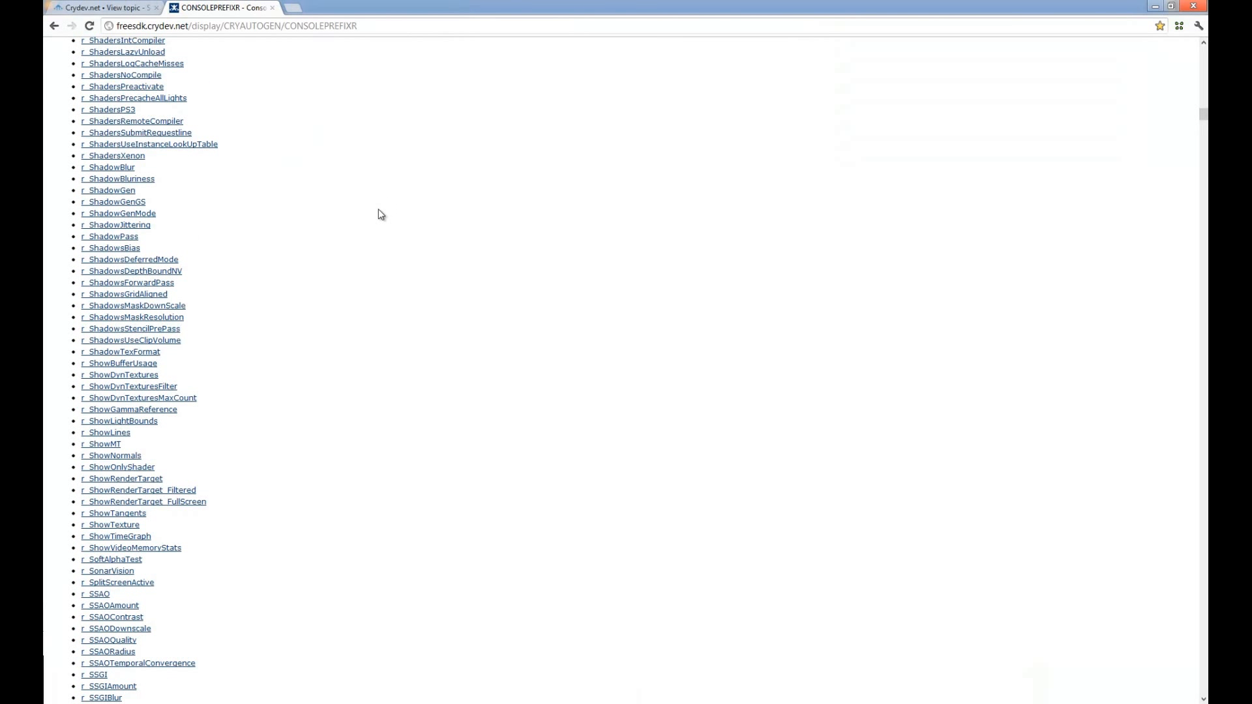
pyautogui.scroll(4, 287, 182)
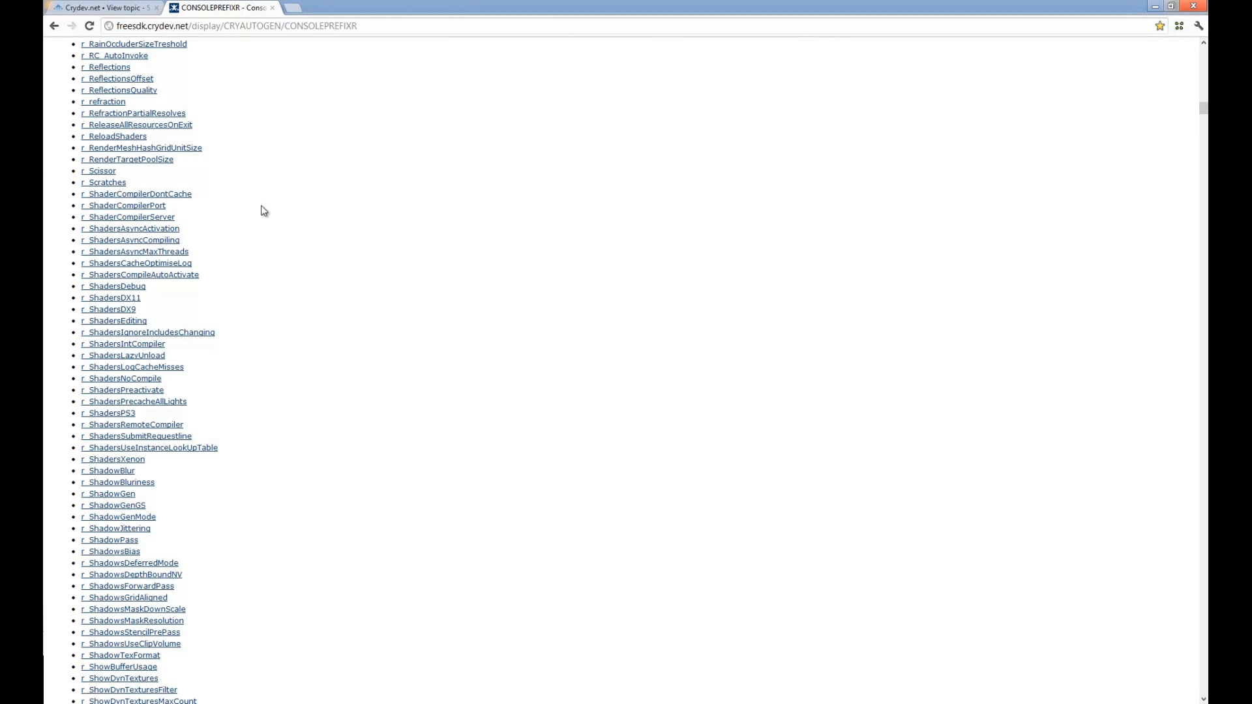
pyautogui.scroll(-3, 234, 248)
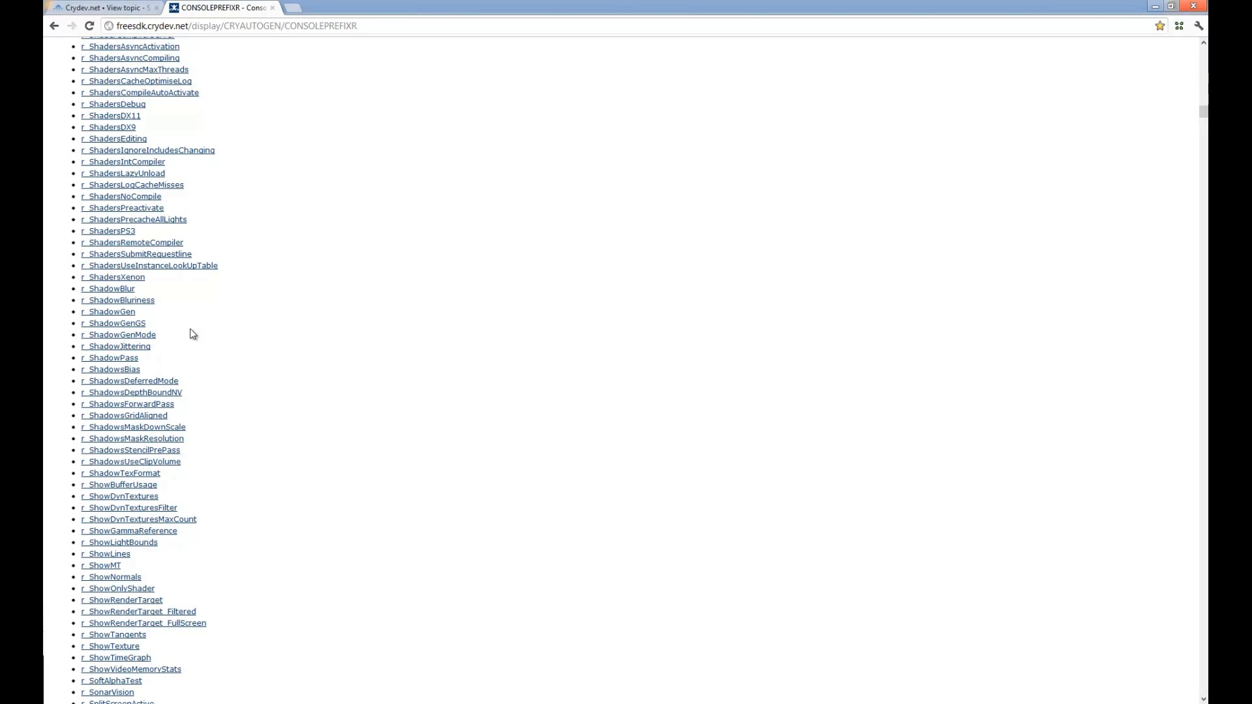
pyautogui.moveTo(385, 12); pyautogui.dragTo(44, 98)
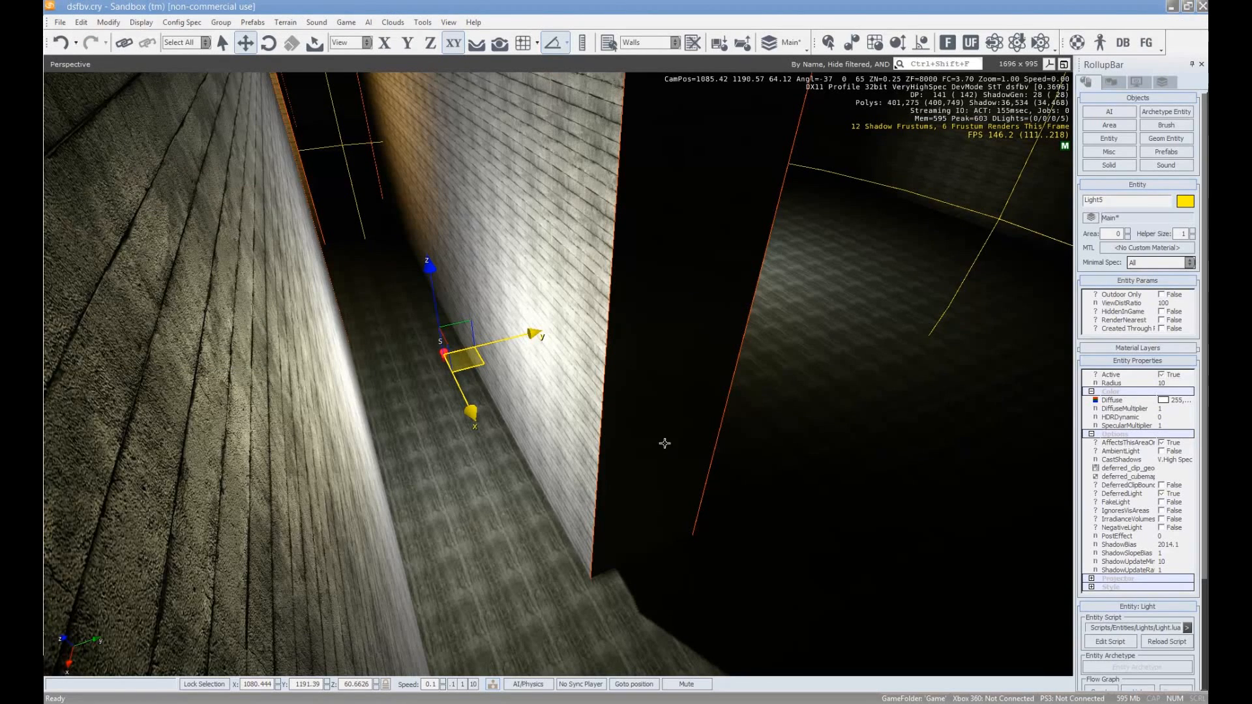
pyautogui.moveTo(639, 574); pyautogui.dragTo(638, 573, button='right')
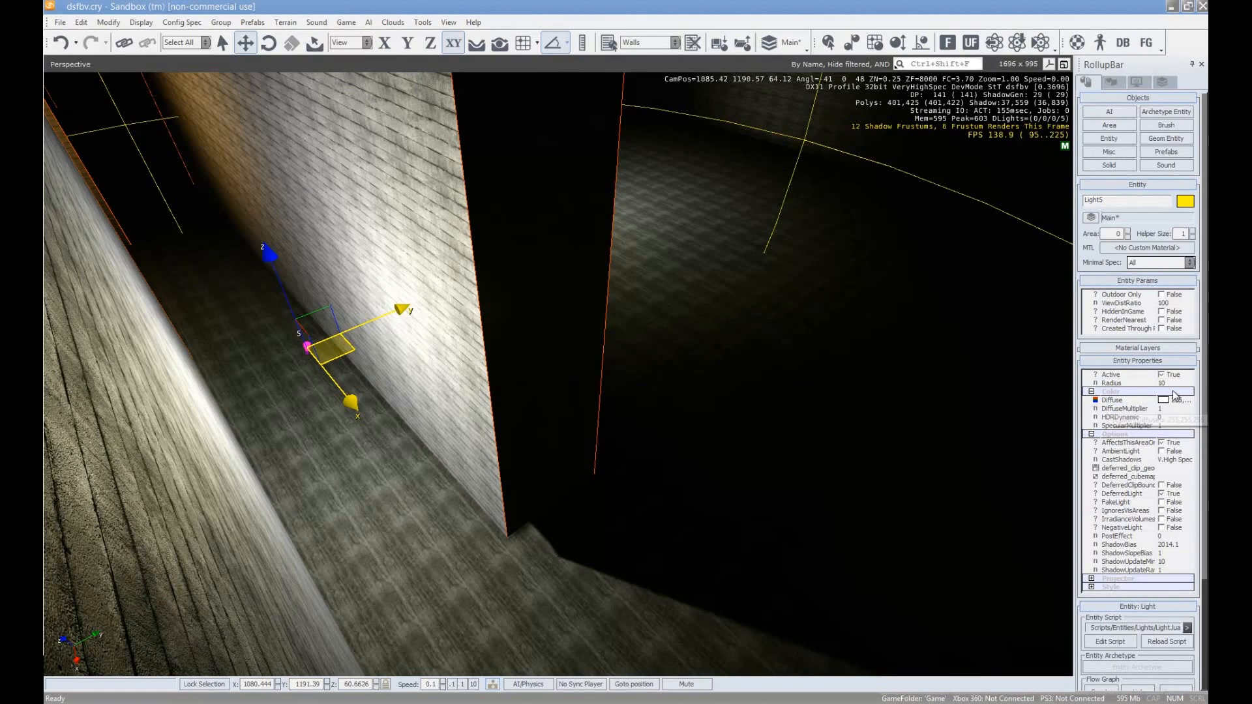
# Select the wall Solid10 beside the light and set its Cast Shadows to False, toggling it to compare the floor lighting
pyautogui.click(557, 356)
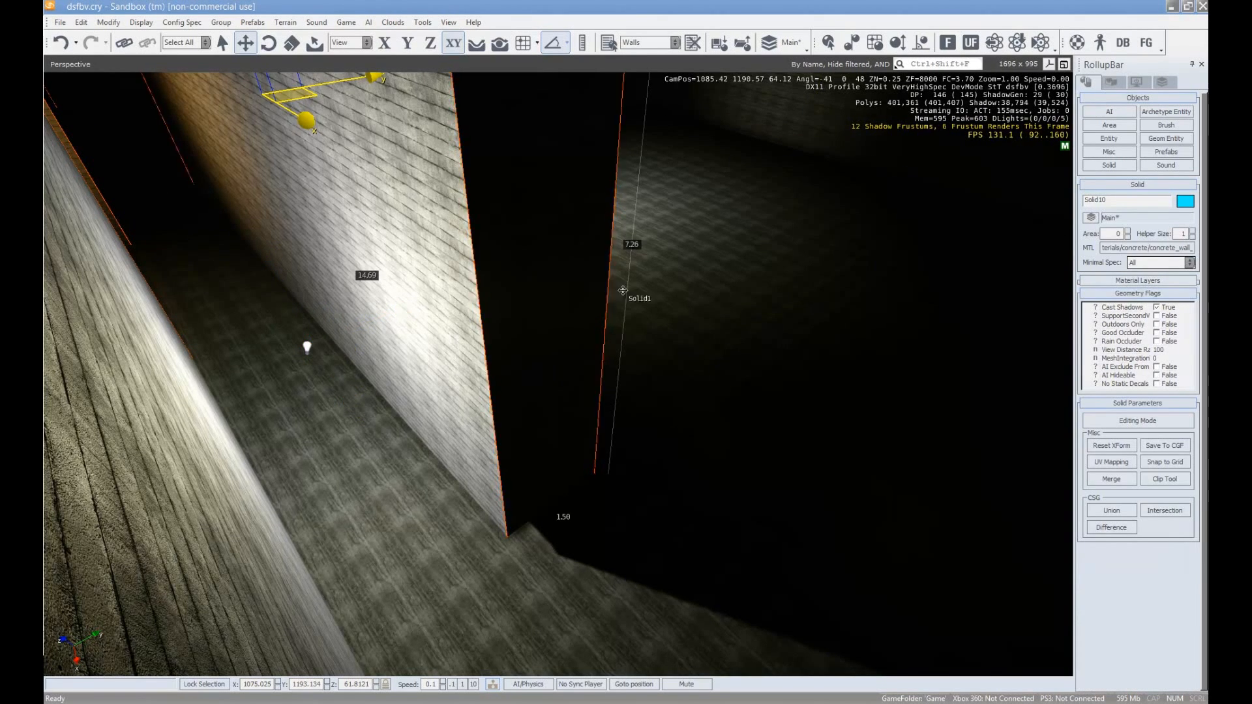
pyautogui.moveTo(583, 404); pyautogui.dragTo(601, 316, button='right')
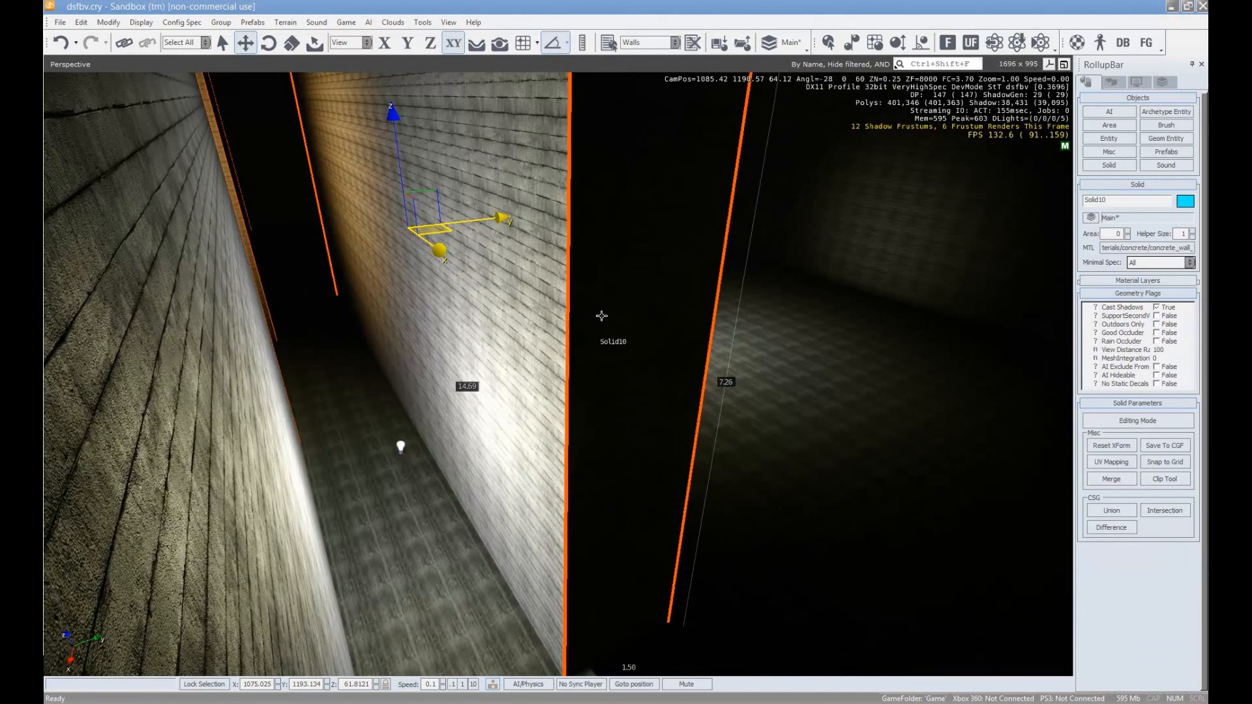
pyautogui.click(1157, 307)
pyautogui.moveTo(817, 490); pyautogui.dragTo(837, 533, button='right')
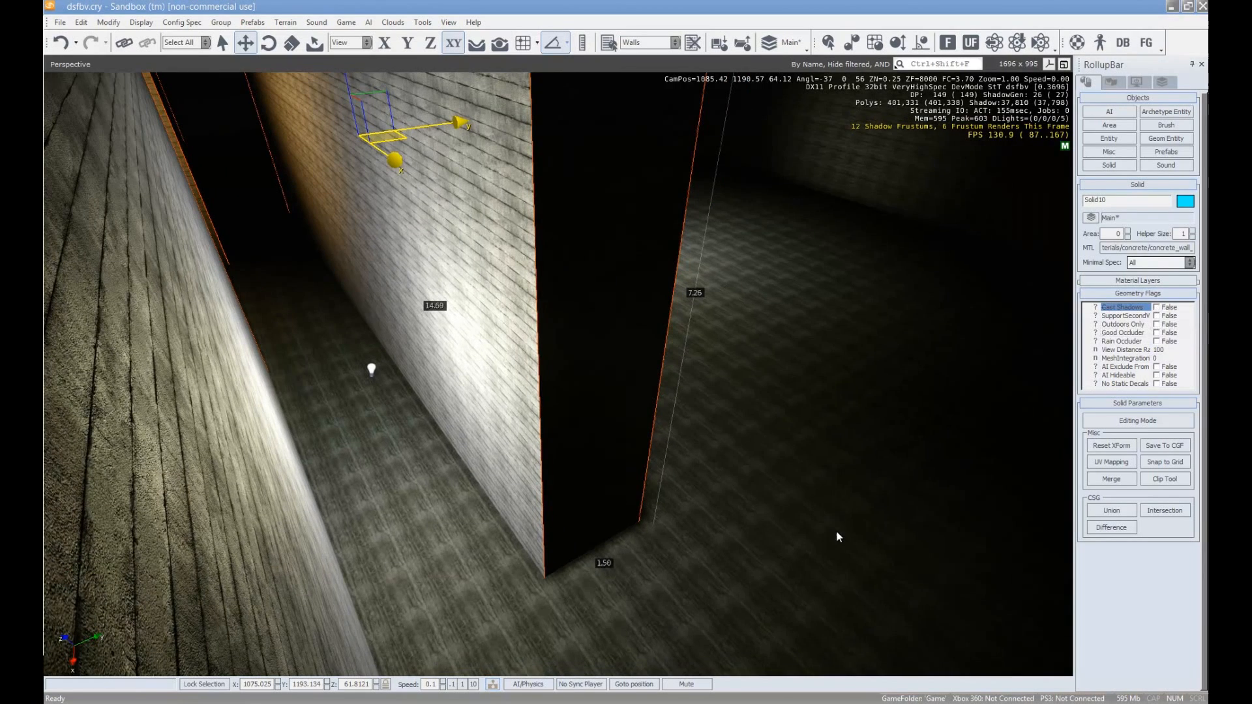
pyautogui.click(1156, 307)
pyautogui.click(1156, 307)
pyautogui.click(1157, 308)
pyautogui.click(1156, 308)
# Select the adjacent corridor wall Solid8 and set its Cast Shadows to False
pyautogui.moveTo(741, 389); pyautogui.dragTo(771, 467, button='right')
pyautogui.press('a')
pyautogui.press('w')
pyautogui.press('w')
pyautogui.click(746, 528)
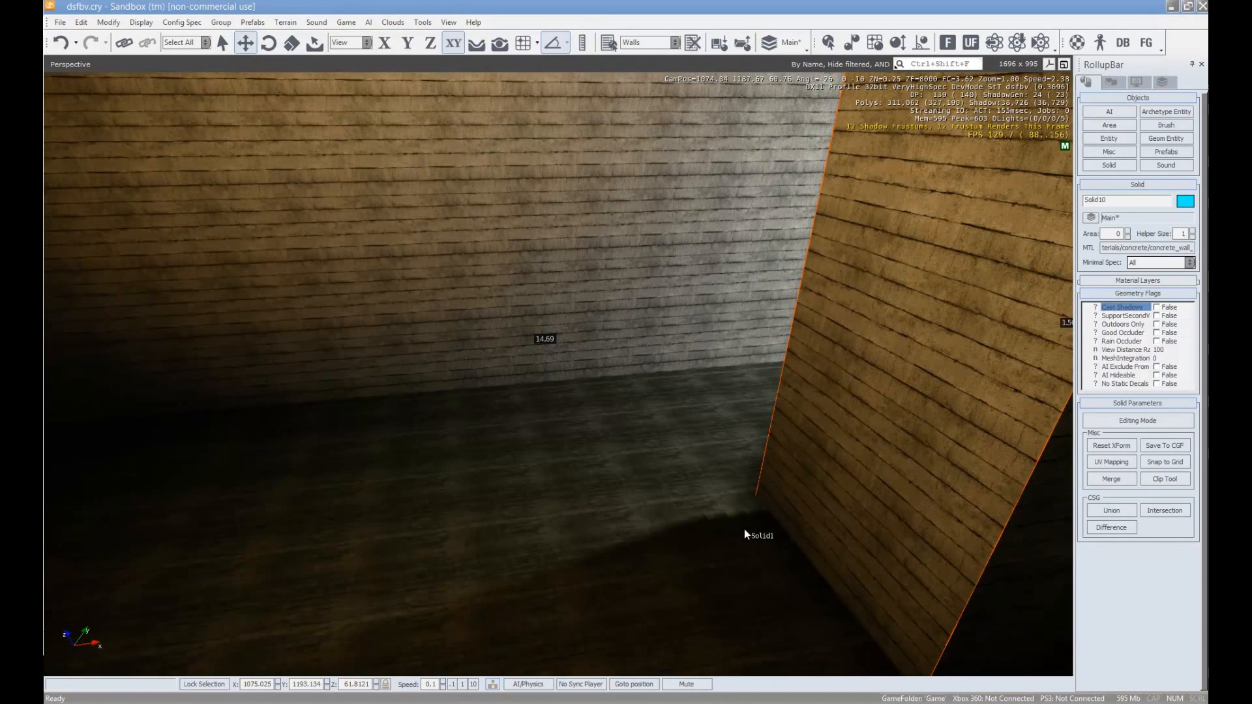
pyautogui.click(1165, 309)
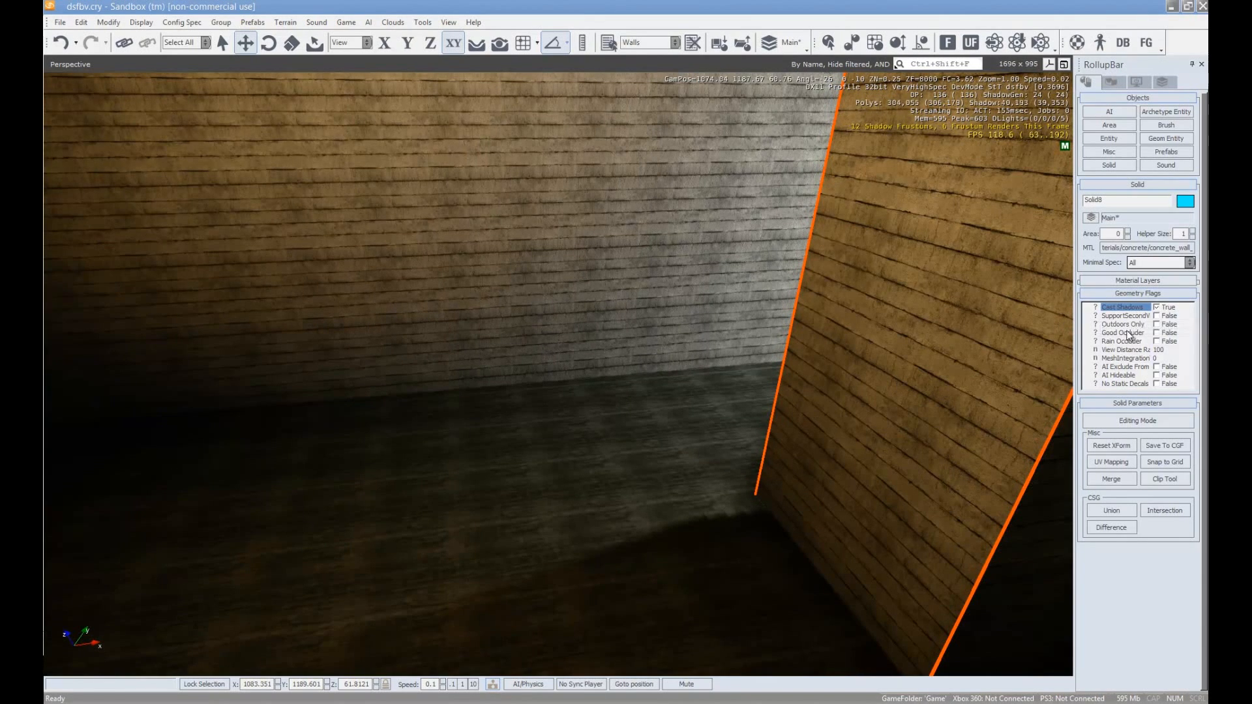
pyautogui.click(1158, 307)
# Compare the floor lighting with Solid8's Cast Shadows on and off from several angles, finishing with it set to True
pyautogui.press('s')
pyautogui.moveTo(775, 426); pyautogui.dragTo(774, 430, button='right')
pyautogui.click(1158, 308)
pyautogui.click(1158, 307)
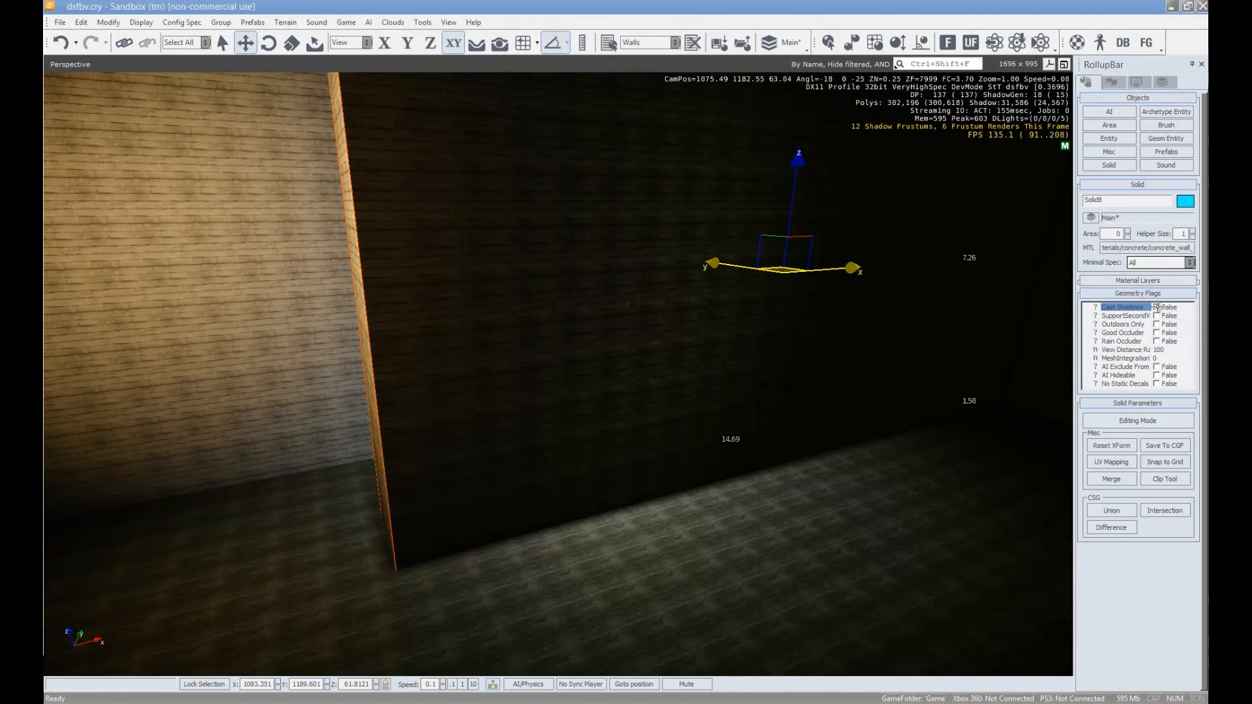
pyautogui.click(1157, 307)
pyautogui.moveTo(755, 414); pyautogui.dragTo(1104, 245, button='right')
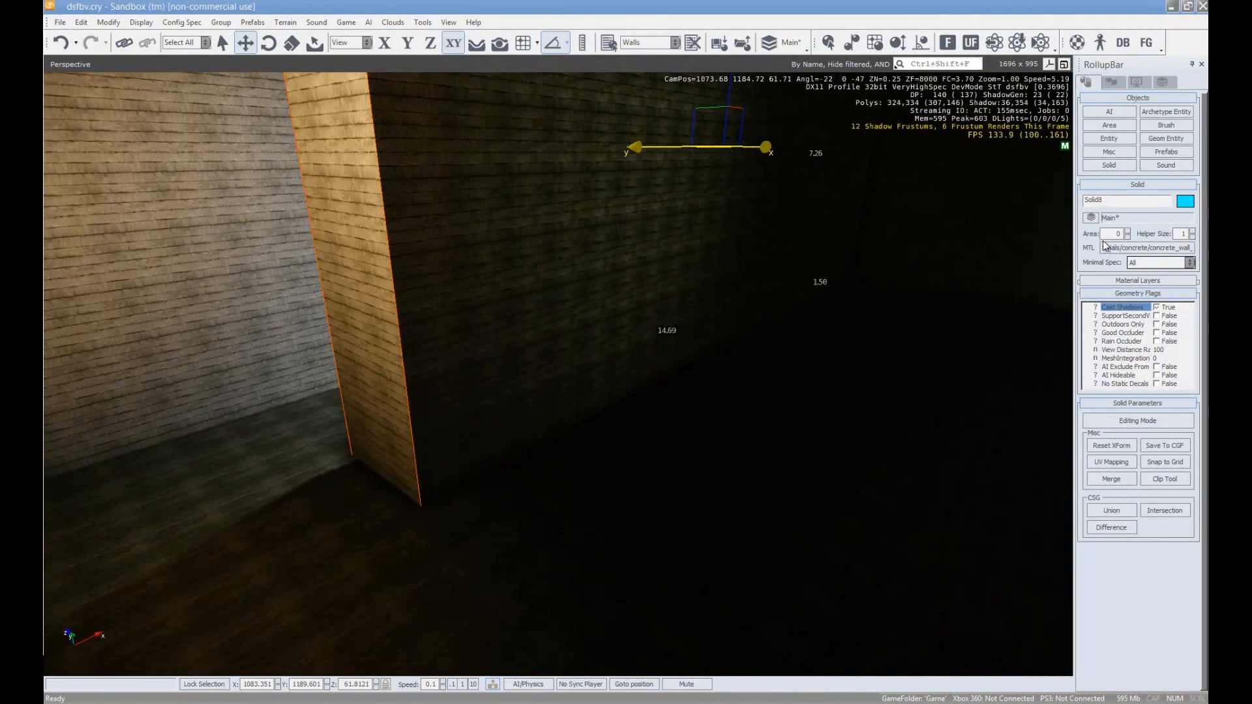
pyautogui.click(1157, 307)
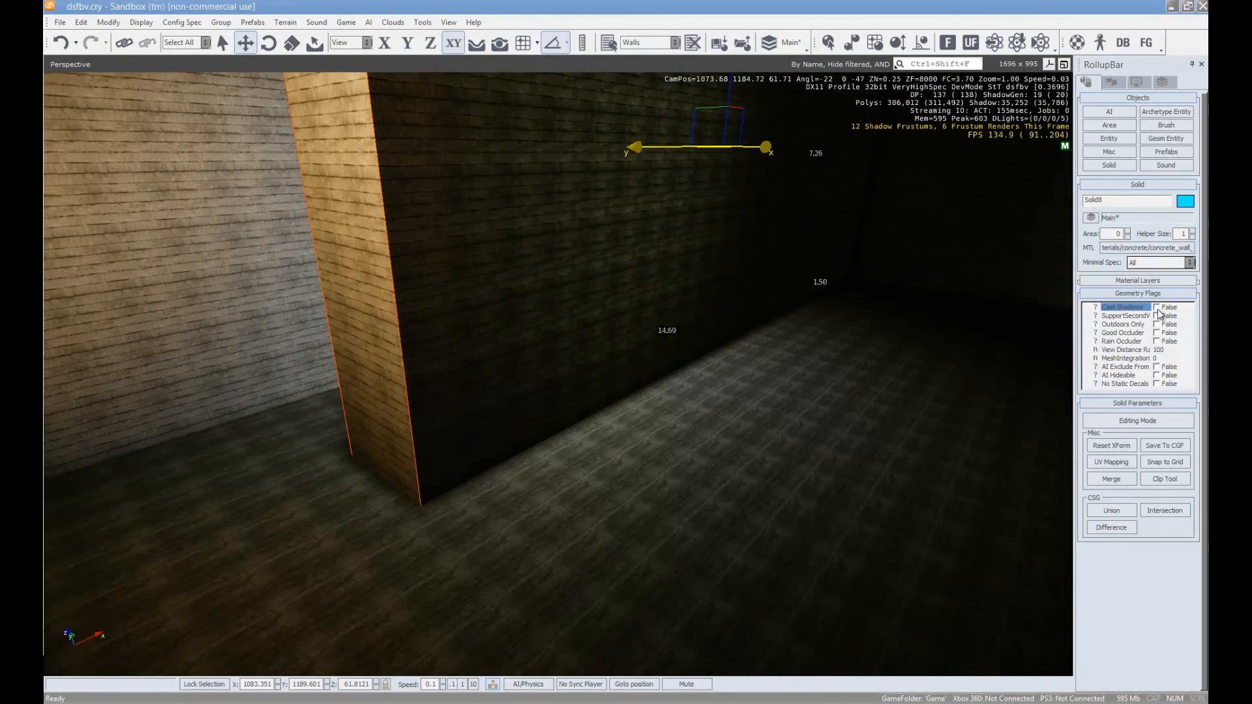
pyautogui.click(1158, 307)
# Move Light5 along its X axis to the far end of the corridor, at about X 1074
pyautogui.moveTo(544, 369); pyautogui.dragTo(594, 349, button='right')
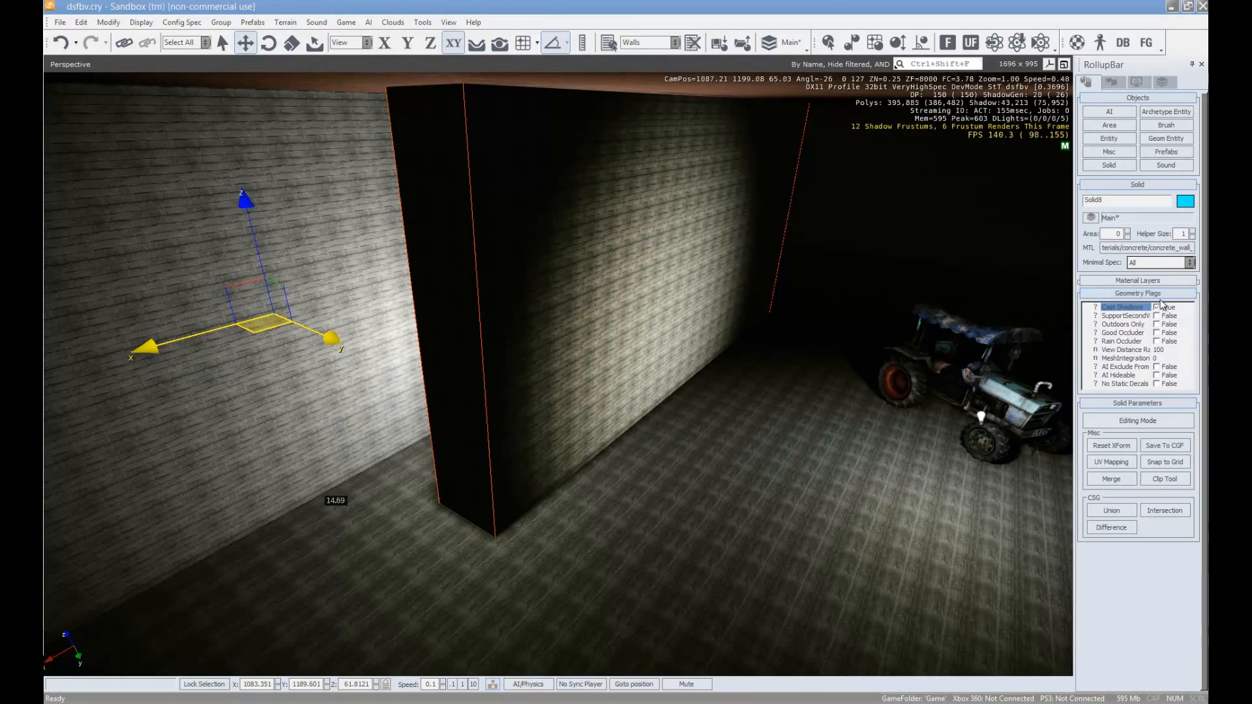
pyautogui.press('w')
pyautogui.press('a')
pyautogui.moveTo(475, 330); pyautogui.dragTo(471, 280, button='right')
pyautogui.press('w')
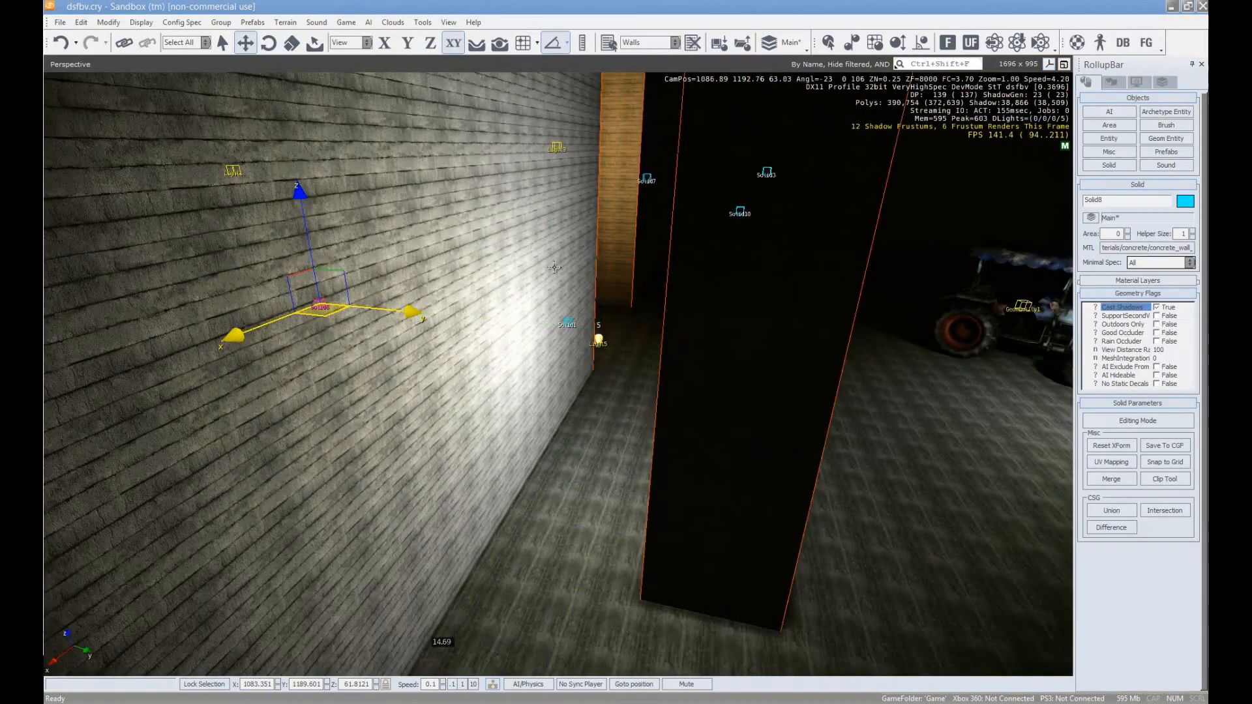
pyautogui.click(600, 340)
pyautogui.moveTo(588, 362); pyautogui.dragTo(666, 259)
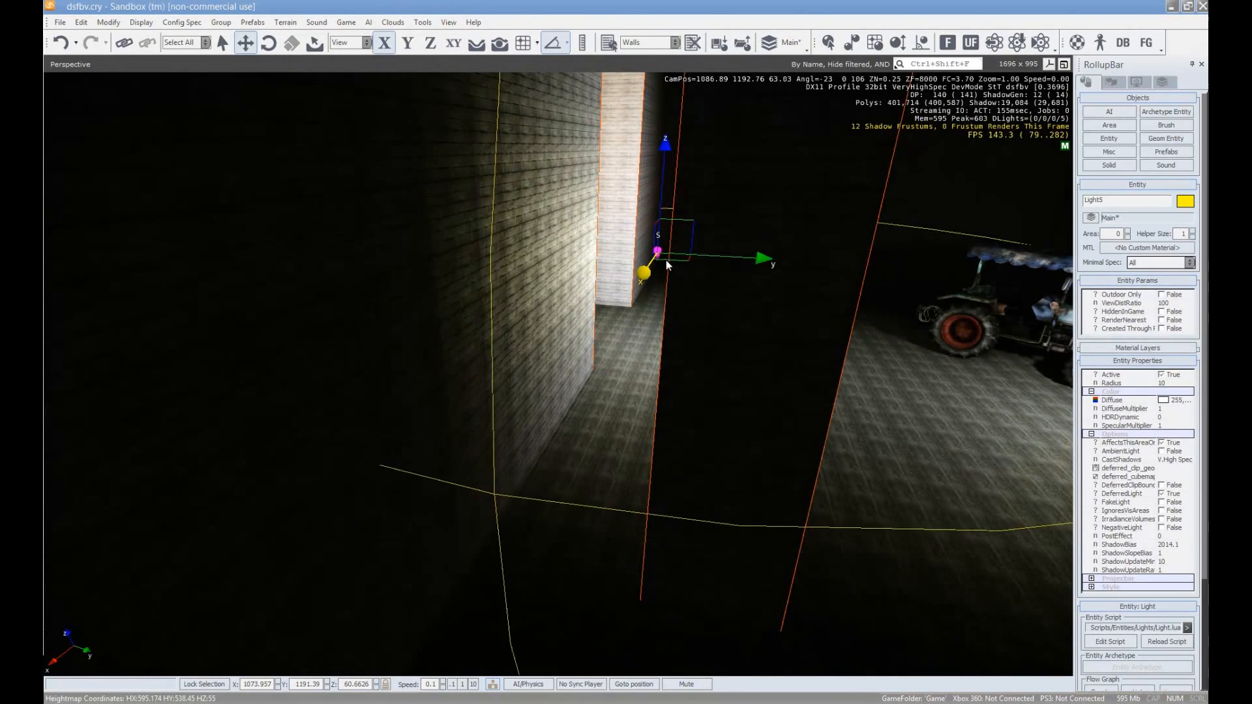
# Keep Light5's diffuse colour white and set its DiffuseMultiplier to 0.4
pyautogui.click(1165, 402)
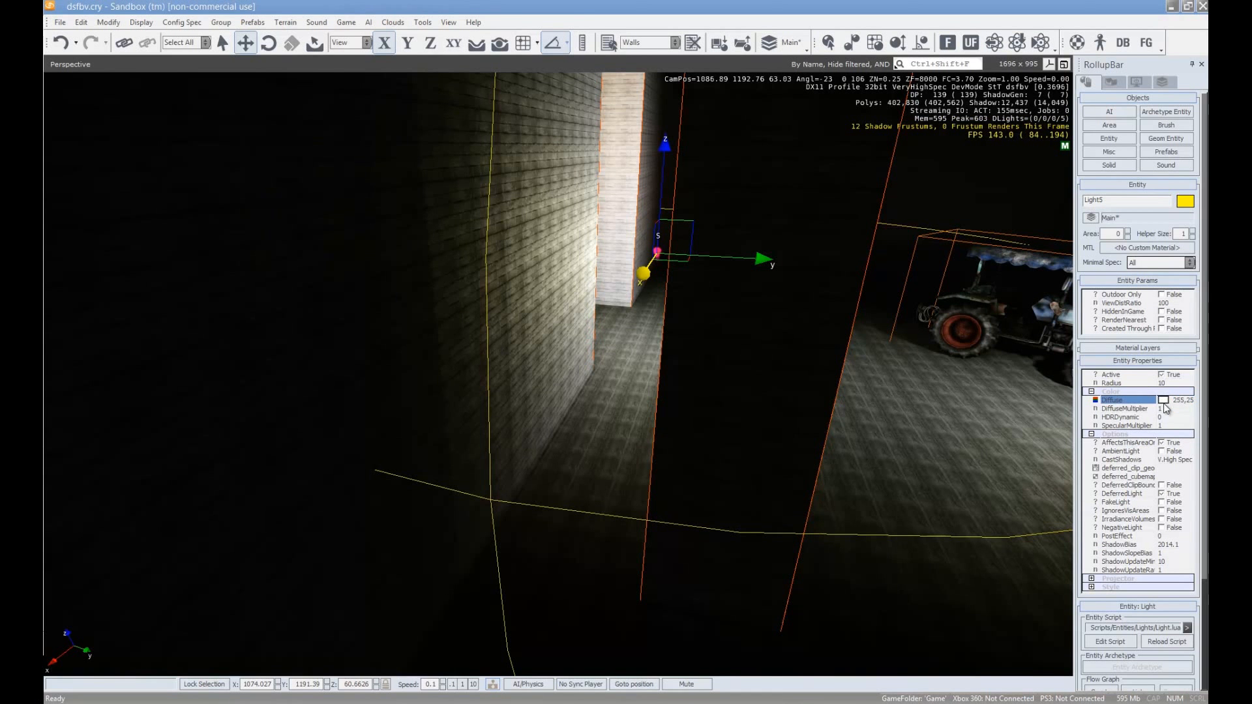
pyautogui.click(1163, 402)
pyautogui.click(638, 459)
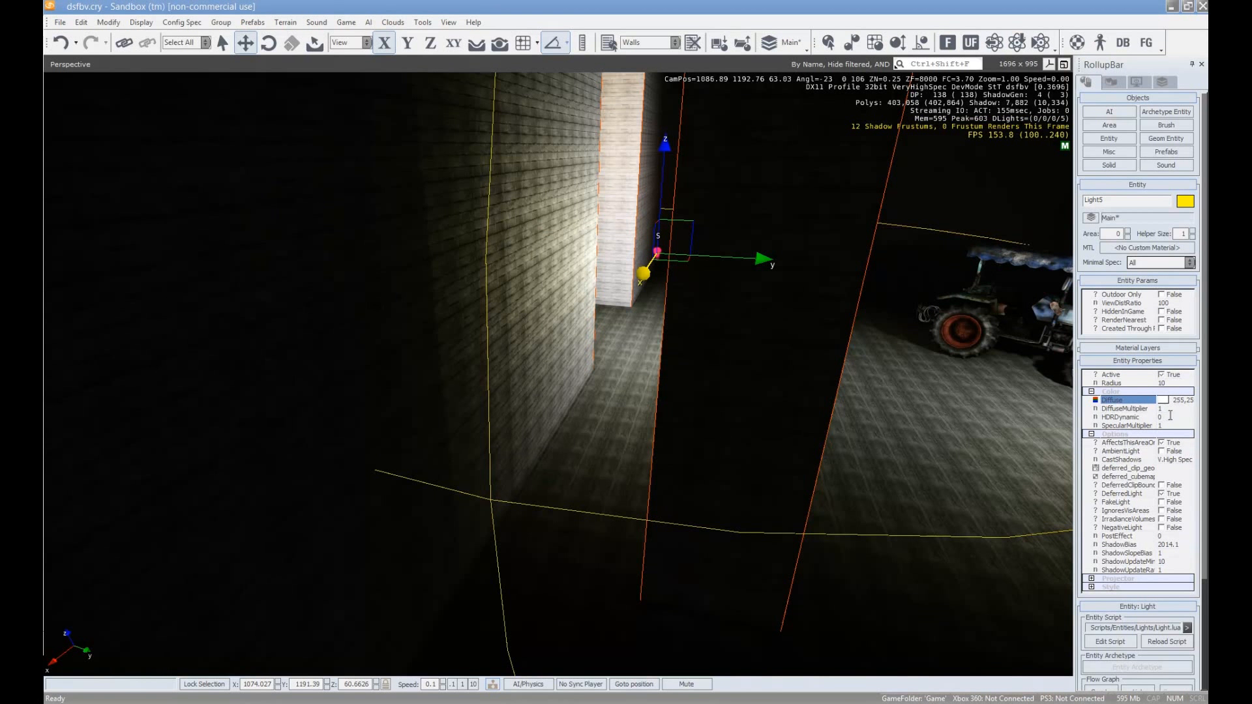
pyautogui.click(1191, 409)
pyautogui.moveTo(1192, 409); pyautogui.dragTo(1196, 411)
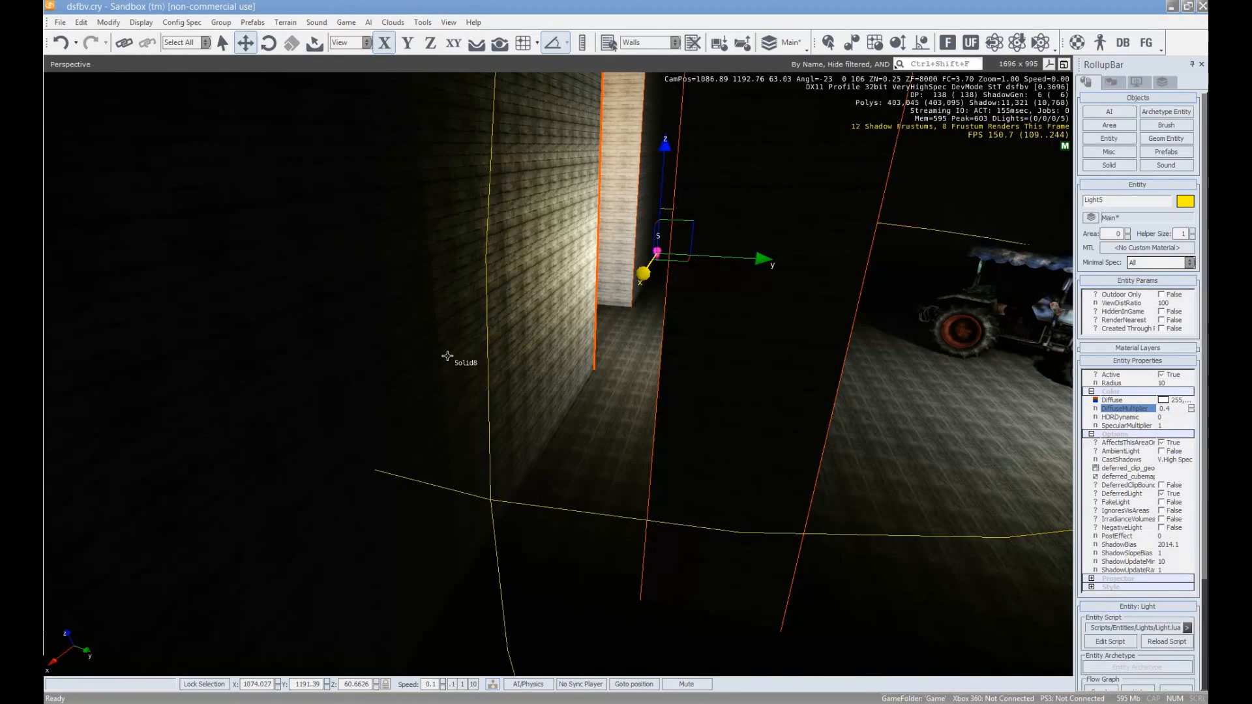
# Place a new light entity in the room near the tractor
pyautogui.moveTo(574, 357); pyautogui.dragTo(576, 358, button='right')
pyautogui.press('w')
pyautogui.press('d')
pyautogui.hotkey('shift', 'space')
pyautogui.click(605, 358)
pyautogui.moveTo(767, 424); pyautogui.dragTo(767, 425, button='right')
pyautogui.press('w')
pyautogui.press('s')
pyautogui.press('a')
pyautogui.click(1110, 139)
pyautogui.moveTo(1099, 324); pyautogui.dragTo(556, 436)
pyautogui.moveTo(546, 391); pyautogui.dragTo(507, 241)
# Clone the new light to other positions around the tractor and raise the last copy to a height of about 62.6
pyautogui.moveTo(578, 338); pyautogui.dragTo(579, 338, button='right')
pyautogui.press('w')
pyautogui.press('w')
pyautogui.moveTo(598, 368)
pyautogui.mouseDown()
pyautogui.moveTo(590, 518)
pyautogui.moveTo(624, 536)
pyautogui.mouseUp()
pyautogui.hotkey('ctrl', 'c')
pyautogui.click(1040, 500)
pyautogui.moveTo(1040, 500); pyautogui.dragTo(869, 493, button='right')
pyautogui.moveTo(858, 485)
pyautogui.mouseDown()
pyautogui.moveTo(669, 430)
pyautogui.moveTo(662, 416)
pyautogui.moveTo(825, 438)
pyautogui.moveTo(957, 488)
pyautogui.moveTo(719, 437)
pyautogui.moveTo(693, 215)
pyautogui.mouseUp()
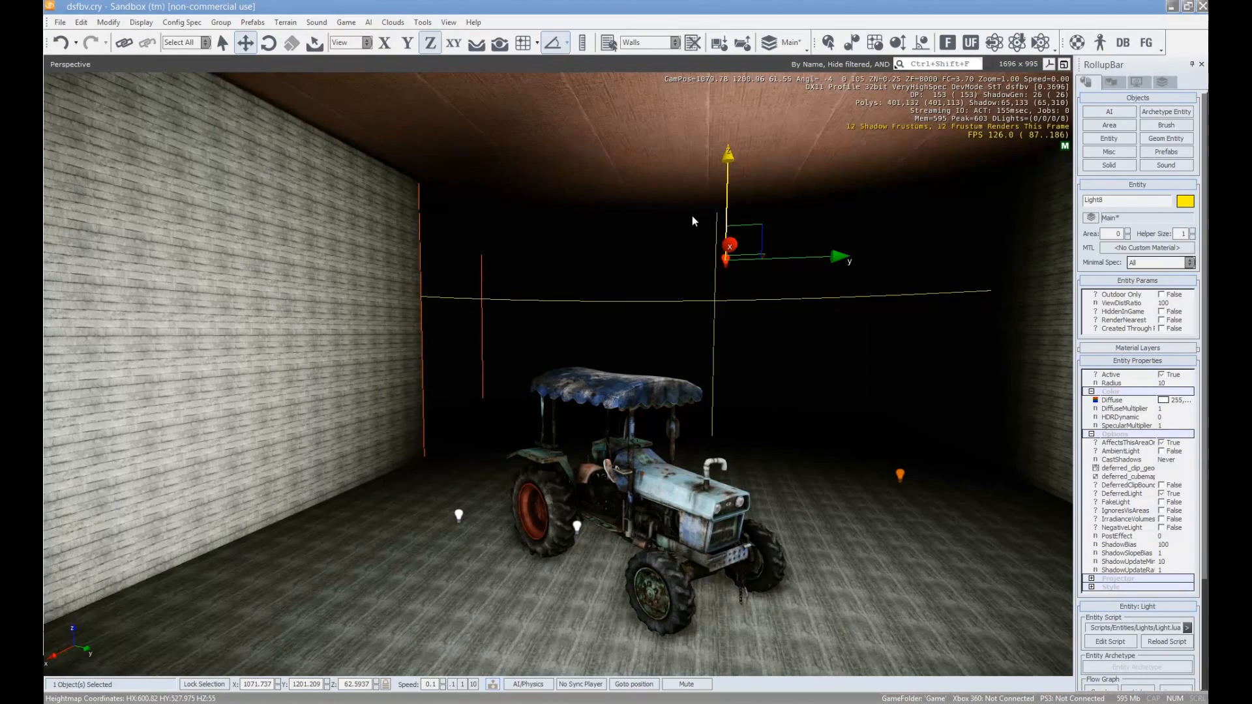
# Delete Light6, the extra light beside the tractor
pyautogui.press('w')
pyautogui.press('d')
pyautogui.moveTo(738, 412); pyautogui.dragTo(737, 411, button='right')
pyautogui.press('a')
pyautogui.press('s')
pyautogui.press('w')
pyautogui.click(469, 450)
pyautogui.press('Delete')
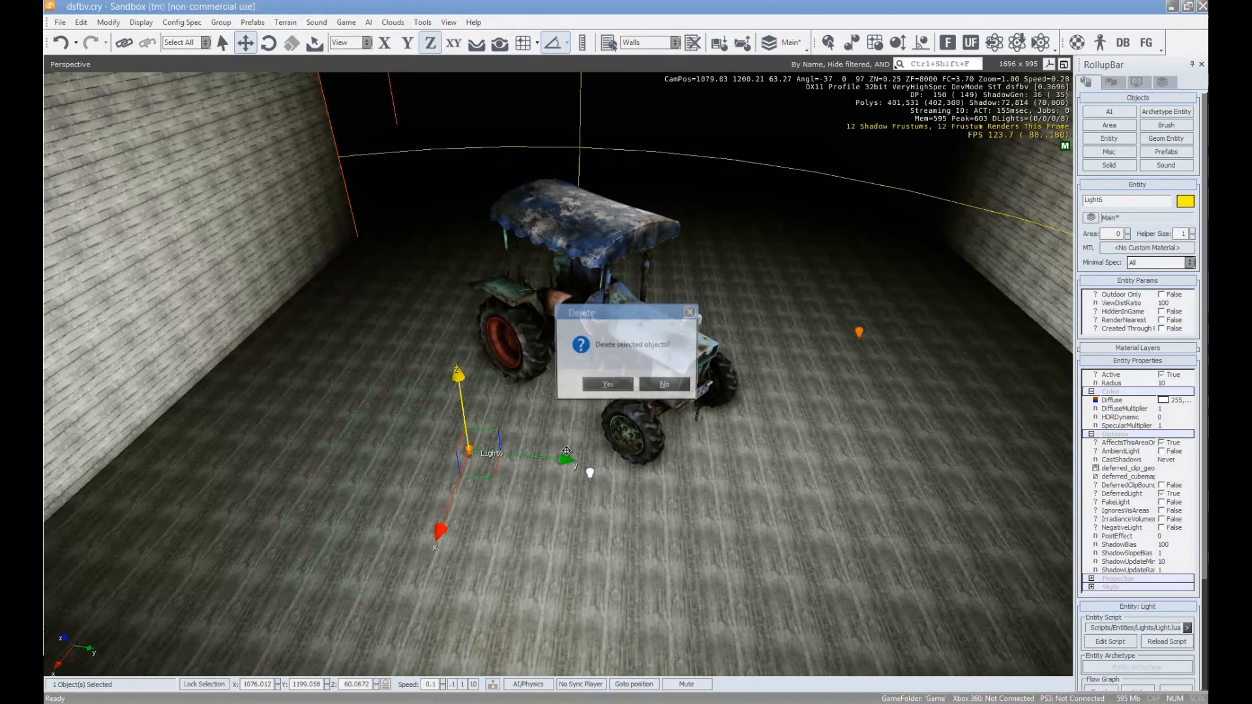
pyautogui.press('Return')
# Nudge Light4 horizontally beside the tractor and select Light8 and Light7 in turn to check their placement
pyautogui.click(590, 473)
pyautogui.moveTo(540, 478); pyautogui.dragTo(564, 488)
pyautogui.moveTo(723, 254); pyautogui.dragTo(723, 254, button='right')
pyautogui.click(621, 248)
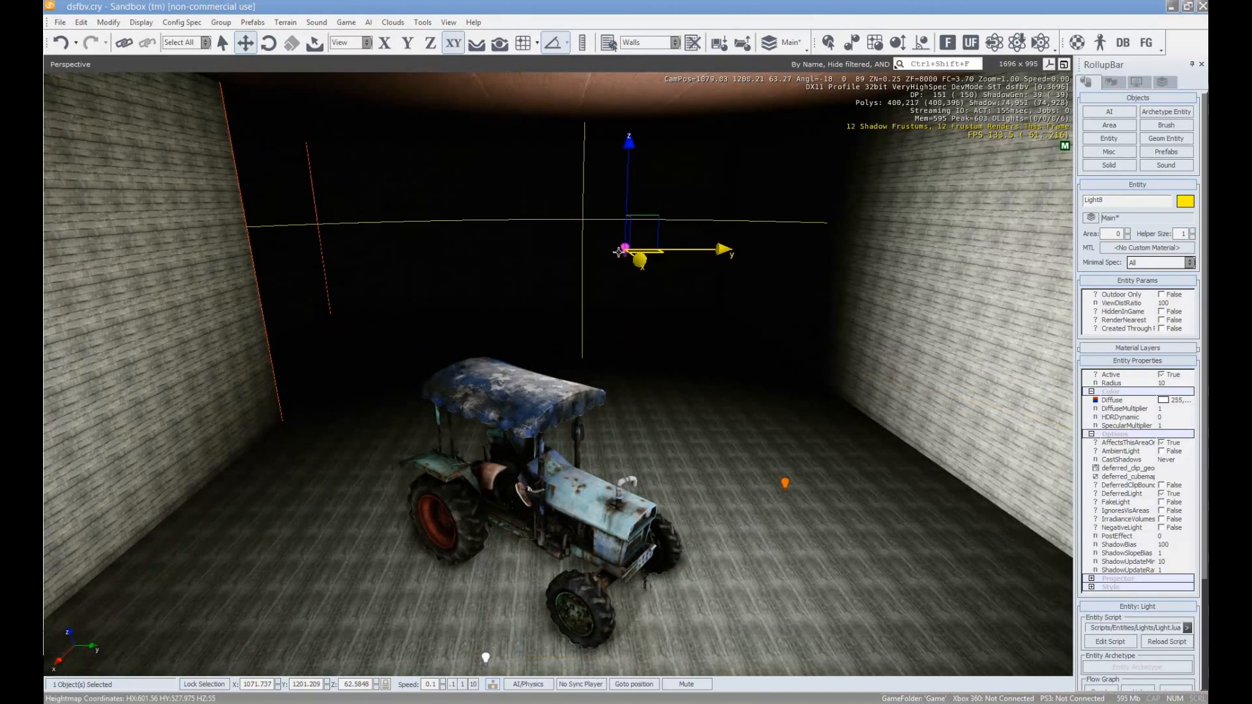
pyautogui.click(785, 485)
pyautogui.press('d')
pyautogui.moveTo(767, 537); pyautogui.dragTo(759, 543, button='right')
pyautogui.press('w')
pyautogui.press('s')
pyautogui.press('a')
pyautogui.press('w')
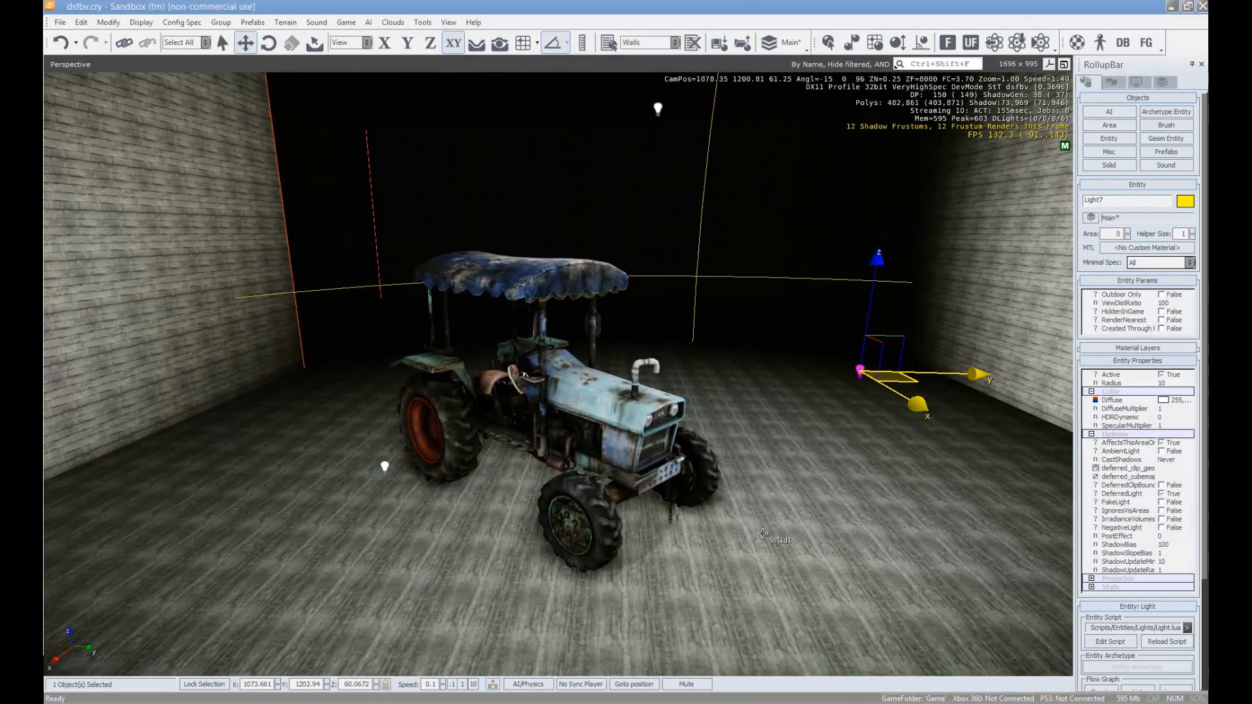
# Set Light4's diffuse colour to a warm tan of red 226, green 203, blue 150
pyautogui.click(386, 467)
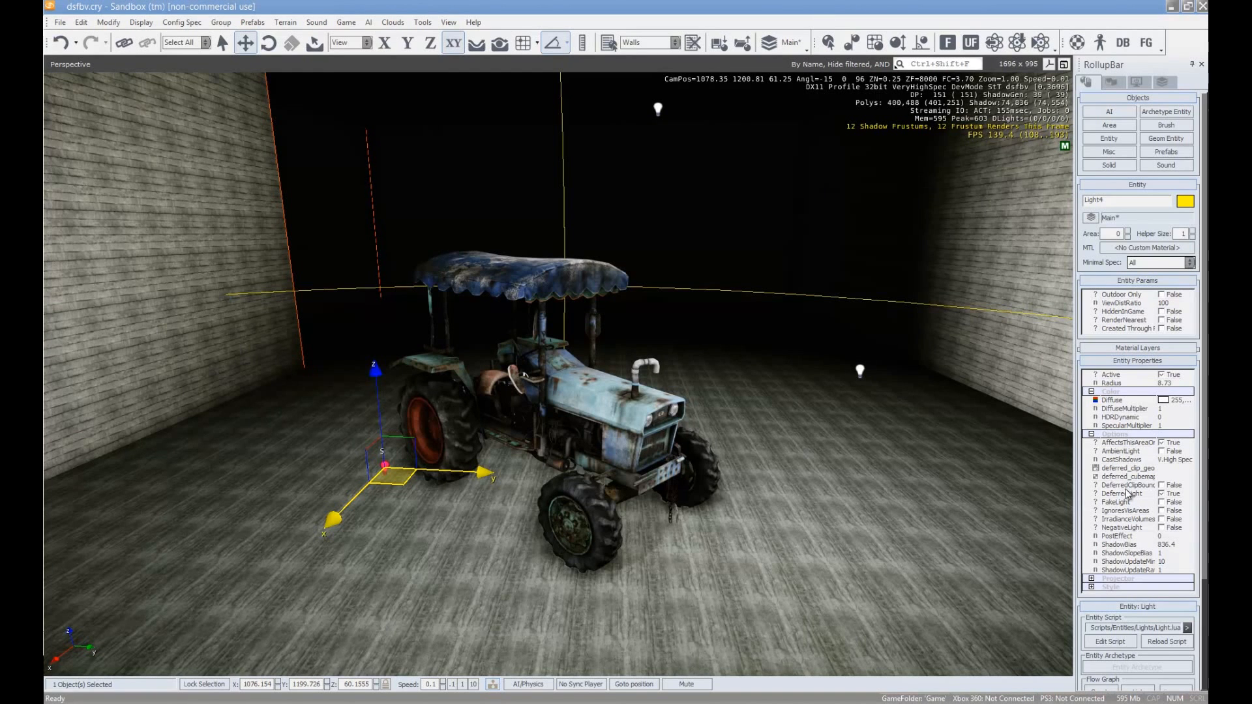
pyautogui.click(1164, 402)
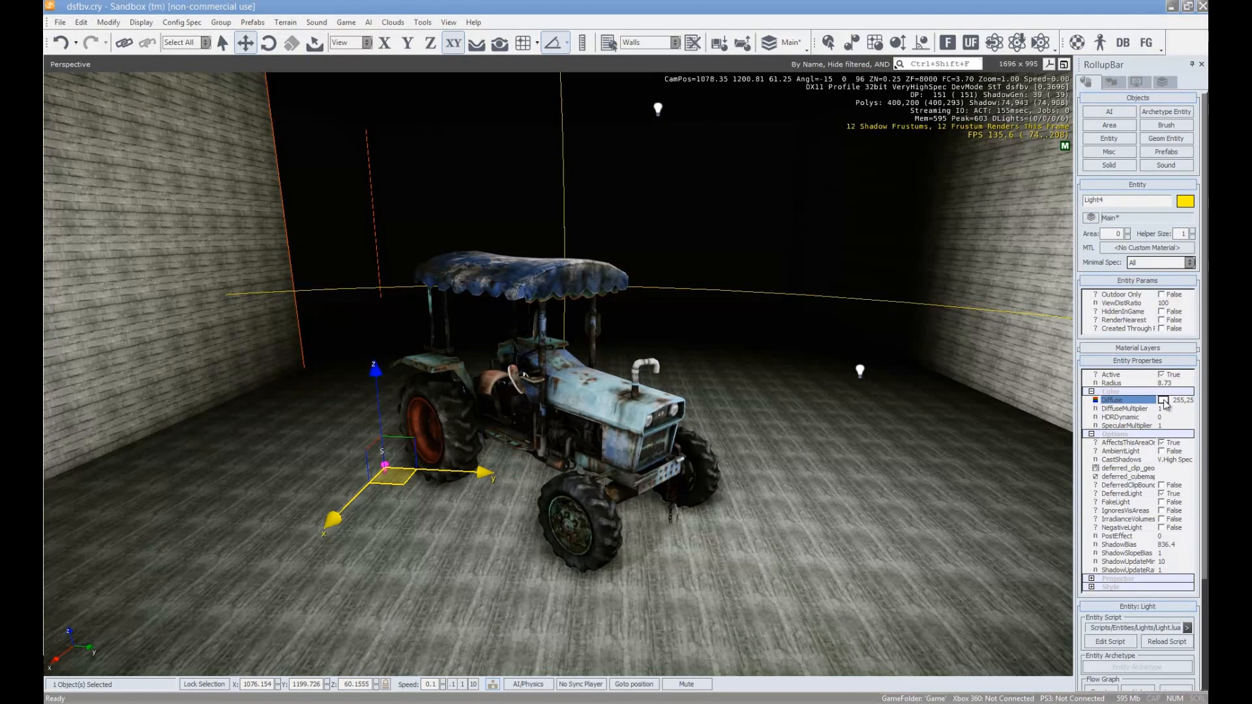
pyautogui.click(1163, 401)
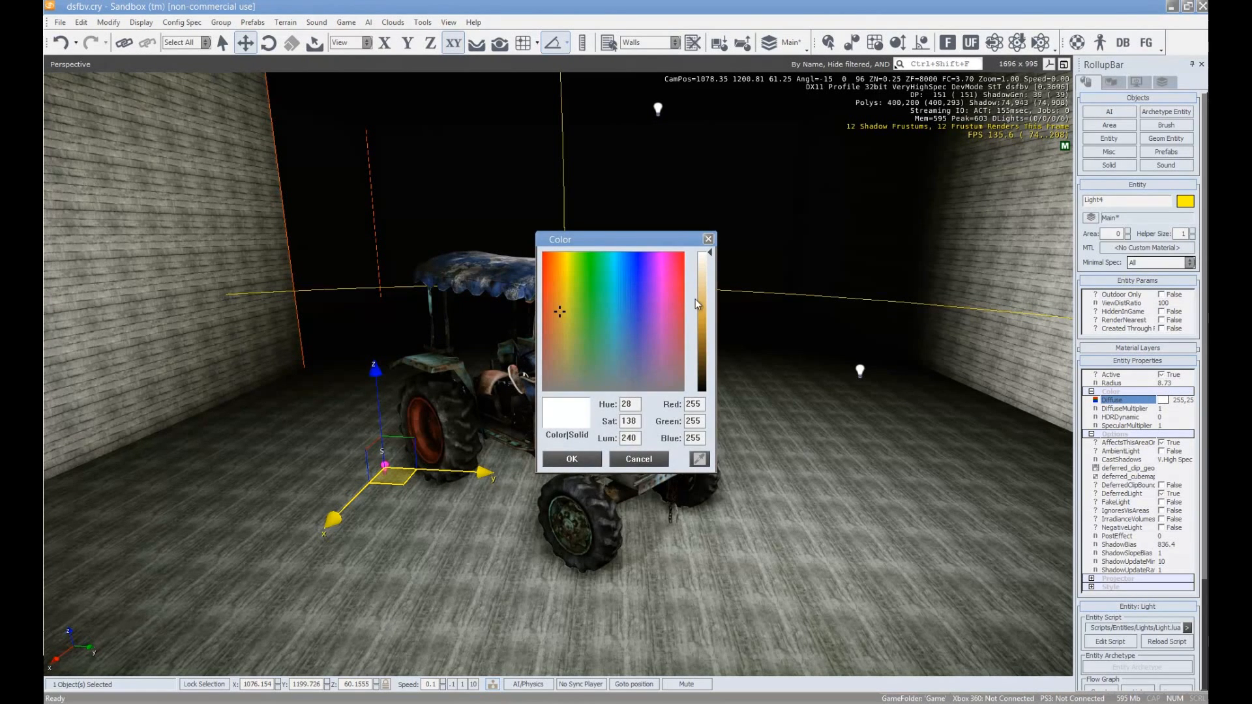
pyautogui.click(710, 306)
pyautogui.moveTo(711, 312); pyautogui.dragTo(709, 291)
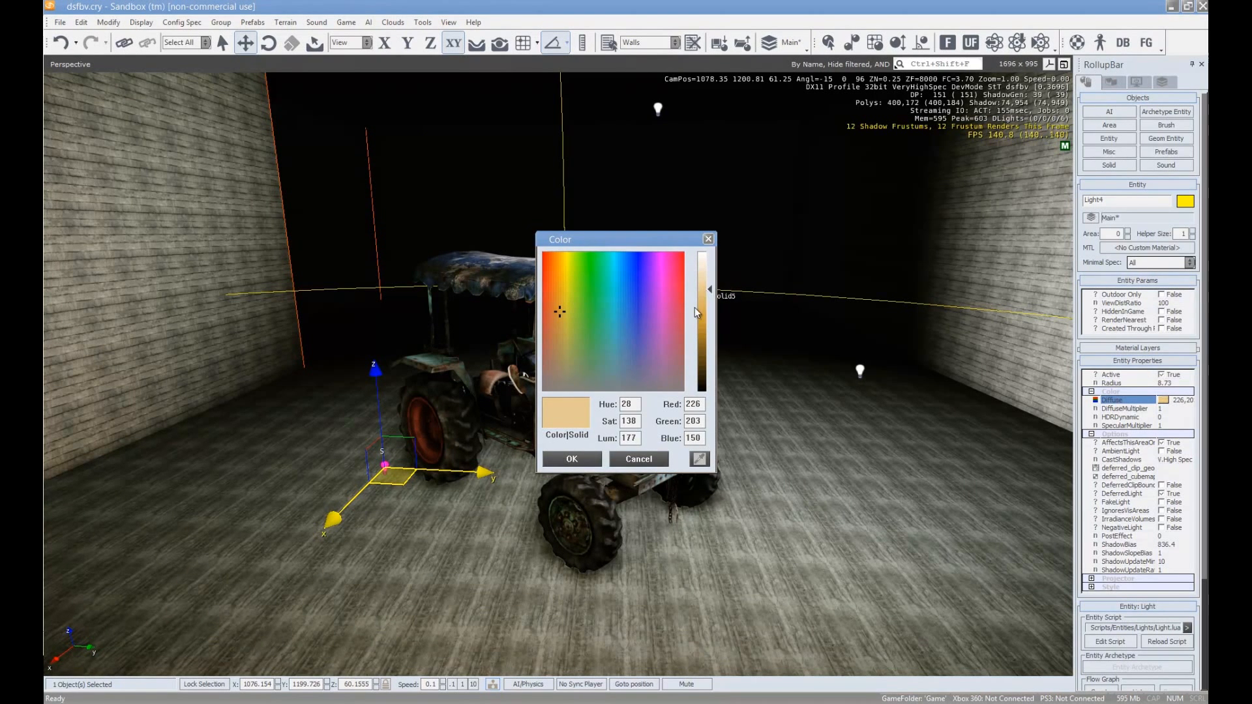
pyautogui.click(576, 462)
# Set Light4's SpecularMultiplier to 6.8 and inspect the highlights on the tractor
pyautogui.click(1172, 425)
pyautogui.moveTo(1192, 426); pyautogui.dragTo(1202, 401)
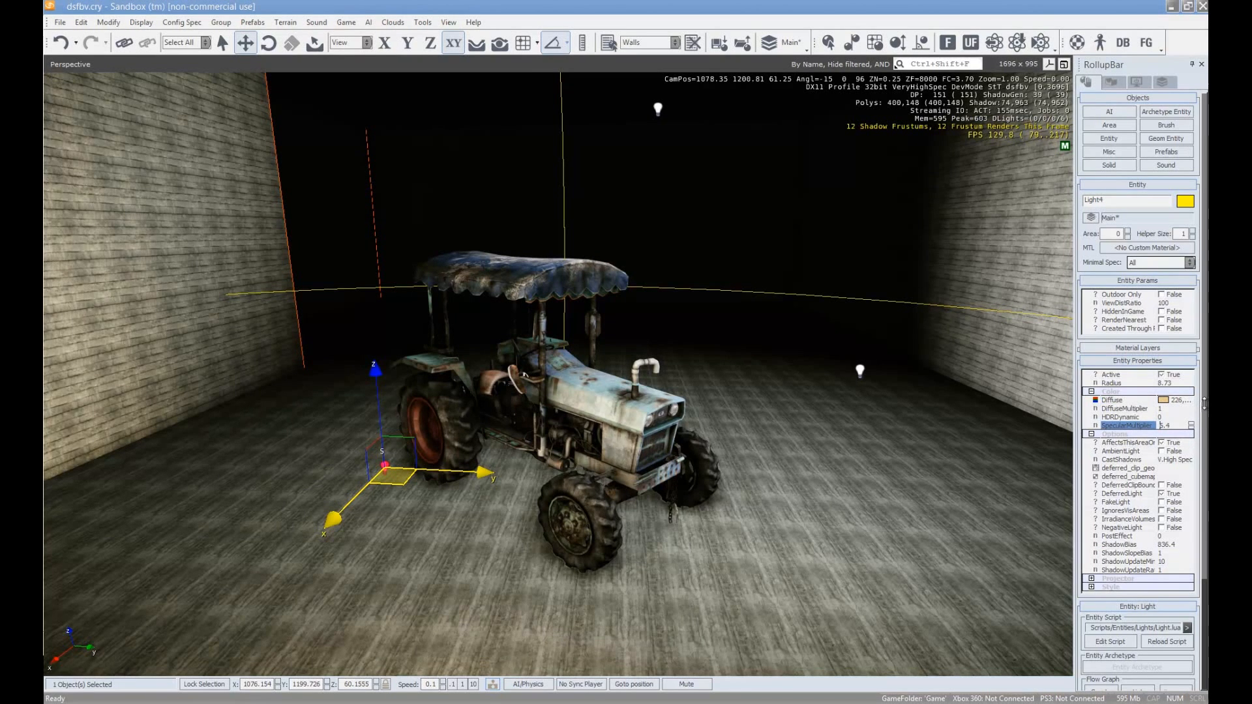
pyautogui.moveTo(1200, 392); pyautogui.dragTo(1201, 383)
pyautogui.press('w')
pyautogui.moveTo(730, 494); pyautogui.dragTo(746, 517, button='right')
pyautogui.press('s')
pyautogui.press('w')
pyautogui.press('s')
pyautogui.press('w')
pyautogui.press('d')
pyautogui.hotkey('shift', 'space')
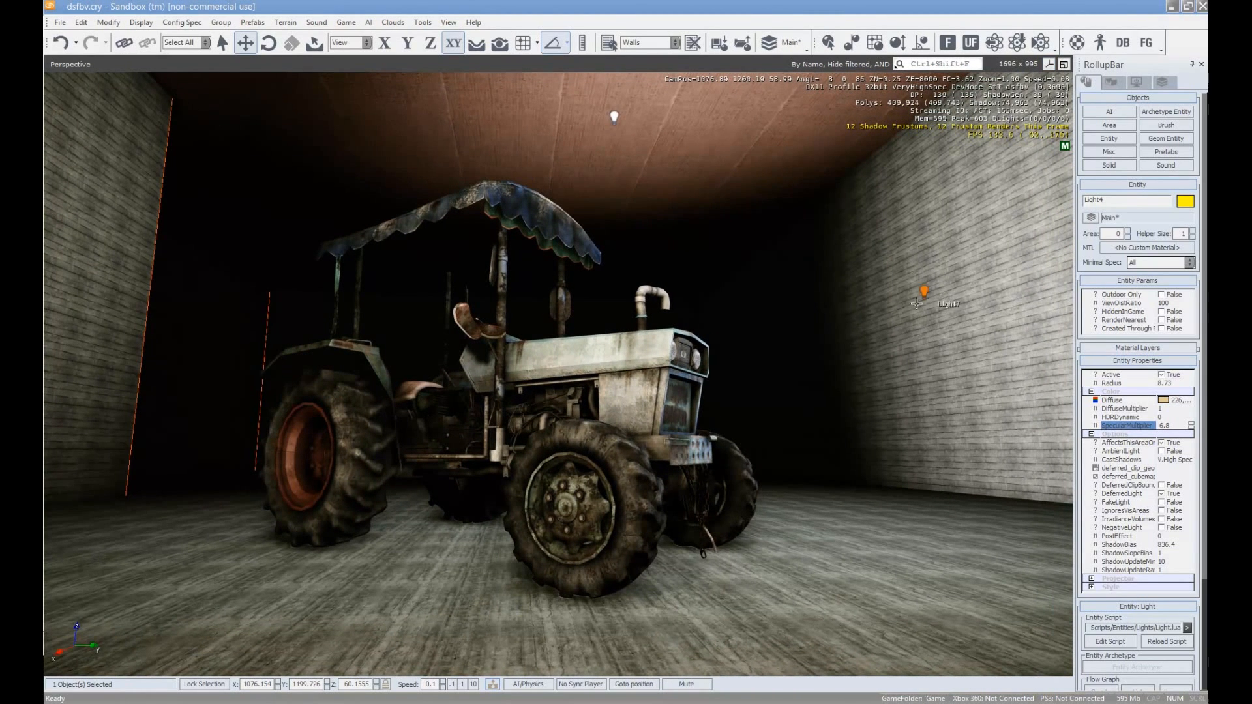
# Set Light4's HDRDynamic to 1.2
pyautogui.click(1186, 417)
pyautogui.moveTo(1190, 417); pyautogui.dragTo(1194, 408)
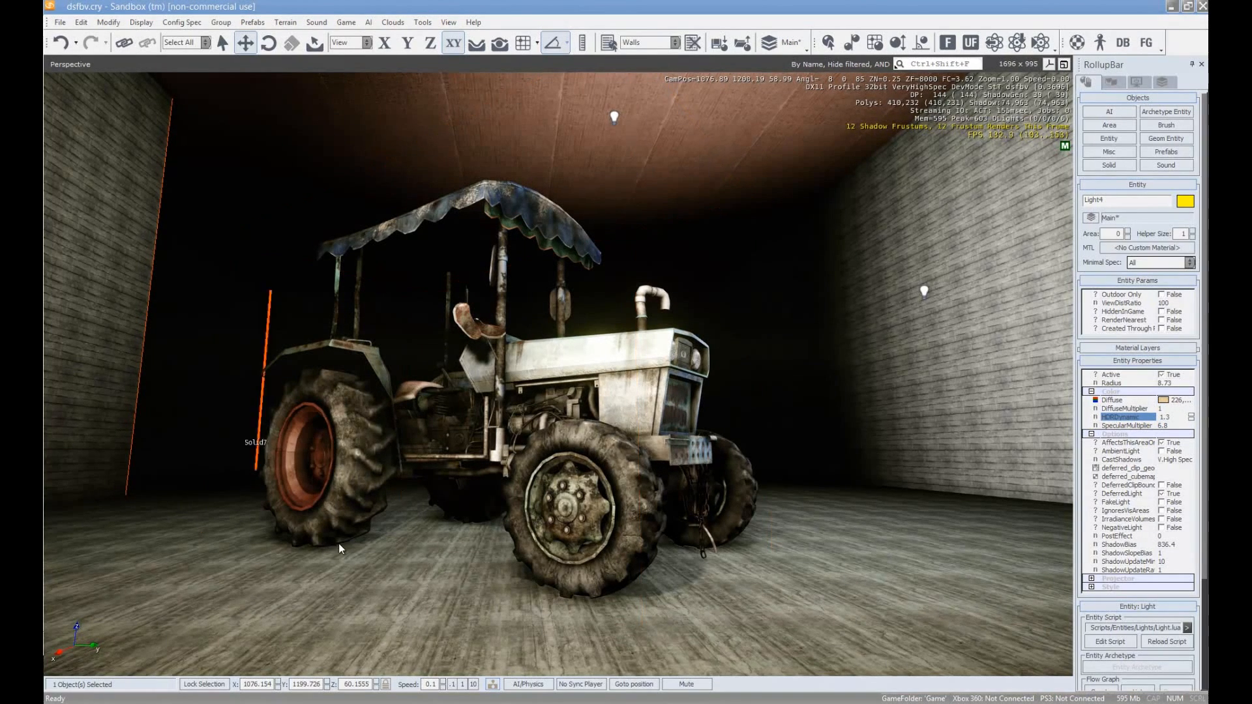
pyautogui.click(1192, 419)
pyautogui.click(1191, 419)
pyautogui.click(1192, 419)
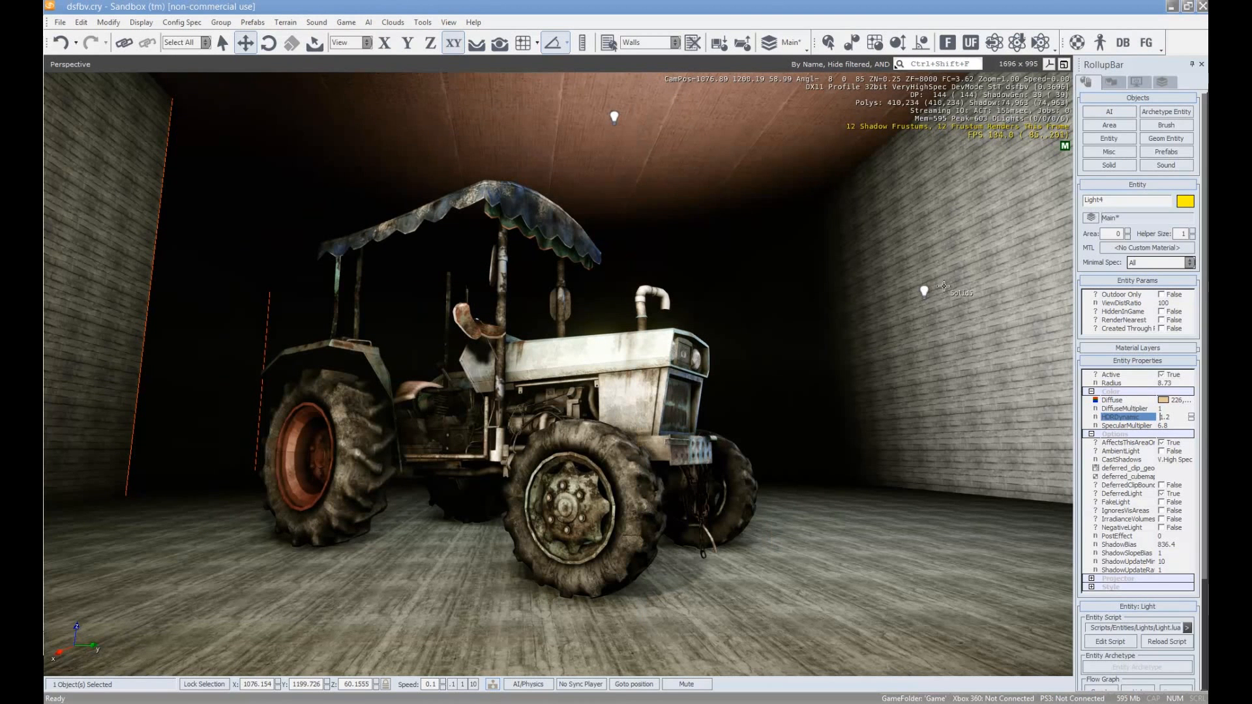
# Set Light7's diffuse colour to light blue (148, 183, 235) and move it along its X axis to about X 1073.1
pyautogui.click(942, 300)
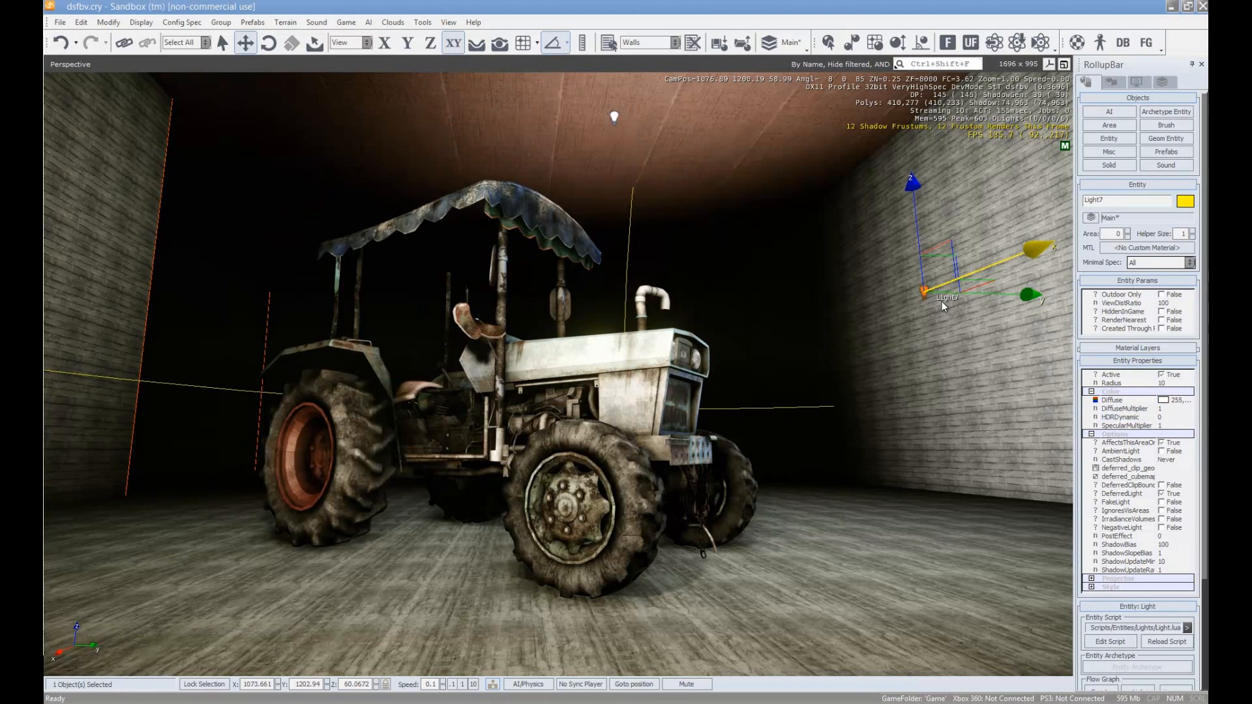
pyautogui.click(1164, 401)
pyautogui.moveTo(709, 317); pyautogui.dragTo(710, 288)
pyautogui.moveTo(642, 312); pyautogui.dragTo(629, 299)
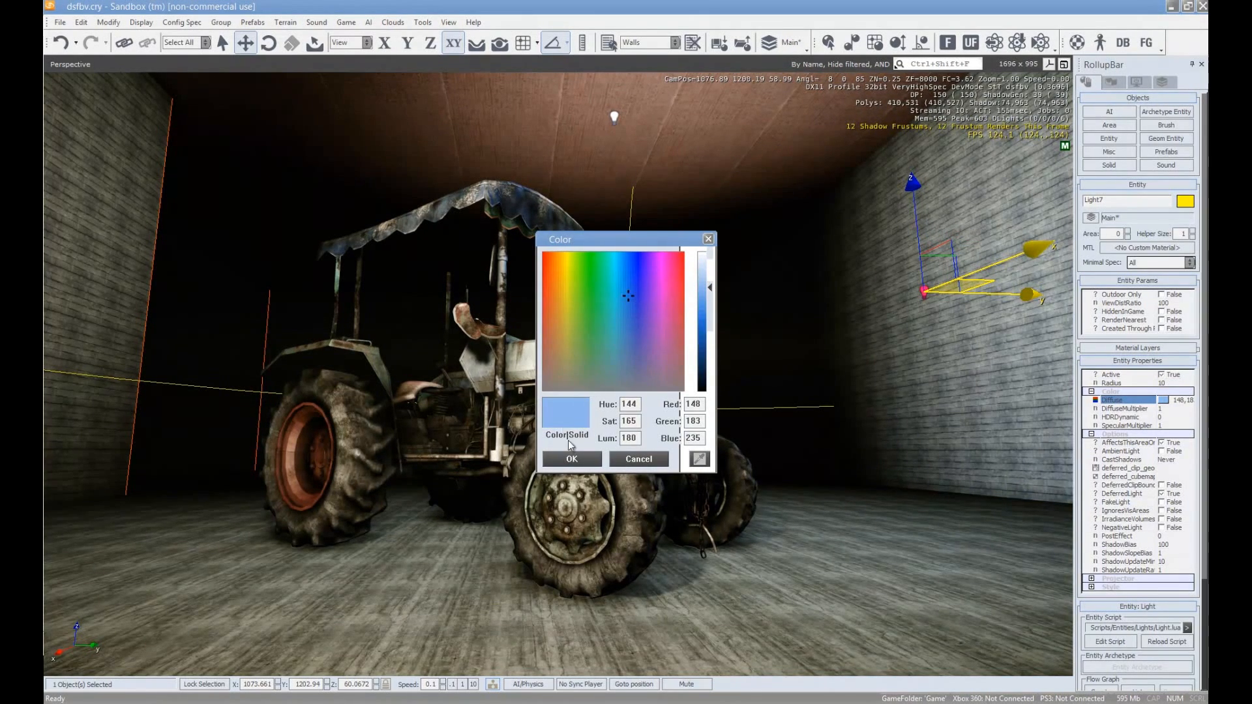
pyautogui.click(571, 458)
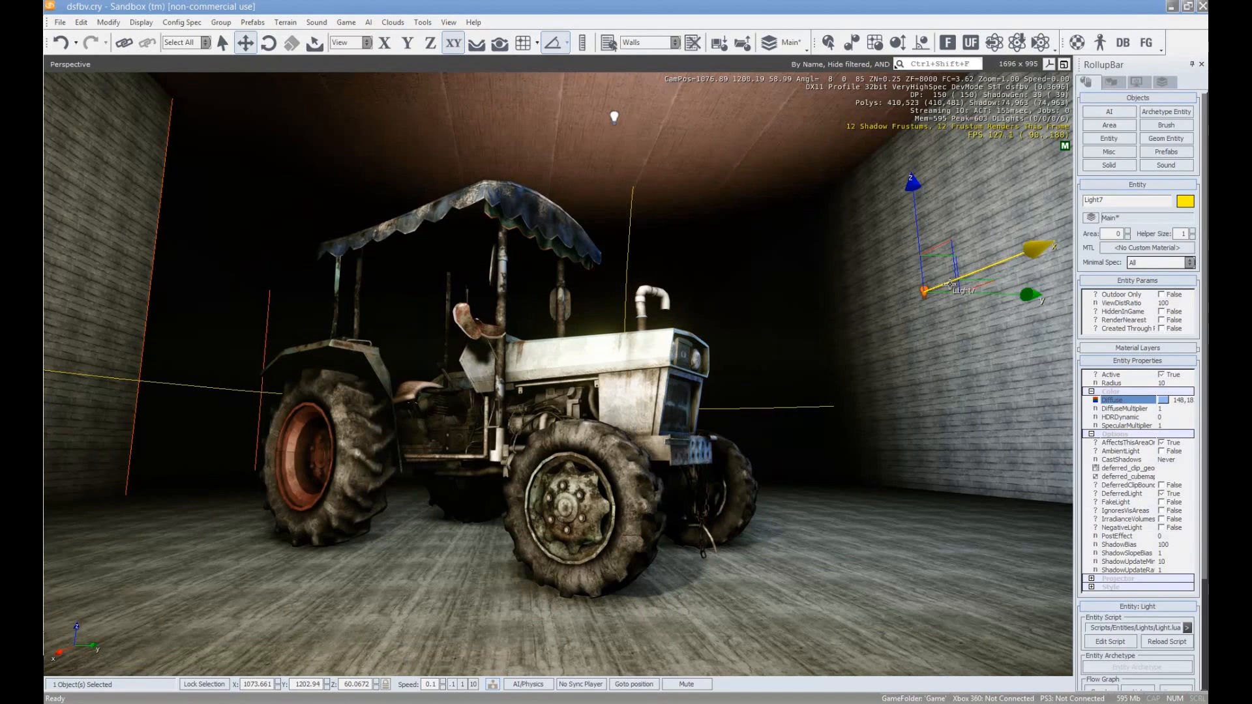
pyautogui.moveTo(969, 275); pyautogui.dragTo(891, 228)
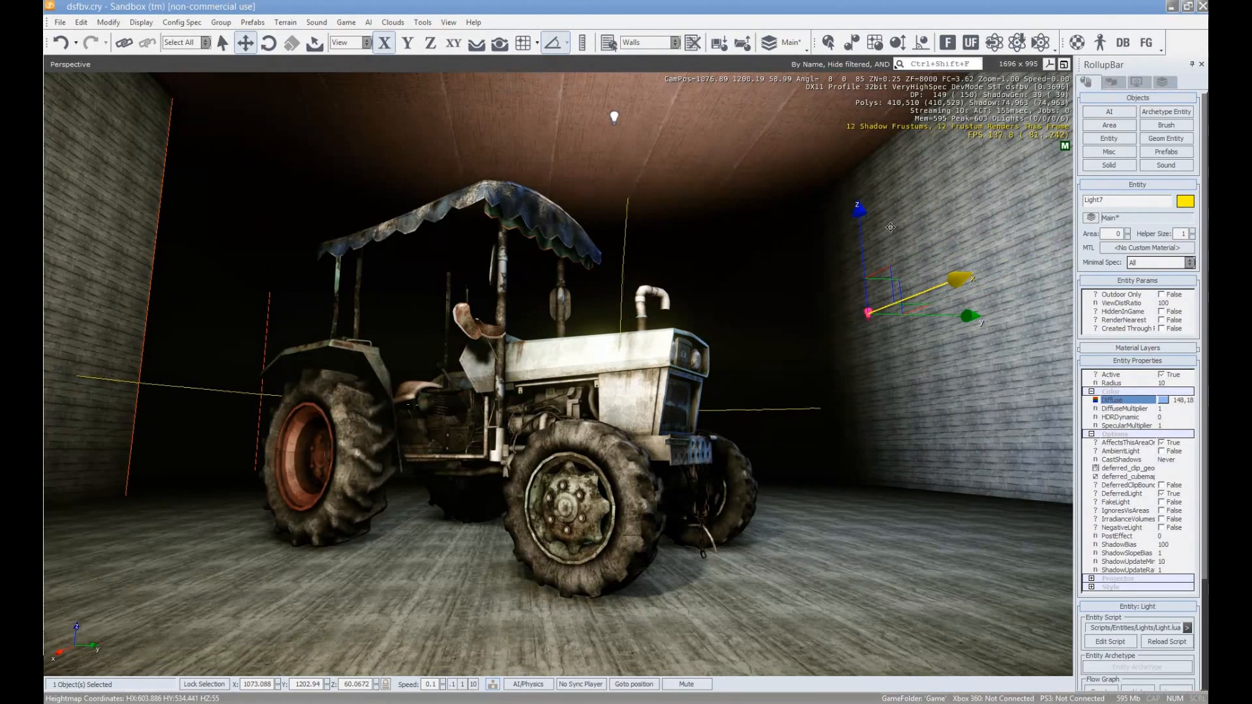
# Move Light7 further along its X axis to about X 1073.7
pyautogui.moveTo(949, 317); pyautogui.dragTo(957, 262)
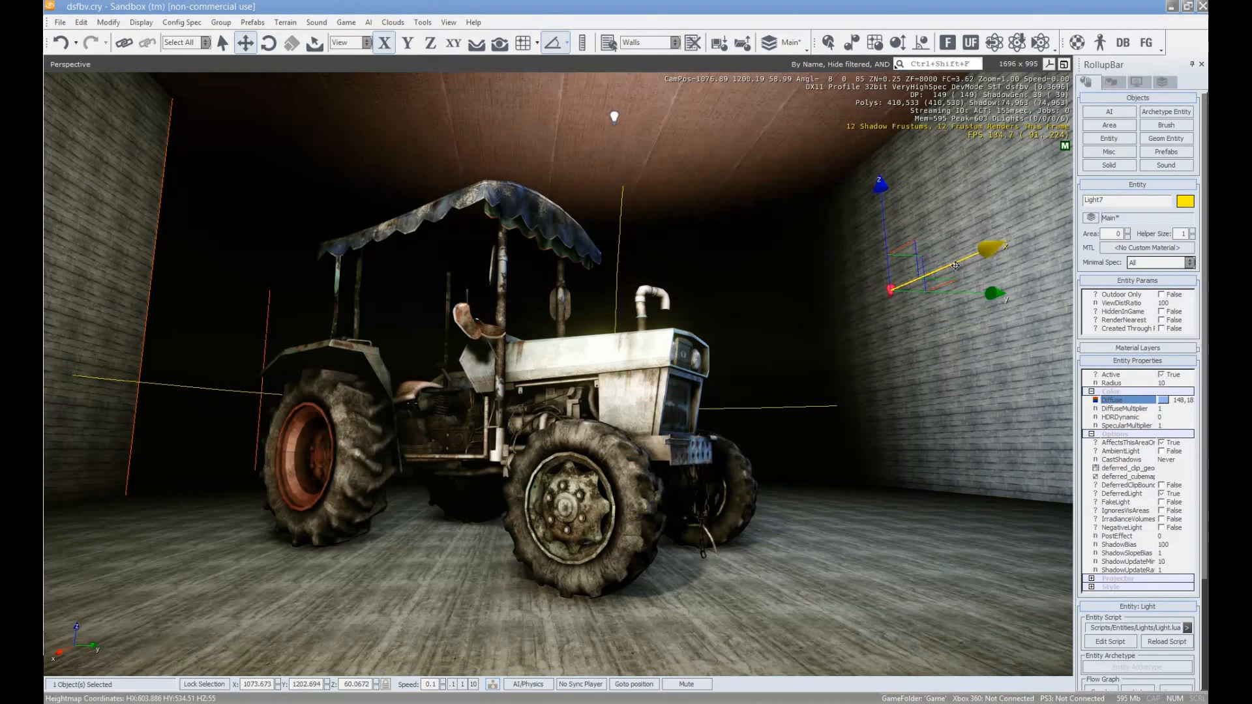
# Set the diffuse colour of Light8, near the ceiling behind the tractor, to blue (94, 157, 242)
pyautogui.click(612, 120)
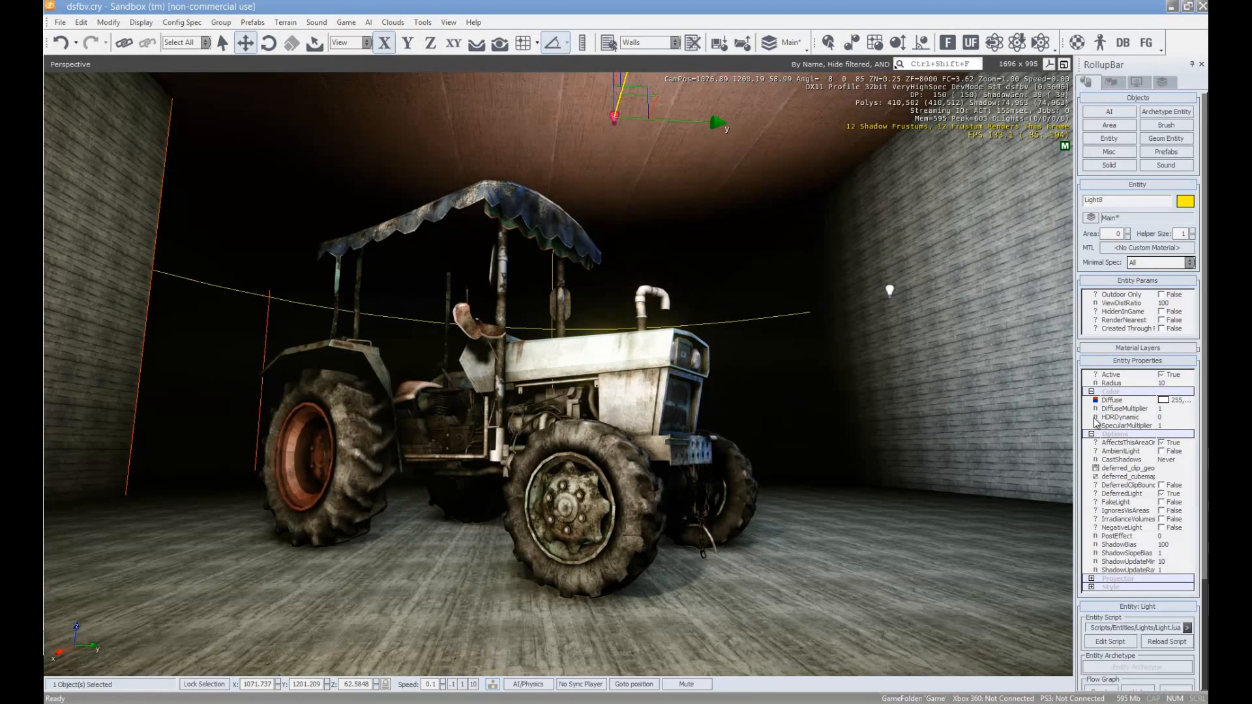
pyautogui.click(1170, 401)
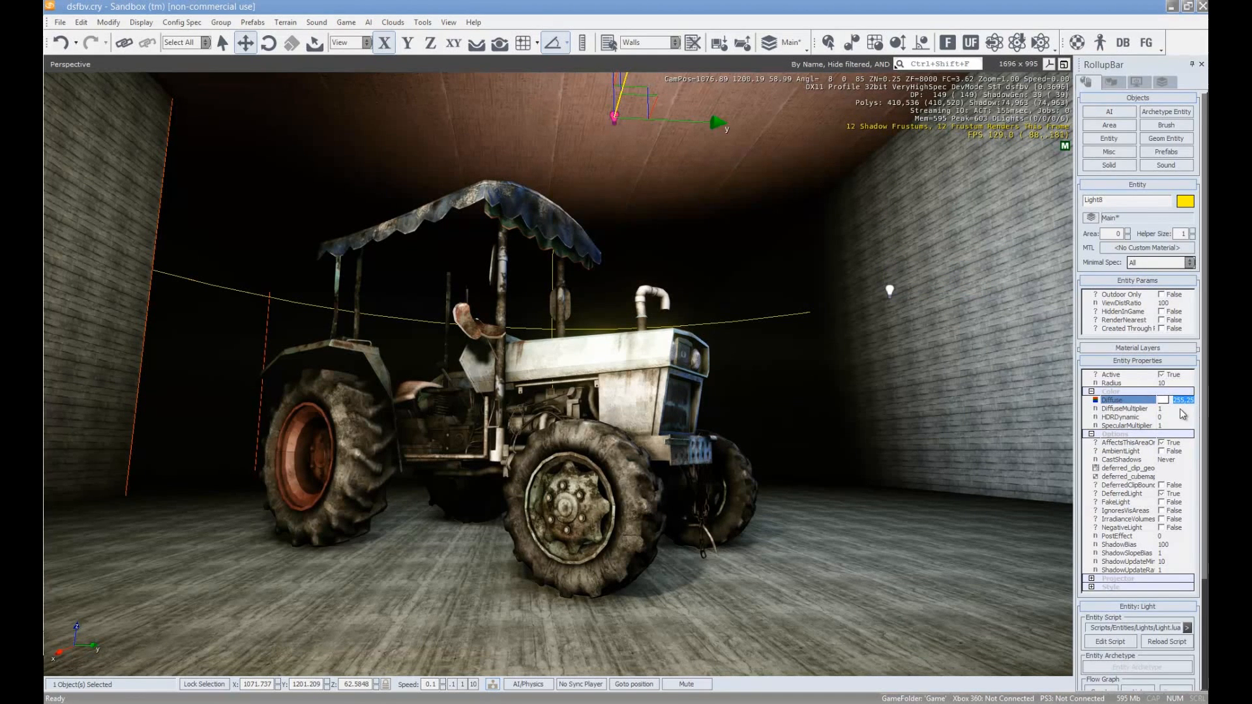
pyautogui.click(1163, 401)
pyautogui.moveTo(712, 273); pyautogui.dragTo(714, 305)
pyautogui.moveTo(630, 331); pyautogui.dragTo(627, 273)
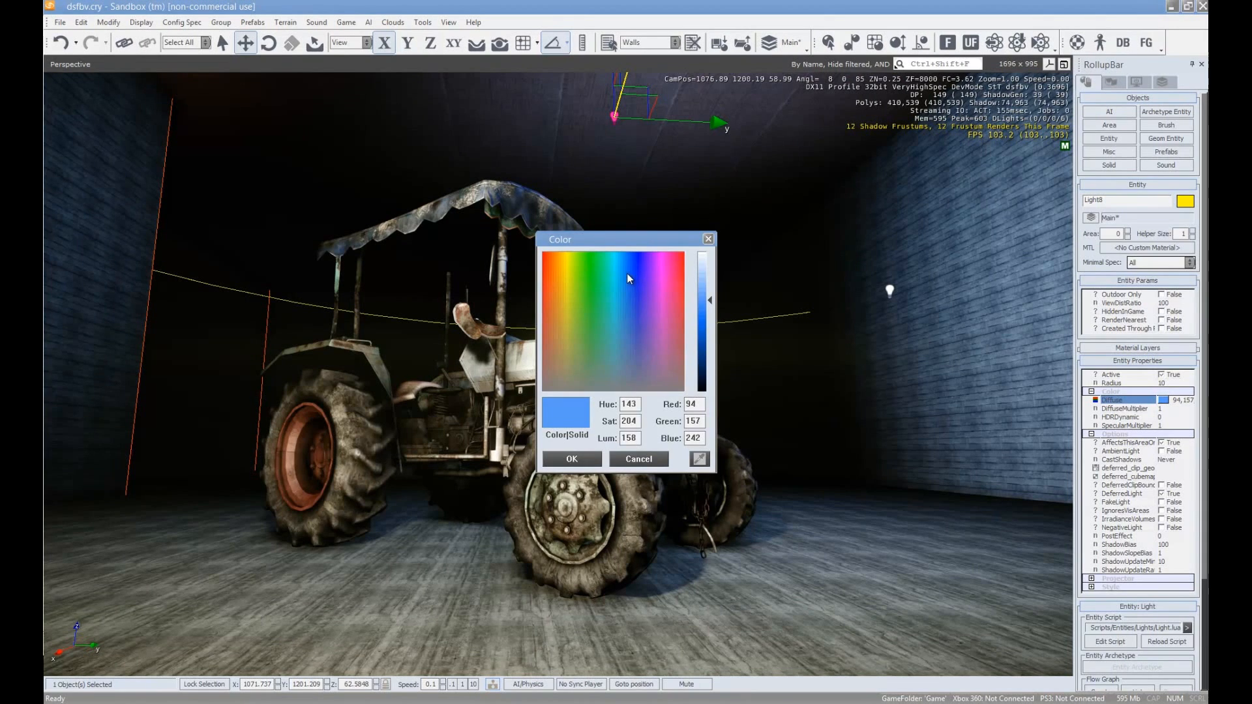
pyautogui.click(572, 458)
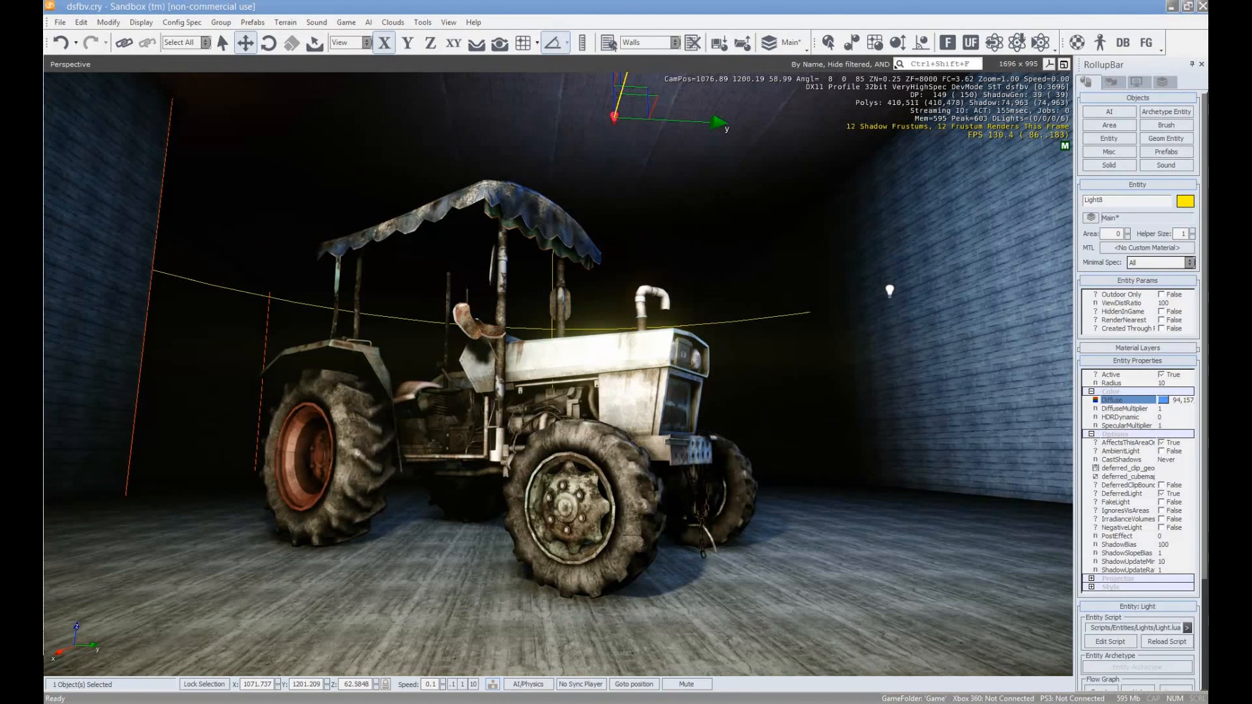
# Set Light8's SpecularMultiplier to 22.9 and its HDRDynamic to 1.2
pyautogui.click(1175, 424)
pyautogui.moveTo(1191, 426); pyautogui.dragTo(1200, 371)
pyautogui.click(1167, 417)
pyautogui.moveTo(1192, 416); pyautogui.dragTo(1198, 416)
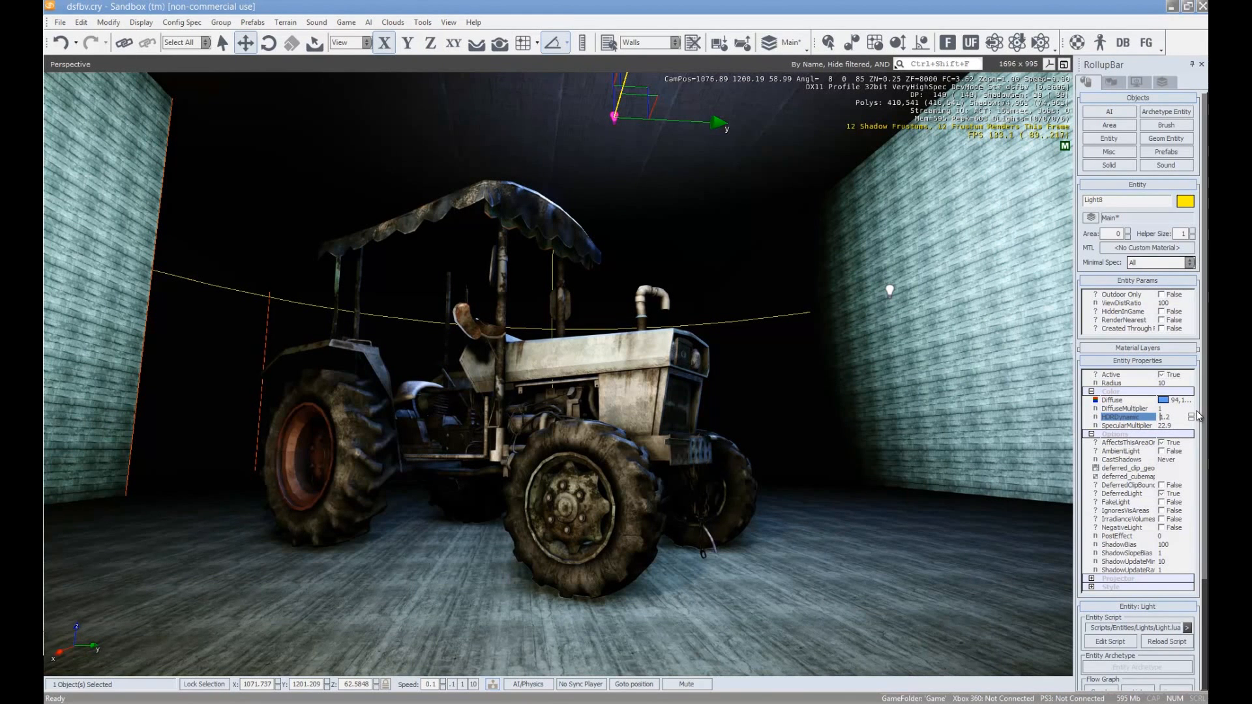
# Try V.High Spec for Light8's CastShadows and set it back to Never
pyautogui.click(1168, 460)
pyautogui.click(1178, 461)
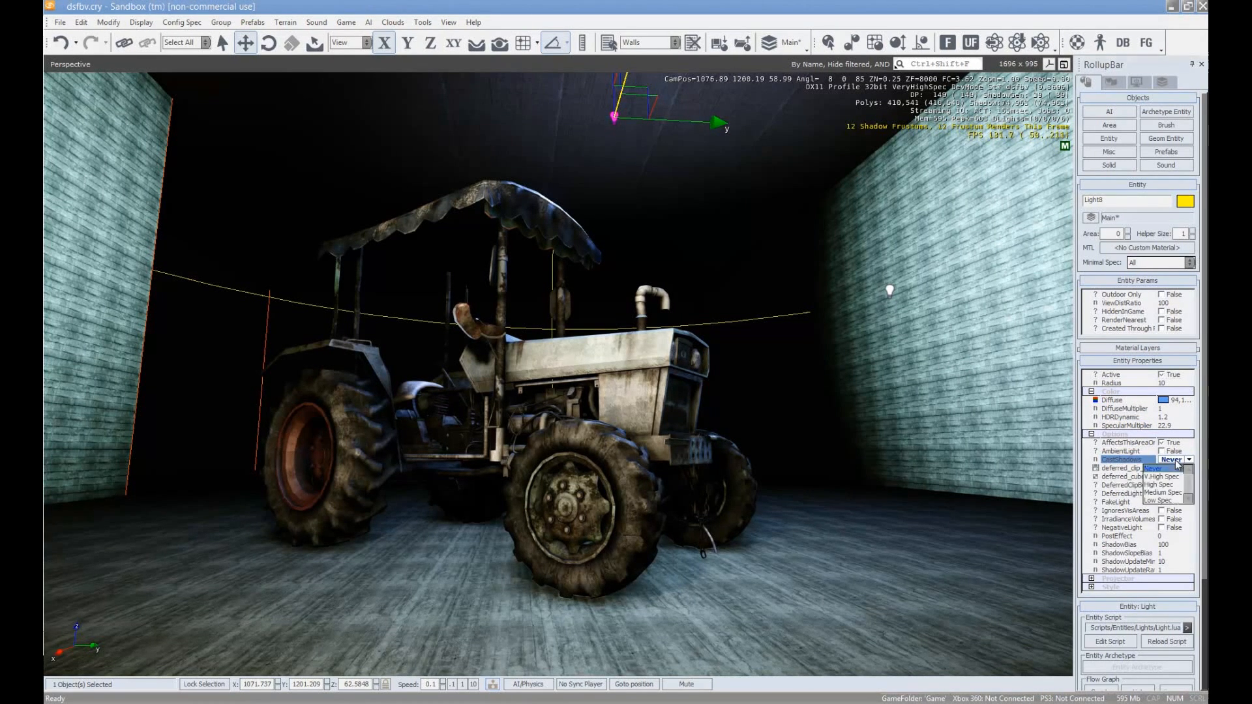
pyautogui.click(1167, 477)
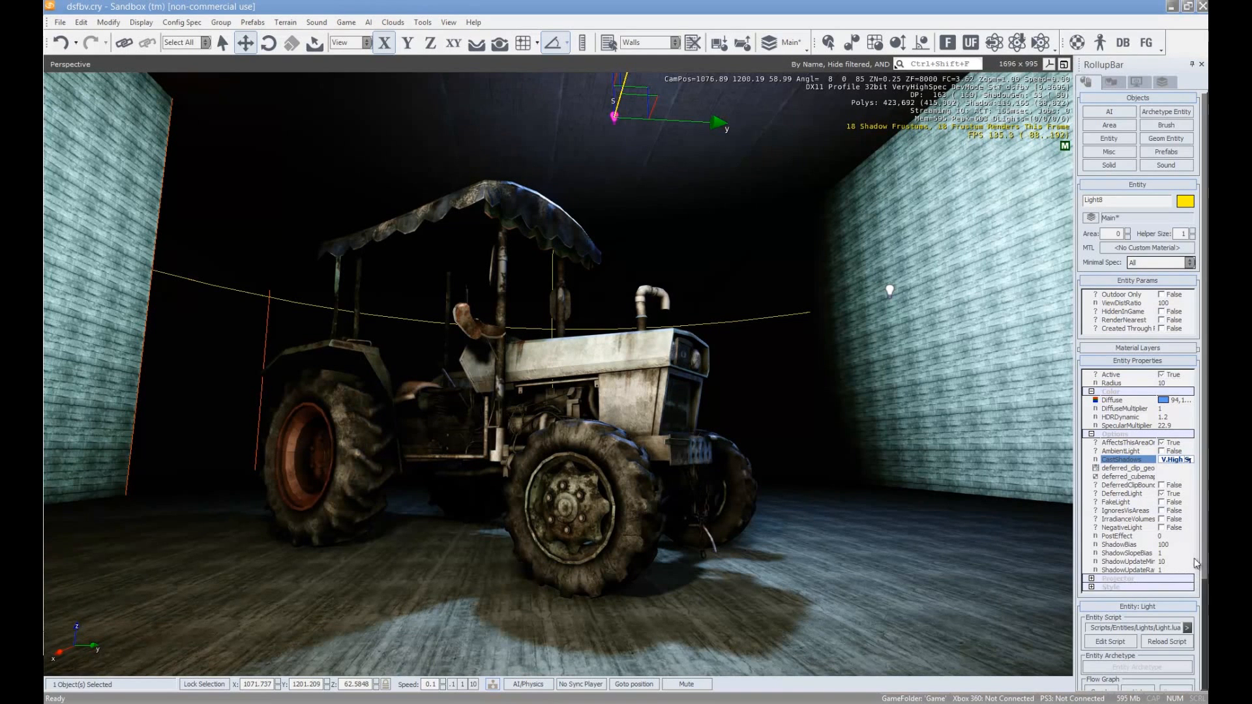
pyautogui.click(1185, 461)
pyautogui.click(1149, 468)
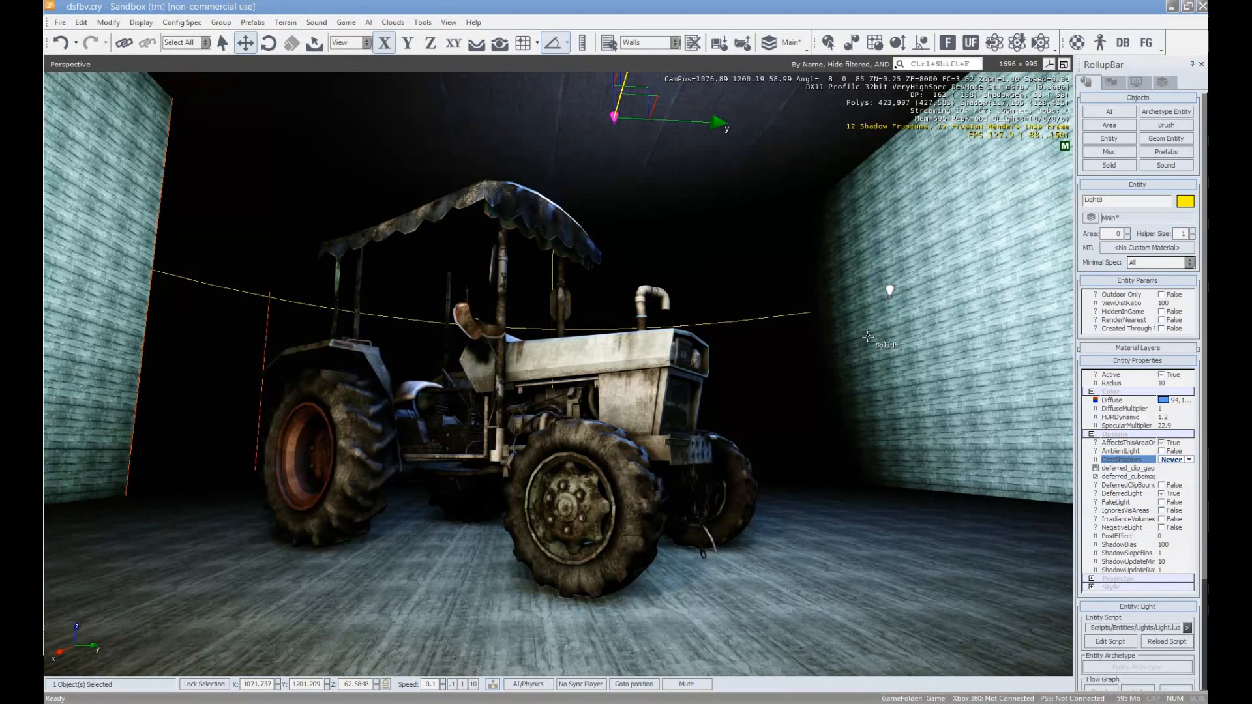
# Select Light4, check its CastShadows option, and lower the light to about Z 59.9
pyautogui.click(887, 294)
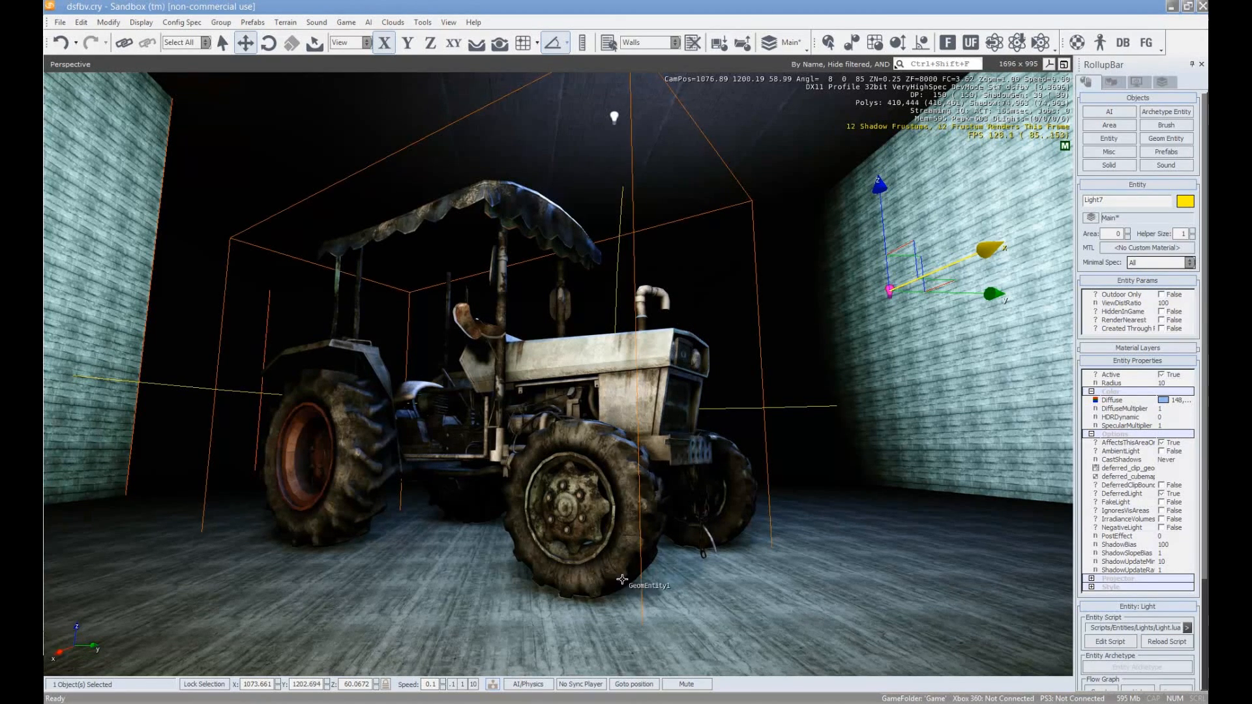
pyautogui.moveTo(428, 586); pyautogui.dragTo(432, 585, button='right')
pyautogui.moveTo(530, 481); pyautogui.dragTo(542, 240, button='right')
pyautogui.click(496, 239)
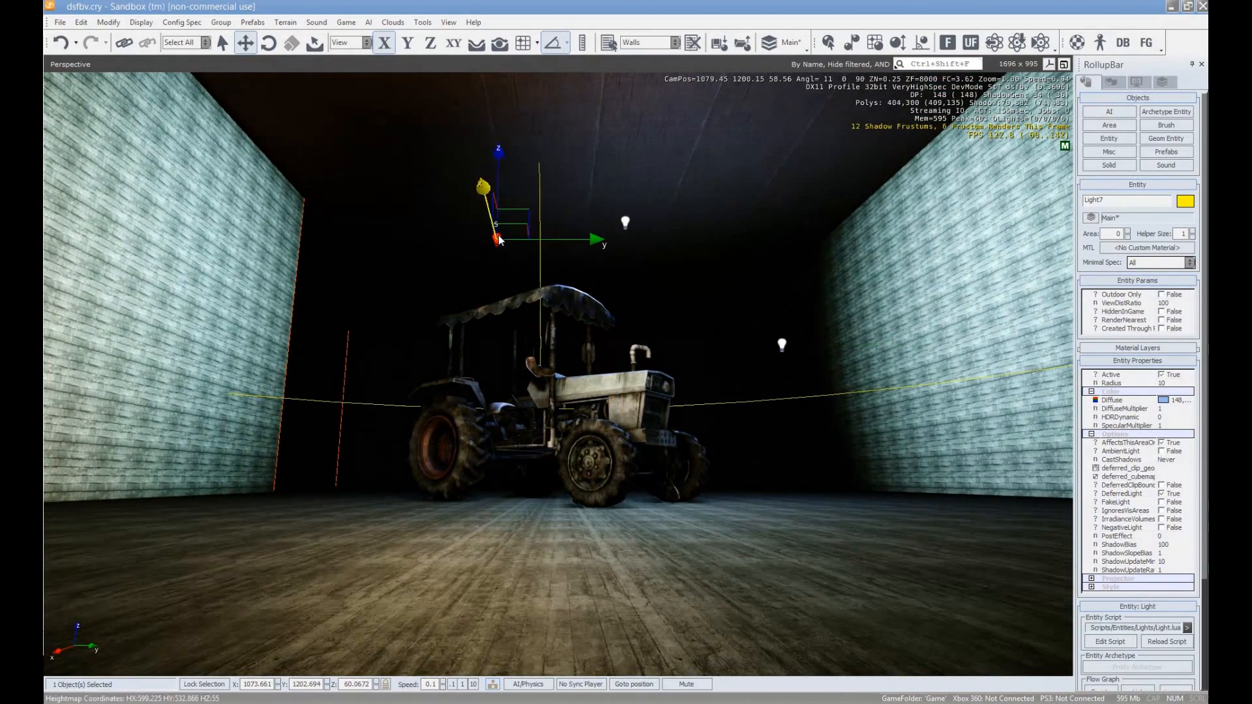
pyautogui.click(1170, 460)
pyautogui.click(1177, 461)
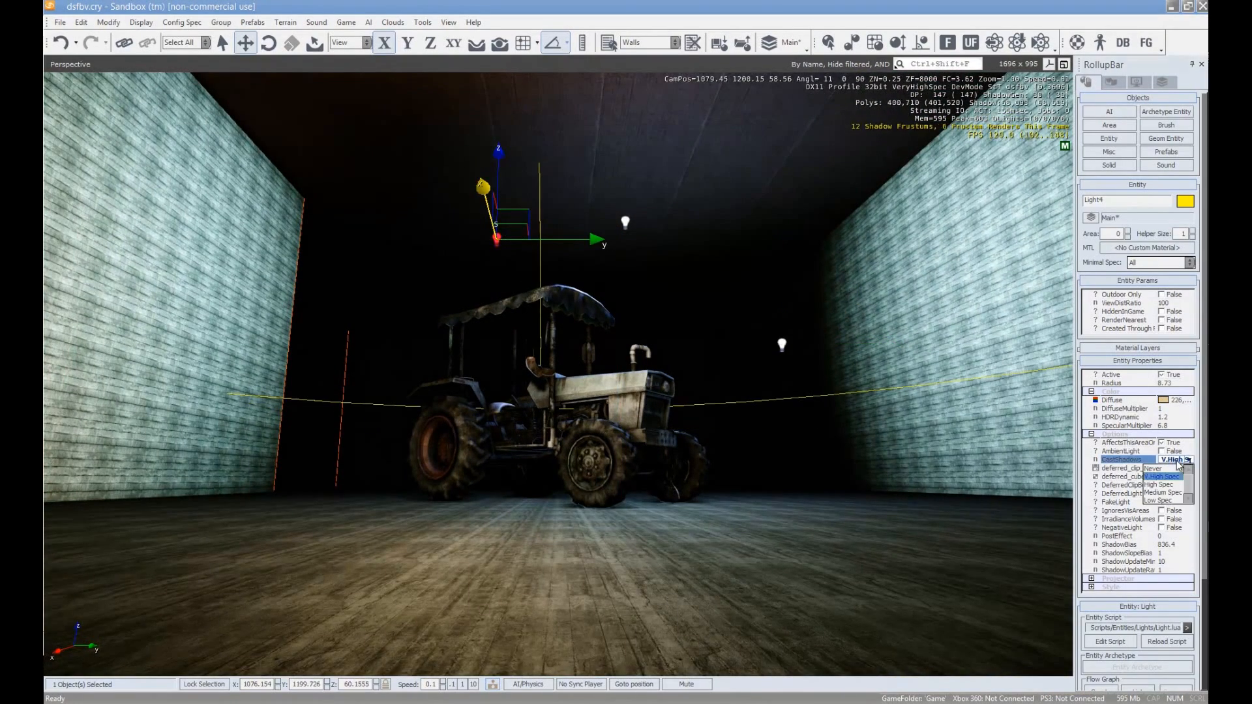
pyautogui.click(1179, 464)
pyautogui.moveTo(737, 503); pyautogui.dragTo(476, 156, button='right')
pyautogui.moveTo(437, 79); pyautogui.dragTo(422, 135)
# Clone Light4 and place the copy in front of the tractor at about X 1077.6, Y 1200.0, Z 59.0
pyautogui.hotkey('ctrl', 'c')
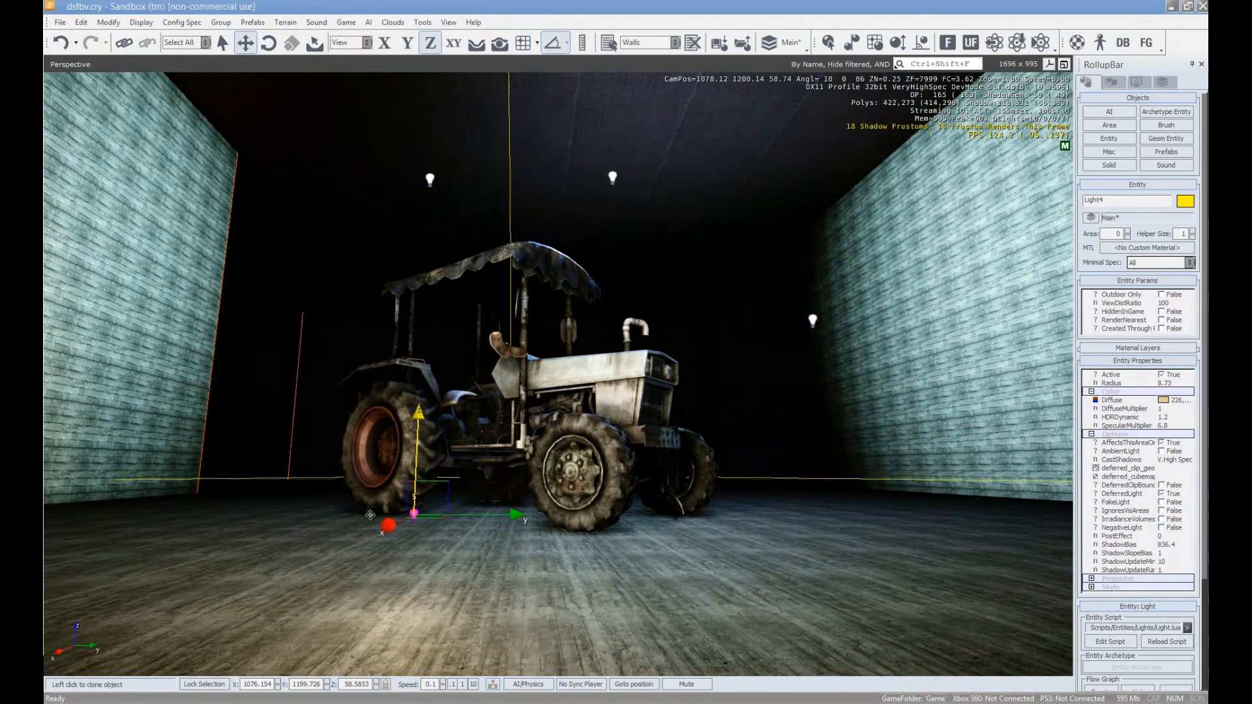
pyautogui.click(439, 485)
pyautogui.moveTo(439, 485); pyautogui.dragTo(345, 484)
pyautogui.moveTo(345, 484); pyautogui.dragTo(360, 478, button='right')
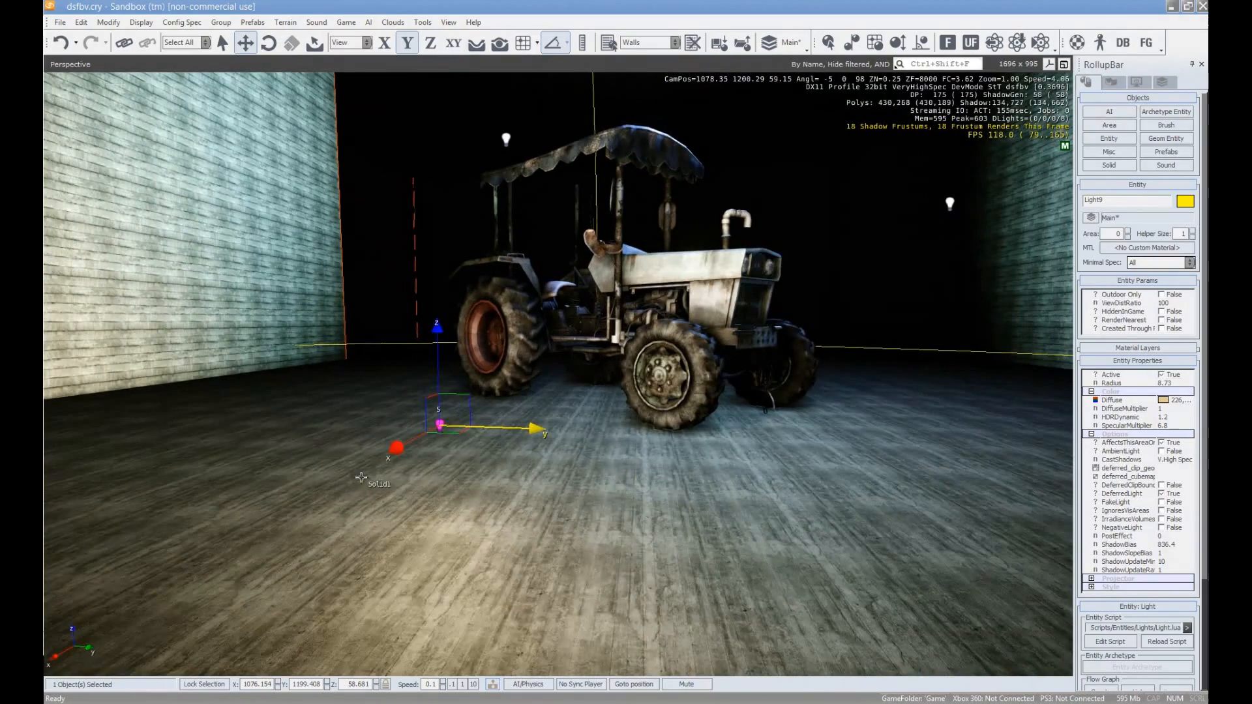
pyautogui.moveTo(449, 436); pyautogui.dragTo(500, 306)
pyautogui.press('3')
pyautogui.moveTo(531, 351); pyautogui.dragTo(535, 437)
pyautogui.press('w')
pyautogui.moveTo(578, 441); pyautogui.dragTo(575, 443, button='right')
pyautogui.press('s')
# Set Light9's HDRDynamic to 0.2 and change its diffuse colour to a pale blue
pyautogui.click(1173, 418)
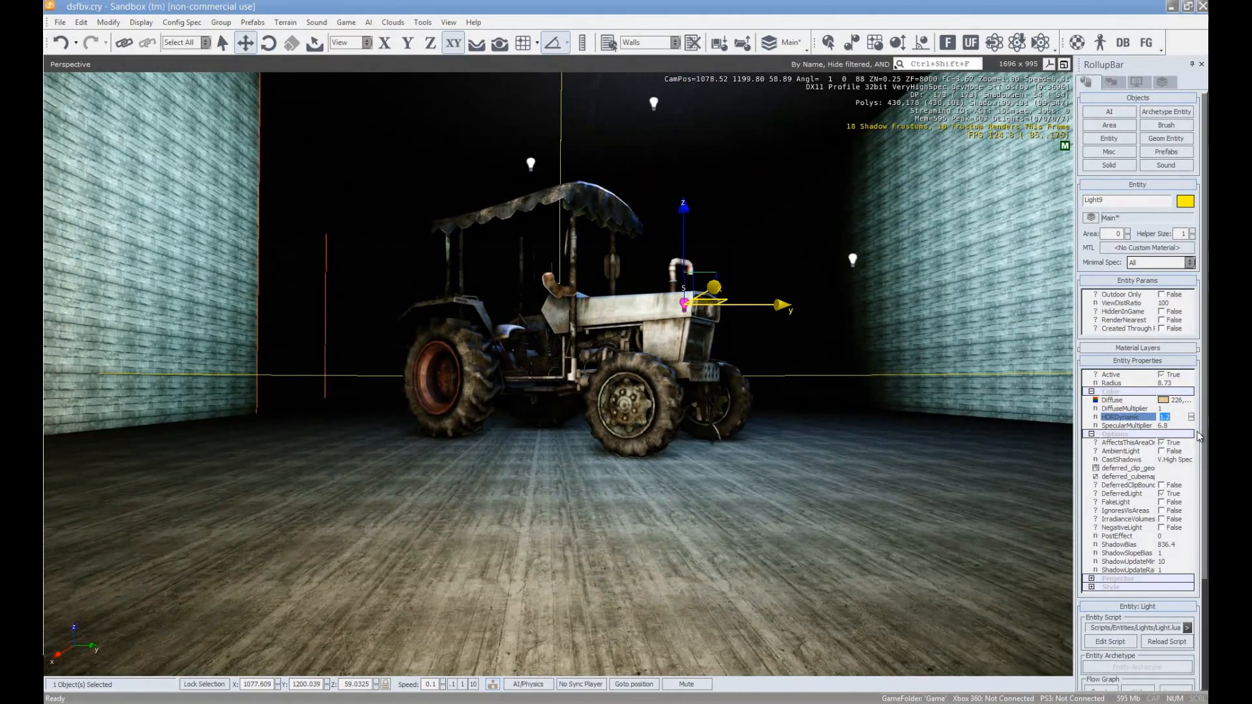
pyautogui.moveTo(1192, 418)
pyautogui.mouseDown()
pyautogui.moveTo(1194, 438)
pyautogui.moveTo(1193, 424)
pyautogui.mouseUp()
pyautogui.click(1173, 400)
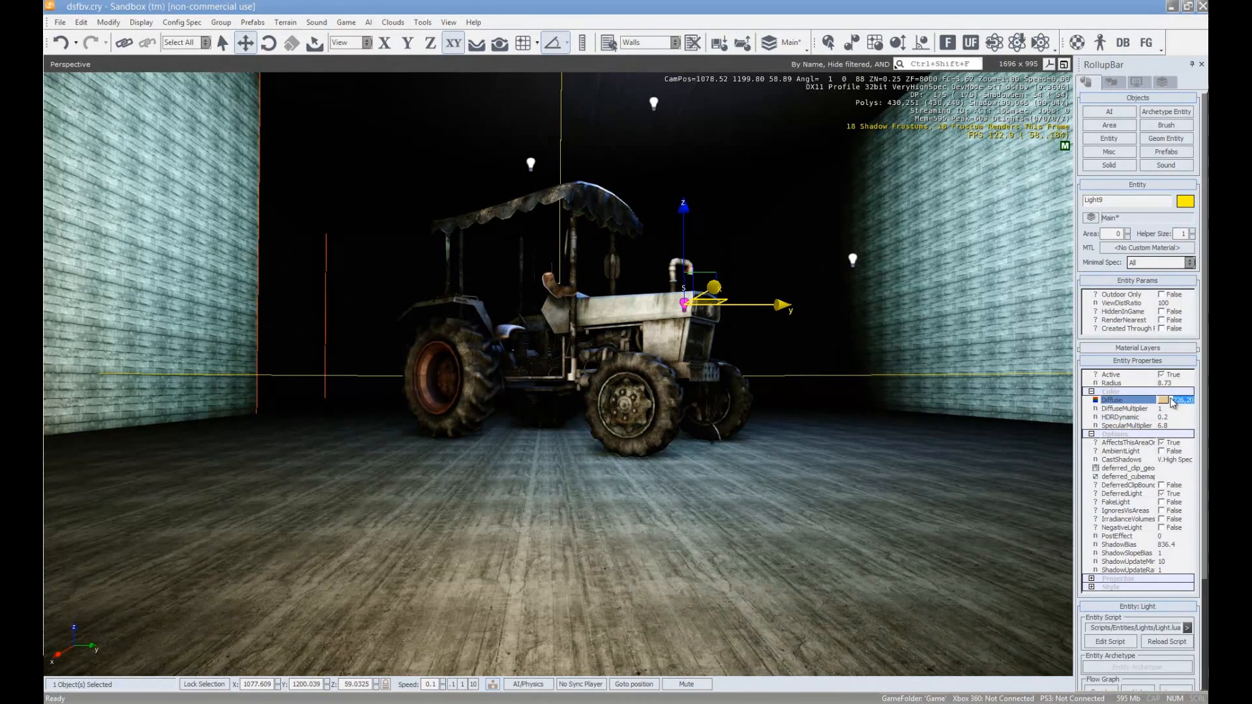
pyautogui.click(1162, 400)
pyautogui.moveTo(575, 322); pyautogui.dragTo(631, 315)
pyautogui.click(572, 459)
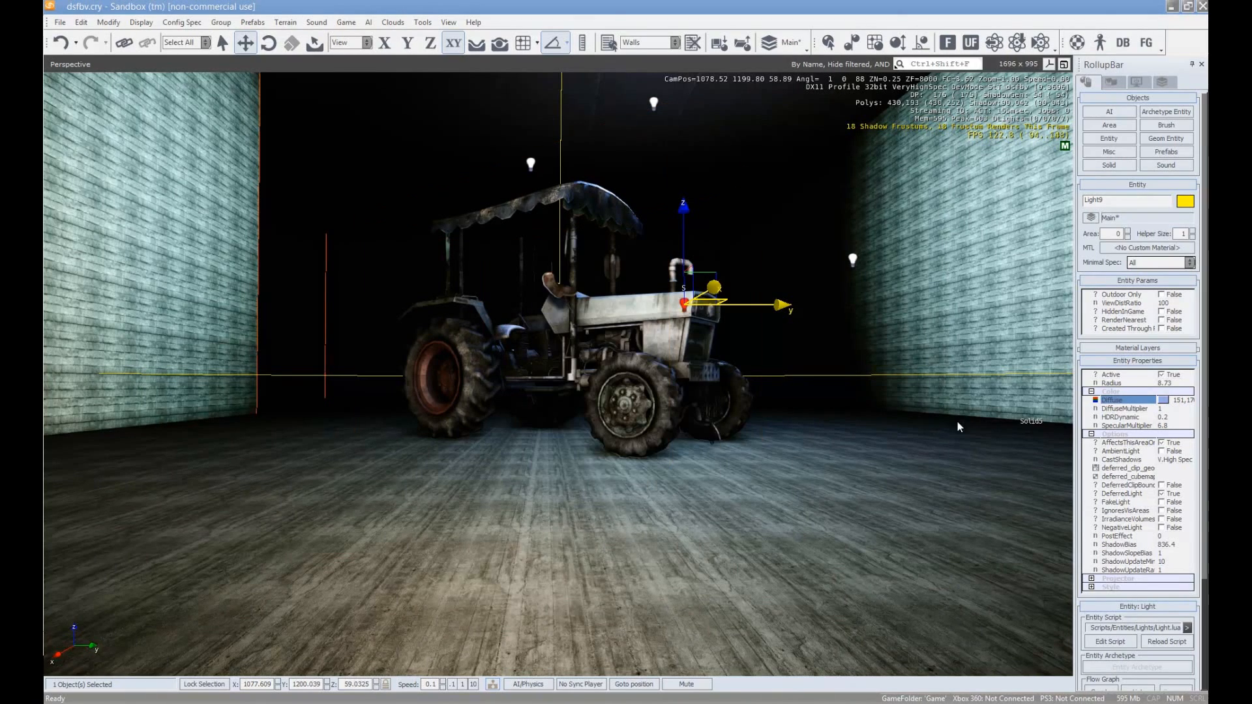
# Set Light9's SpecularMultiplier to 8.9
pyautogui.click(1172, 418)
pyautogui.click(1173, 425)
pyautogui.moveTo(1192, 426); pyautogui.dragTo(1194, 462)
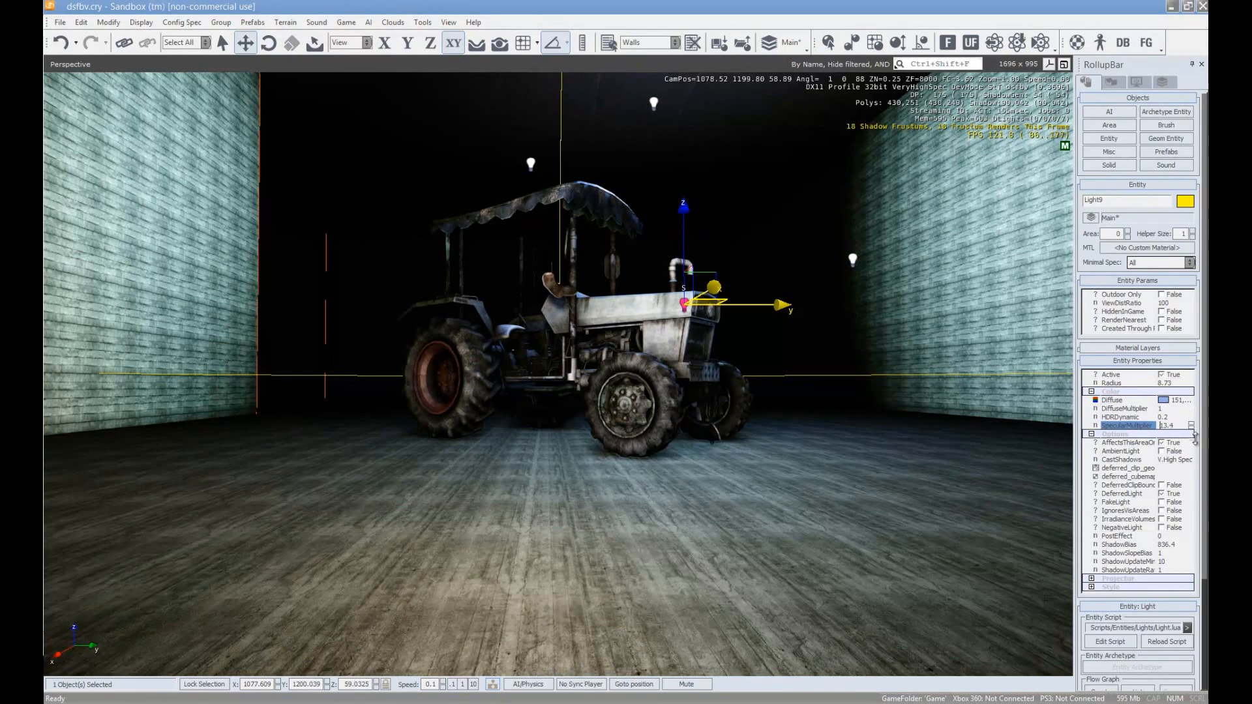
# Darken Light9's diffuse colour to deep blue (12, 79, 152)
pyautogui.click(1166, 401)
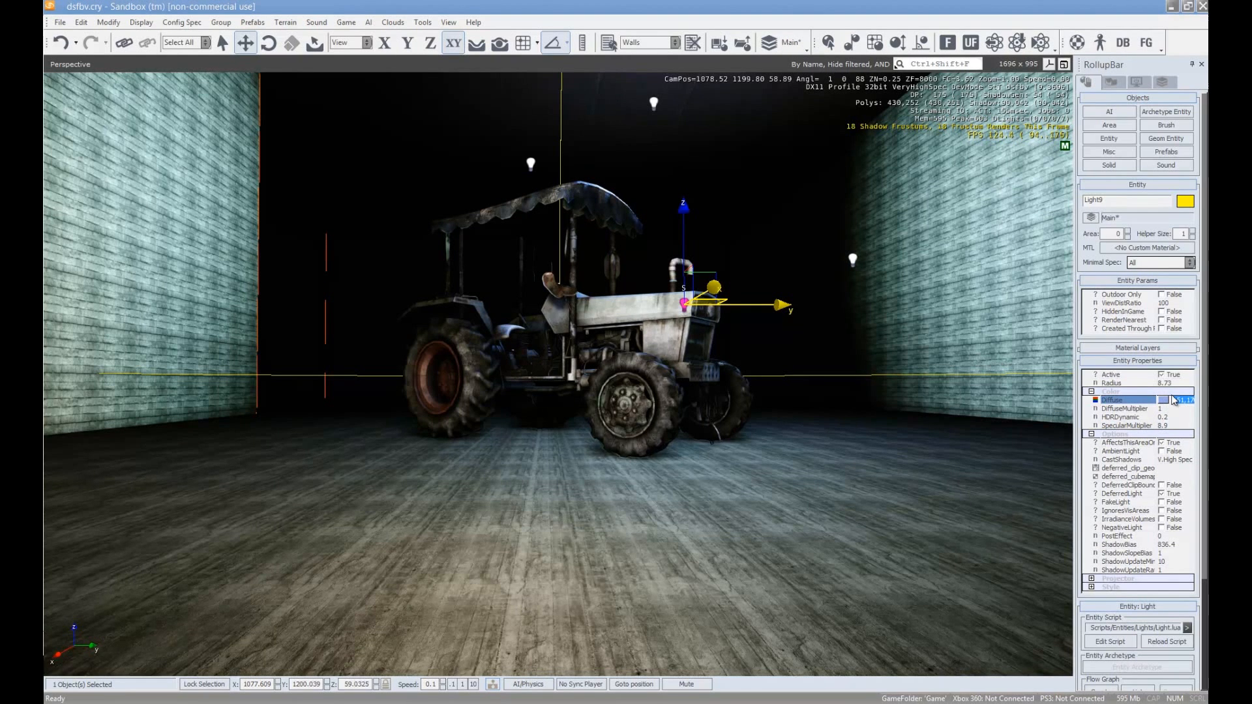
pyautogui.click(1166, 401)
pyautogui.moveTo(705, 293); pyautogui.dragTo(709, 357)
pyautogui.moveTo(643, 335); pyautogui.dragTo(627, 276)
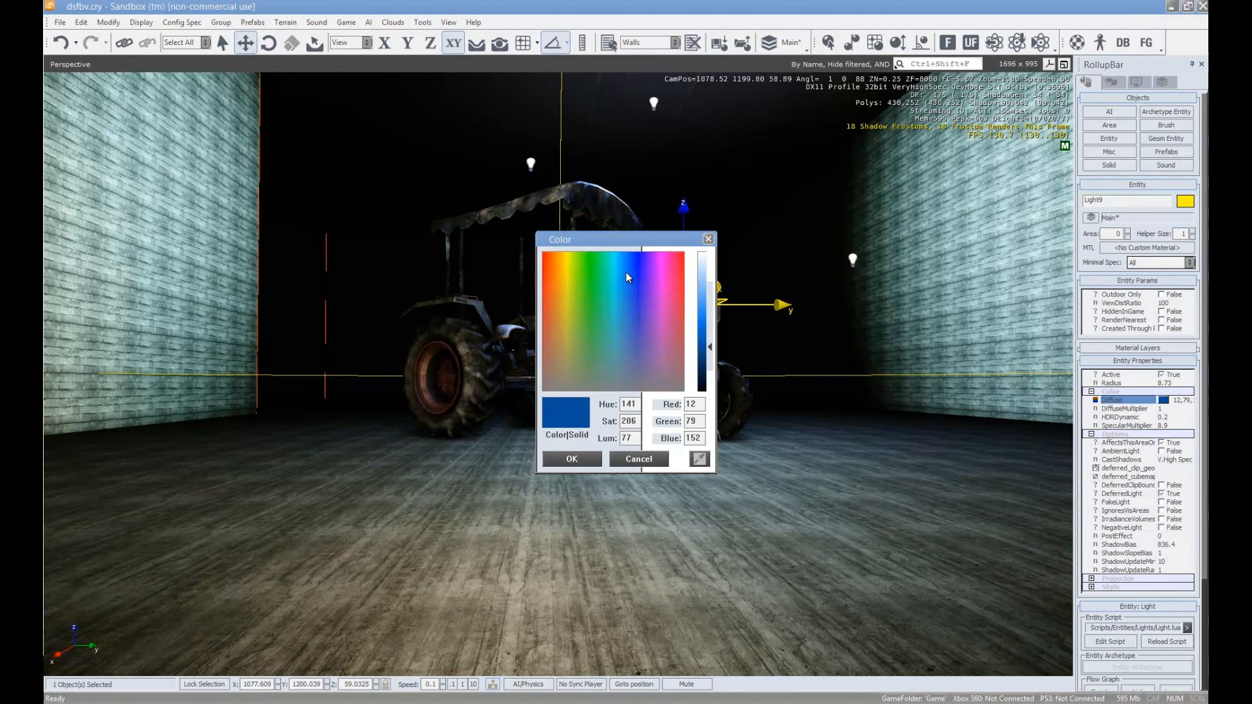
pyautogui.click(571, 461)
# Set Light4's DiffuseMultiplier to 1.7 and raise its SpecularMultiplier for stronger highlights on the tractor
pyautogui.moveTo(624, 436); pyautogui.dragTo(622, 437, button='right')
pyautogui.press('w')
pyautogui.press('s')
pyautogui.press('d')
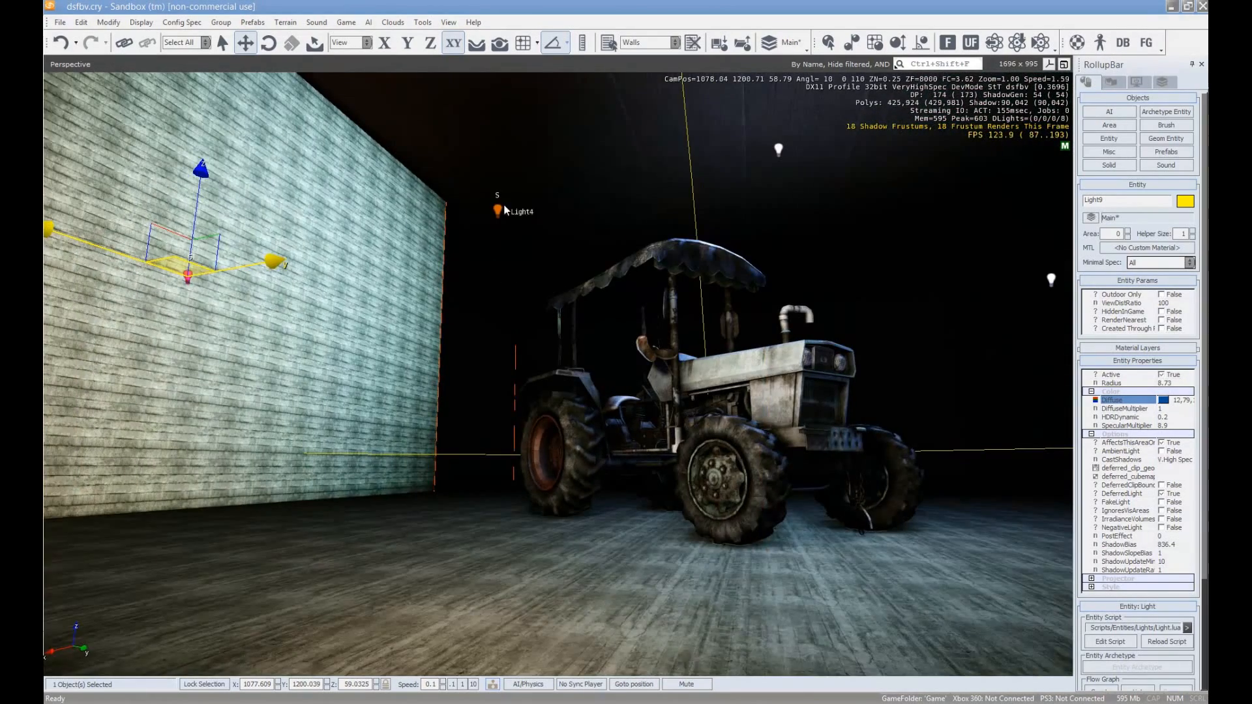
pyautogui.click(503, 210)
pyautogui.moveTo(595, 334); pyautogui.dragTo(595, 334, button='right')
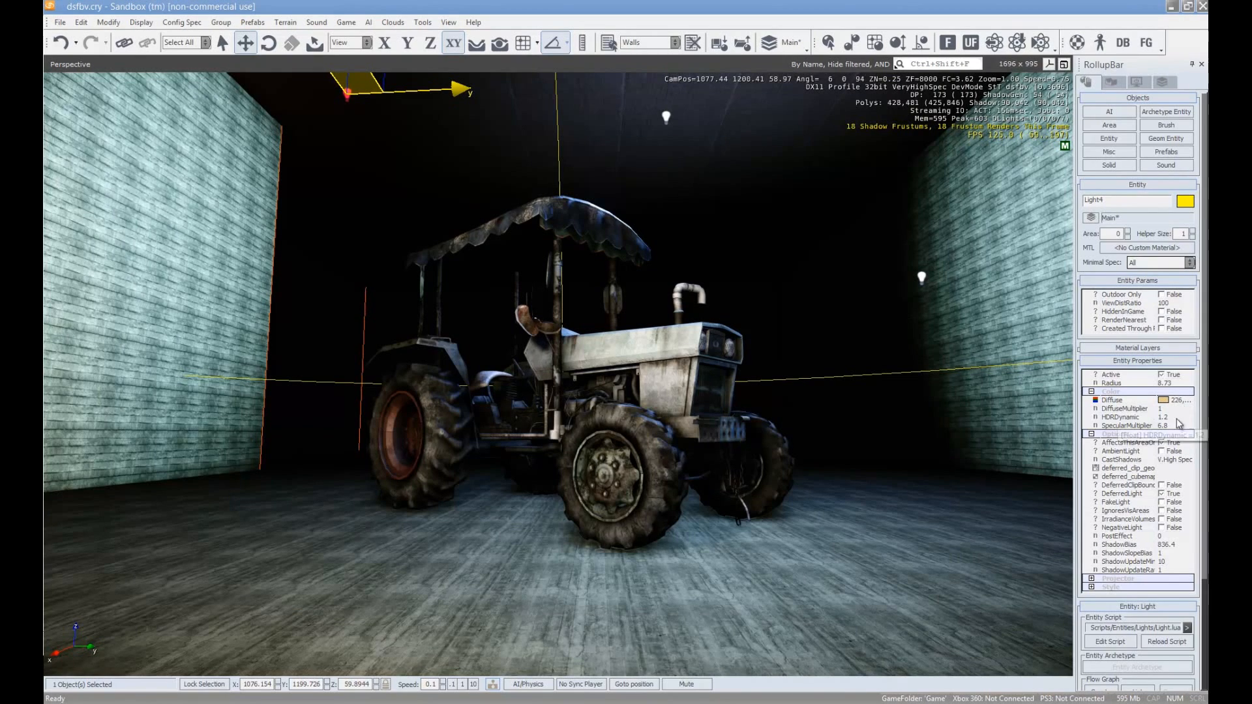
pyautogui.click(1184, 409)
pyautogui.moveTo(1191, 409); pyautogui.dragTo(1193, 401)
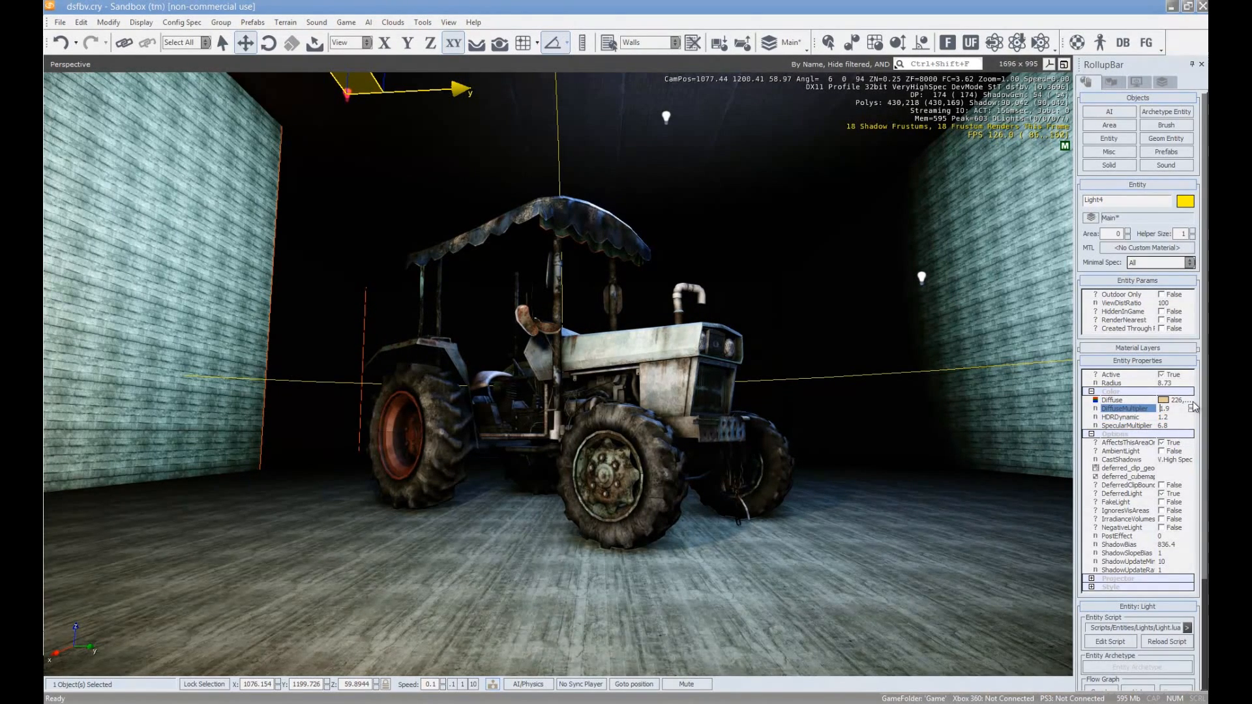
pyautogui.click(1164, 426)
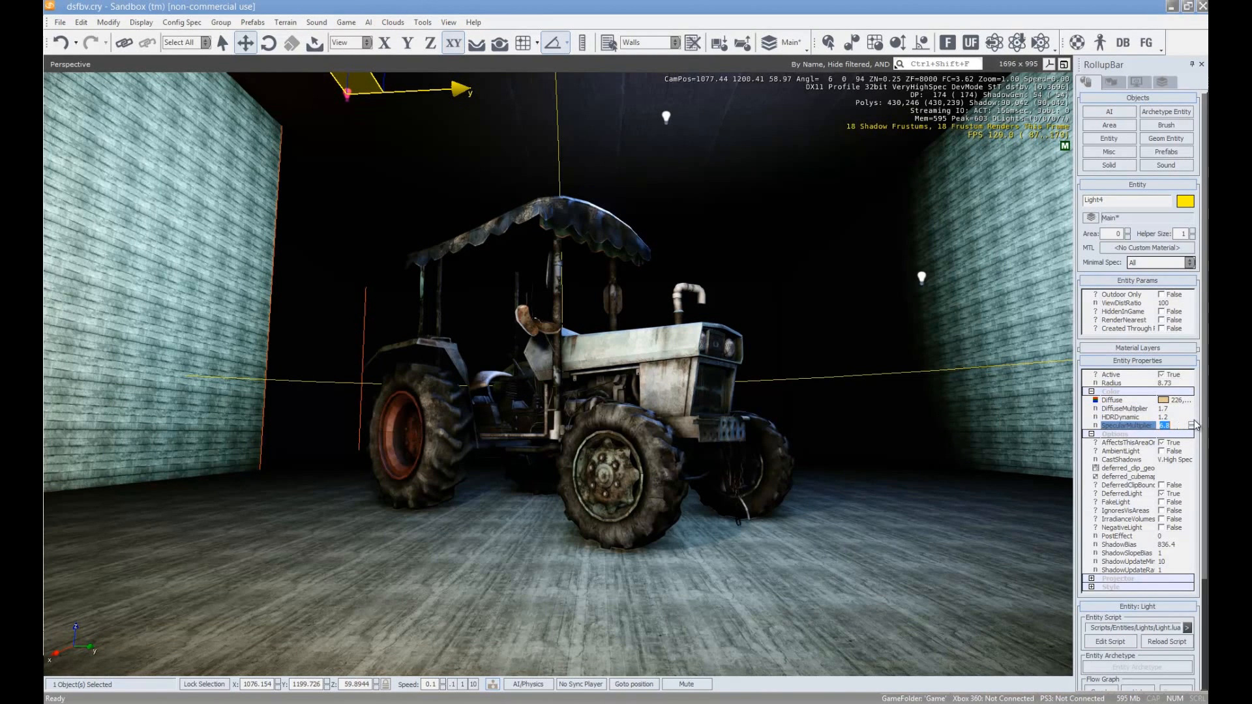
pyautogui.moveTo(1193, 433); pyautogui.dragTo(1196, 414)
pyautogui.click(1183, 417)
pyautogui.moveTo(737, 442); pyautogui.dragTo(737, 443, button='right')
# Set Light7's SpecularMultiplier to 6.7 and its DiffuseMultiplier to 15.5
pyautogui.click(894, 309)
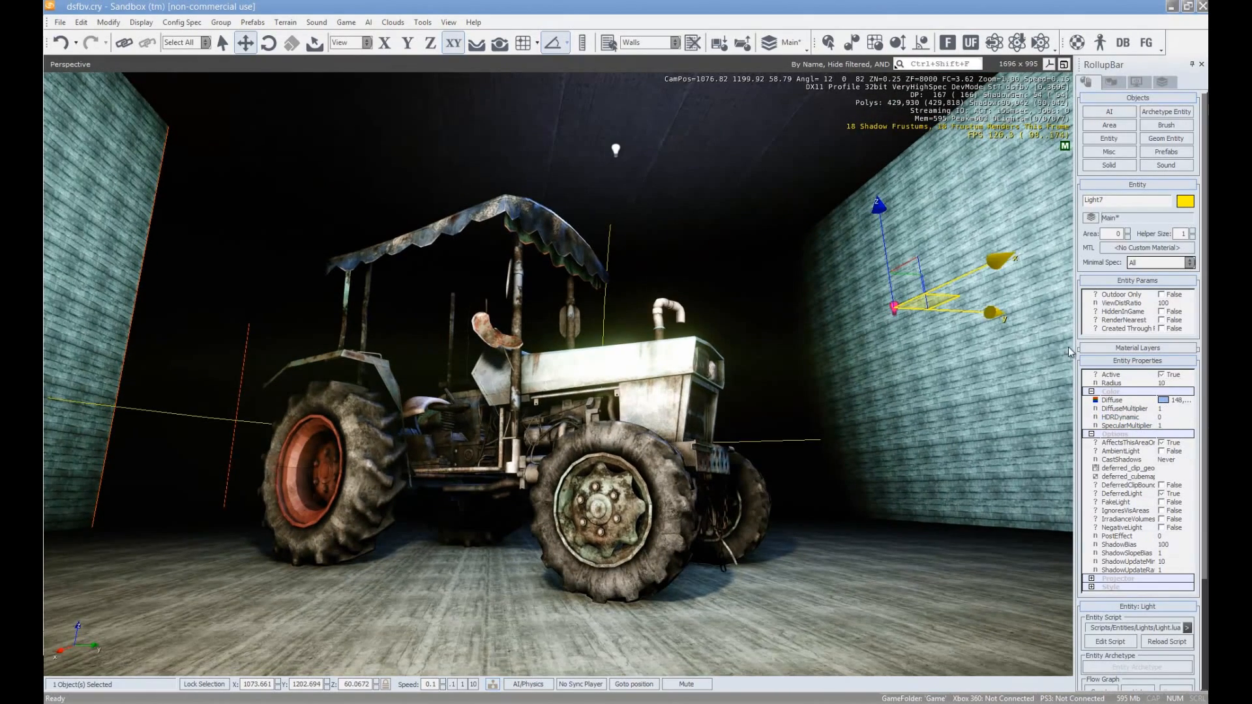
pyautogui.click(1188, 410)
pyautogui.click(1181, 426)
pyautogui.moveTo(1193, 426); pyautogui.dragTo(1188, 373)
pyautogui.click(1176, 409)
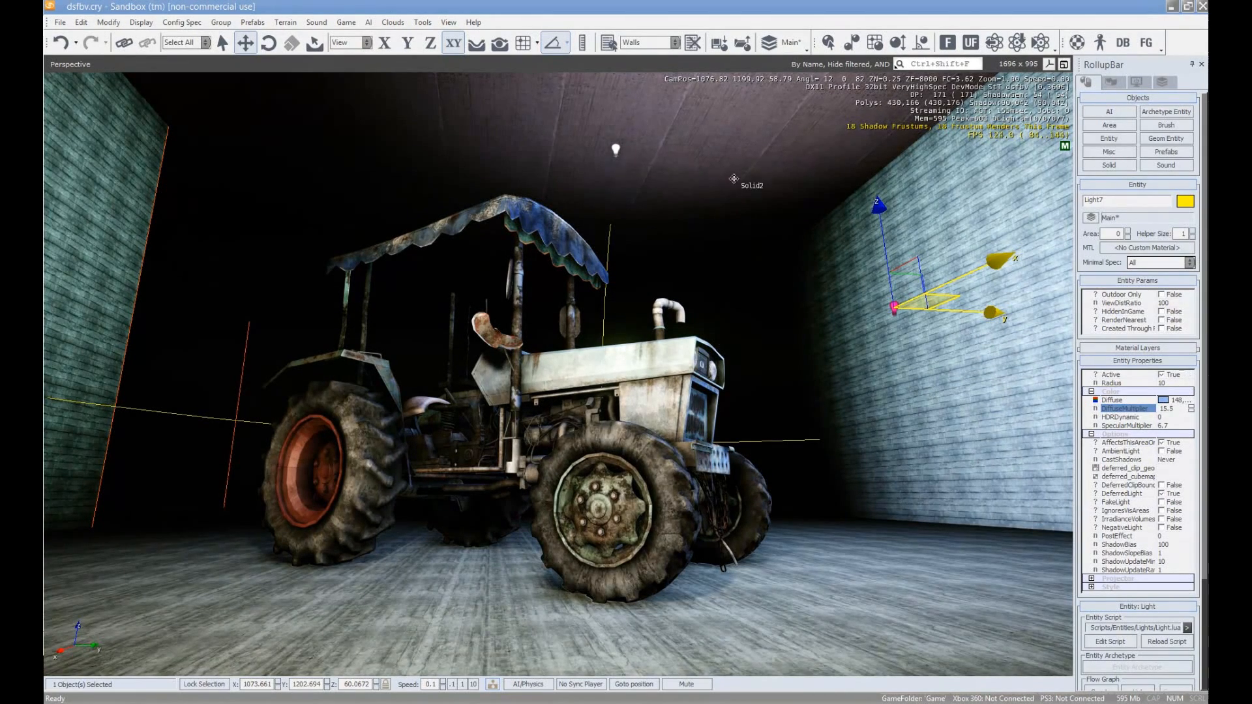
# Lower Light8 along its Z axis to about Z 61.4 and review the lighting around the tractor
pyautogui.click(615, 150)
pyautogui.moveTo(615, 109); pyautogui.dragTo(642, 205)
pyautogui.press('w')
pyautogui.moveTo(718, 372); pyautogui.dragTo(718, 365, button='right')
pyautogui.press('s')
pyautogui.press('w')
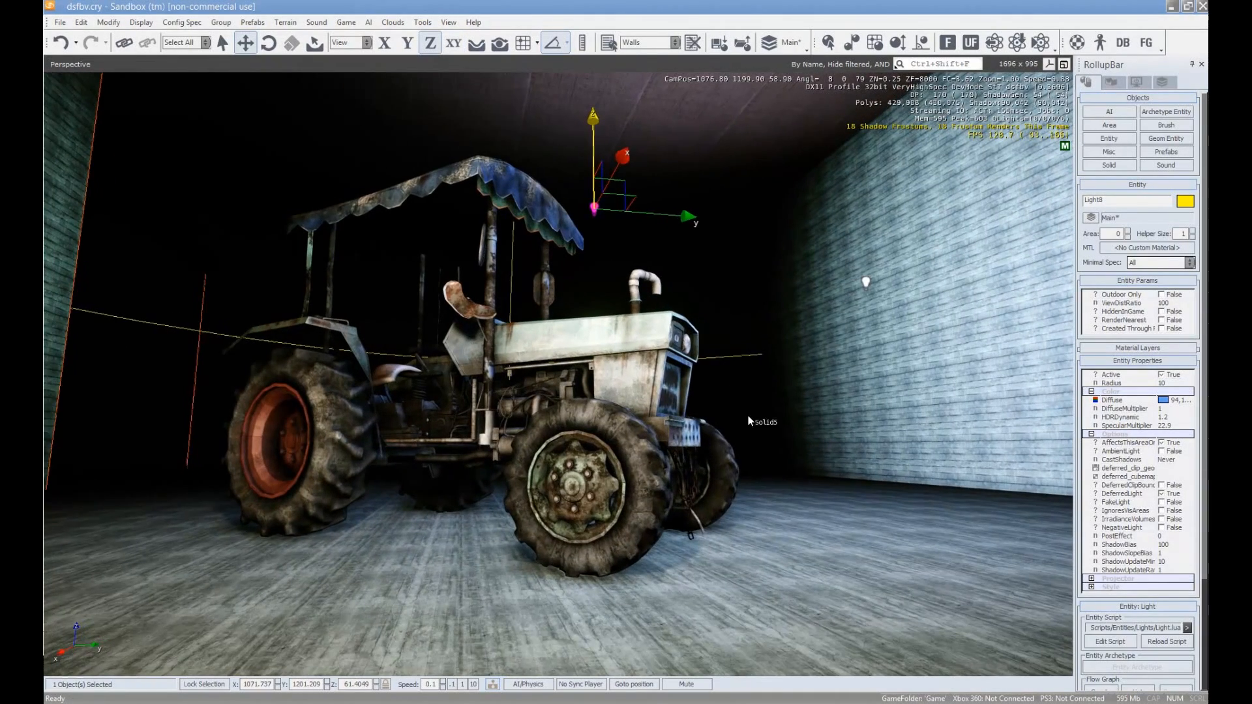
# Open the floor solid's concrete_wall_01 material for editing and strengthen its specular lighting
pyautogui.click(811, 567)
pyautogui.moveTo(860, 555); pyautogui.dragTo(860, 555, button='right')
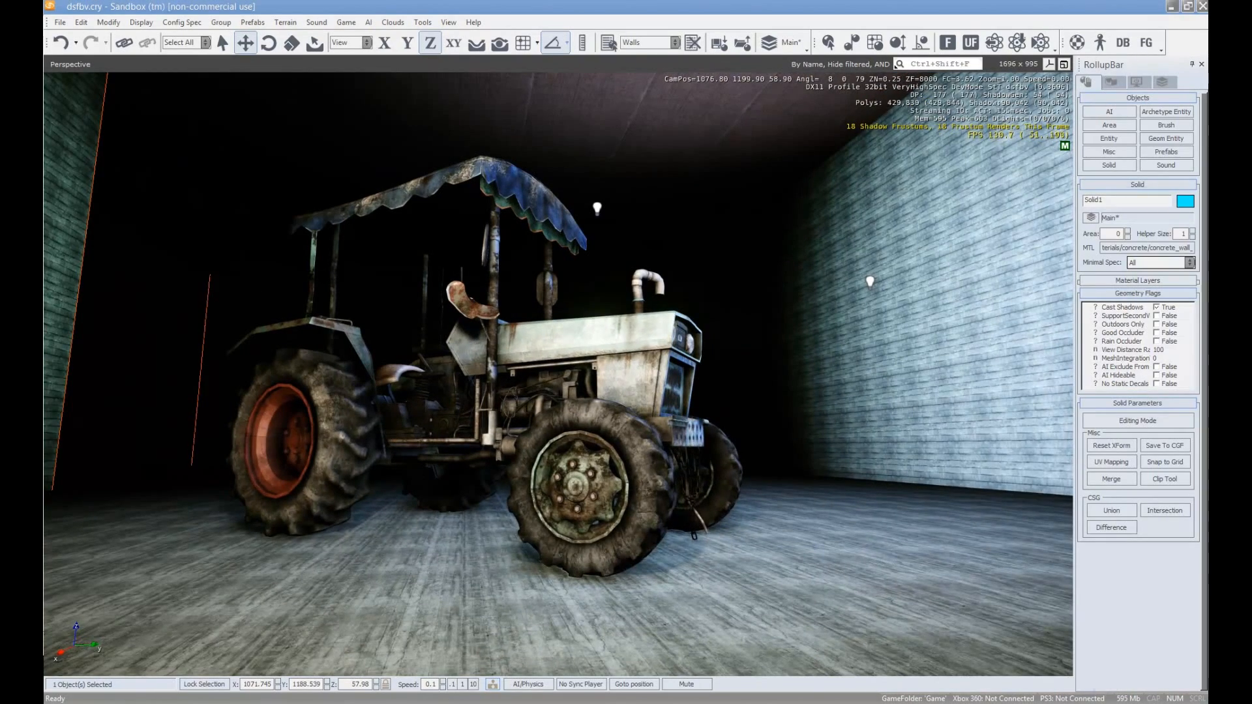
pyautogui.press('m')
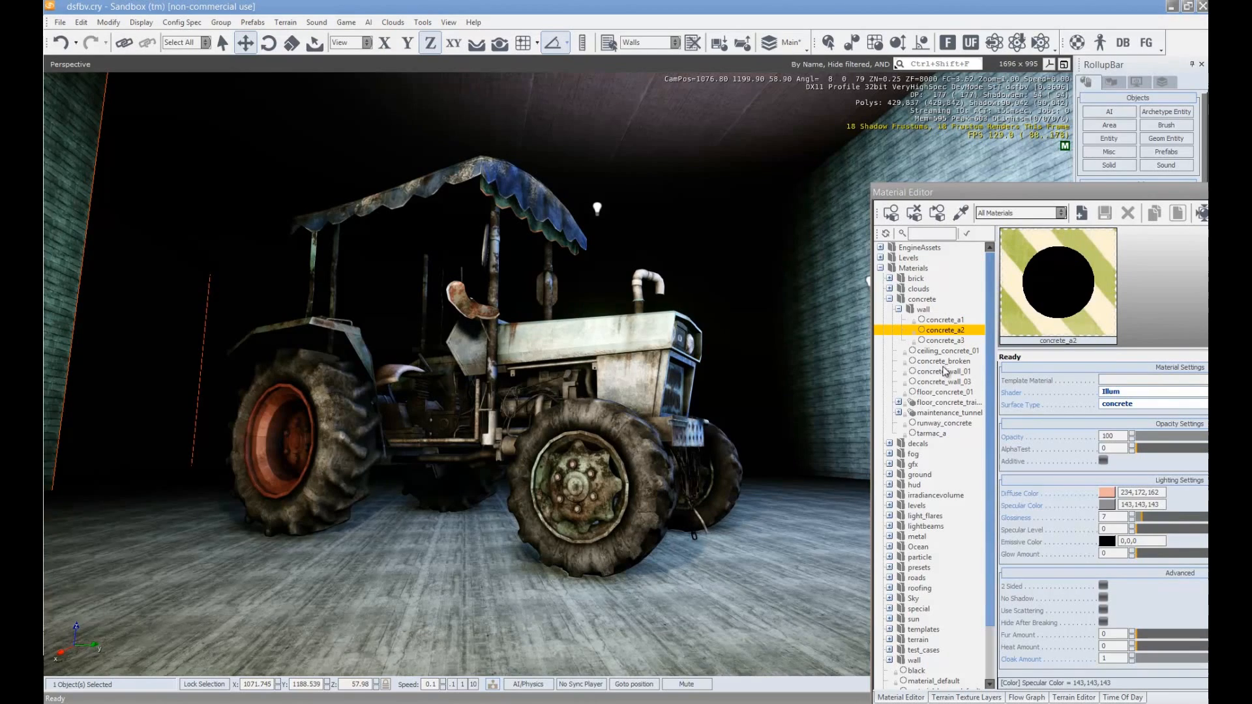
pyautogui.click(945, 370)
pyautogui.moveTo(1187, 521)
pyautogui.mouseDown()
pyautogui.moveTo(1239, 520)
pyautogui.moveTo(1188, 517)
pyautogui.moveTo(1239, 529)
pyautogui.moveTo(1220, 530)
pyautogui.mouseUp()
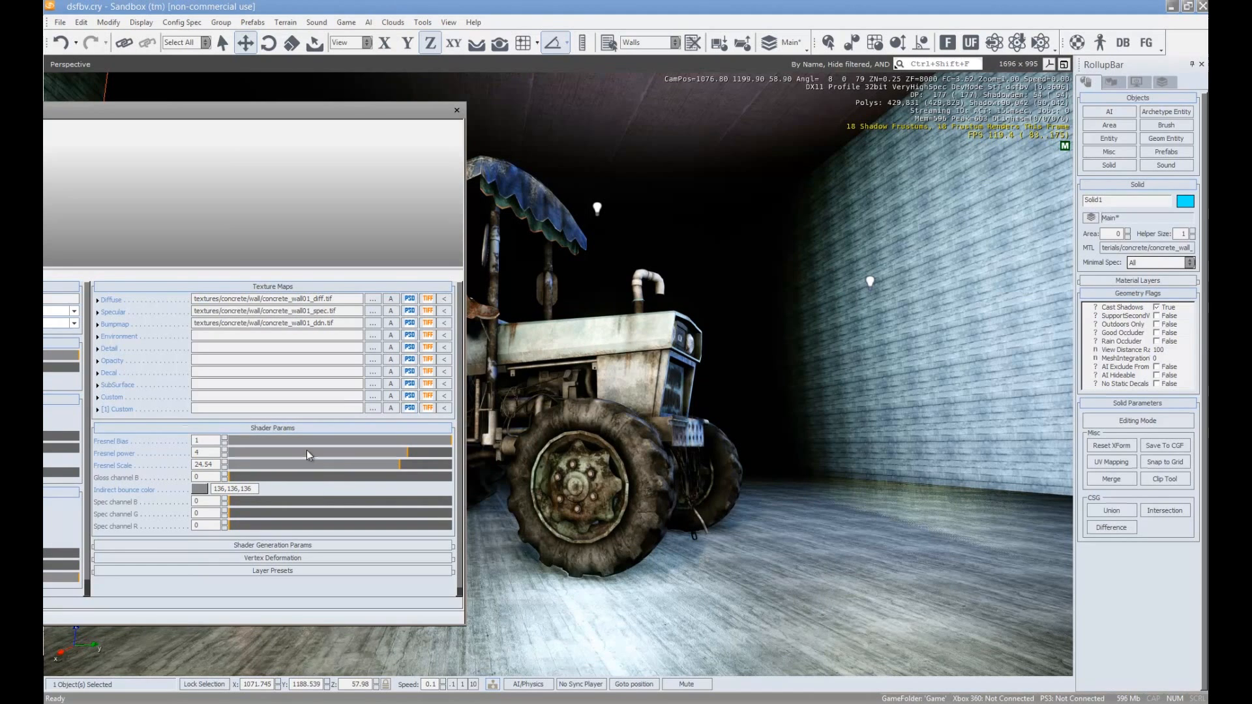
# Adjust the floor material's Fresnel power to about 3.47 and its Fresnel Bias to about 0.9
pyautogui.moveTo(358, 452)
pyautogui.mouseDown()
pyautogui.moveTo(393, 452)
pyautogui.moveTo(244, 460)
pyautogui.moveTo(479, 467)
pyautogui.moveTo(233, 470)
pyautogui.moveTo(385, 480)
pyautogui.moveTo(370, 467)
pyautogui.mouseUp()
pyautogui.click(371, 440)
pyautogui.moveTo(273, 444); pyautogui.dragTo(483, 450)
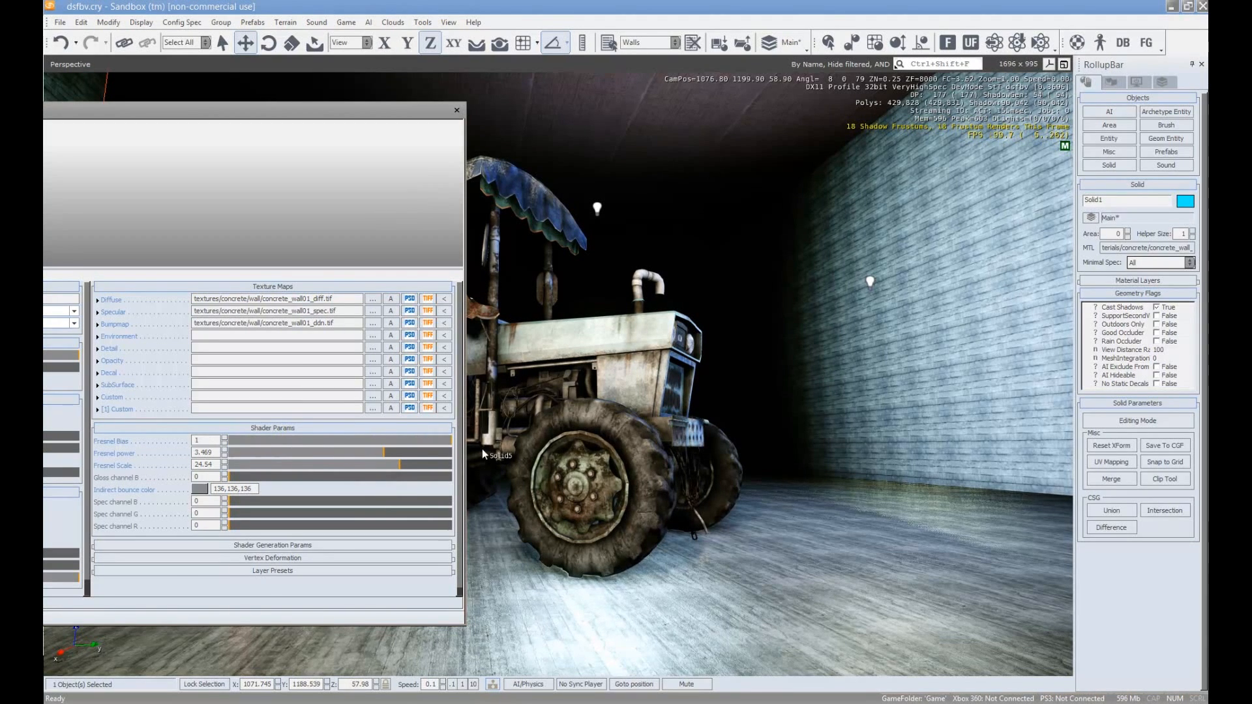
pyautogui.moveTo(403, 443); pyautogui.dragTo(437, 440)
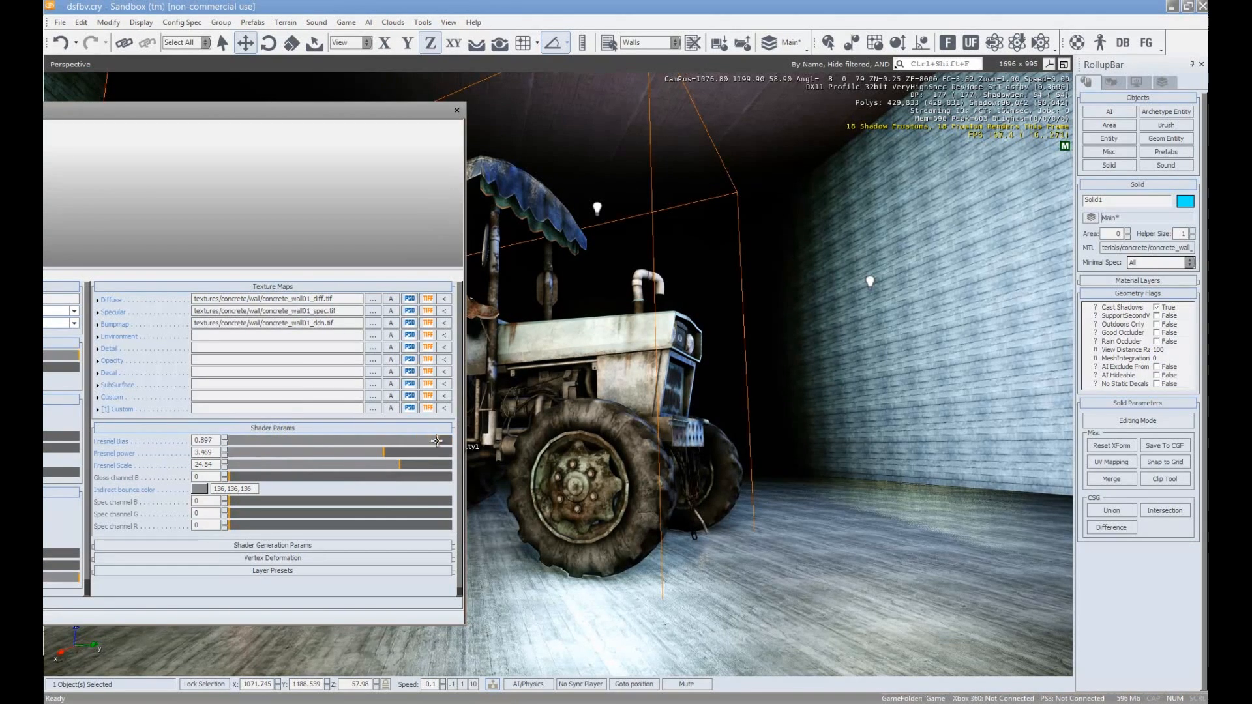
# Select the ceiling solid and set its concrete_a2 material's diffuse color to orange, about 238,126,2
pyautogui.moveTo(183, 112); pyautogui.dragTo(1208, 192)
pyautogui.click(607, 143)
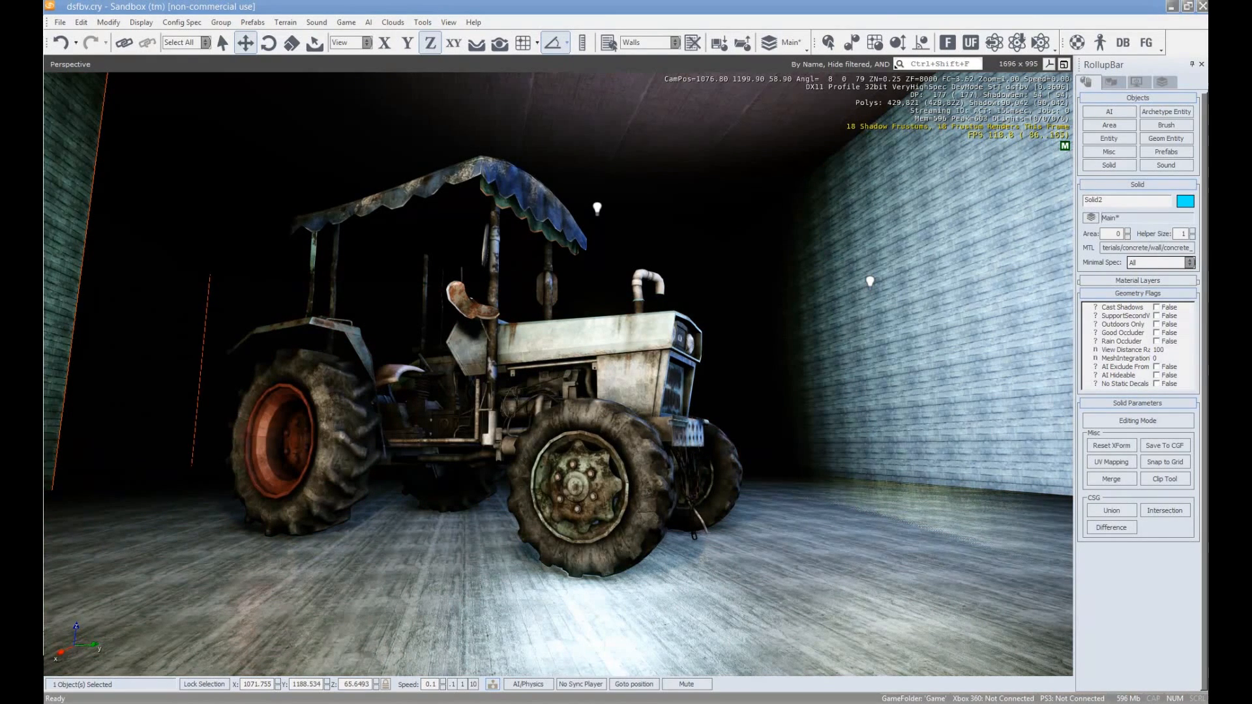
pyautogui.moveTo(1208, 198); pyautogui.dragTo(870, 199)
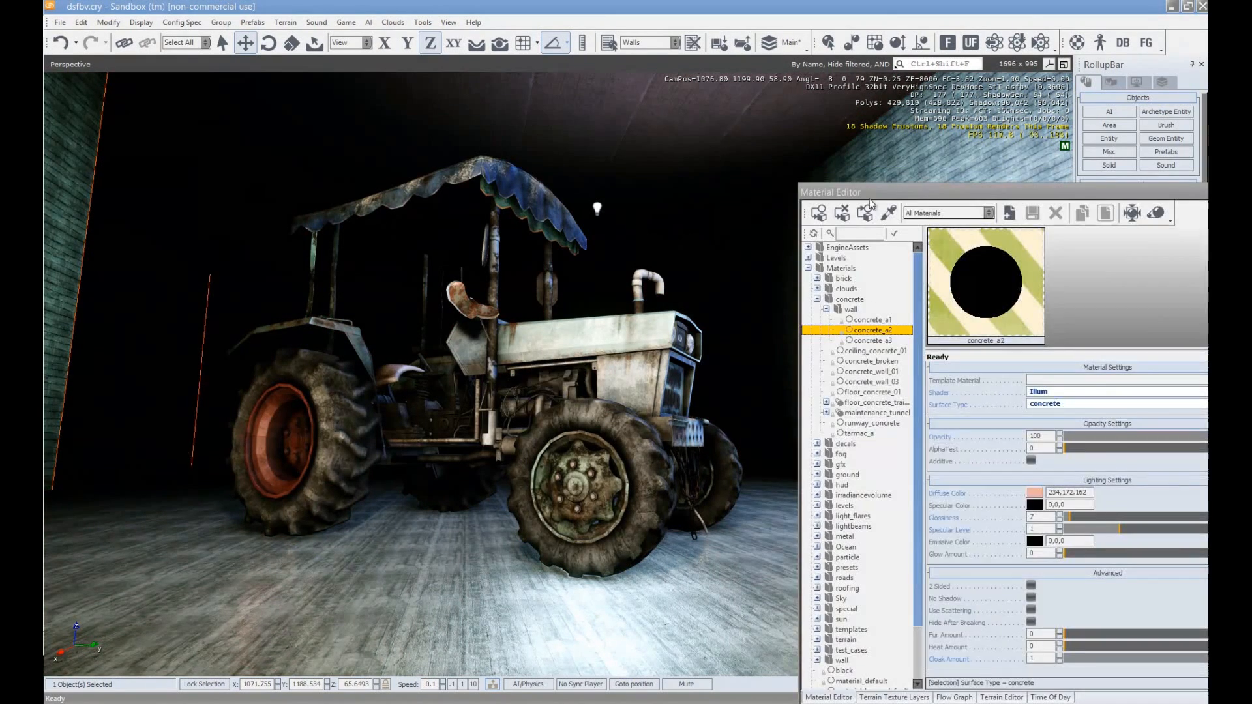
pyautogui.click(1034, 493)
pyautogui.click(549, 267)
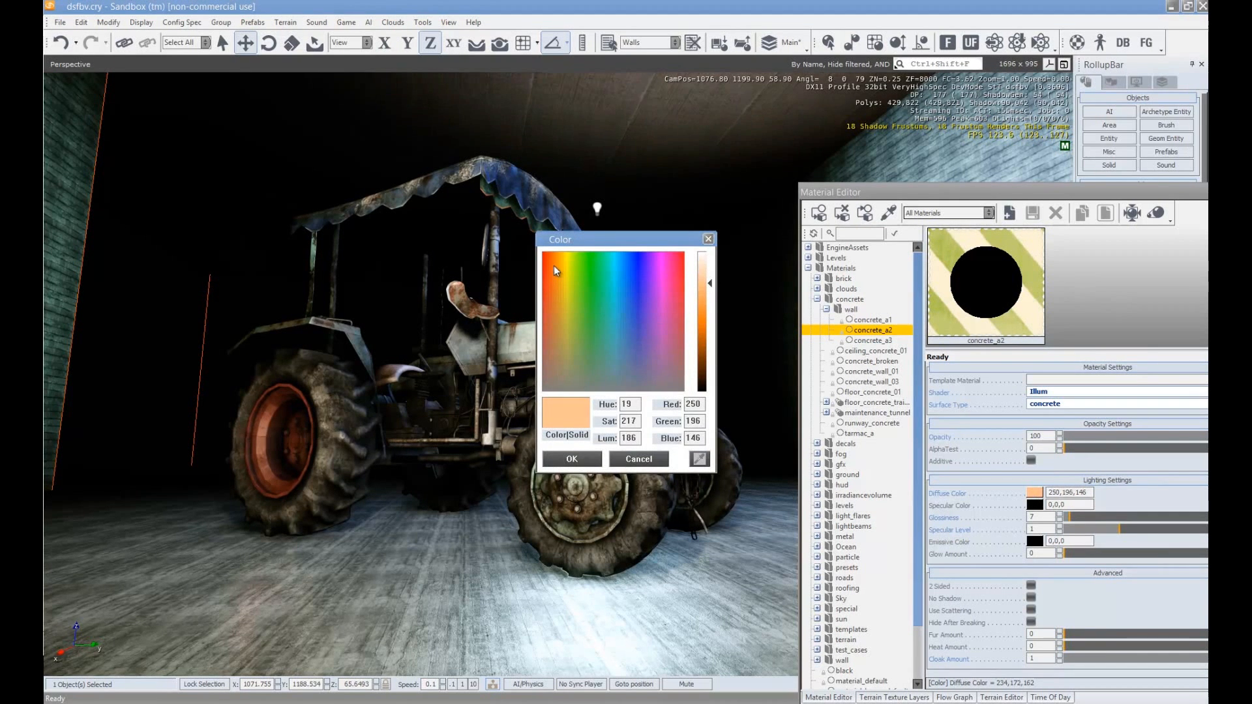
pyautogui.moveTo(707, 307)
pyautogui.mouseDown()
pyautogui.moveTo(708, 343)
pyautogui.moveTo(708, 326)
pyautogui.mouseUp()
pyautogui.click(555, 254)
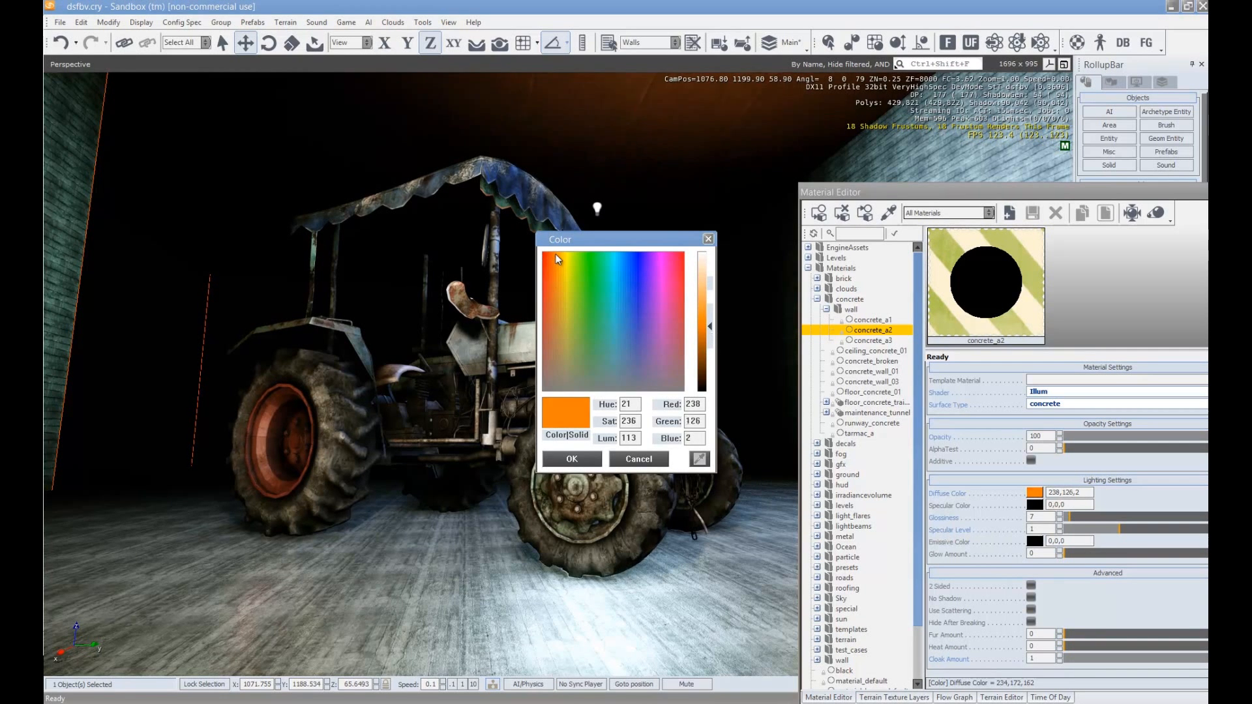
pyautogui.click(577, 458)
# Brighten the concrete_wall_01 floor material's diffuse color to about 232,237,231
pyautogui.click(874, 371)
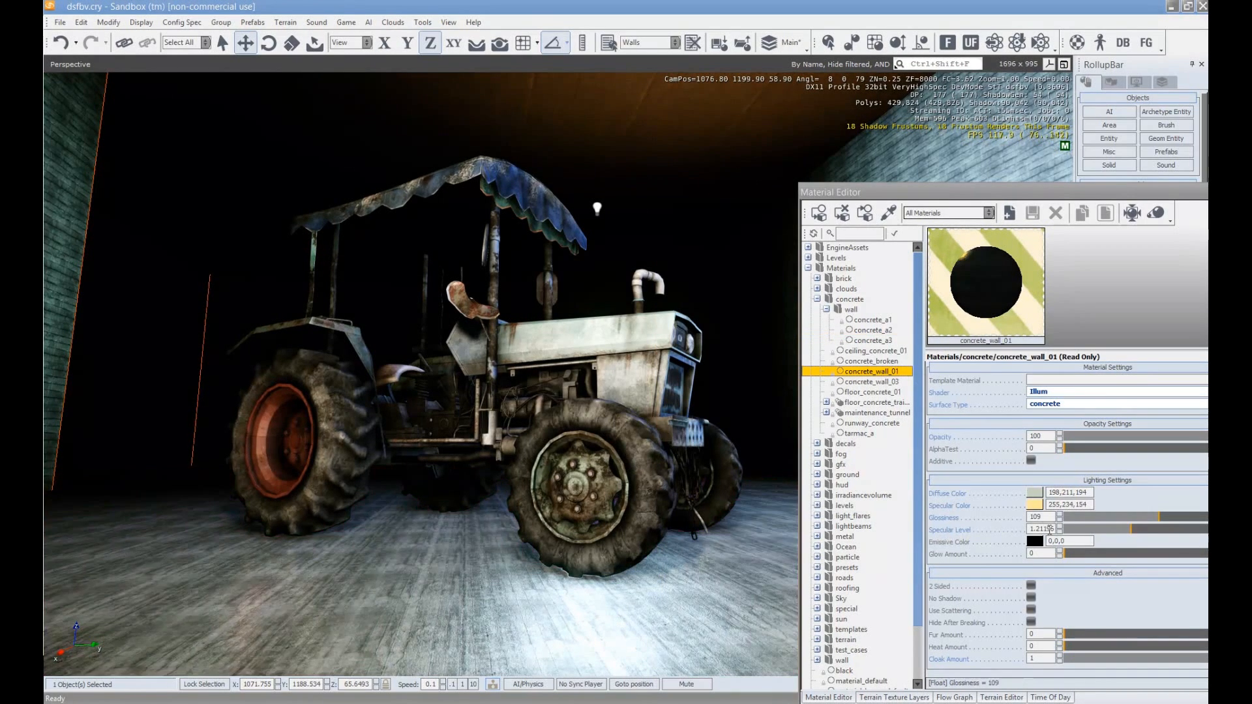
pyautogui.click(1037, 494)
pyautogui.moveTo(704, 285)
pyautogui.mouseDown()
pyautogui.moveTo(713, 256)
pyautogui.moveTo(714, 269)
pyautogui.mouseUp()
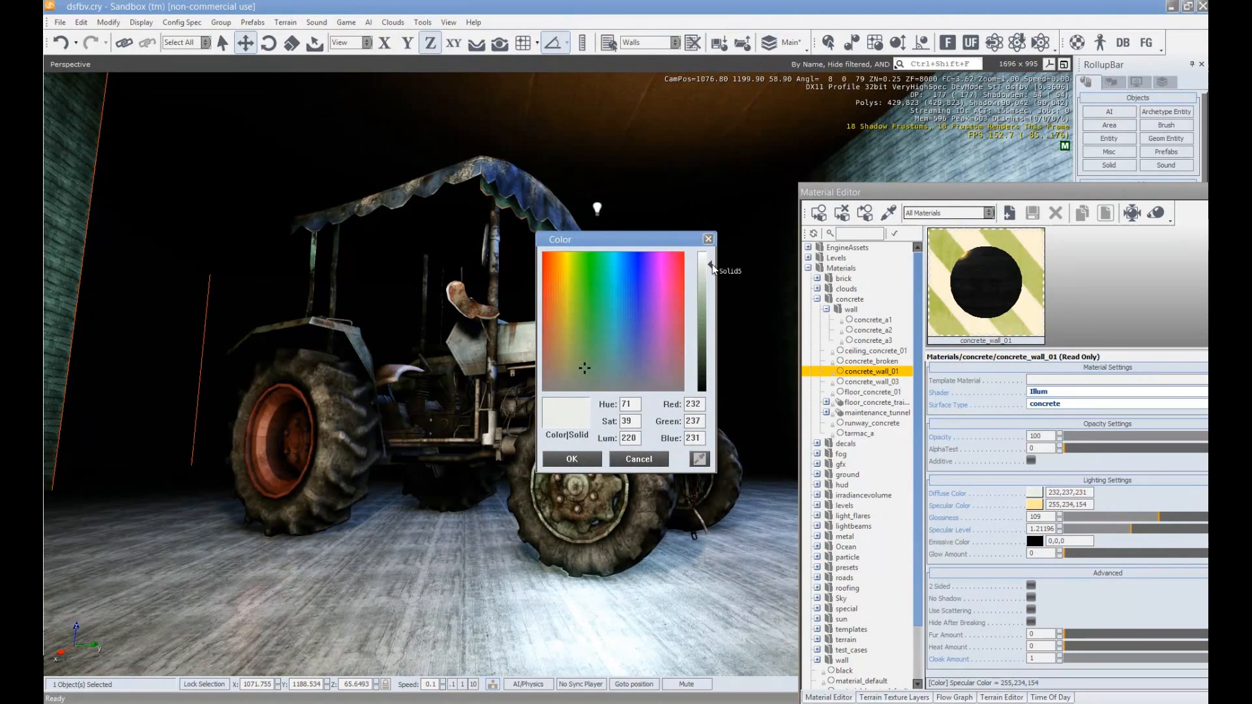
pyautogui.click(569, 460)
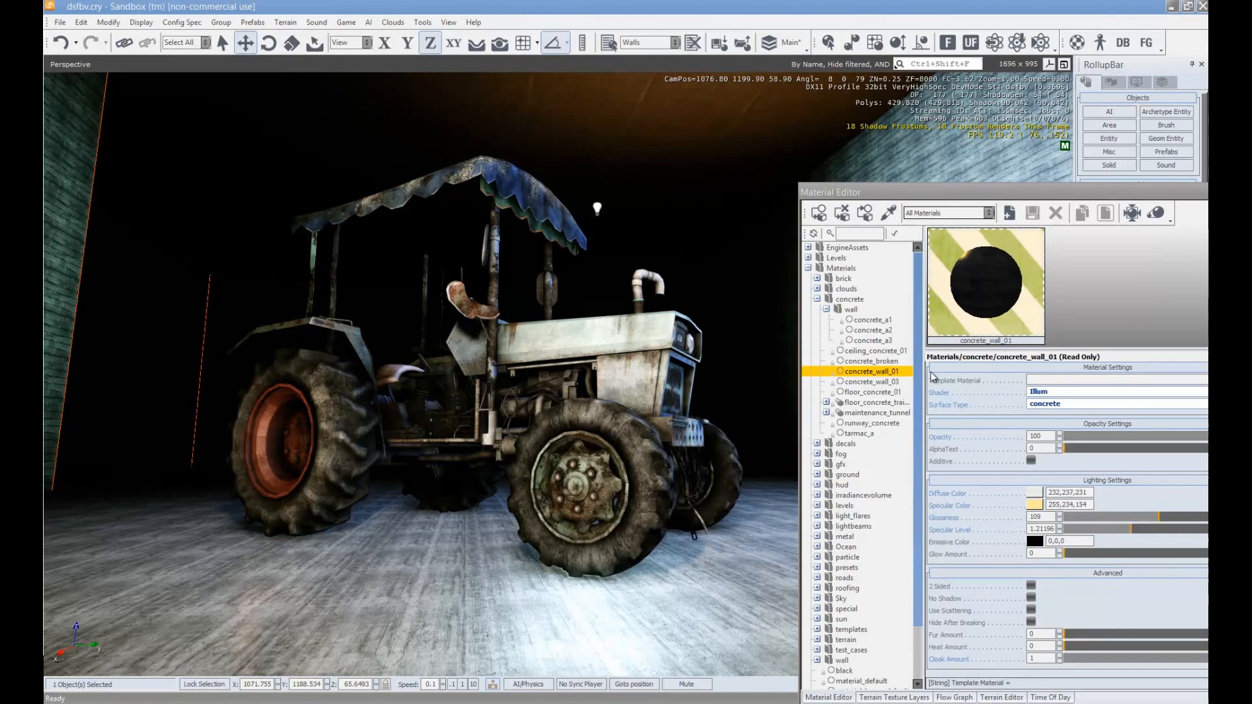
# Set the concrete_wall_03 material's diffuse color to a deep orange, about 214,131,5
pyautogui.click(885, 381)
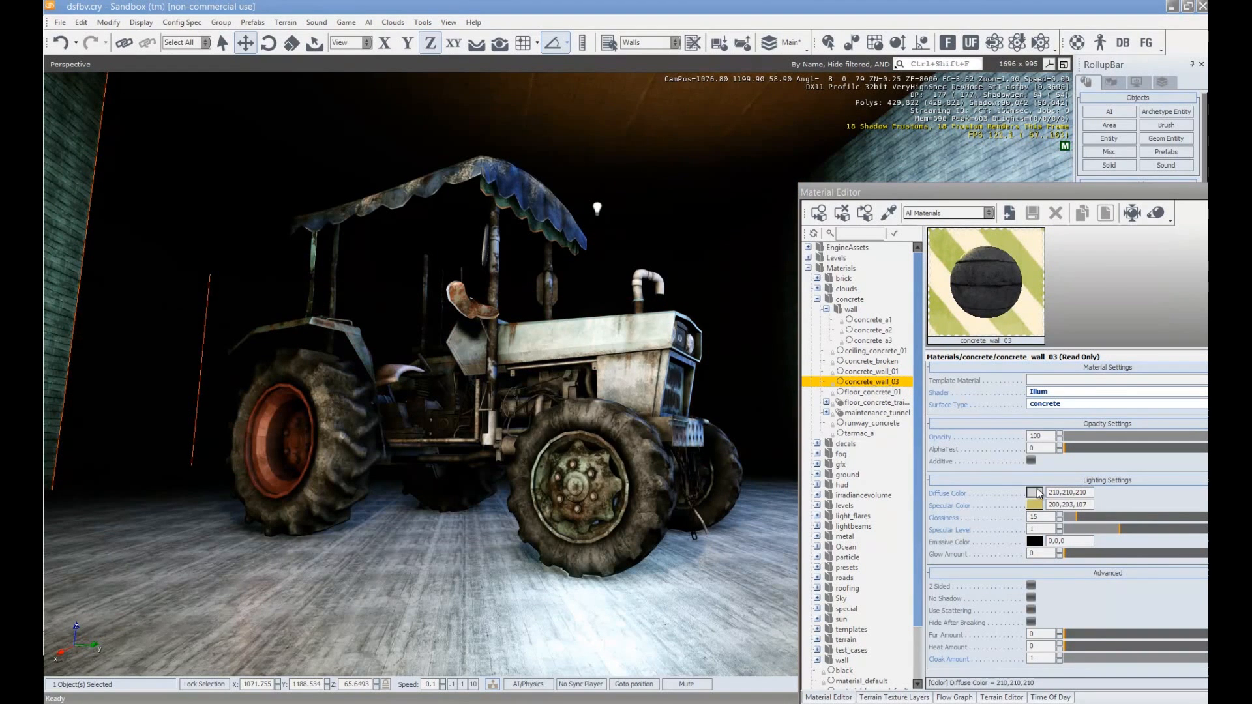
pyautogui.click(1035, 493)
pyautogui.moveTo(592, 296); pyautogui.dragTo(563, 316)
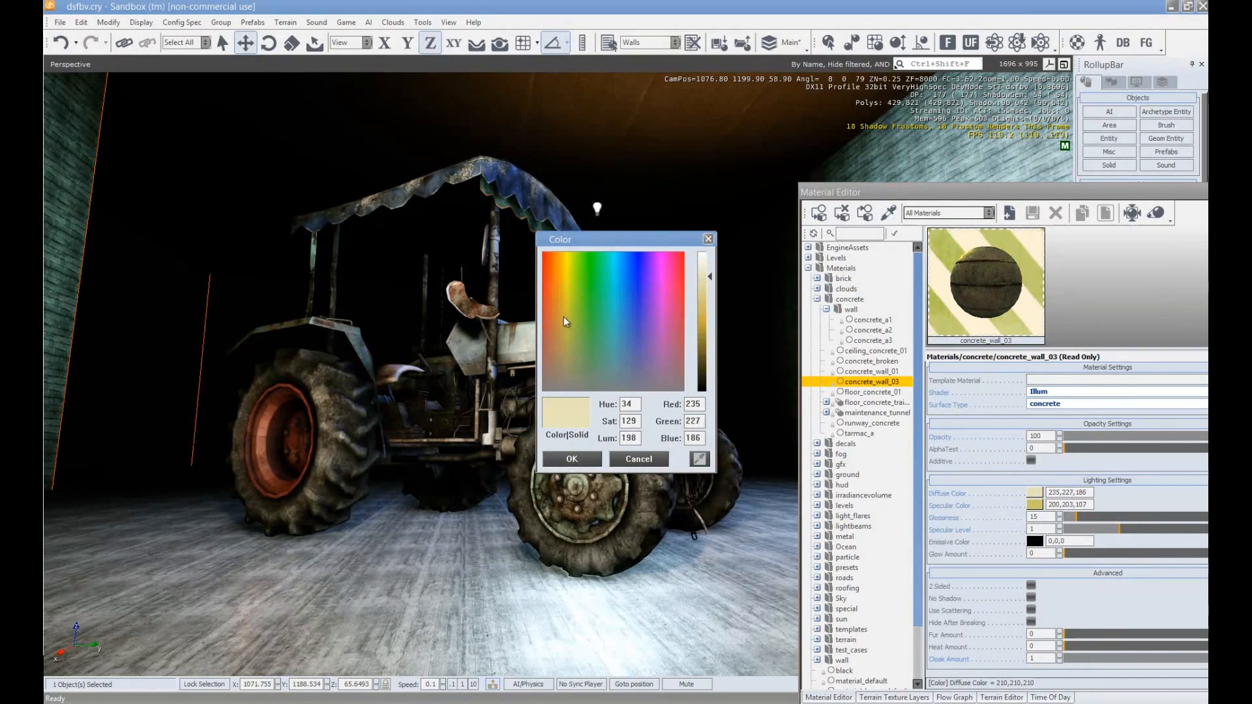
pyautogui.moveTo(711, 276); pyautogui.dragTo(689, 336)
pyautogui.moveTo(555, 274)
pyautogui.mouseDown()
pyautogui.moveTo(568, 264)
pyautogui.moveTo(559, 258)
pyautogui.mouseUp()
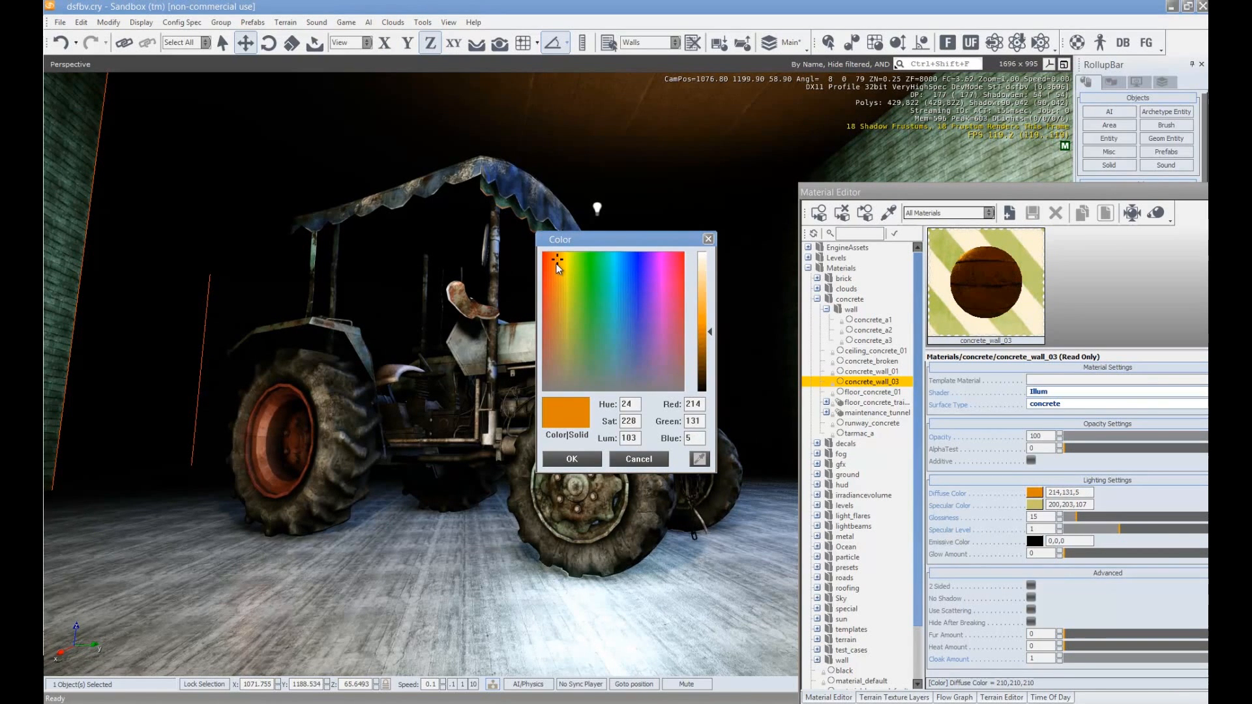
pyautogui.click(572, 459)
# Set concrete_wall_03's specular color to about 250,101,37, its glossiness to 33 and its specular level to 2
pyautogui.click(1035, 505)
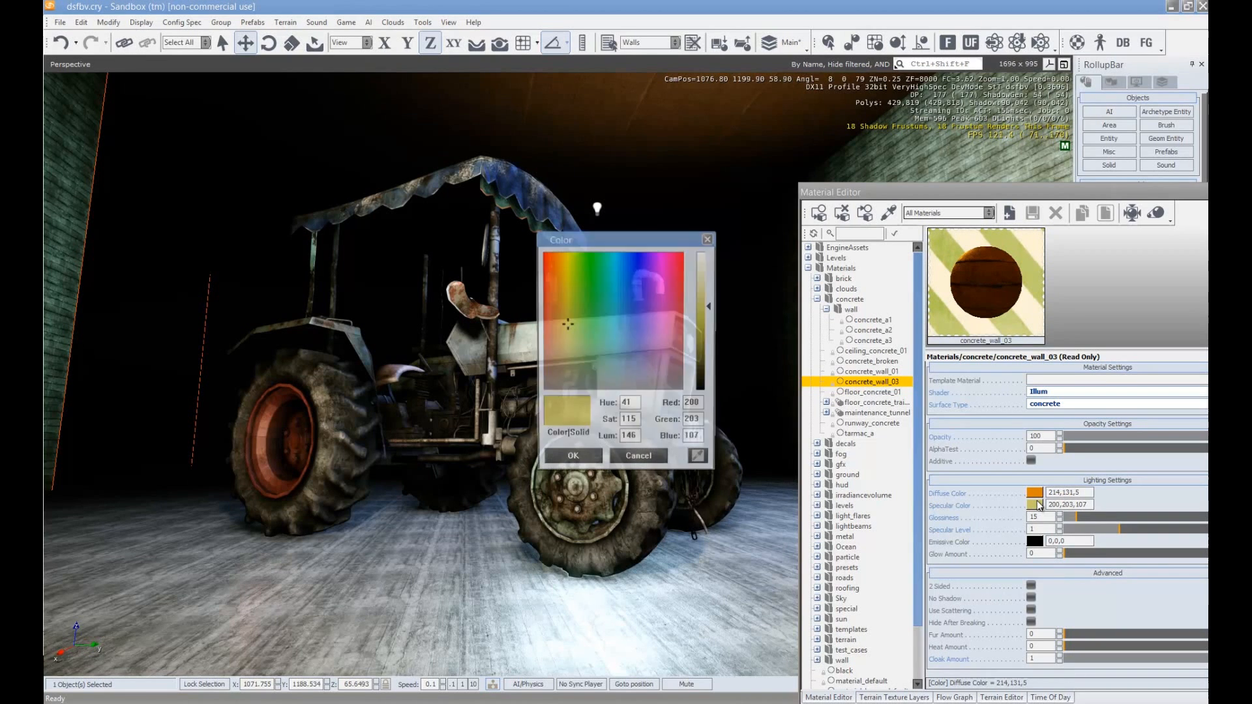
pyautogui.moveTo(667, 362); pyautogui.dragTo(680, 291)
pyautogui.moveTo(547, 260); pyautogui.dragTo(548, 260)
pyautogui.moveTo(693, 318)
pyautogui.mouseDown()
pyautogui.moveTo(711, 338)
pyautogui.moveTo(710, 318)
pyautogui.mouseUp()
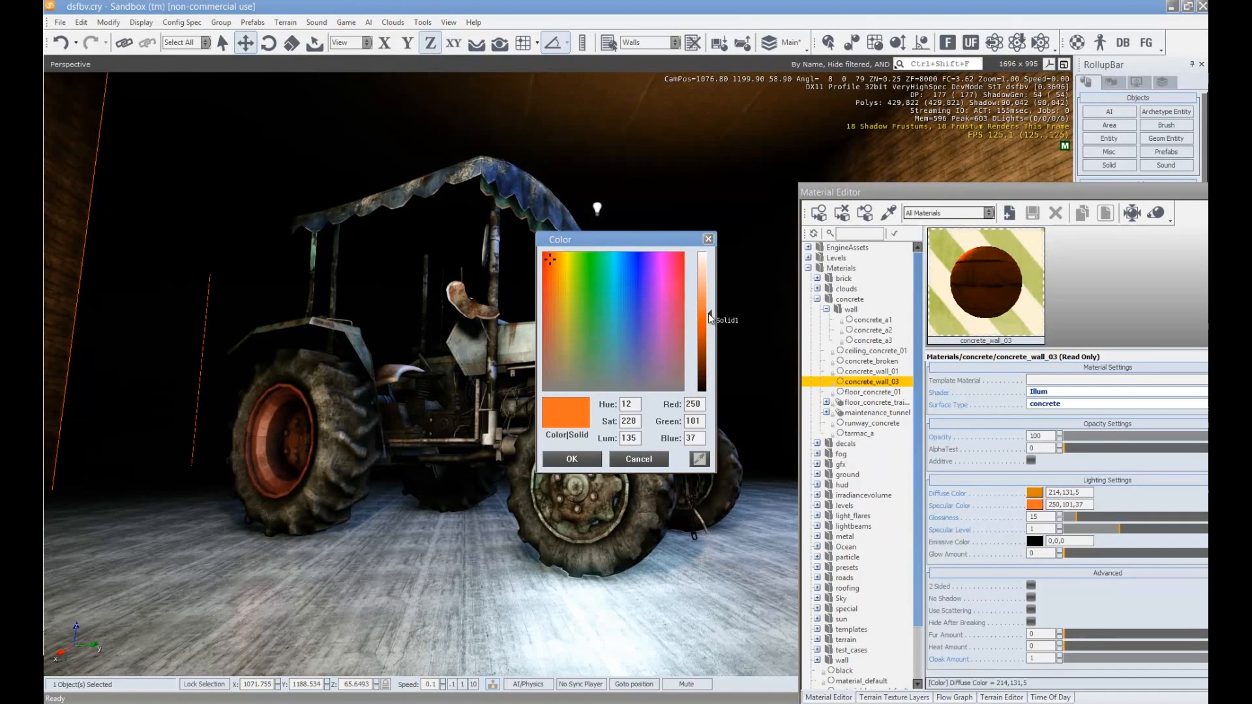
pyautogui.click(588, 456)
pyautogui.moveTo(1115, 533)
pyautogui.mouseDown()
pyautogui.moveTo(1152, 529)
pyautogui.moveTo(1093, 514)
pyautogui.moveTo(1213, 529)
pyautogui.mouseUp()
pyautogui.moveTo(575, 363); pyautogui.dragTo(606, 373, button='right')
# Set the concrete_wall_01 floor material's specular color to a pale warm yellow, about 248,231,160
pyautogui.click(871, 371)
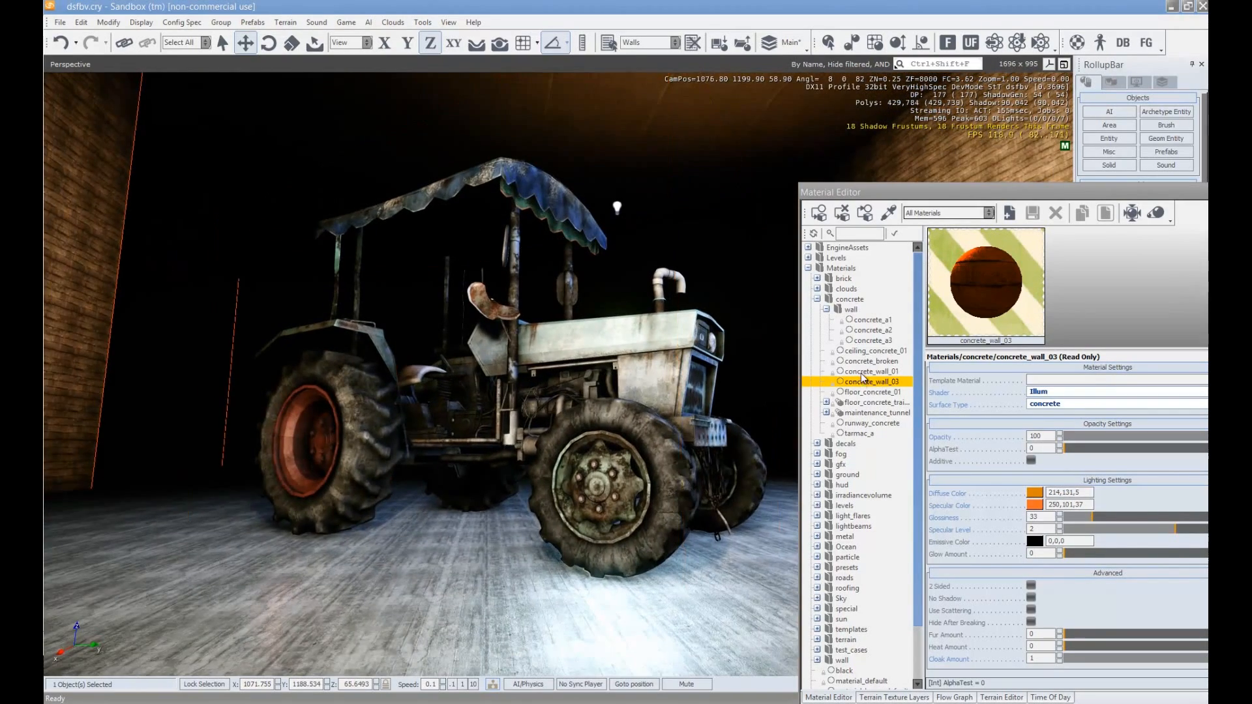
pyautogui.click(1033, 507)
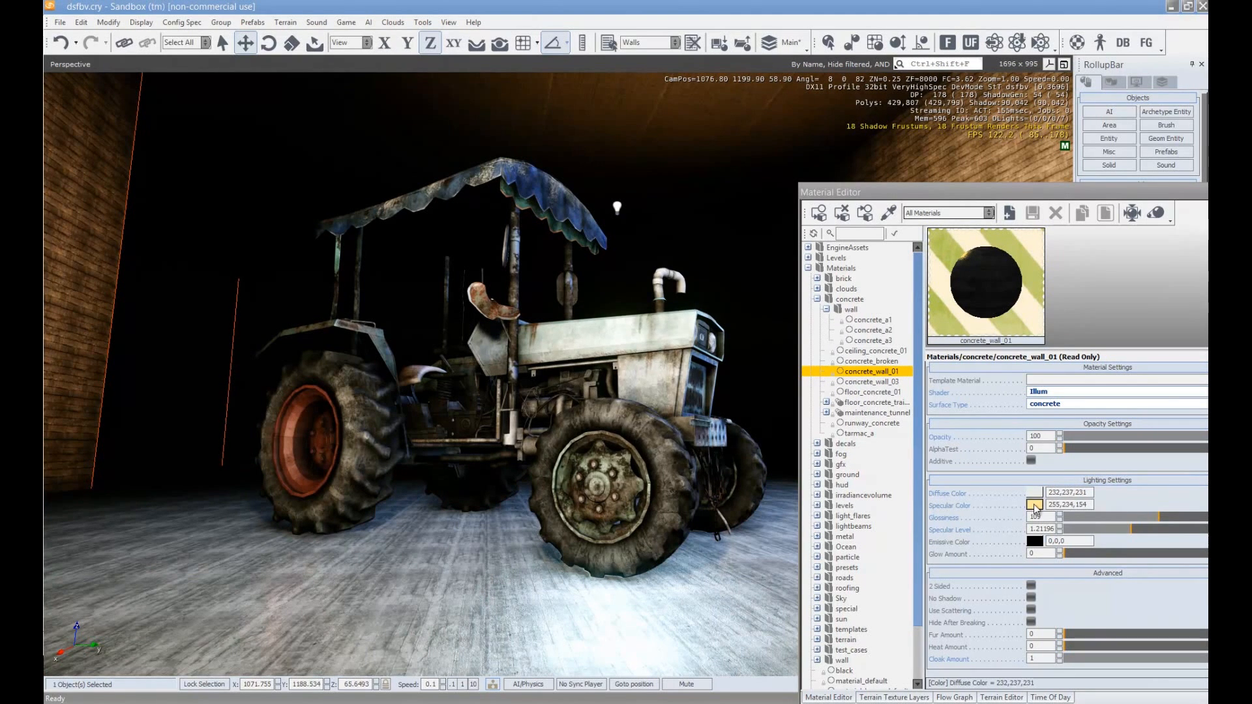
pyautogui.click(559, 332)
pyautogui.click(623, 355)
pyautogui.click(541, 361)
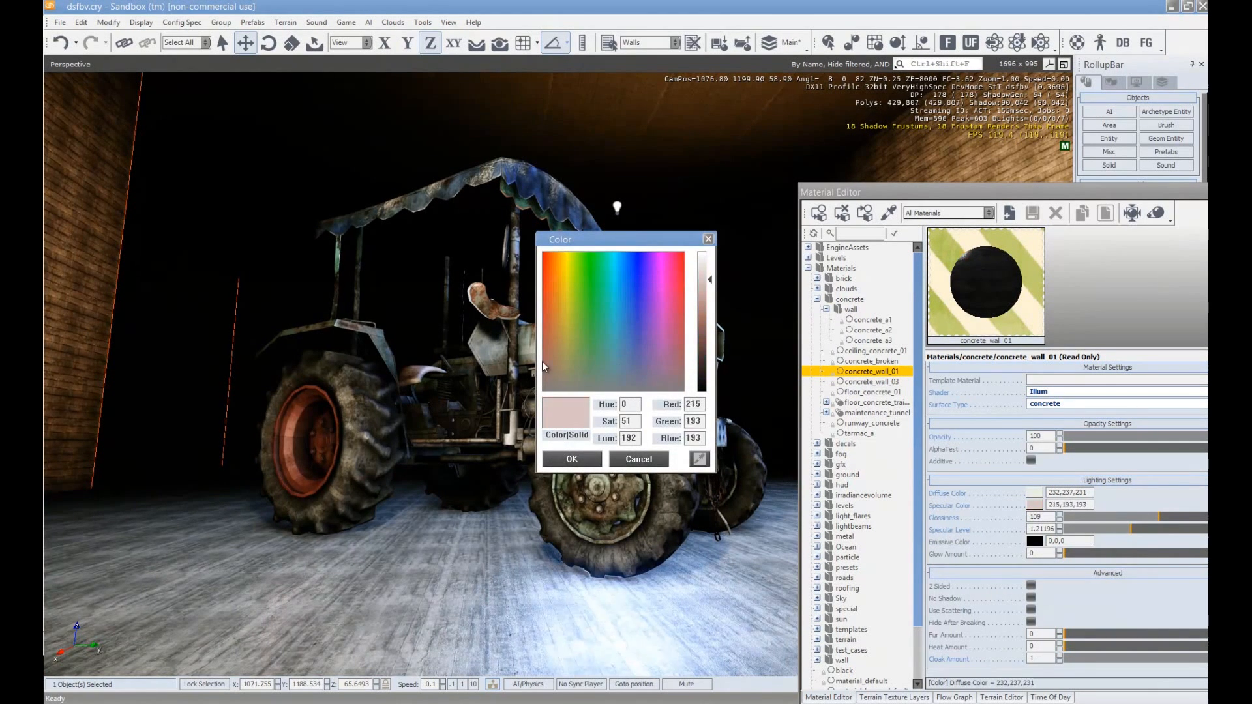
pyautogui.click(557, 261)
pyautogui.click(562, 272)
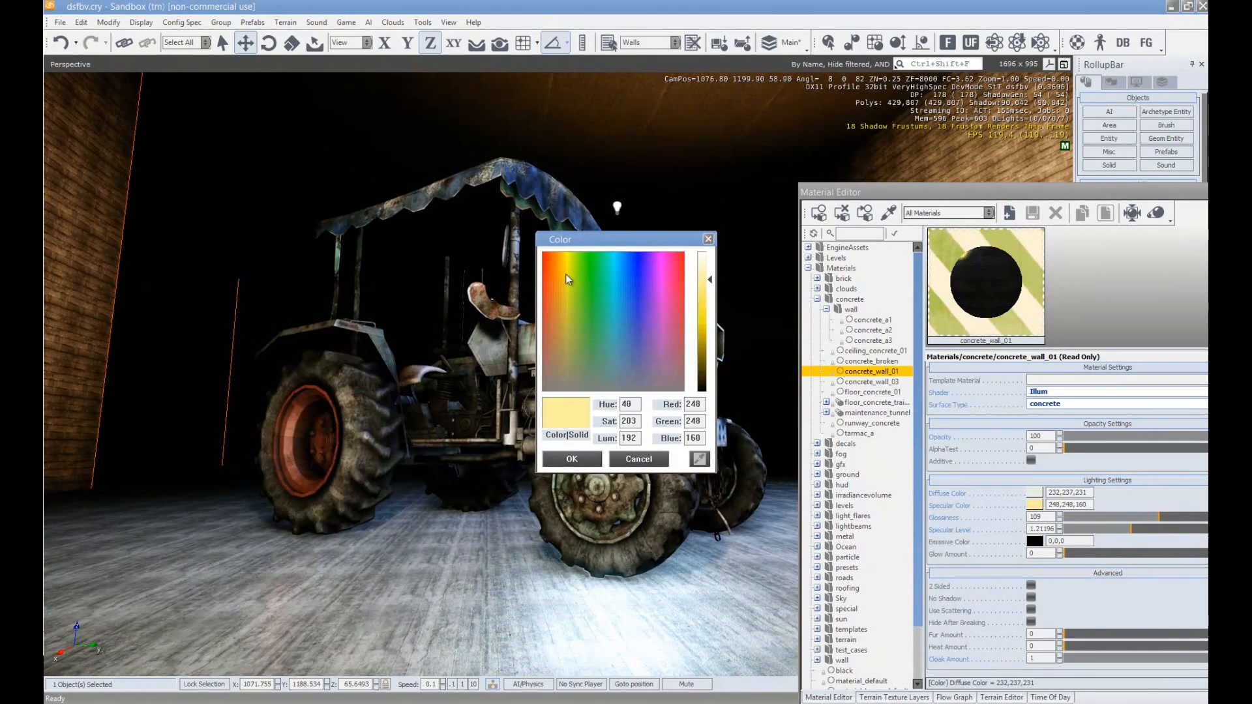
pyautogui.click(572, 459)
# Darken concrete_wall_01's diffuse color to a warm gray, about 158,155,126
pyautogui.click(1033, 493)
pyautogui.moveTo(710, 284); pyautogui.dragTo(710, 318)
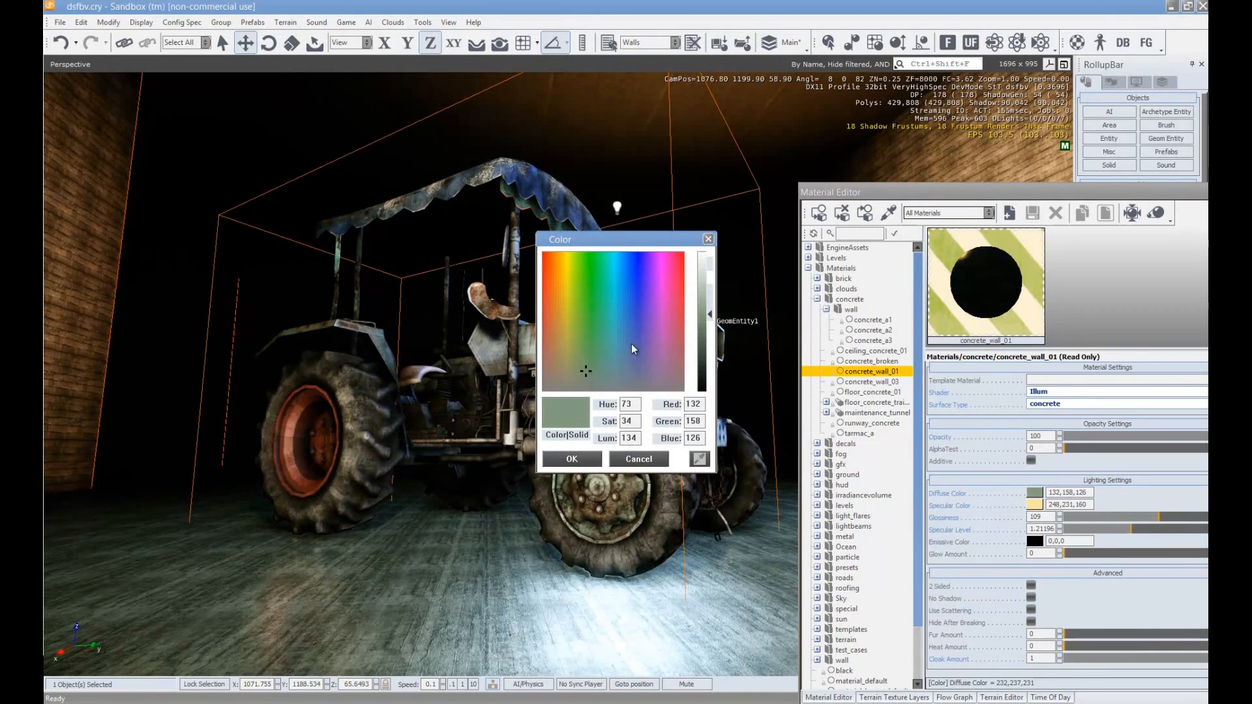
pyautogui.moveTo(562, 382); pyautogui.dragTo(562, 377)
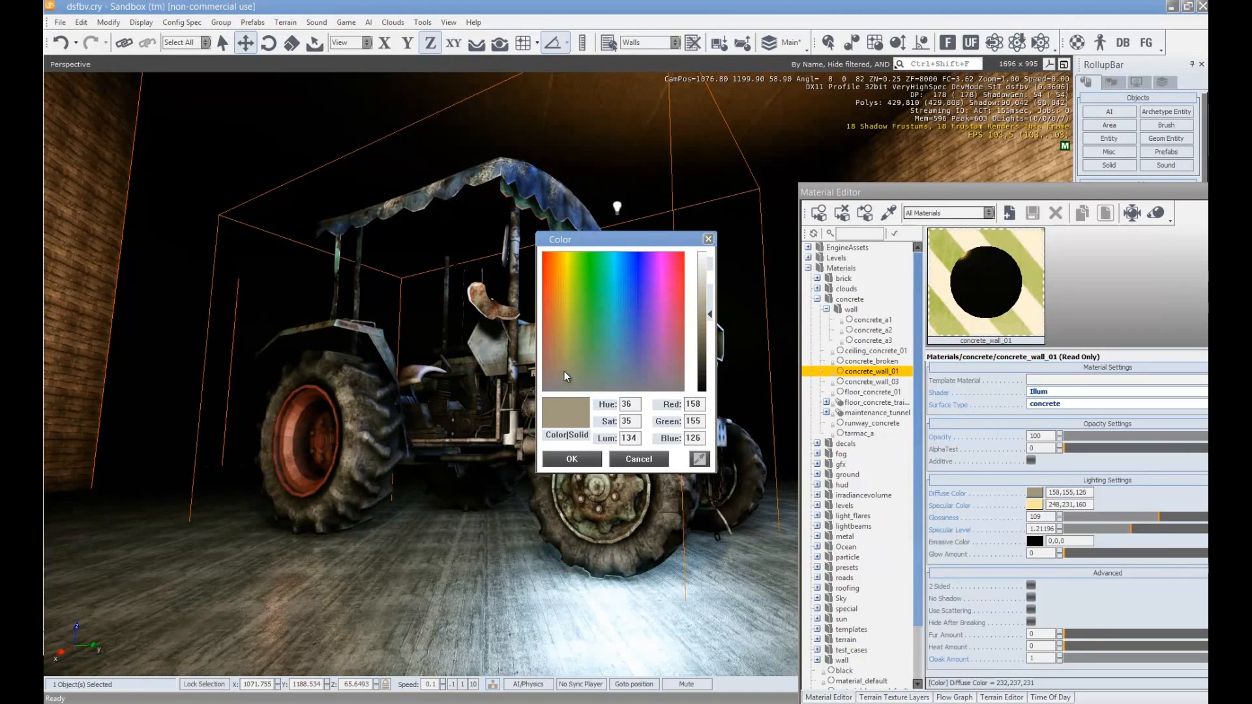
pyautogui.click(572, 459)
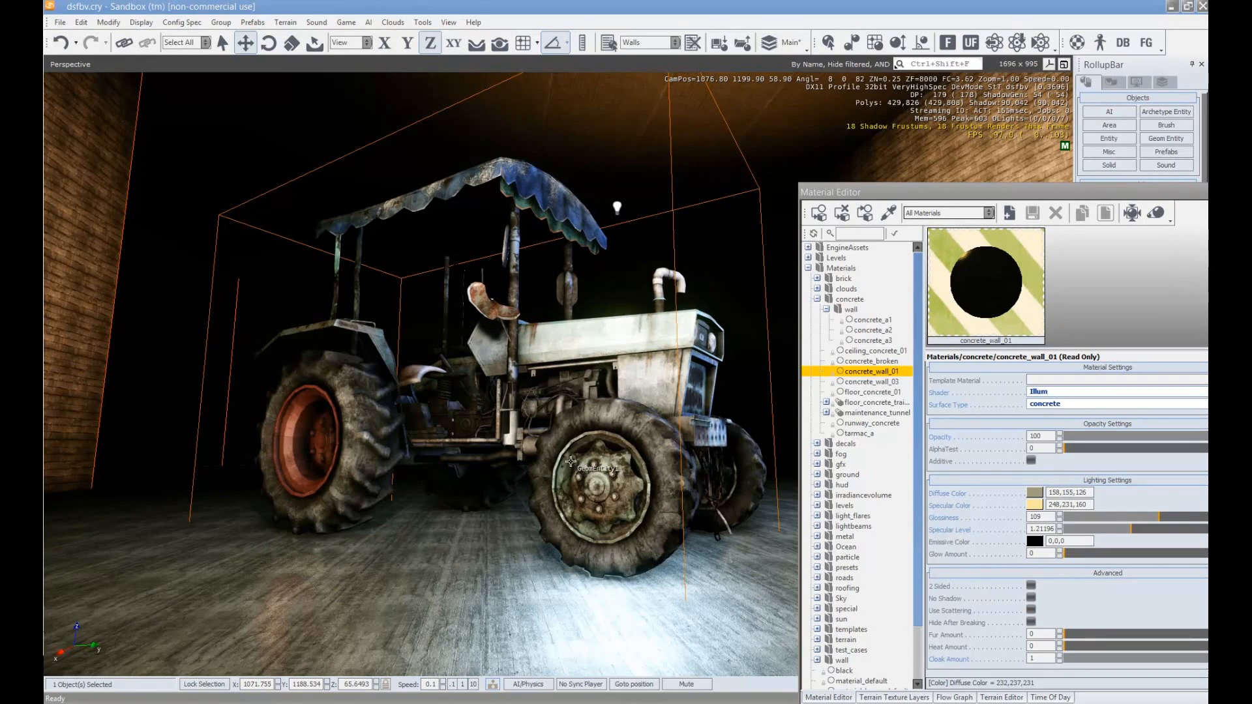
# Make concrete_wall_01 shinier with glossiness 172, specular level 4 and specular color 255,238,165, and review the floor reflections
pyautogui.rightClick(837, 549)
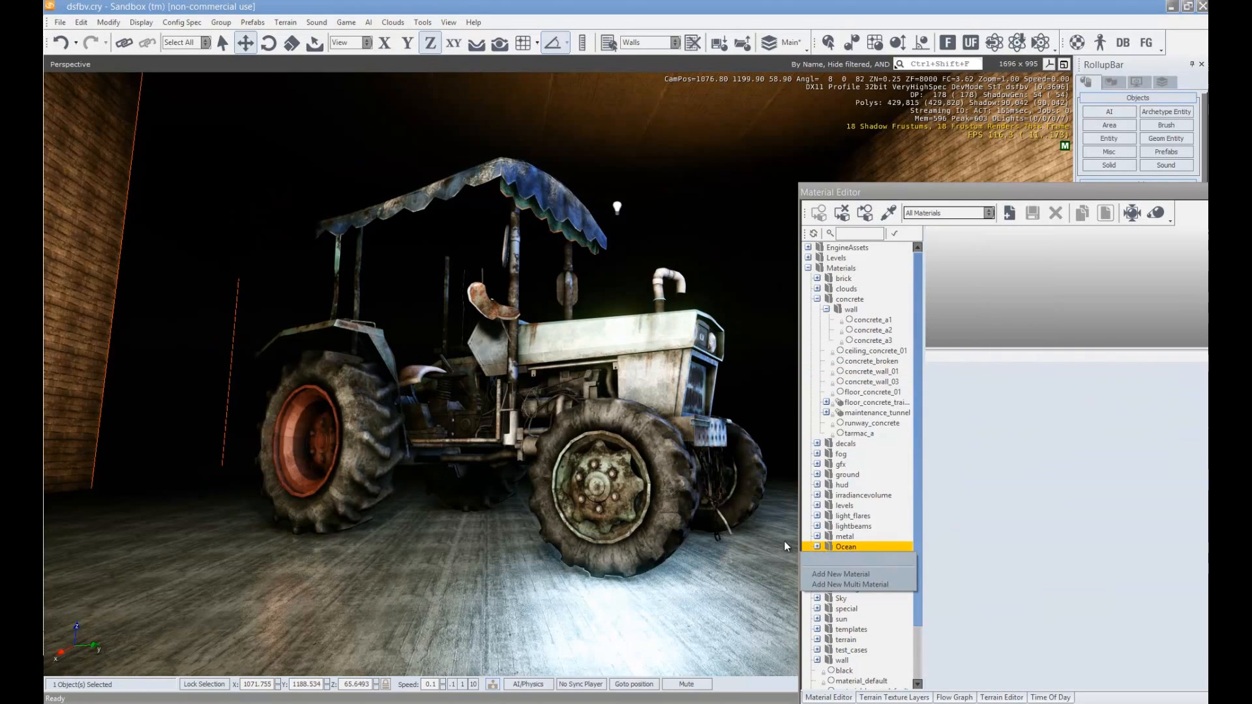
pyautogui.click(888, 383)
pyautogui.click(887, 392)
pyautogui.click(874, 363)
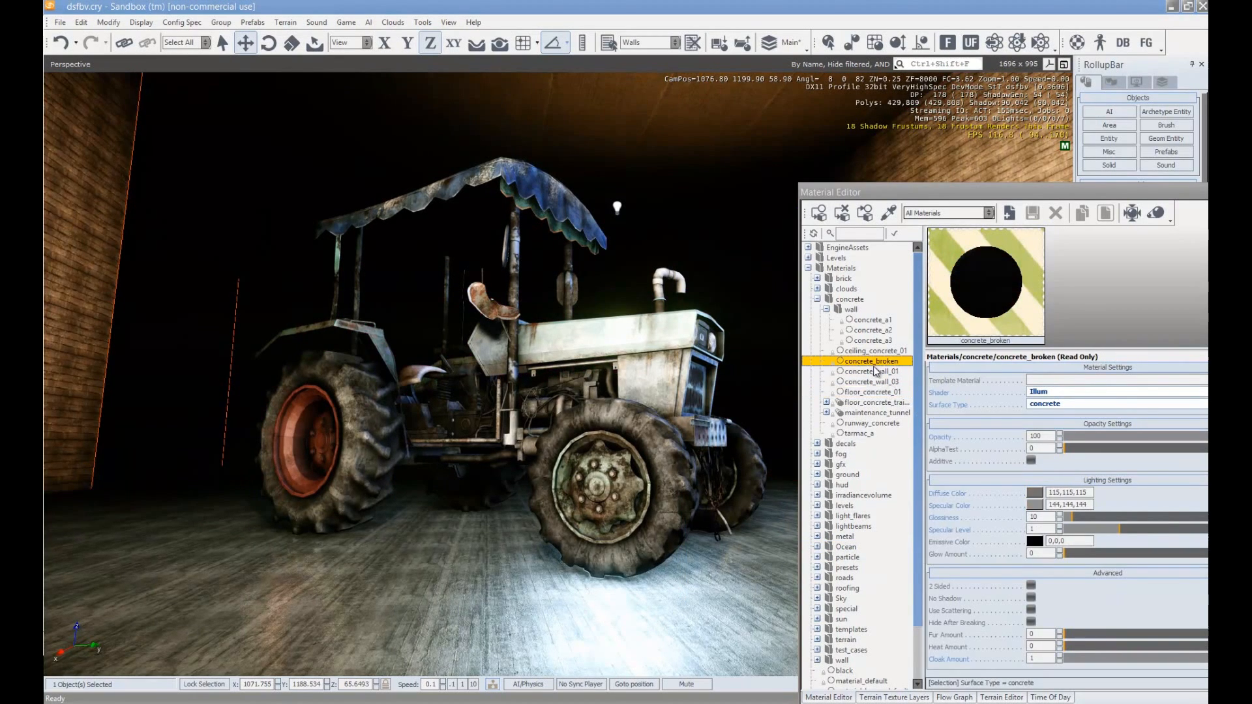
pyautogui.click(876, 370)
pyautogui.moveTo(1149, 530); pyautogui.dragTo(1203, 525)
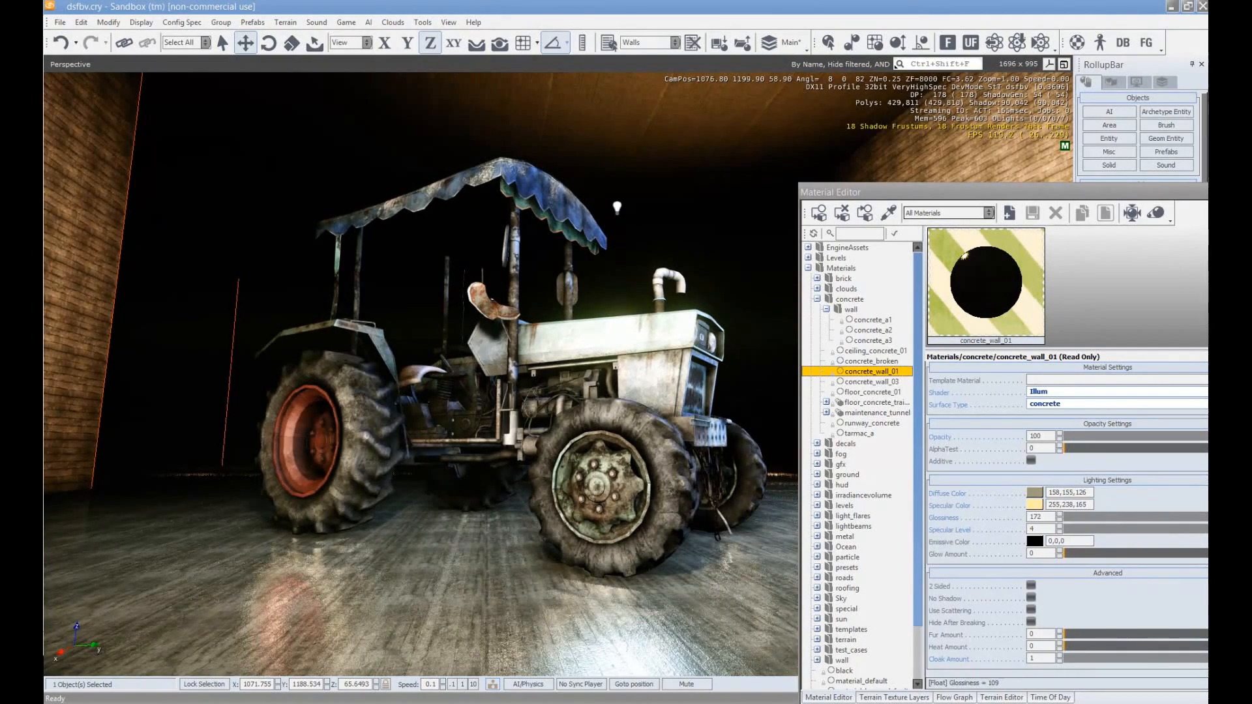
pyautogui.moveTo(497, 546); pyautogui.dragTo(499, 547, button='right')
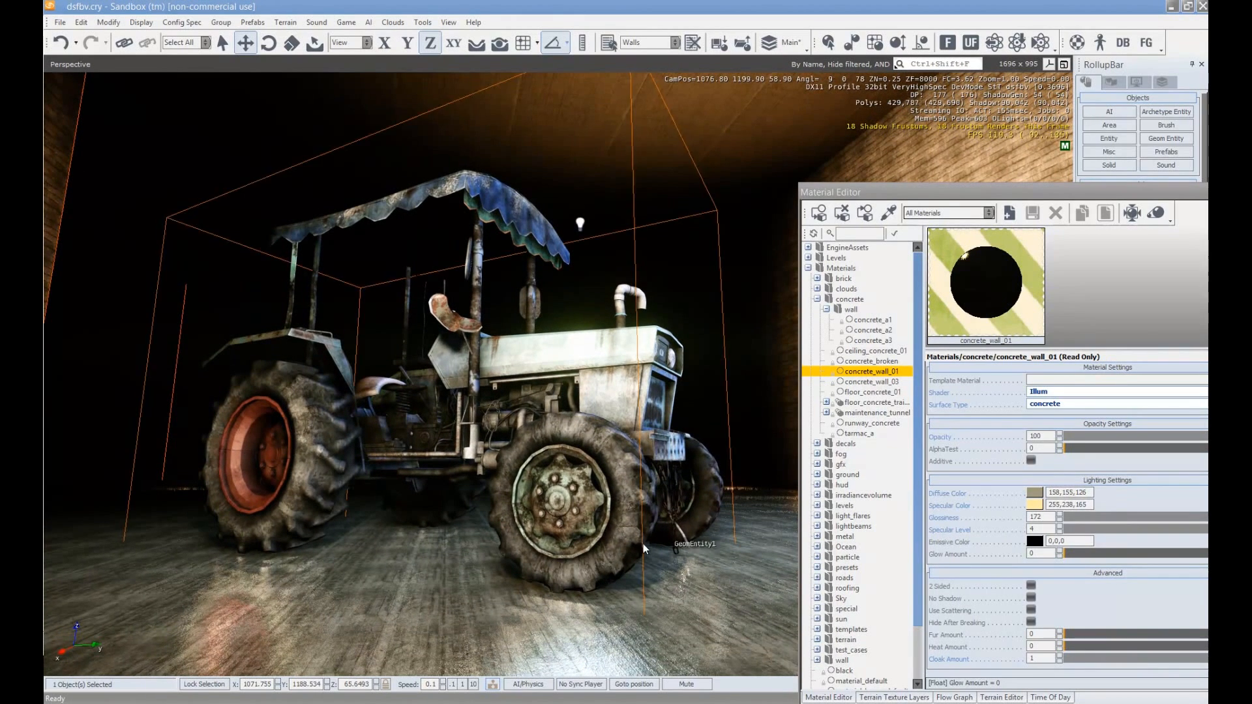
pyautogui.moveTo(974, 194); pyautogui.dragTo(1251, 212)
pyautogui.moveTo(734, 450)
pyautogui.mouseDown(button='right')
pyautogui.moveTo(746, 461)
pyautogui.moveTo(731, 453)
pyautogui.mouseUp(button='right')
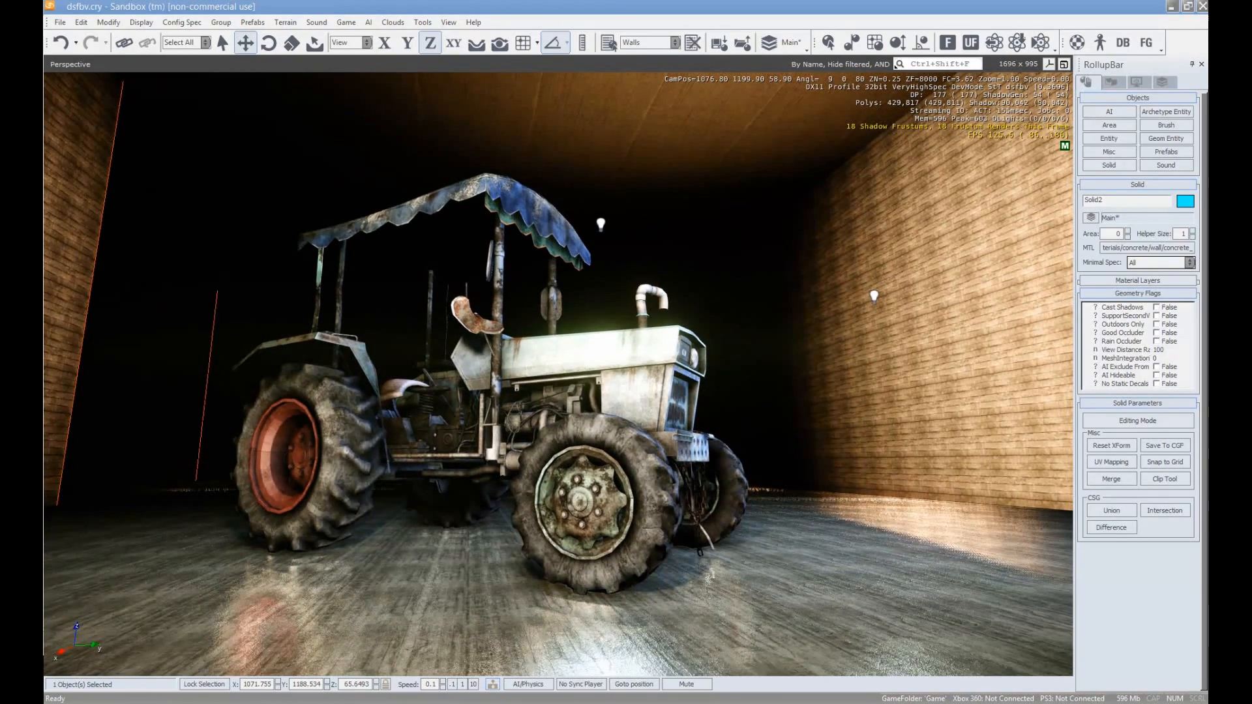
# Set the Time of Day play speed to 0 and shrink its window clear of the tractor
pyautogui.moveTo(1251, 212); pyautogui.dragTo(451, 129)
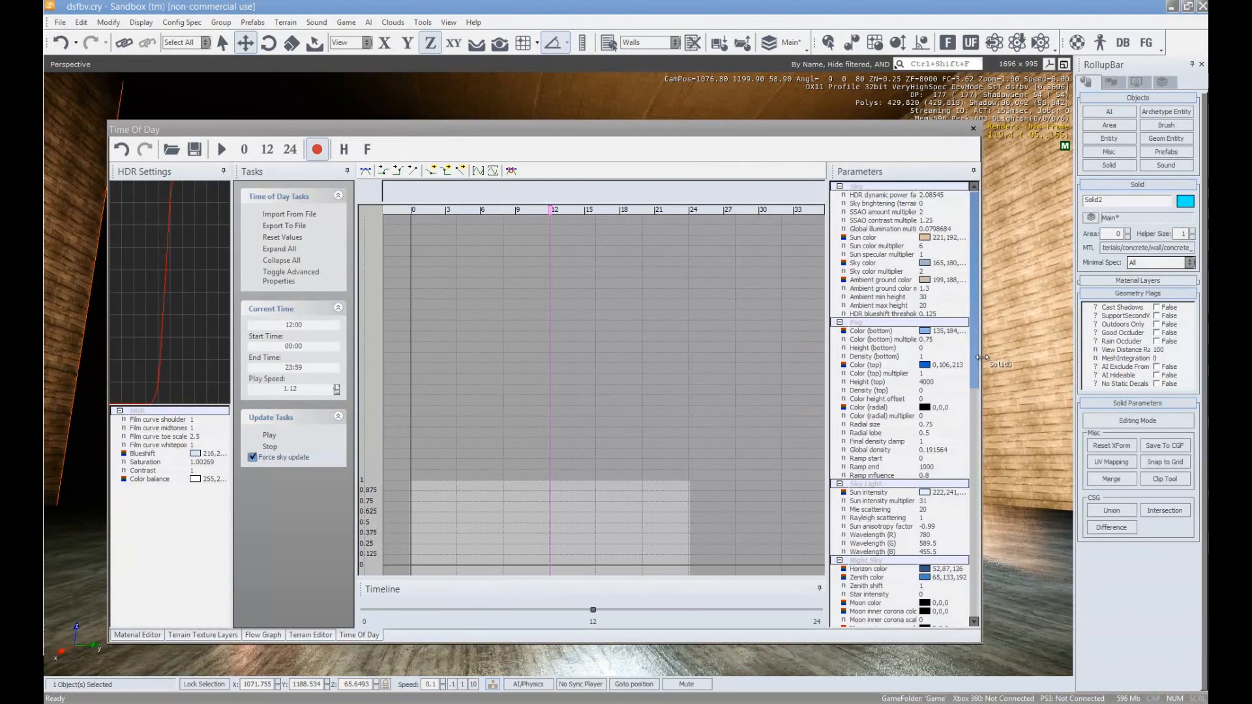
pyautogui.moveTo(982, 358); pyautogui.dragTo(720, 357)
pyautogui.moveTo(308, 389); pyautogui.dragTo(144, 359)
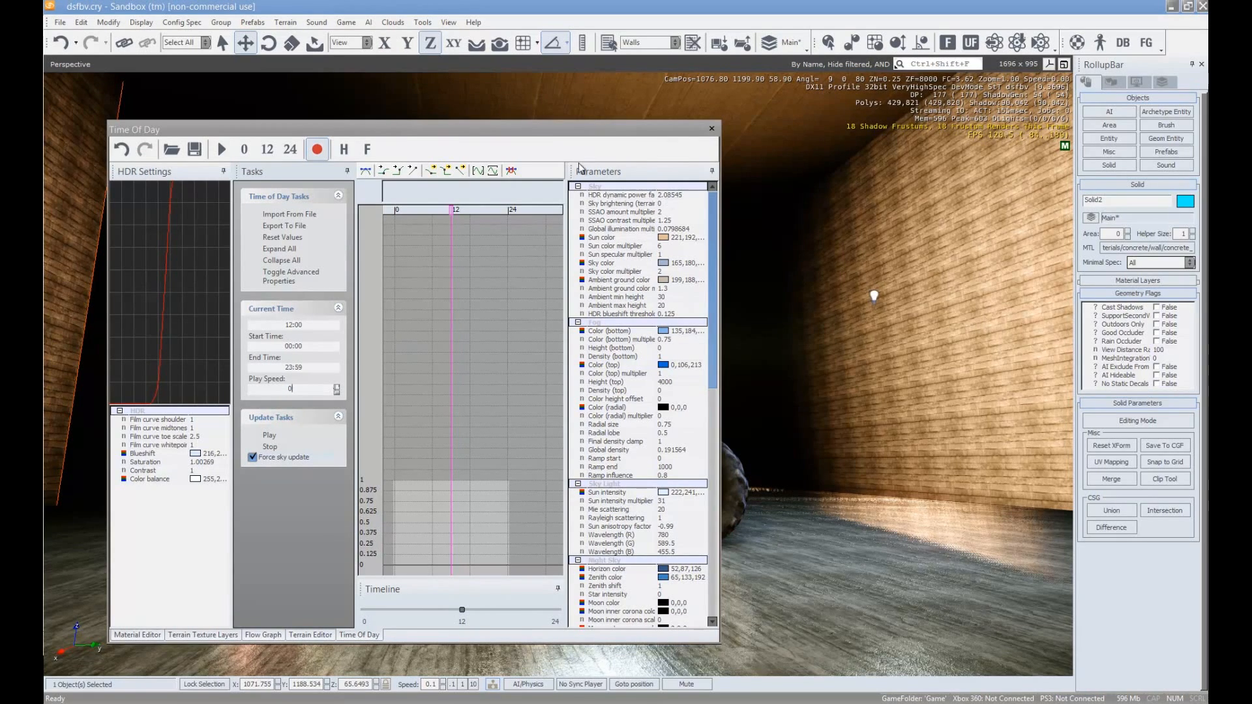
pyautogui.moveTo(401, 129); pyautogui.dragTo(1060, 159)
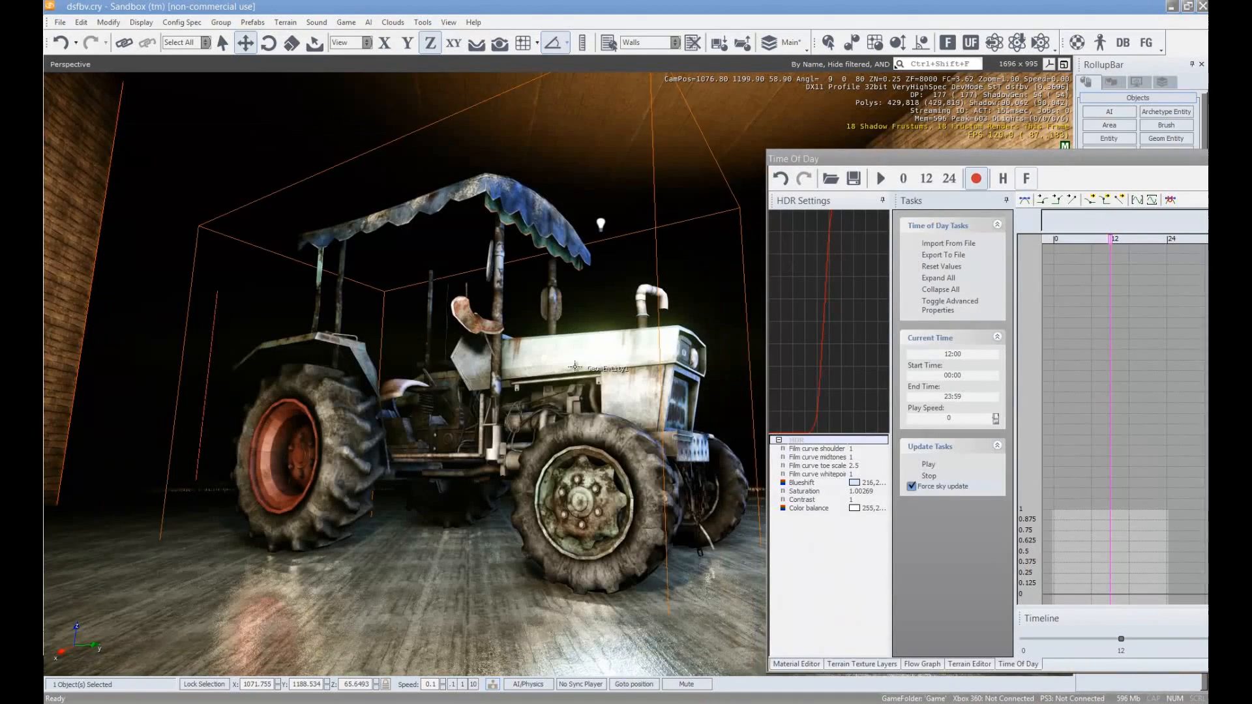
# Walk through the lit room in game mode, exit it, and inspect the tractor up close in the editor
pyautogui.hotkey('ctrl', 'g')
pyautogui.press('w')
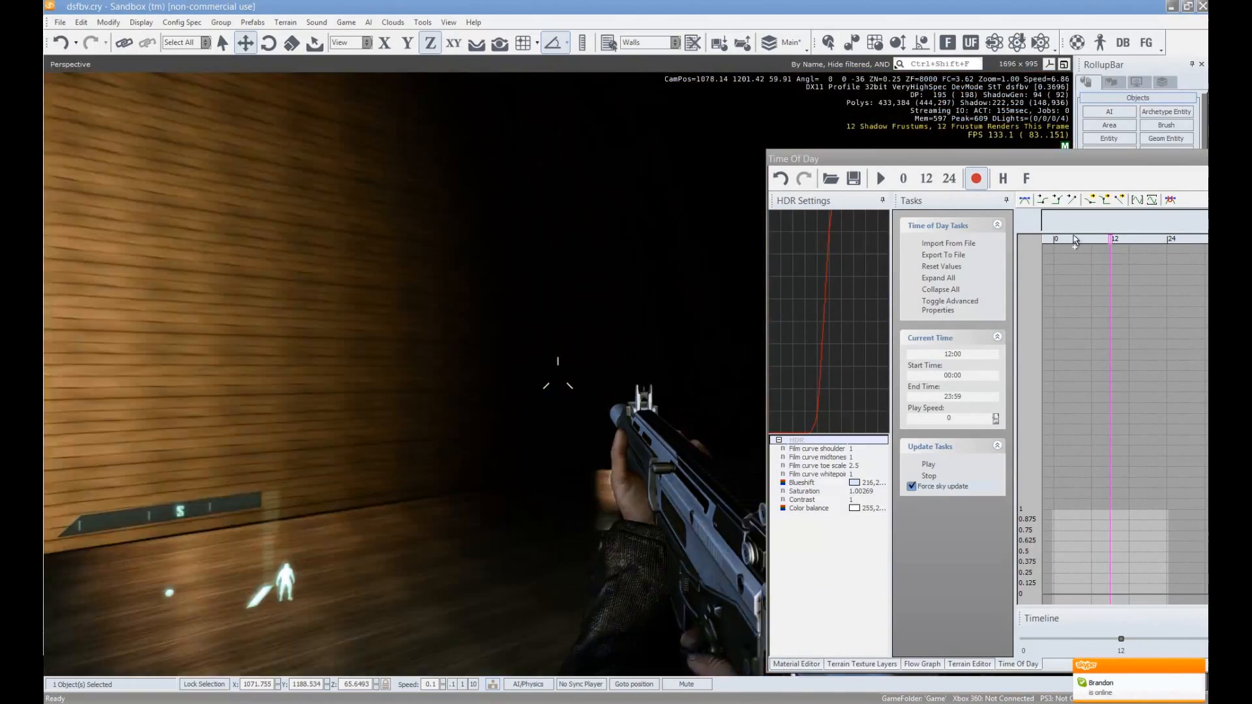
pyautogui.press('w')
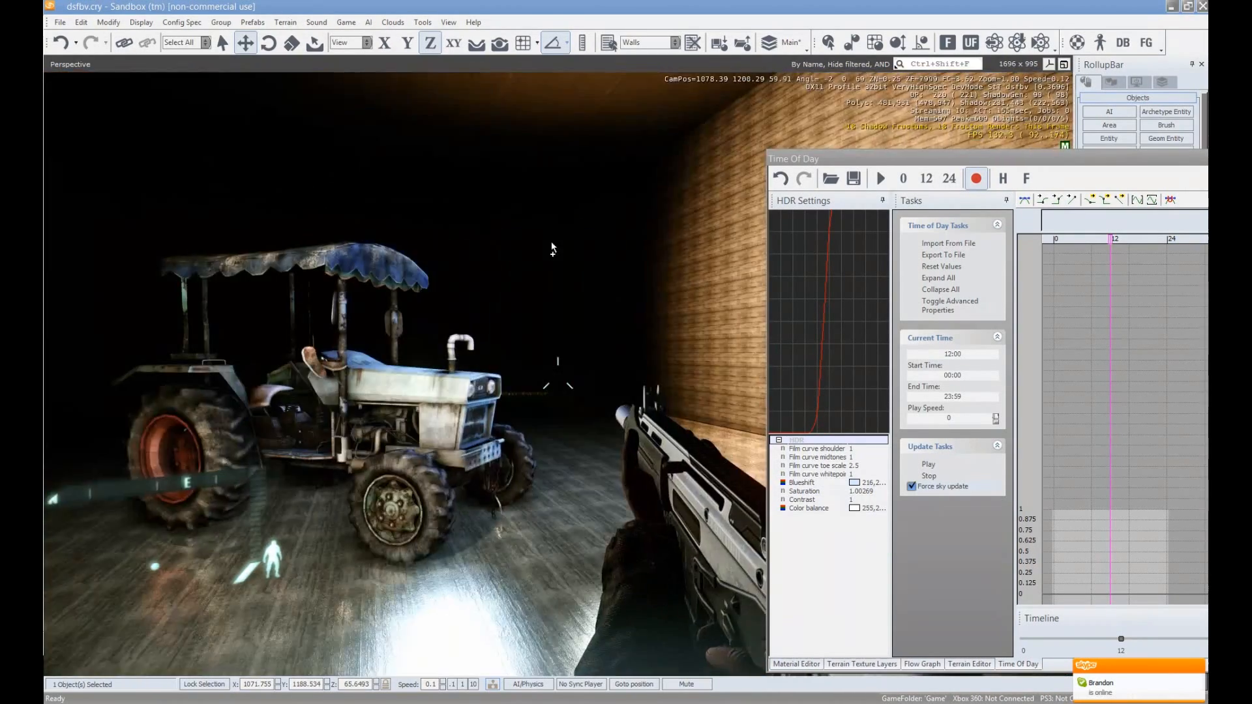
pyautogui.press('Escape')
pyautogui.moveTo(671, 254); pyautogui.dragTo(662, 272, button='right')
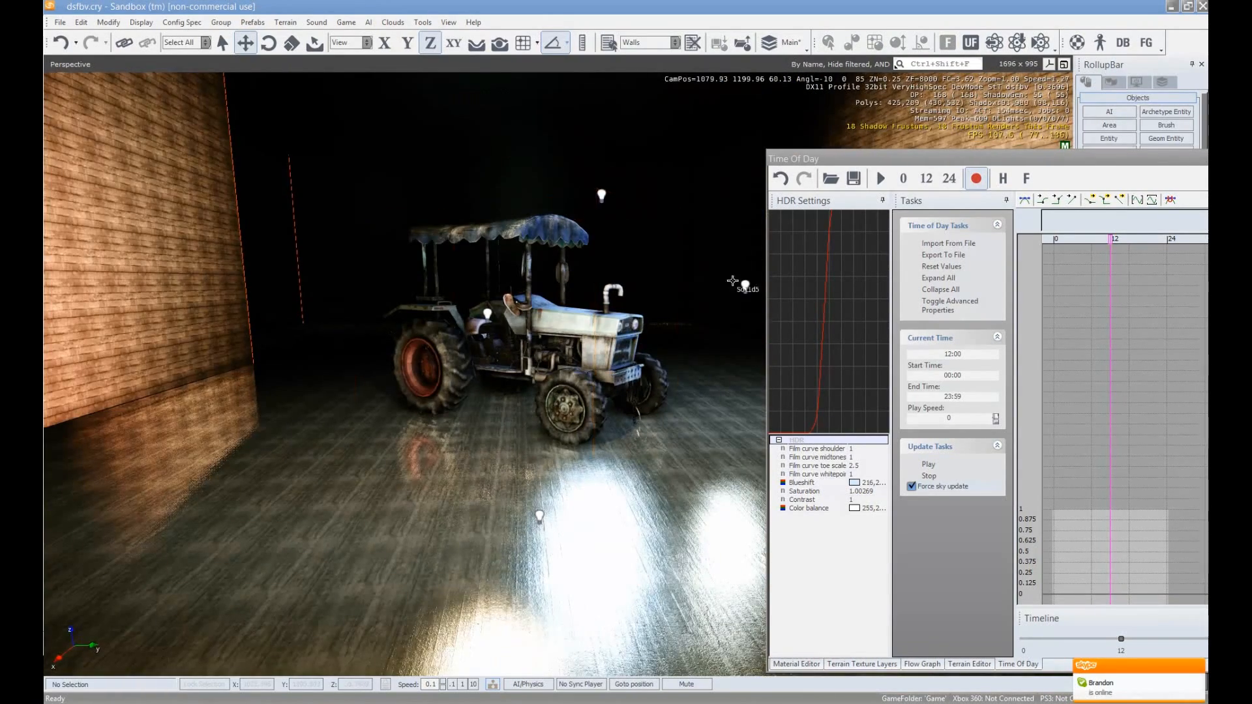
pyautogui.press('w')
pyautogui.moveTo(470, 351); pyautogui.dragTo(469, 350, button='right')
pyautogui.press('w')
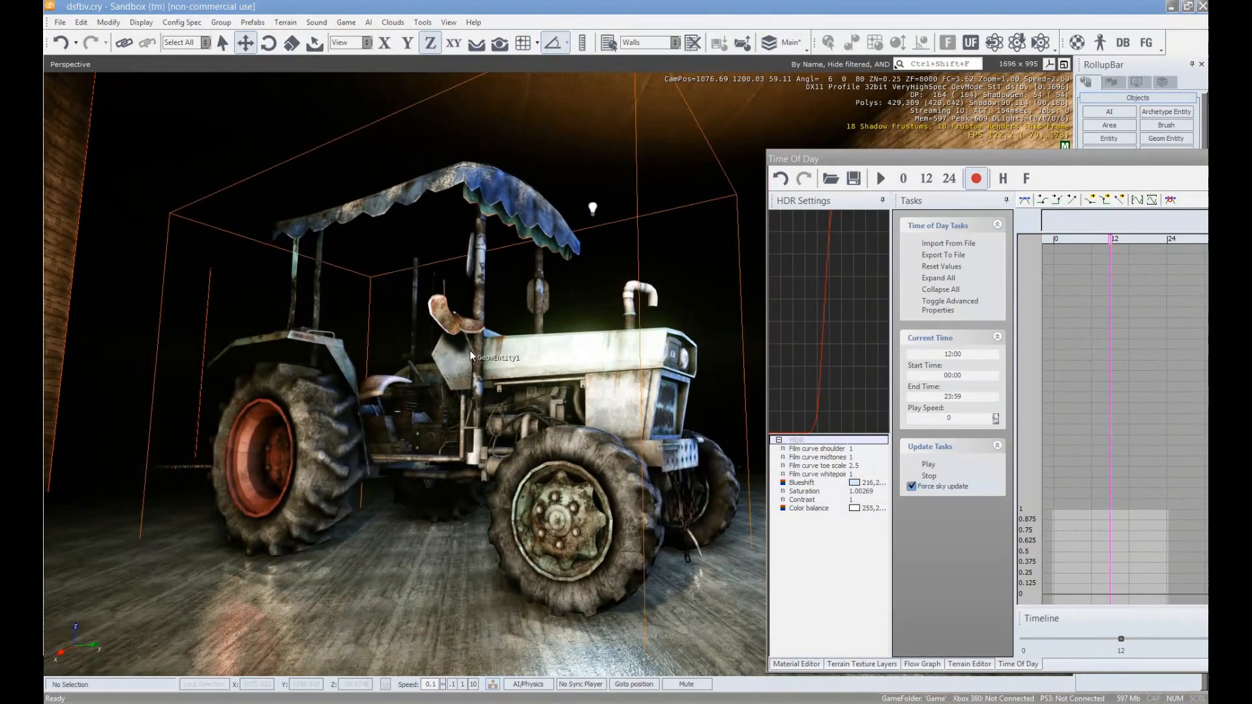
# Turn off Force sky update, narrow the Time of Day window, and set the current time to 02:00
pyautogui.moveTo(916, 175); pyautogui.dragTo(860, 128)
pyautogui.click(950, 466)
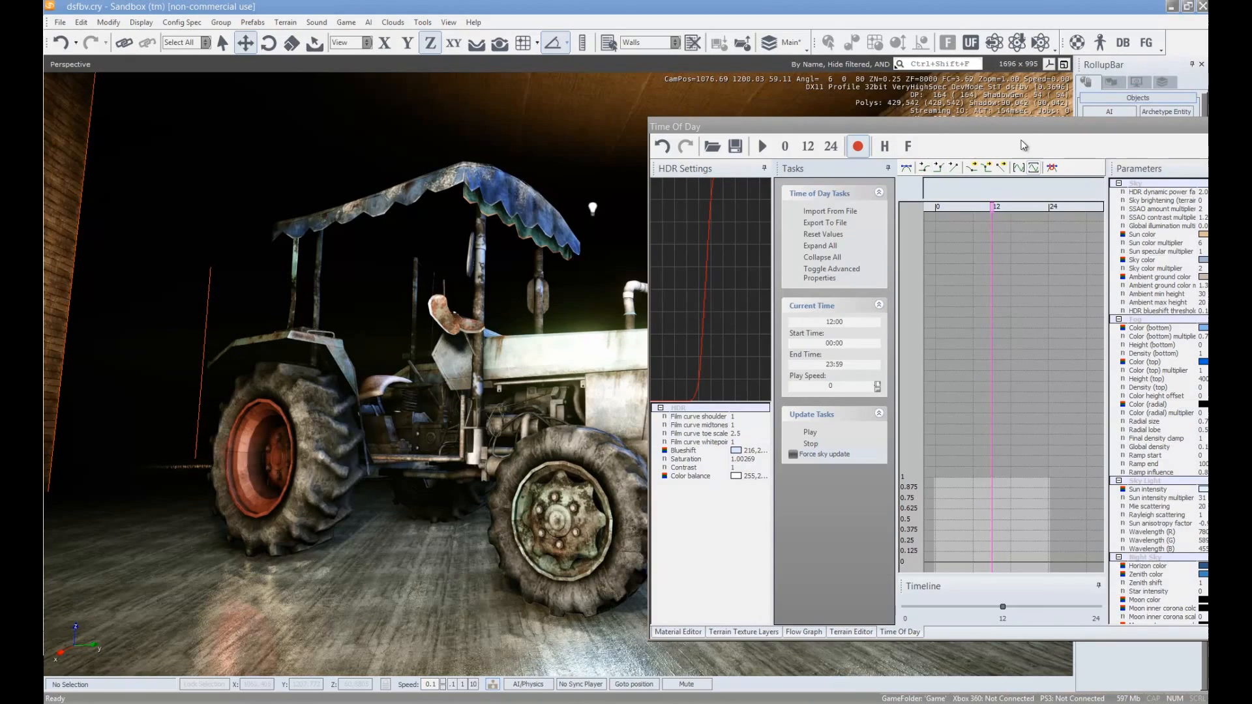
pyautogui.moveTo(897, 128); pyautogui.dragTo(847, 120)
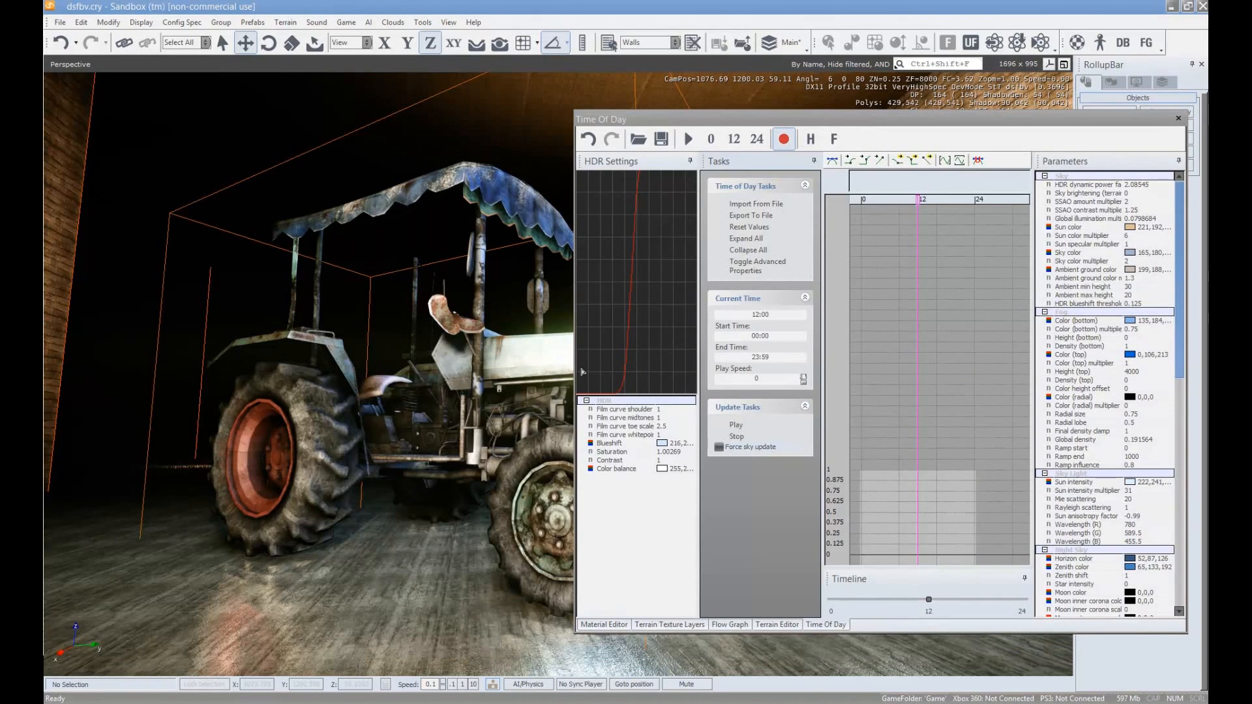
pyautogui.moveTo(573, 369); pyautogui.dragTo(793, 368)
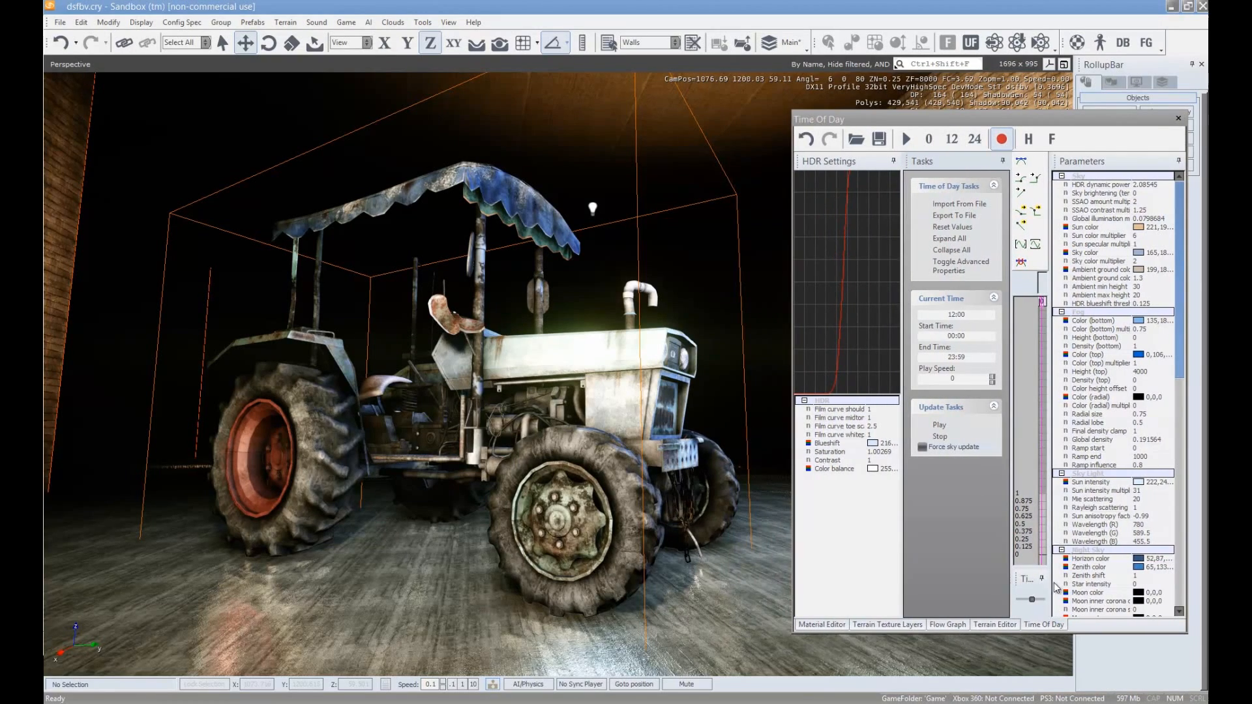
pyautogui.moveTo(1032, 604); pyautogui.dragTo(1021, 607)
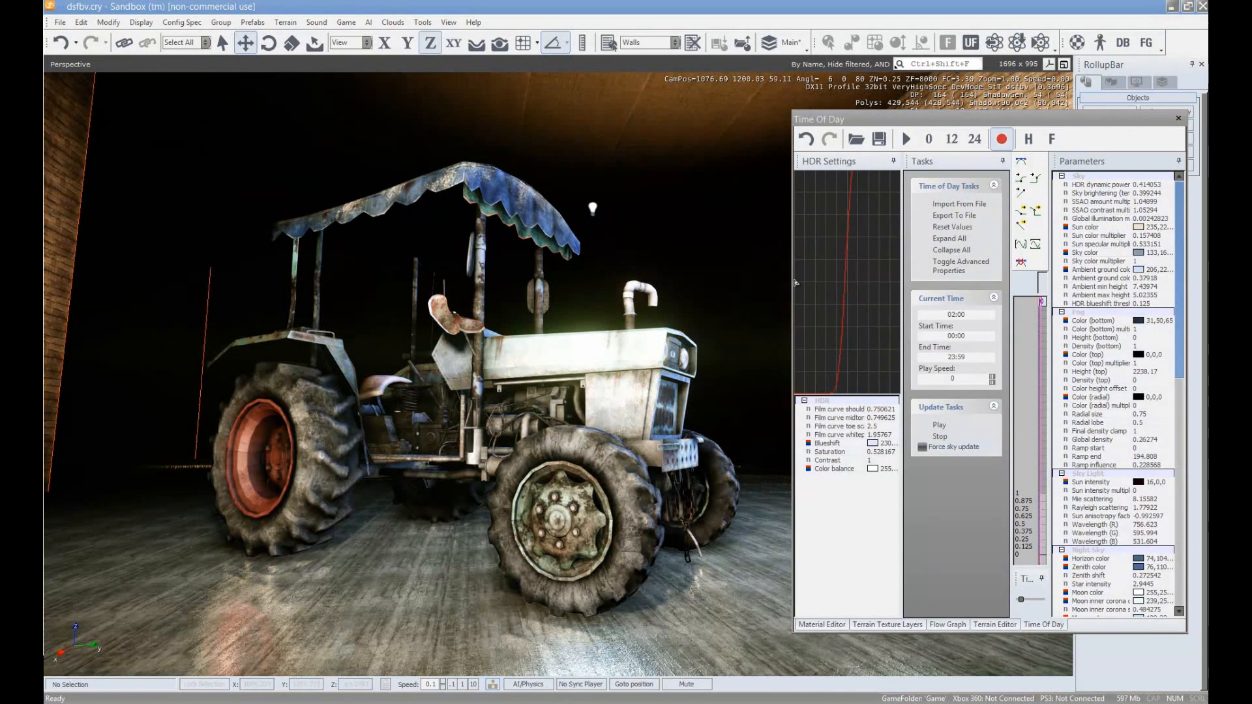
# Widen the Time of Day window, set the current time to 01:10 on the timeline, and shrink the window clear of the tractor
pyautogui.moveTo(793, 287); pyautogui.dragTo(390, 272)
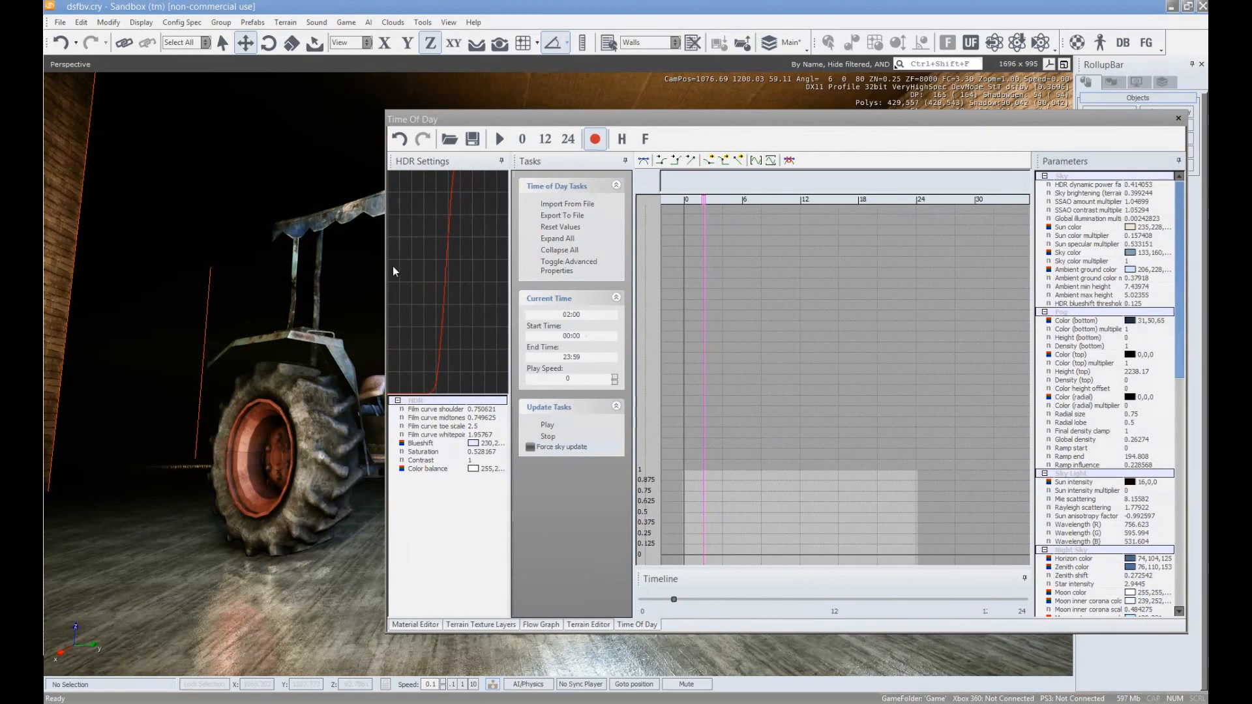
pyautogui.click(705, 200)
pyautogui.moveTo(707, 201)
pyautogui.mouseDown()
pyautogui.moveTo(731, 202)
pyautogui.moveTo(698, 211)
pyautogui.mouseUp()
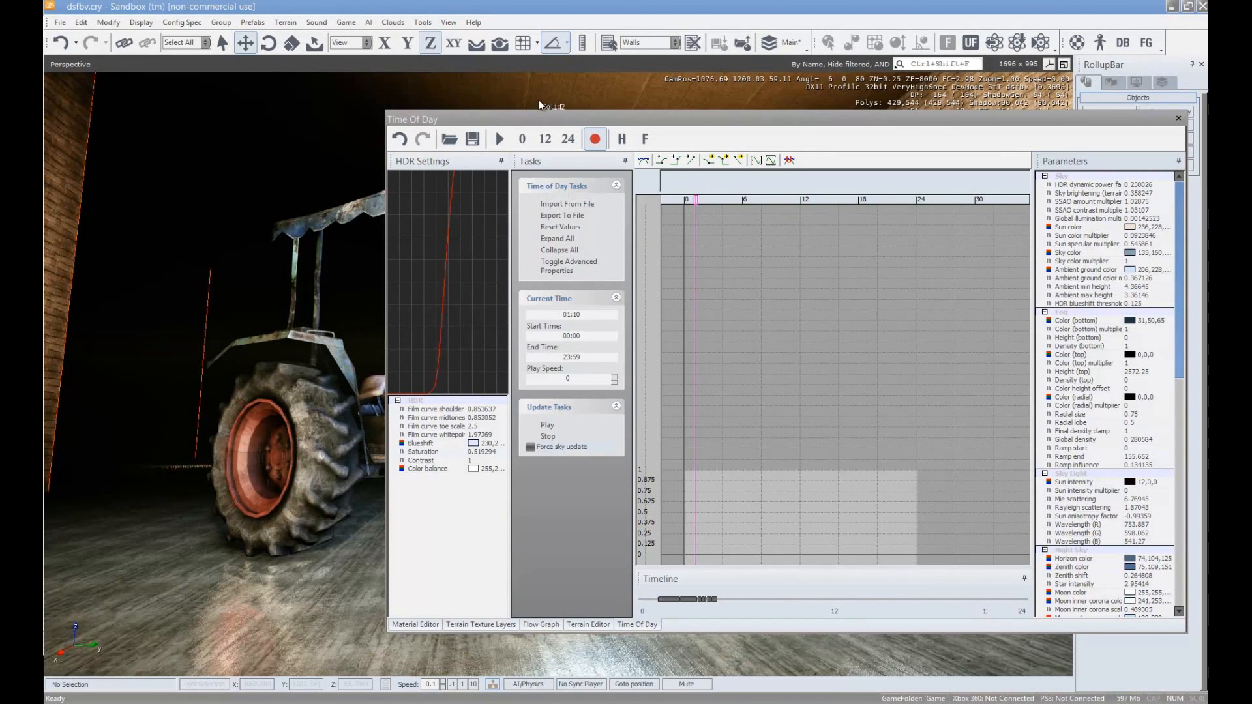
pyautogui.moveTo(386, 220); pyautogui.dragTo(808, 241)
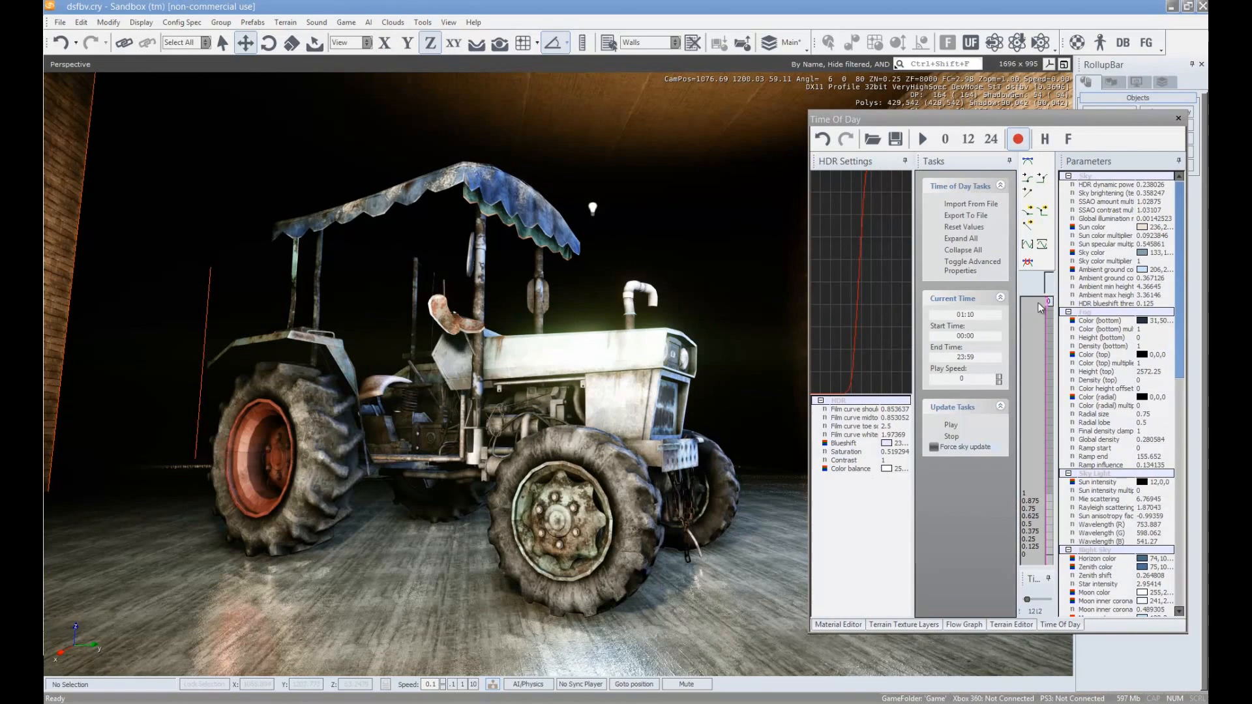
# Tint the HDR color balance to a pale, warm beige
pyautogui.moveTo(1180, 320); pyautogui.dragTo(1169, 552)
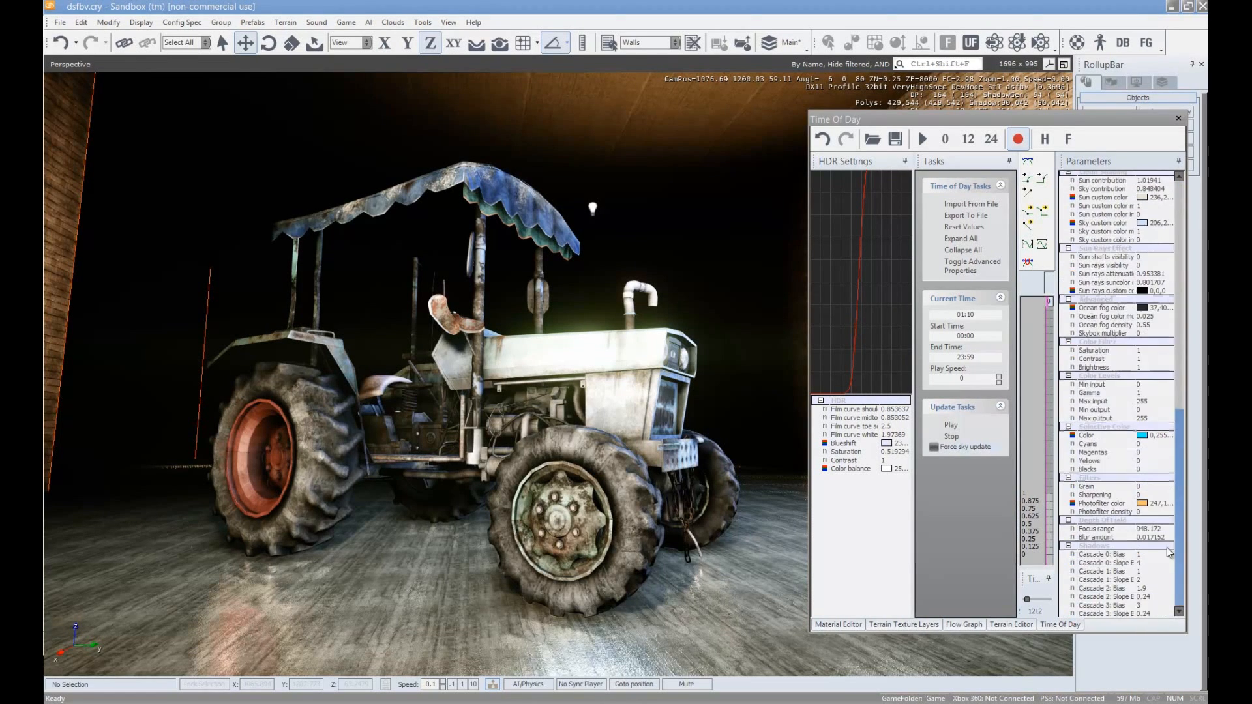
pyautogui.moveTo(1177, 599); pyautogui.dragTo(1174, 311)
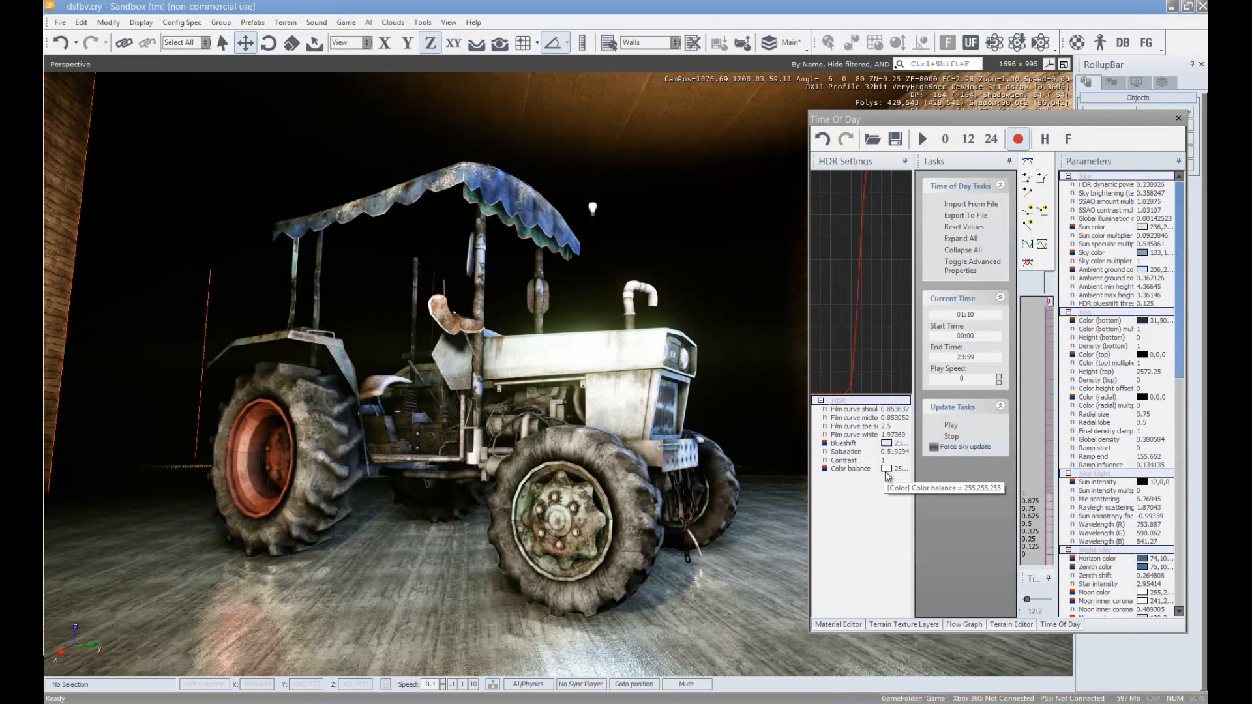
pyautogui.click(888, 470)
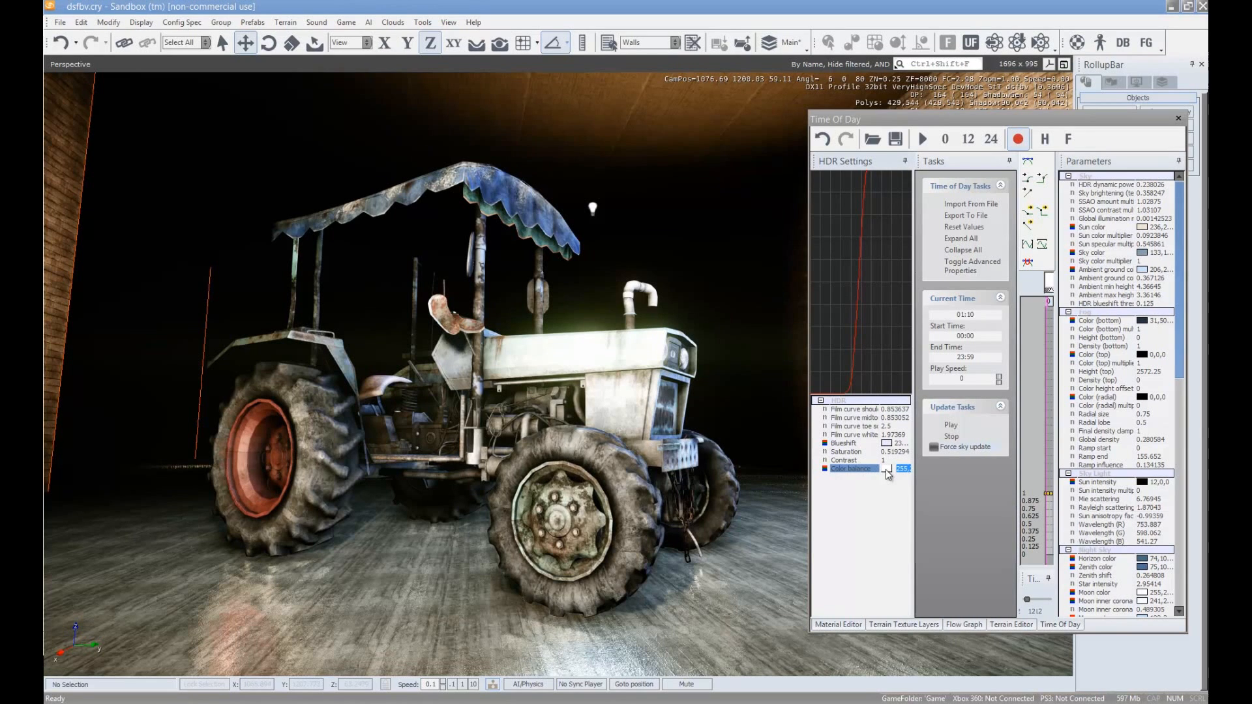
pyautogui.click(888, 469)
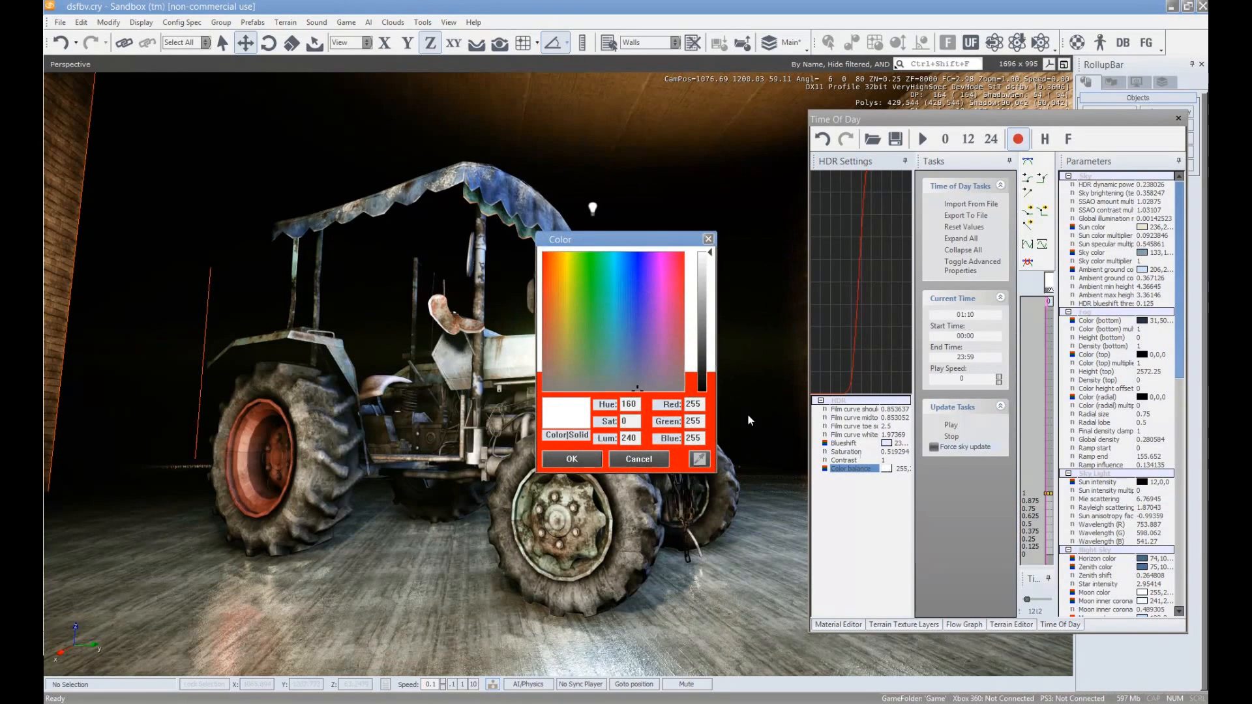
pyautogui.moveTo(585, 353); pyautogui.dragTo(560, 371)
pyautogui.click(710, 287)
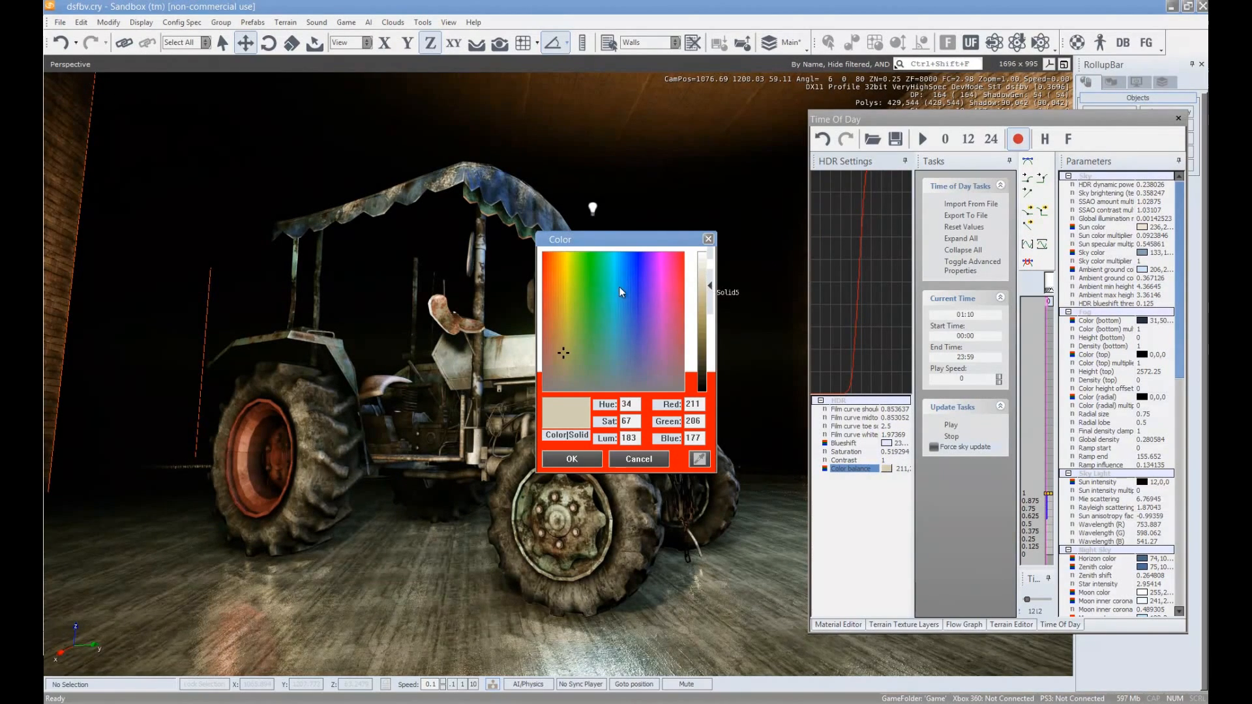
pyautogui.click(559, 311)
pyautogui.moveTo(559, 312); pyautogui.dragTo(560, 339)
pyautogui.click(561, 348)
pyautogui.click(572, 459)
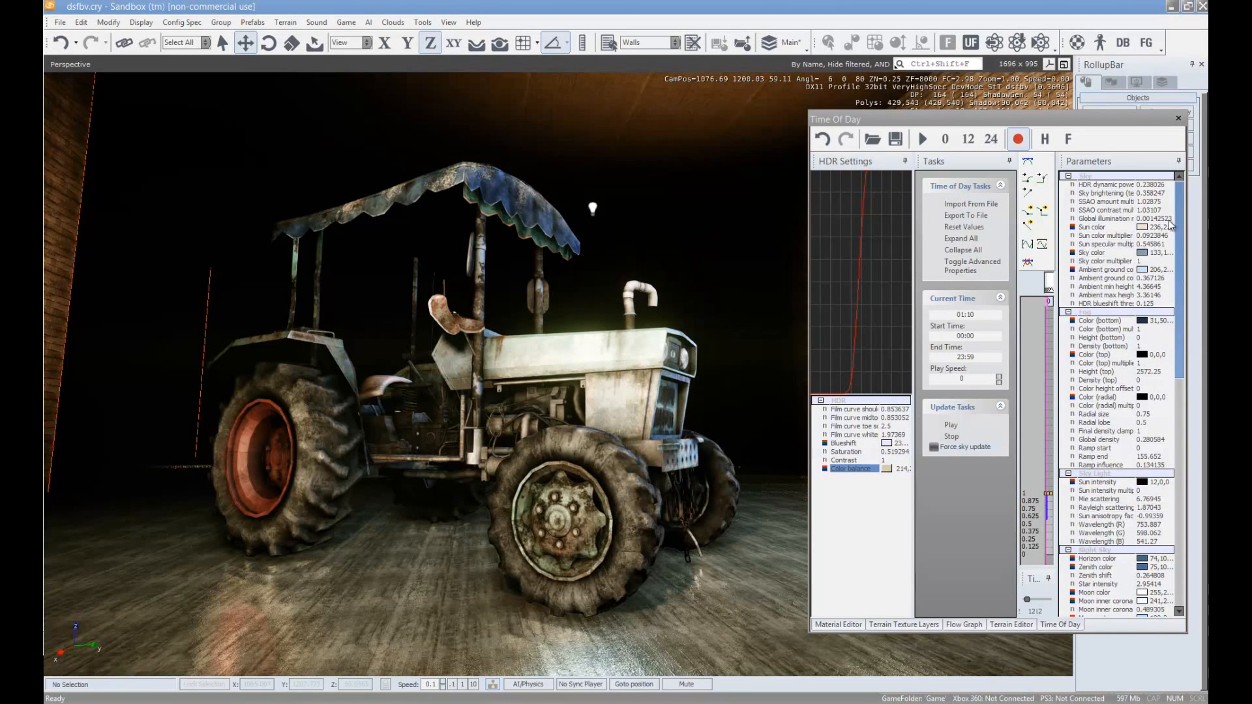
# Set the photofilter density to 1 and change the photofilter color to blue 36,168,247
pyautogui.moveTo(1182, 277); pyautogui.dragTo(1174, 512)
pyautogui.scroll(-5, 1167, 509)
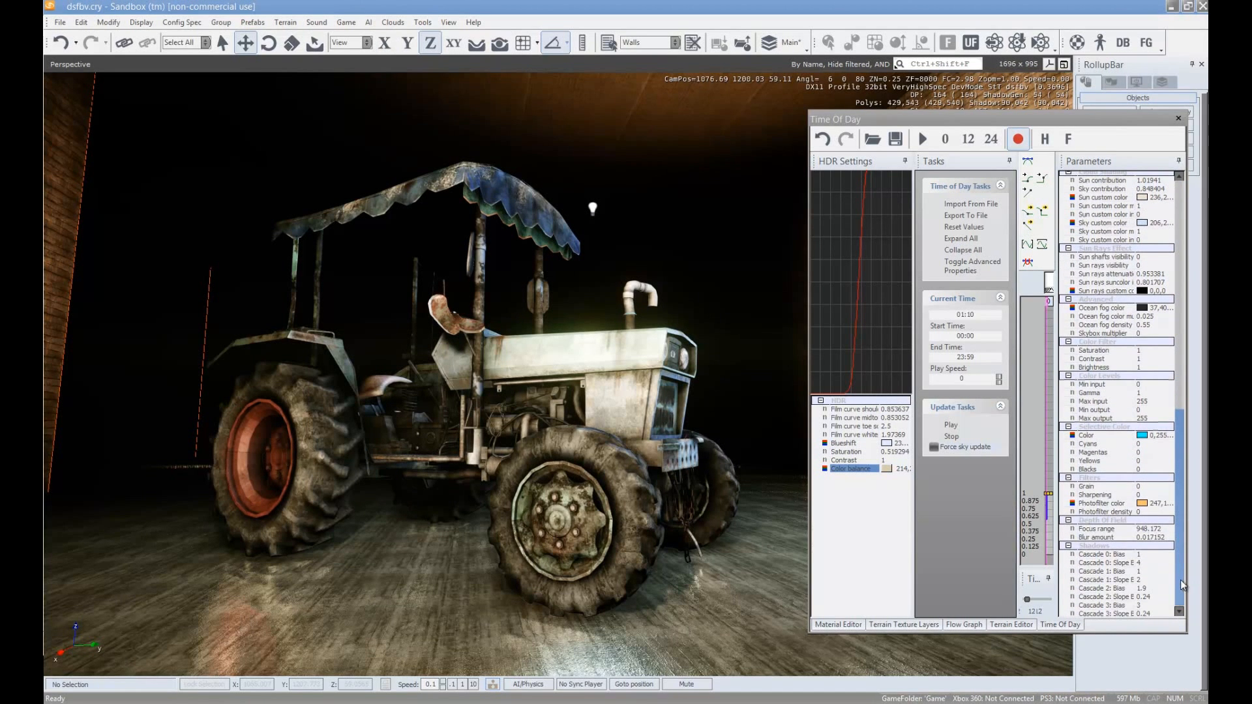
pyautogui.click(1153, 512)
pyautogui.write('1')
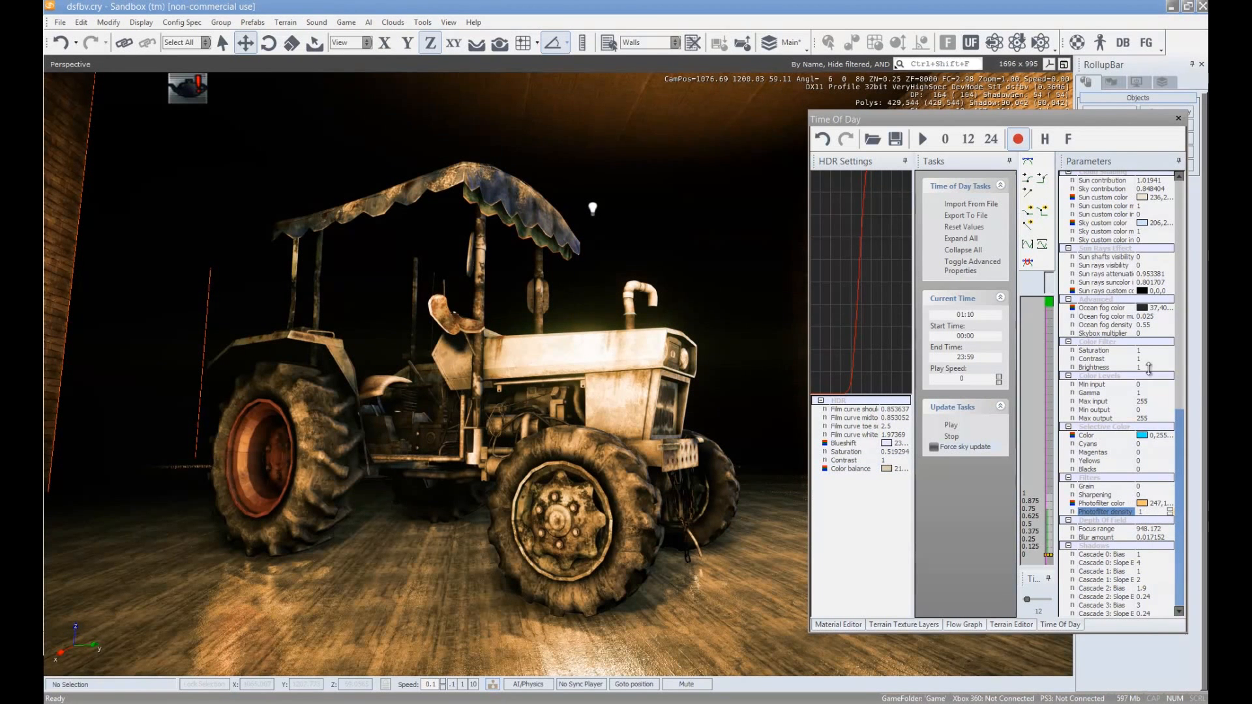
pyautogui.click(1145, 503)
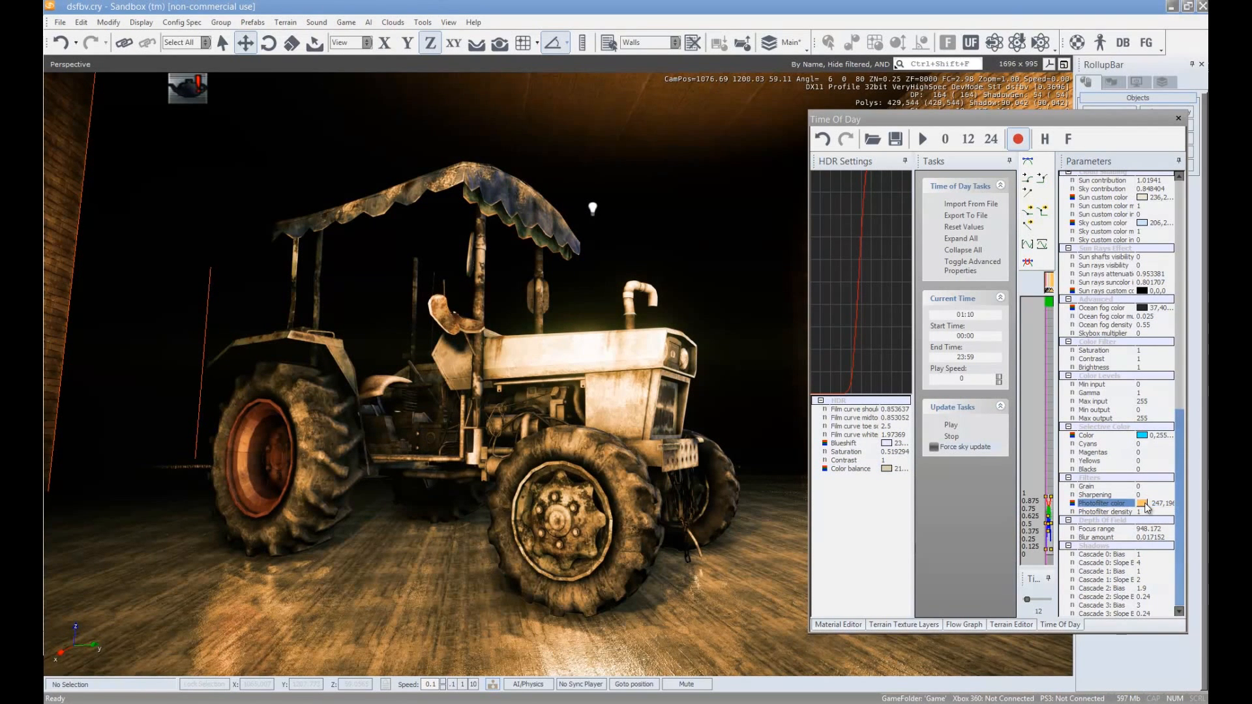
pyautogui.click(1143, 505)
pyautogui.click(630, 342)
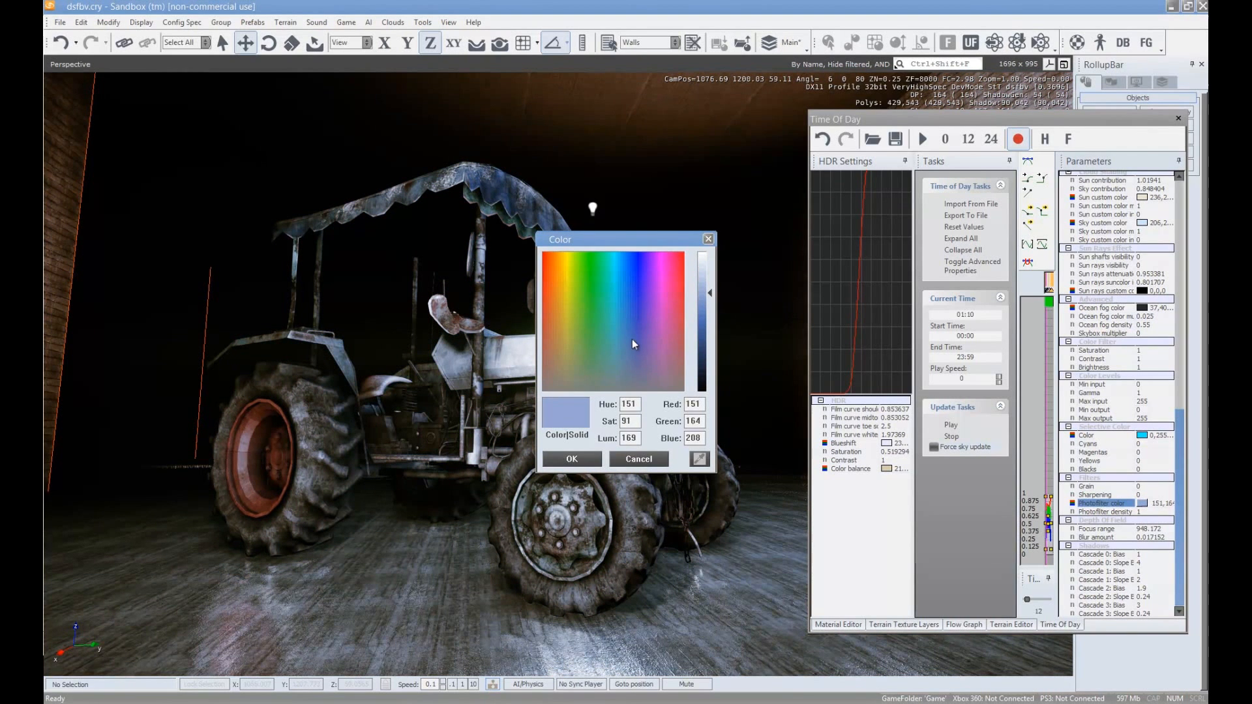
pyautogui.moveTo(711, 295)
pyautogui.mouseDown()
pyautogui.moveTo(711, 259)
pyautogui.moveTo(713, 305)
pyautogui.mouseUp()
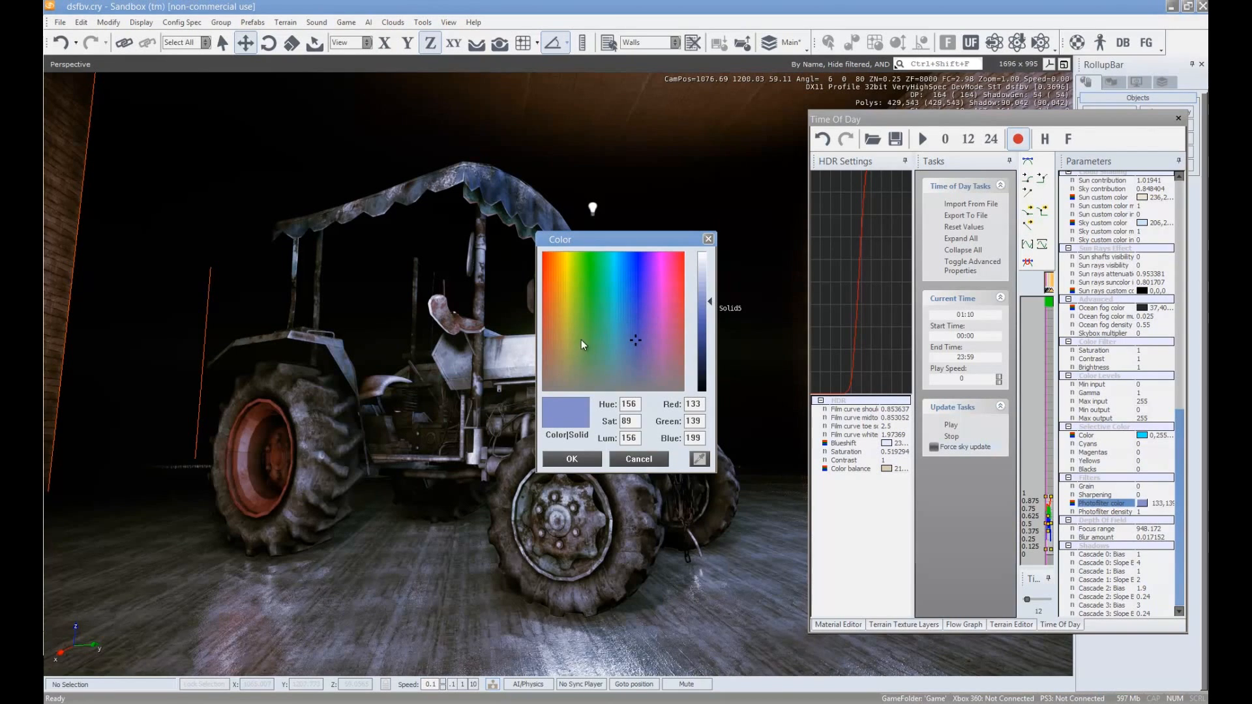
pyautogui.moveTo(637, 353); pyautogui.dragTo(554, 275)
pyautogui.moveTo(710, 296); pyautogui.dragTo(623, 264)
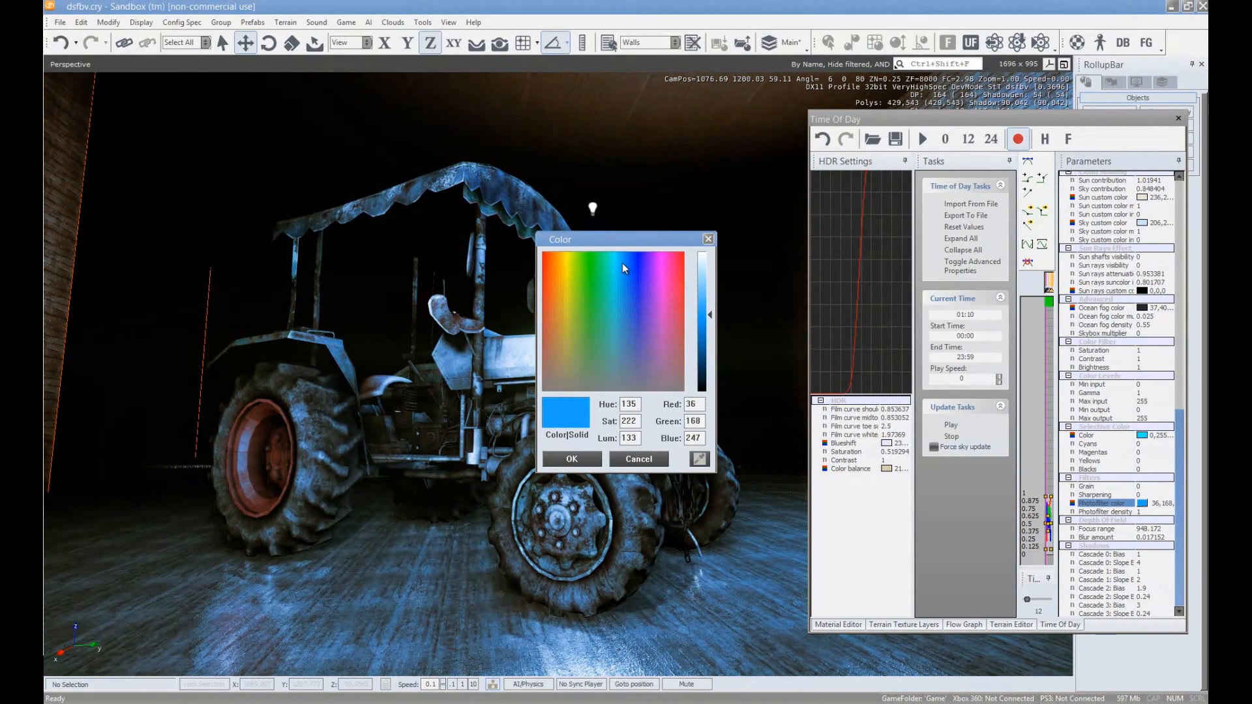
pyautogui.click(572, 459)
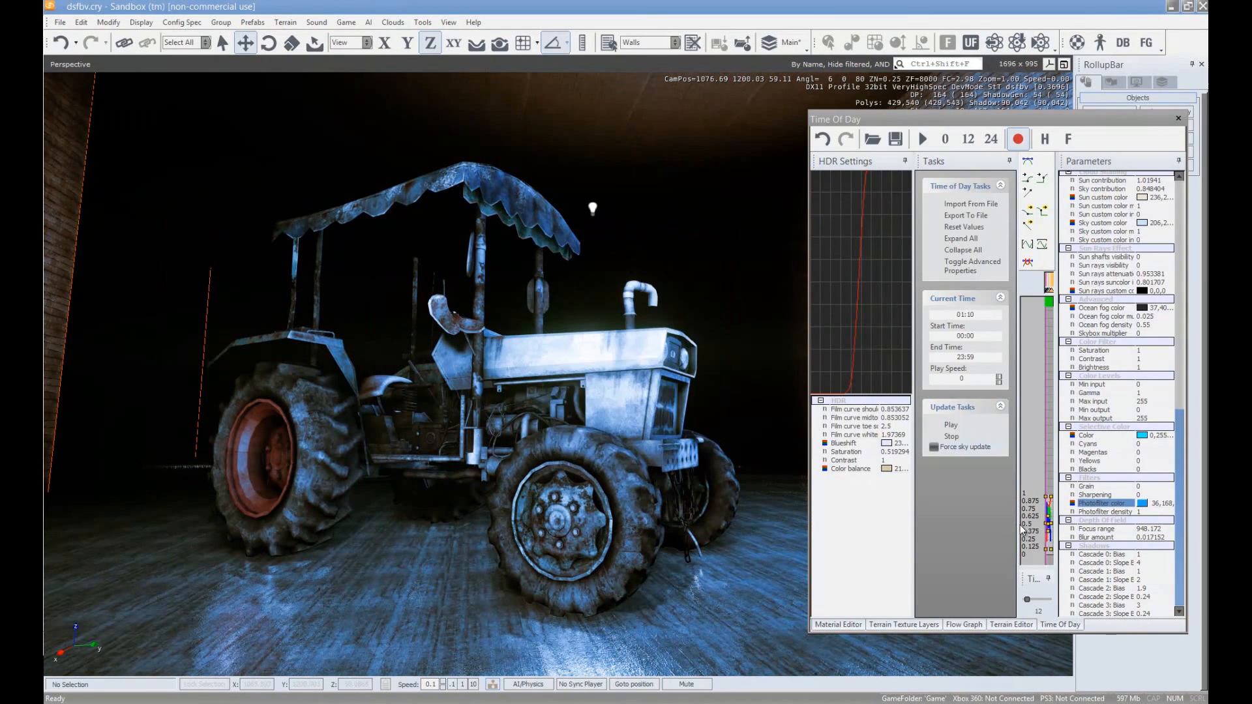
# Lower the photofilter density to 0.18 for a subtle blue tint
pyautogui.click(1158, 511)
pyautogui.moveTo(1170, 514); pyautogui.dragTo(1171, 531)
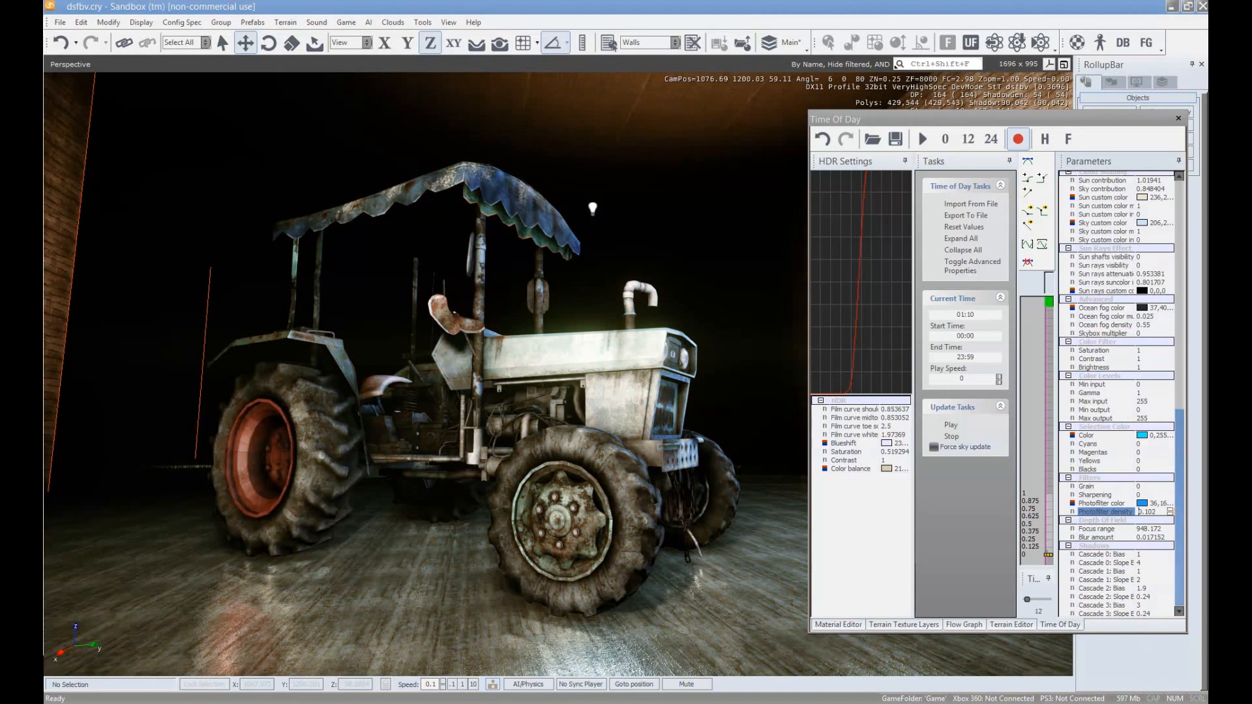
pyautogui.moveTo(1127, 685); pyautogui.dragTo(1127, 703)
pyautogui.write('0.')
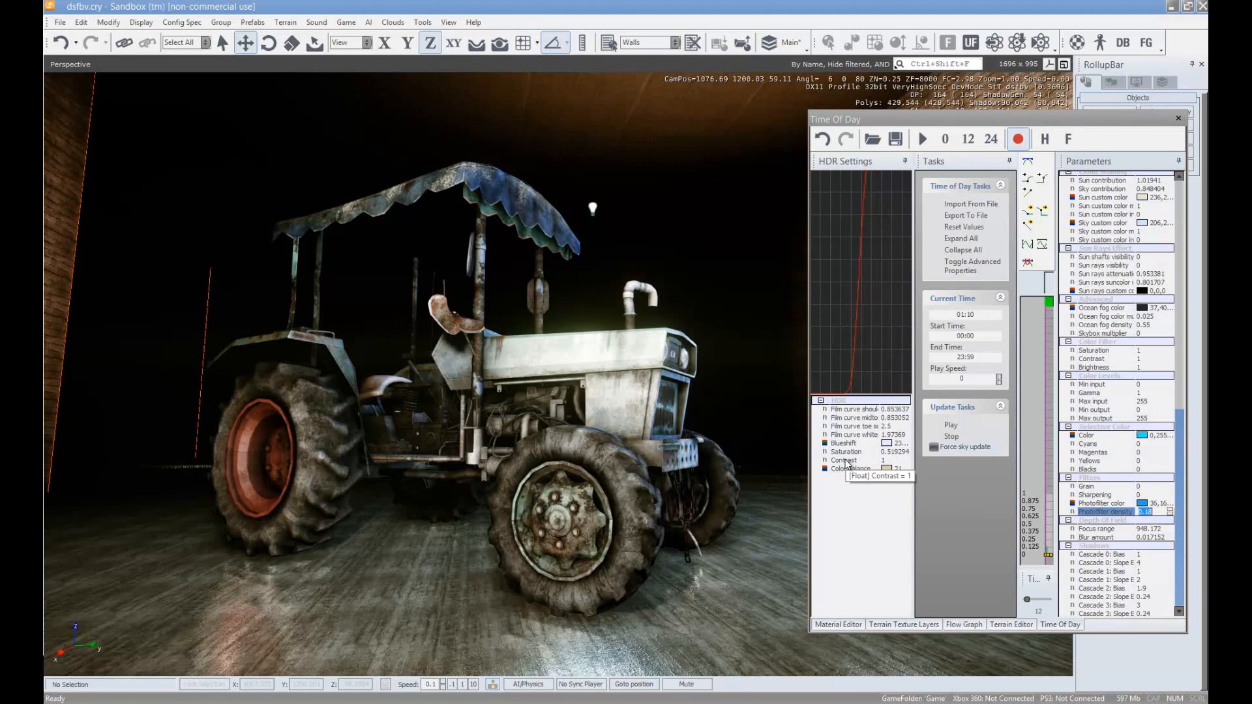
# Set the depth of field blur amount to 1 and focus range to 5, and check the blur around the tractor
pyautogui.click(1156, 536)
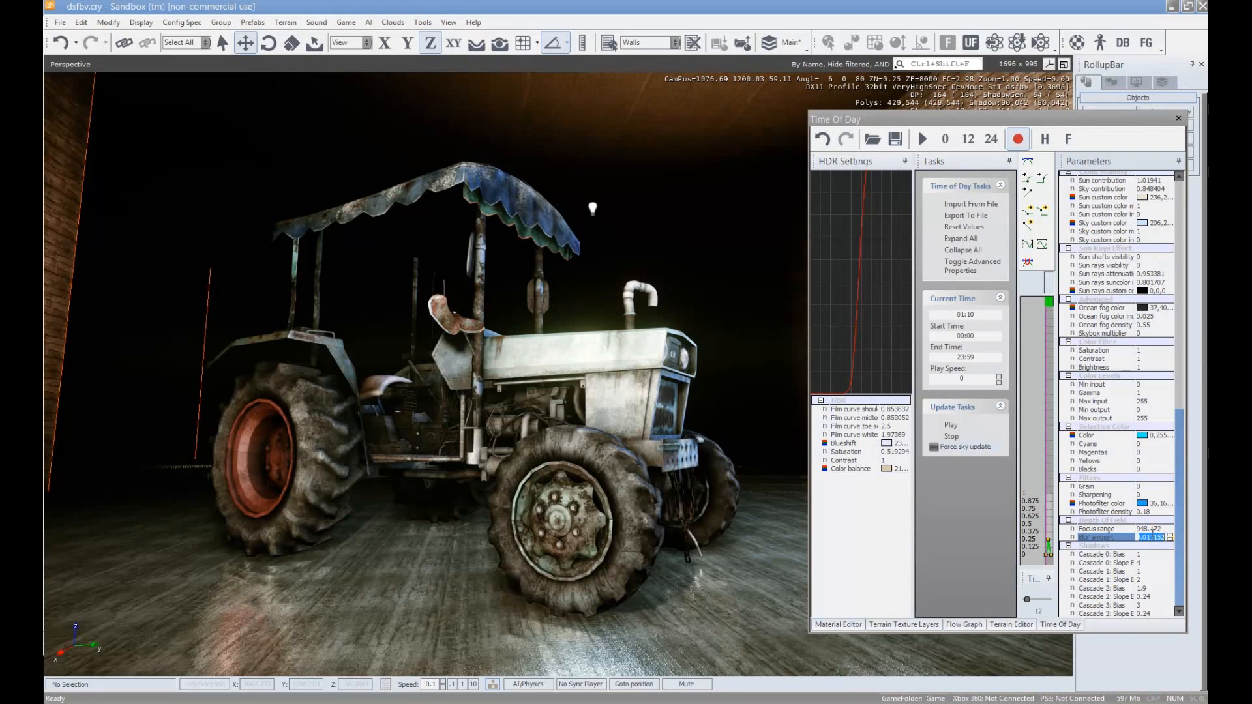
pyautogui.press('BackSpace')
pyautogui.click(1163, 527)
pyautogui.write('5')
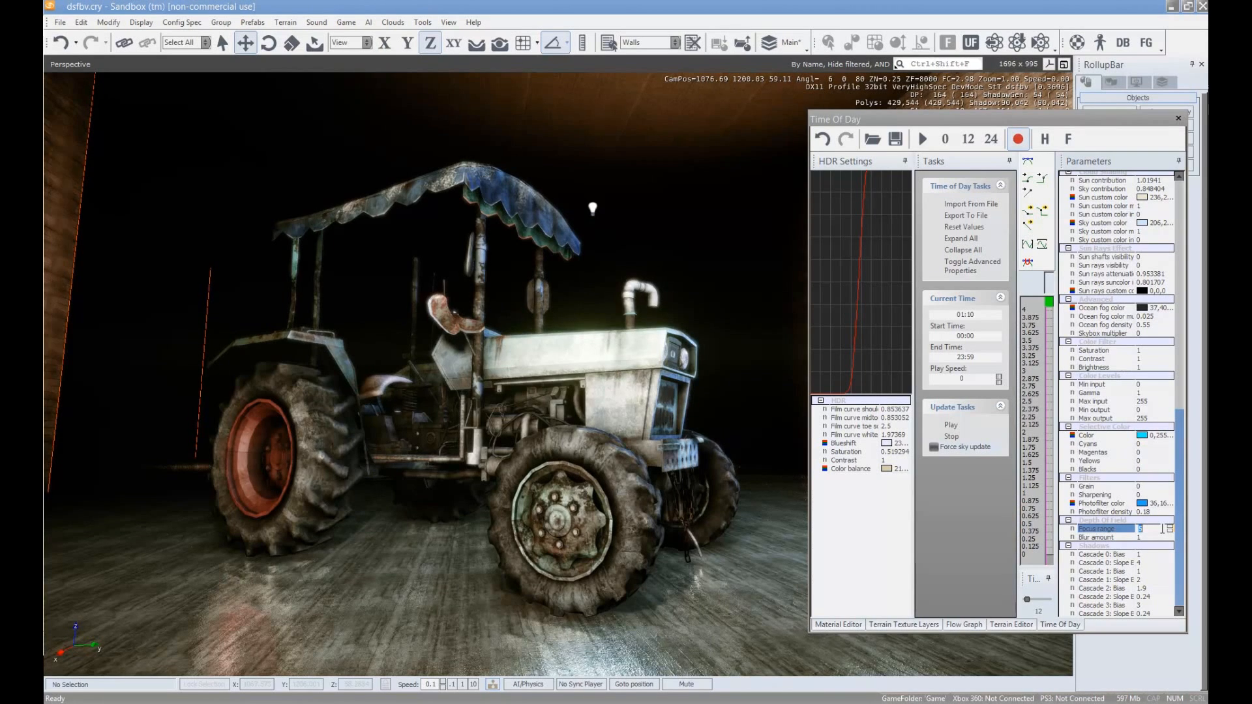
pyautogui.moveTo(592, 464); pyautogui.dragTo(592, 464, button='right')
pyautogui.moveTo(590, 463); pyautogui.dragTo(586, 464, button='right')
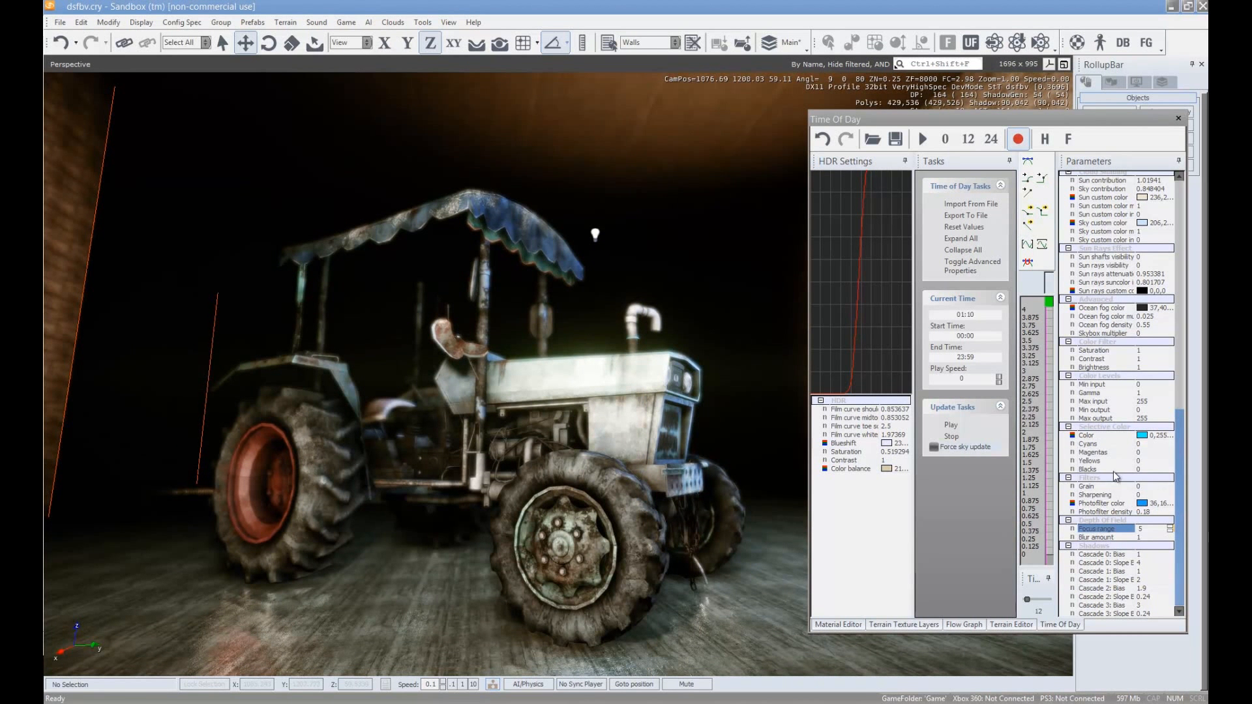
# Set the HDR saturation to 0.65 and the HDR contrast to 0.89
pyautogui.click(1130, 470)
pyautogui.click(885, 459)
pyautogui.click(893, 452)
pyautogui.moveTo(908, 451)
pyautogui.mouseDown()
pyautogui.moveTo(915, 416)
pyautogui.moveTo(924, 449)
pyautogui.mouseUp()
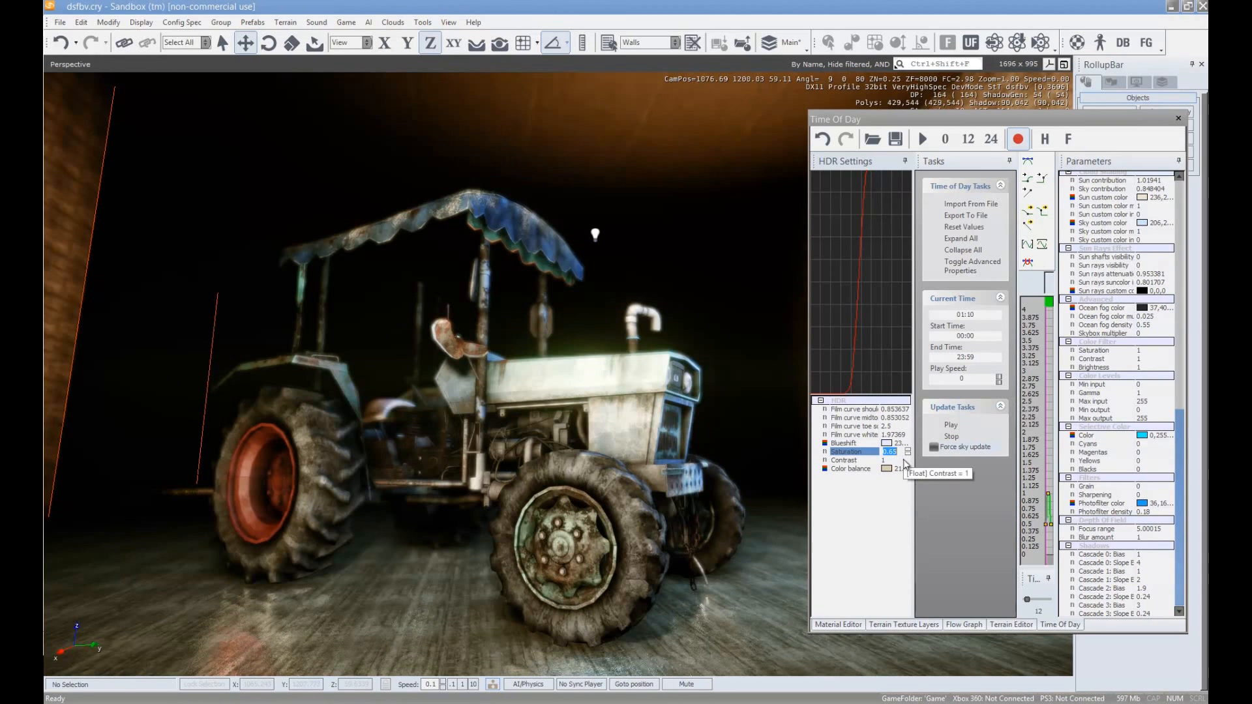
pyautogui.click(905, 461)
pyautogui.moveTo(906, 461); pyautogui.dragTo(909, 468)
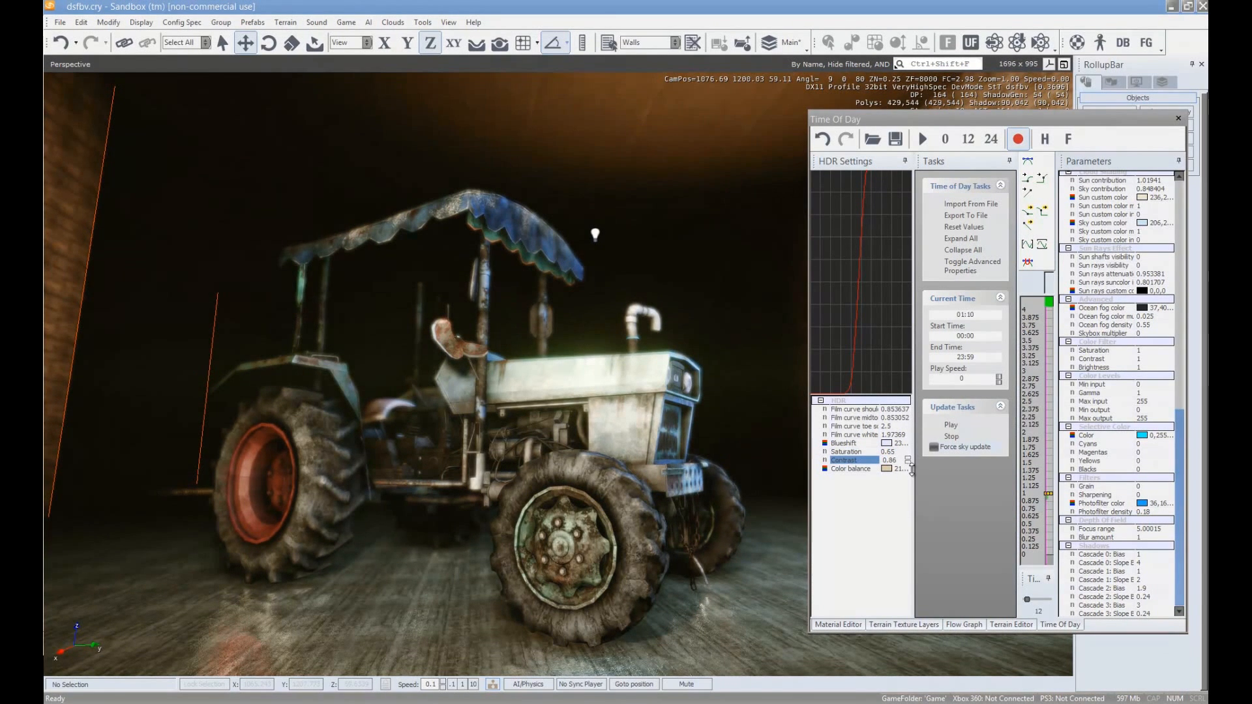
pyautogui.moveTo(912, 468); pyautogui.dragTo(913, 473)
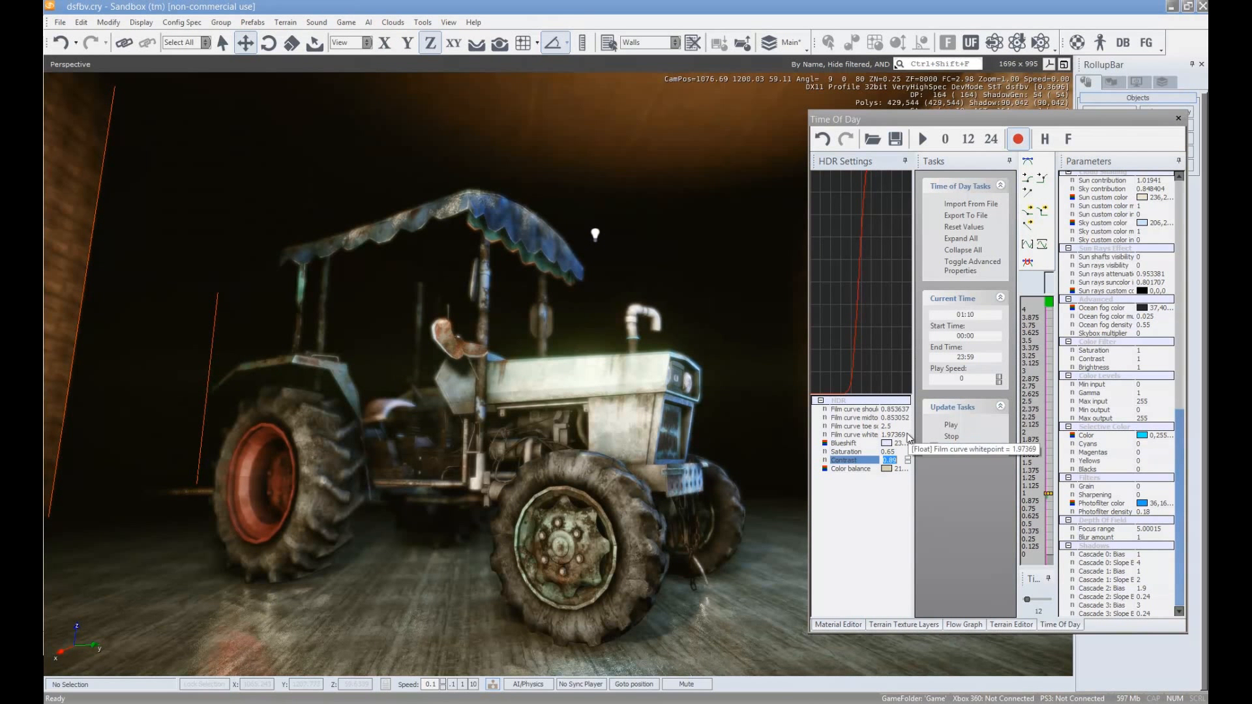
# Raise the HDR film curve toe scale to 5.64, the midtones scale to 1.83 and the shoulder scale to 2.46
pyautogui.click(907, 426)
pyautogui.moveTo(908, 426); pyautogui.dragTo(912, 362)
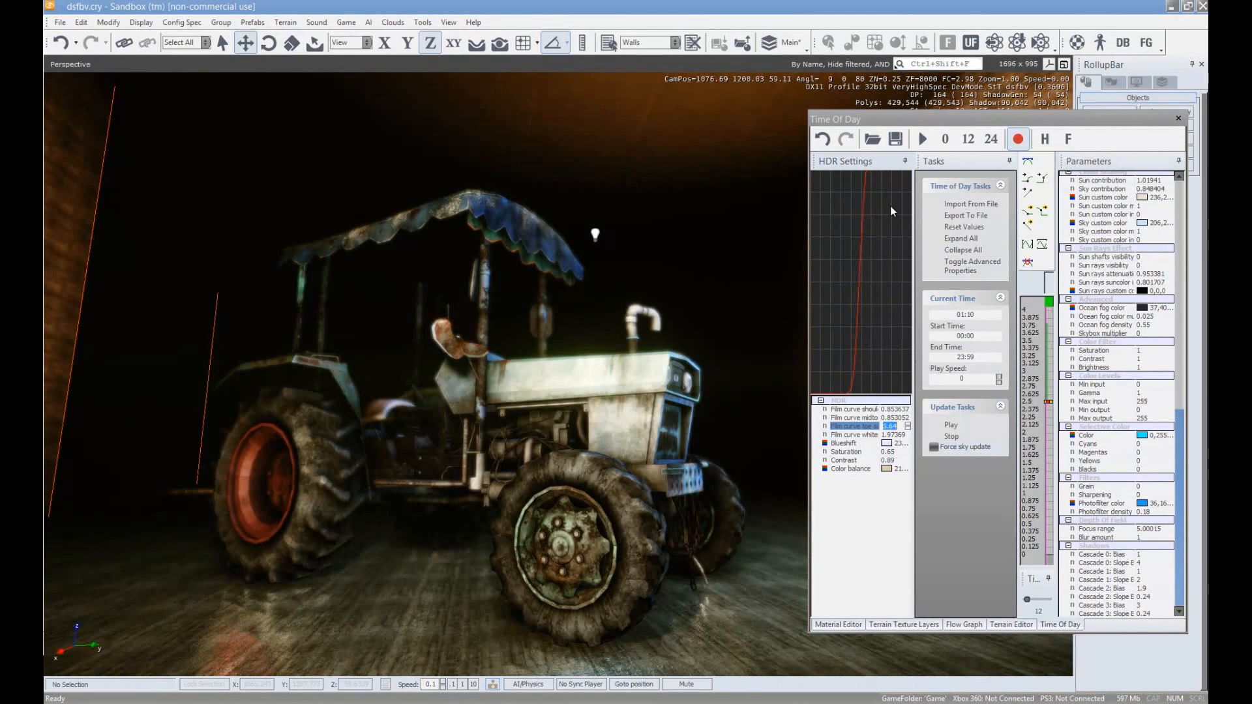
pyautogui.click(1019, 140)
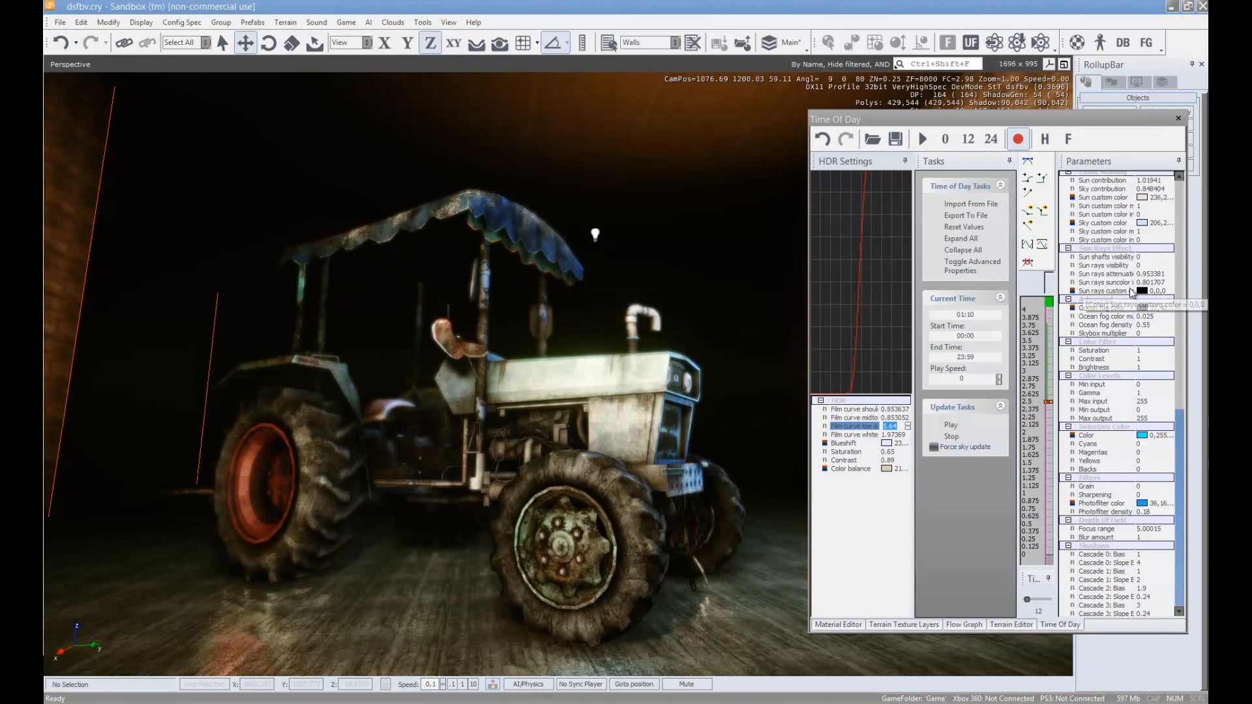
pyautogui.click(908, 418)
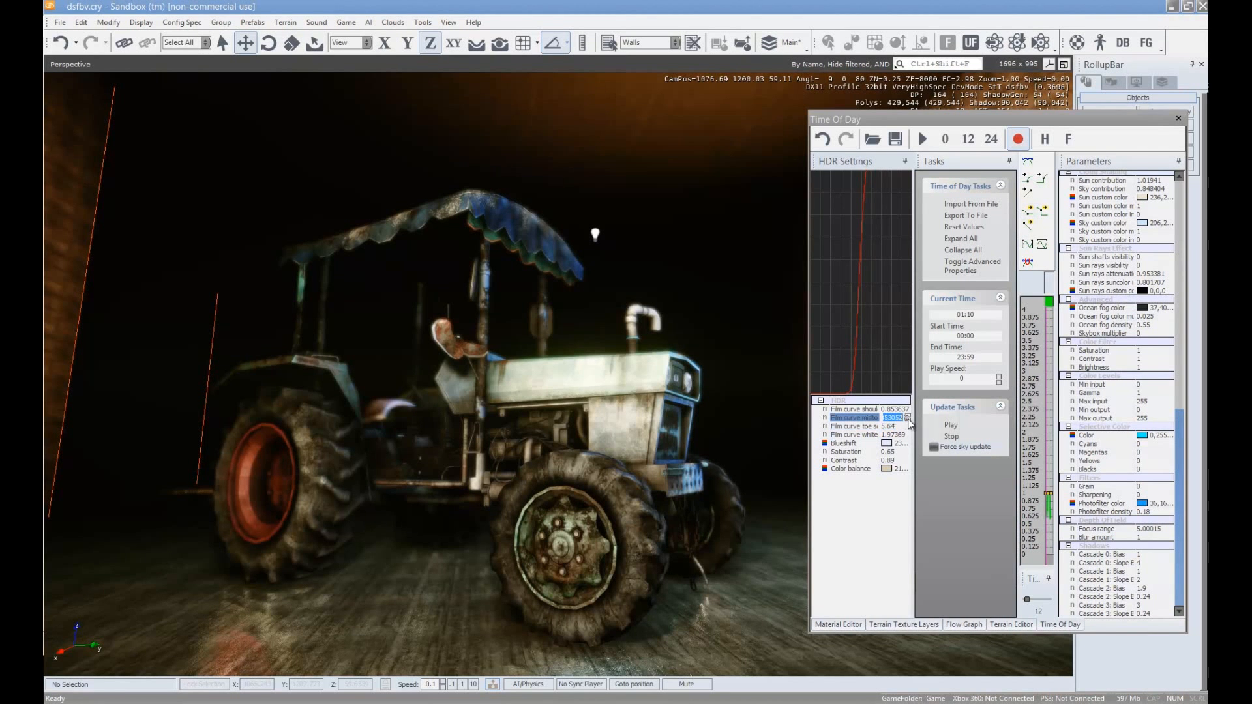
pyautogui.moveTo(911, 422); pyautogui.dragTo(910, 358)
pyautogui.click(907, 410)
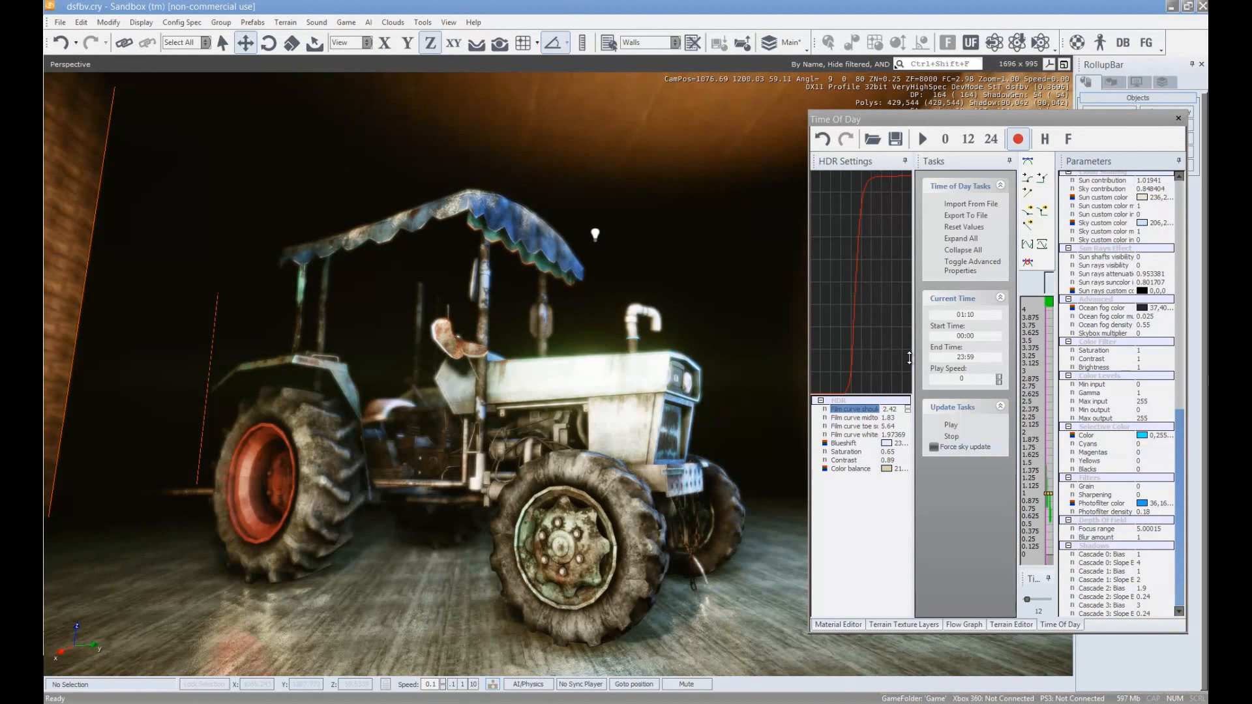
# Refine the HDR film curve with midtones scale 2.13, toe scale 8.32 and whitepoint 1.99
pyautogui.click(900, 427)
pyautogui.click(893, 434)
pyautogui.moveTo(907, 433); pyautogui.dragTo(908, 422)
pyautogui.moveTo(909, 253); pyautogui.dragTo(910, 377)
pyautogui.moveTo(923, 440); pyautogui.dragTo(913, 384)
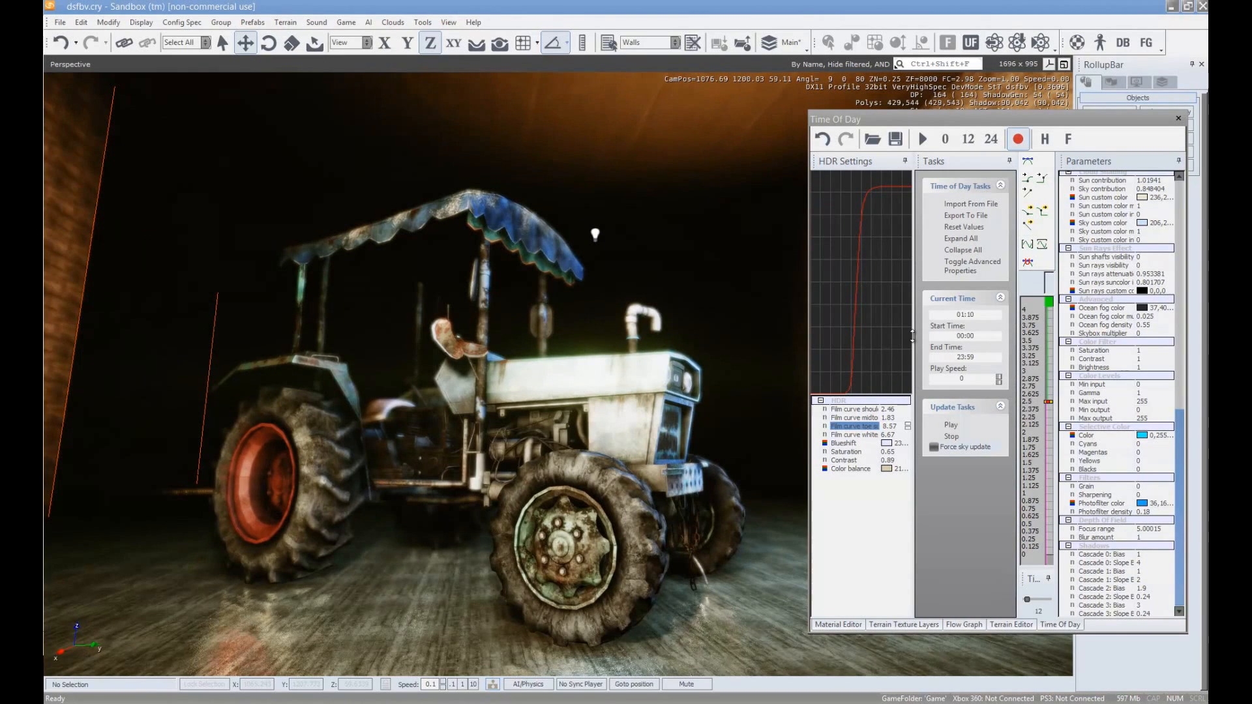
pyautogui.moveTo(912, 342)
pyautogui.mouseDown()
pyautogui.moveTo(903, 283)
pyautogui.moveTo(907, 355)
pyautogui.mouseUp()
pyautogui.moveTo(907, 418); pyautogui.dragTo(900, 387)
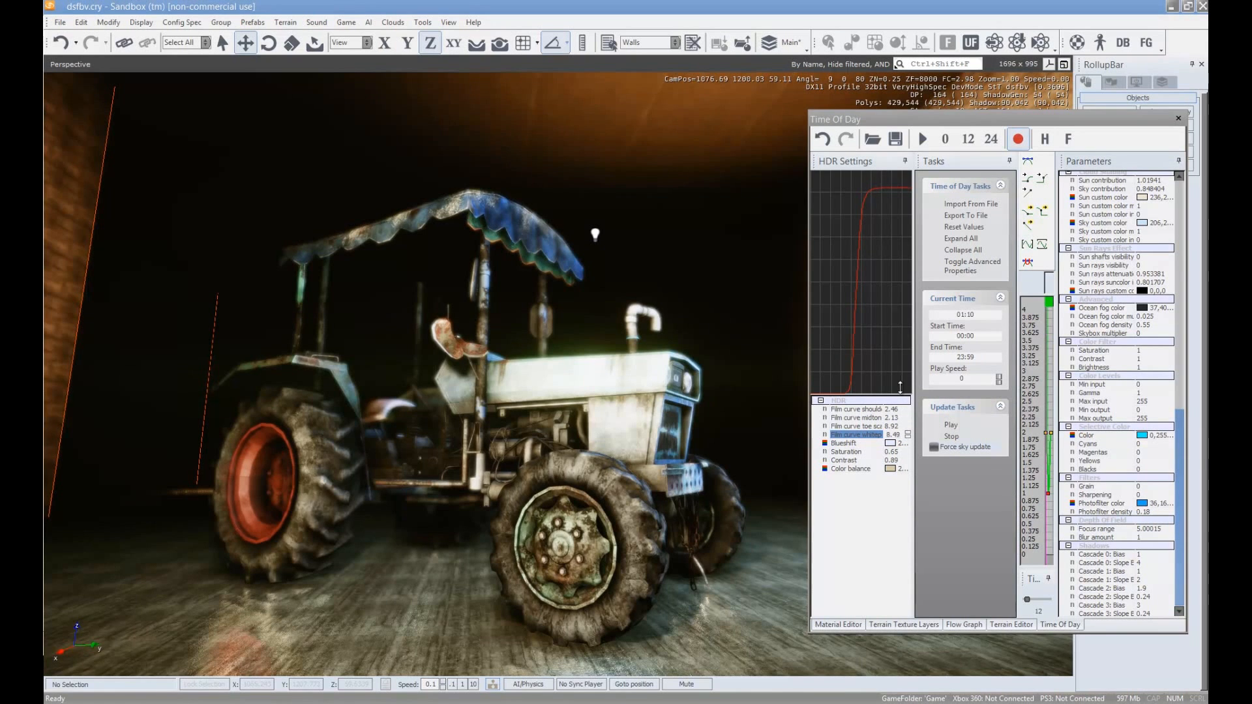
pyautogui.moveTo(892, 255); pyautogui.dragTo(914, 434)
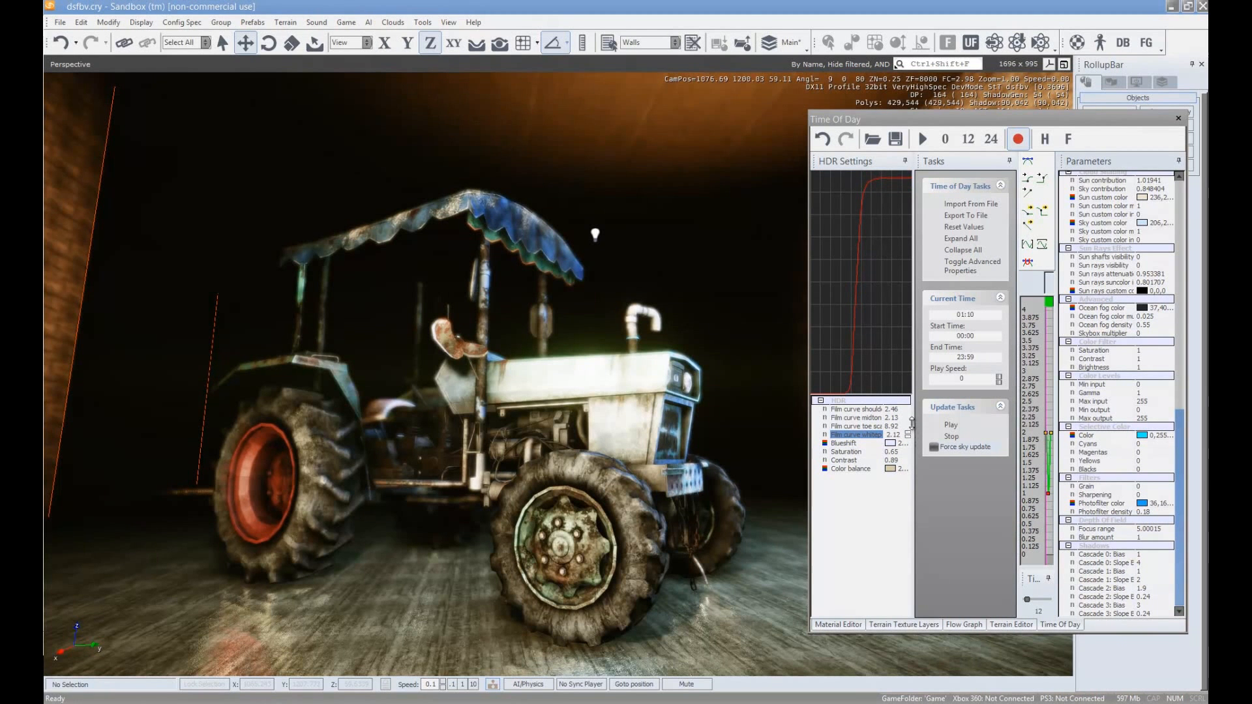
pyautogui.moveTo(913, 391); pyautogui.dragTo(909, 415)
pyautogui.moveTo(908, 371); pyautogui.dragTo(910, 421)
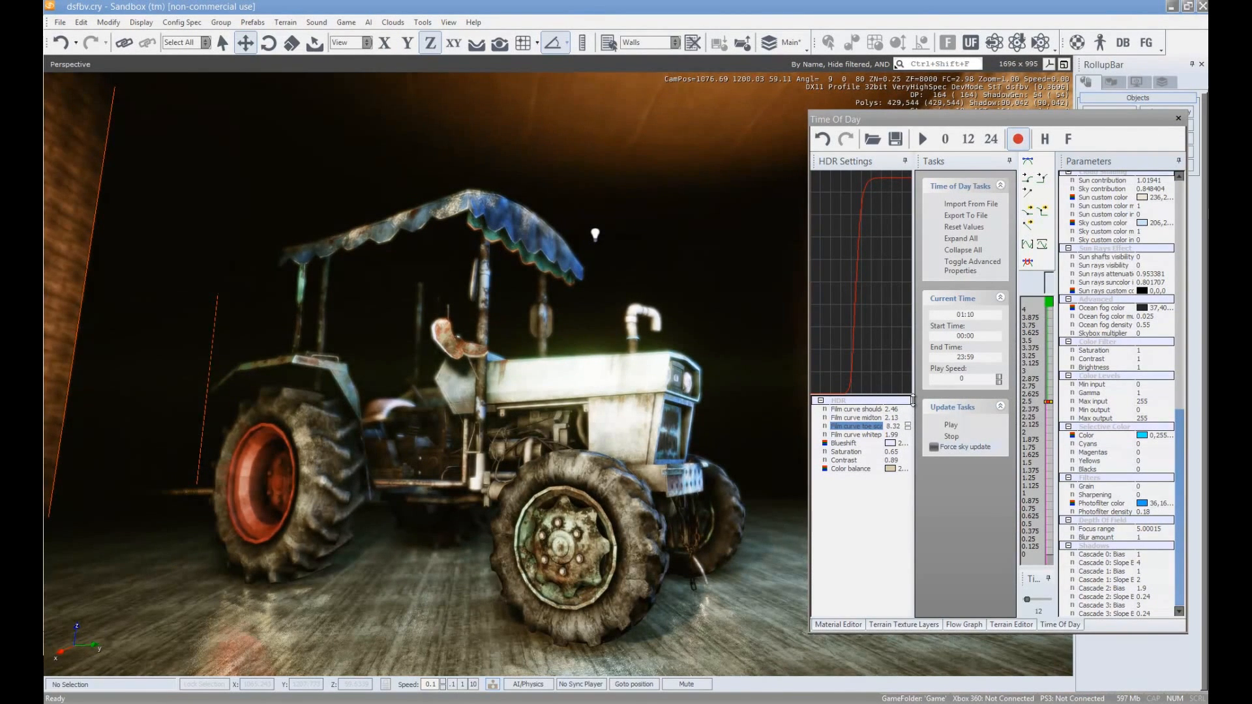
# Set the color levels gamma to 1.1 in the Time of Day parameters
pyautogui.moveTo(771, 438); pyautogui.dragTo(772, 439, button='right')
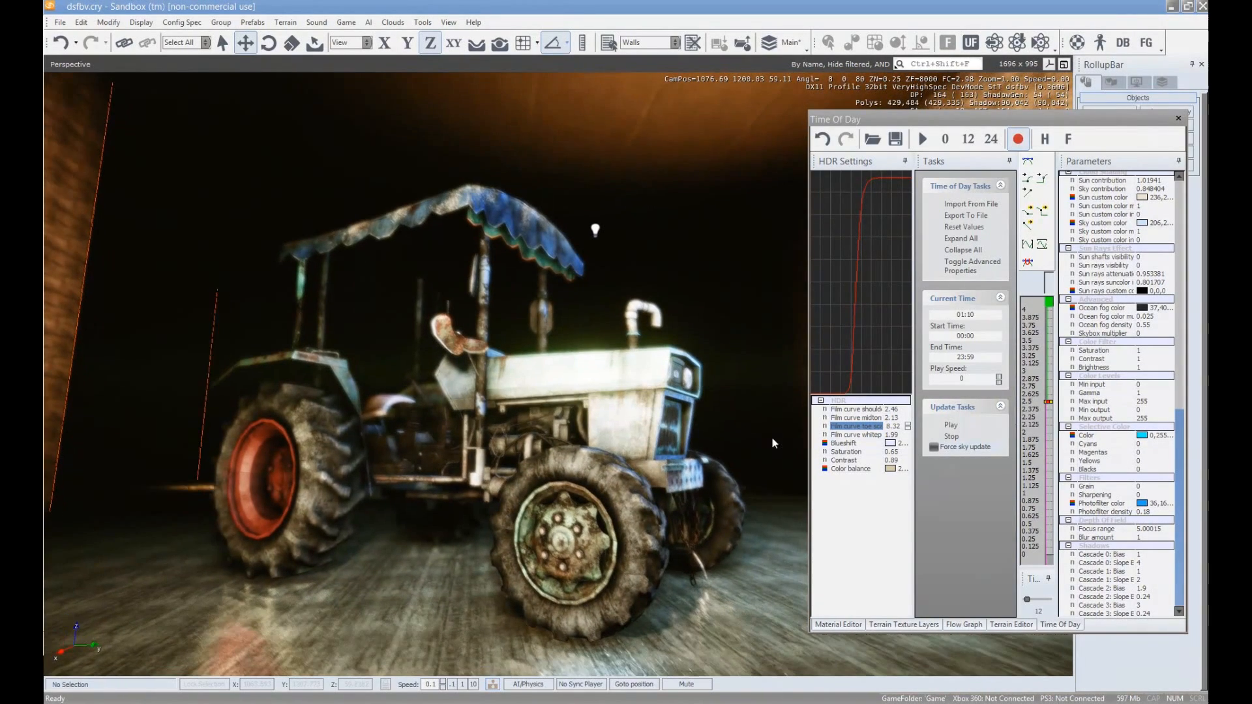
pyautogui.moveTo(978, 124); pyautogui.dragTo(889, 134)
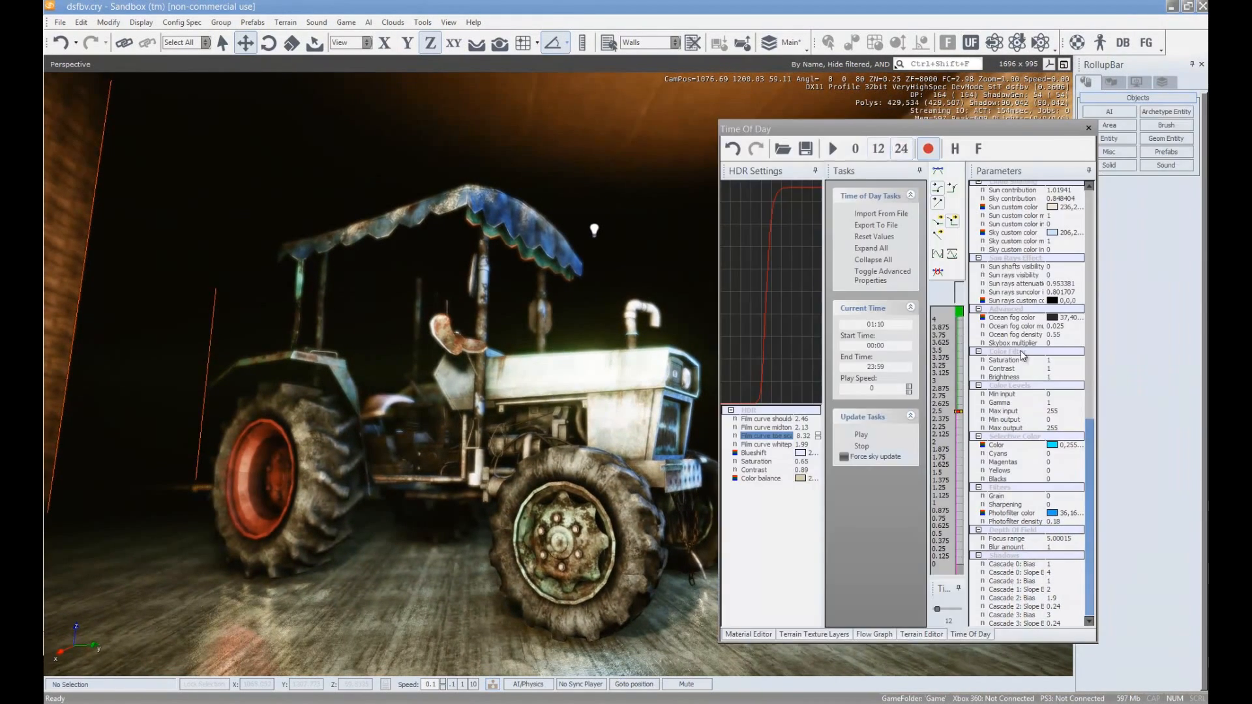
pyautogui.moveTo(1089, 478); pyautogui.dragTo(1078, 425)
pyautogui.click(1061, 433)
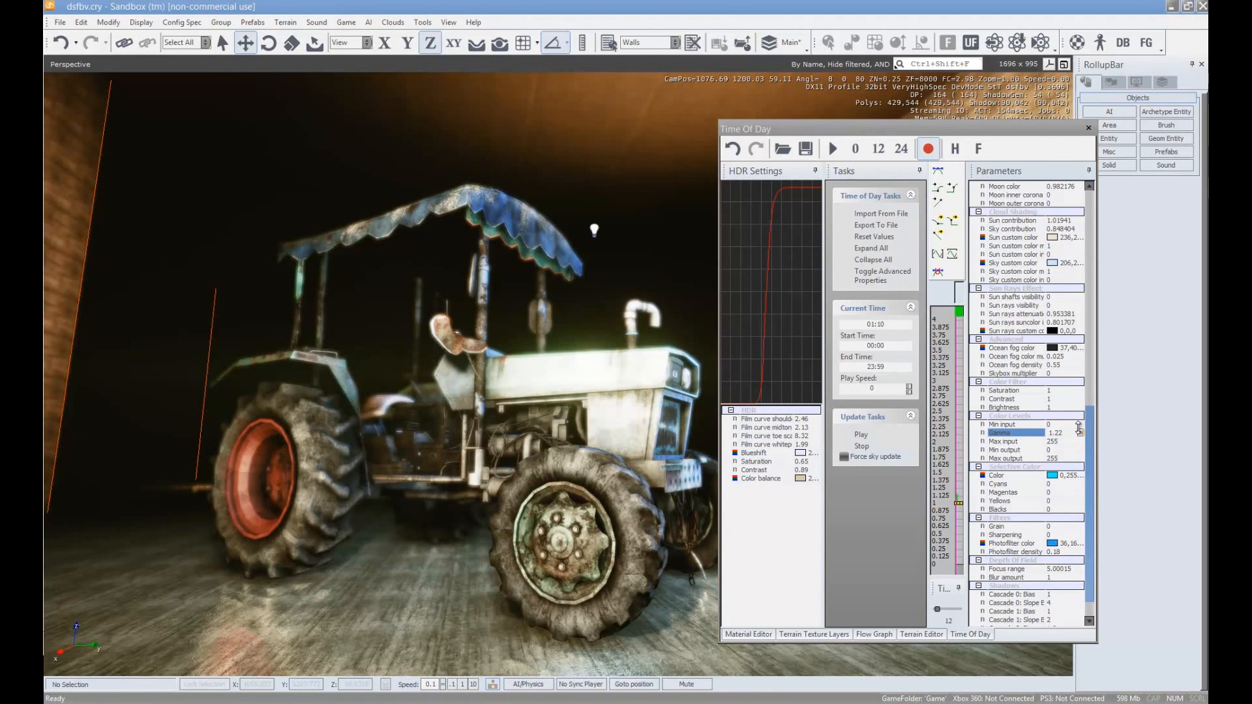
pyautogui.write('1')
pyautogui.press('Return')
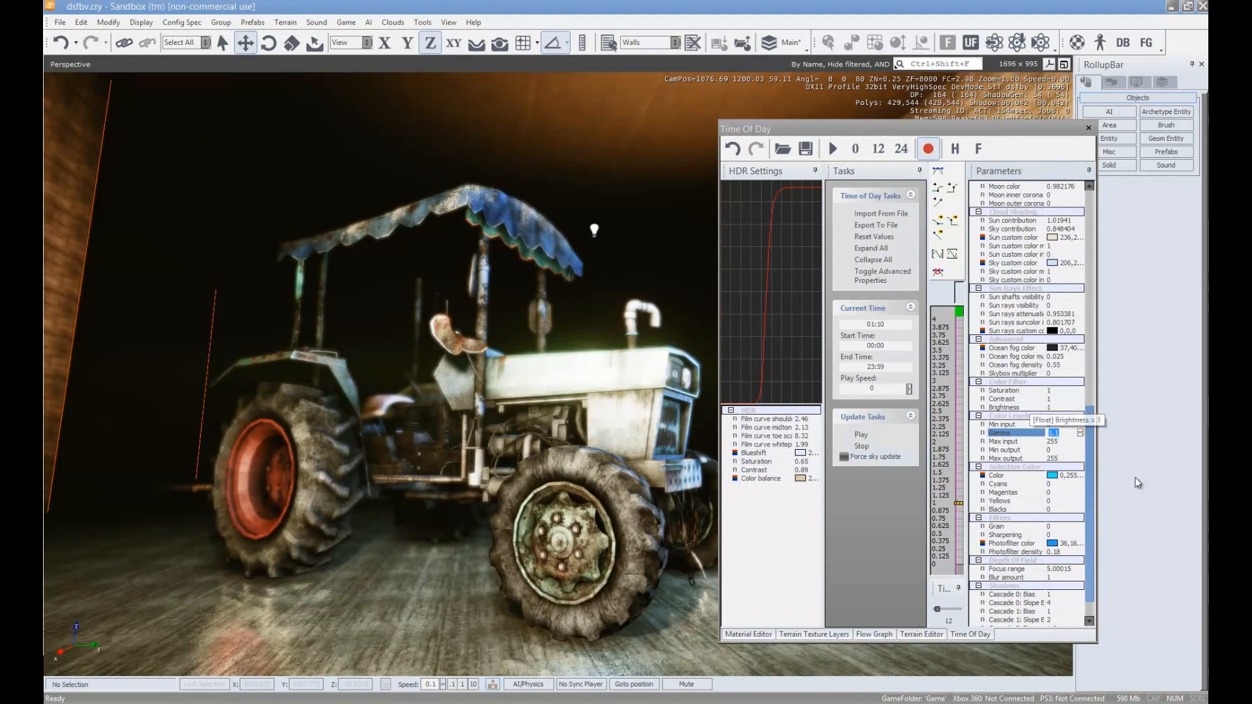
# Set the color filter brightness to 1.17 and saturation to 1.11, and move the Time of Day window clear of the tractor
pyautogui.click(1063, 405)
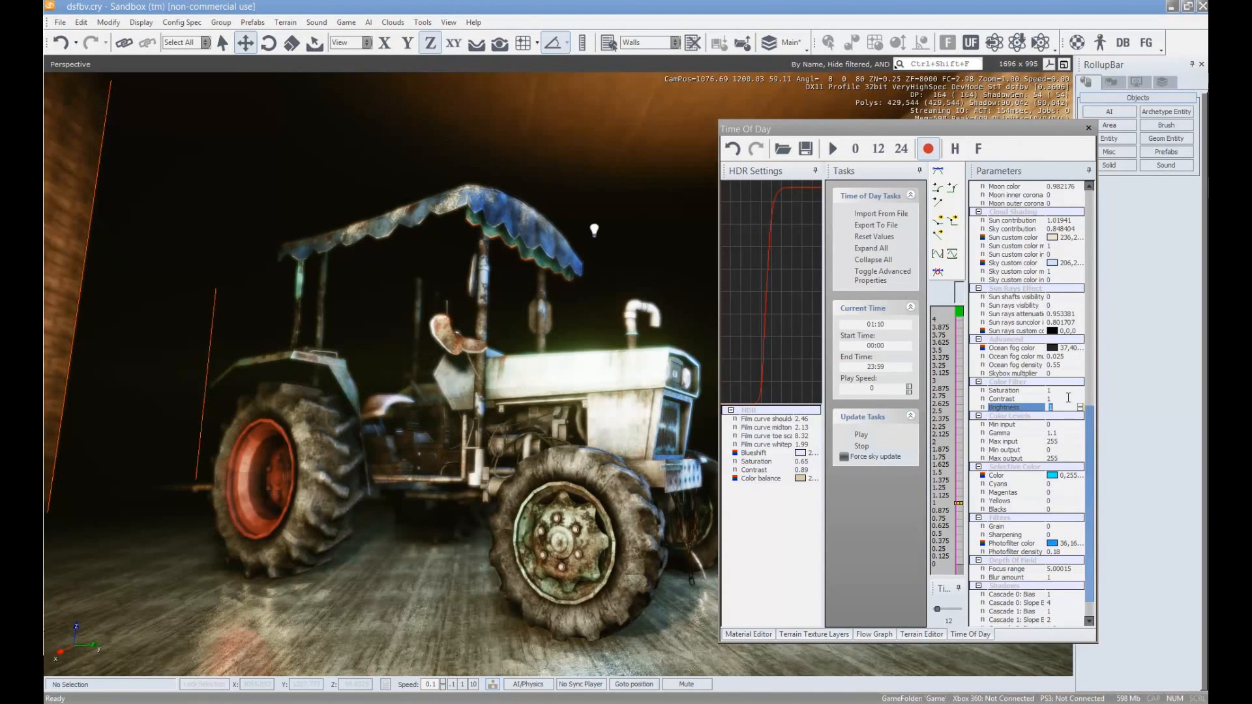
pyautogui.click(1068, 398)
pyautogui.moveTo(1080, 398)
pyautogui.mouseDown()
pyautogui.moveTo(1091, 390)
pyautogui.moveTo(1082, 409)
pyautogui.moveTo(1088, 393)
pyautogui.moveTo(1095, 409)
pyautogui.mouseUp()
pyautogui.click(1062, 406)
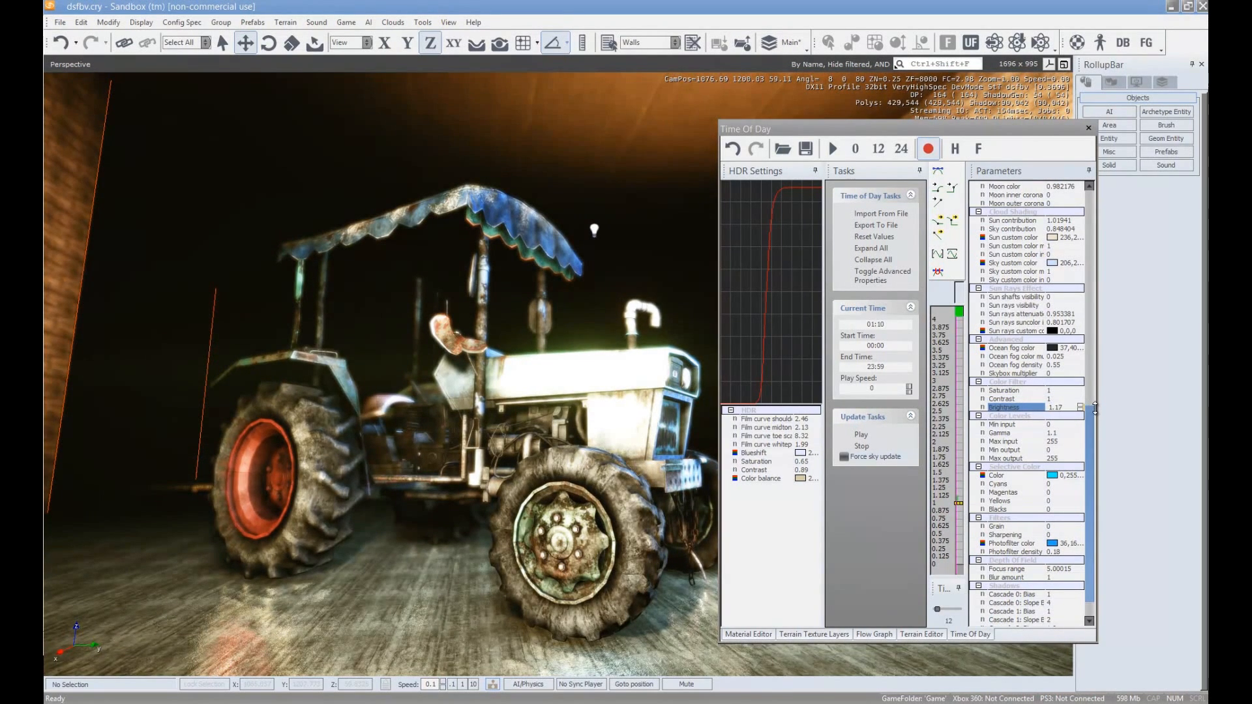
pyautogui.click(1079, 389)
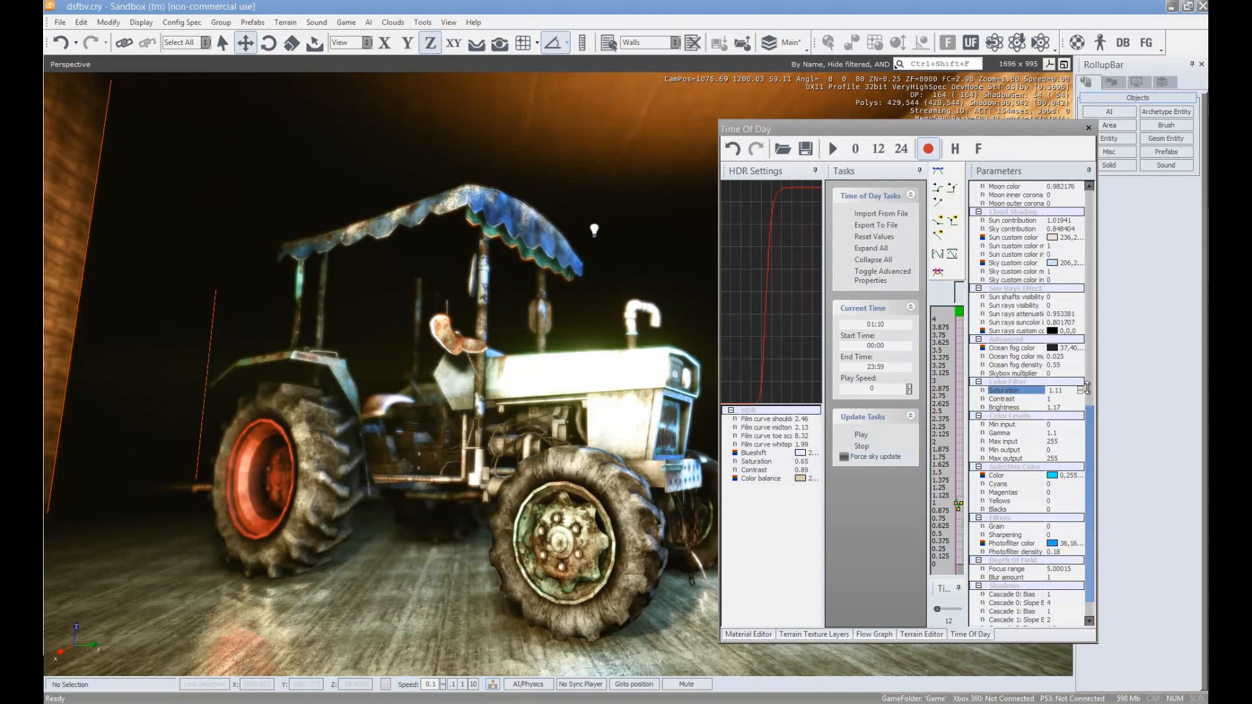
pyautogui.moveTo(871, 131); pyautogui.dragTo(1208, 186)
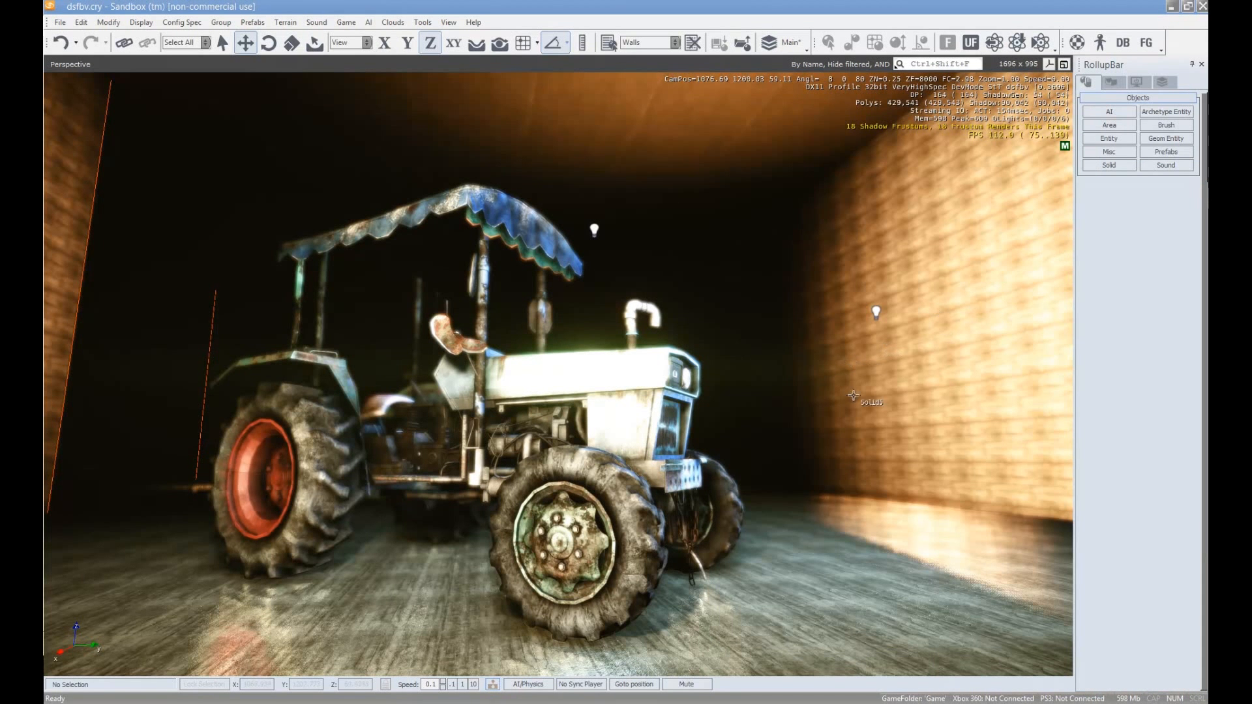
# Select the warm light above the tractor and raise its HDR dynamic to 3.4
pyautogui.click(666, 388)
pyautogui.press('s')
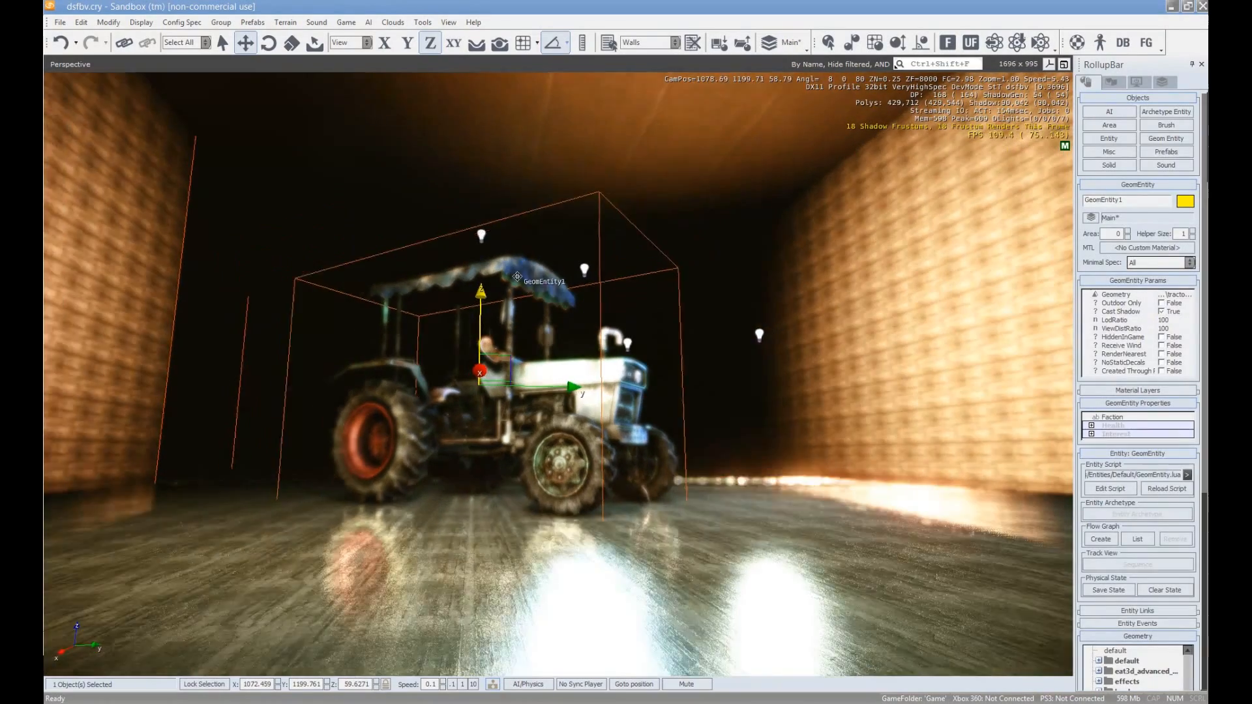
pyautogui.press('w')
pyautogui.click(457, 200)
pyautogui.press('w')
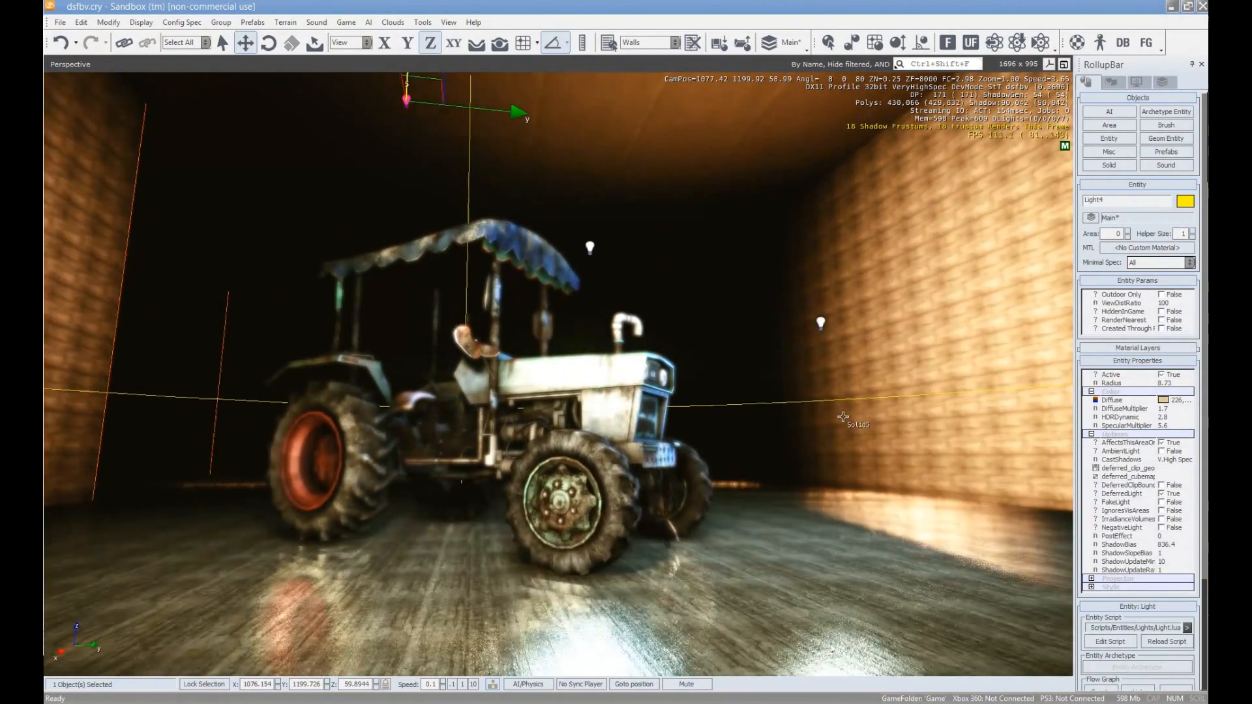
pyautogui.press('s')
pyautogui.click(1179, 416)
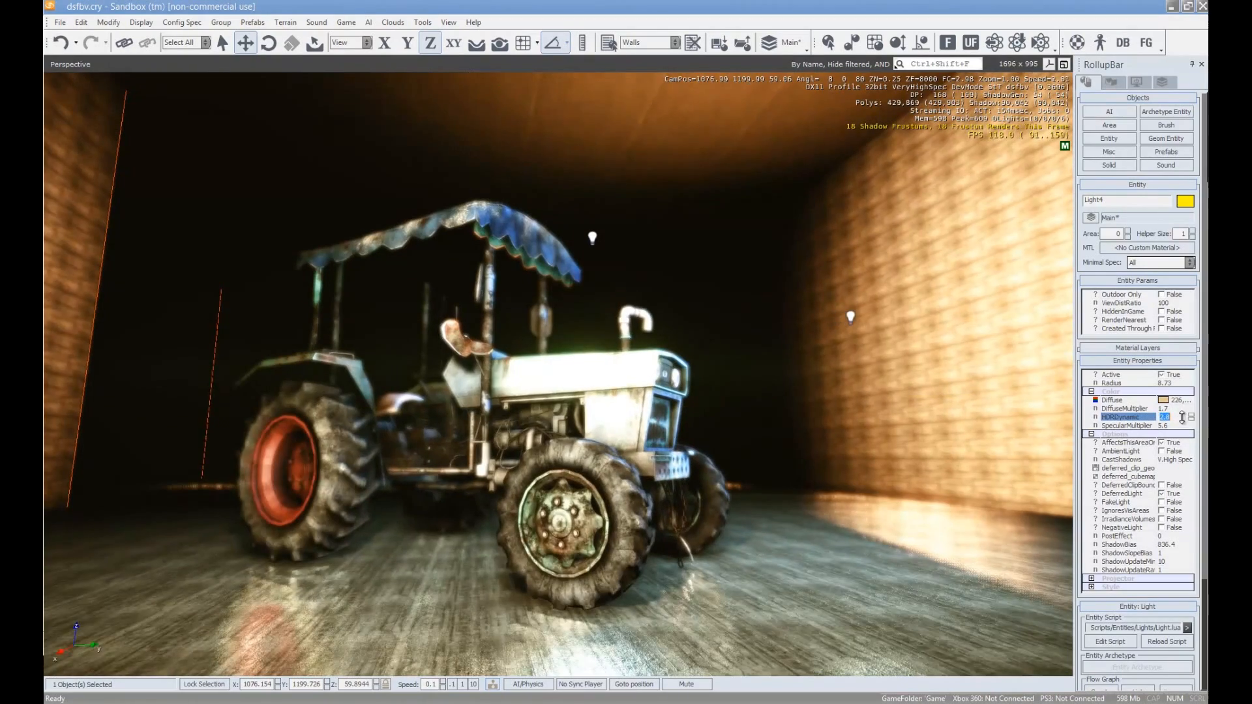
pyautogui.moveTo(1191, 418); pyautogui.dragTo(1202, 426)
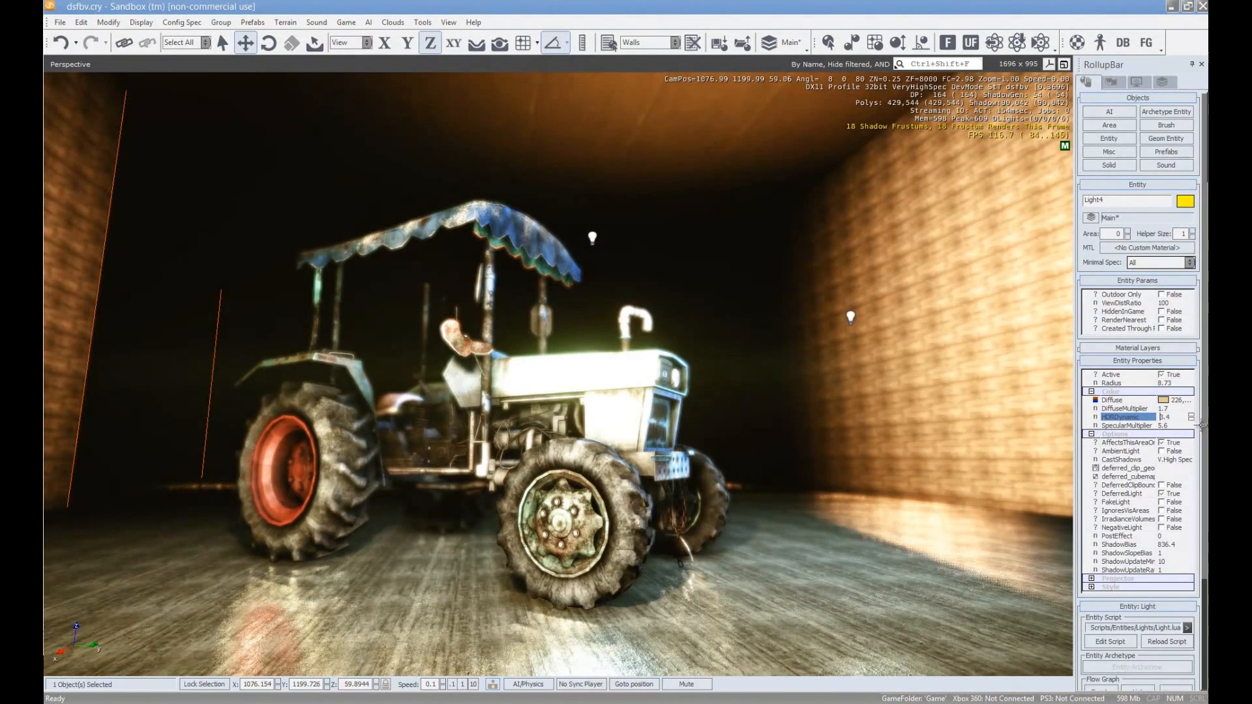
# Select the dark blue light near the brick wall, set its HDR dynamic to 0 and return to the tractor view
pyautogui.press('s')
pyautogui.moveTo(717, 532); pyautogui.dragTo(717, 532, button='right')
pyautogui.press('d')
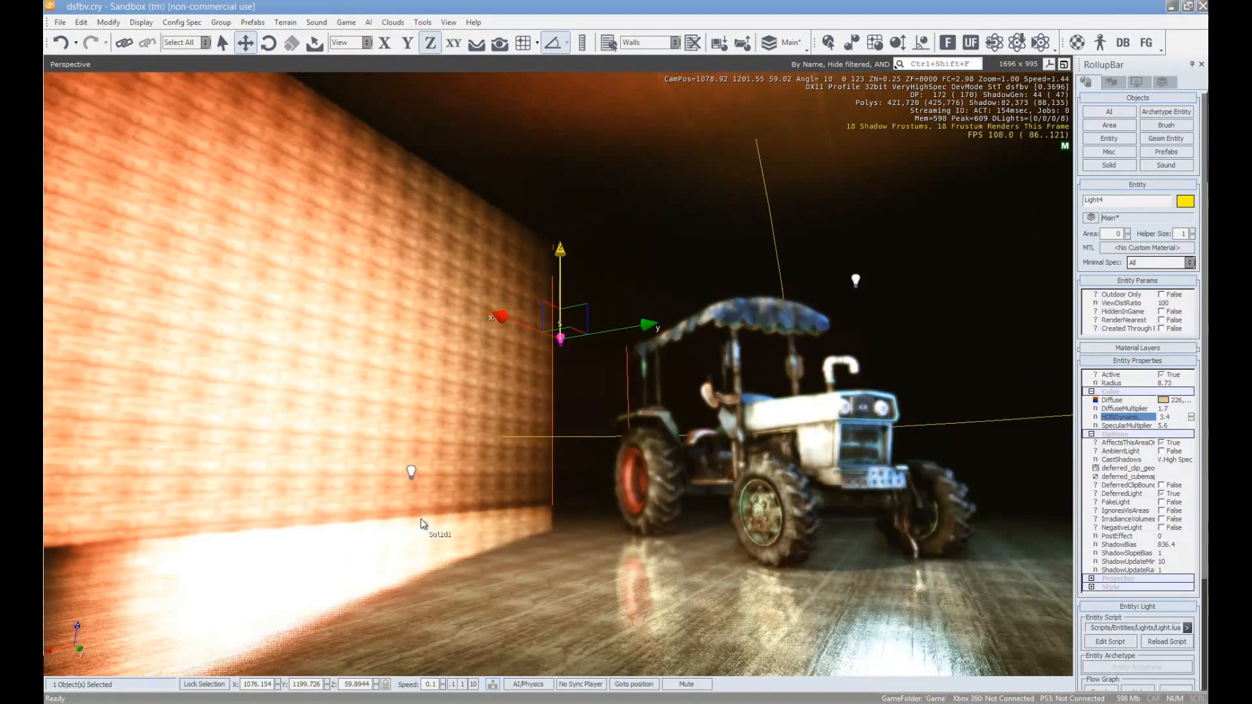
pyautogui.click(411, 473)
pyautogui.click(1158, 417)
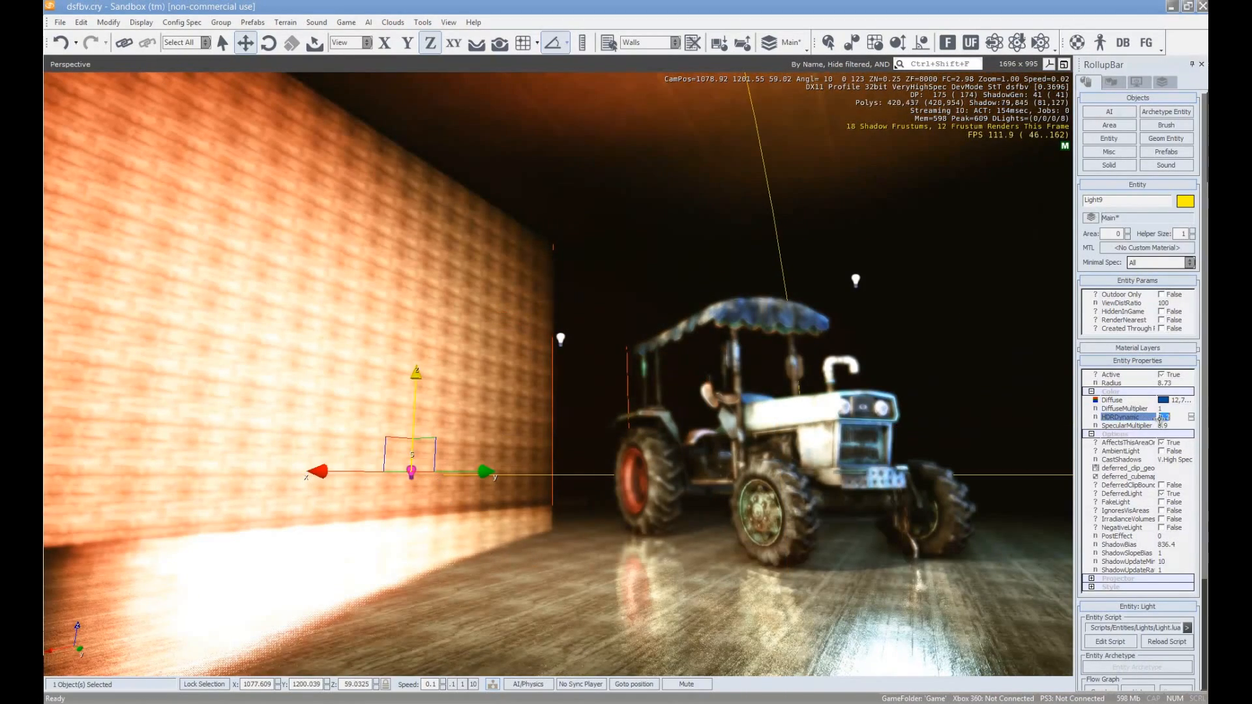
pyautogui.moveTo(711, 446); pyautogui.dragTo(712, 444, button='right')
pyautogui.press('w')
pyautogui.moveTo(866, 435); pyautogui.dragTo(870, 432, button='right')
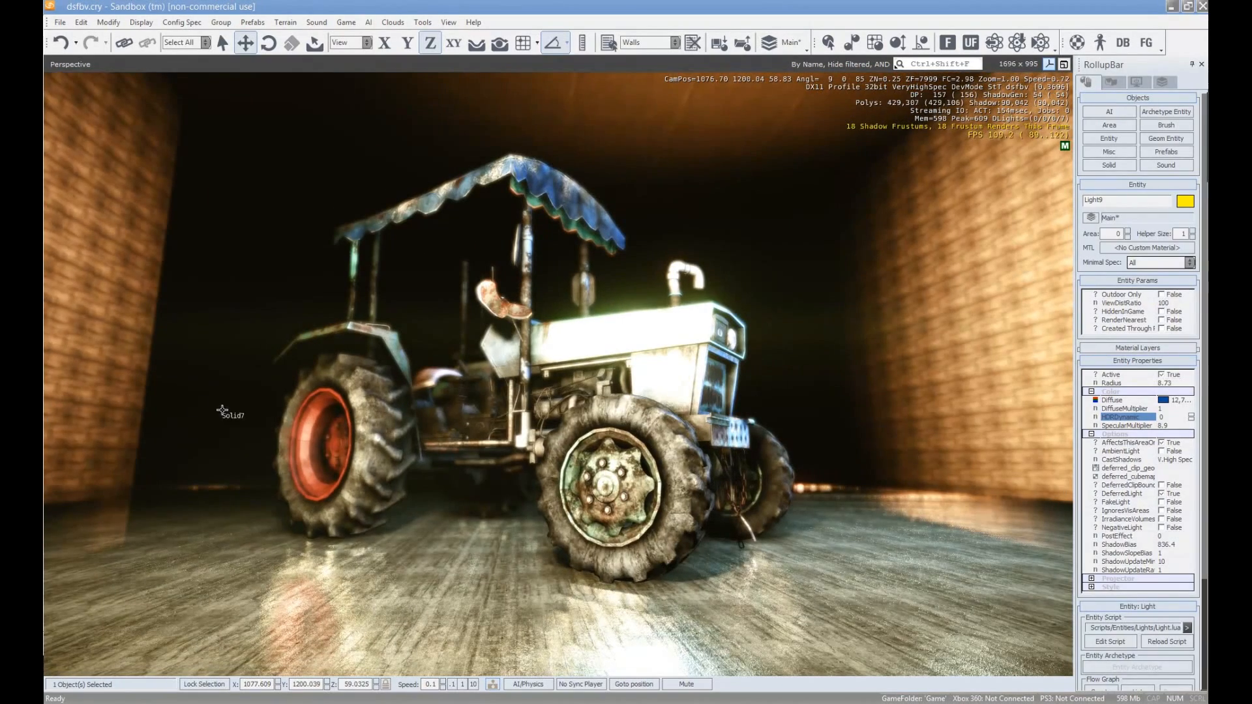
# Delete the two lit brick walls on either side of the tractor
pyautogui.click(116, 415)
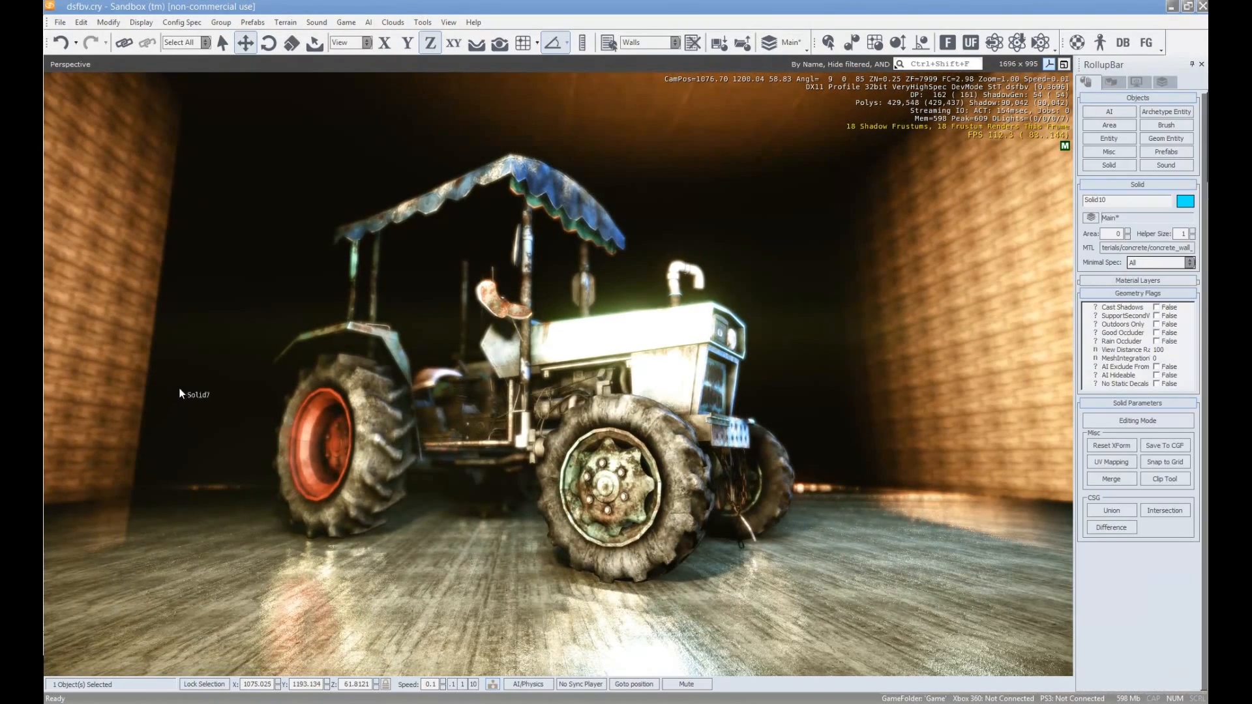
pyautogui.press('Delete')
pyautogui.moveTo(359, 411); pyautogui.dragTo(359, 412, button='right')
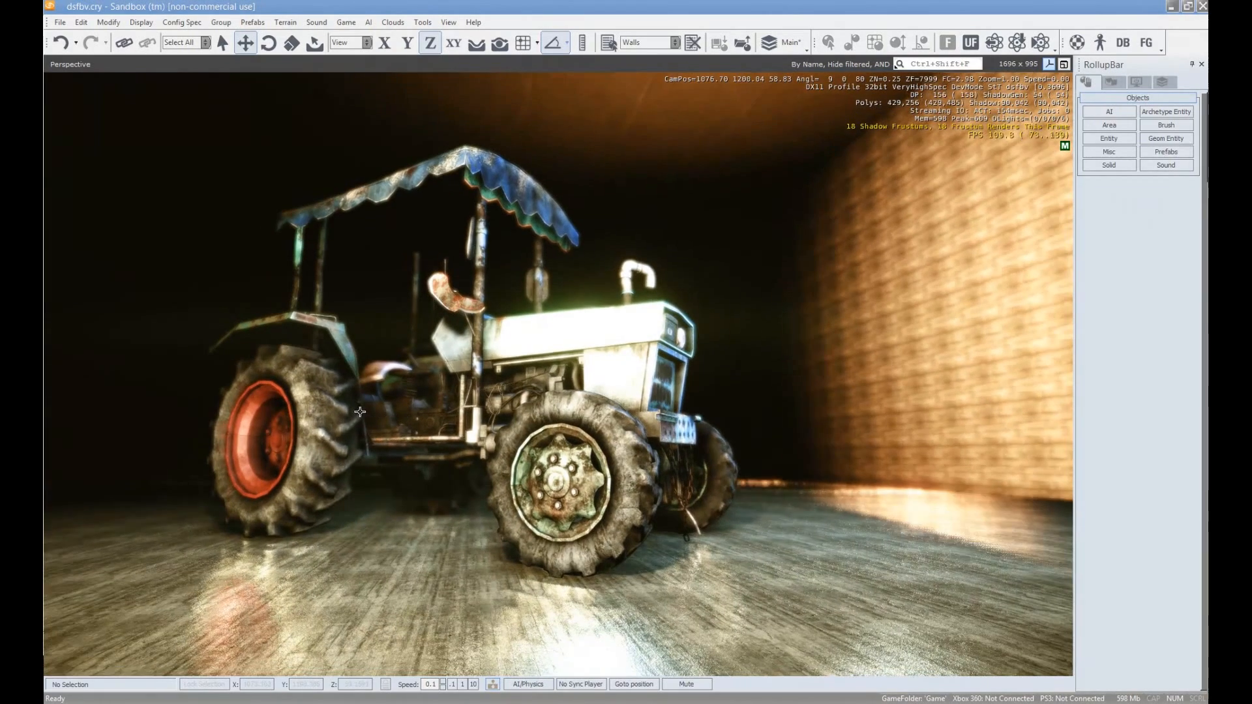
pyautogui.click(799, 408)
pyautogui.press('Delete')
pyautogui.moveTo(843, 416); pyautogui.dragTo(864, 398, button='right')
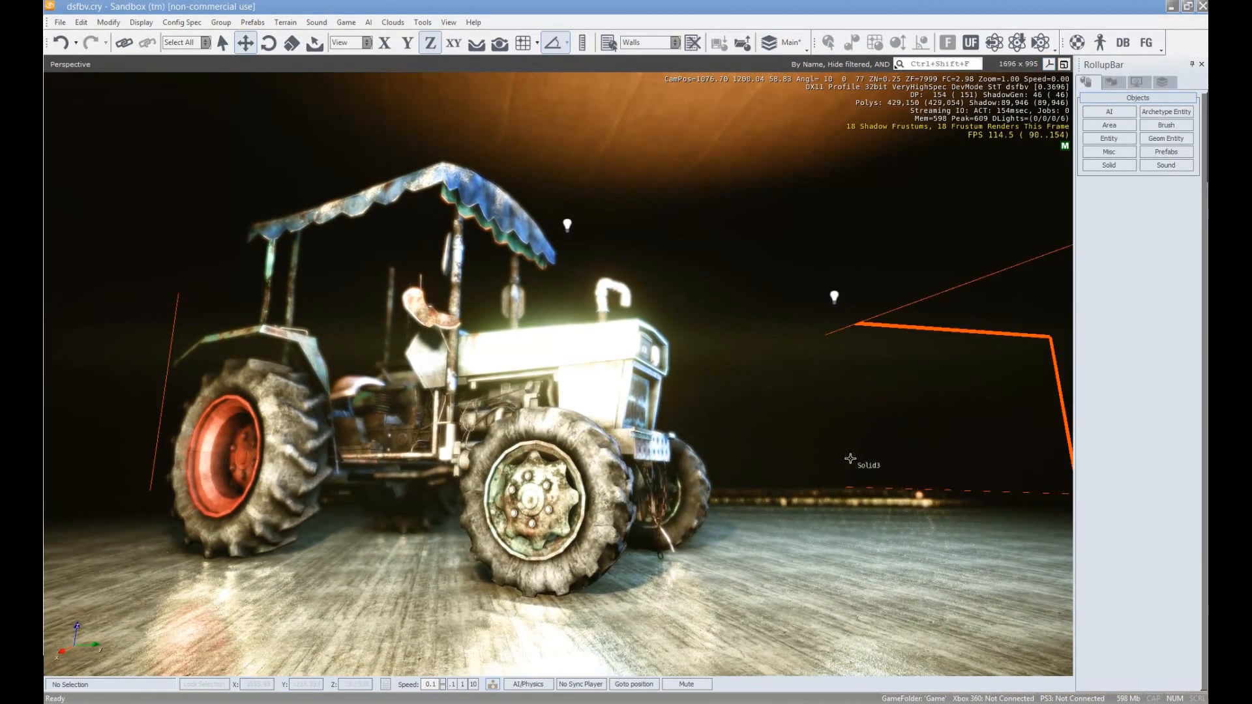
# Select the light blue light in front of the tractor and adjust its diffuse multiplier
pyautogui.rightClick(832, 477)
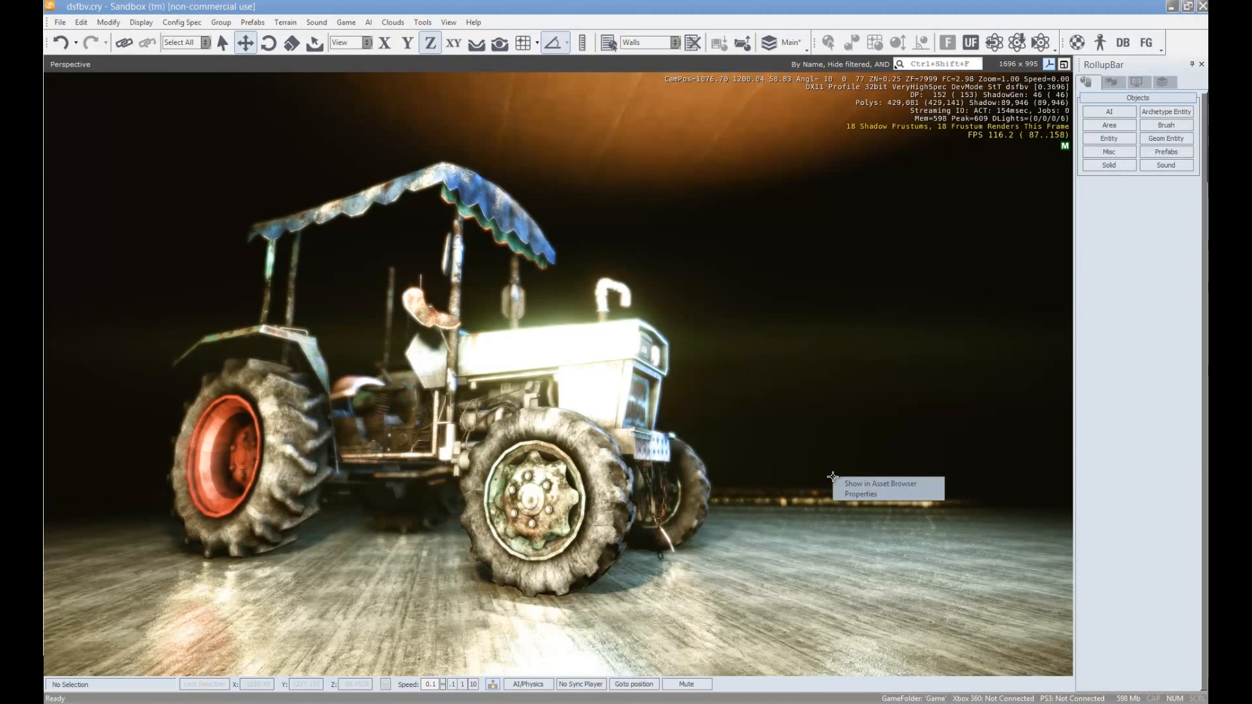
pyautogui.click(795, 418)
pyautogui.click(591, 352)
pyautogui.moveTo(676, 464); pyautogui.dragTo(676, 465, button='right')
pyautogui.press('s')
pyautogui.hotkey('shift', 'space')
pyautogui.click(711, 309)
pyautogui.press('w')
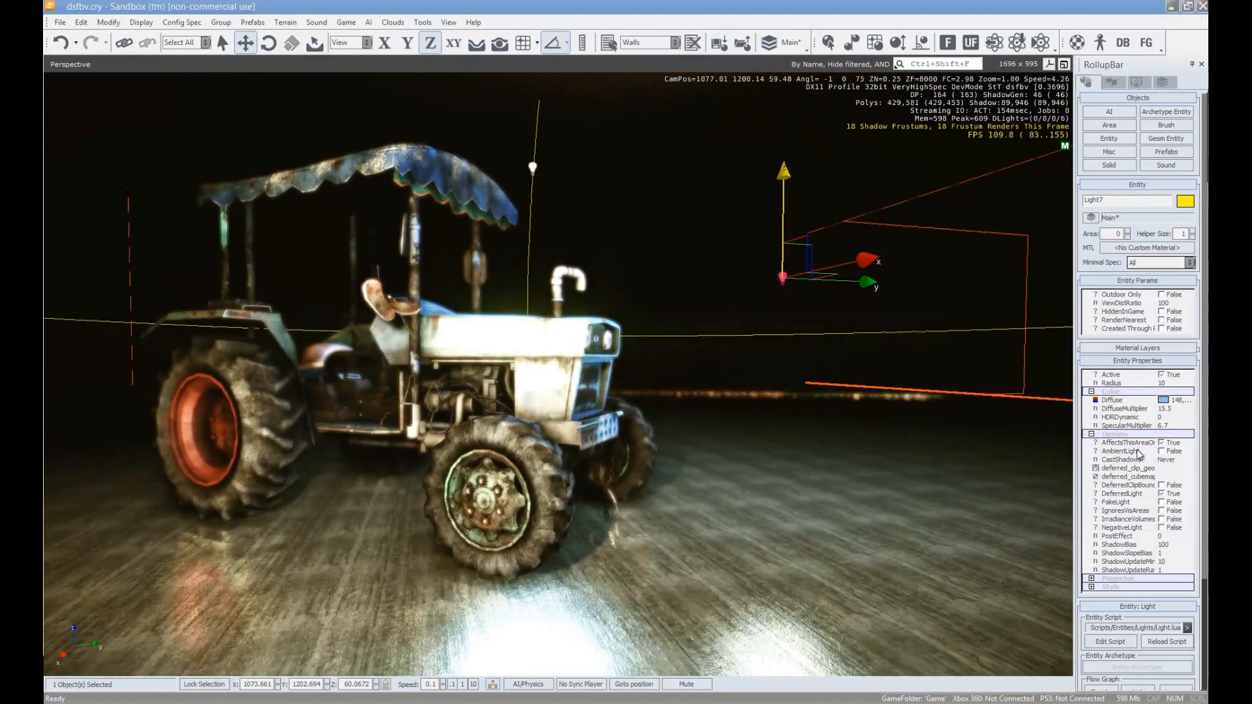
pyautogui.click(1168, 408)
pyautogui.moveTo(1190, 408)
pyautogui.mouseDown()
pyautogui.moveTo(1192, 432)
pyautogui.moveTo(1197, 422)
pyautogui.mouseUp()
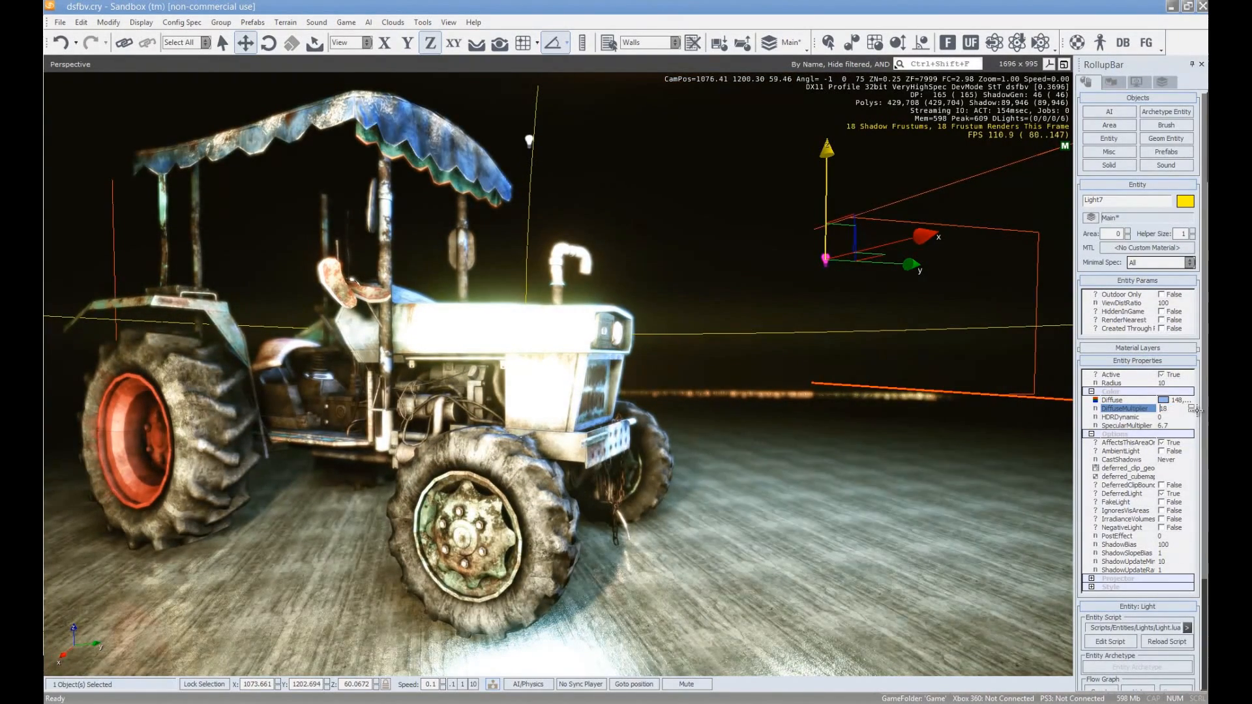
# Clone the warm light by the tractor's canopy, placing the copy at about X 1078.6, Y 1200.5
pyautogui.press('s')
pyautogui.moveTo(535, 329); pyautogui.dragTo(527, 328, button='right')
pyautogui.click(506, 314)
pyautogui.press('w')
pyautogui.press('d')
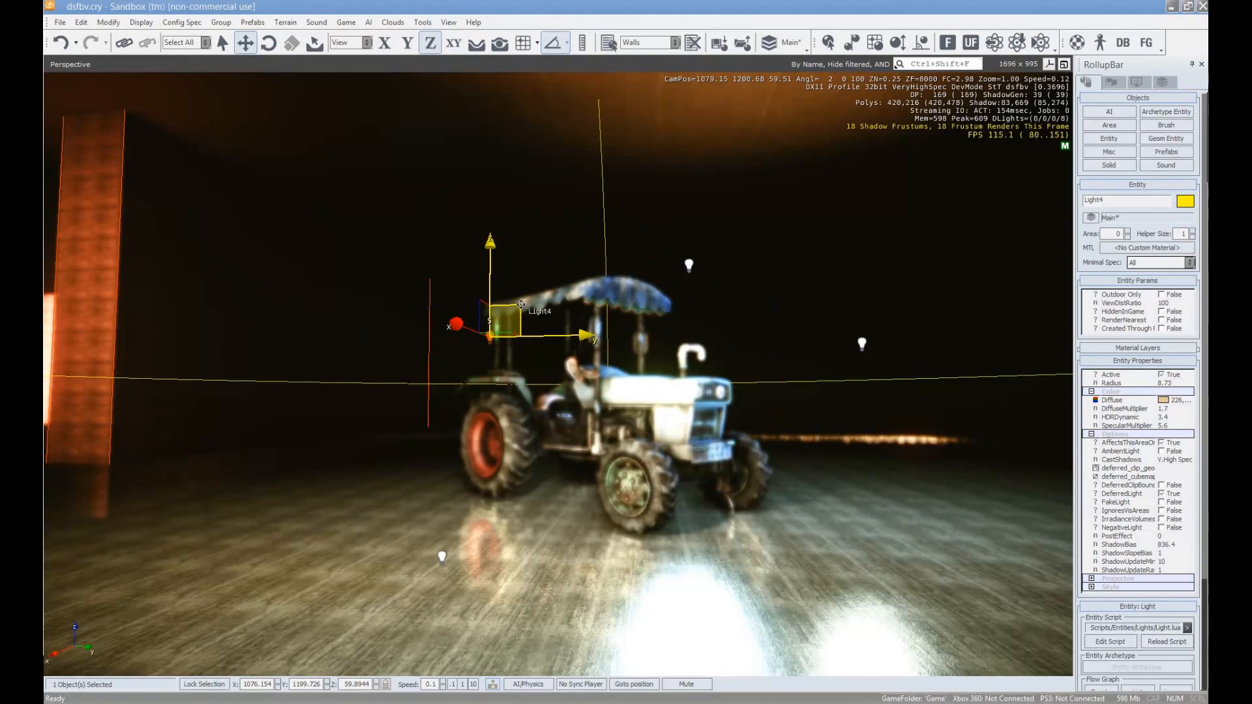
pyautogui.moveTo(510, 333); pyautogui.dragTo(514, 66)
pyautogui.click(453, 43)
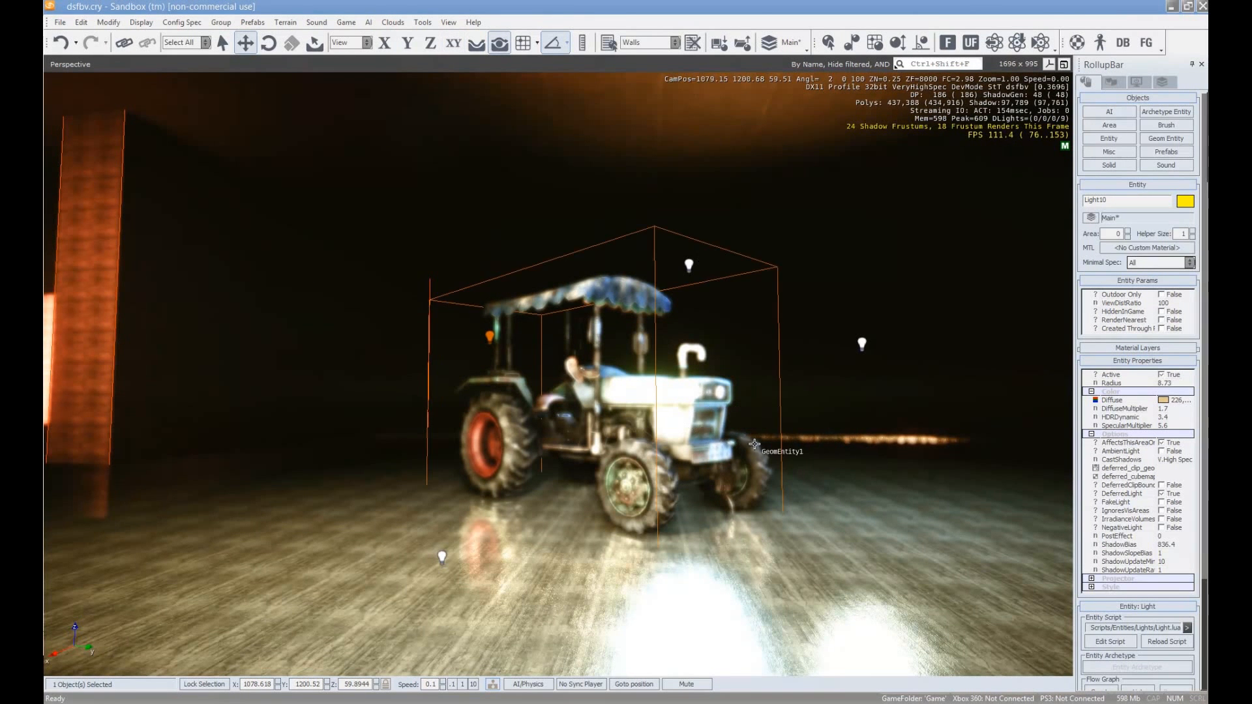
# Clone the warm canopy light again in the XY plane, placing the copy out in the dark beyond the tractor's front
pyautogui.click(490, 337)
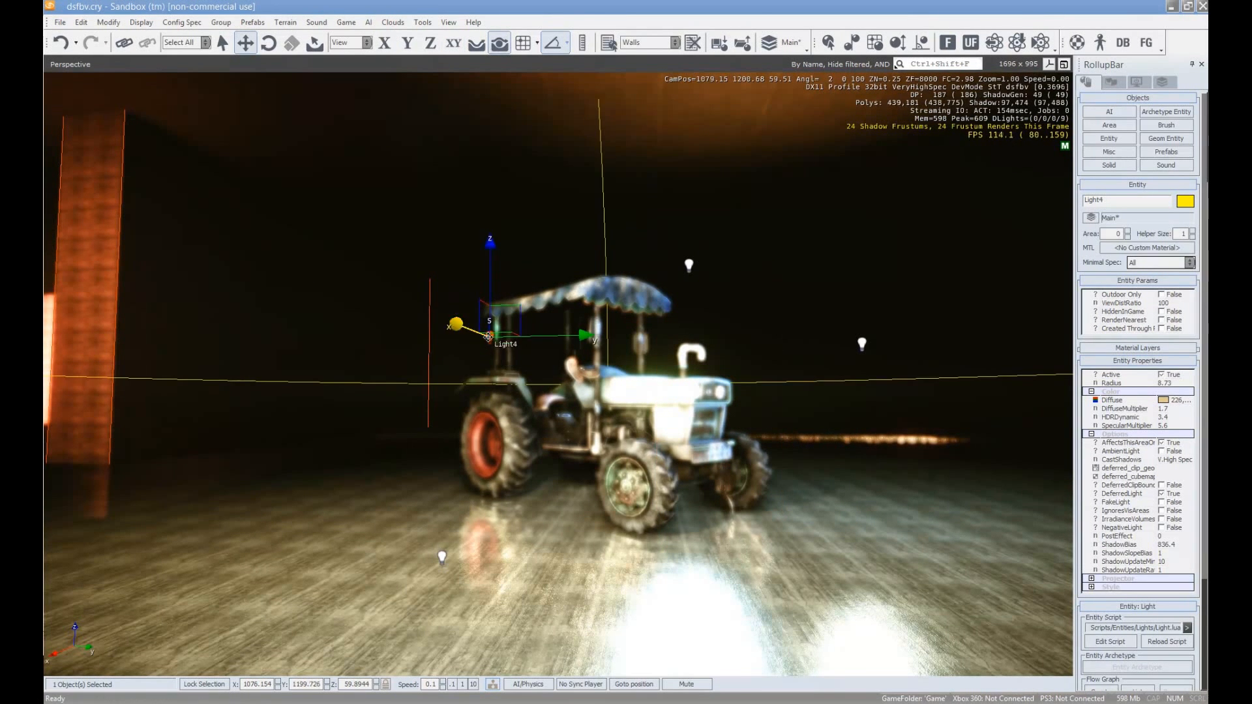
pyautogui.moveTo(507, 330)
pyautogui.mouseDown()
pyautogui.moveTo(788, 481)
pyautogui.moveTo(634, 265)
pyautogui.moveTo(818, 519)
pyautogui.mouseUp()
pyautogui.hotkey('ctrl', 'c')
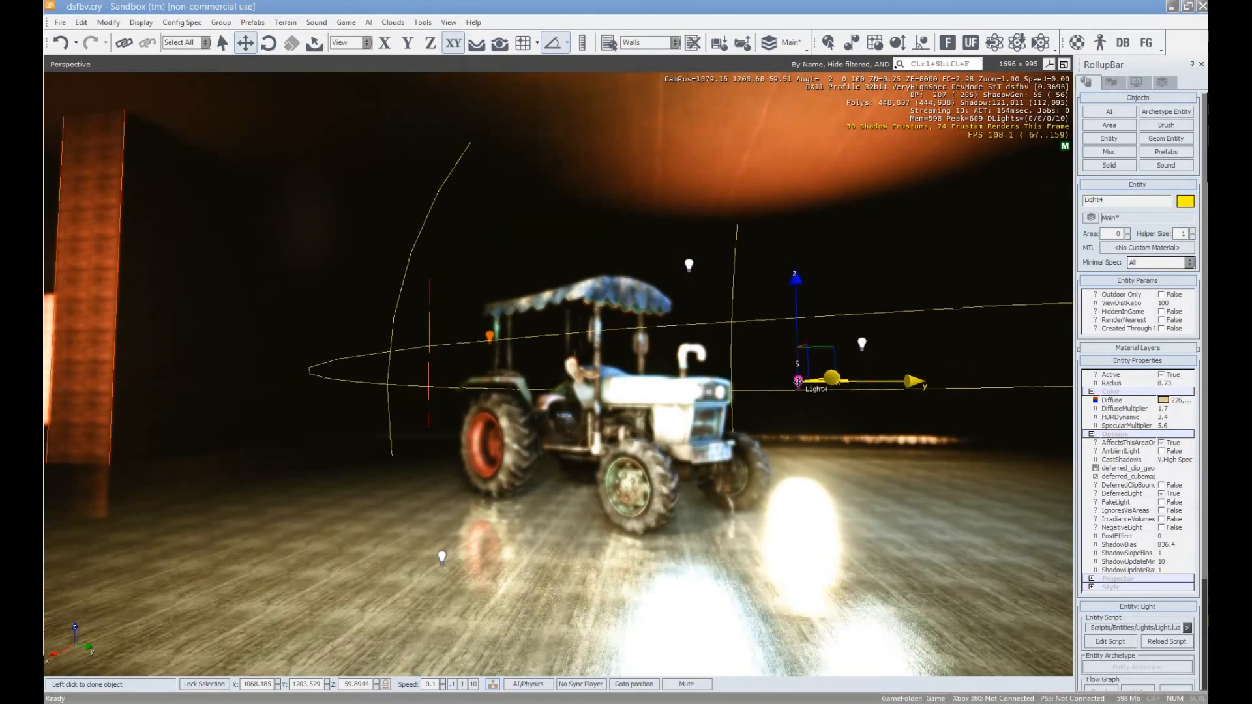
pyautogui.click(797, 386)
# Move the newly cloned light onto the tractor's hood, at about X 1074.2, Y 1200.5
pyautogui.press('w')
pyautogui.moveTo(806, 459); pyautogui.dragTo(807, 450, button='right')
pyautogui.press('w')
pyautogui.press('s')
pyautogui.press('w')
pyautogui.press('s')
pyautogui.press('a')
pyautogui.moveTo(864, 393); pyautogui.dragTo(171, 644)
pyautogui.press('a')
pyautogui.moveTo(261, 599); pyautogui.dragTo(261, 598, button='right')
pyautogui.press('w')
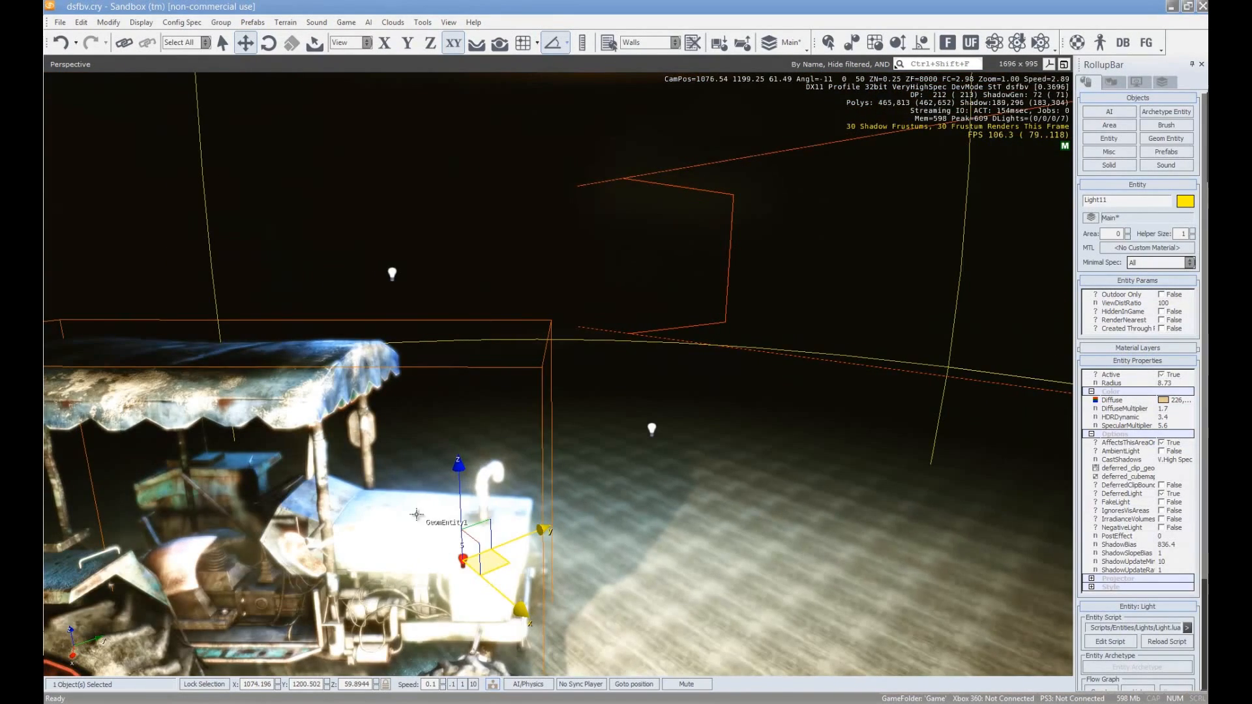
# Lower the hood light's HDR dynamic to -8.6 and shrink its radius to 0.67
pyautogui.click(1163, 417)
pyautogui.moveTo(1190, 417); pyautogui.dragTo(1194, 455)
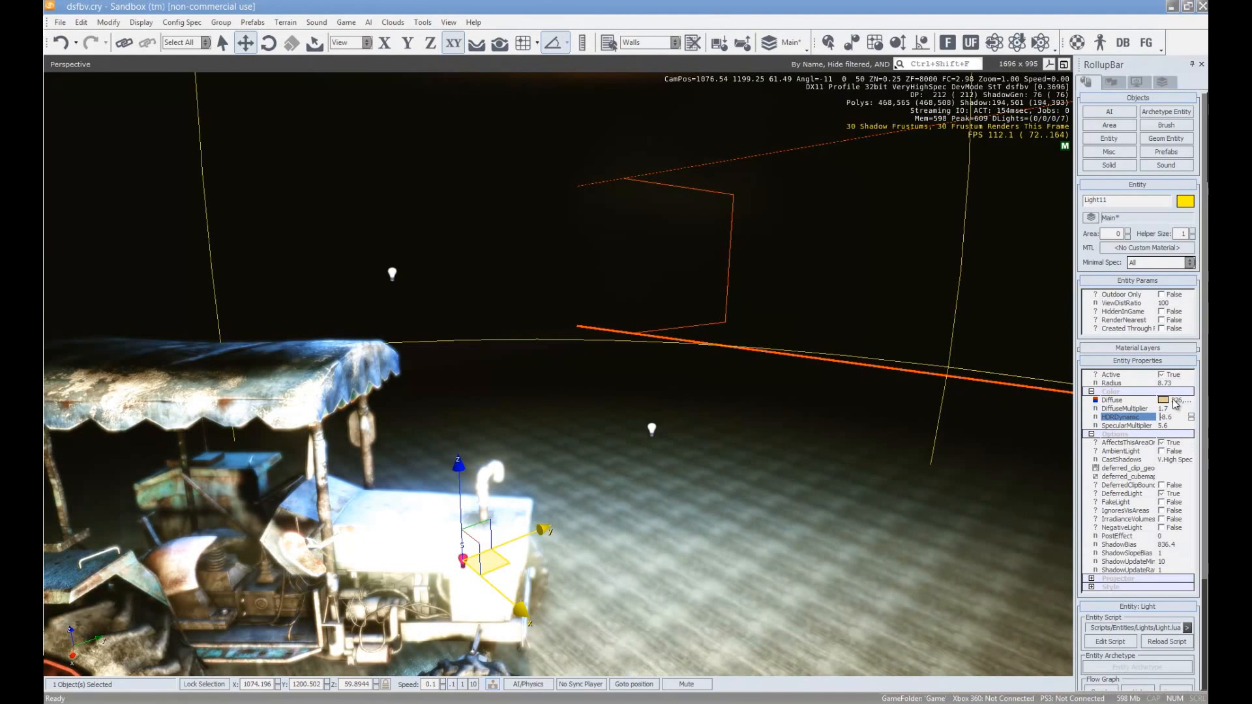
pyautogui.click(1175, 382)
pyautogui.moveTo(1191, 383); pyautogui.dragTo(1101, 592)
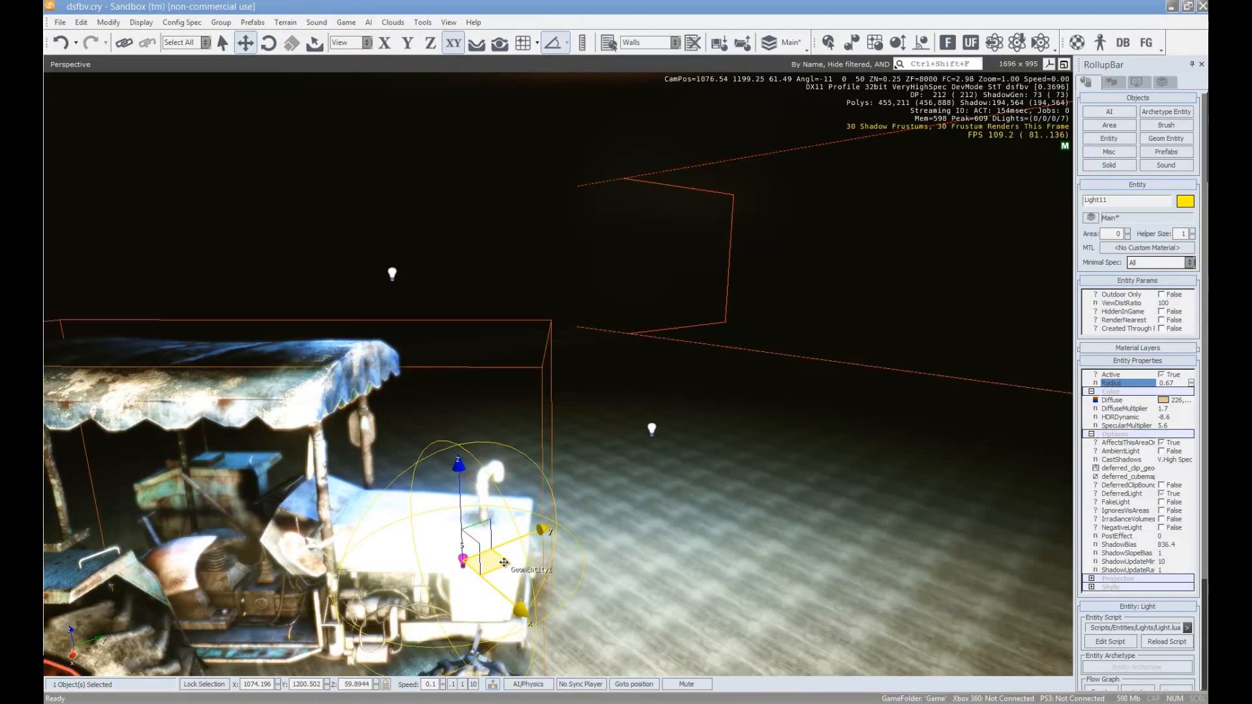
# Reposition the hood light back along the hood and lower it to a height of about 59.7
pyautogui.moveTo(506, 561); pyautogui.dragTo(487, 524)
pyautogui.press('w')
pyautogui.moveTo(551, 633); pyautogui.dragTo(553, 633, button='right')
pyautogui.press('s')
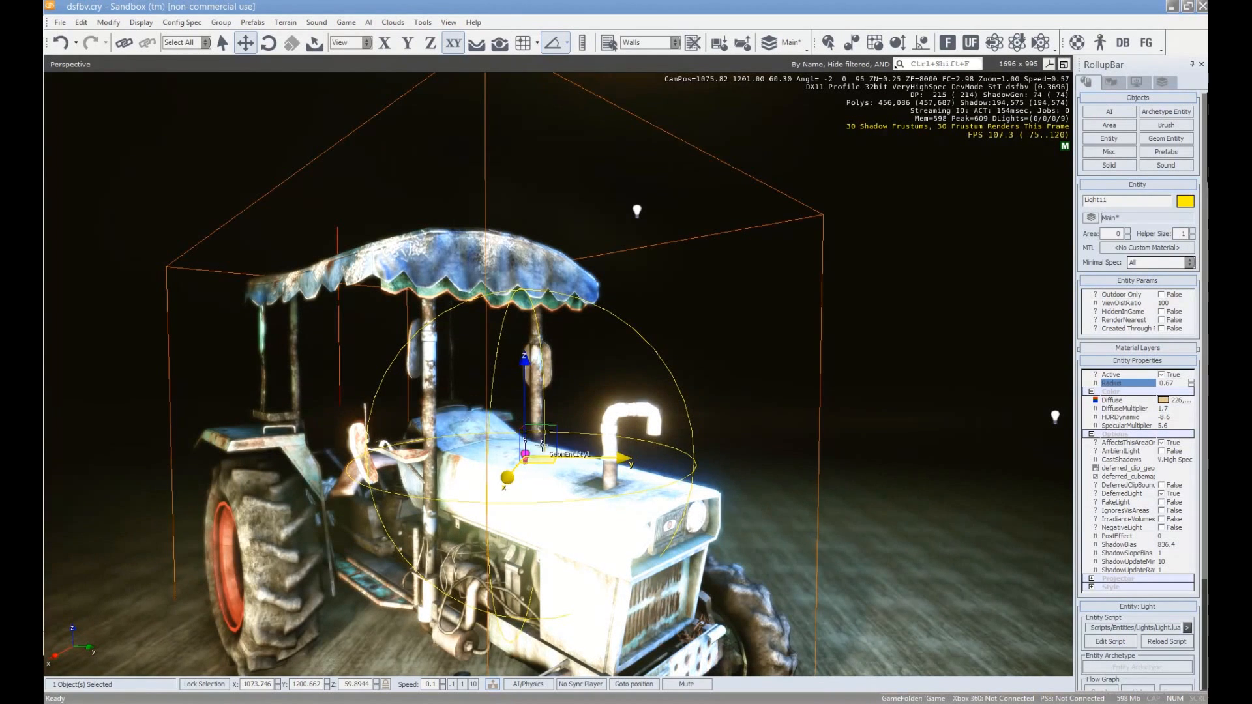
pyautogui.moveTo(552, 427); pyautogui.dragTo(519, 483)
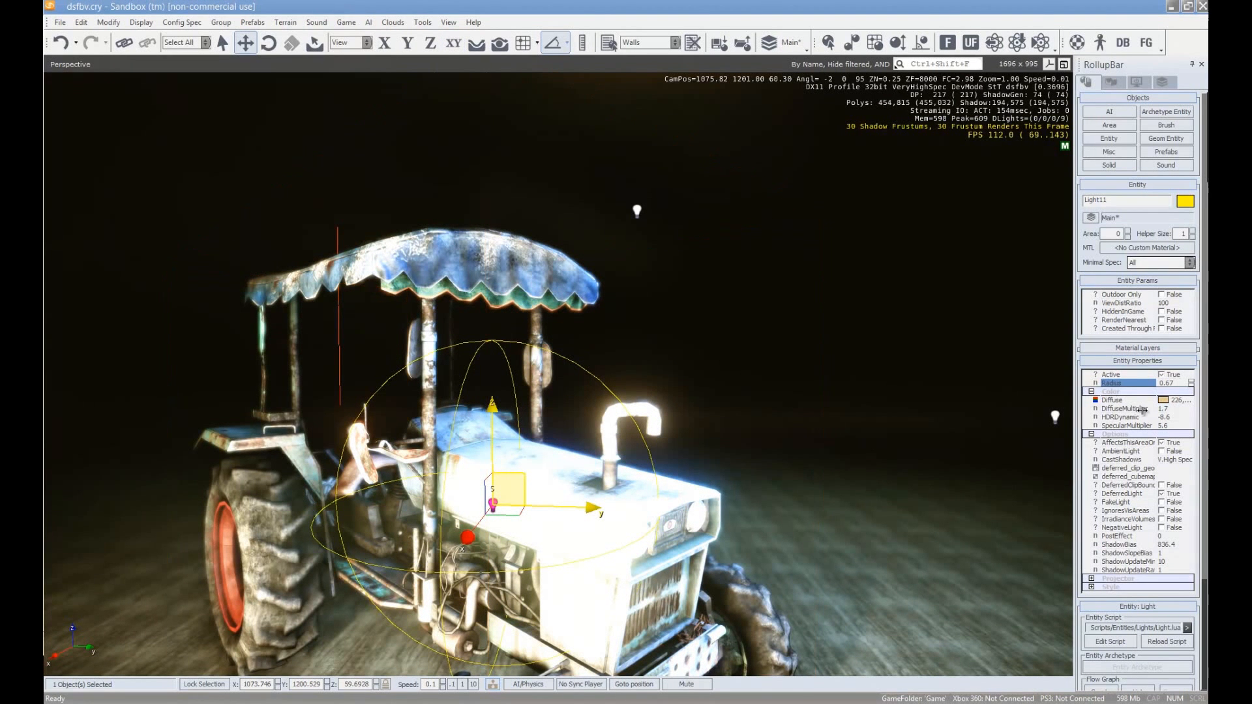
# Set the hood light's HDR dynamic to 0 and raise its diffuse multiplier to 77.6
pyautogui.click(1166, 416)
pyautogui.click(1166, 409)
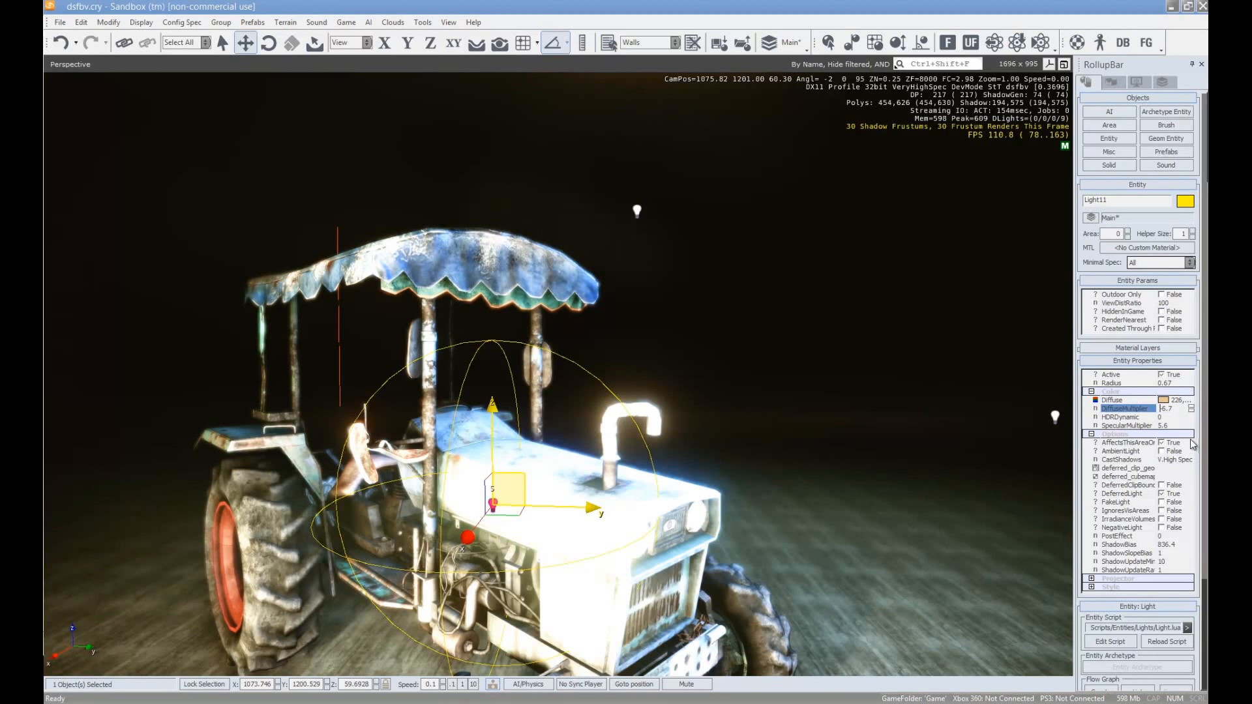
pyautogui.doubleClick(1178, 409)
pyautogui.moveTo(1172, 411); pyautogui.dragTo(1149, 416)
pyautogui.write('0')
pyautogui.doubleClick(1164, 414)
pyautogui.moveTo(1191, 404); pyautogui.dragTo(1155, 276)
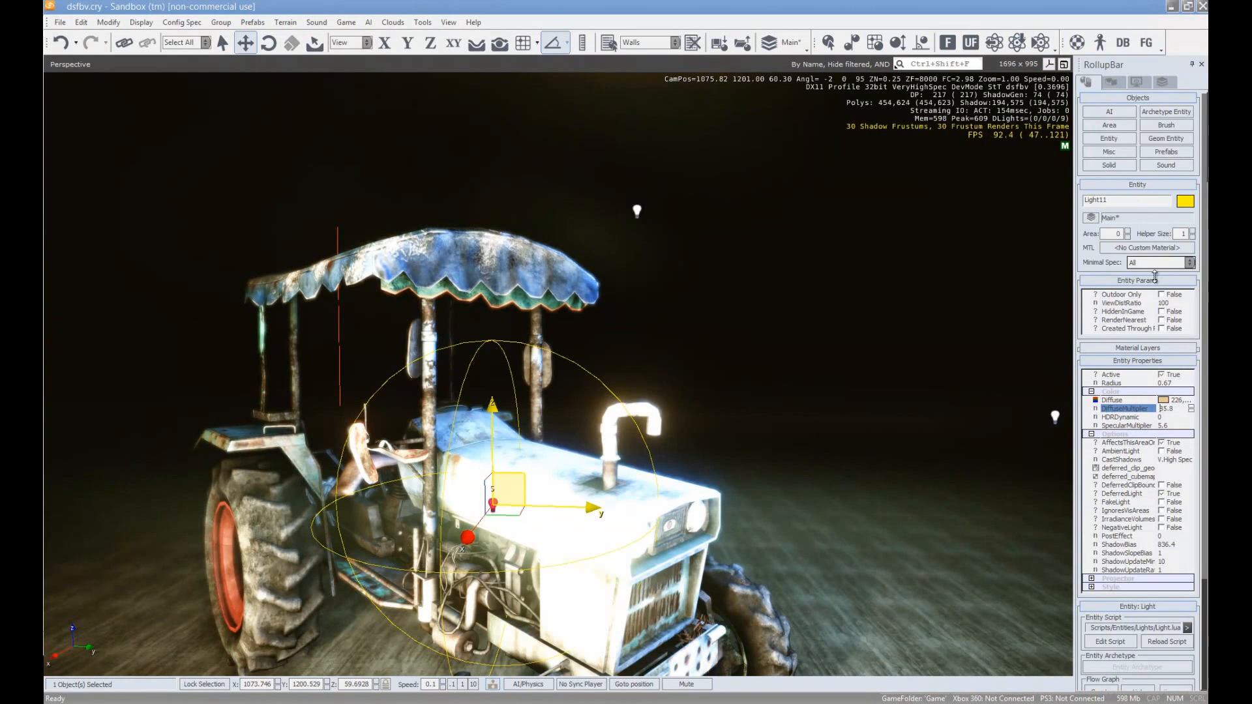
# Set the hood light's radius to 3.76 and its diffuse multiplier to 1
pyautogui.click(1171, 383)
pyautogui.moveTo(1193, 389); pyautogui.dragTo(1192, 316)
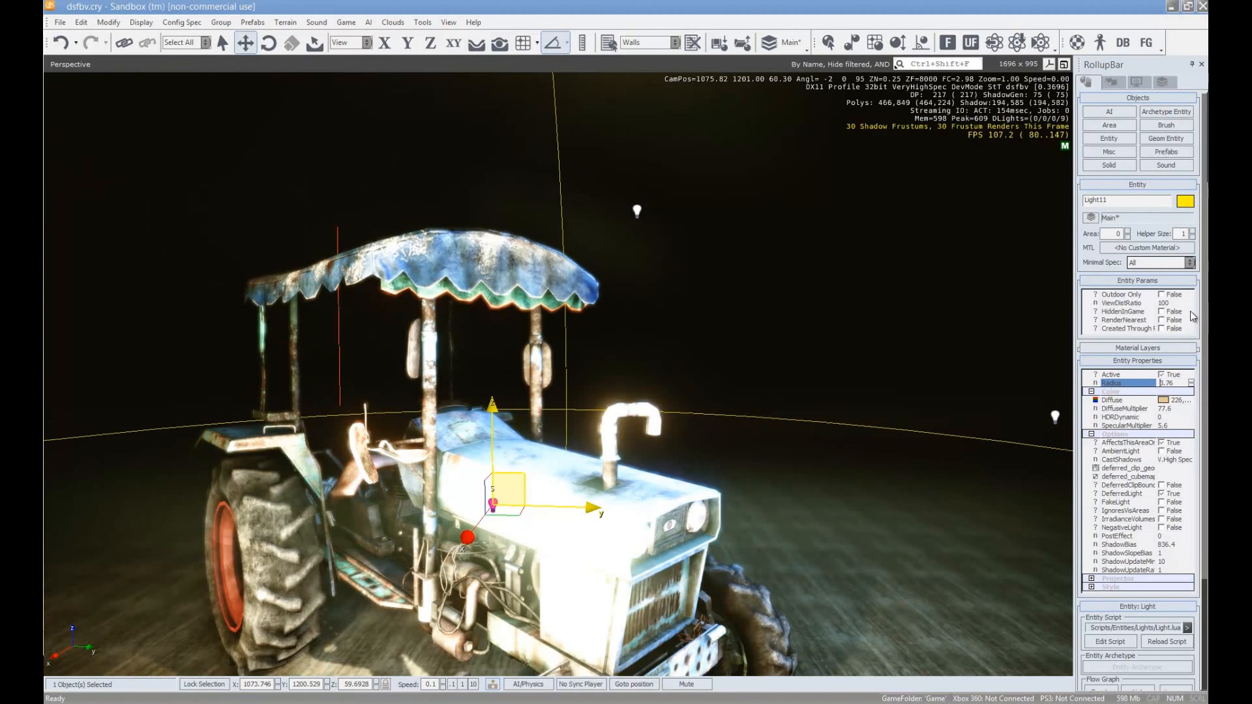
pyautogui.click(1166, 407)
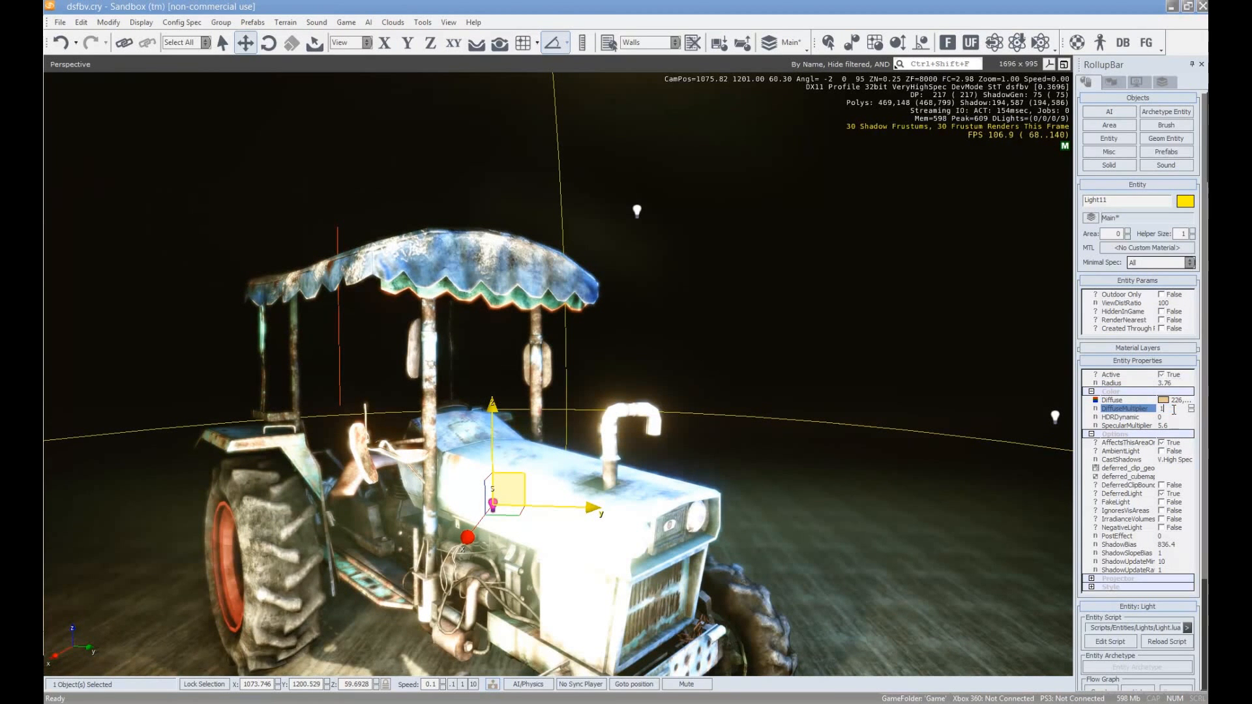
pyautogui.press('Return')
# Lower the hood light's specular multiplier to -10
pyautogui.click(1171, 417)
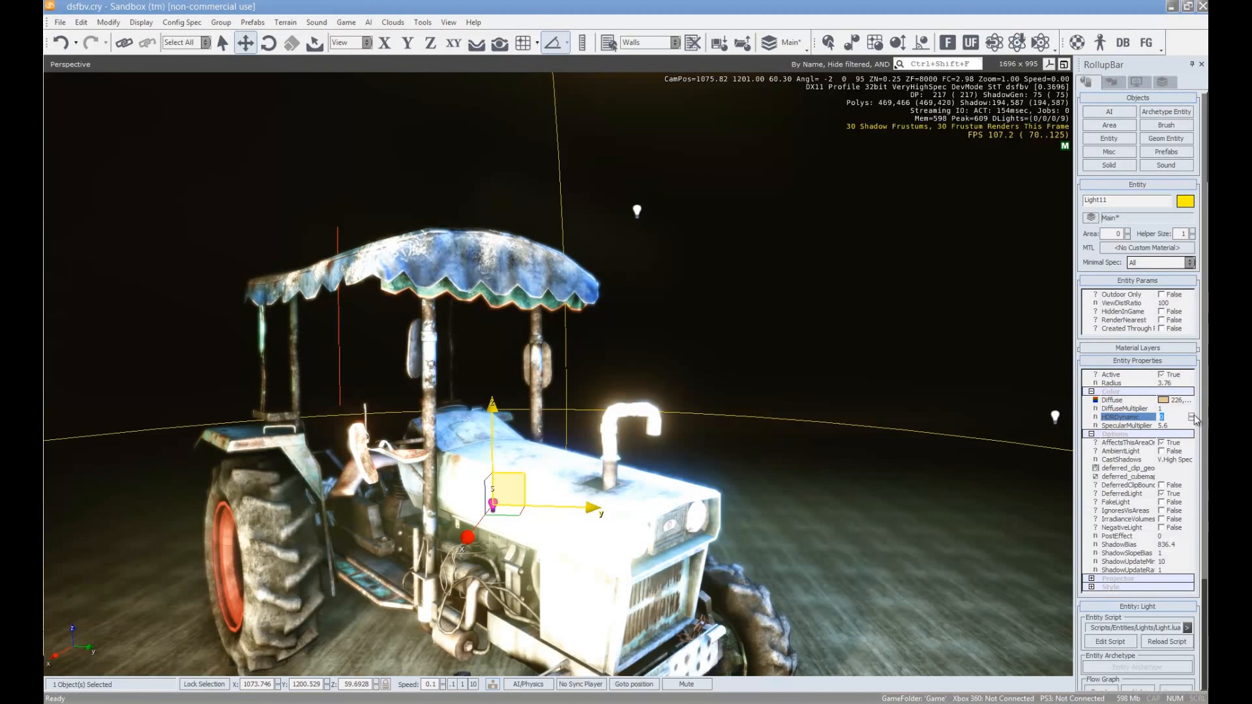
pyautogui.click(1172, 425)
pyautogui.moveTo(1189, 427); pyautogui.dragTo(1190, 457)
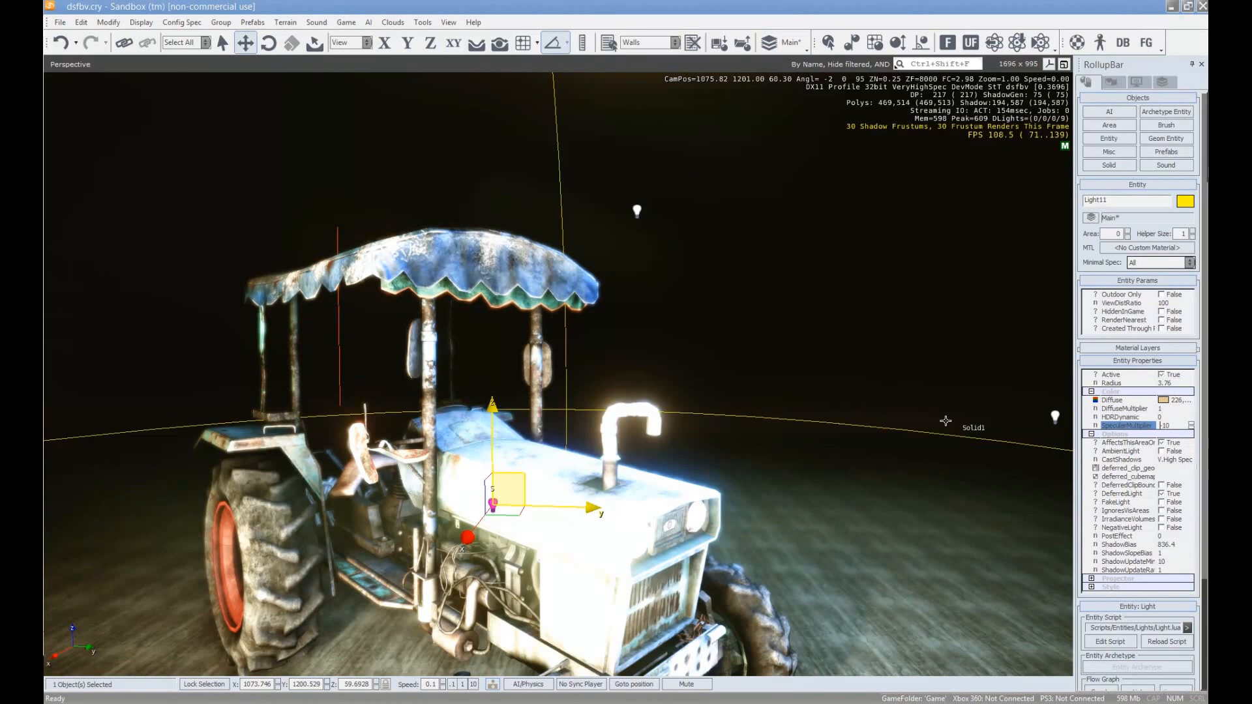
# Delete the light placed at the tractor's hood
pyautogui.moveTo(576, 465); pyautogui.dragTo(559, 478, button='right')
pyautogui.moveTo(556, 482); pyautogui.dragTo(556, 481)
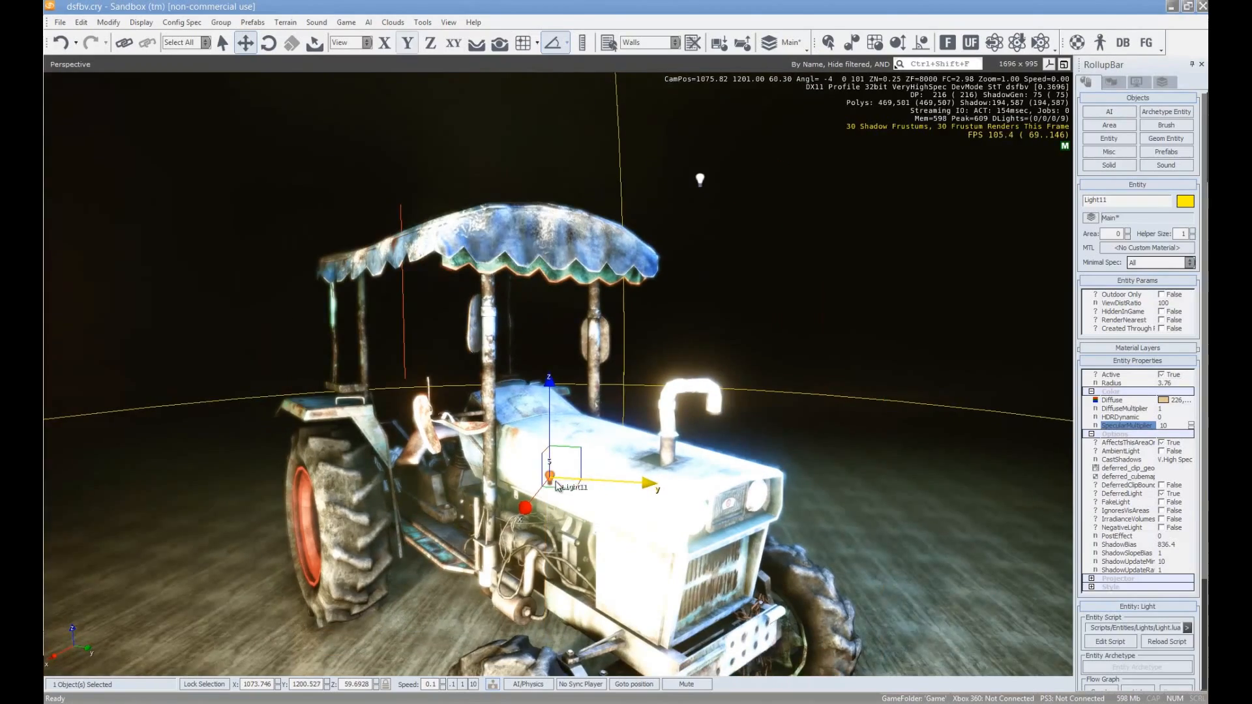
pyautogui.click(558, 487)
pyautogui.moveTo(560, 489); pyautogui.dragTo(559, 492, button='right')
# Lower the specular multiplier of the upper light in front of the orange-lit alcove to -0.7
pyautogui.click(461, 333)
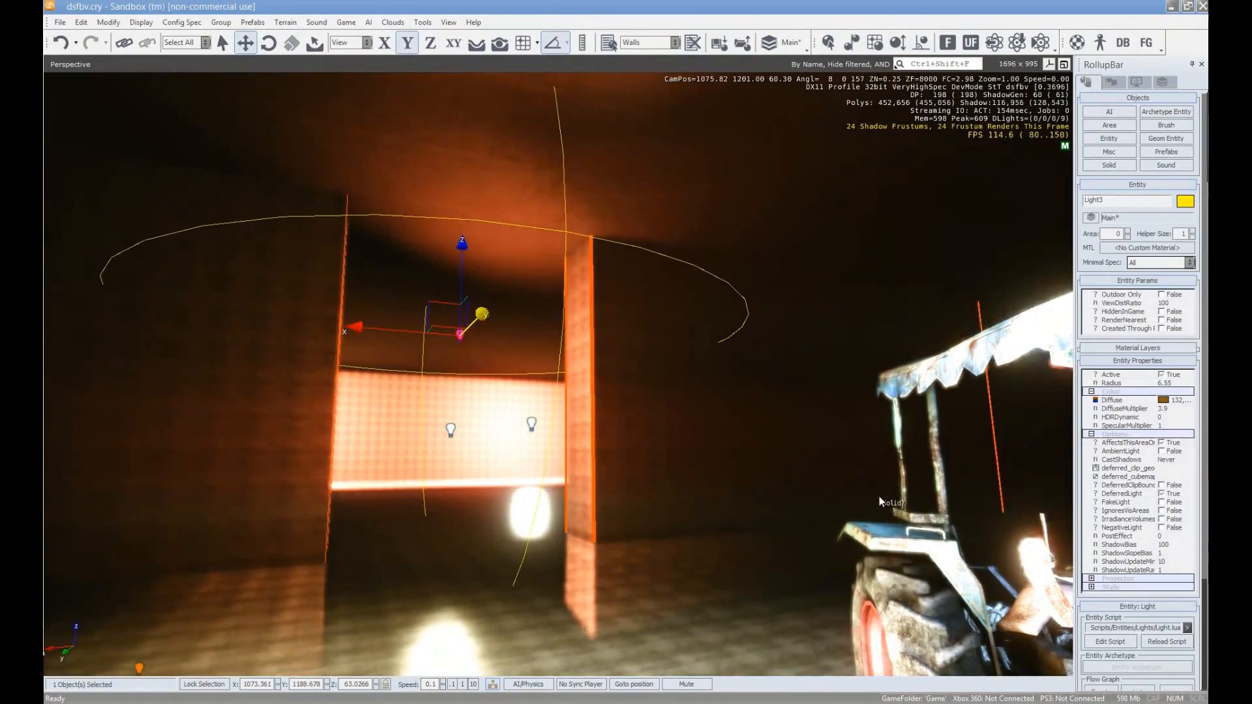
pyautogui.moveTo(879, 496); pyautogui.dragTo(879, 495, button='right')
pyautogui.click(1186, 424)
pyautogui.moveTo(1186, 424); pyautogui.dragTo(1191, 439)
pyautogui.moveTo(487, 397); pyautogui.dragTo(487, 398, button='right')
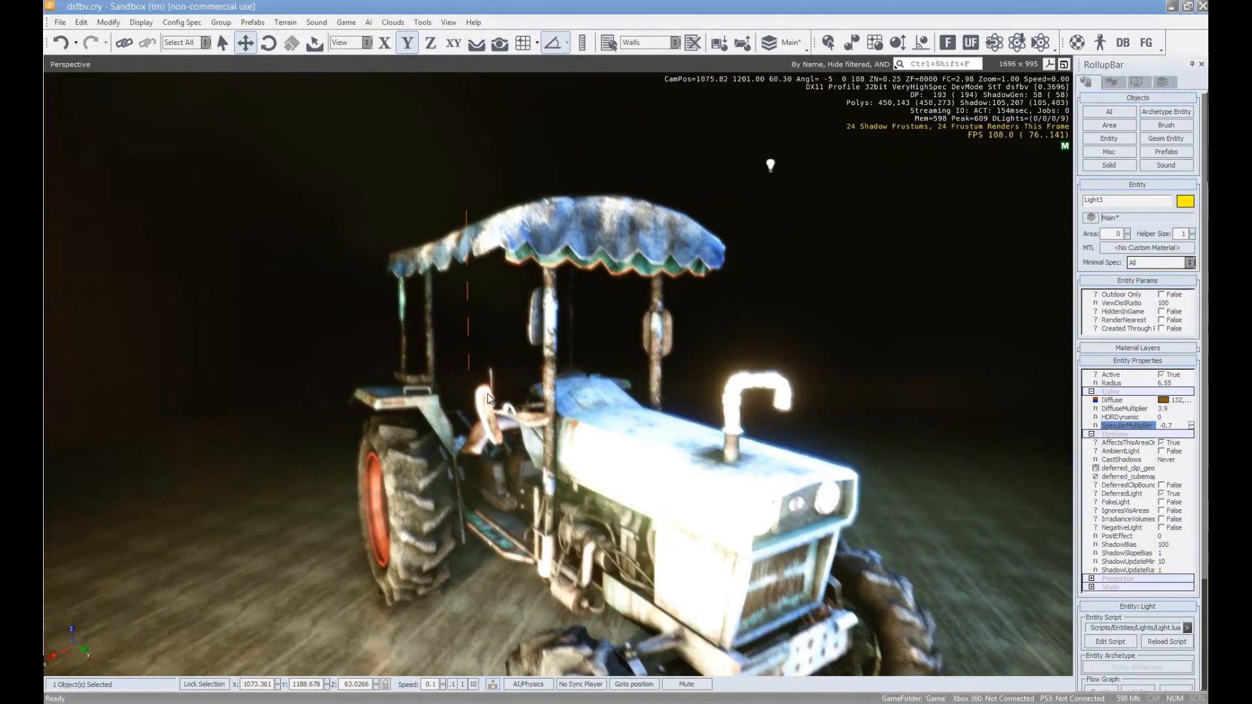
pyautogui.scroll(-5, 487, 395)
# Reduce the specular multiplier of the low light beside the tractor, Light4, to 2.7
pyautogui.rightClick(583, 418)
pyautogui.click(596, 444)
pyautogui.press('d')
pyautogui.moveTo(481, 515); pyautogui.dragTo(481, 514, button='right')
pyautogui.click(464, 418)
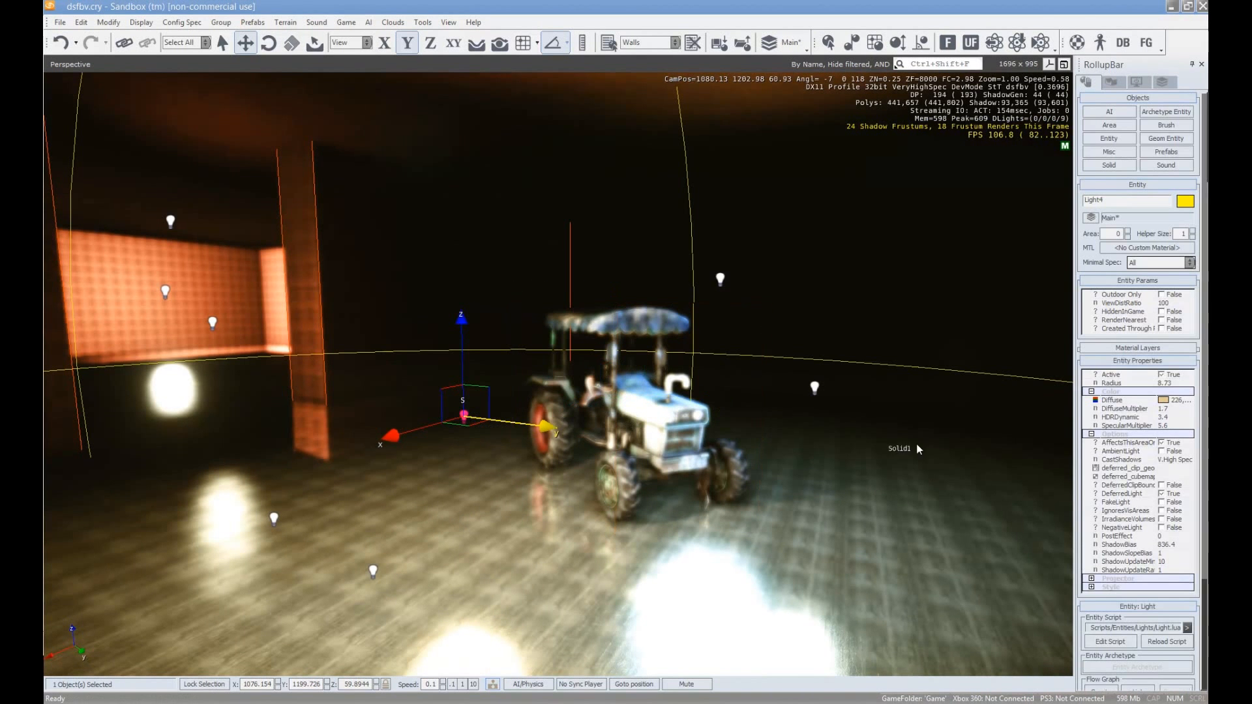
pyautogui.click(1170, 423)
pyautogui.moveTo(1191, 418); pyautogui.dragTo(1192, 443)
pyautogui.click(1193, 425)
# Reduce the HDR dynamic of the low light beside the tractor
pyautogui.press('w')
pyautogui.moveTo(468, 459); pyautogui.dragTo(606, 459, button='right')
pyautogui.click(1170, 417)
pyautogui.moveTo(1192, 418); pyautogui.dragTo(1199, 485)
pyautogui.moveTo(1194, 434); pyautogui.dragTo(1194, 420)
# Delete one of the low foreground lights on the alcove side of the tractor
pyautogui.press('s')
pyautogui.moveTo(739, 436); pyautogui.dragTo(659, 418, button='right')
pyautogui.click(559, 381)
pyautogui.press('Delete')
# Try deleting the remaining low foreground light, Light10, and undo the deletion
pyautogui.moveTo(702, 376); pyautogui.dragTo(671, 365, button='right')
pyautogui.press('s')
pyautogui.click(481, 331)
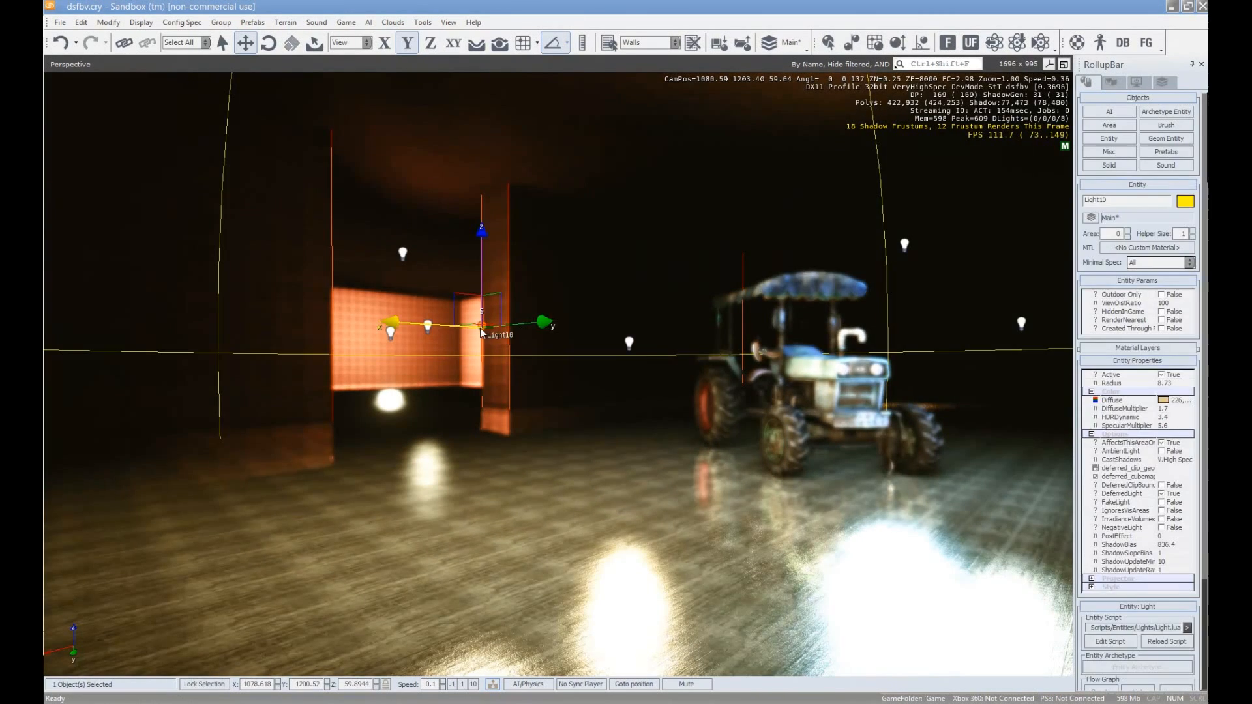
pyautogui.press('Delete')
pyautogui.hotkey('ctrl', 'z')
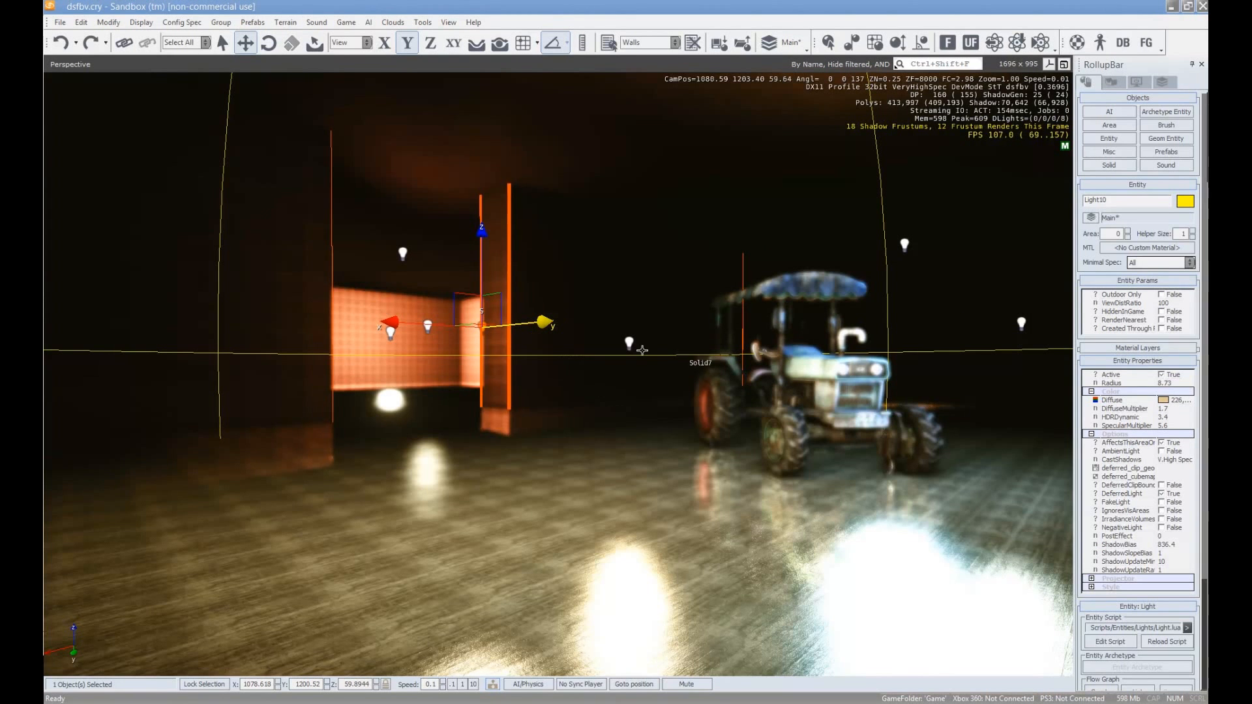
# Set the HDR dynamic of Light10 to 1.1 and that of Light4 beside the tractor to 2.2
pyautogui.click(1175, 418)
pyautogui.moveTo(1189, 417); pyautogui.dragTo(1196, 427)
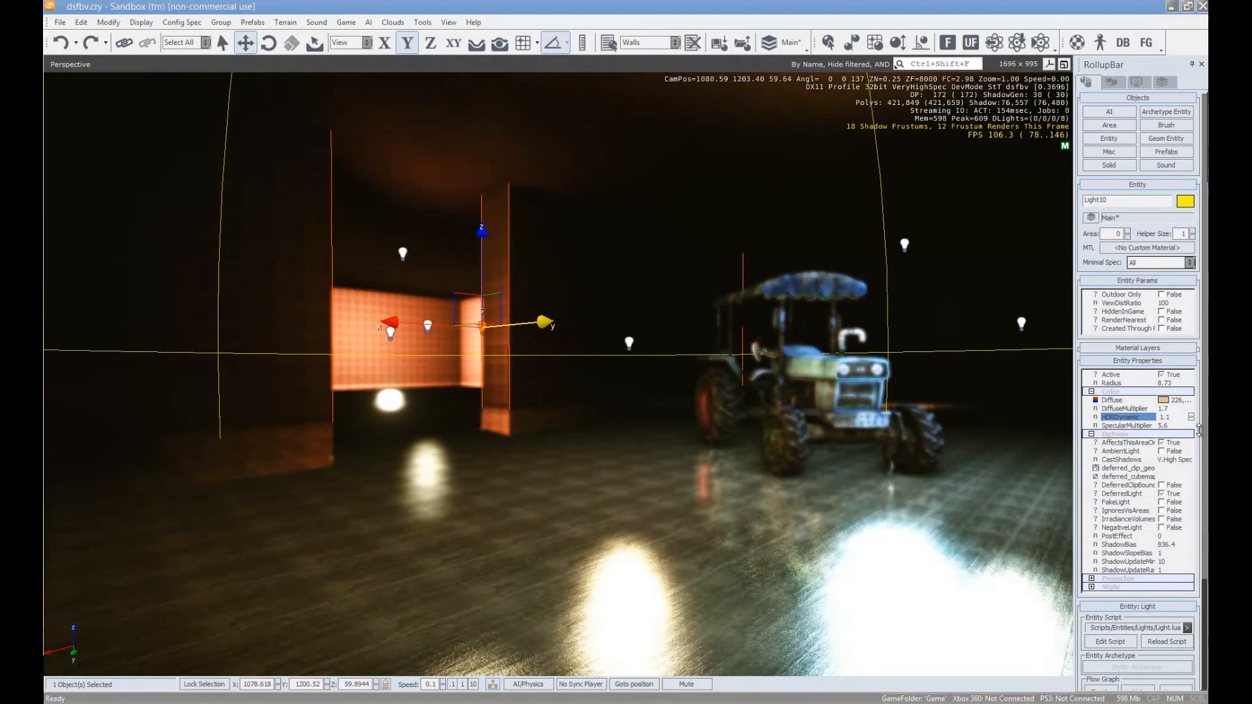
pyautogui.click(628, 342)
pyautogui.click(1187, 416)
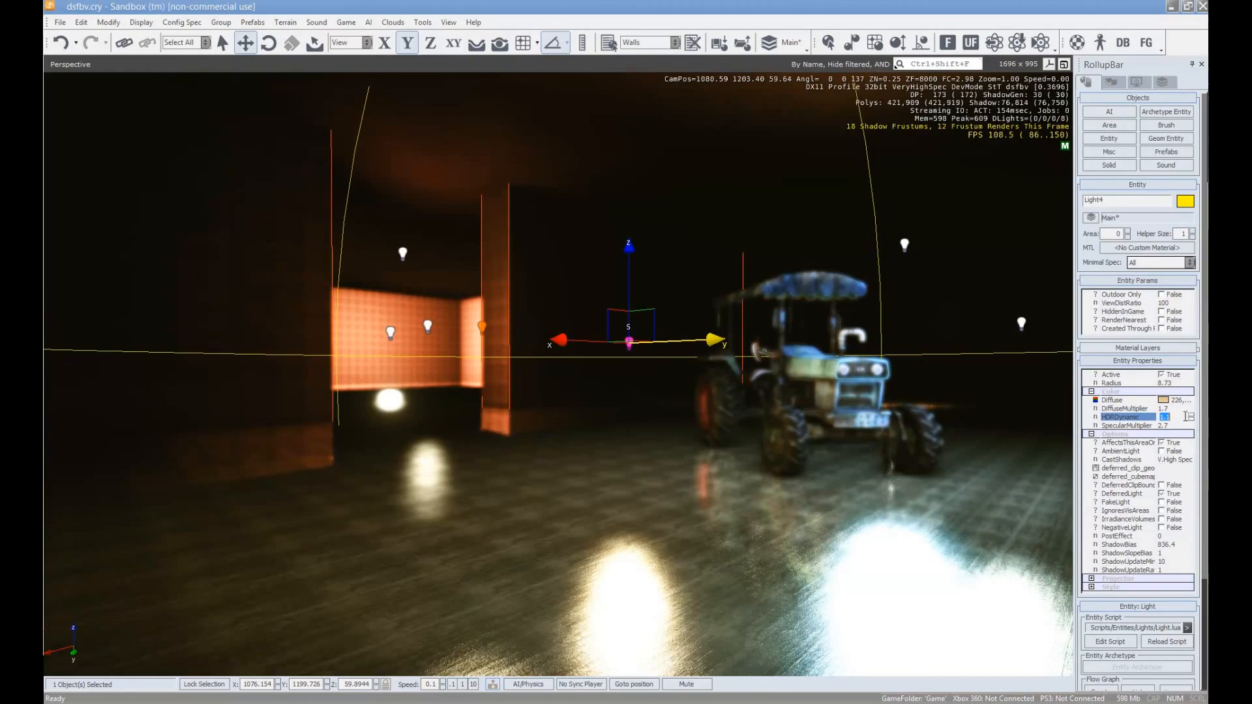
pyautogui.moveTo(1190, 416); pyautogui.dragTo(1190, 410)
# Examine the tractor's lighting up close from a low front angle
pyautogui.press('w')
pyautogui.moveTo(763, 386); pyautogui.dragTo(764, 385, button='right')
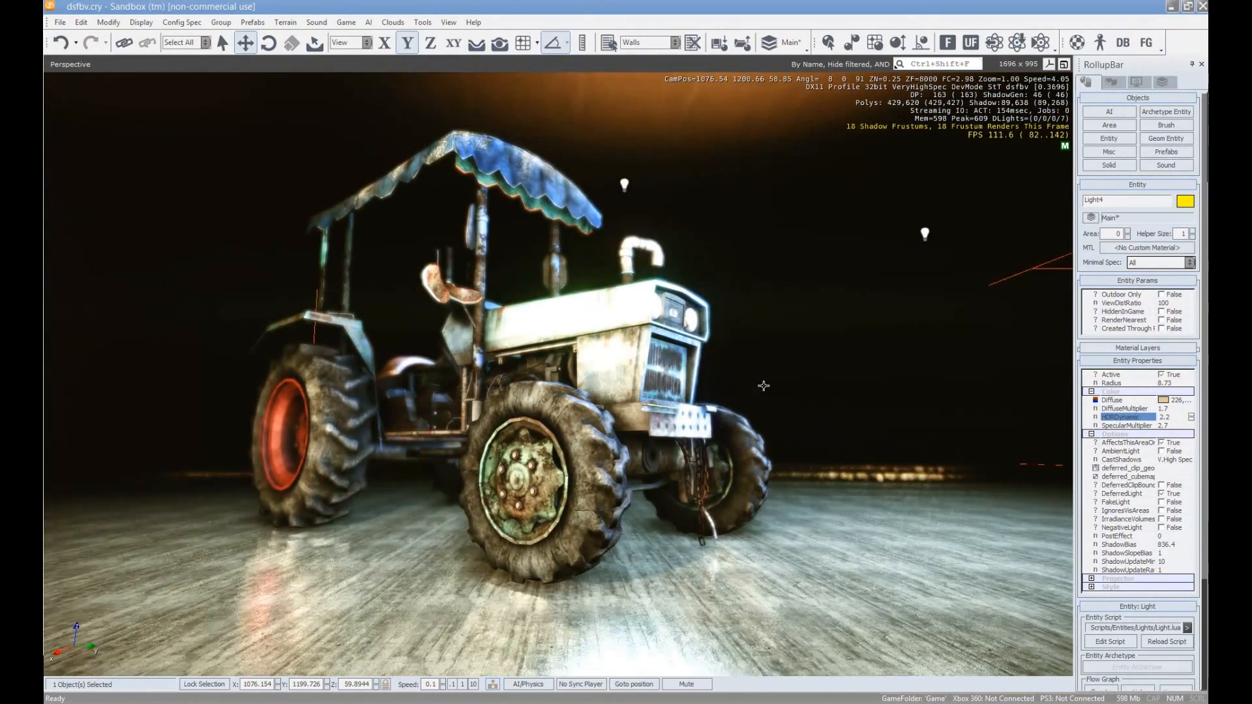
pyautogui.moveTo(838, 417); pyautogui.dragTo(837, 410, button='right')
pyautogui.press('w')
pyautogui.press('s')
pyautogui.press('w')
pyautogui.press('s')
pyautogui.press('w')
pyautogui.scroll(4, 835, 411)
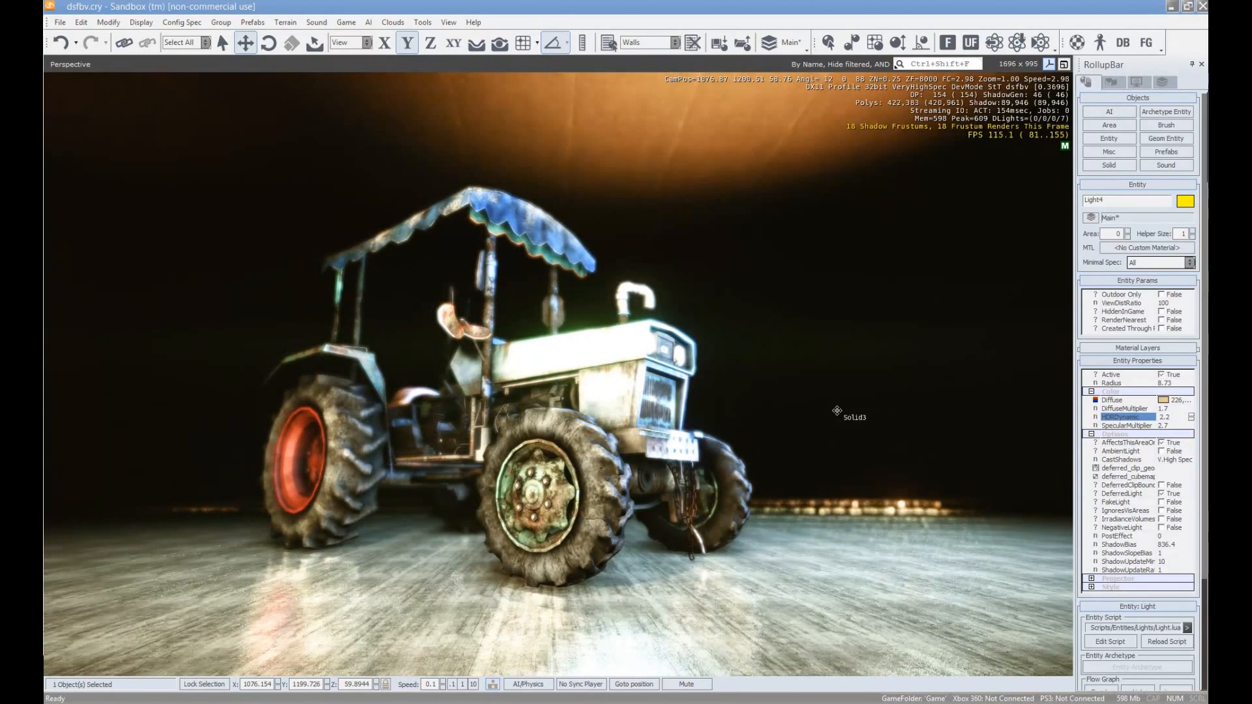
# In the Time of Day settings, set the depth of field focus range to 5 and the photofilter density to 0.37
pyautogui.click(992, 439)
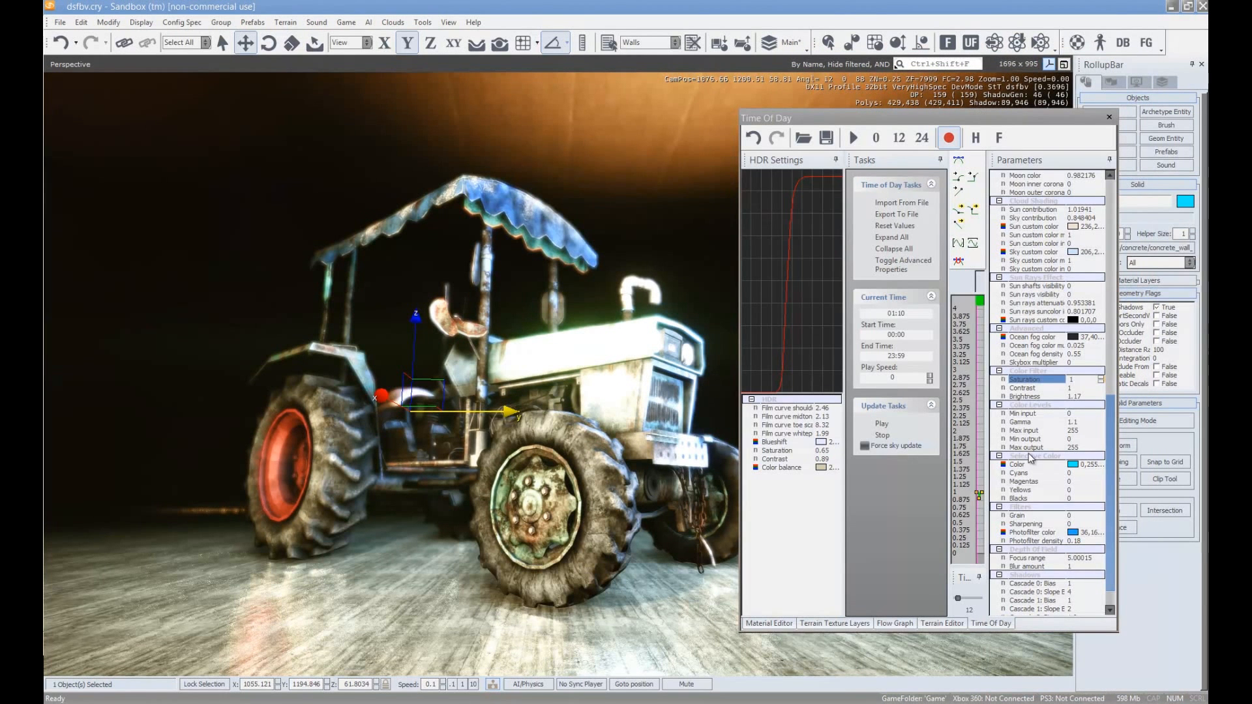
pyautogui.click(1082, 559)
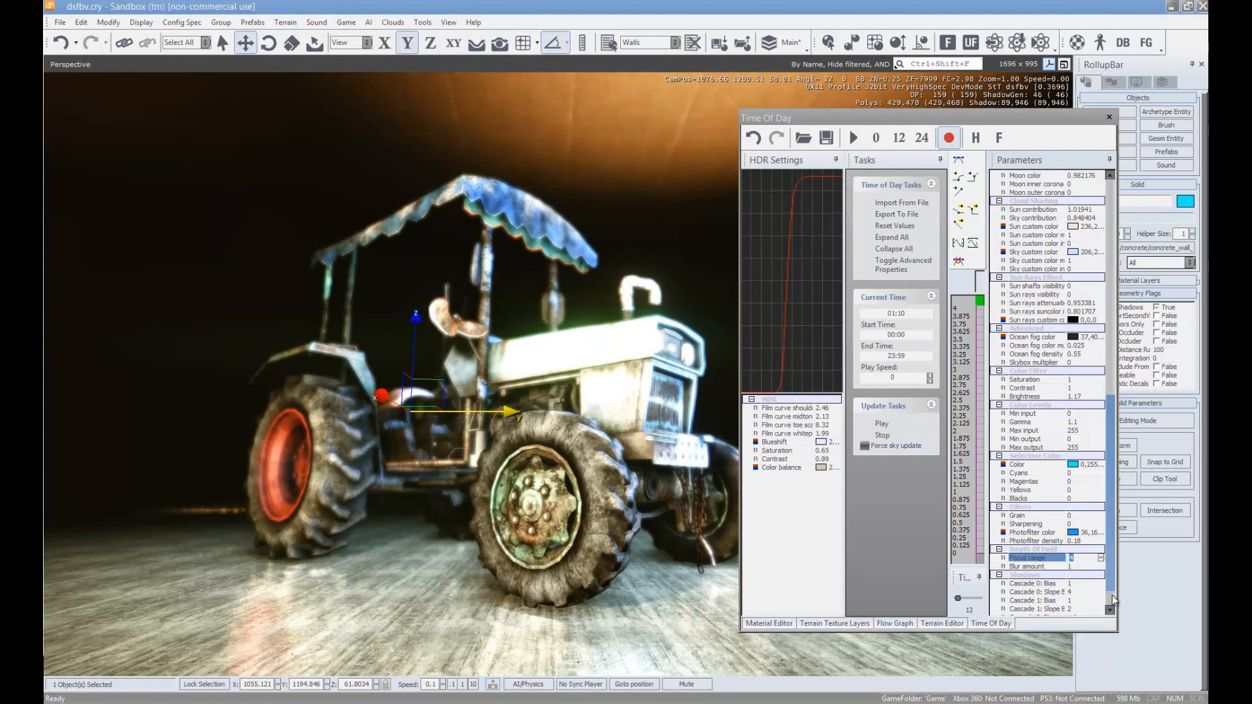
pyautogui.click(1100, 560)
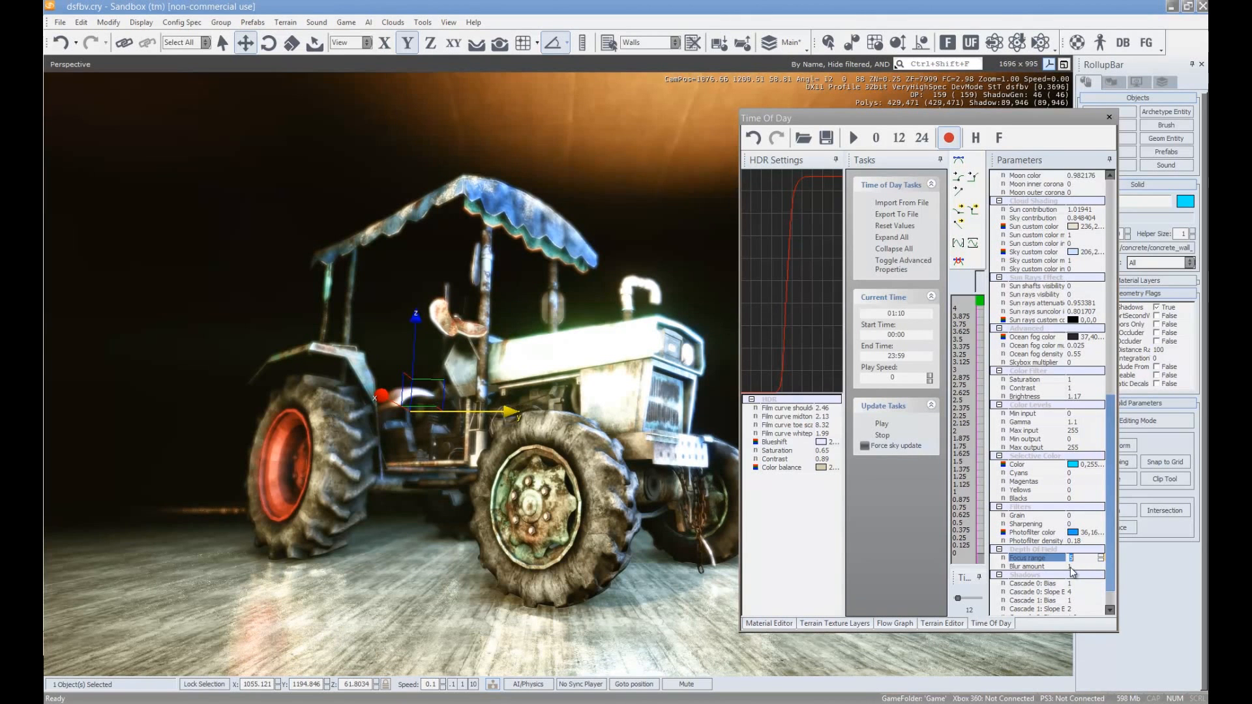
pyautogui.click(1087, 542)
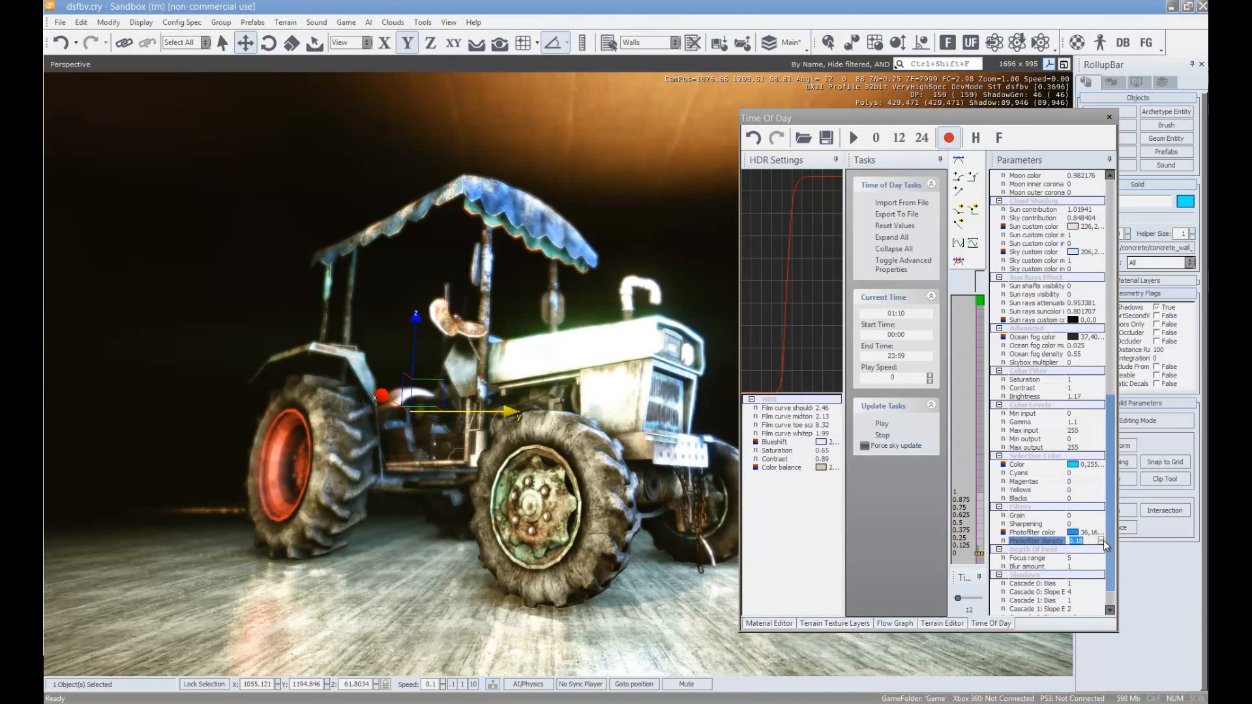
pyautogui.moveTo(1098, 522)
pyautogui.mouseDown()
pyautogui.moveTo(1096, 475)
pyautogui.moveTo(1101, 502)
pyautogui.mouseUp()
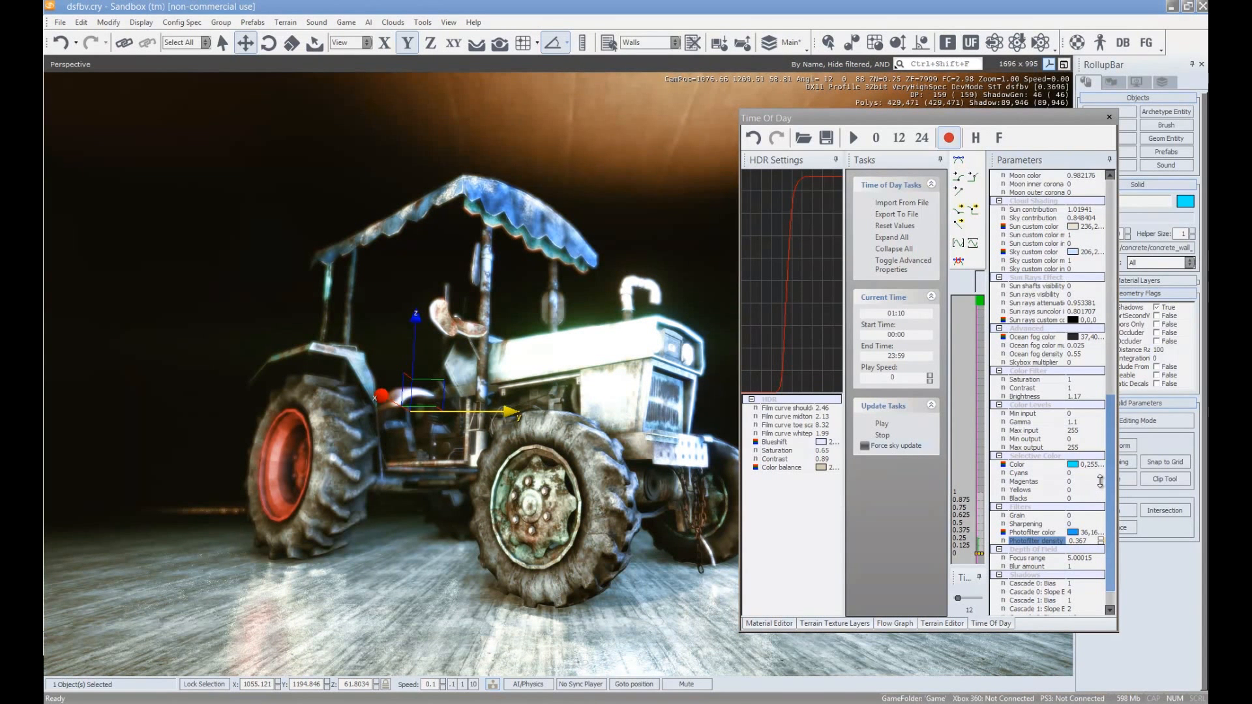
# Set the HDR color balance to a tan of RGB 199, 176, 143 and close the Time of Day settings
pyautogui.click(822, 469)
pyautogui.click(823, 468)
pyautogui.moveTo(710, 288); pyautogui.dragTo(712, 301)
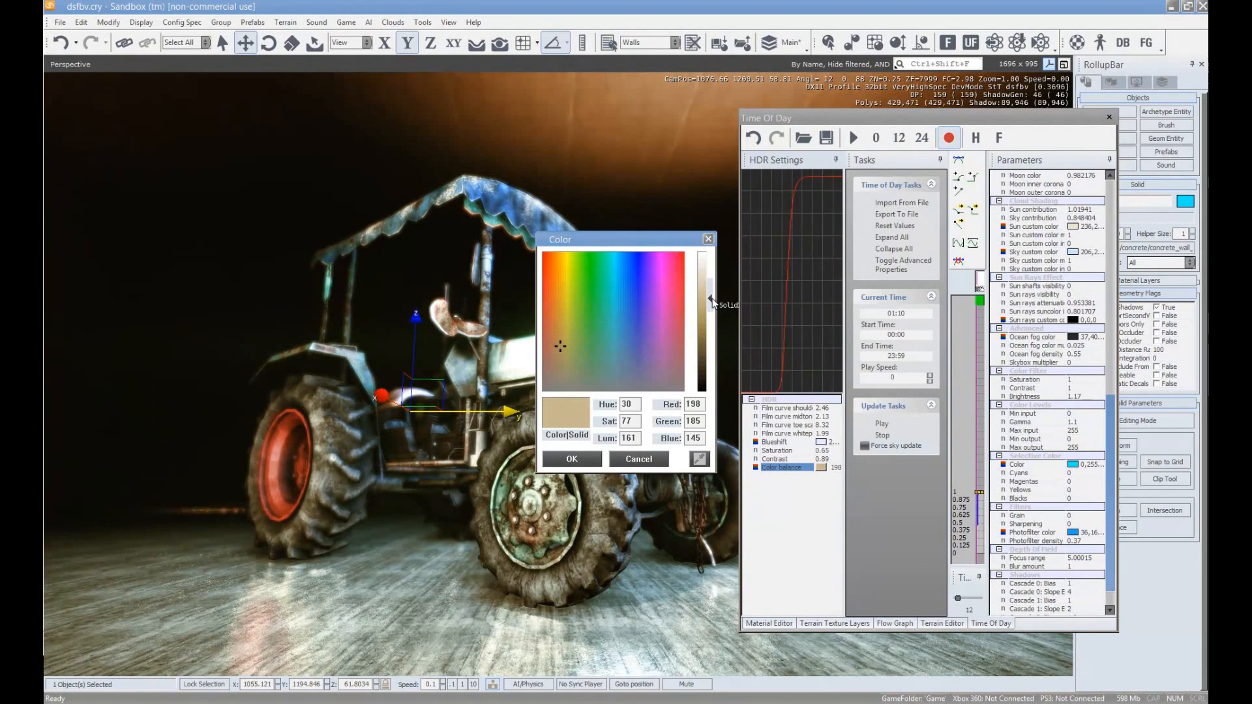
pyautogui.moveTo(565, 349); pyautogui.dragTo(557, 347)
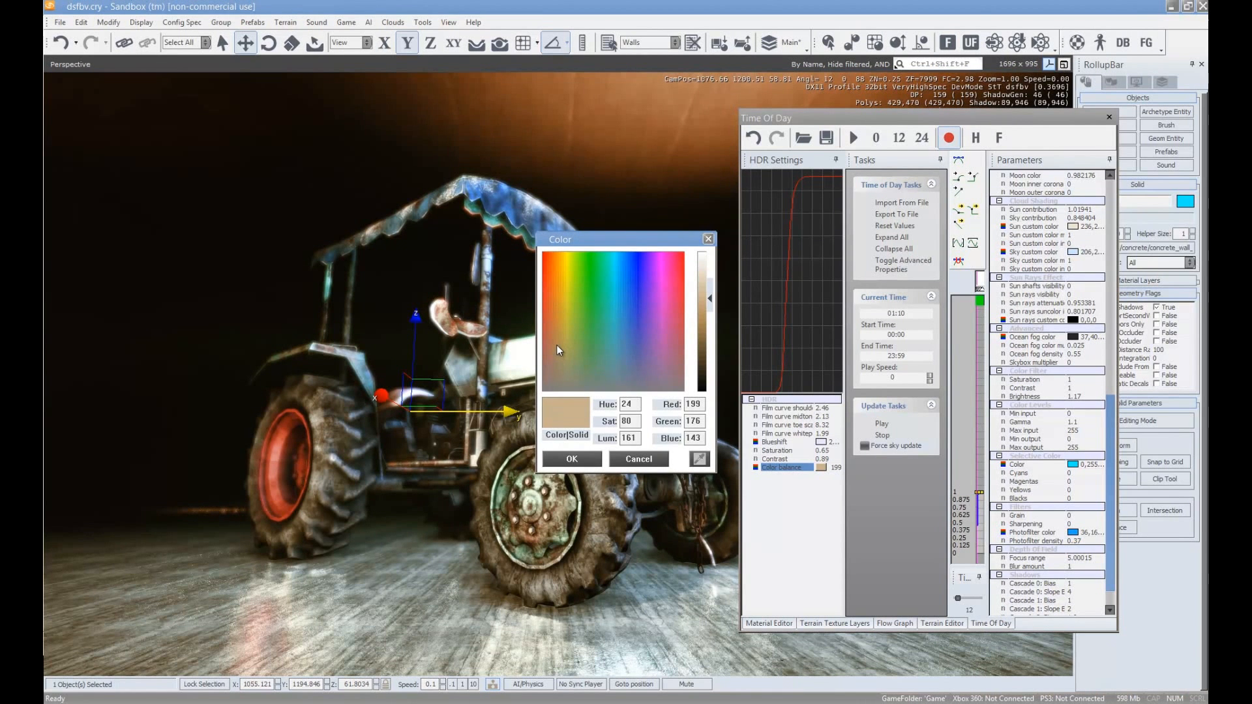
pyautogui.click(571, 459)
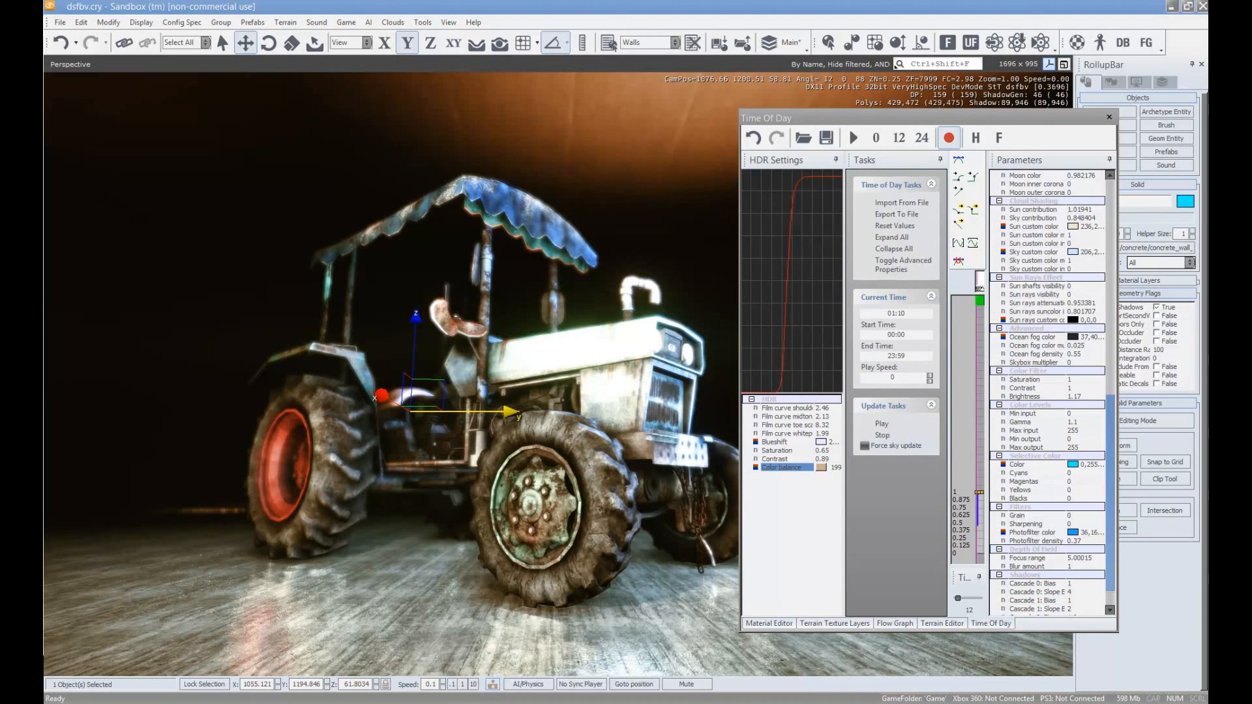
pyautogui.click(1109, 117)
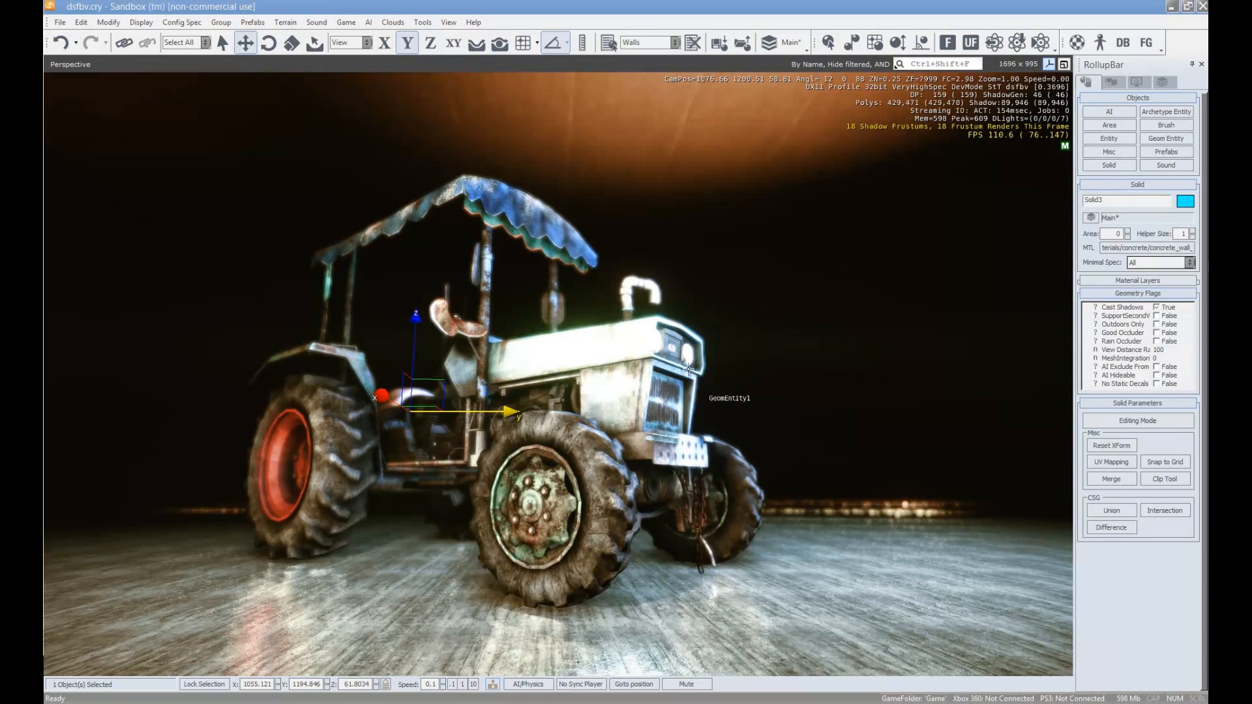
# Examine the color-graded scene around the tractor, framing it from near floor level
pyautogui.press('w')
pyautogui.moveTo(839, 483); pyautogui.dragTo(840, 483, button='right')
pyautogui.press('w')
pyautogui.press('w')
pyautogui.press('d')
pyautogui.press('a')
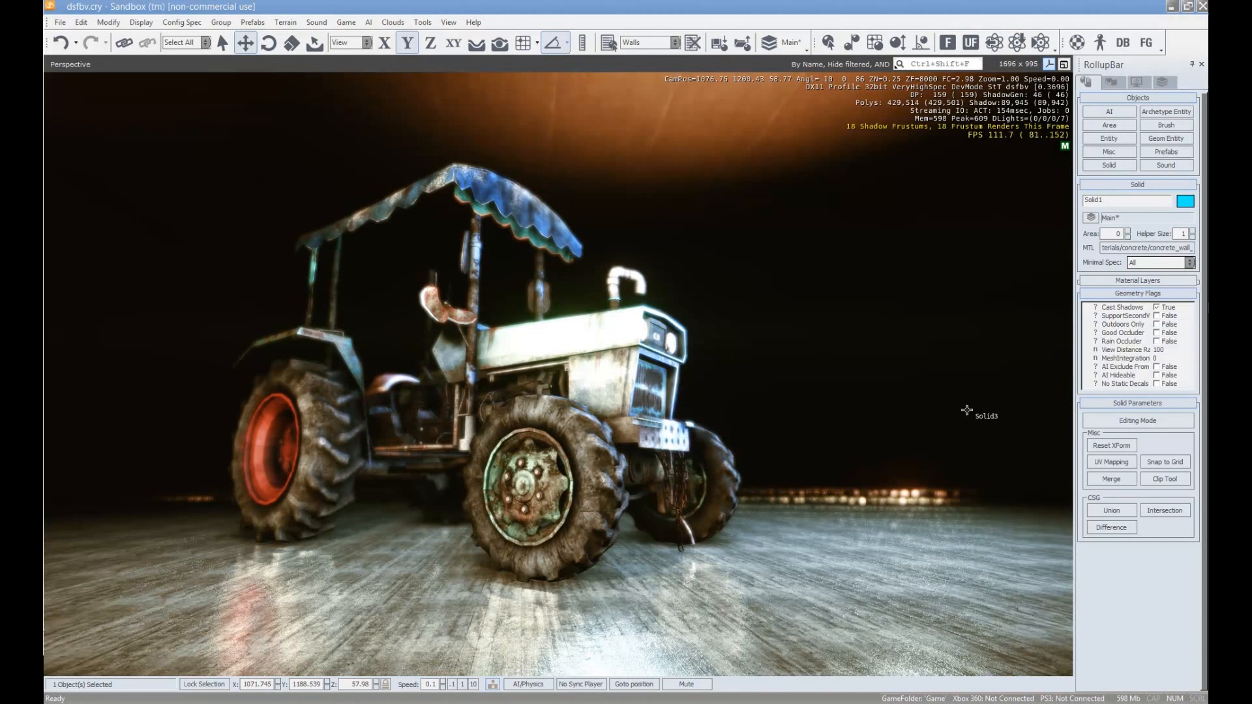
pyautogui.moveTo(857, 421); pyautogui.dragTo(854, 414, button='right')
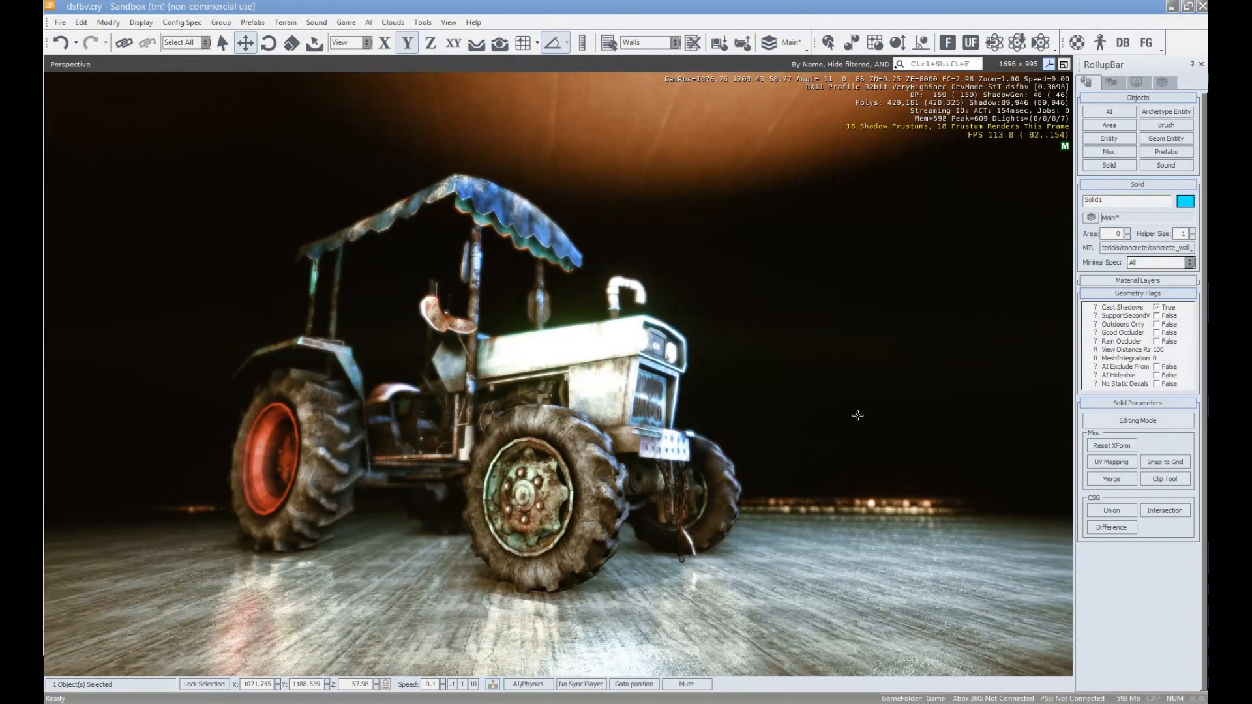